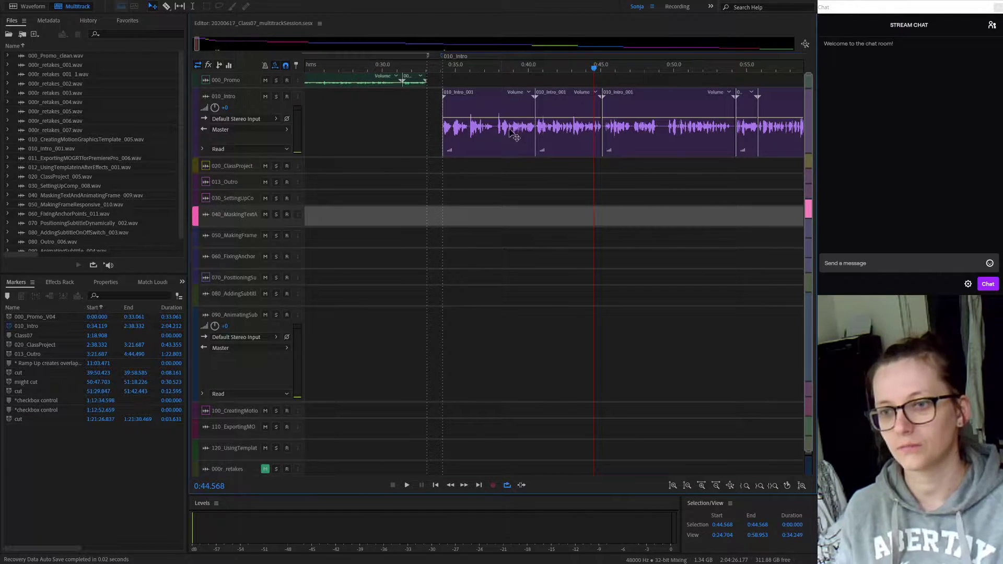
Step: Play the 010_Intro track from its start marker at 0:34.119 and stop after about 26 seconds
scroll(486, 108, up, 1)
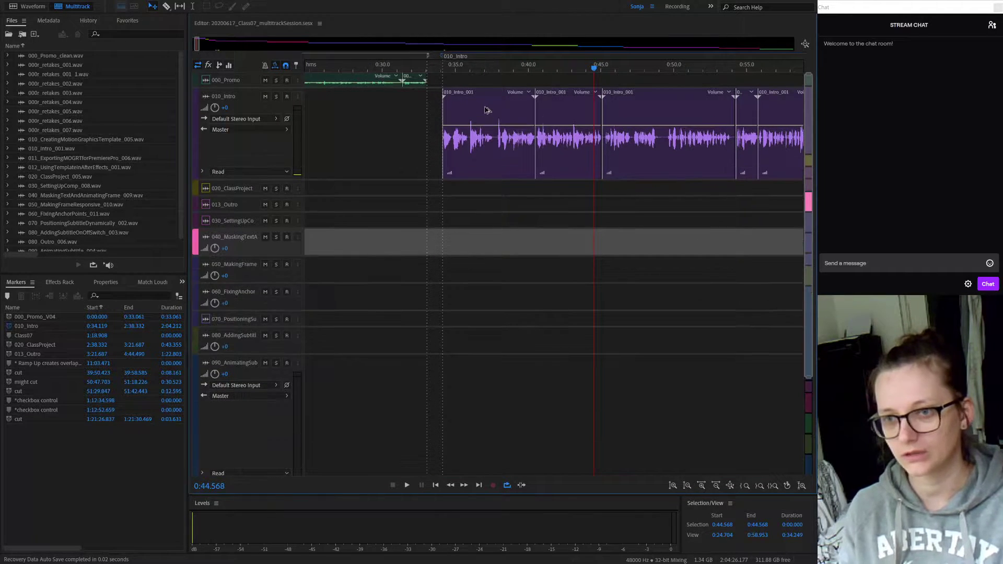
click(444, 69)
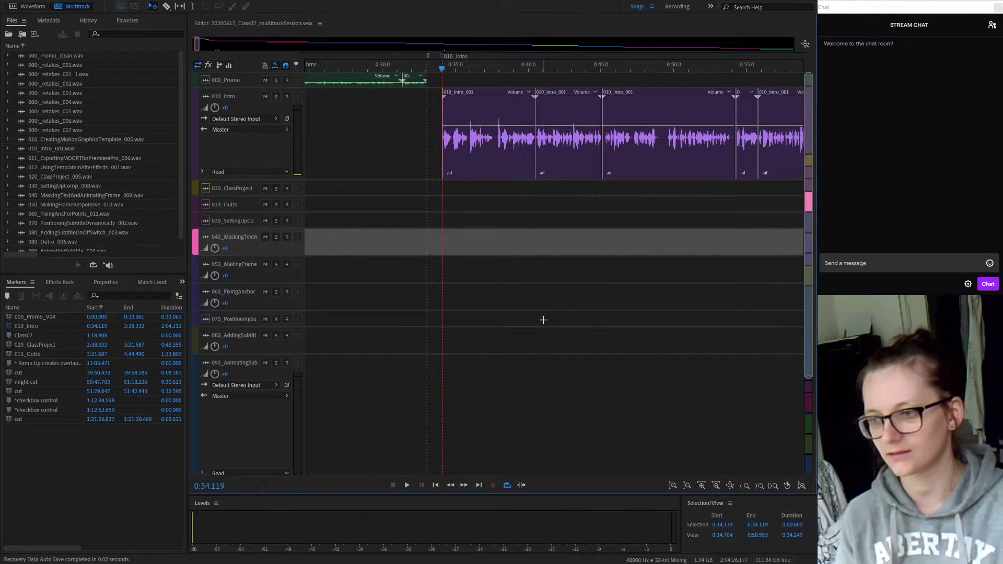
key(space)
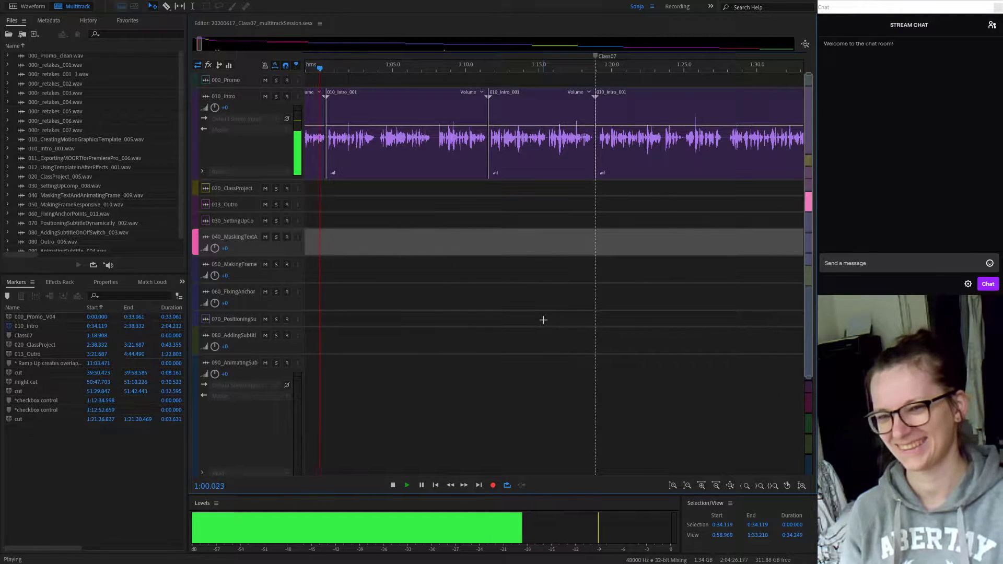
key(space)
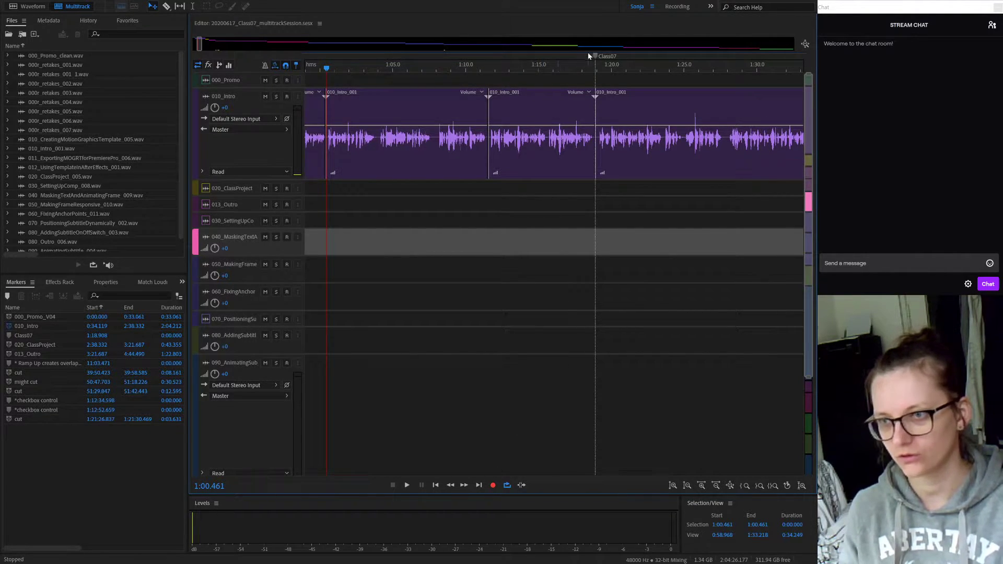
Step: Move the playhead back to about 0:42 within the 010_Intro track
drag(574, 62, 426, 67)
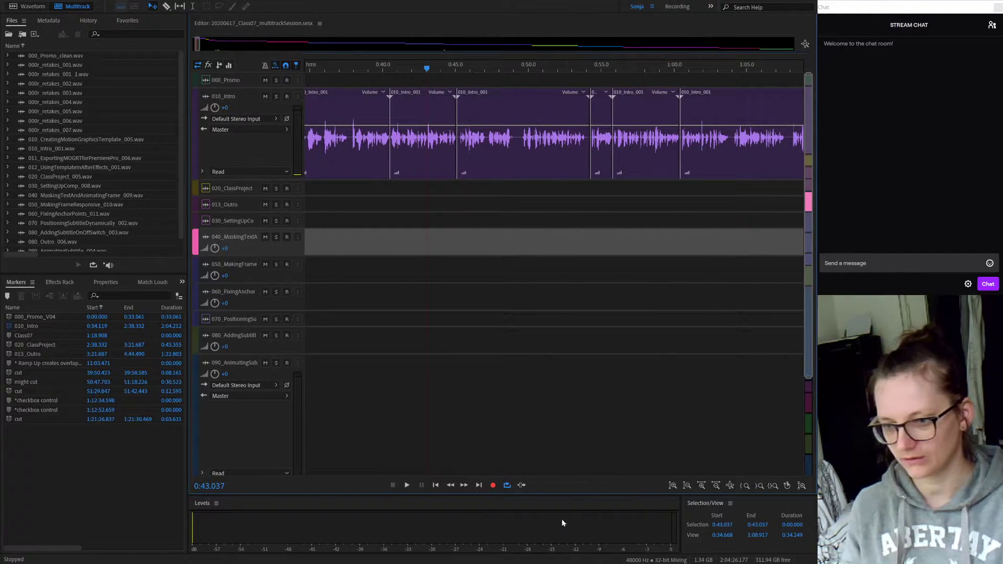
mouse_move(426, 67)
mouse_down()
mouse_move(344, 67)
mouse_move(449, 64)
mouse_move(414, 62)
mouse_up()
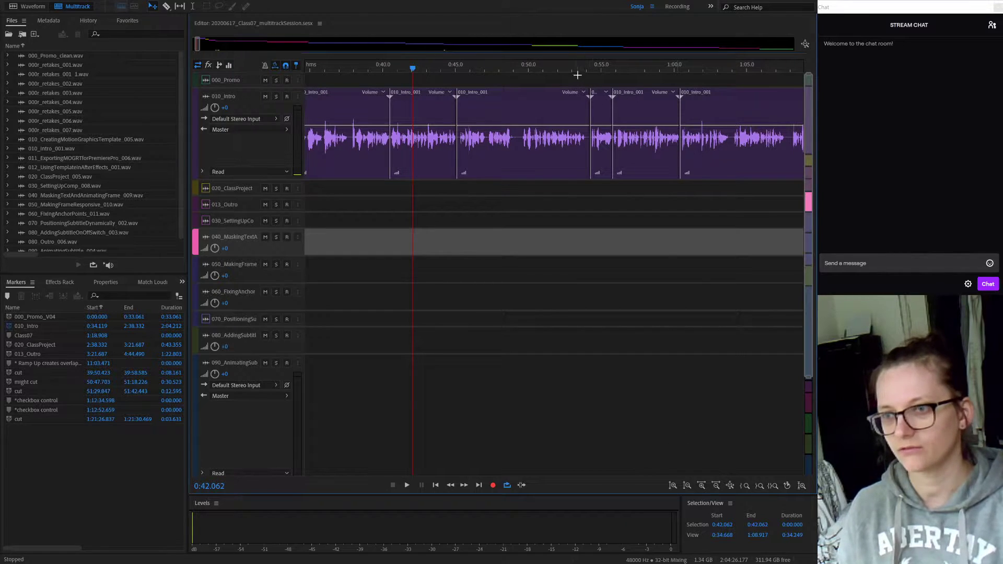
drag(577, 61, 677, 56)
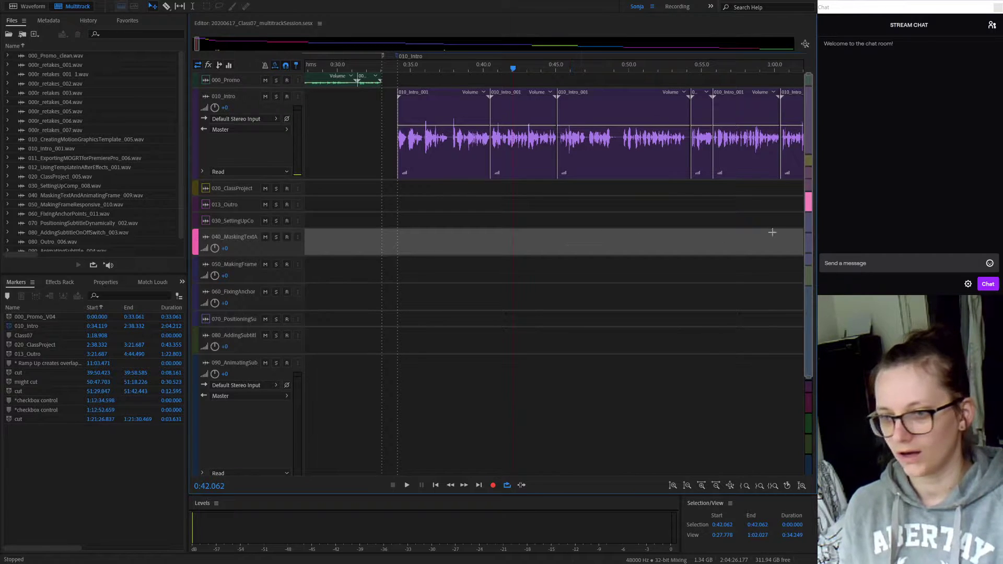
Step: Examine how the recorded clips are laid out across the intro, class project and outro tracks of the whole session
click(457, 165)
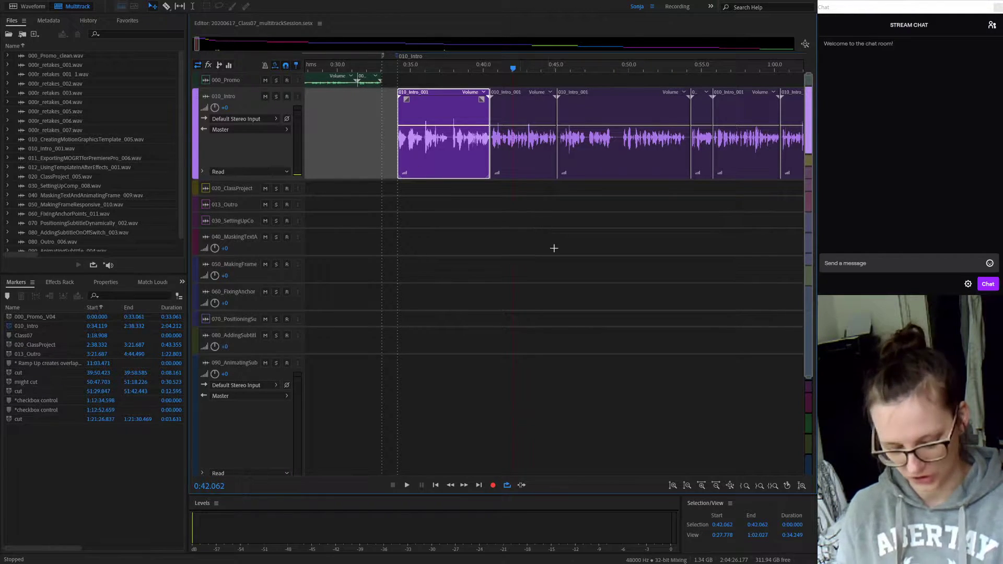
scroll(554, 247, down, 3)
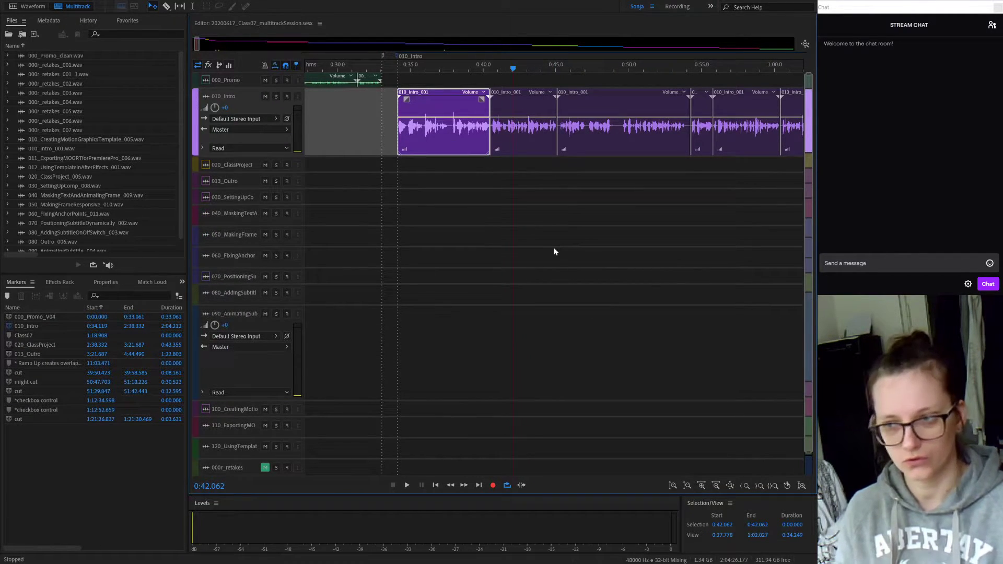
click(559, 254)
key(backslash)
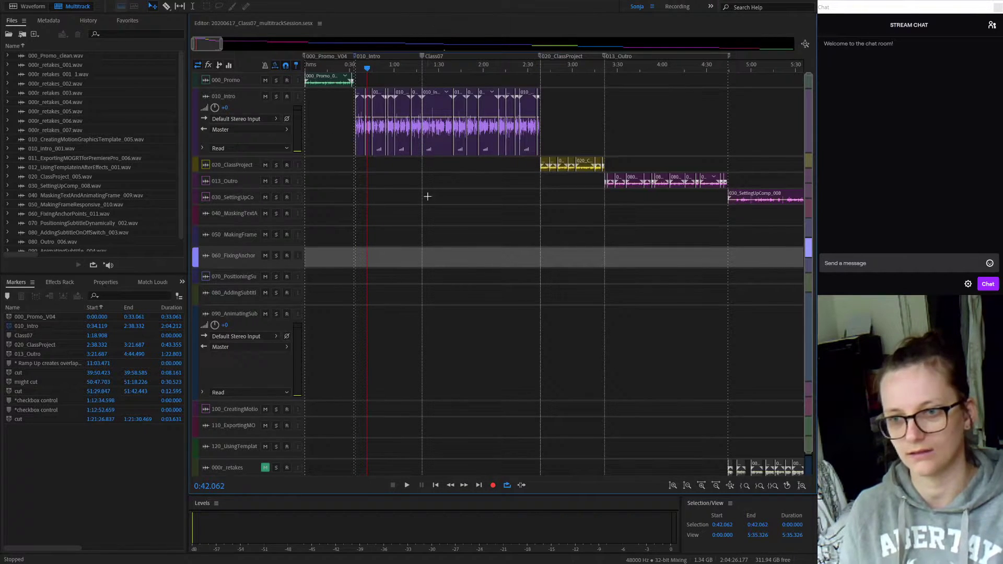
click(349, 122)
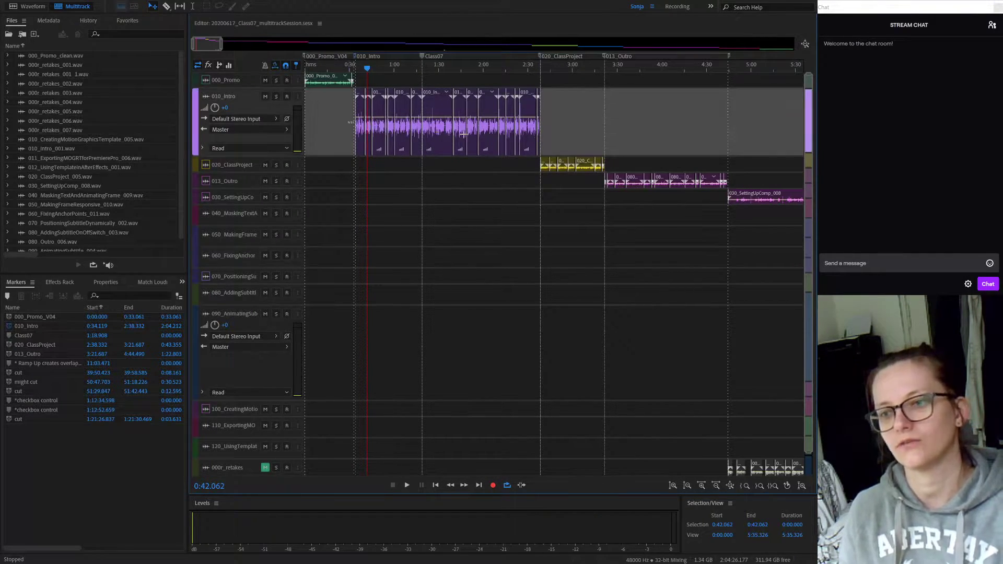
click(528, 165)
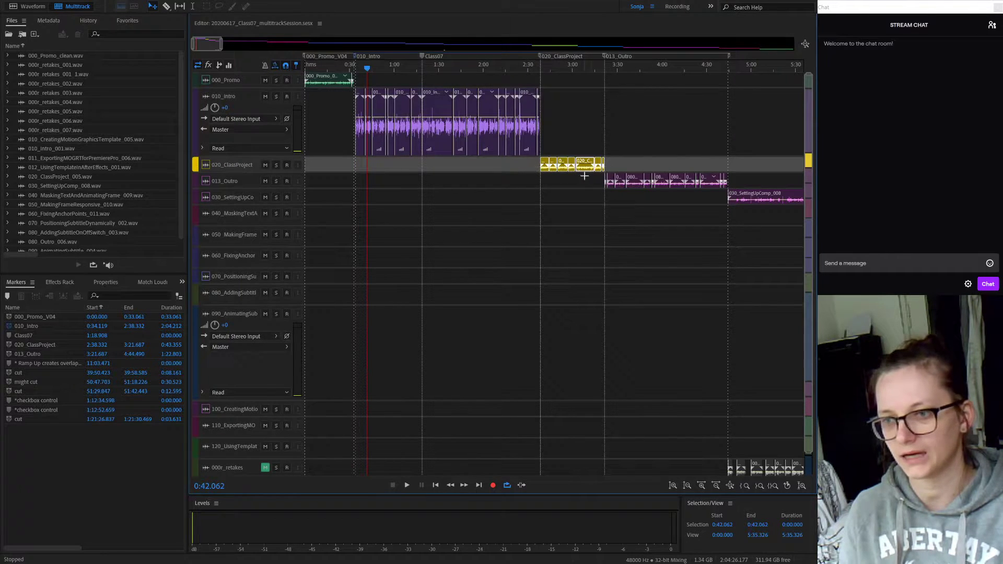
click(590, 180)
click(687, 187)
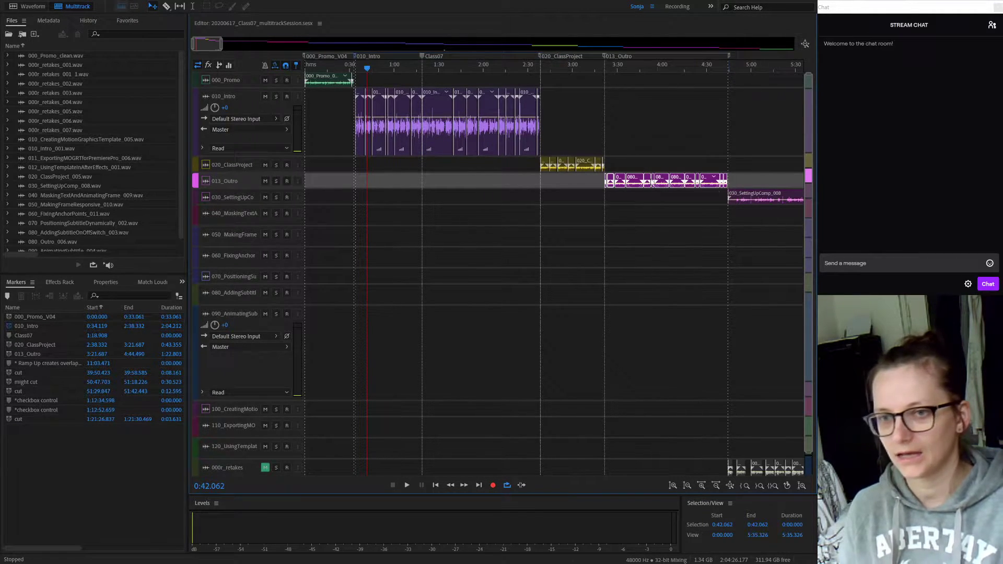
key(alt+equal)
scroll(364, 133, down, 2)
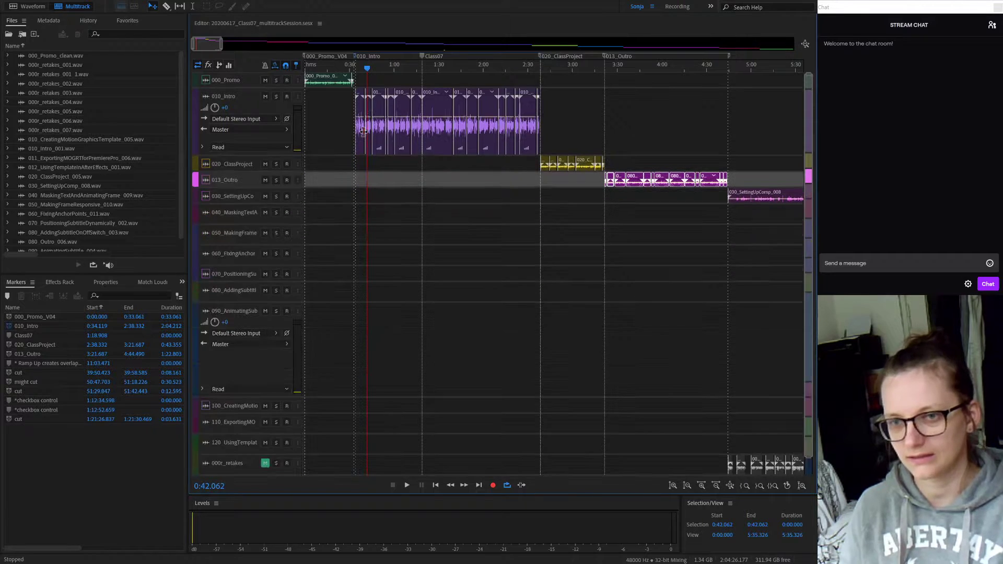
Step: Open the first clip of the 010_Intro track in the waveform editor
click(397, 207)
scroll(351, 135, up, 5)
scroll(399, 137, up, 2)
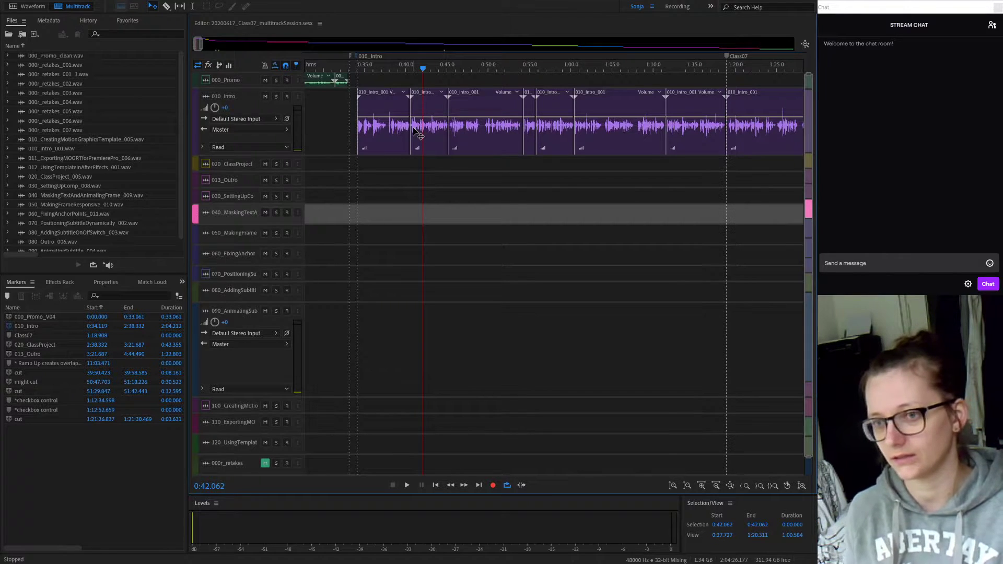
click(388, 146)
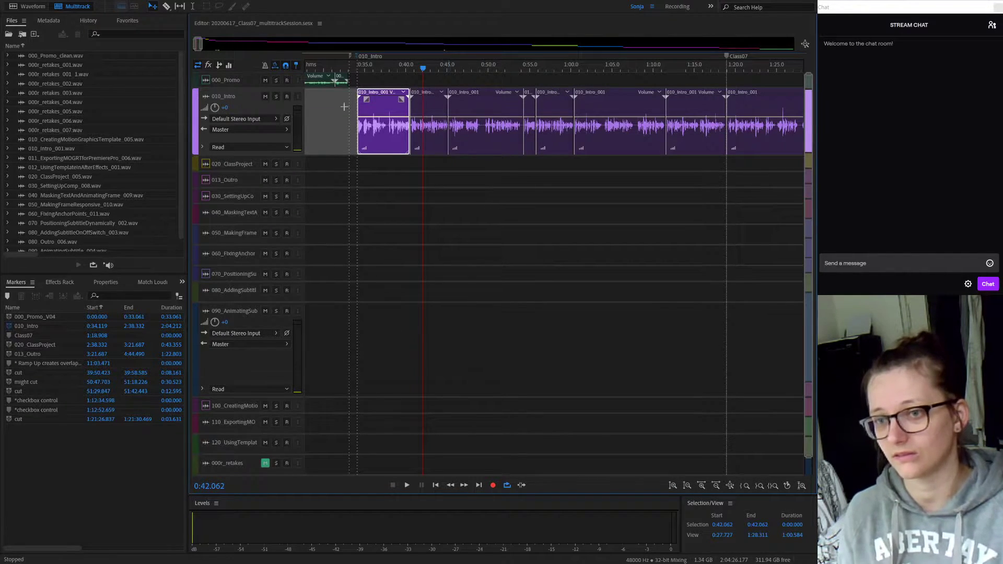
double_click(384, 150)
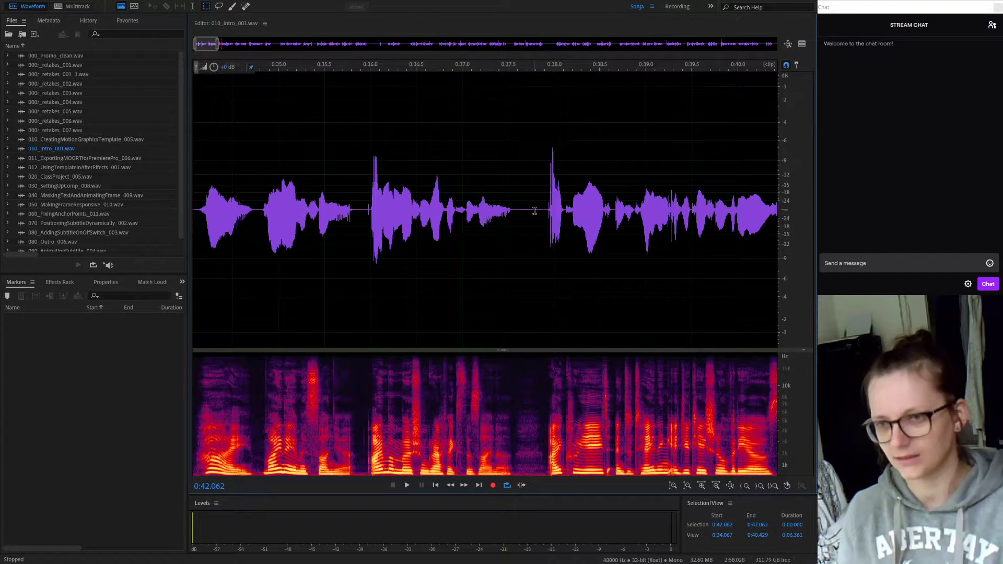
scroll(446, 170, down, 1)
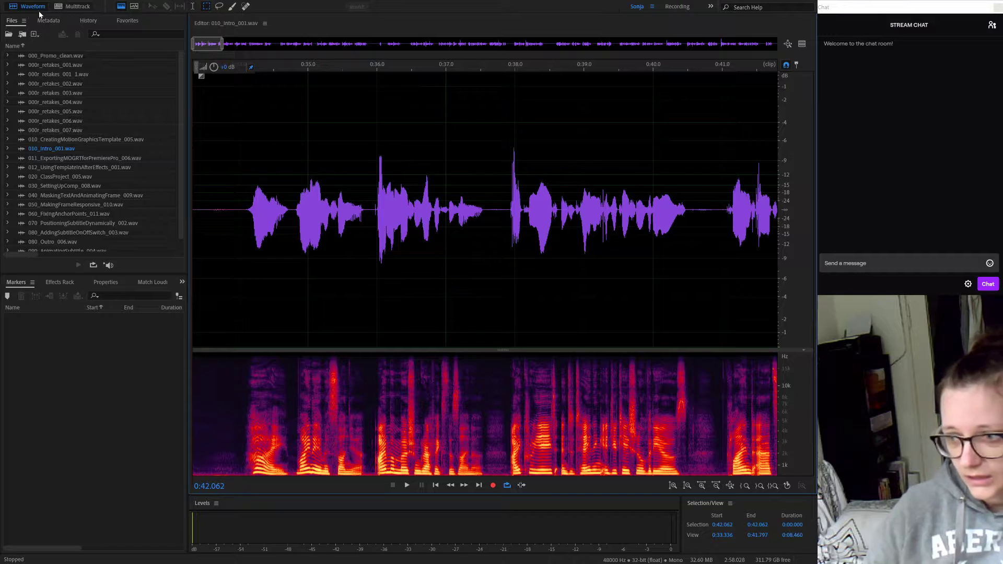
Step: Compare the multitrack session with the waveform view of 010_Intro_001.wav, ending in the waveform editor
click(82, 8)
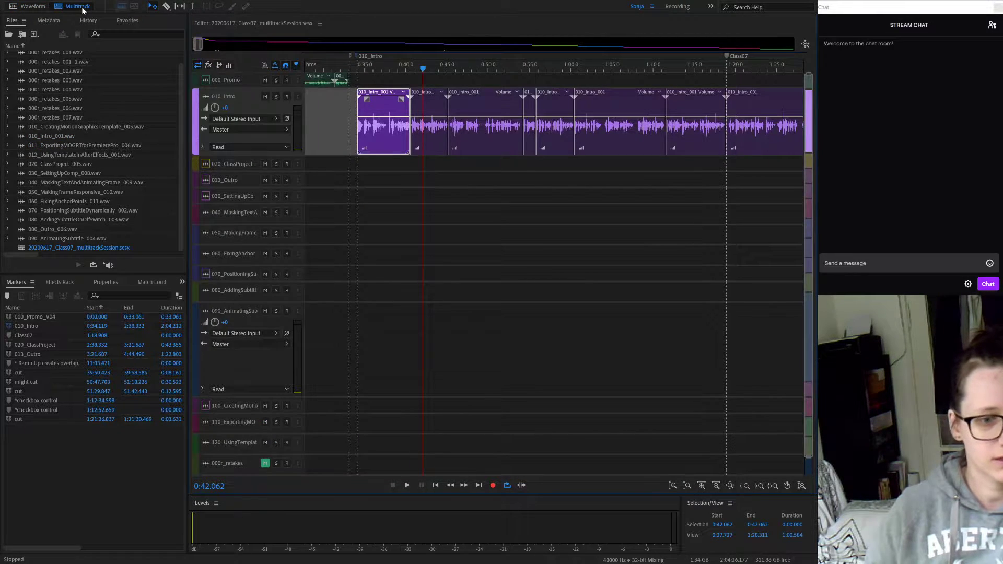
click(40, 7)
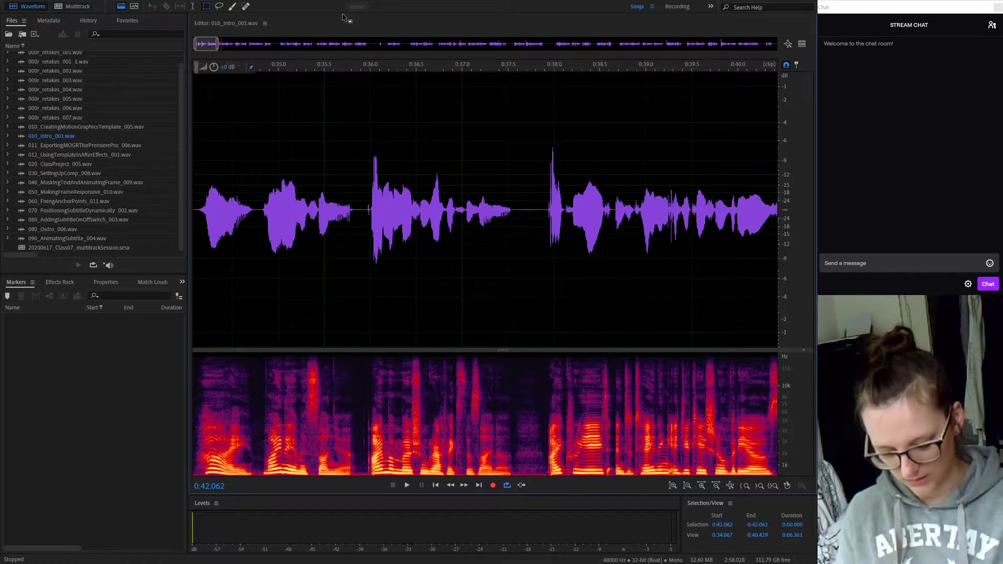
scroll(410, 141, down, 4)
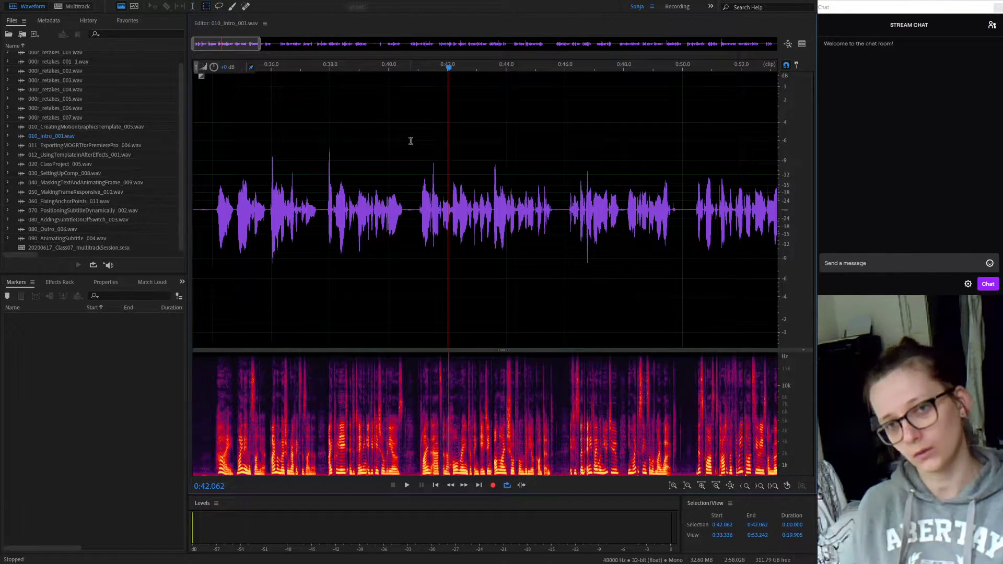
click(83, 7)
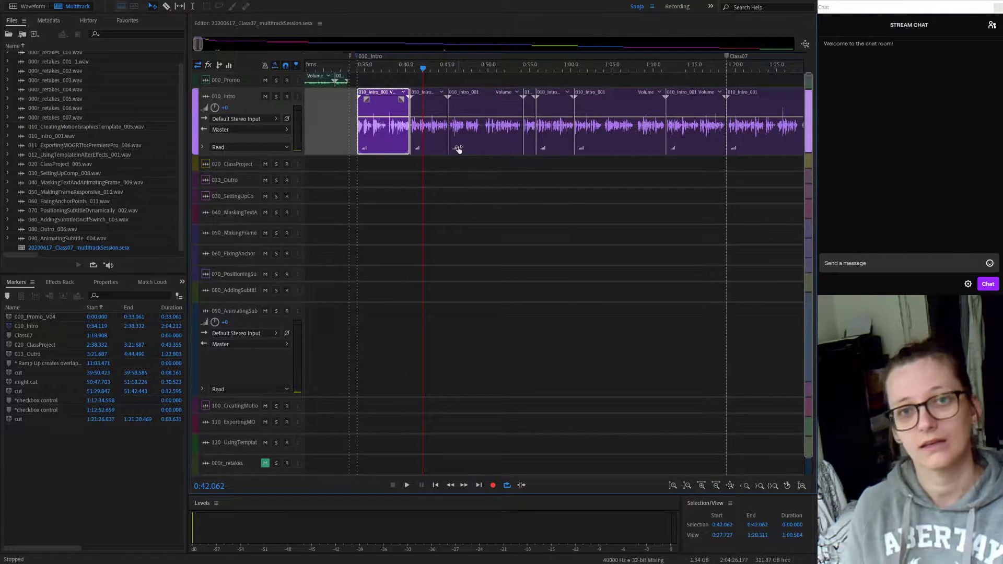
click(33, 6)
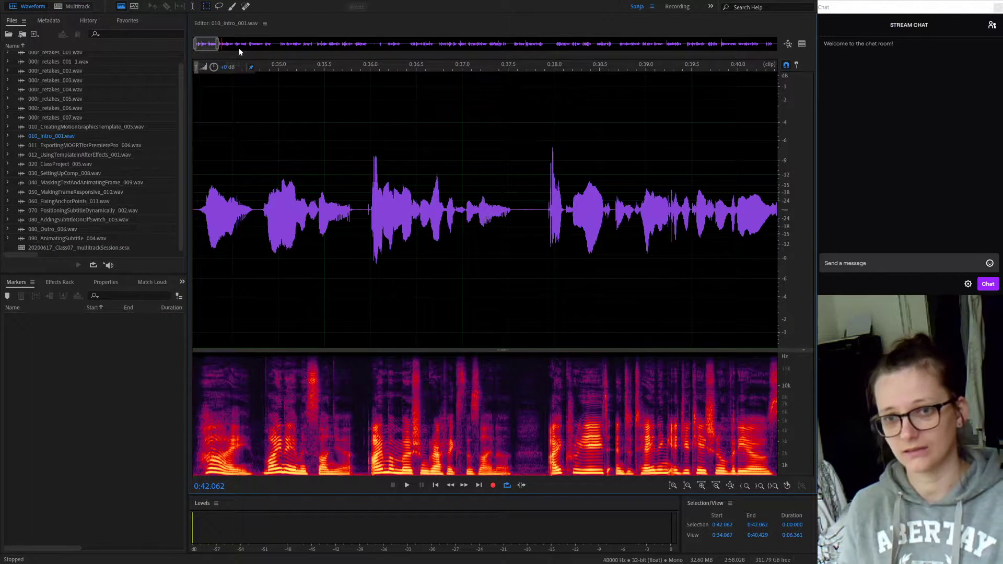
Step: Select the silent stretch before the first word, from 0:33.336 to about 0:34.09, and capture it as the noise print
drag(205, 44, 193, 46)
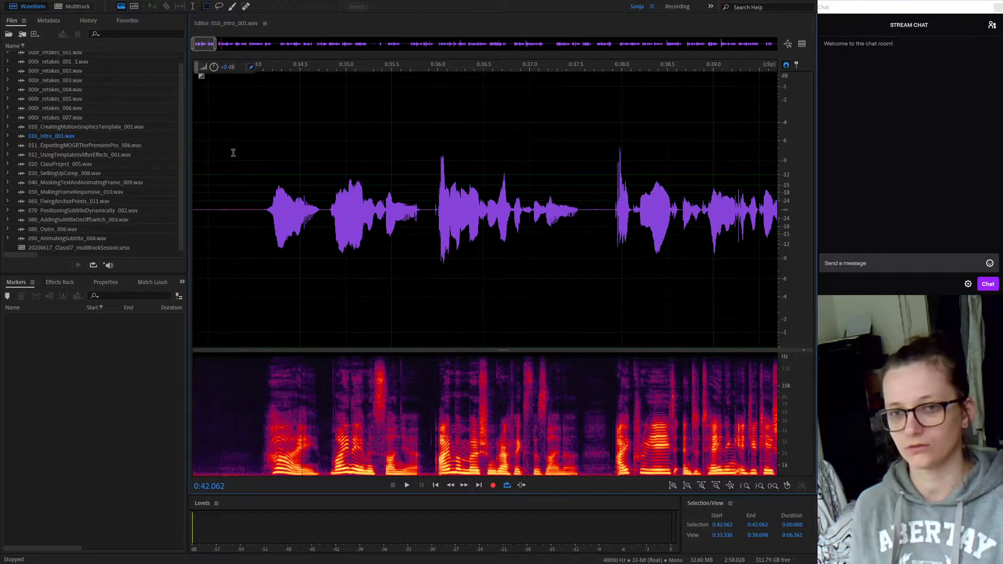
drag(262, 211, 131, 199)
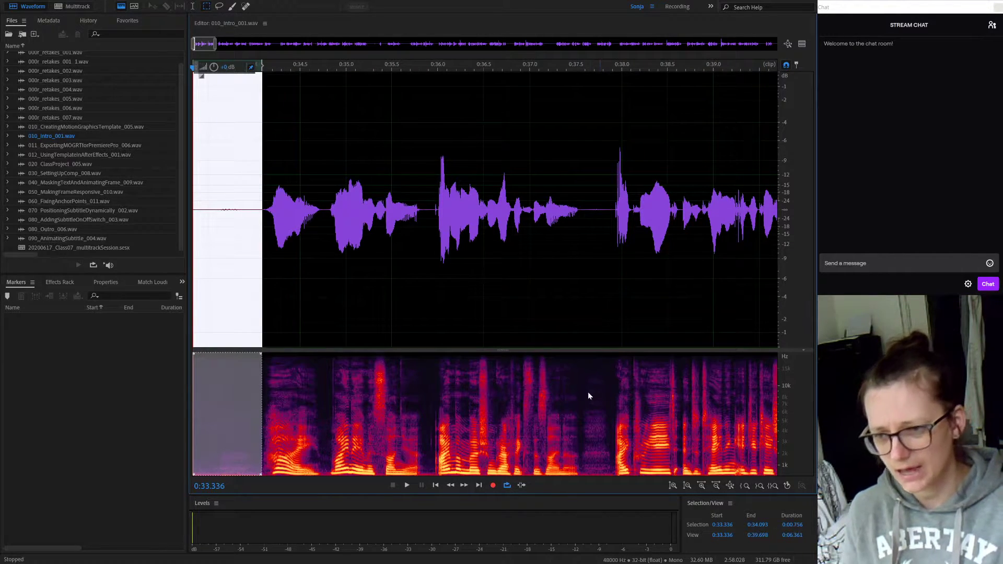
click(501, 376)
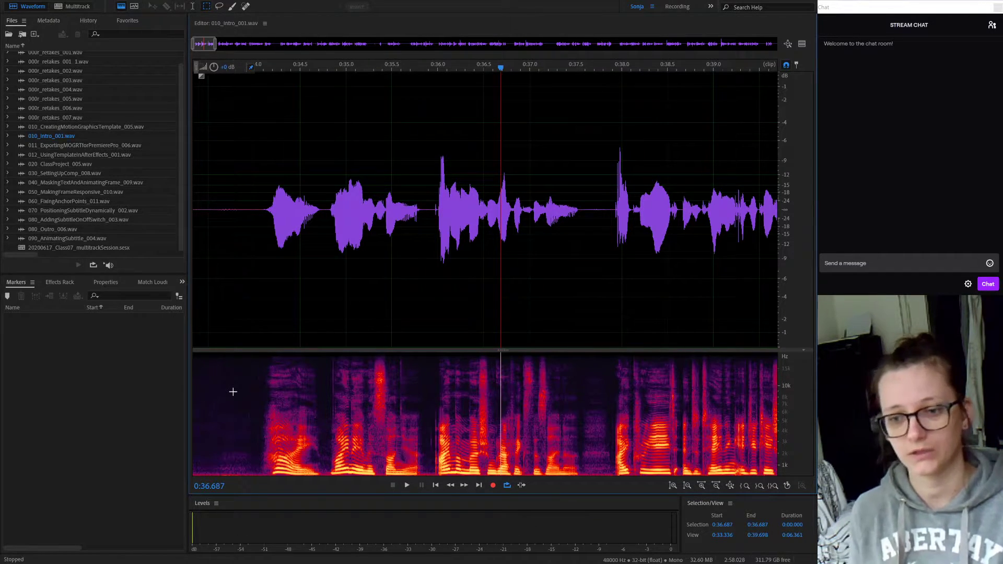
click(255, 210)
drag(255, 210, 146, 204)
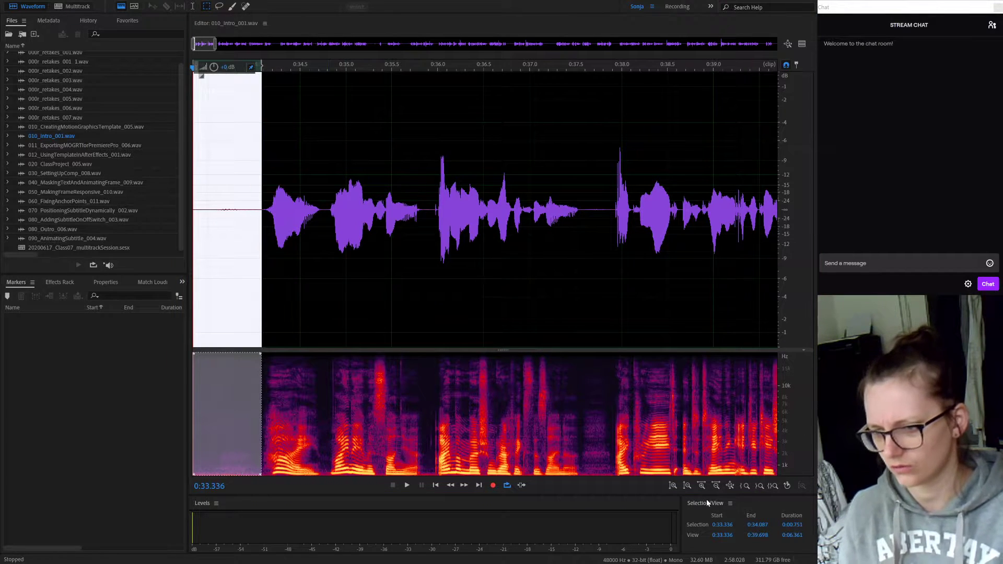
key(ctrl+p)
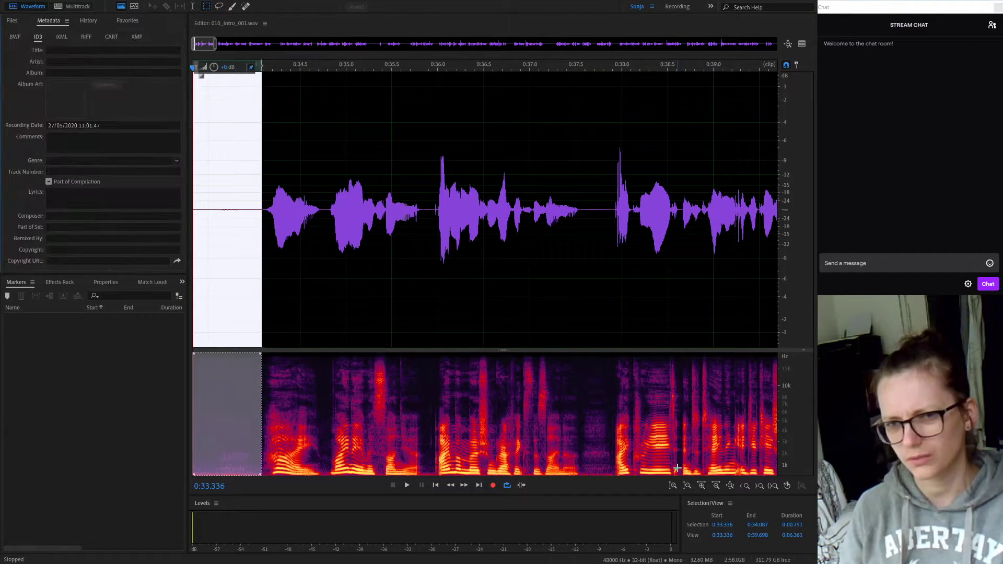
click(12, 21)
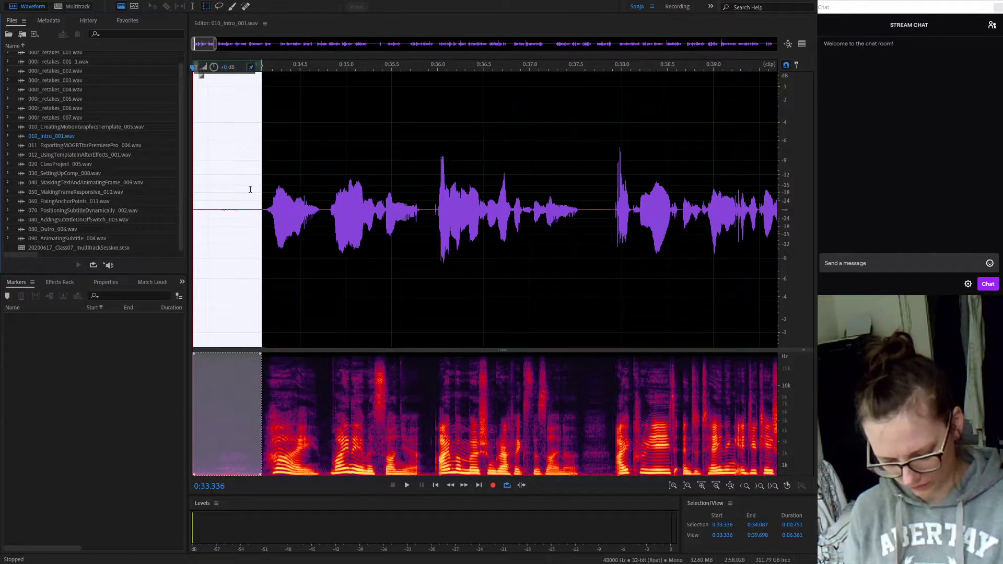
key(shift+p)
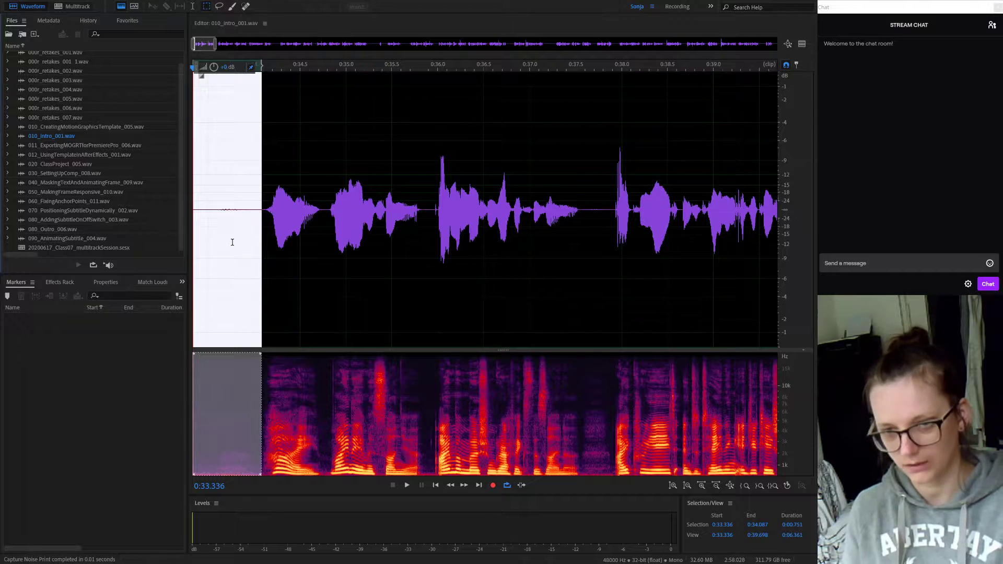
Step: Select the entire 010_Intro_001.wav waveform and open the Noise Reduction effect, moving its dialog clear of the webcam area
key(ctrl+a)
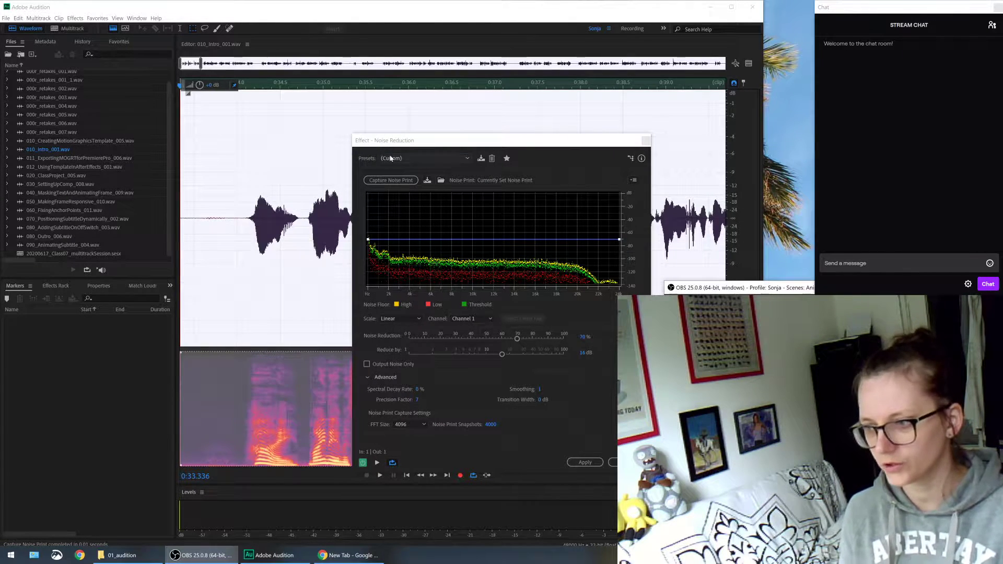
drag(430, 141, 355, 126)
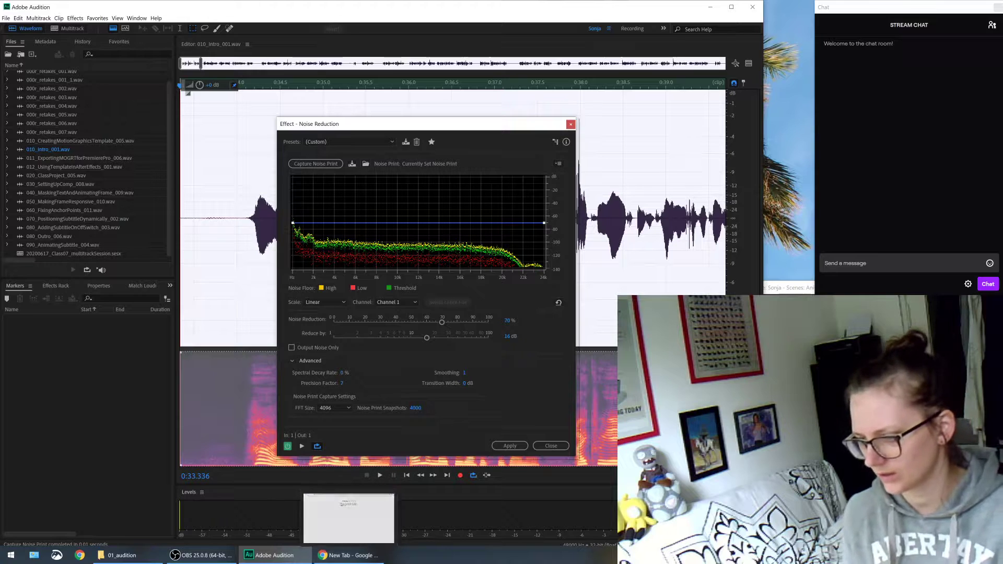
Step: Switch to the Chrome guest window and snap it to one half of the display
click(742, 418)
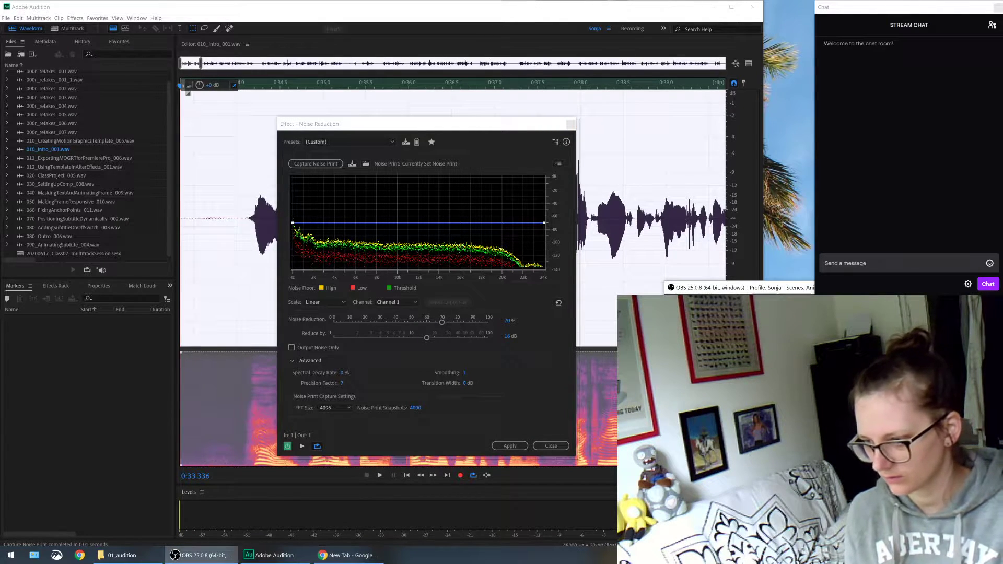
click(350, 558)
click(351, 560)
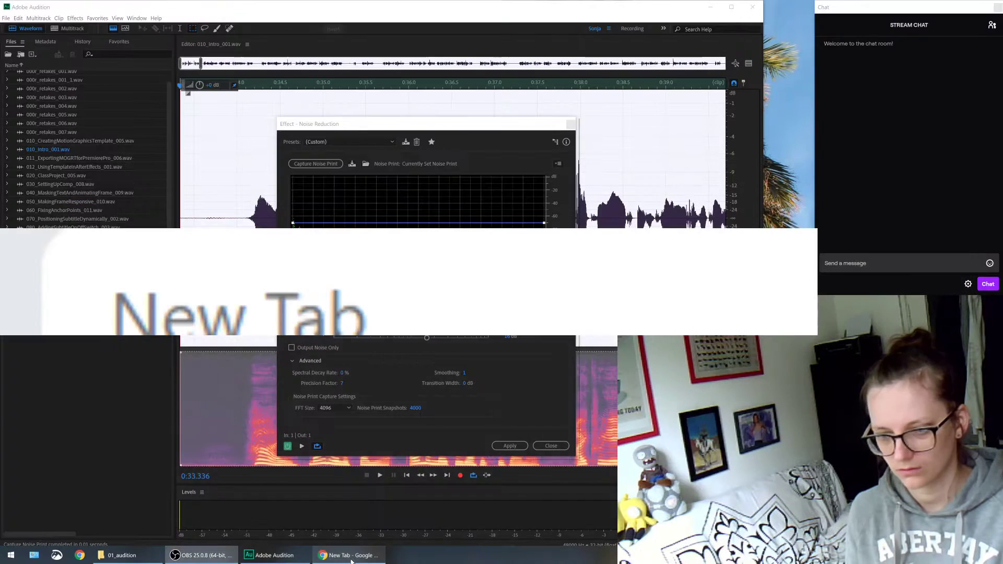
click(352, 561)
key(super+Left)
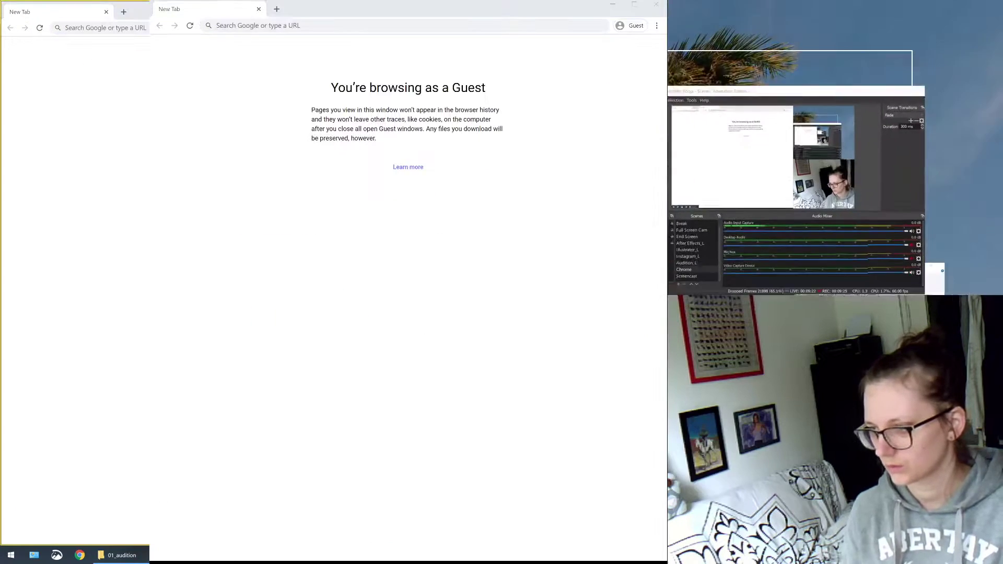
Step: Widen the Chrome guest window up to the stream chat and open youtube.com
click(609, 235)
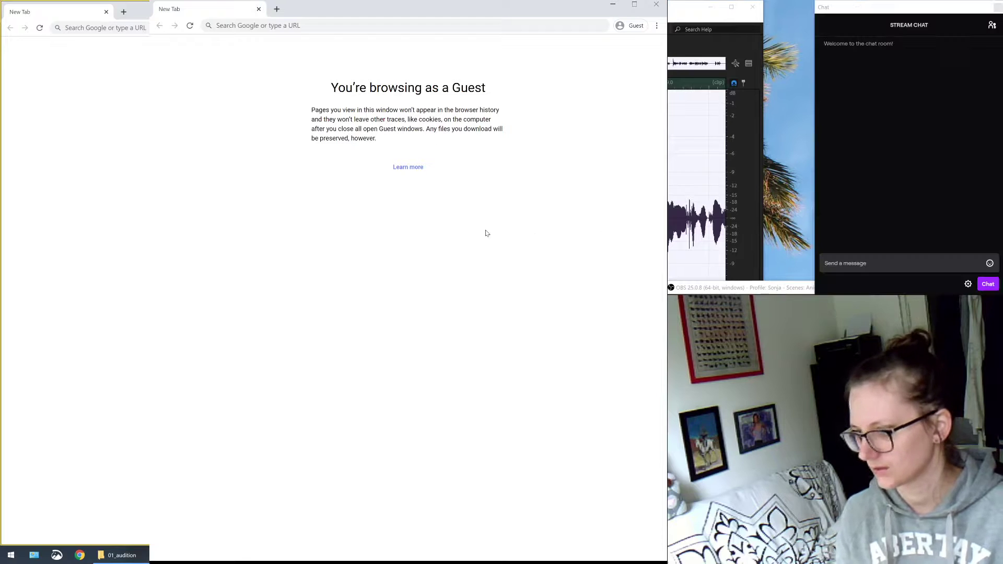
drag(665, 156, 810, 159)
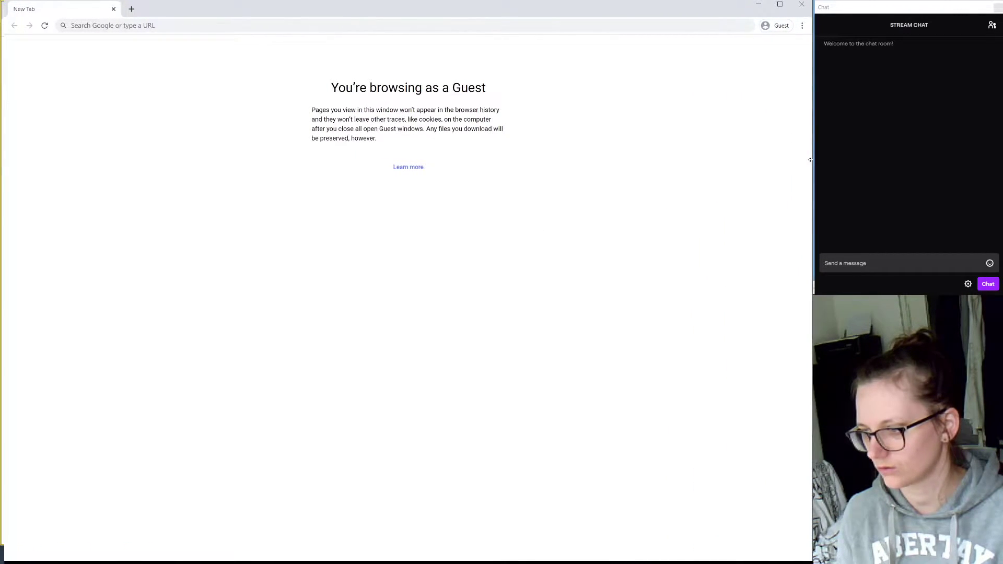
click(180, 26)
text(youtube.com)
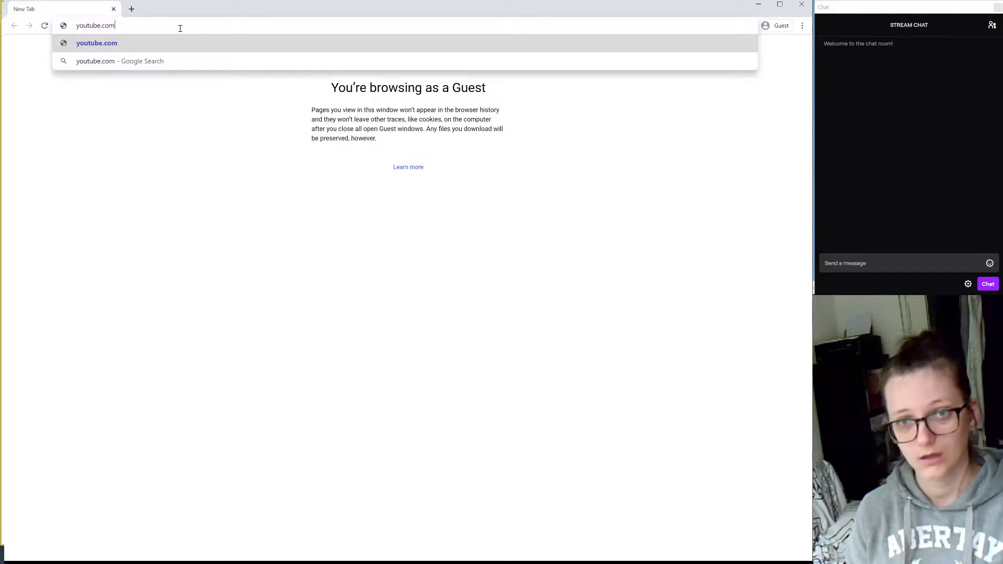
key(Return)
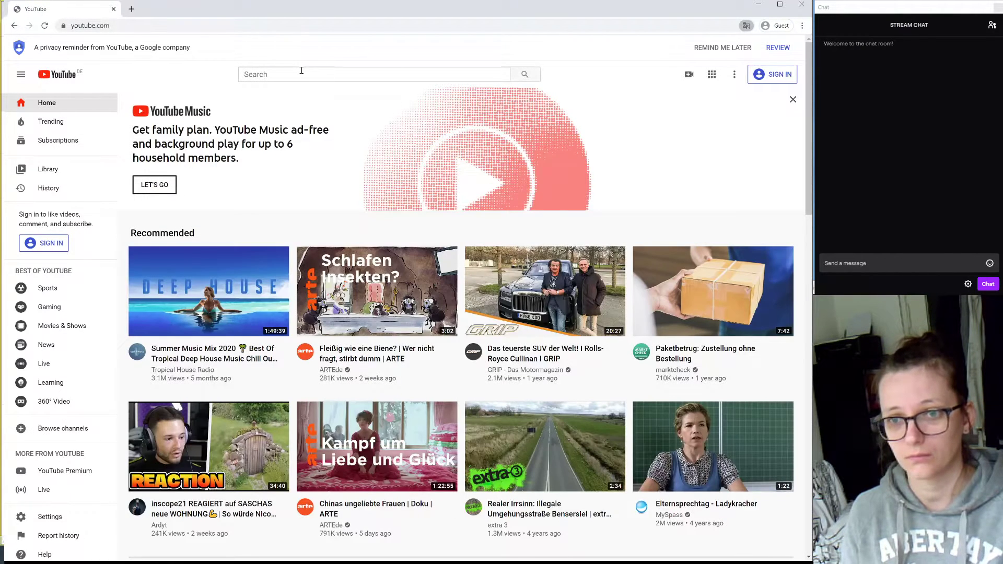
Step: Search YouTube for "noise reduction adobe audition"
click(302, 70)
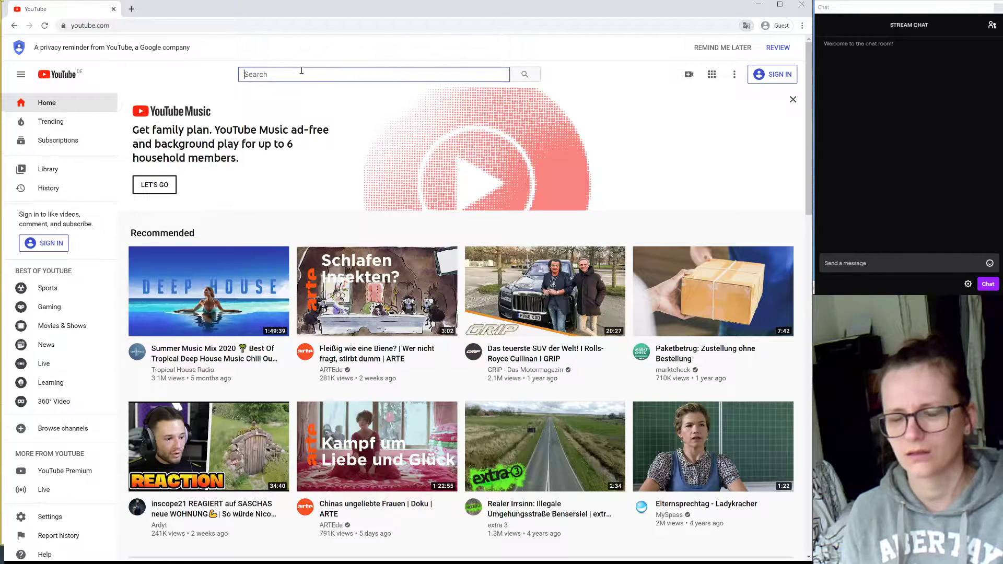
text(nois)
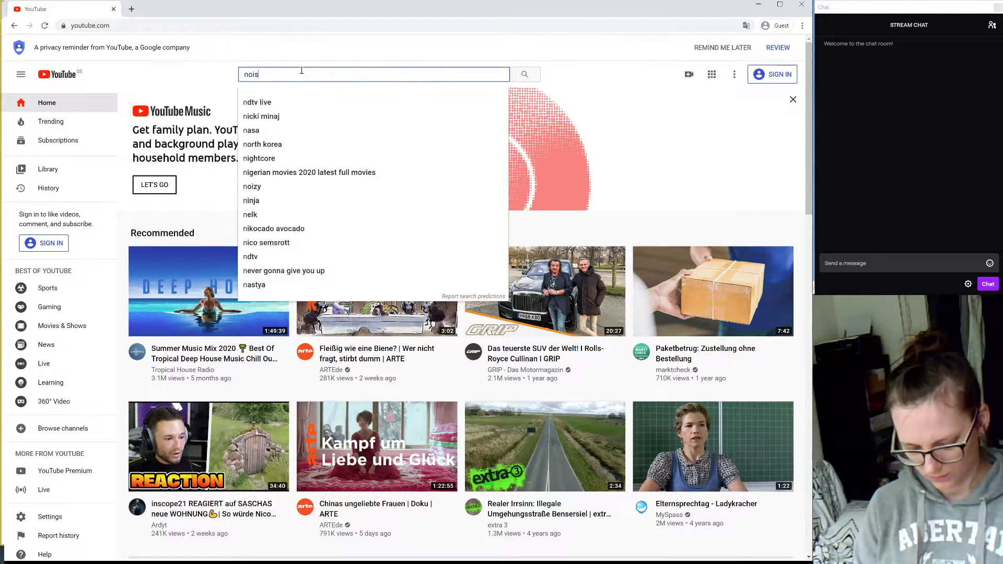
text(e reduction adobe audi)
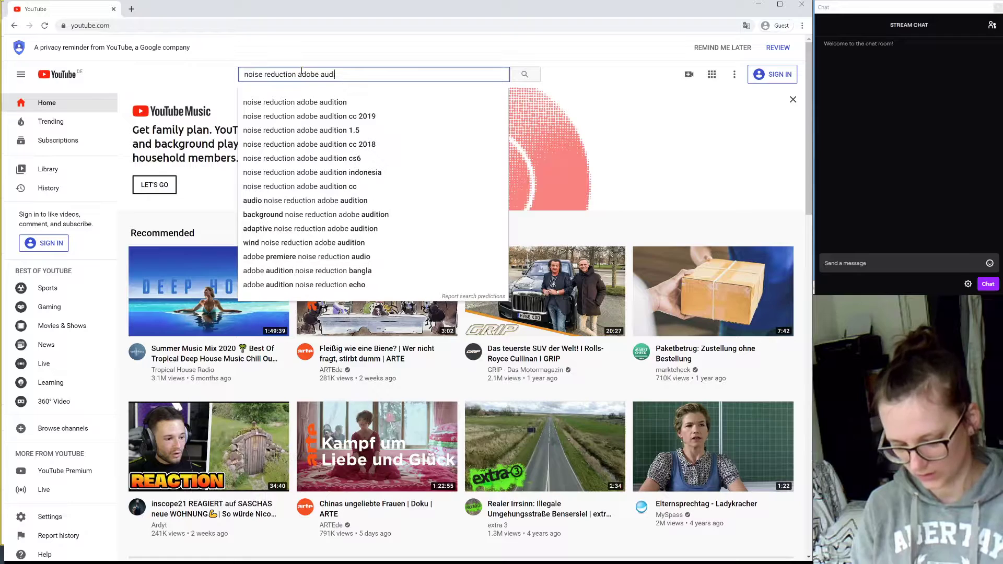
text(tion)
key(Return)
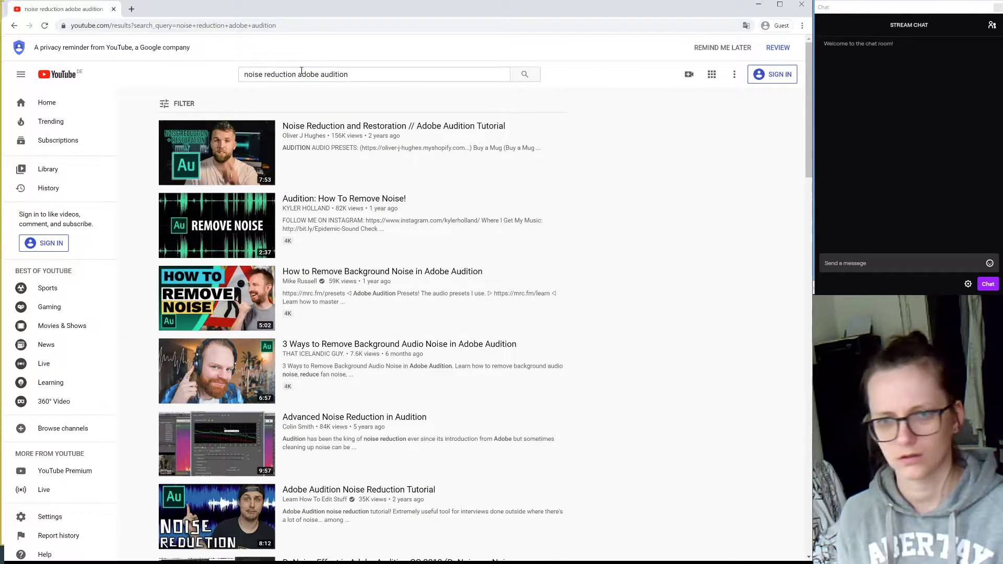
Step: Go through the results to the related search "adobe audition remove echo" and open the video "How to Remove Room Echo in Adobe Audition"
scroll(531, 306, down, 2)
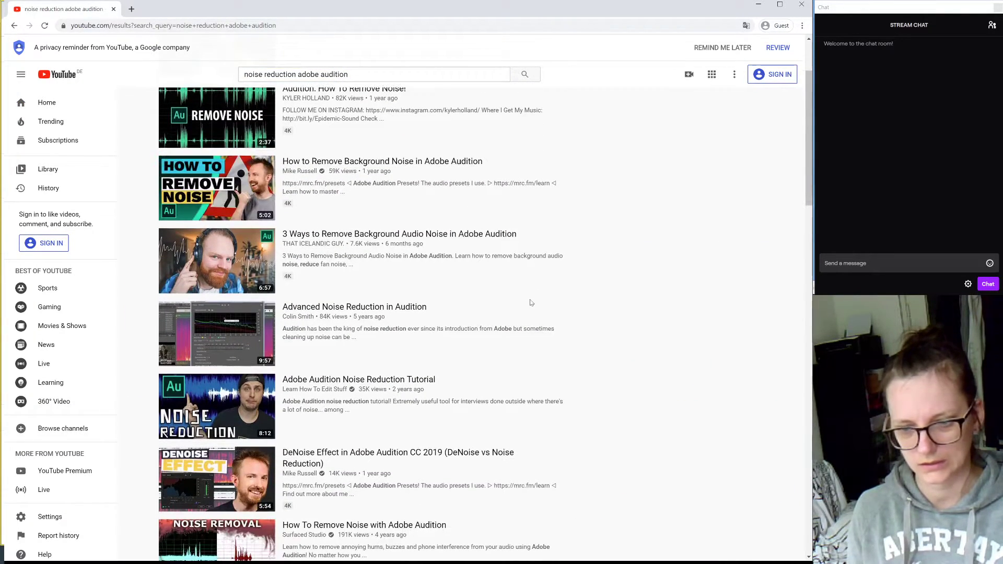
scroll(531, 303, down, 8)
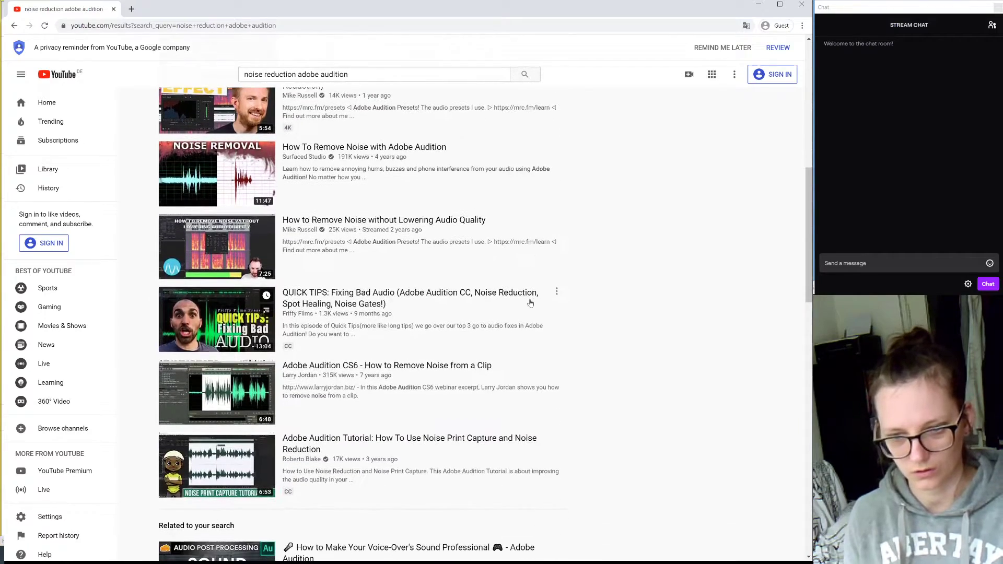
scroll(515, 281, down, 10)
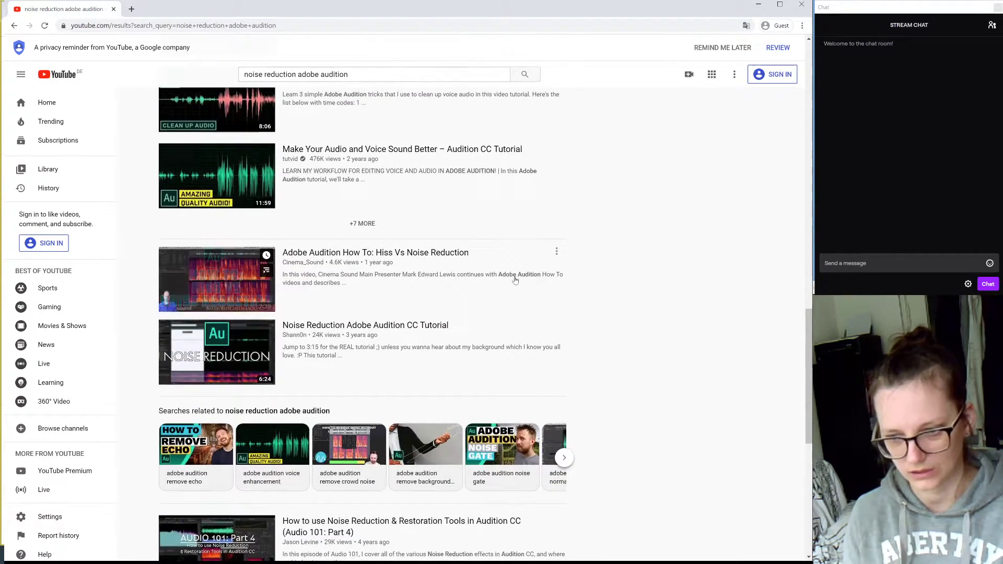
click(178, 446)
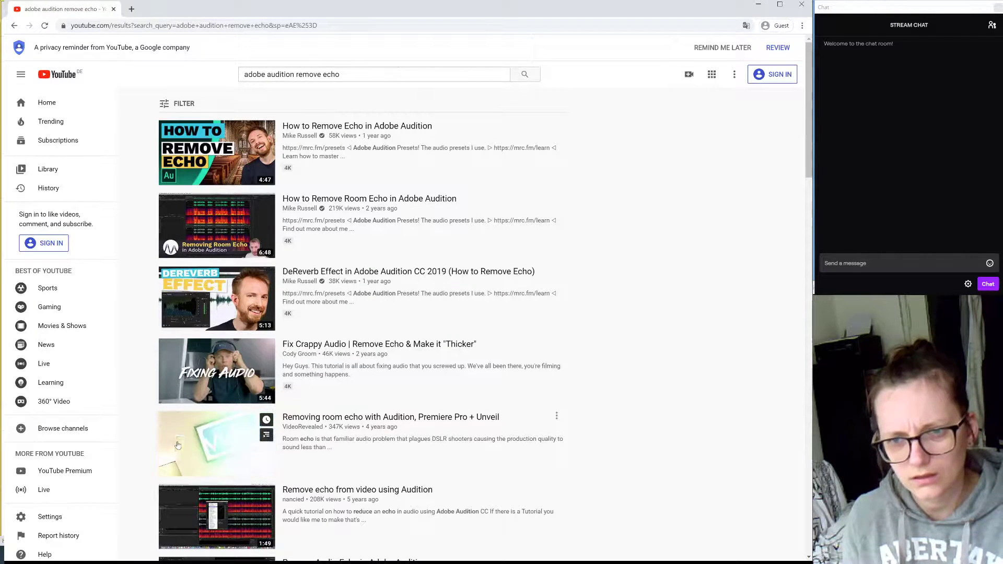
click(247, 213)
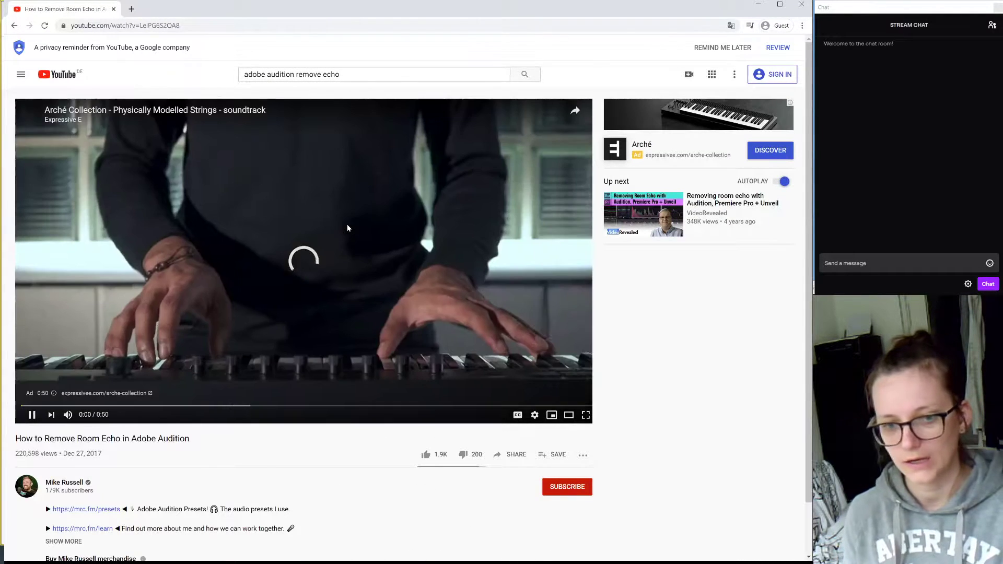
Step: Skip the ad and pause the room echo video at its start, declining the YouTube Premium trial
click(32, 415)
click(32, 415)
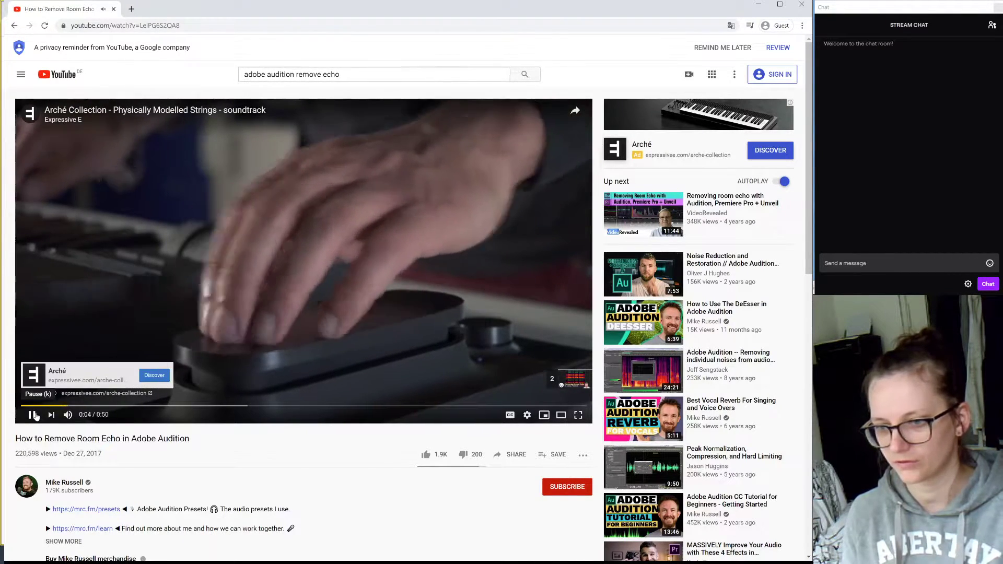
click(572, 380)
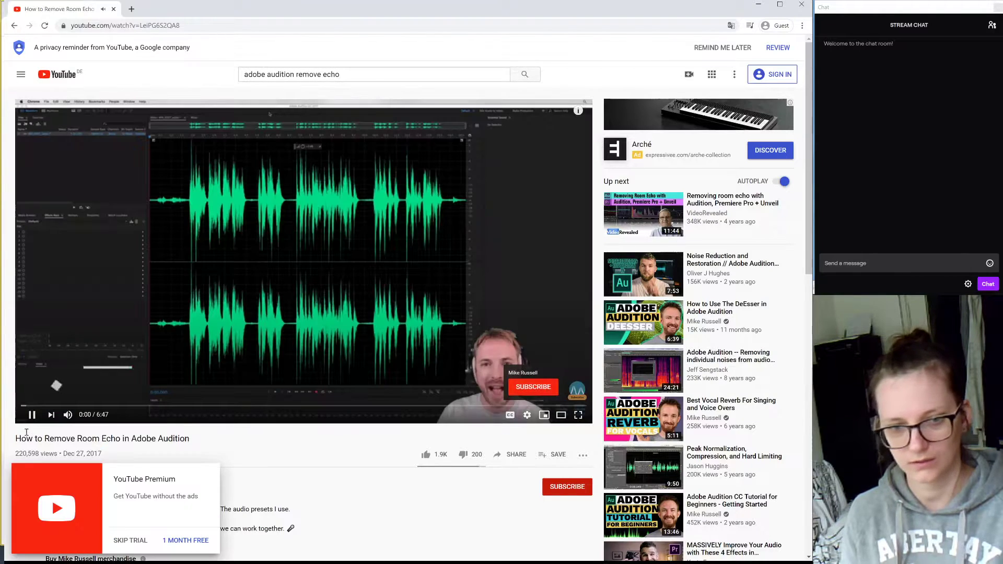
click(33, 415)
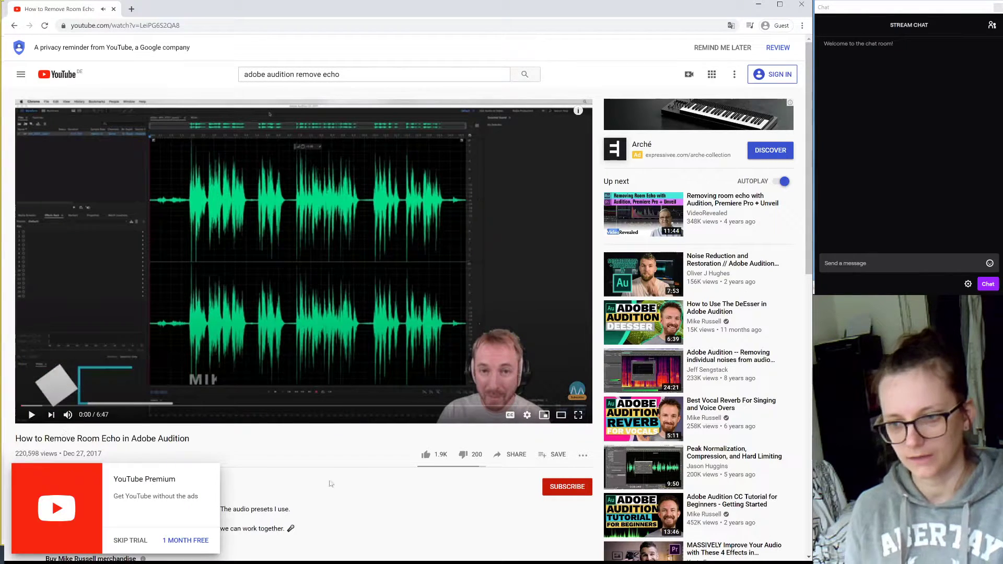
click(131, 540)
scroll(186, 522, down, 2)
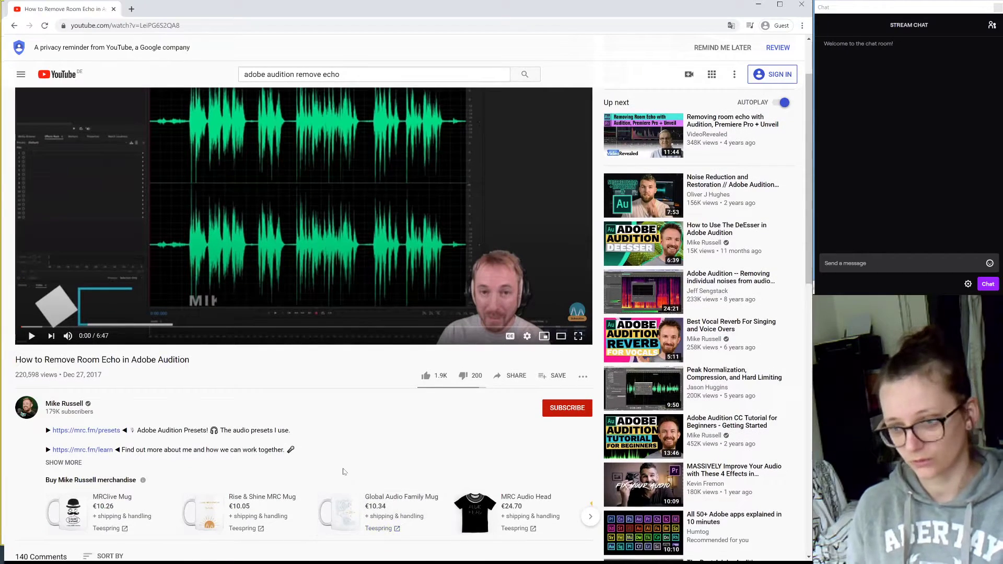
scroll(345, 470, up, 1)
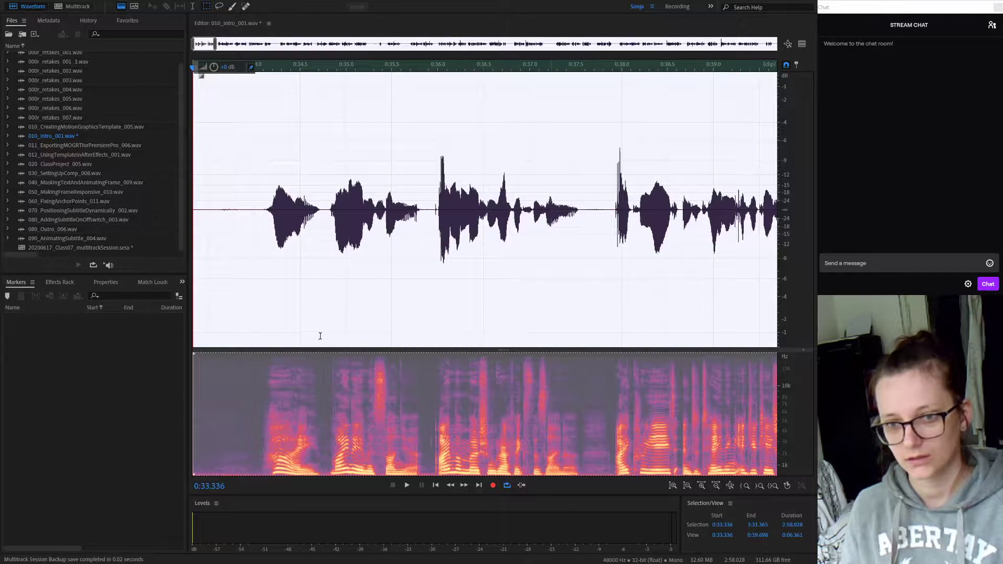
Step: In Audition, recapture the noise print from the silence before the first word and apply Noise Reduction to the entire 010_Intro_001.wav waveform
click(444, 270)
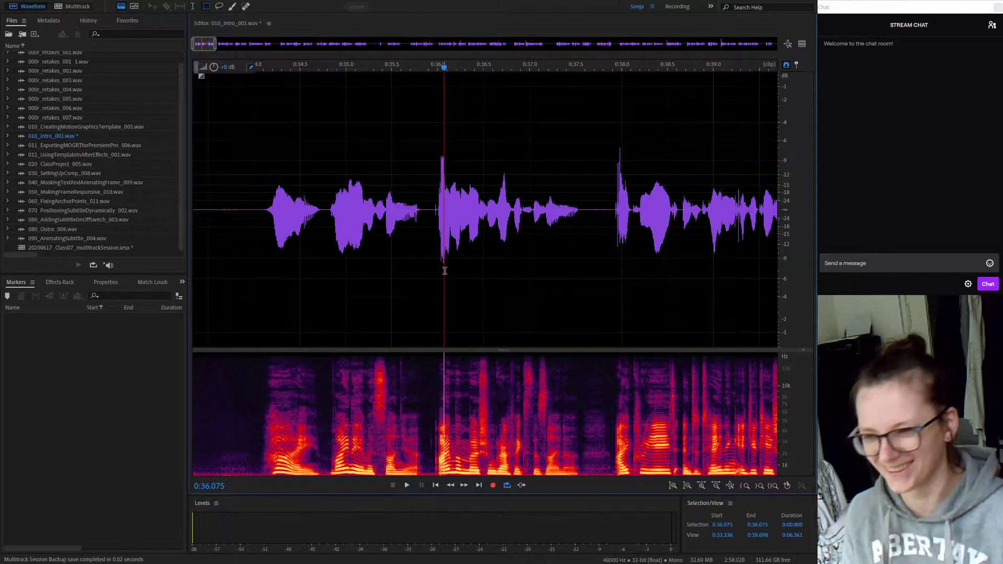
key(ctrl+a)
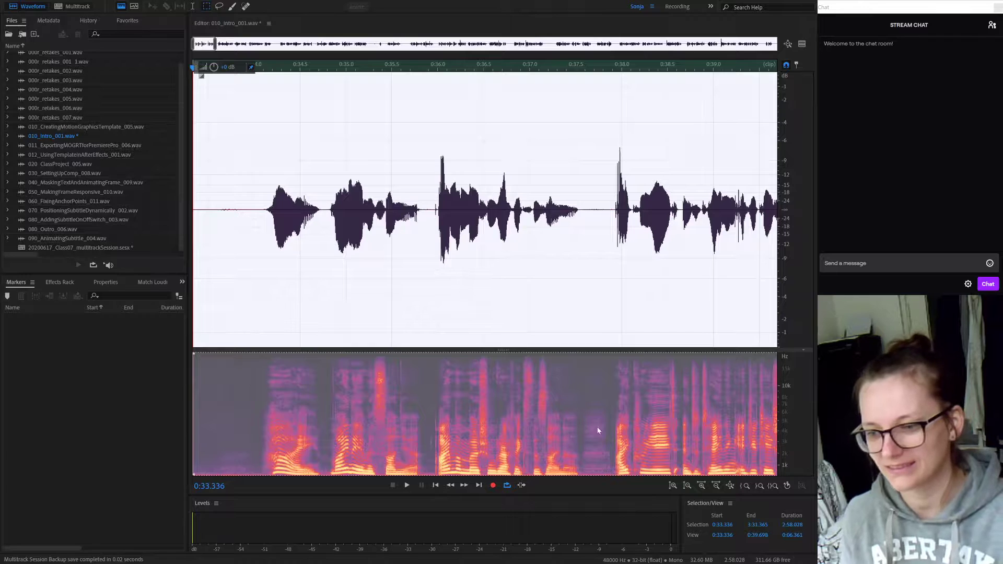
drag(262, 209, 111, 209)
key(shift+p)
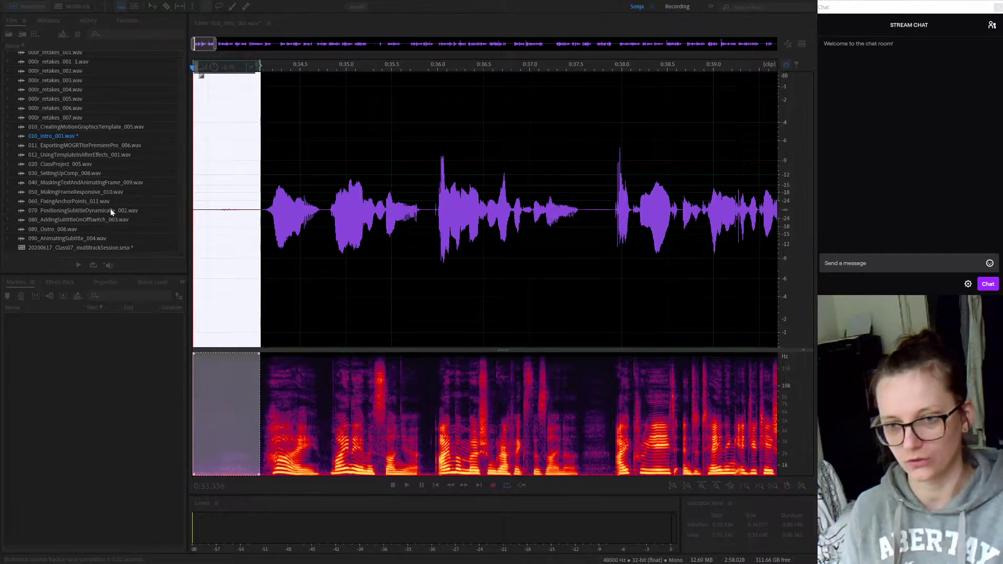
key(ctrl+a)
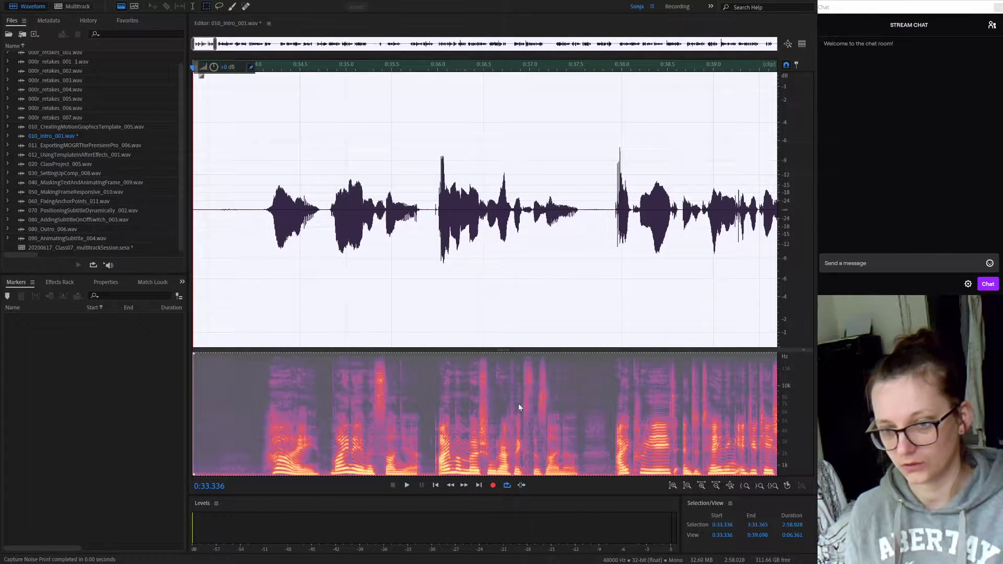
click(553, 453)
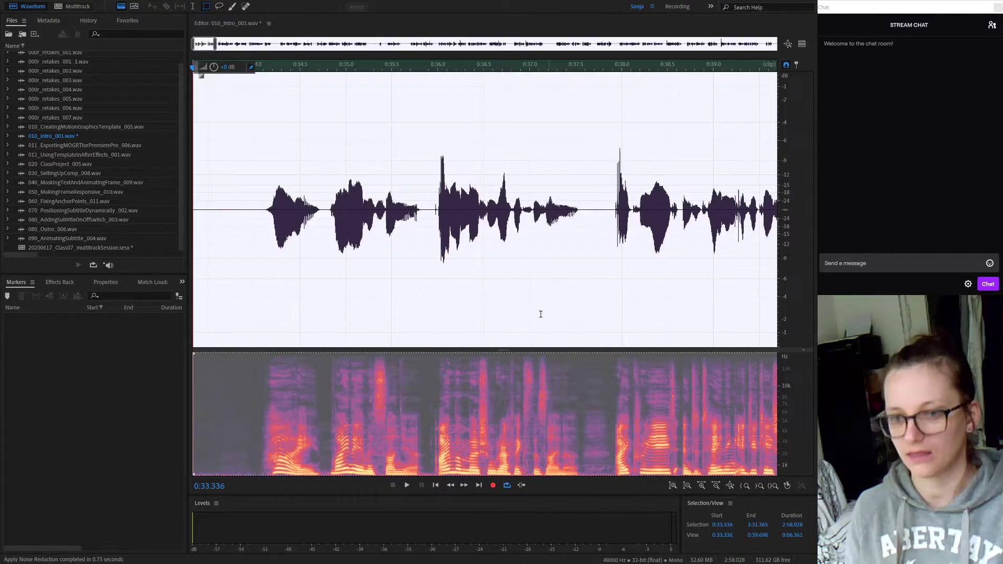
Step: Check the silent stretch before the first word by playing the waveform from 0:33.336
click(597, 279)
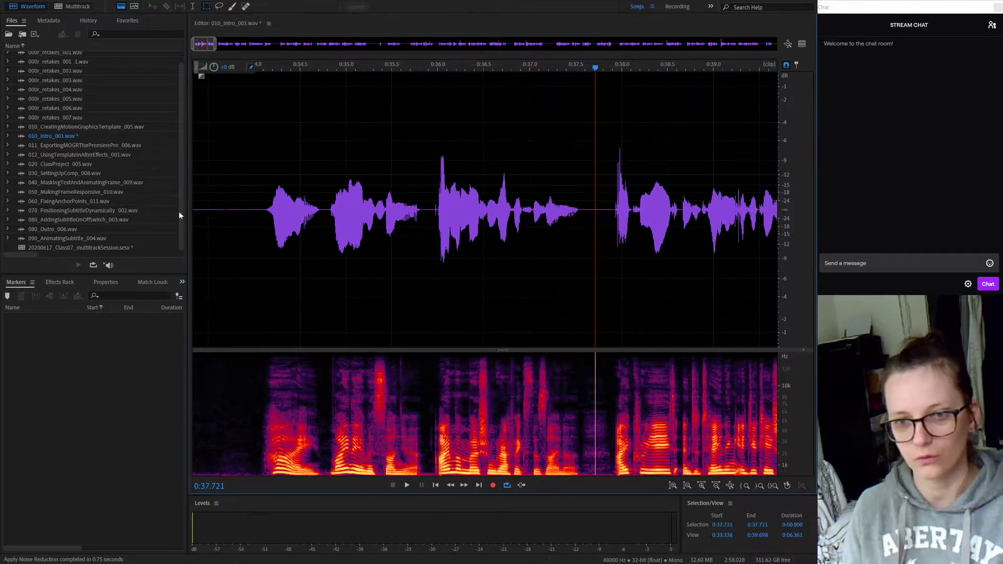
drag(254, 208, 216, 207)
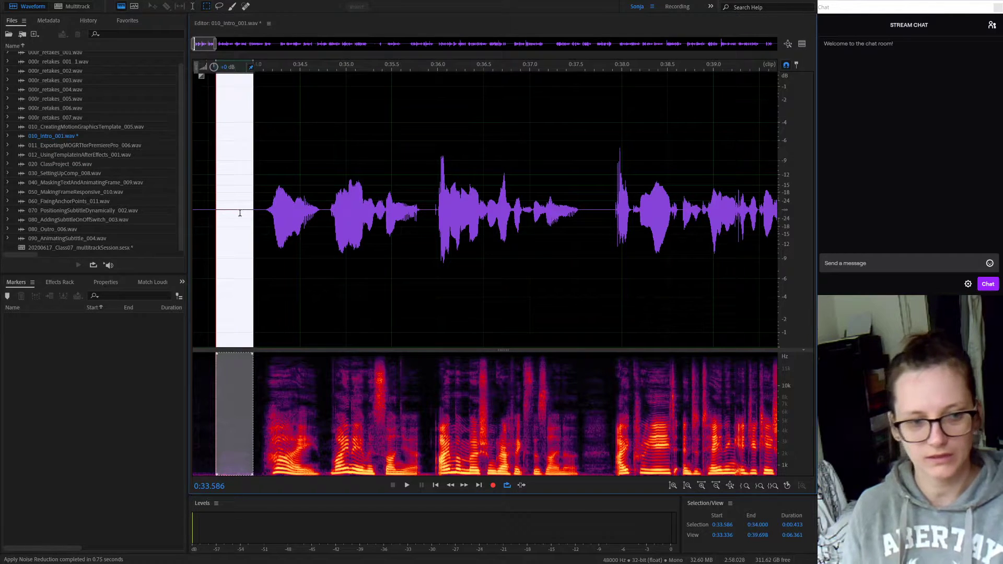
click(515, 257)
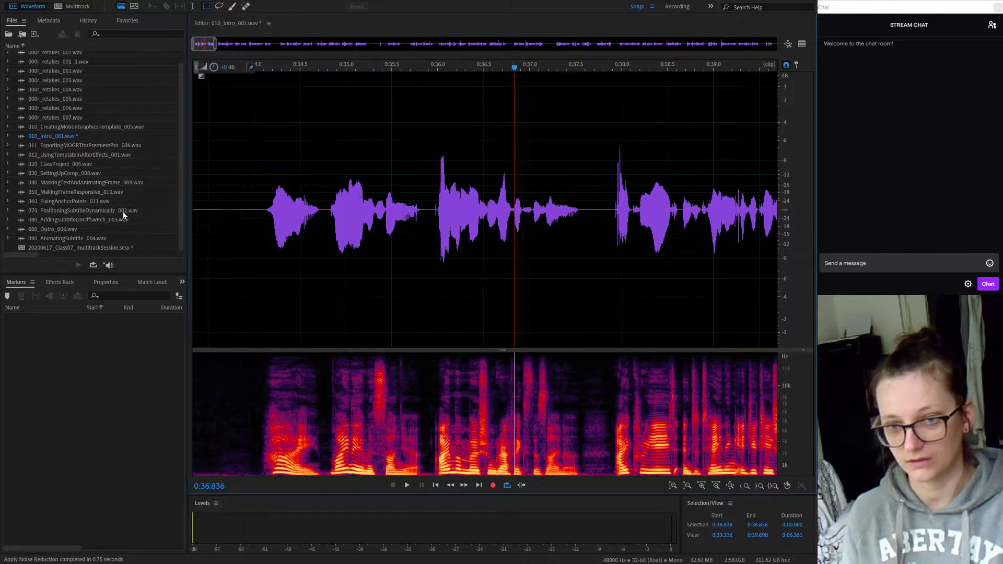
click(194, 208)
key(space)
key(space)
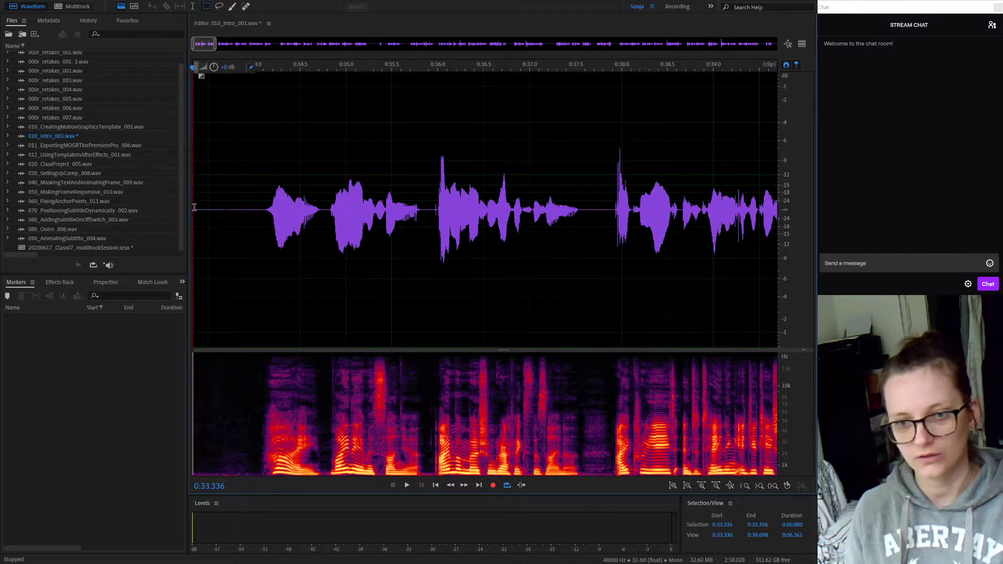
key(space)
key(space)
mouse_move(217, 210)
mouse_down()
mouse_move(248, 214)
mouse_move(233, 216)
mouse_up()
Step: Play the pause between sentences from 0:37.550 to listen for remaining noise
click(580, 211)
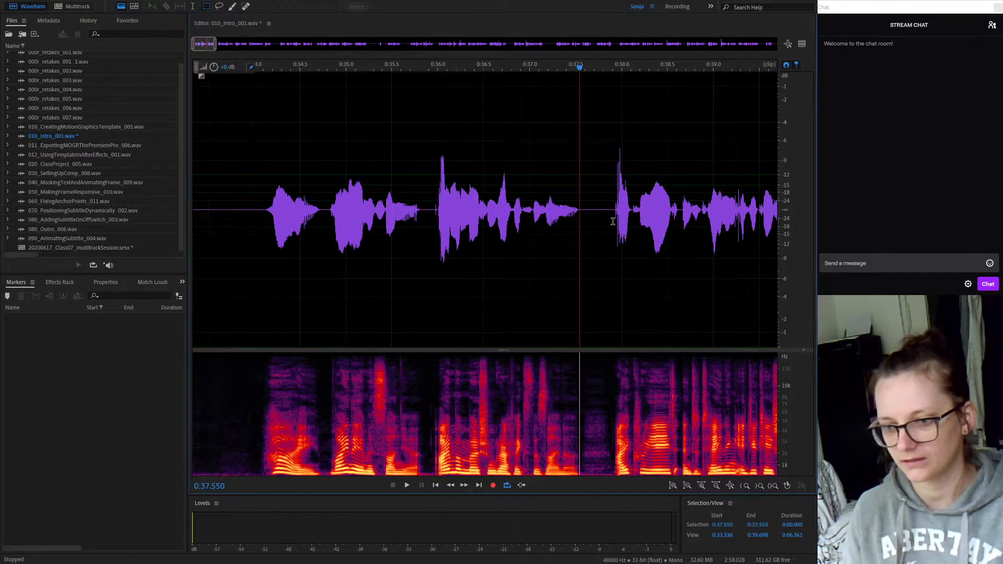
key(space)
key(space)
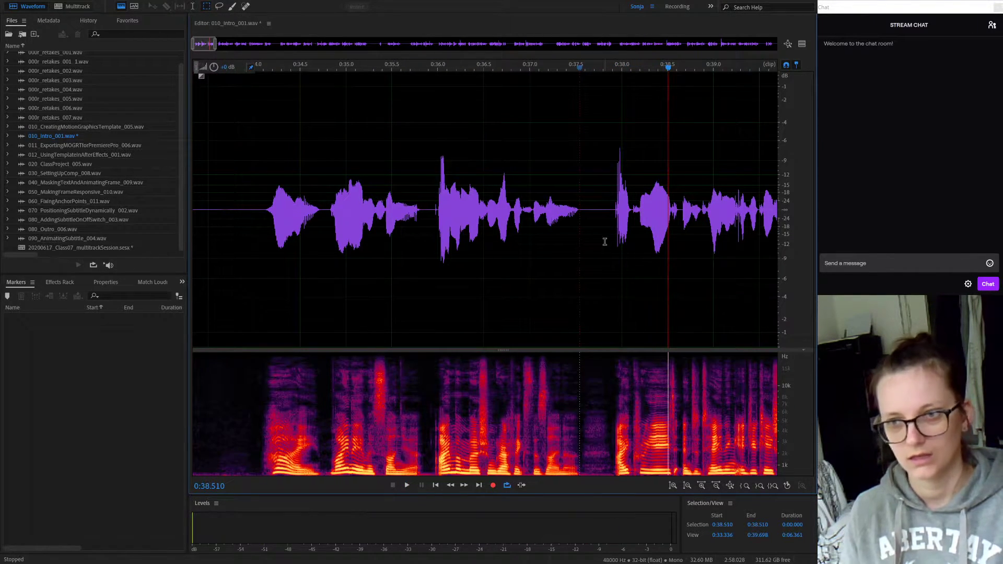
Step: Examine the long silent gap after the 0:57 mark and play it from 0:57.227
scroll(610, 205, down, 3)
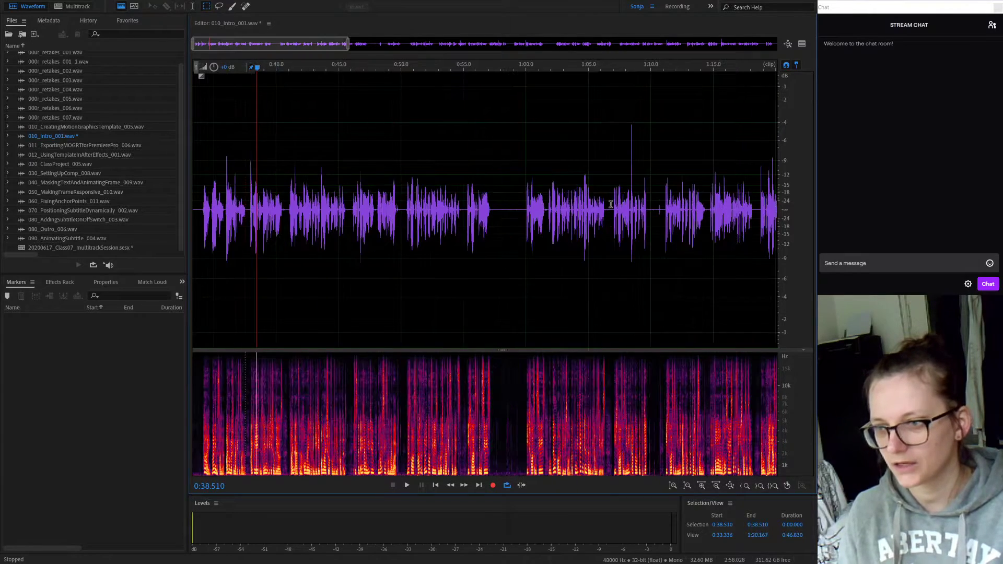
scroll(544, 207, up, 1)
click(739, 206)
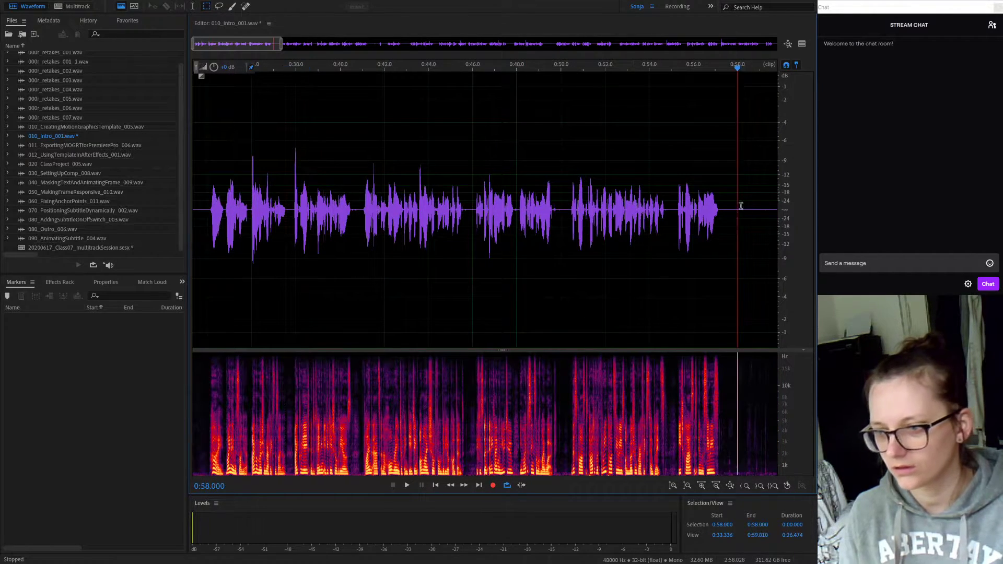
scroll(741, 206, up, 4)
click(437, 209)
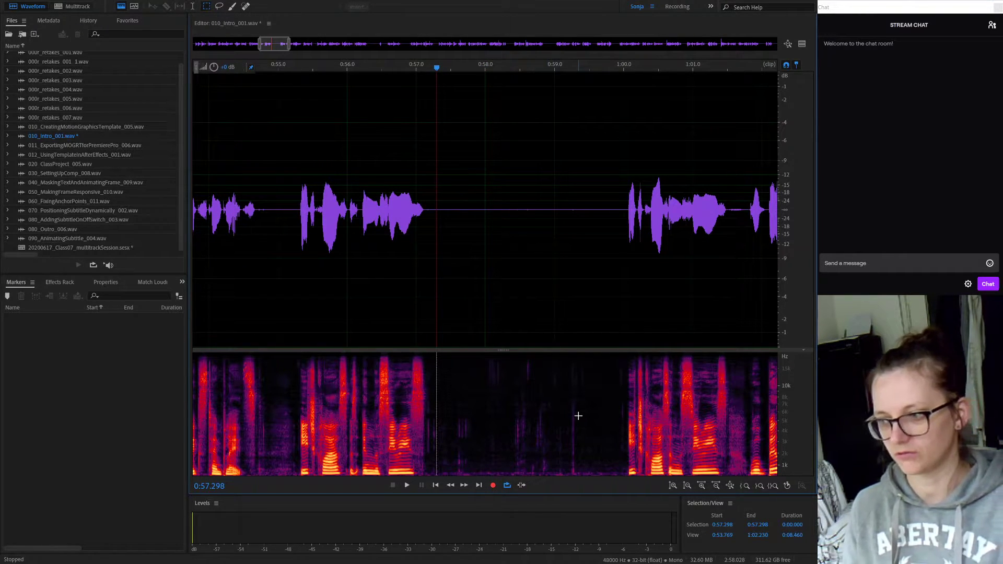
click(524, 266)
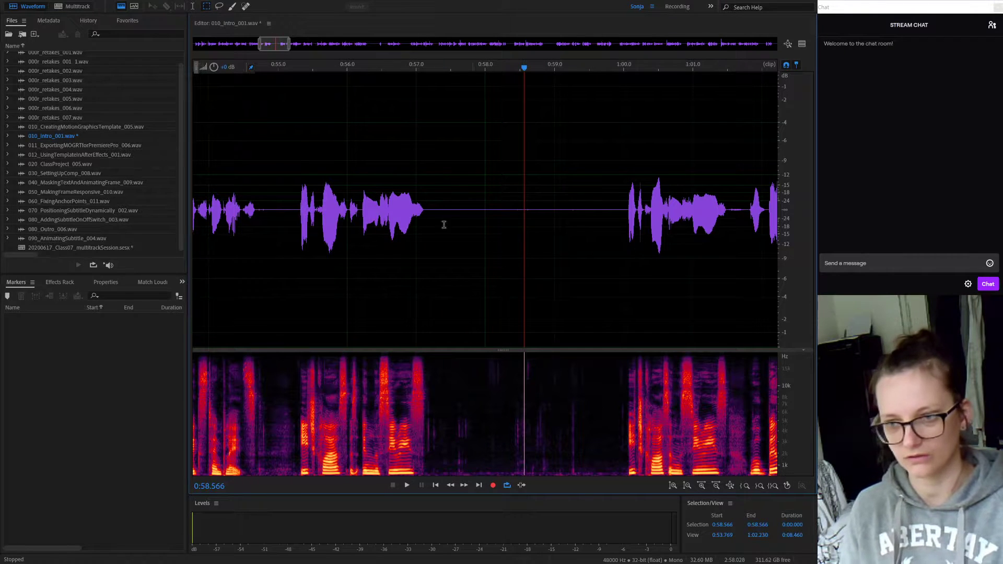
click(432, 208)
key(space)
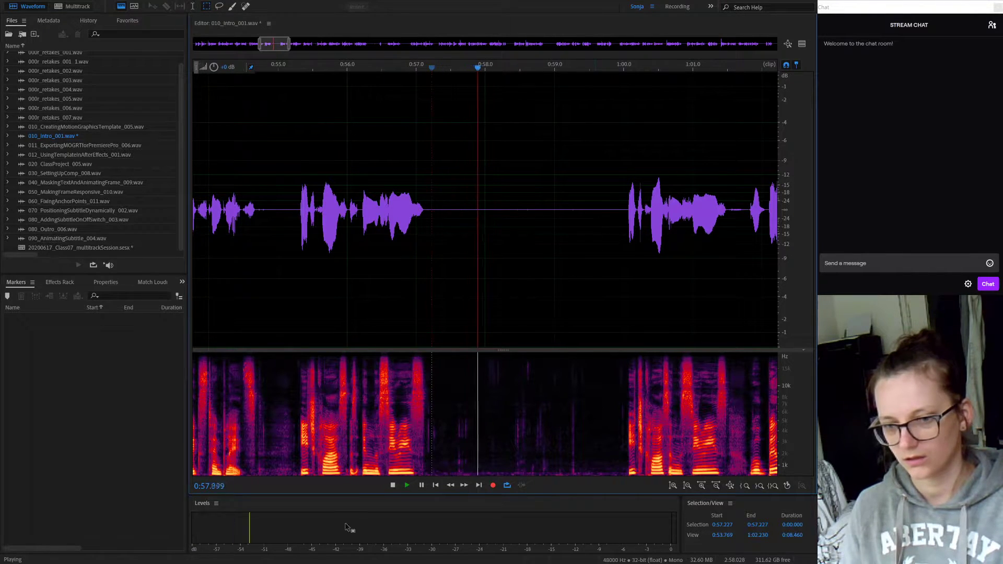
key(space)
Step: Undo the noise reduction on 010_Intro_001.wav and play the silent gap from 0:57.511 to hear the original noise
key(ctrl+a)
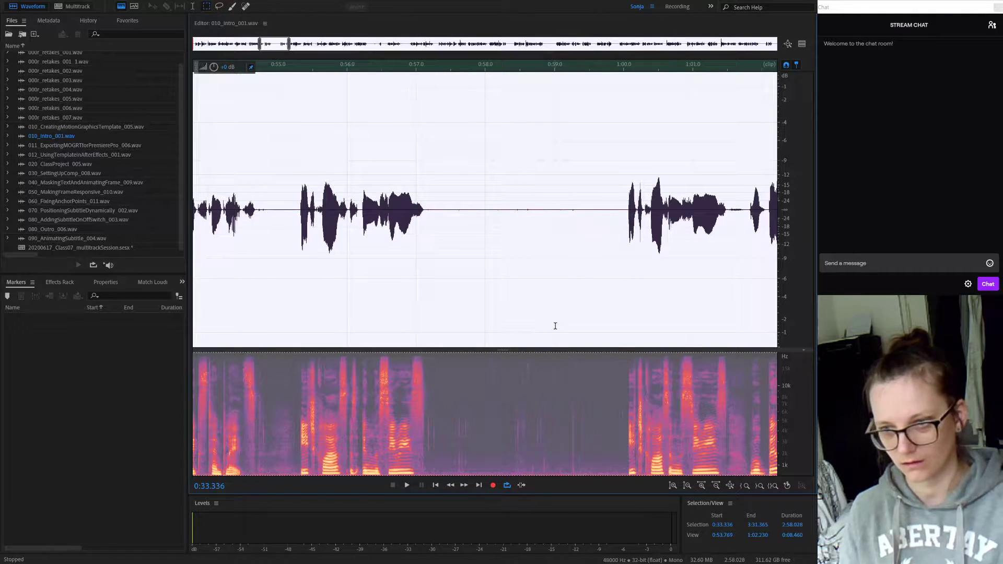
click(462, 281)
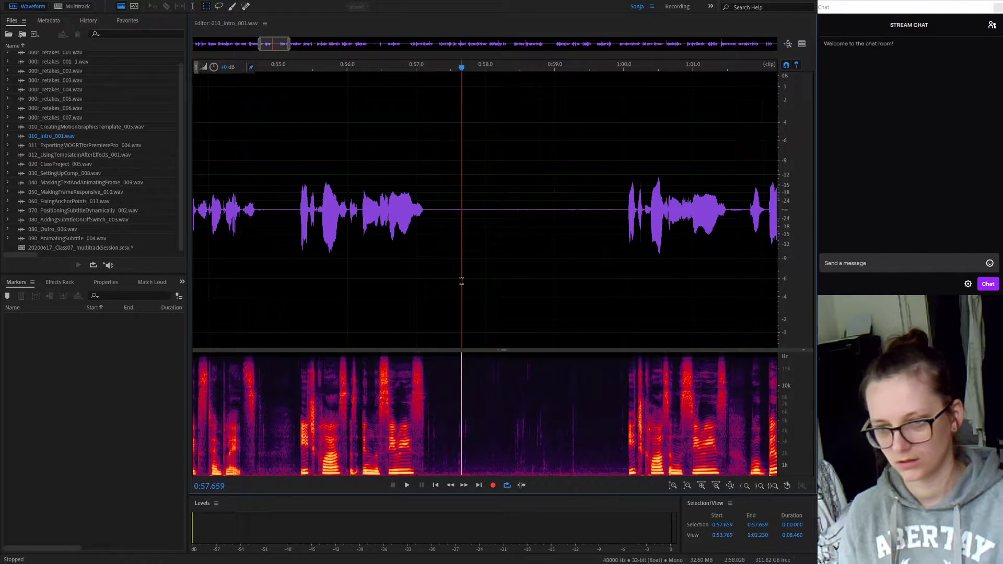
click(451, 209)
key(space)
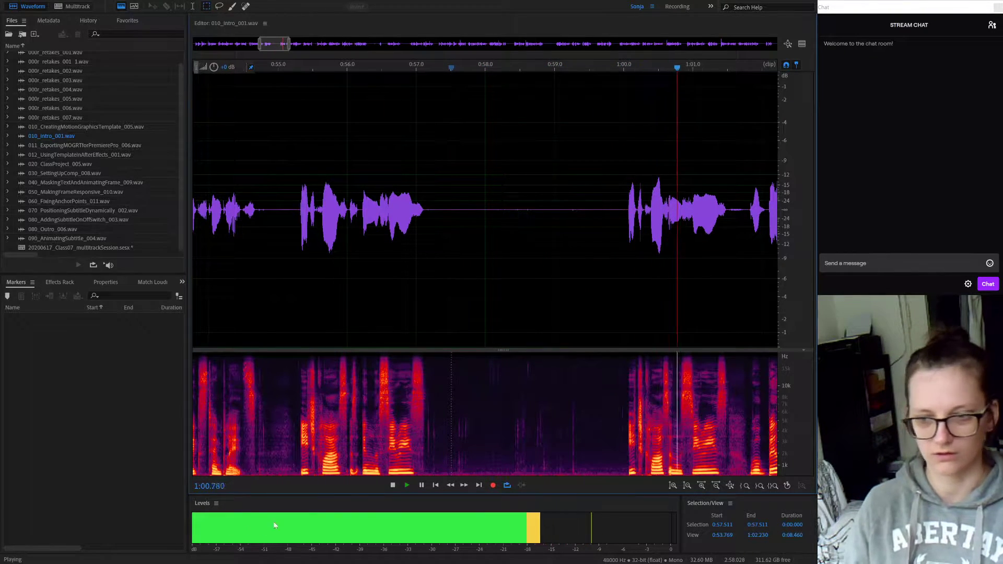
key(space)
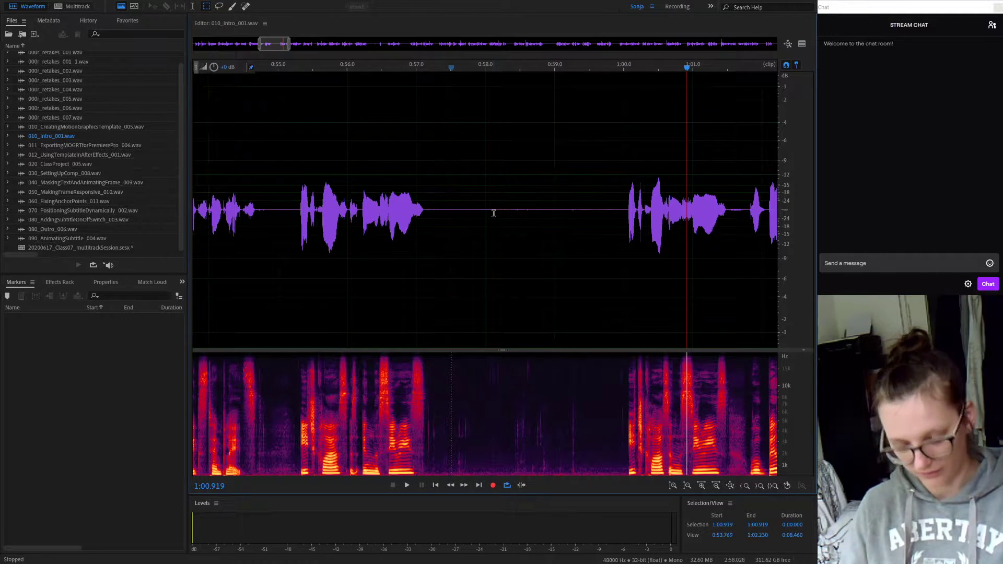
Step: Redo the noise reduction and play the waveform from 0:56.639 to compare the same silent gap
key(ctrl+a)
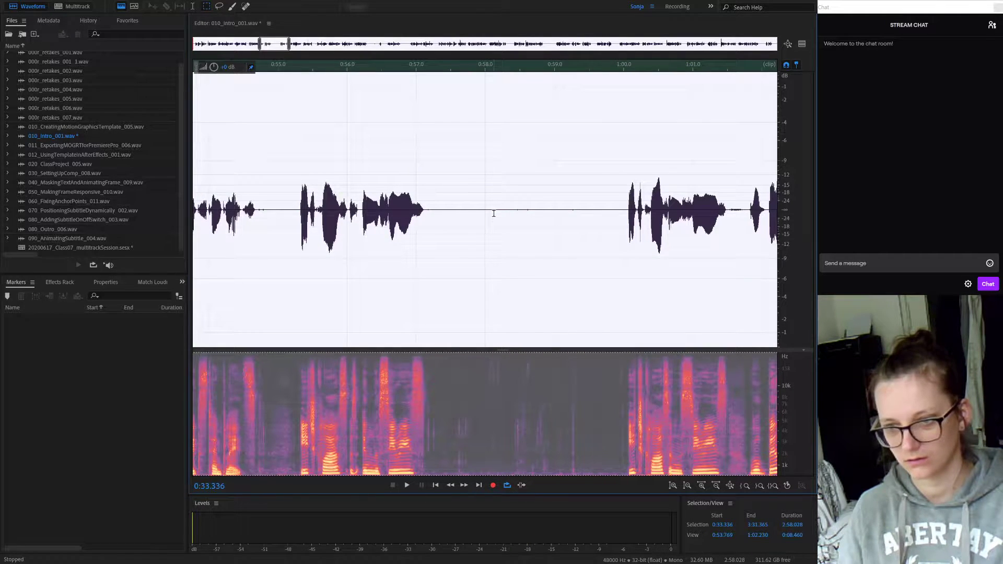
click(391, 233)
key(space)
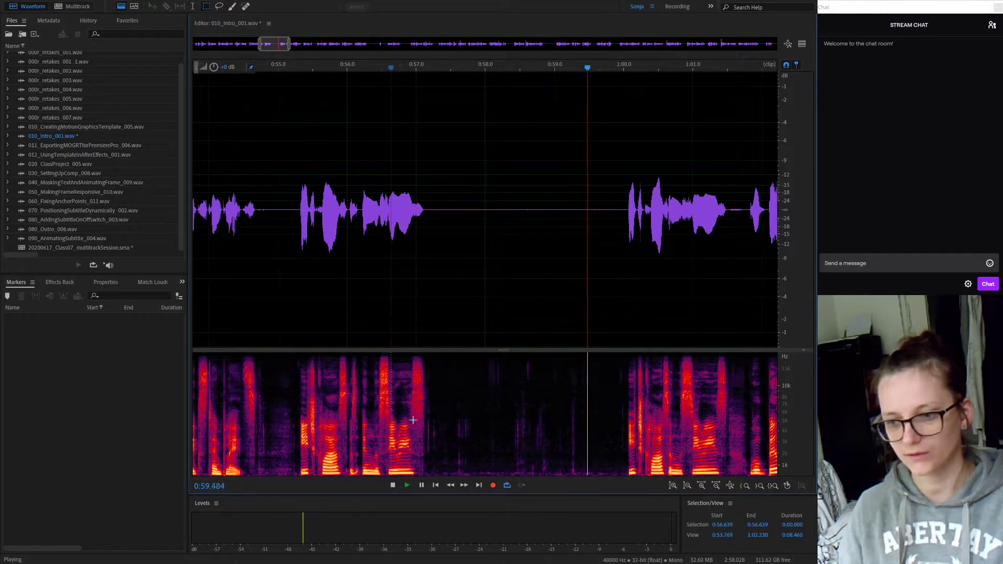
key(space)
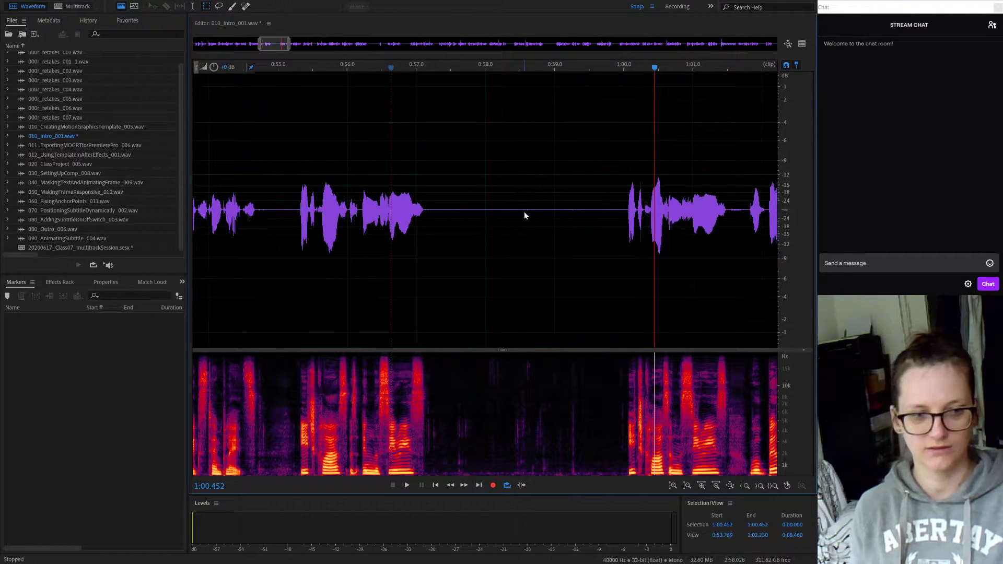
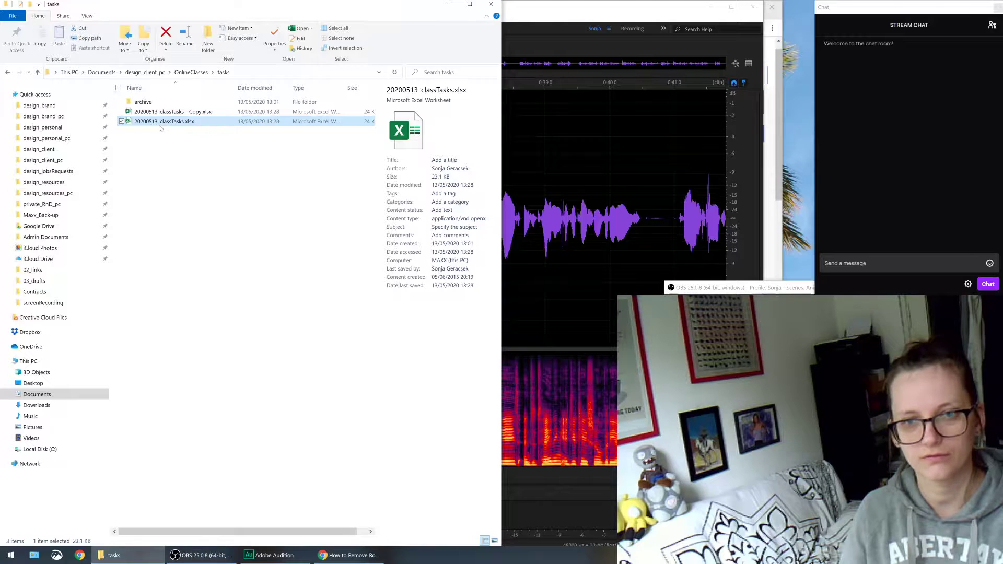
Step: Switch to the tasks folder in File Explorer and rename 20200513_classTasks.xlsx as 20200516_classTasks.xlsx
click(157, 121)
key(Delete)
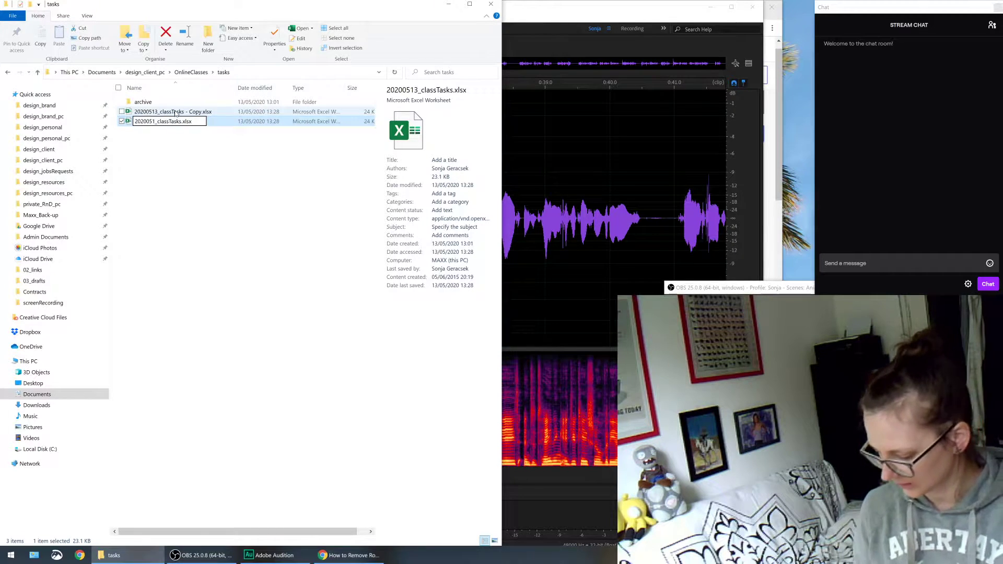
text(6)
key(Return)
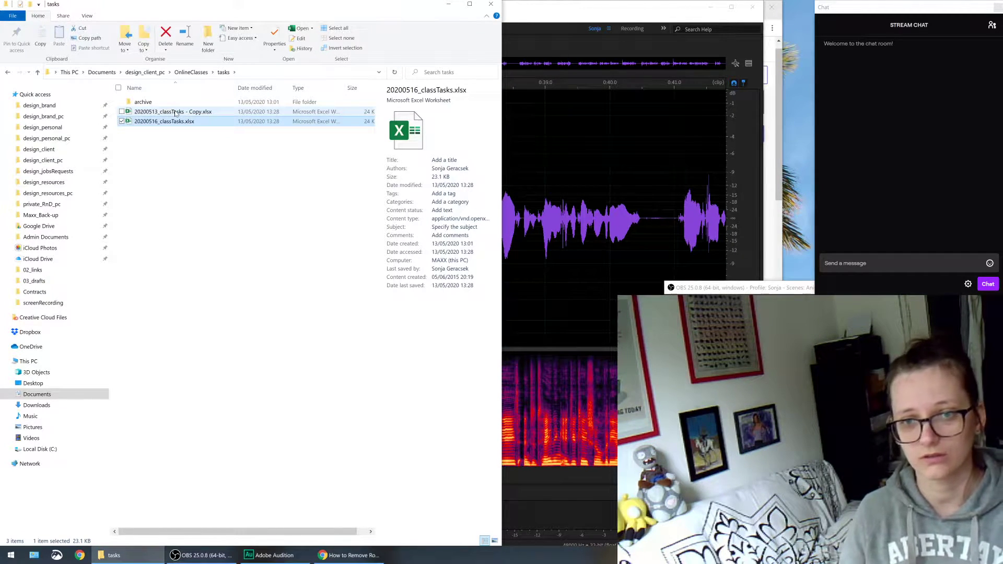
Step: Rename 20200513_classTasks - Copy.xlsx as 20200513_classTasks.xlsx
click(187, 114)
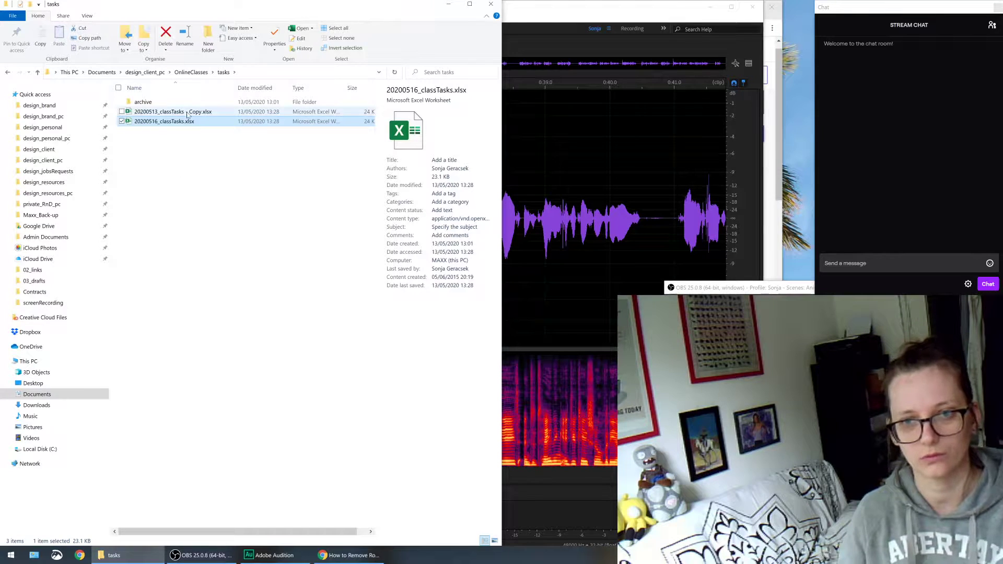
click(186, 114)
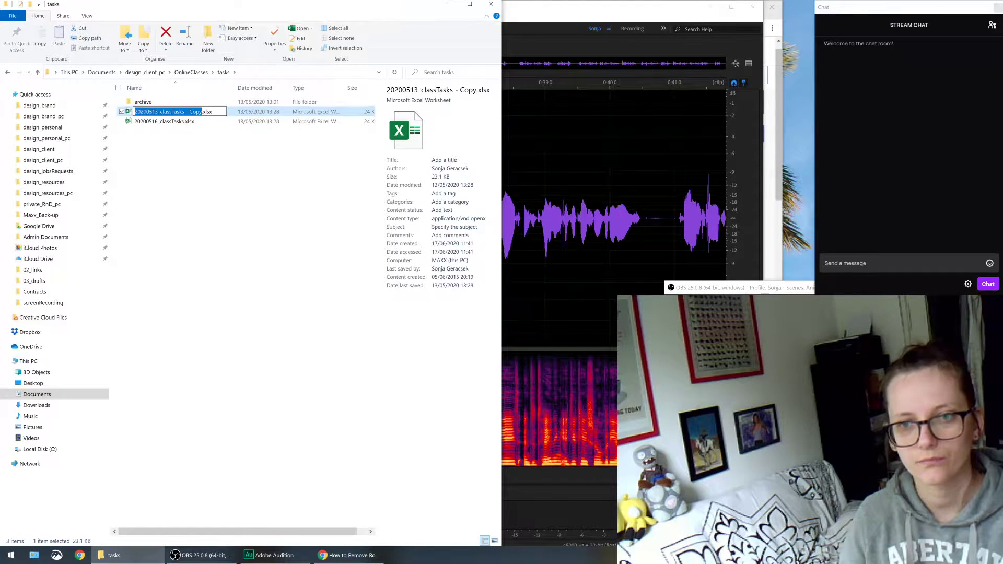
drag(184, 113, 199, 113)
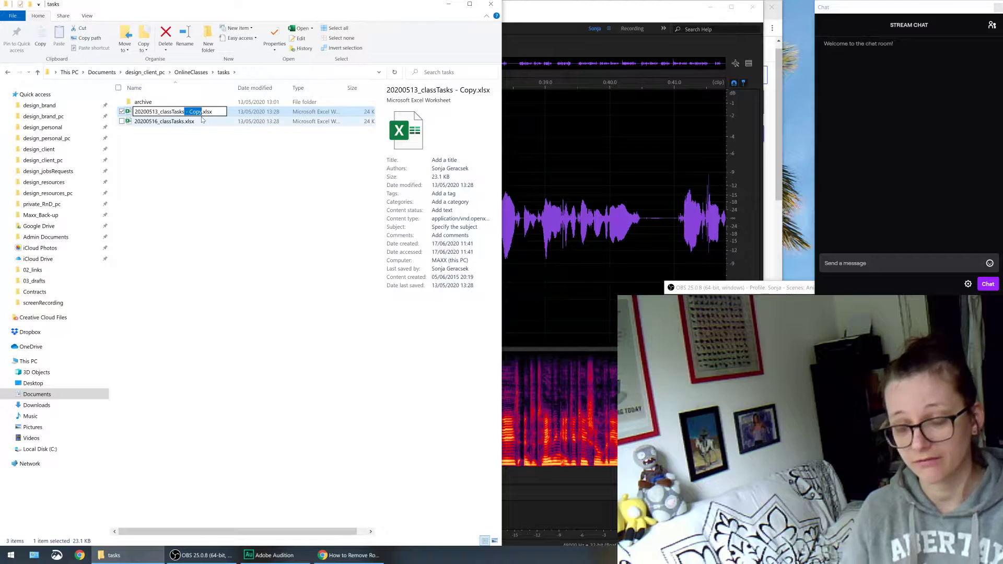
key(Delete)
key(Delete)
key(Return)
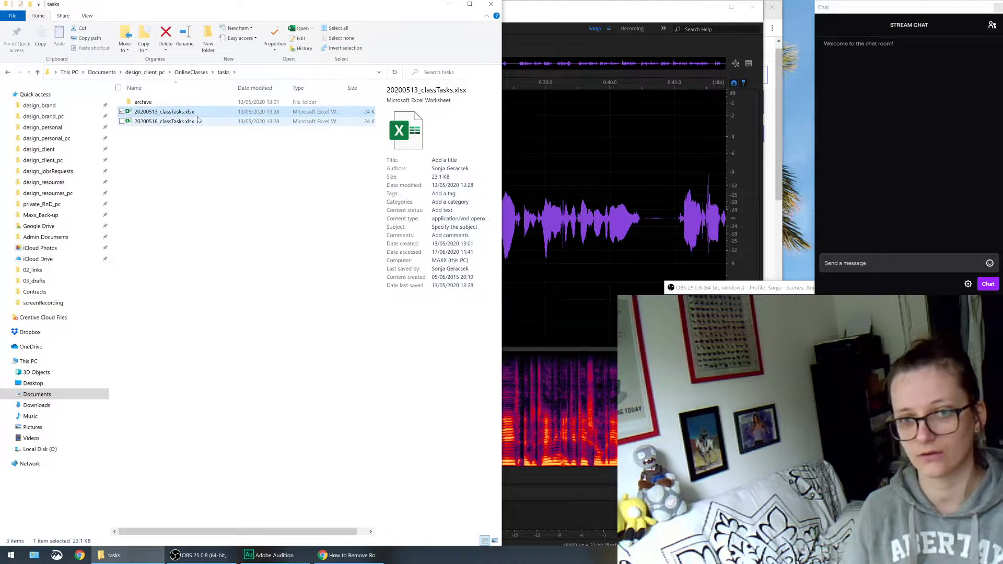
Step: Move 20200513_classTasks.xlsx into the archive folder
click(157, 178)
click(161, 111)
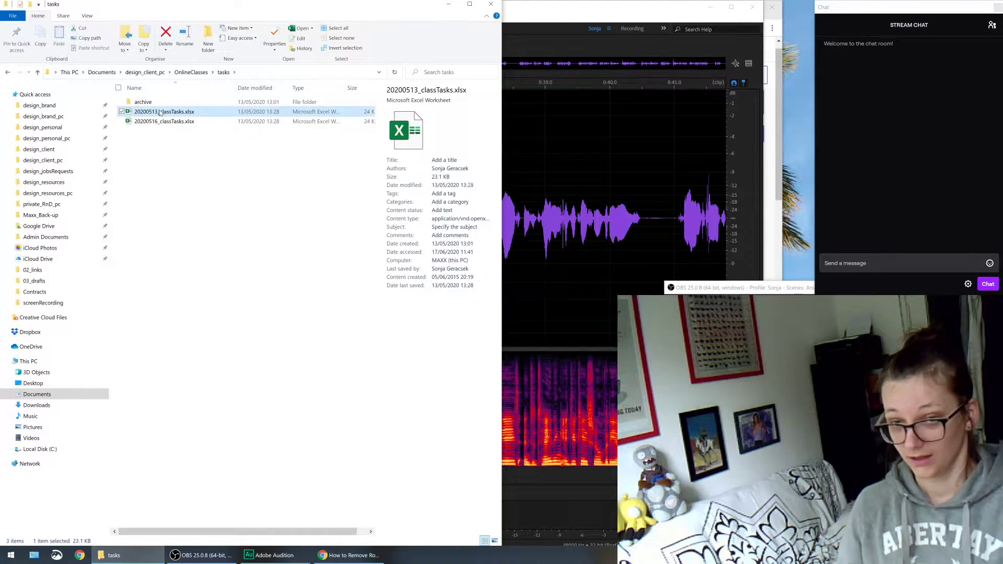
drag(161, 111, 157, 102)
Step: Open 20200516_classTasks.xlsx in Excel and snap its window to the half of the screen beside Audition
double_click(172, 112)
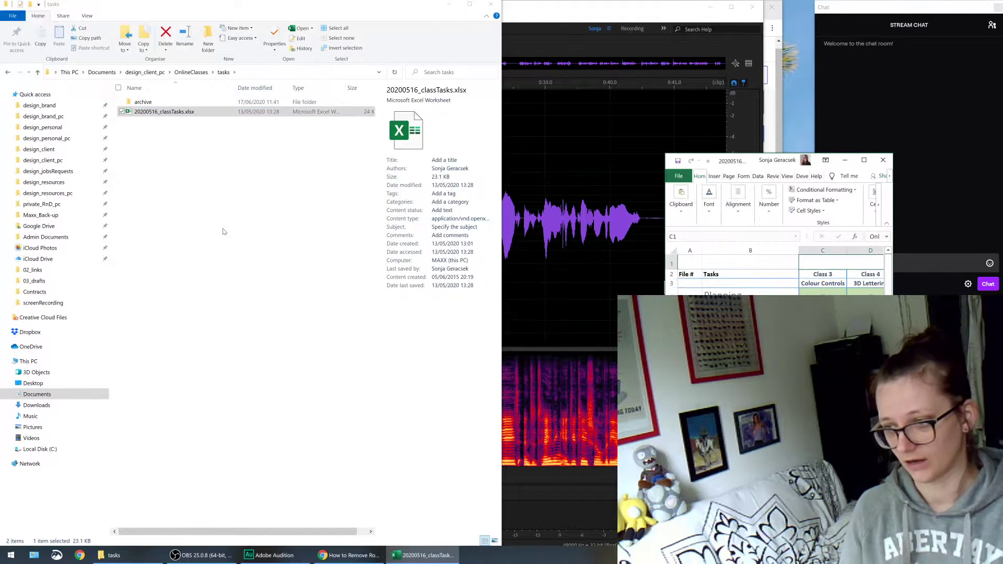
key(super+Left)
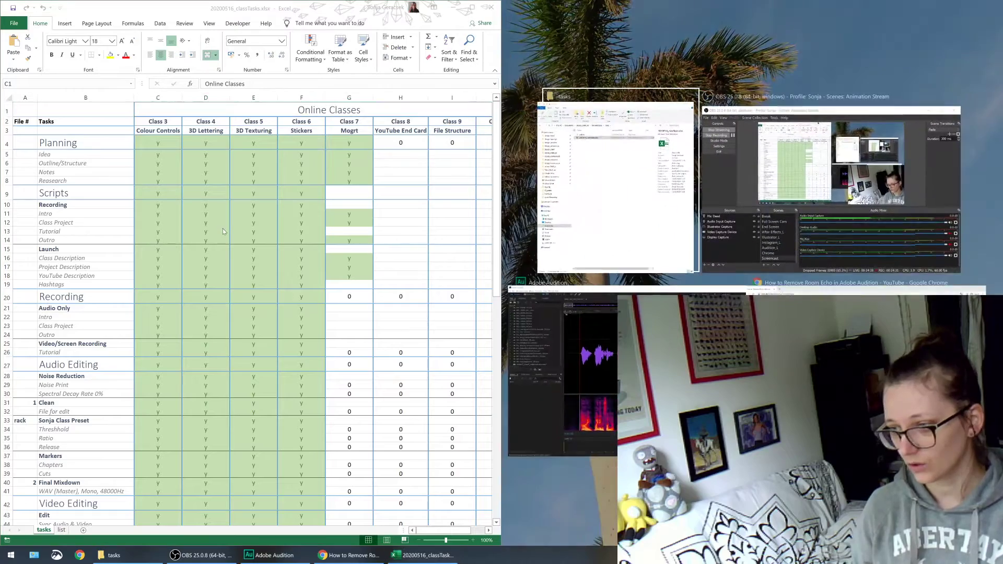
click(385, 174)
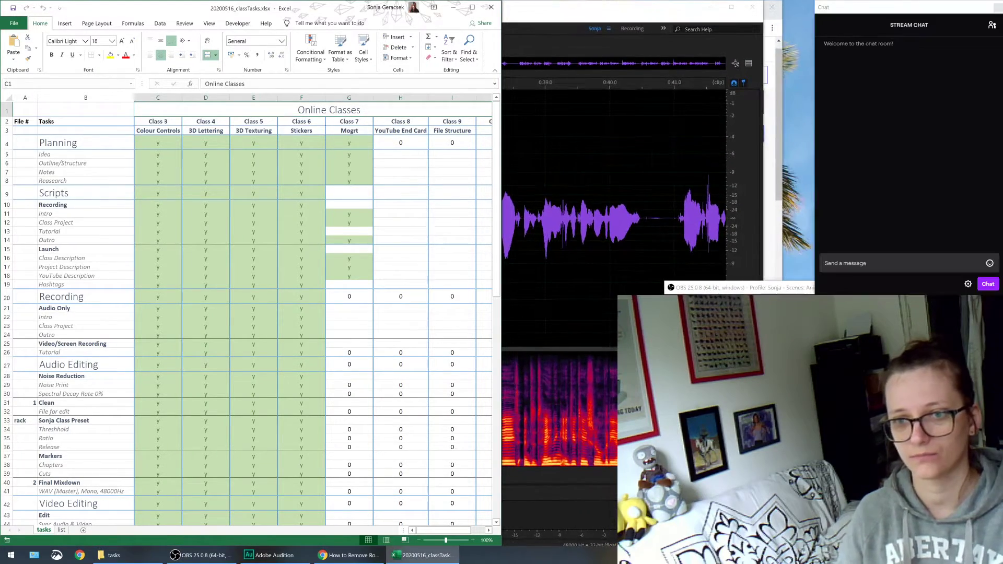
Step: Mark the Tutorial script under Scripts as y for Class 7 (Mogrt)
scroll(426, 244, down, 2)
scroll(425, 244, down, 4)
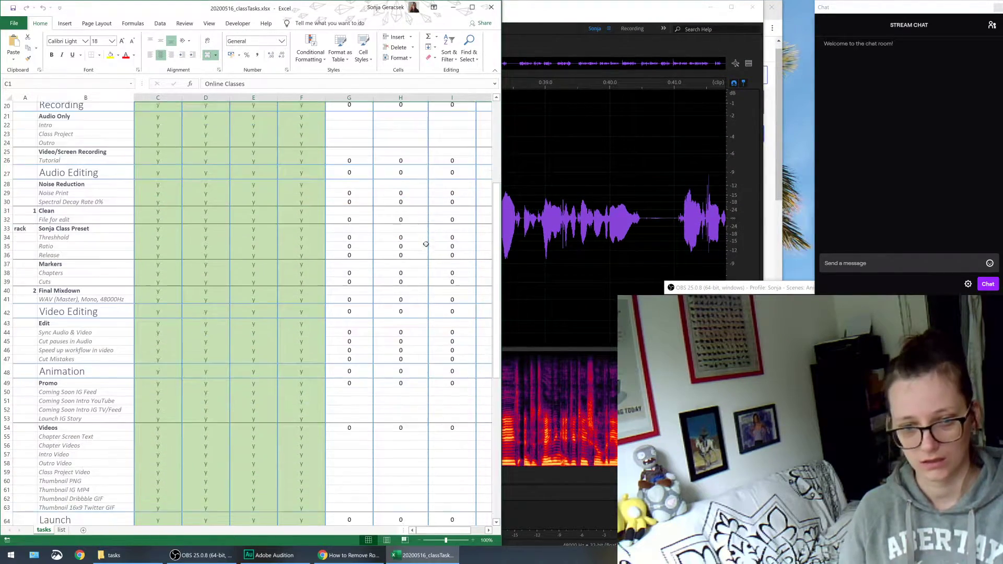
scroll(425, 244, up, 6)
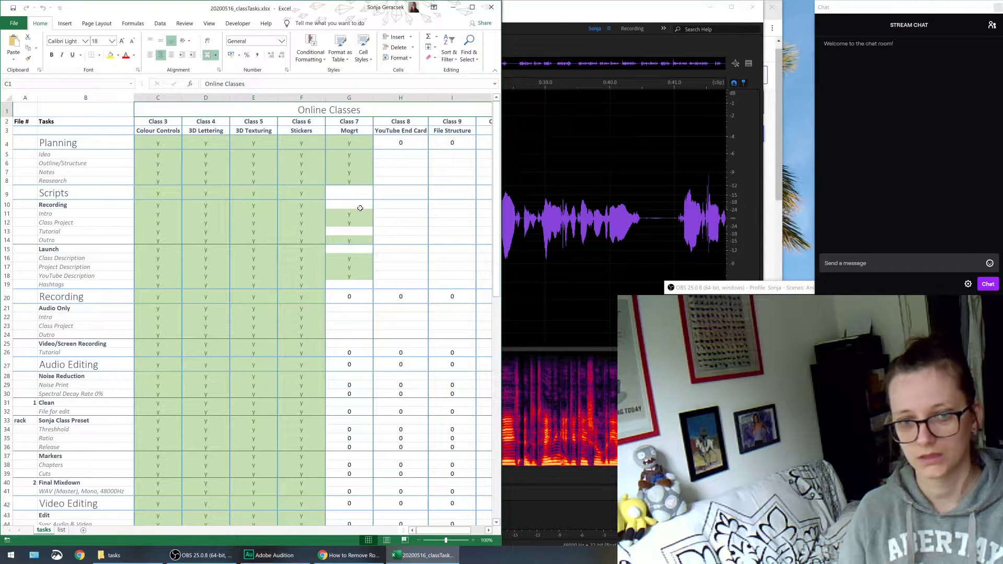
click(352, 233)
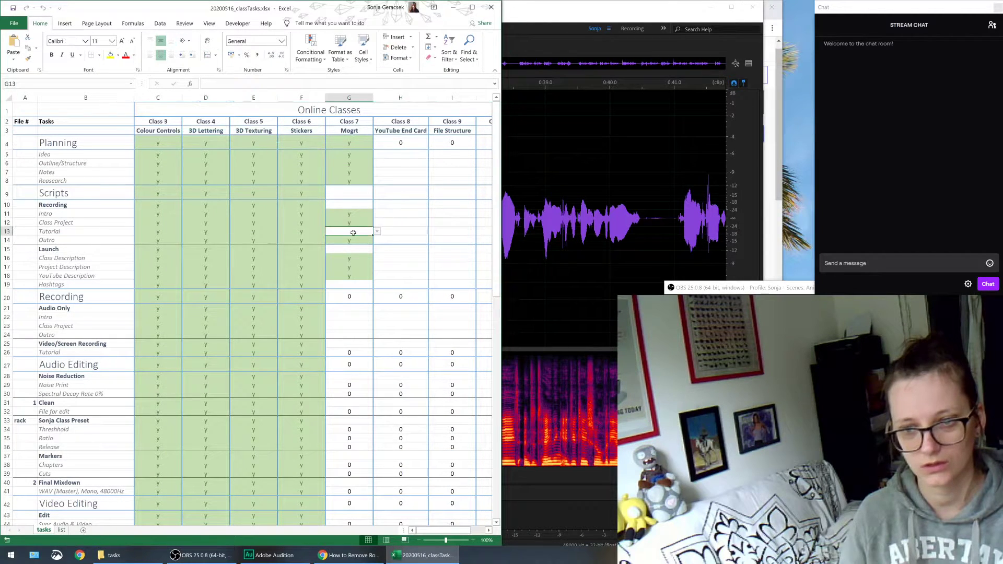
click(376, 231)
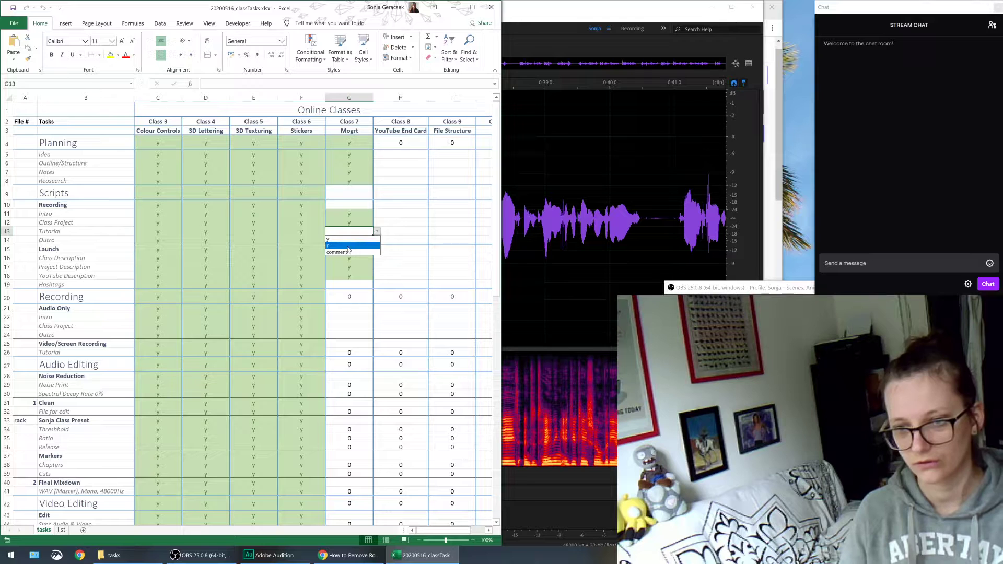
click(342, 242)
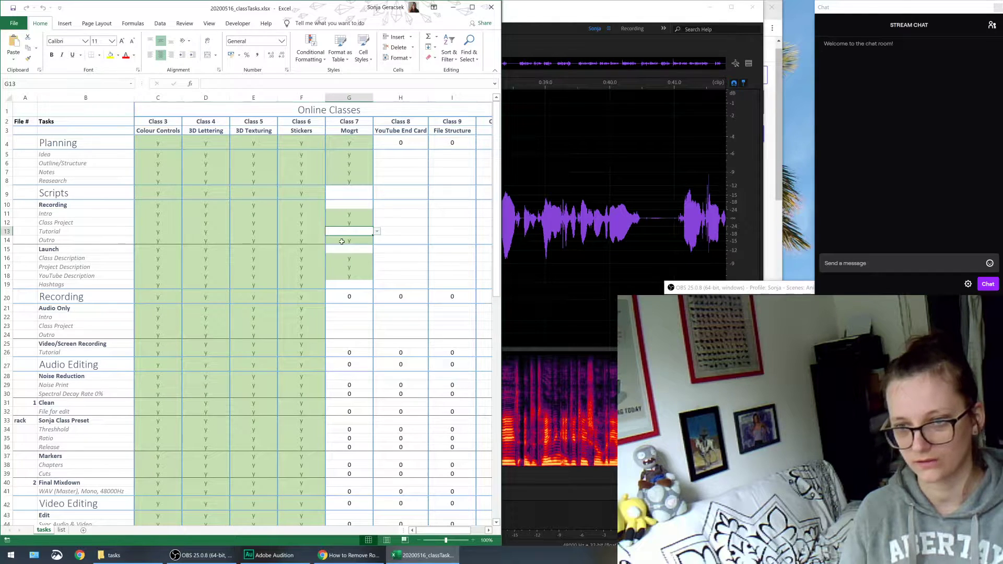
click(401, 204)
Step: Mark the Audio Only Intro recording as y for Class 7 and fill it down to Class Project and Outro
scroll(371, 298, down, 1)
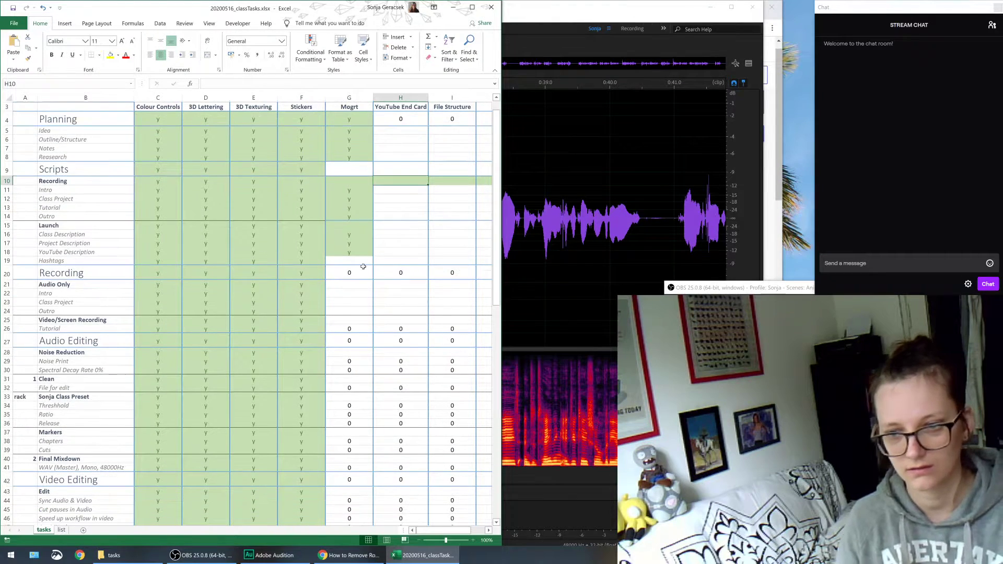
scroll(377, 264, up, 1)
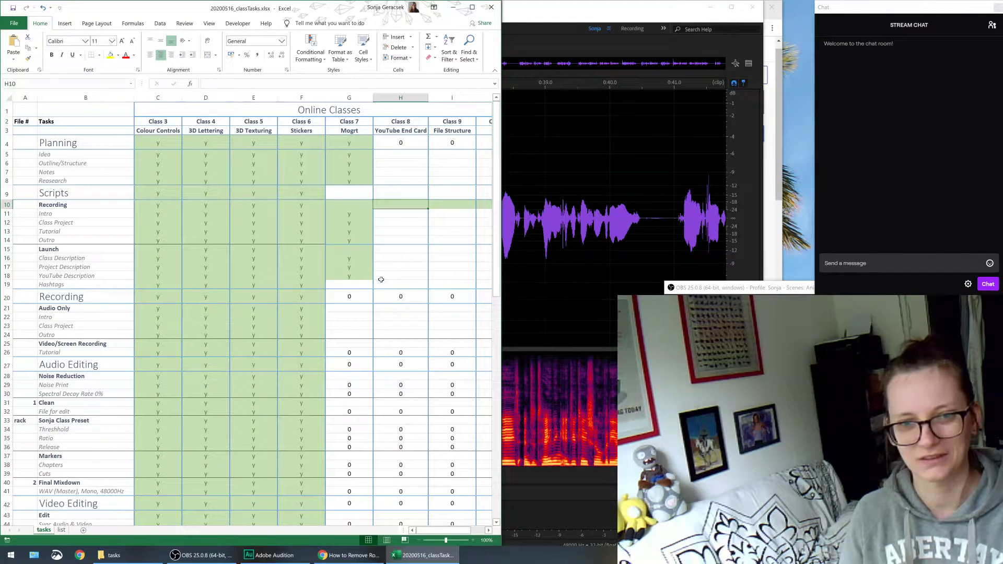
scroll(377, 264, down, 2)
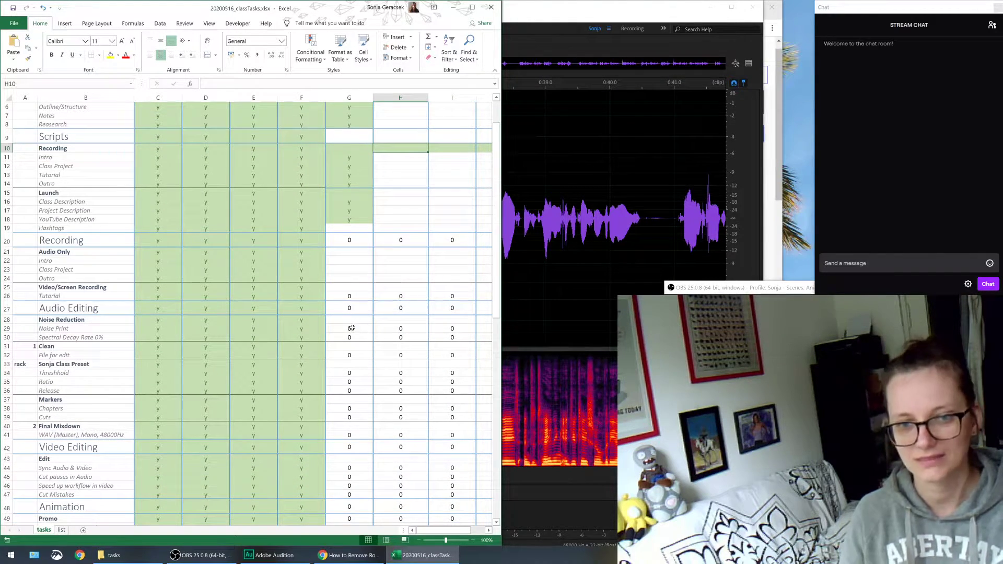
click(45, 253)
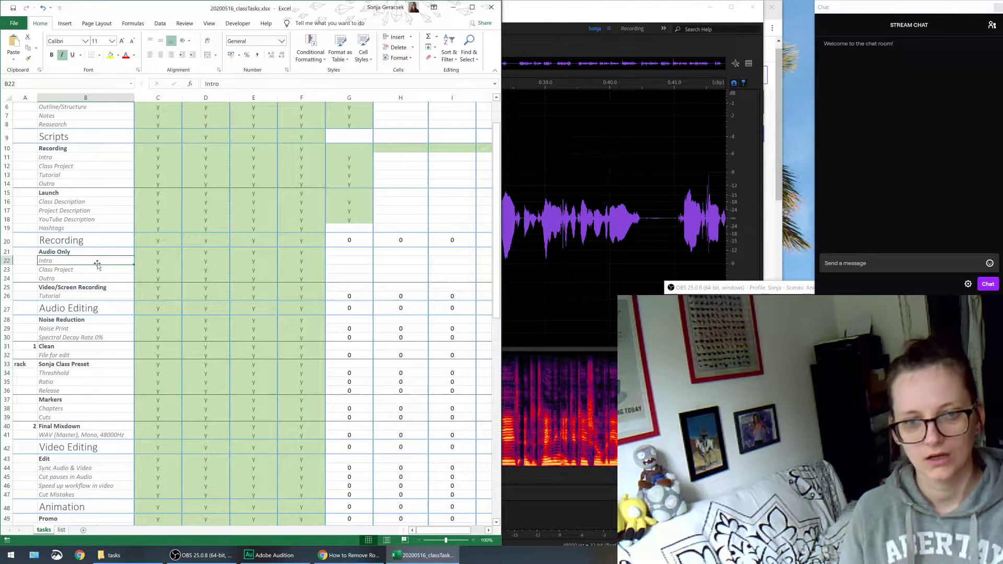
click(360, 260)
click(377, 260)
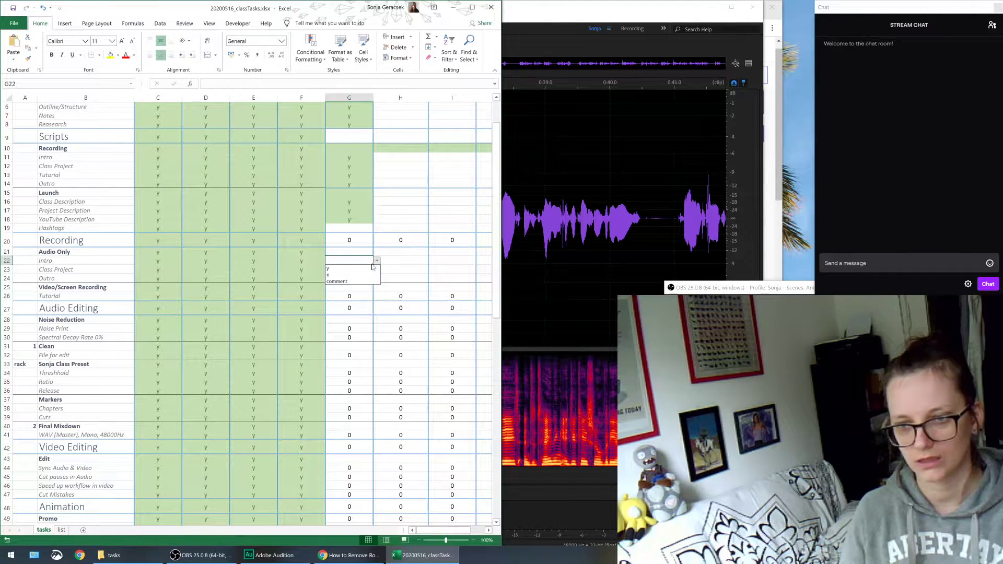
click(372, 268)
drag(372, 268, 372, 281)
scroll(366, 323, down, 2)
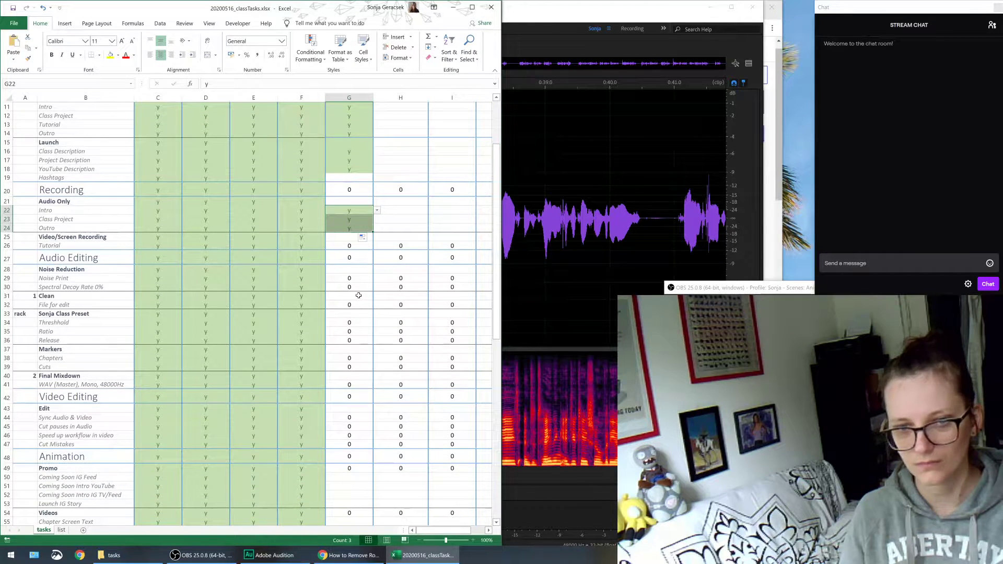
Step: Set the Audio Only heading row to y for Class 7
click(358, 200)
click(377, 201)
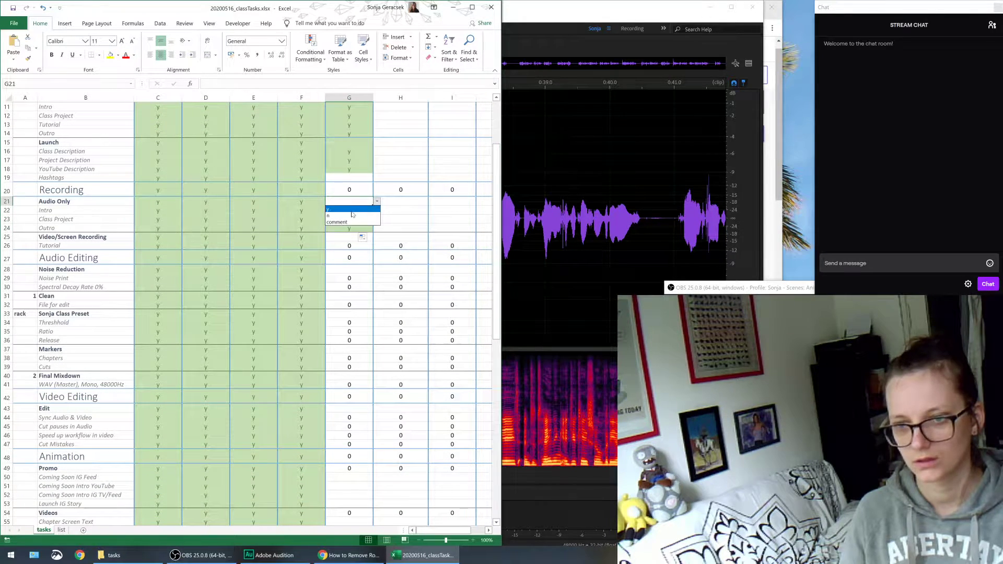
click(366, 209)
Step: Set the Video/Screen Recording row to y for Class 7 instead of editing its linked Tutorial cell
click(59, 249)
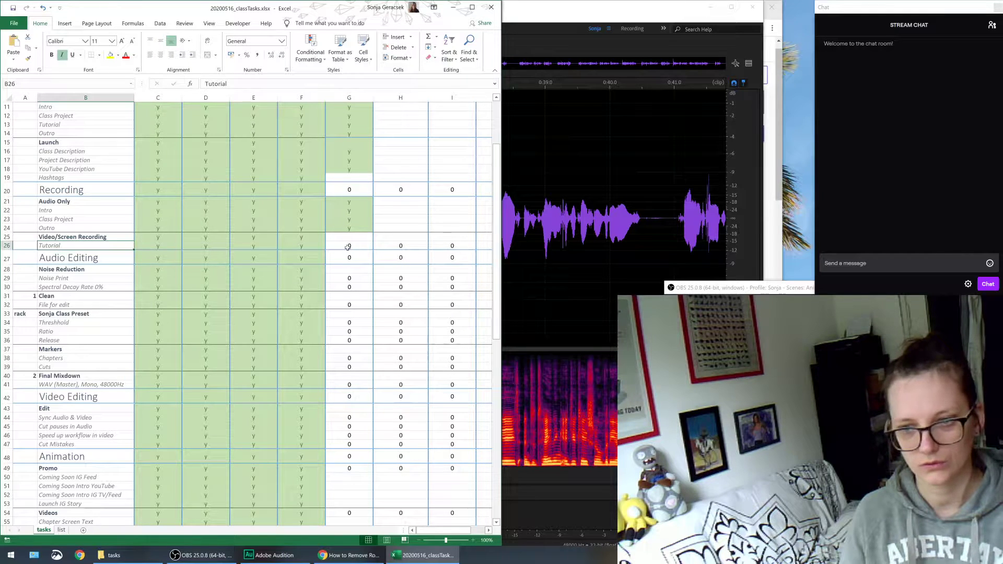
click(369, 246)
scroll(370, 248, up, 2)
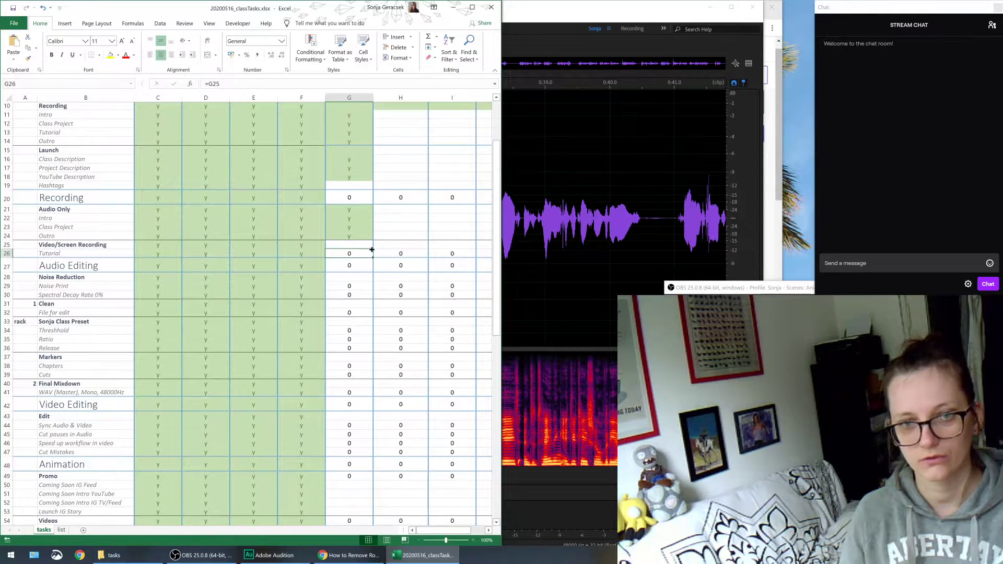
scroll(372, 250, down, 1)
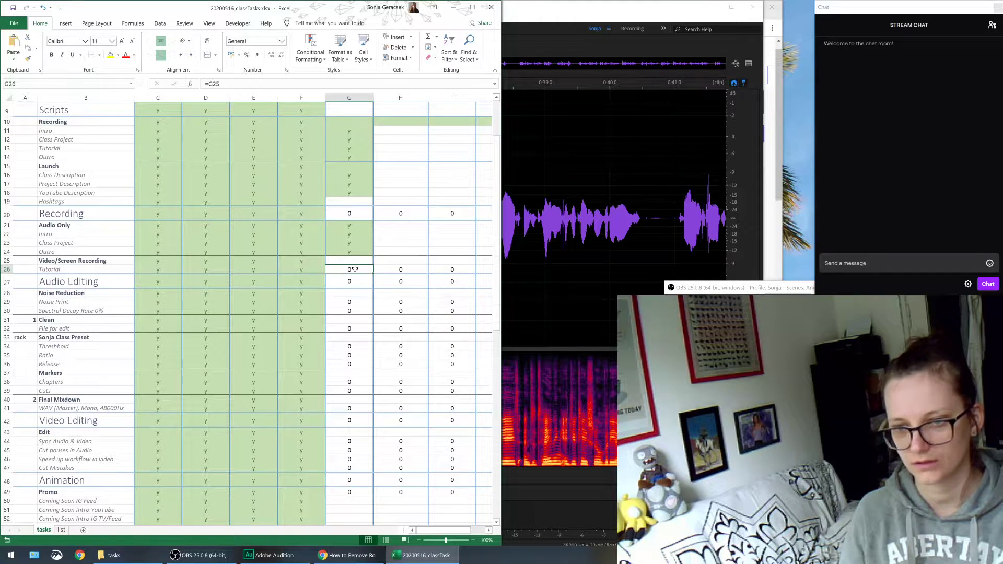
click(358, 261)
click(378, 262)
click(361, 270)
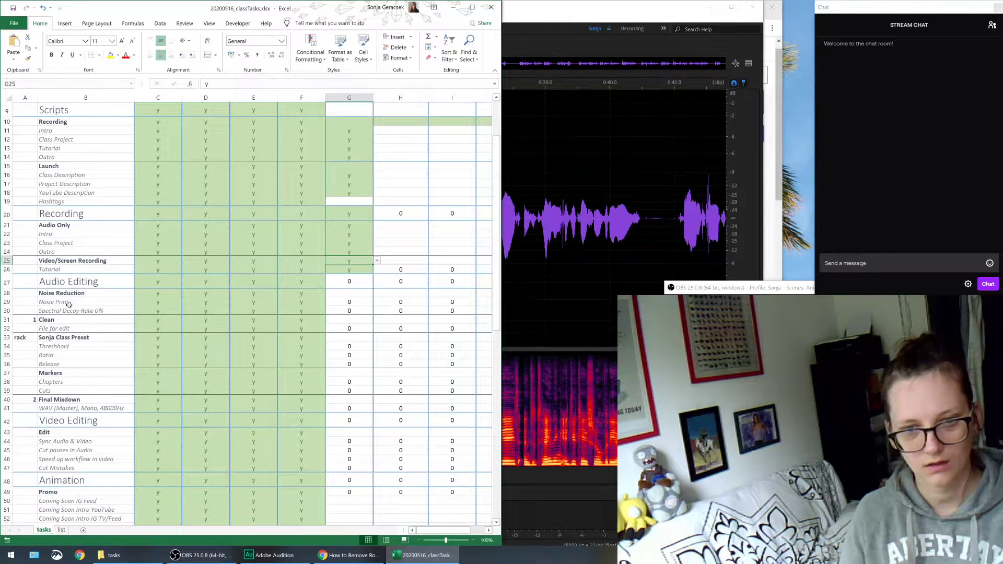
Step: Set the Noise Reduction heading row to y for Class 7 and widen the spreadsheet window
click(357, 301)
click(358, 293)
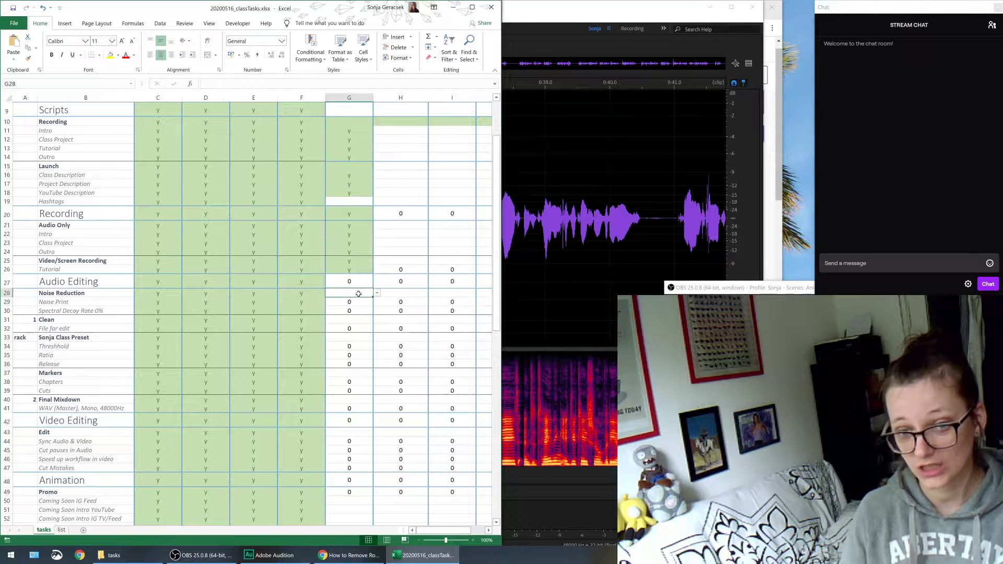
click(377, 293)
click(348, 301)
scroll(350, 293, down, 2)
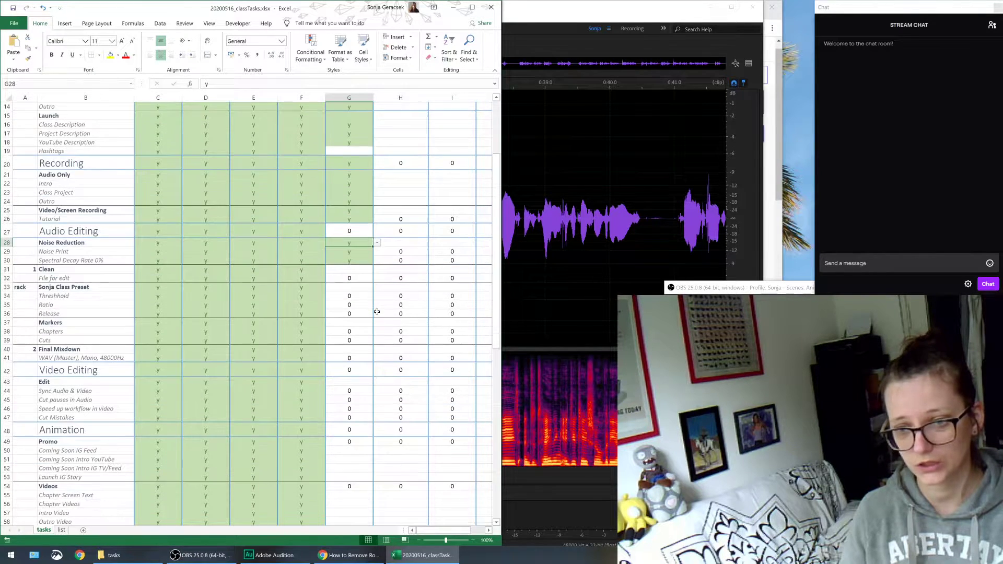
click(356, 269)
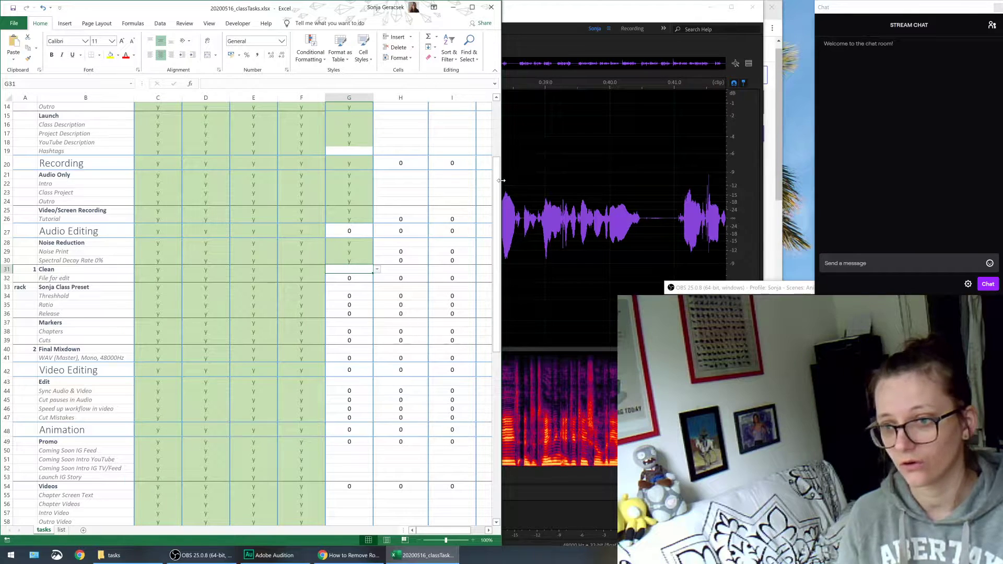
drag(501, 184, 779, 177)
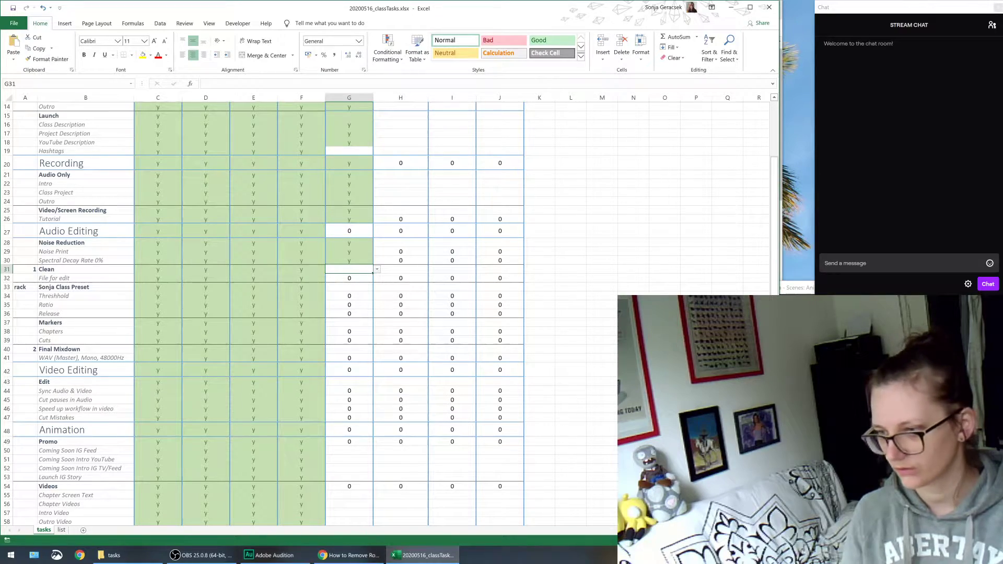
Step: Switch to Adobe Audition and select a silent stretch of about 1.4 s near 0:58 in the 010_Intro_001.wav waveform
key(alt+Tab)
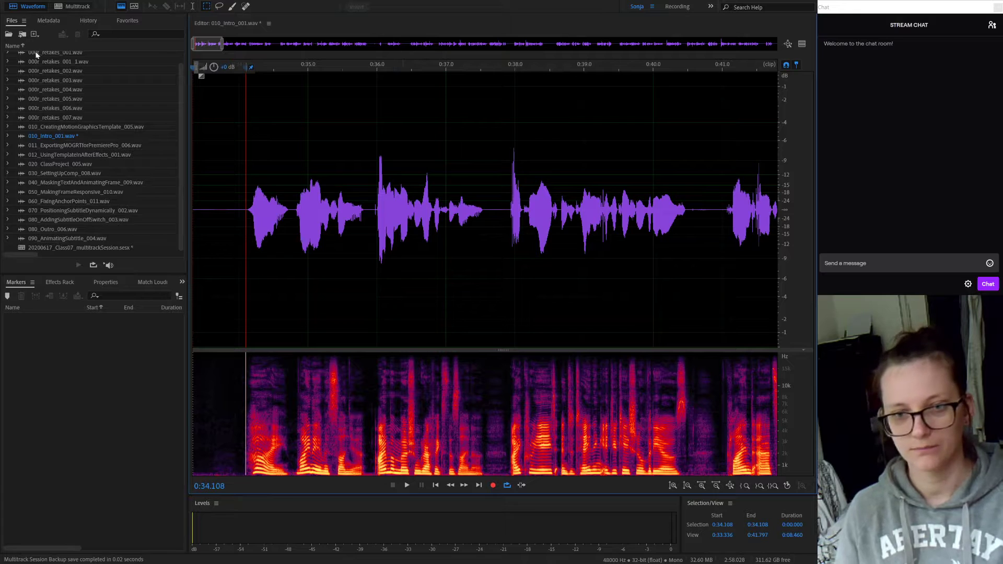
click(82, 7)
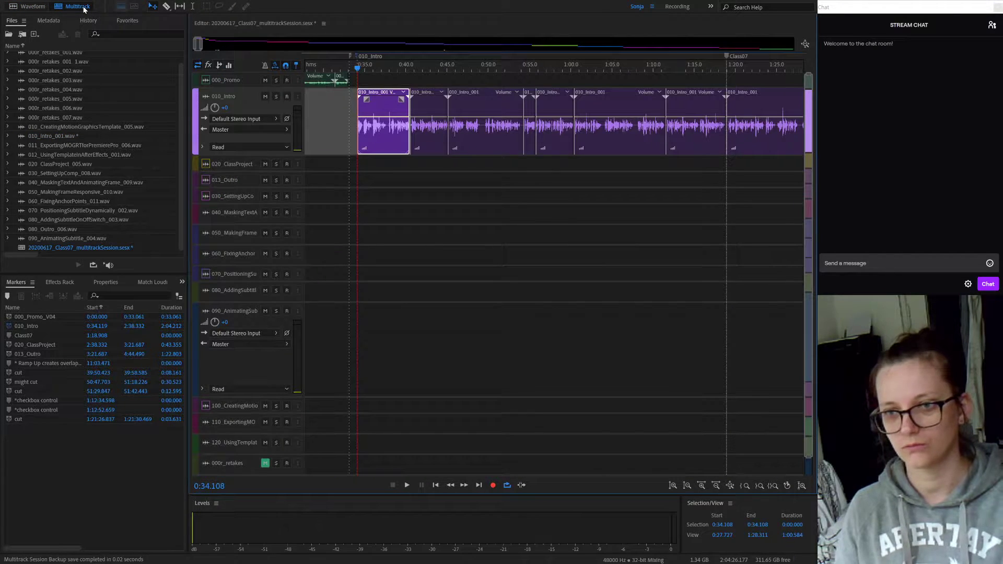
click(30, 6)
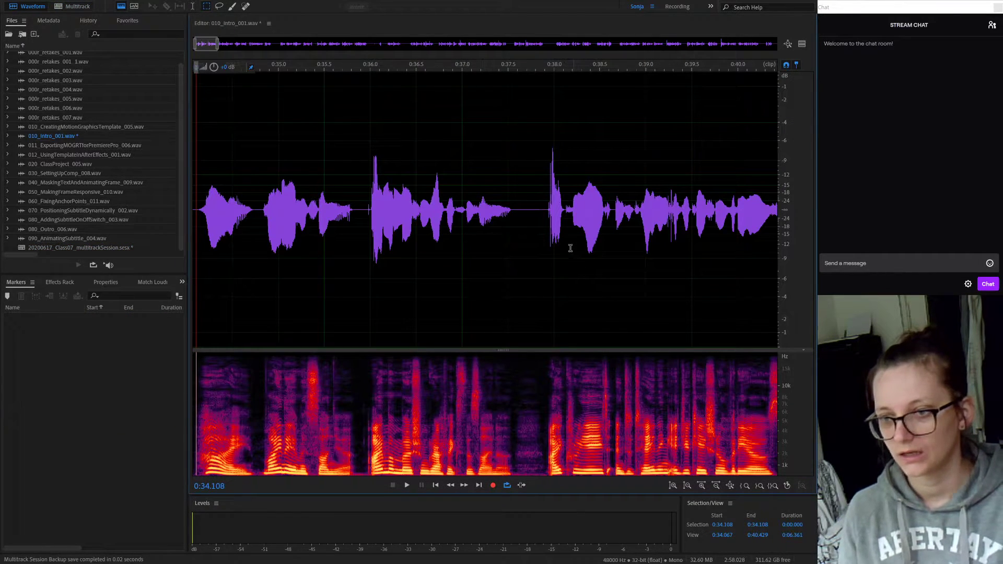
click(530, 240)
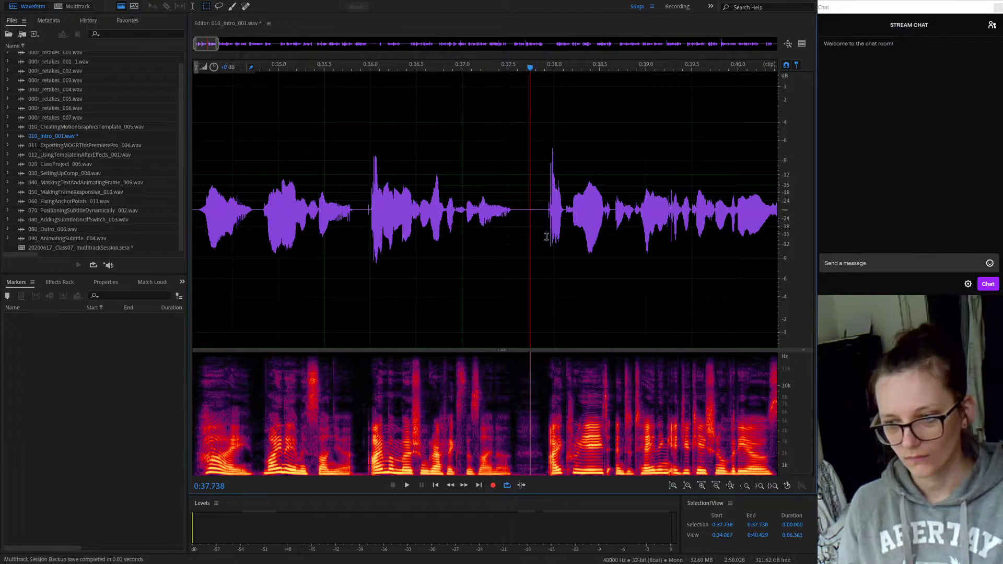
scroll(547, 237, down, 2)
scroll(547, 237, down, 2)
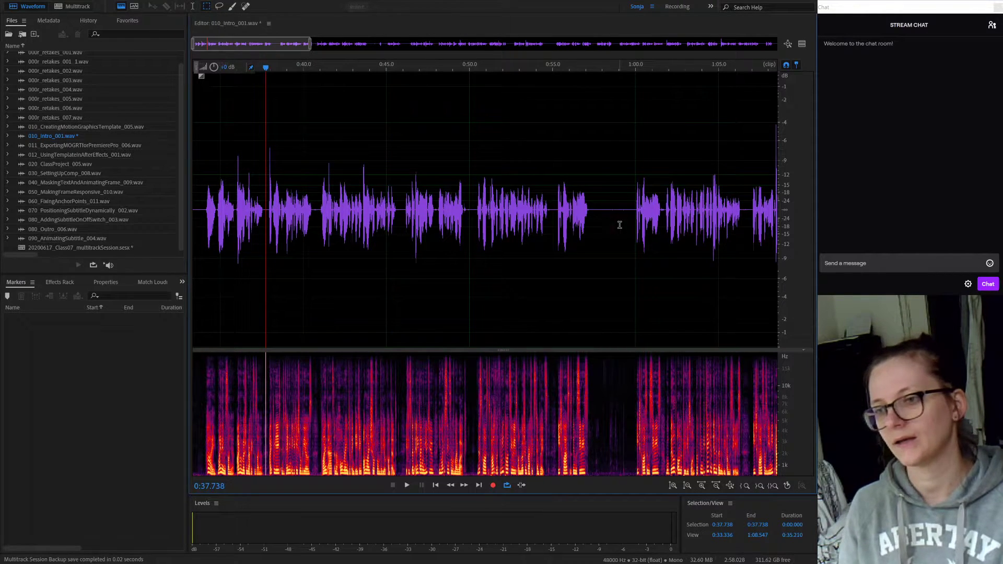
drag(621, 206, 598, 211)
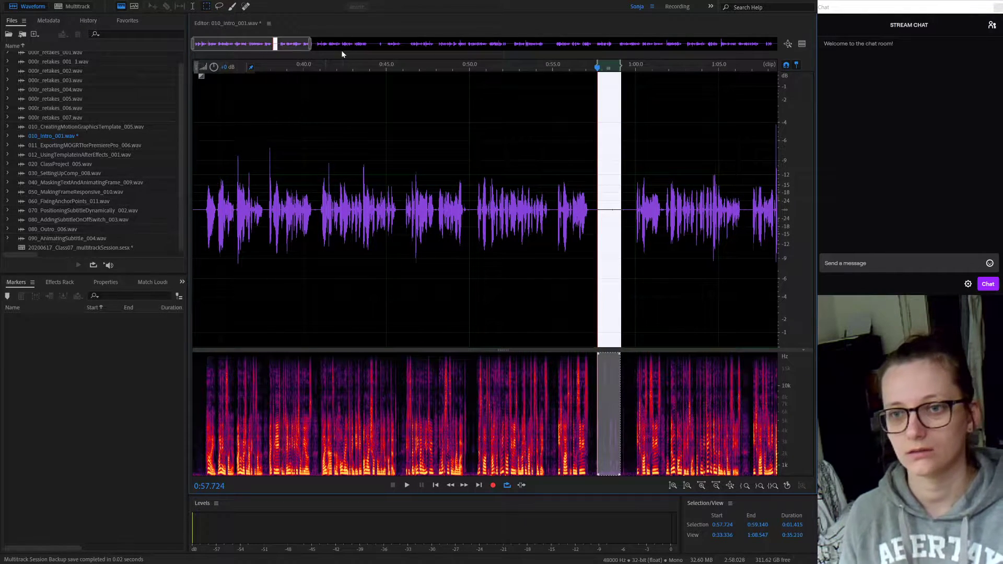
Step: Return to the multitrack session, move the playhead to the start of the 010_Intro clips and clear the time selection
click(73, 6)
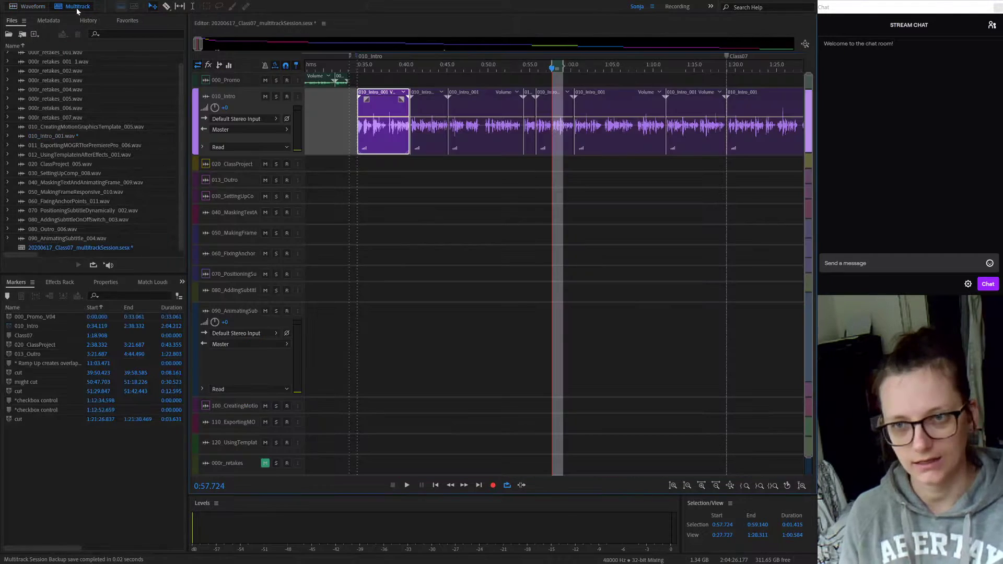
click(357, 67)
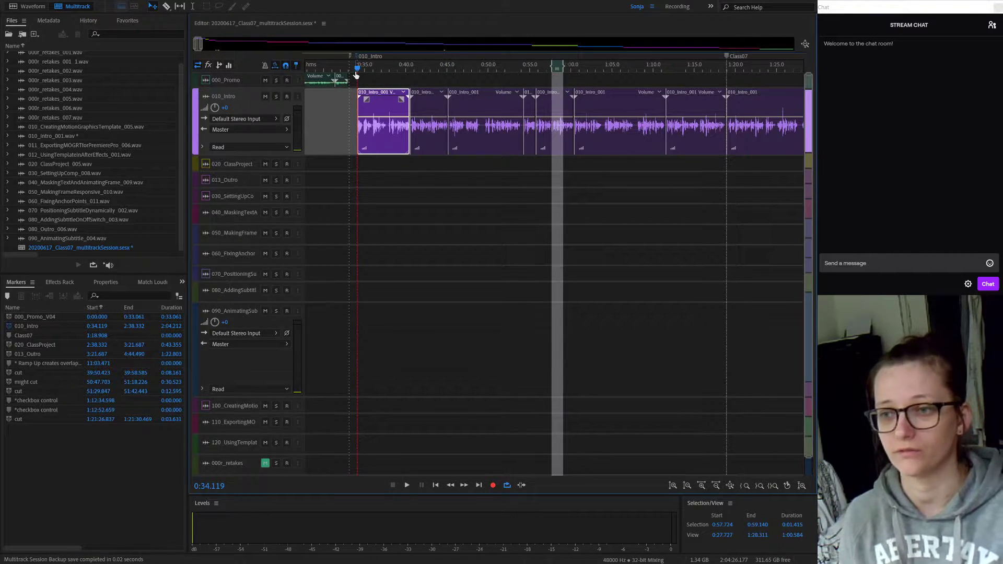
click(567, 251)
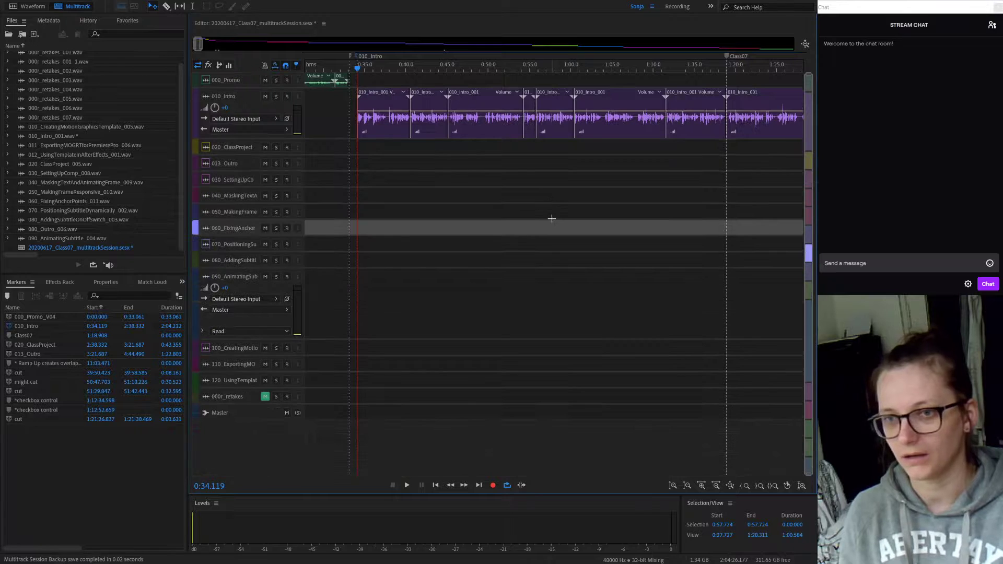
scroll(552, 218, up, 2)
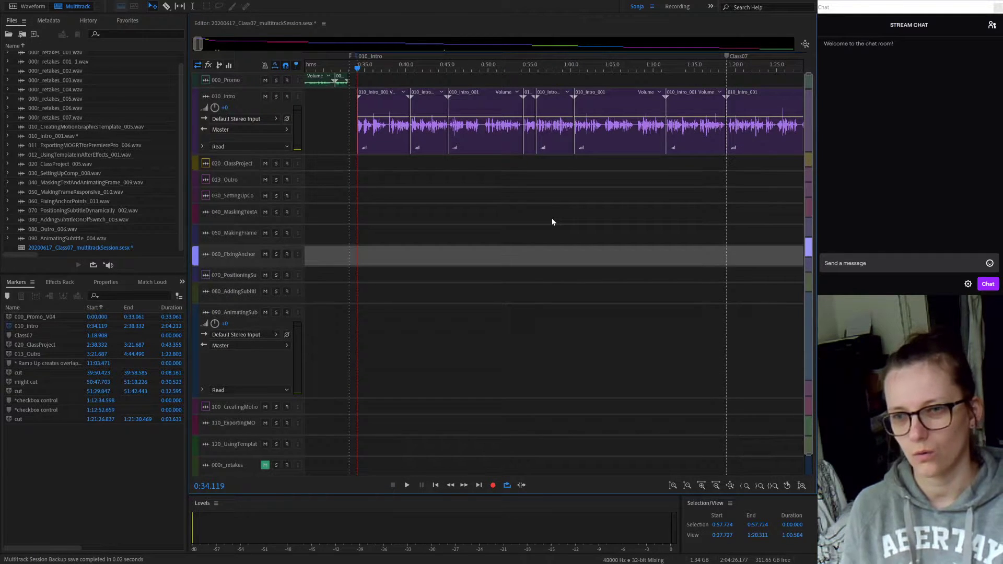
Step: Open 010_Intro_001.wav in the waveform editor and save it as 010_Intro_clean.wav
click(56, 135)
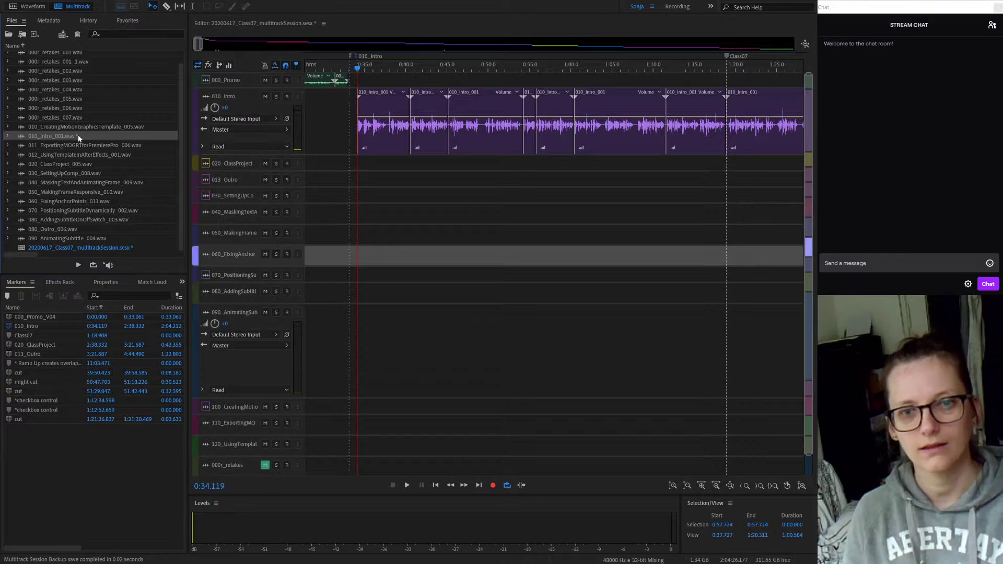
double_click(77, 136)
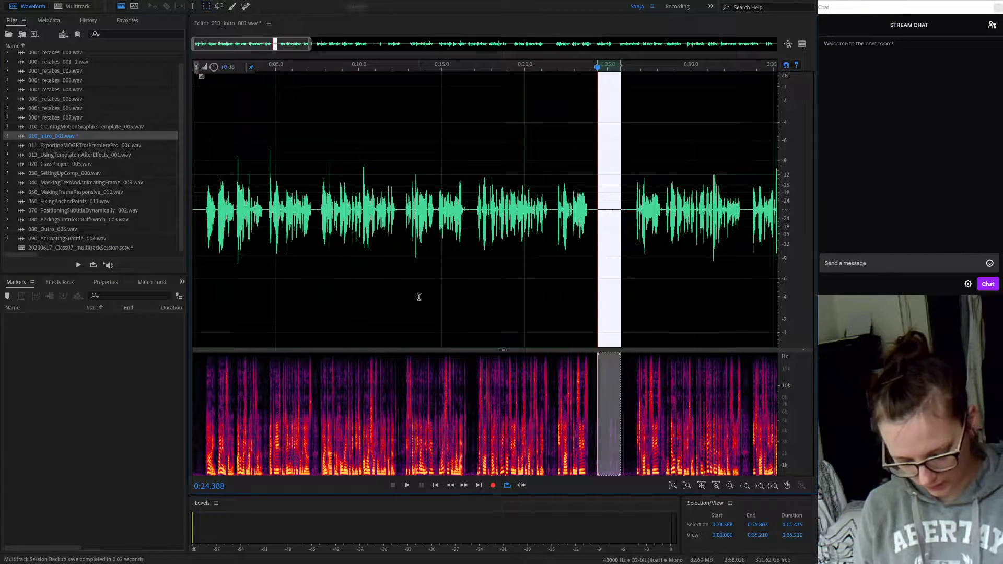
key(shift+p)
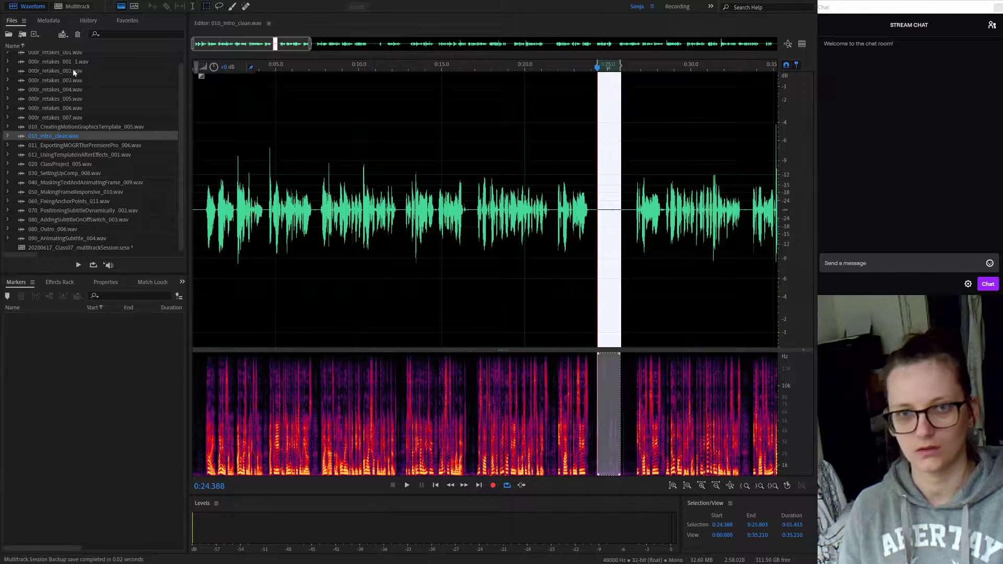
Step: Show the track effects in the multitrack session and enlarge the 010_Intro track to reveal its effects rack
click(73, 6)
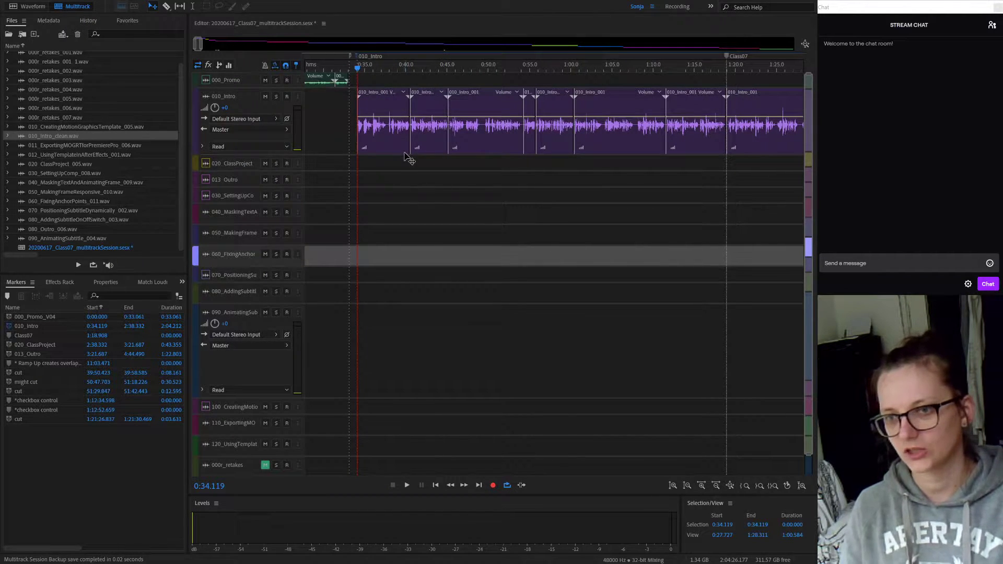
scroll(454, 192, down, 3)
scroll(454, 191, up, 3)
click(455, 192)
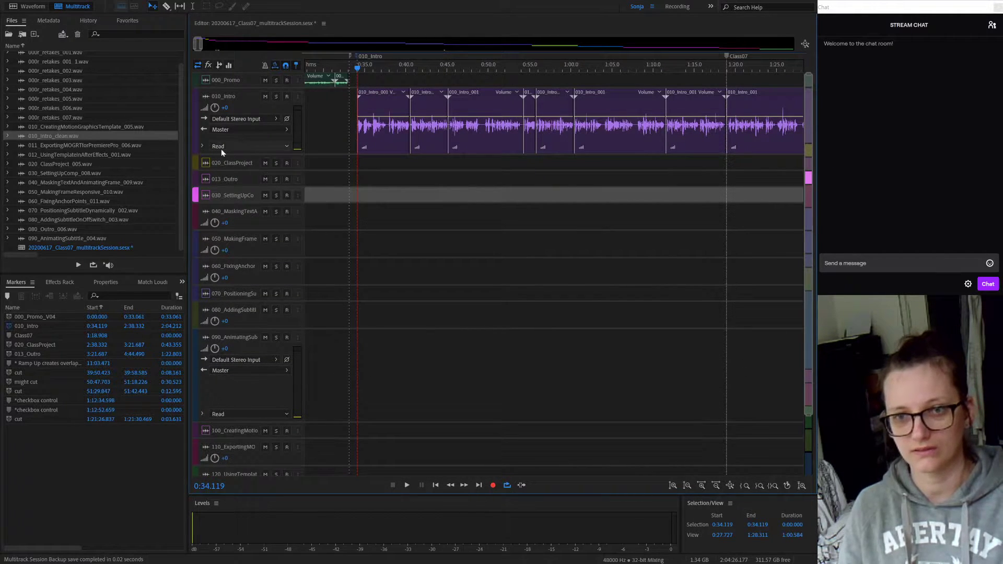
click(208, 65)
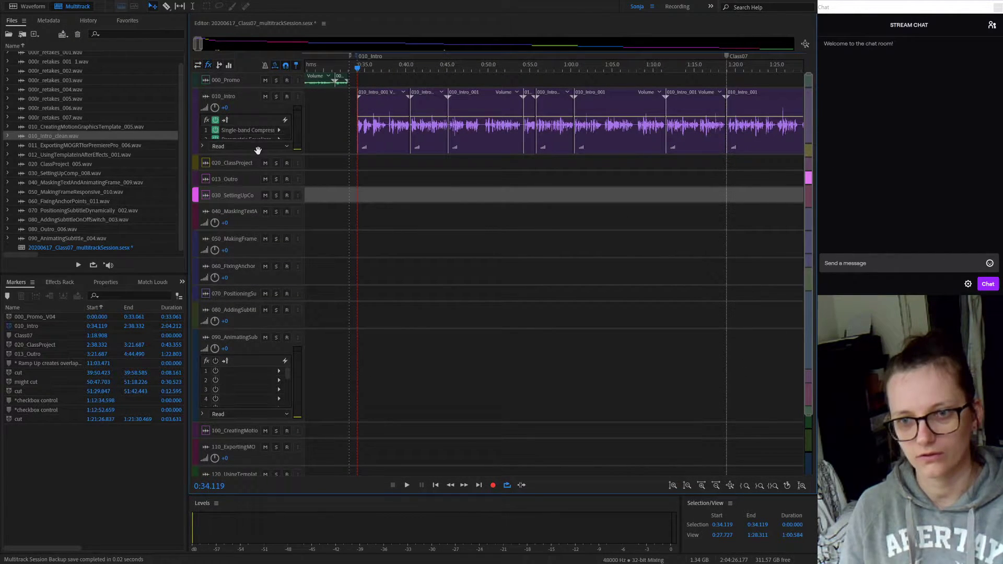
click(253, 148)
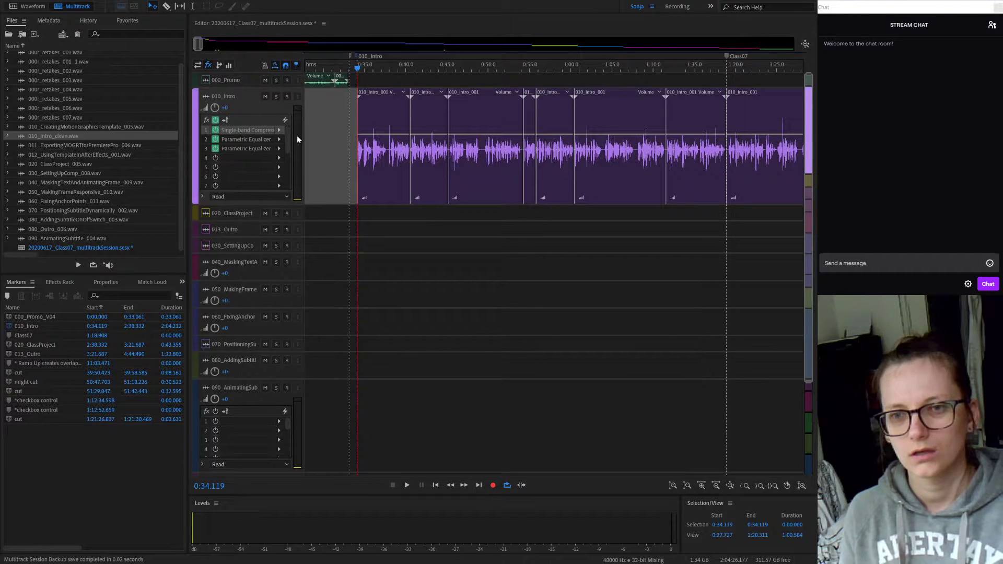
Step: Toggle the power and pre-render switches of the 010_Intro track's effects rack and restore both
click(216, 121)
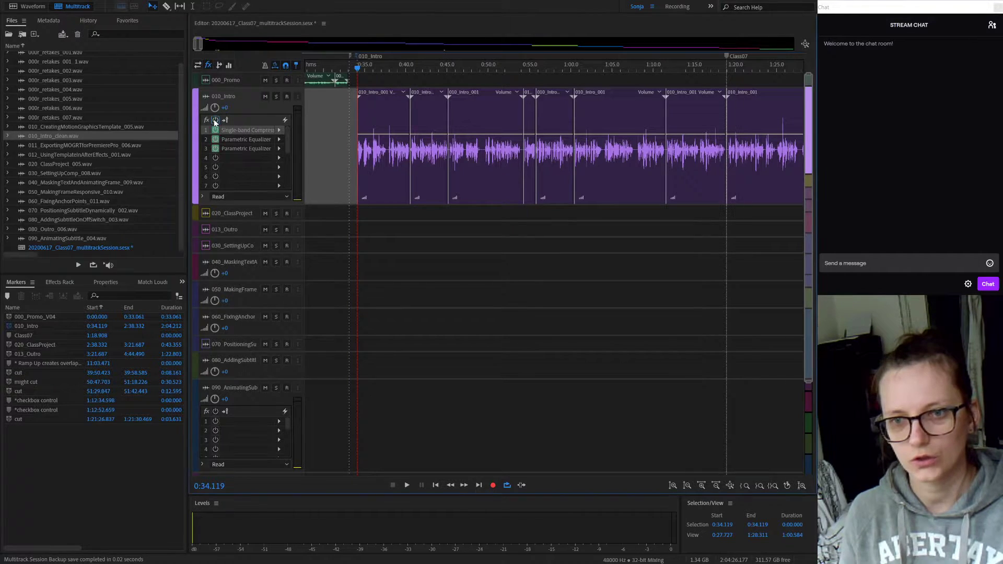
click(216, 121)
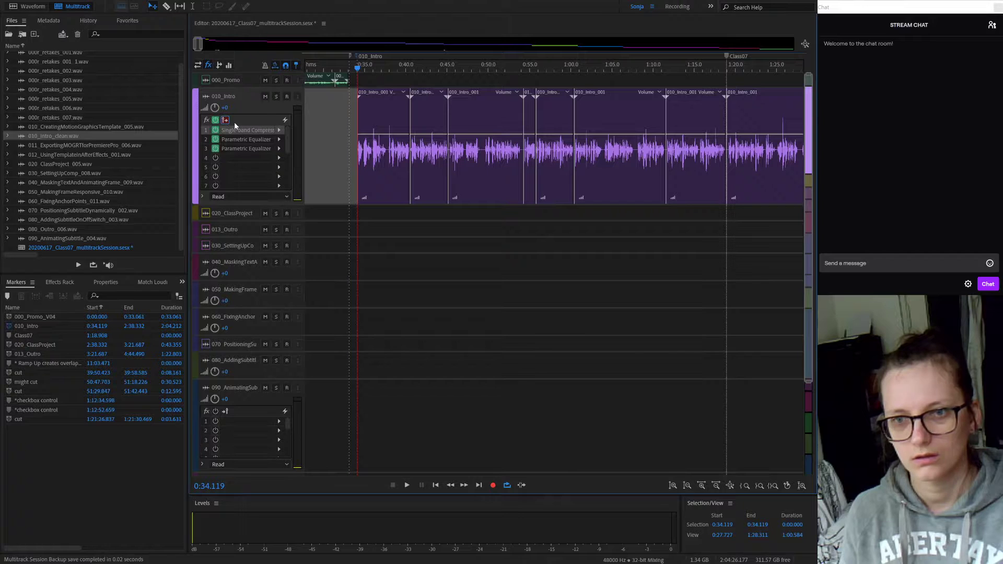
click(285, 121)
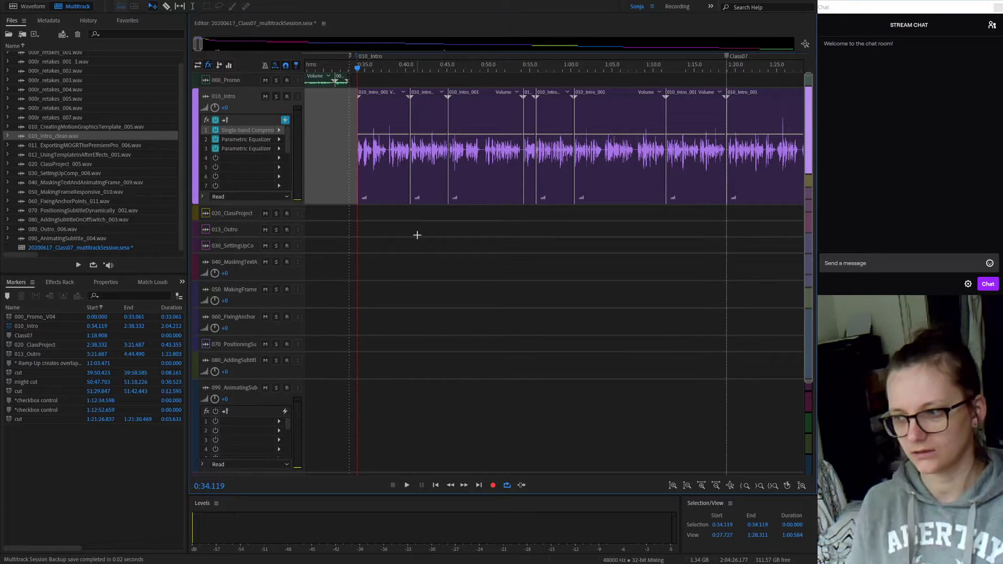
click(286, 120)
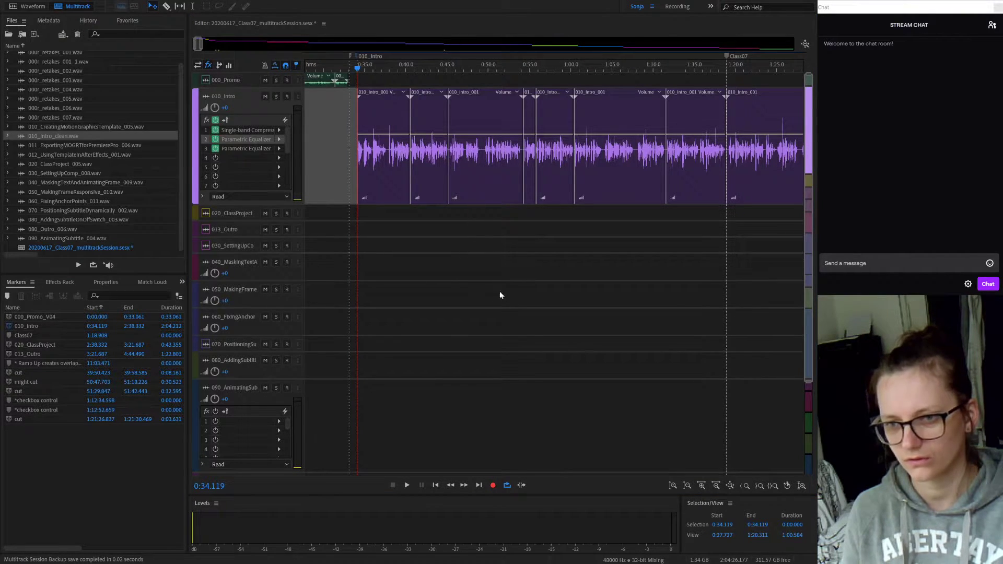
Step: Open the Parametric Equalizer in slot 2 of the 010_Intro track and set band 5's gain to 15 dB
click(361, 68)
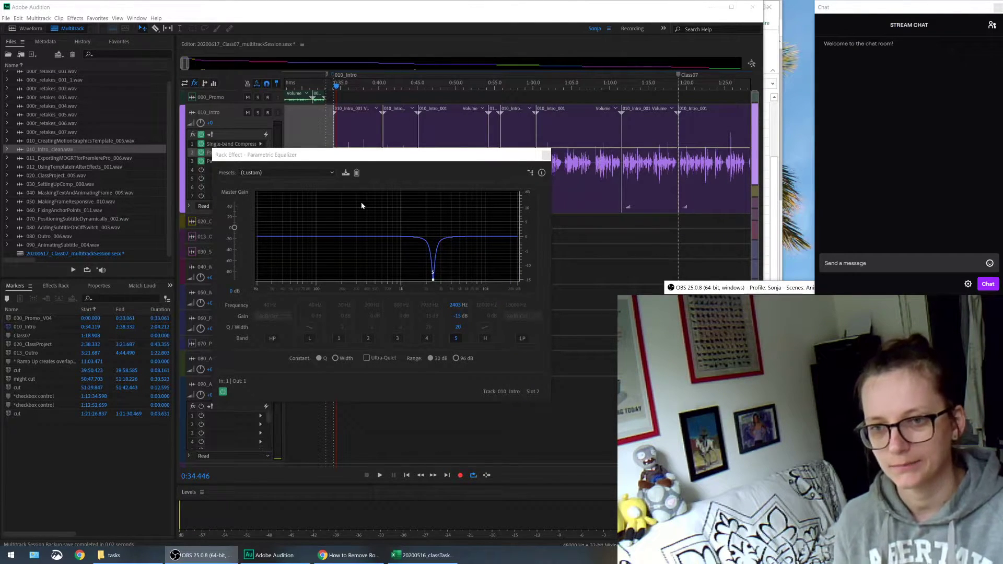
click(338, 89)
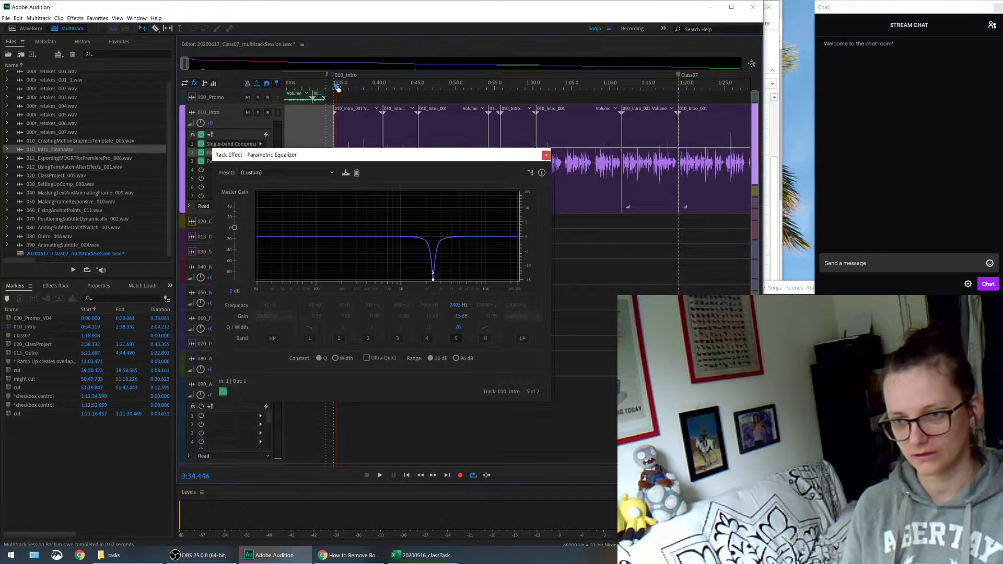
click(457, 316)
text(15)
key(Return)
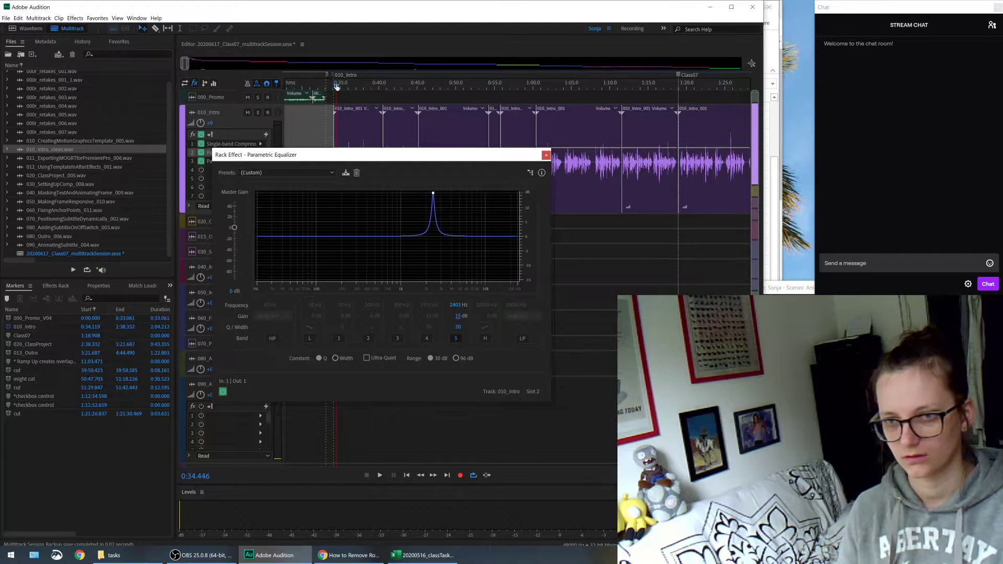
Step: Play the intro while sweeping the boosted band 5 peak across the frequencies, leave it at about 4647 Hz and stop playback
mouse_move(434, 194)
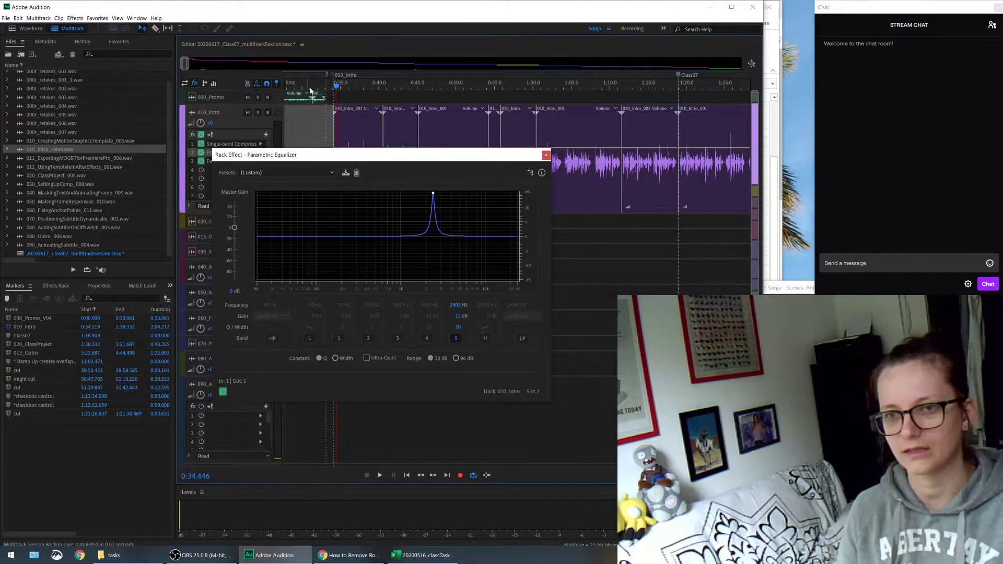
key(space)
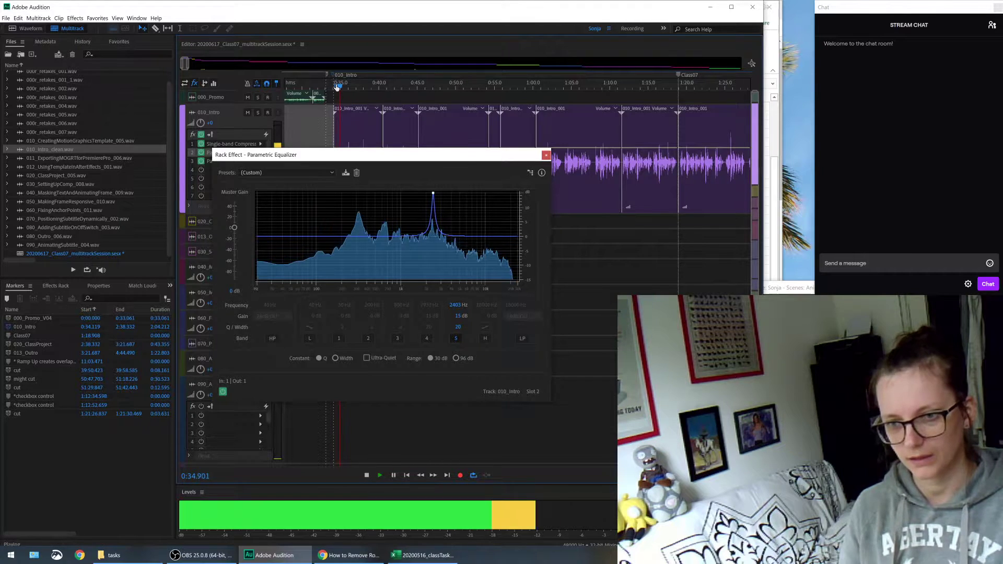
drag(433, 194, 400, 179)
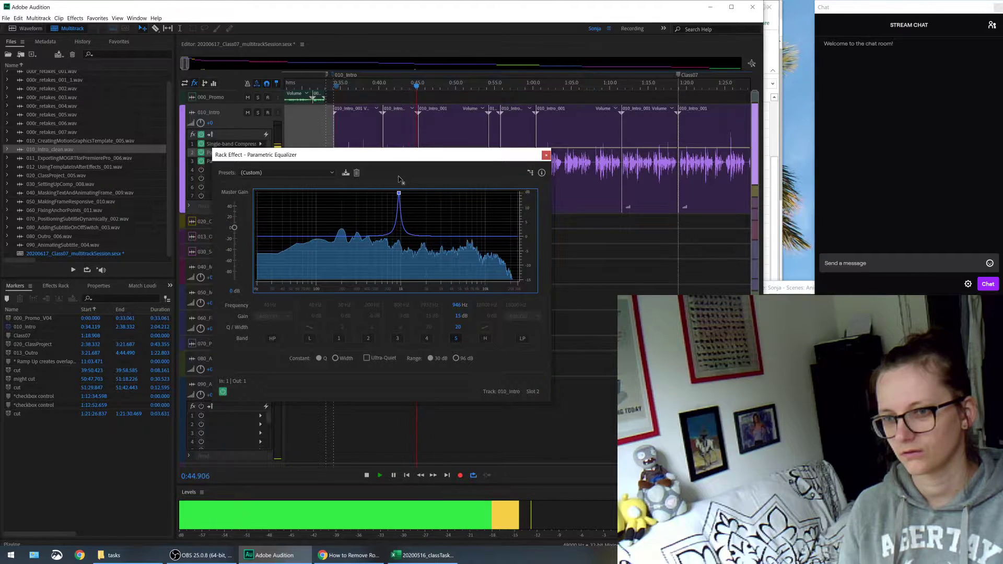
drag(399, 193, 458, 183)
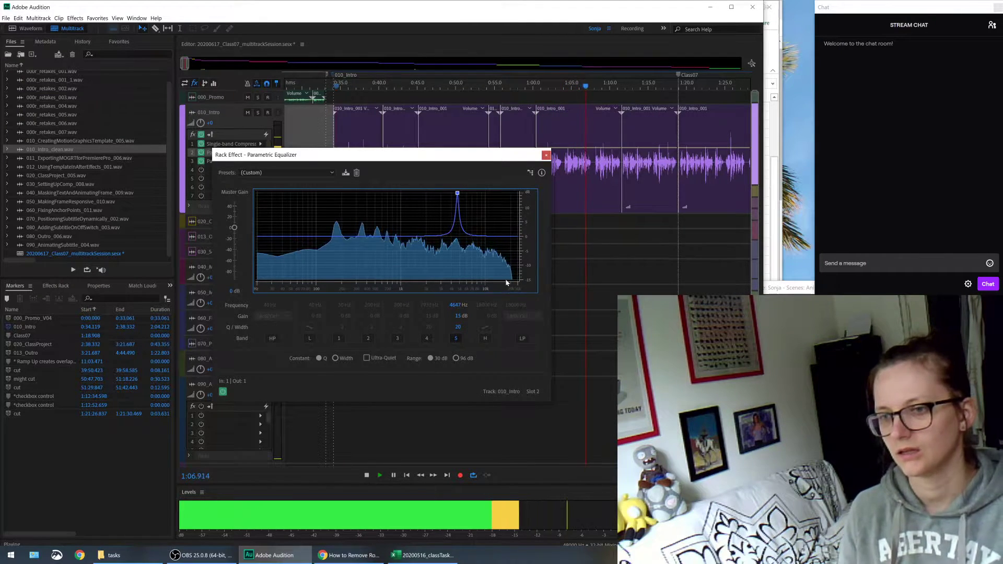
key(space)
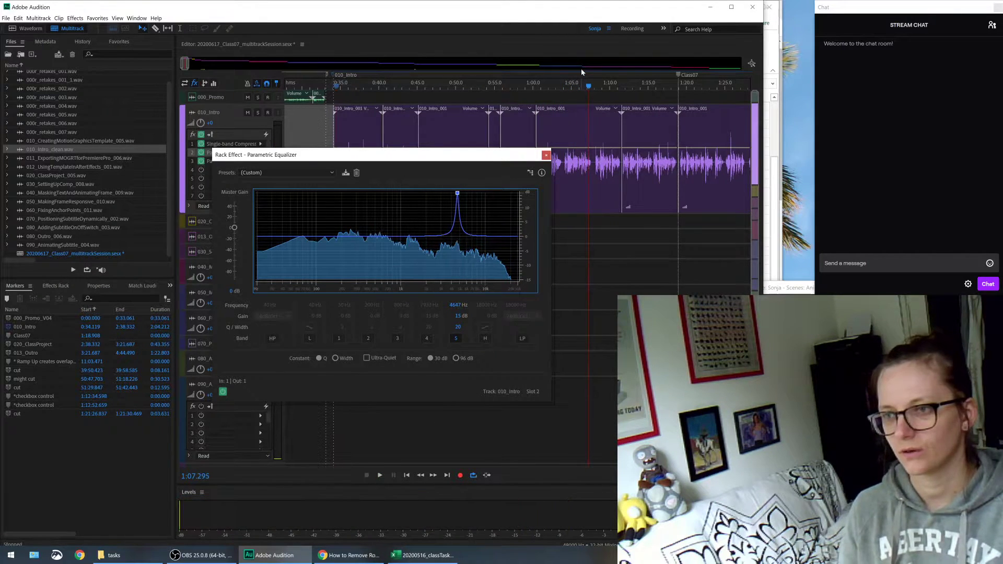
Step: Set band 5's gain to -15 dB and mark the in point at the start of the 010_Intro clips
click(459, 317)
text(-15)
key(Return)
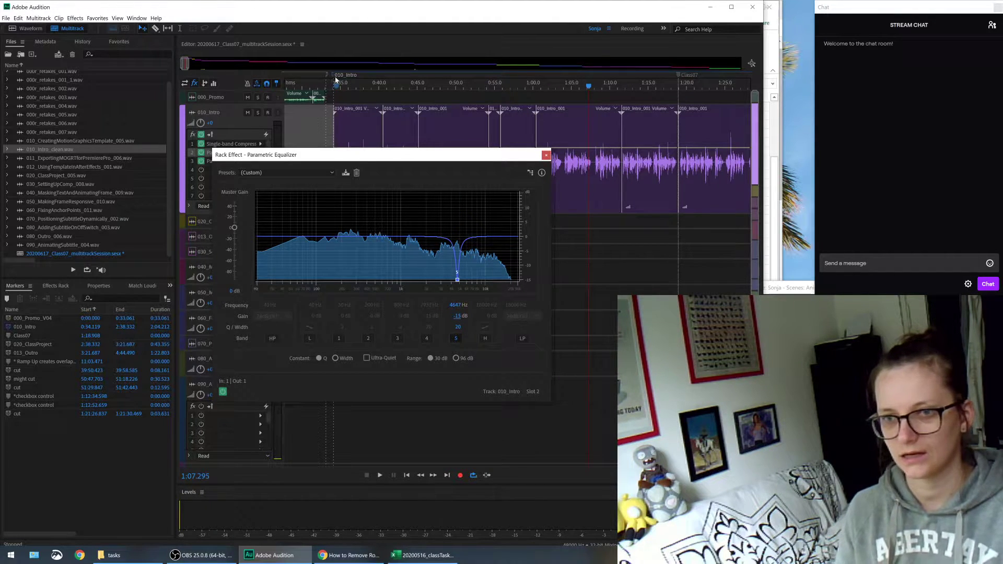
drag(348, 87, 335, 90)
key(i)
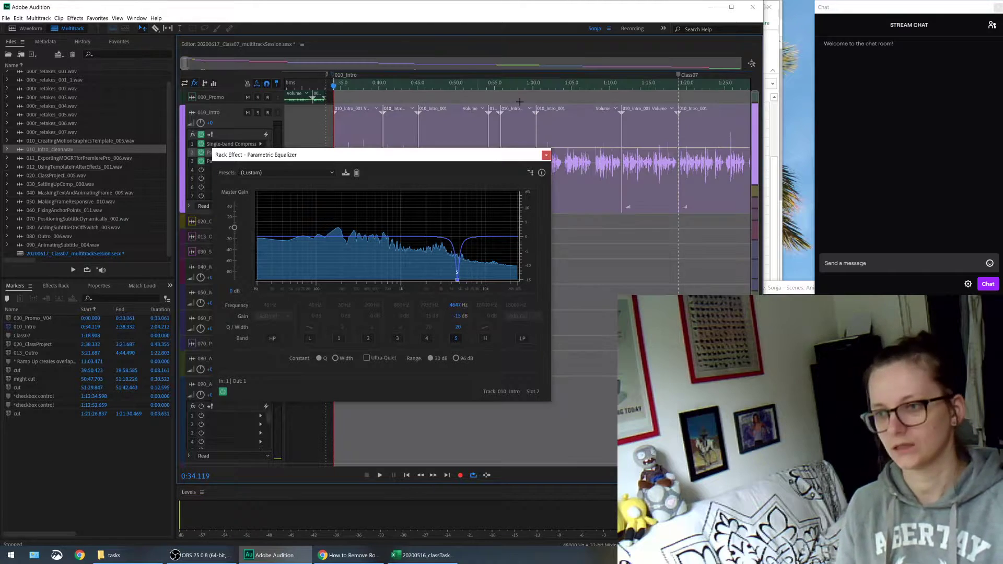
Step: Mark the time selection over the start of the 010_Intro clips, audition it briefly, and shorten its end to about 0:37.575
click(682, 87)
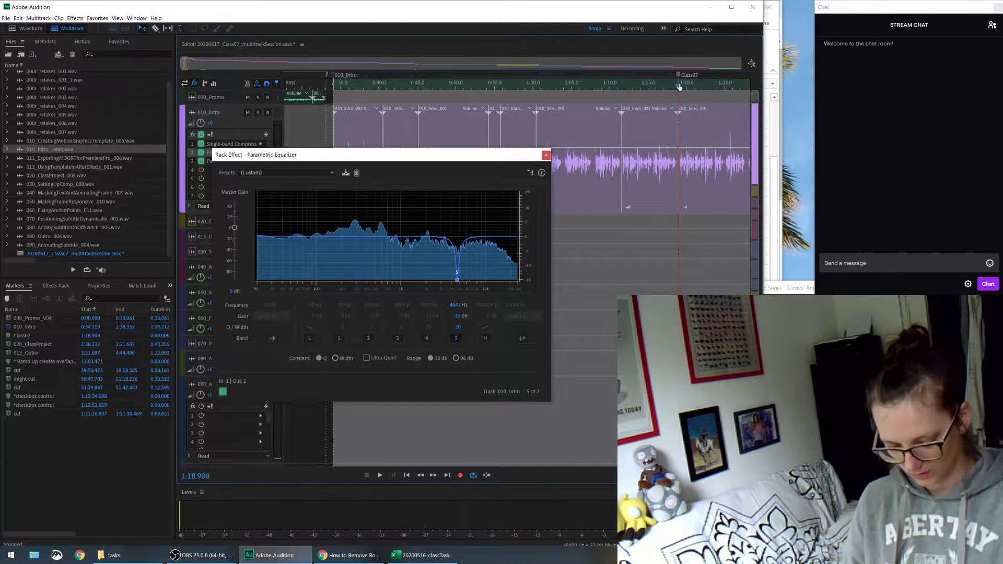
shift+click(679, 86)
click(417, 86)
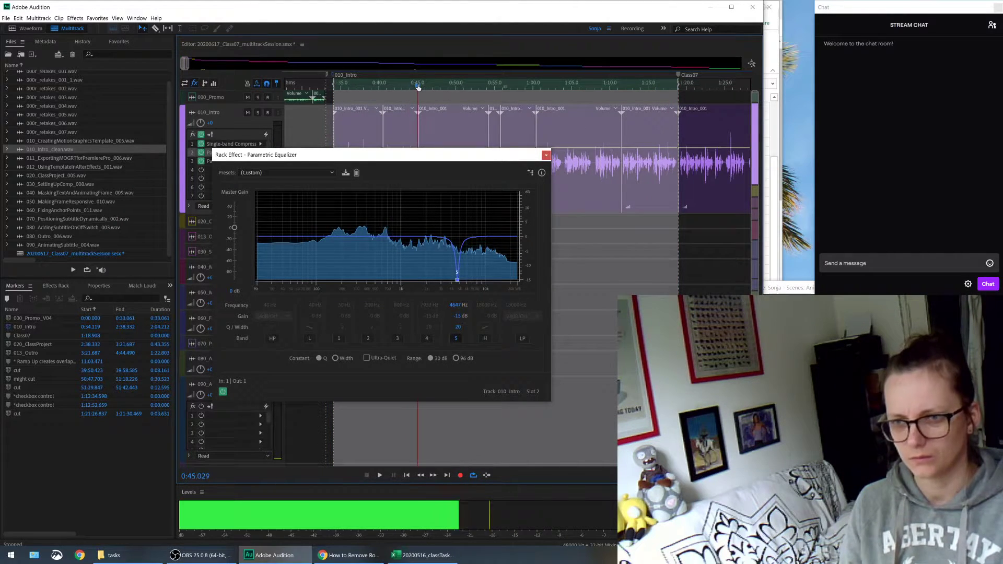
shift+click(418, 87)
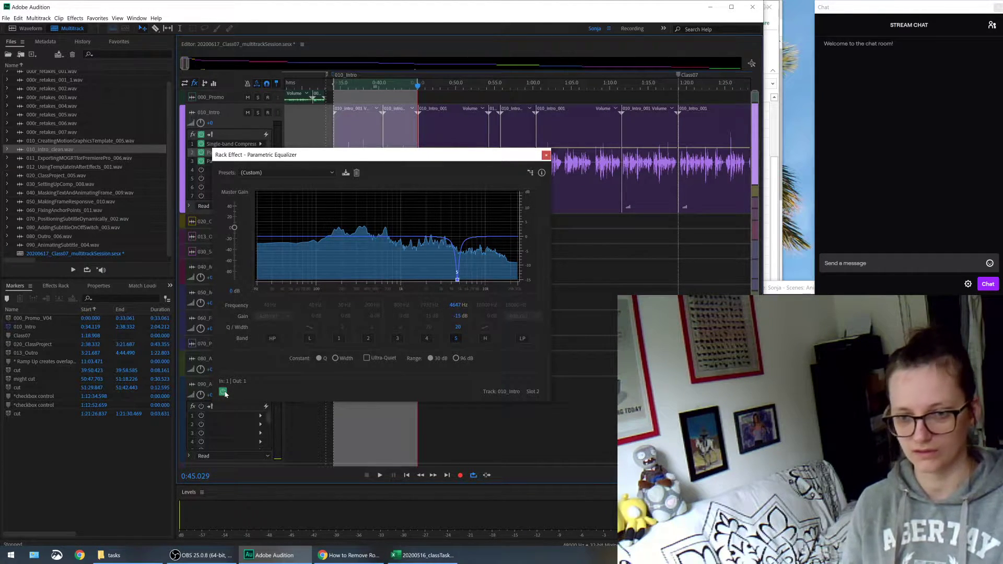
key(space)
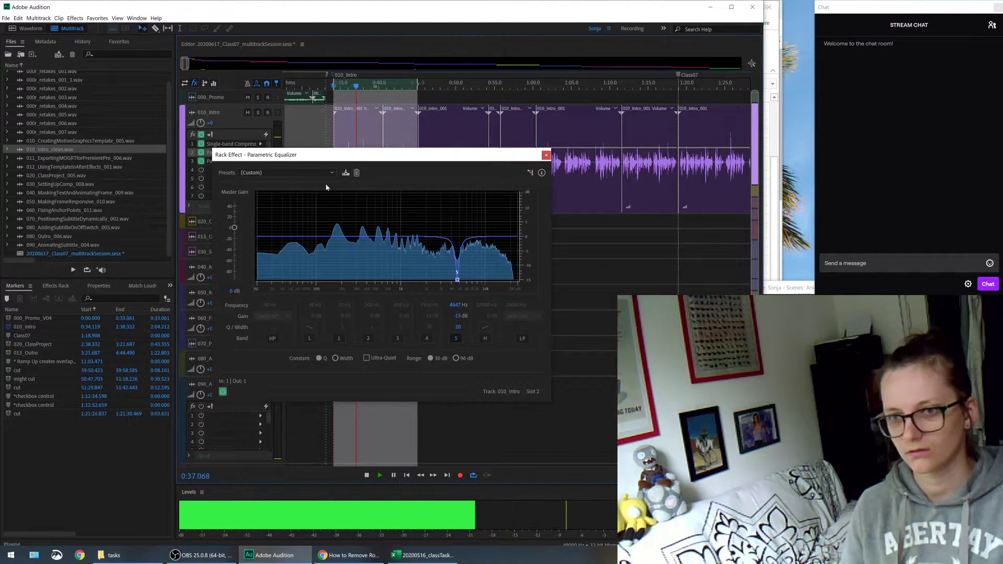
key(space)
drag(421, 87, 362, 92)
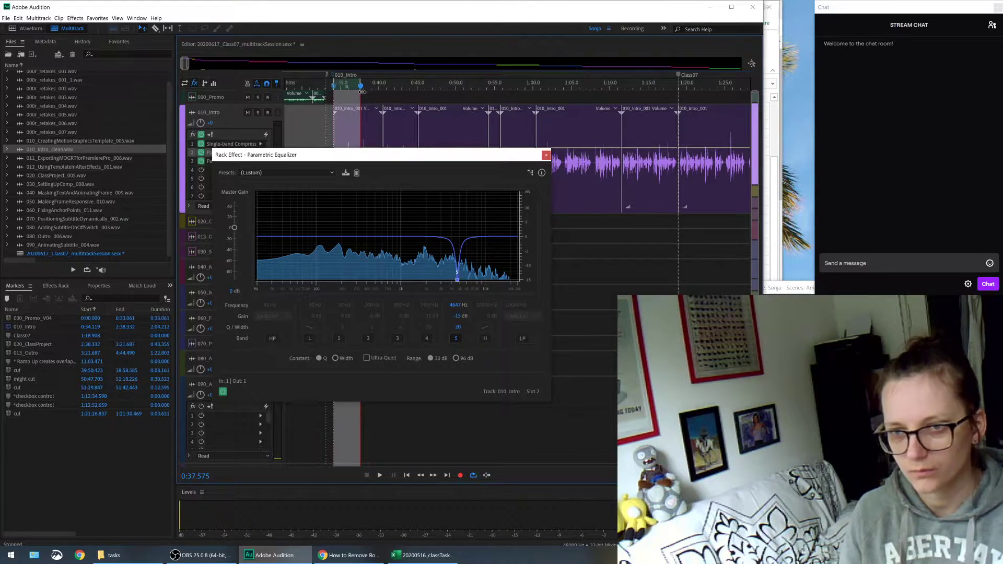
Step: Loop the selected intro passage while switching the slot 2 Parametric Equalizer off, on and off again, and stop playback
click(223, 392)
key(space)
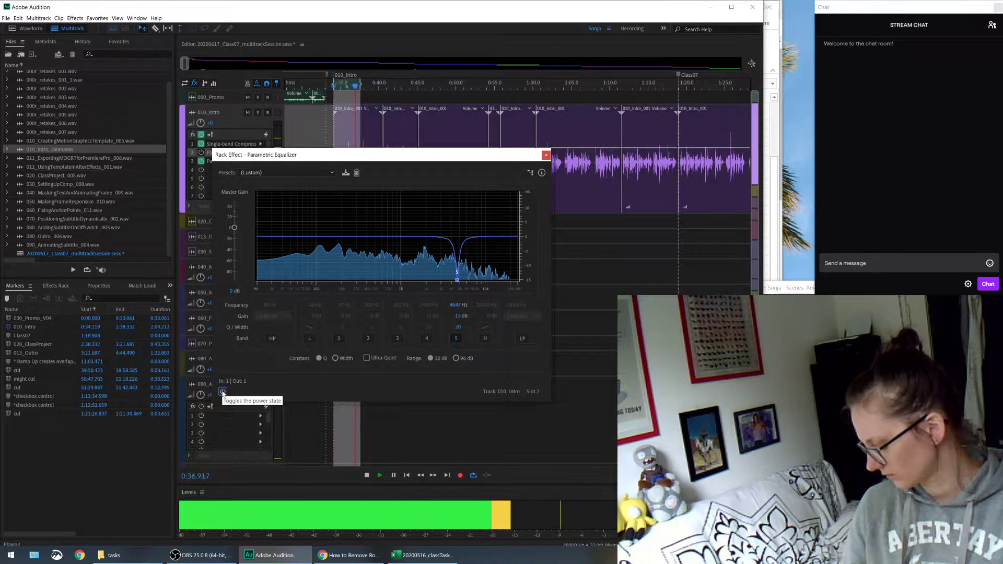
click(223, 392)
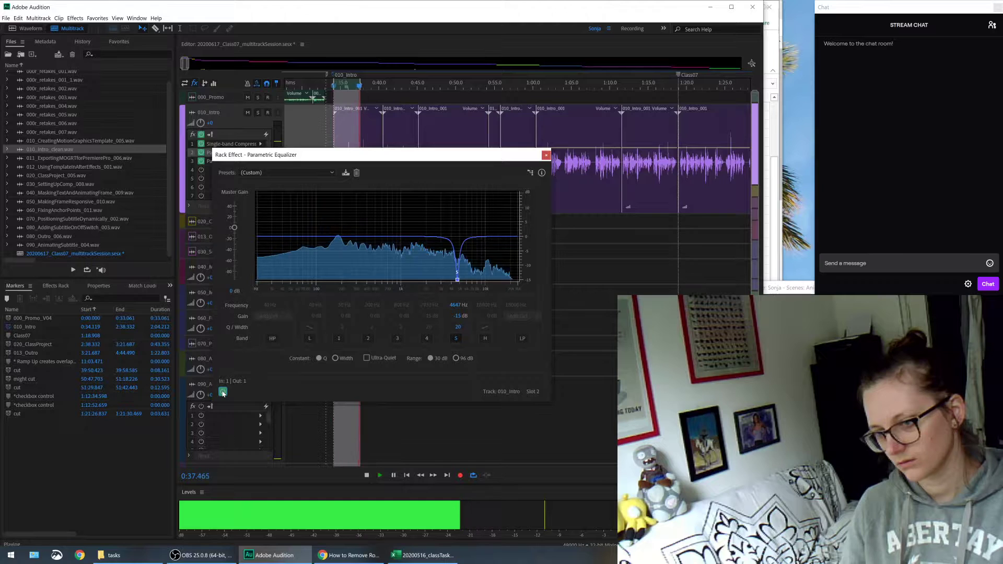
click(223, 392)
key(space)
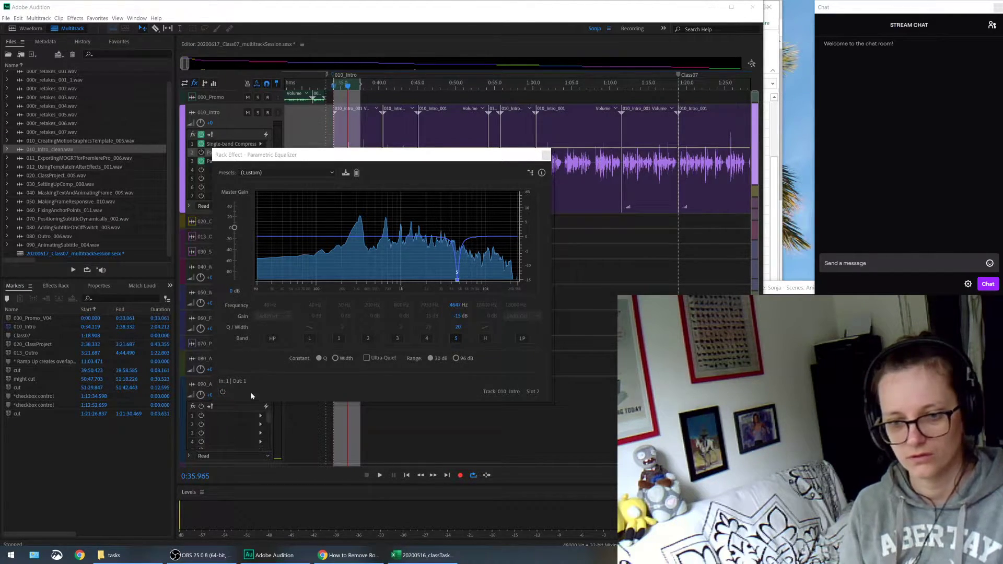
Step: Replay the selected intro passage in short bursts to compare it with the equalizer bypassed and enabled, leaving the equalizer enabled
click(267, 381)
key(space)
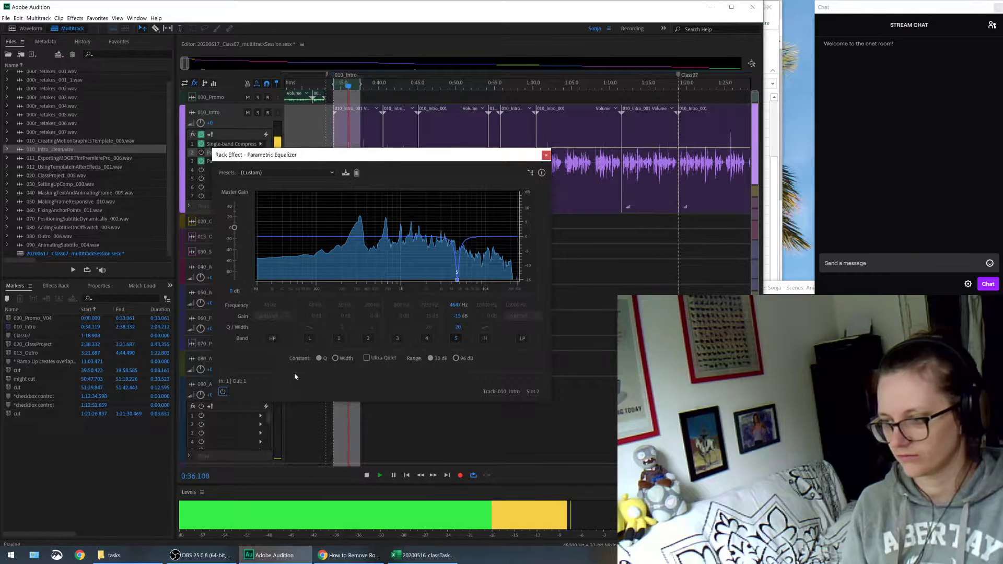
key(space)
click(223, 391)
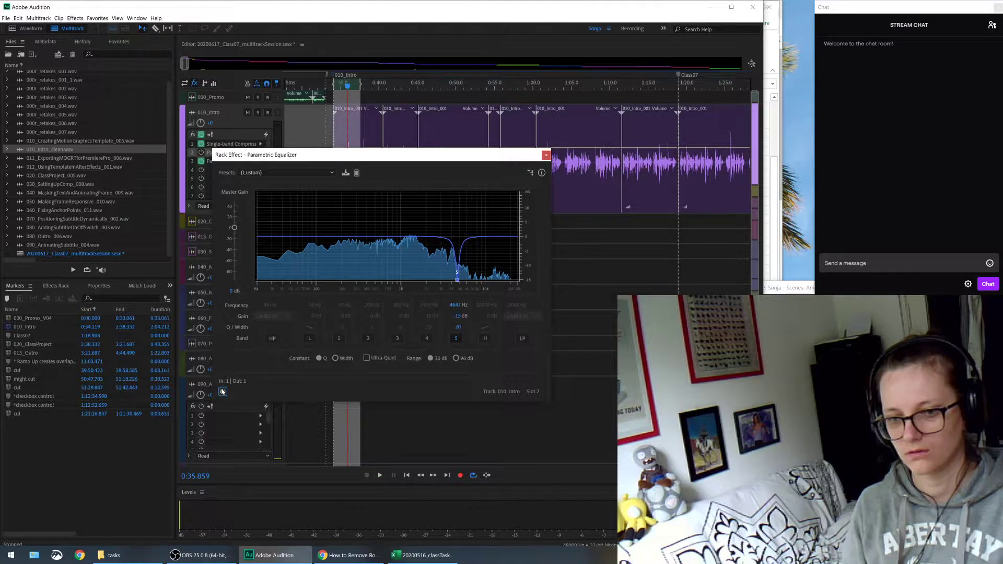
key(space)
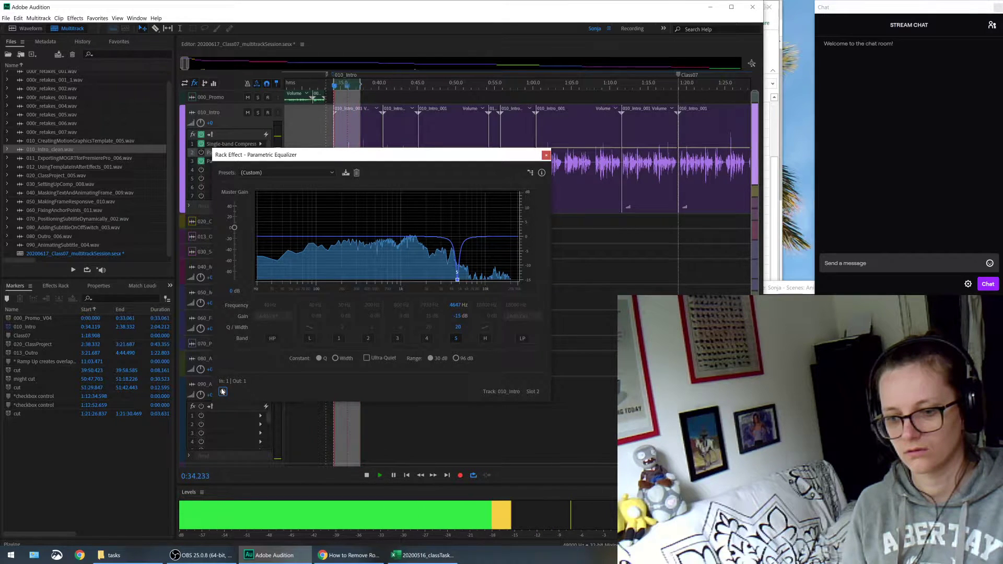
key(space)
click(223, 391)
key(space)
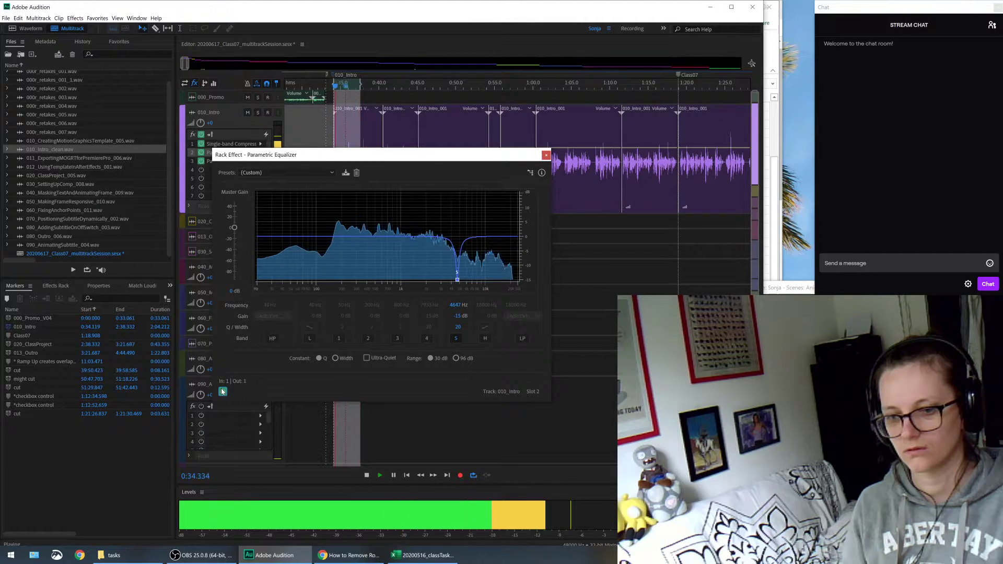
key(space)
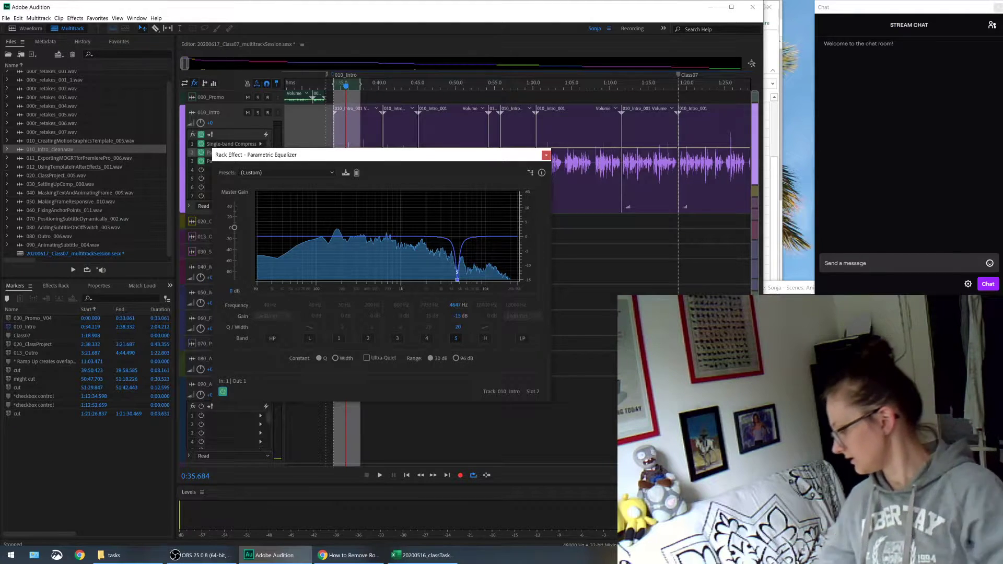
Step: Raise band 5's gain to 15 dB and sweep its peak during playback to about 11665 Hz
key(alt+Tab)
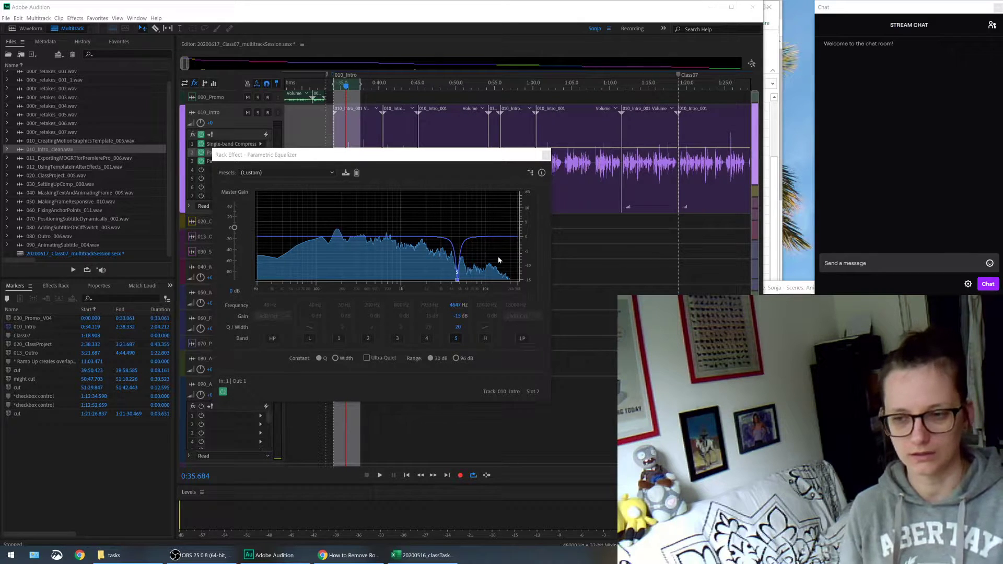
drag(458, 280, 459, 188)
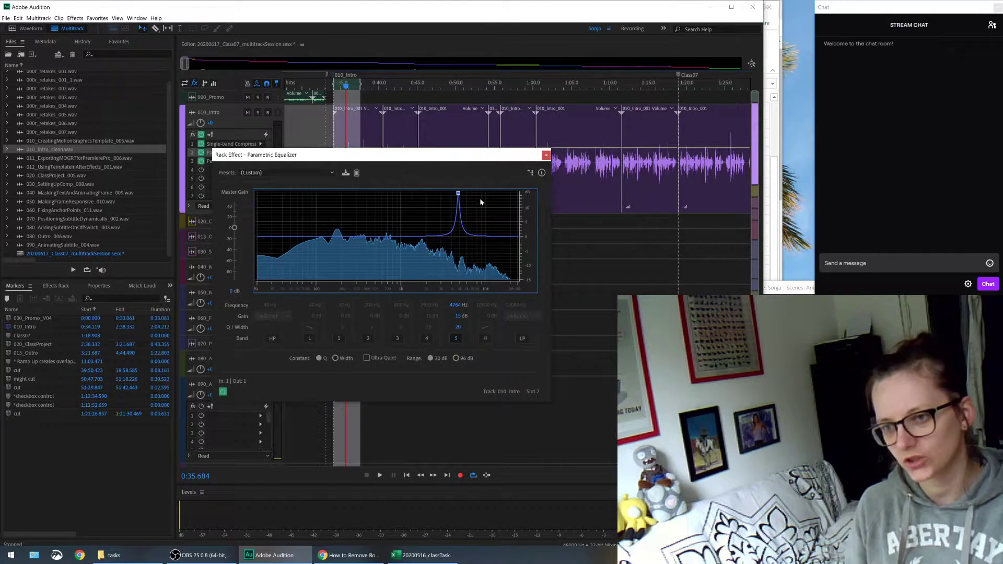
key(space)
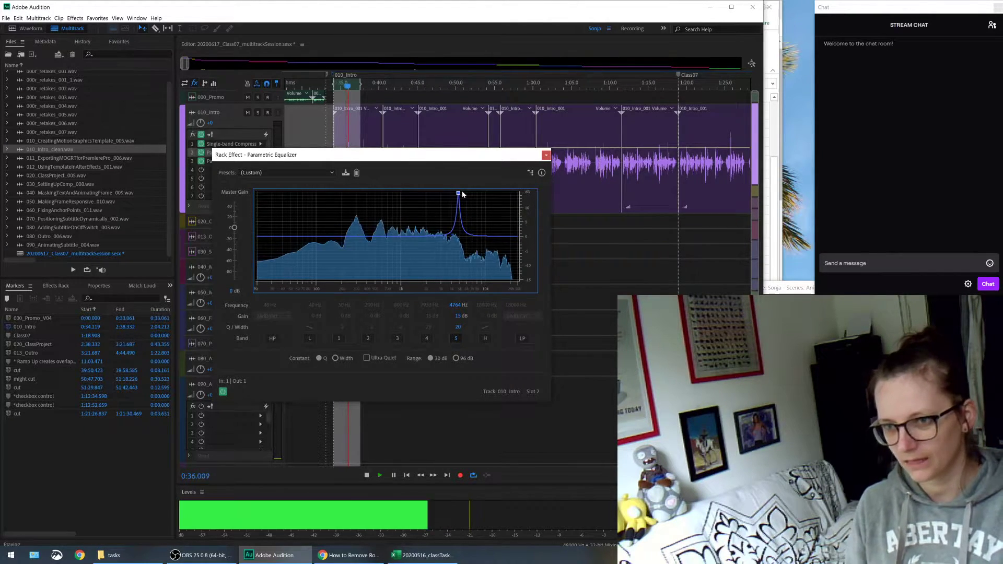
mouse_move(459, 193)
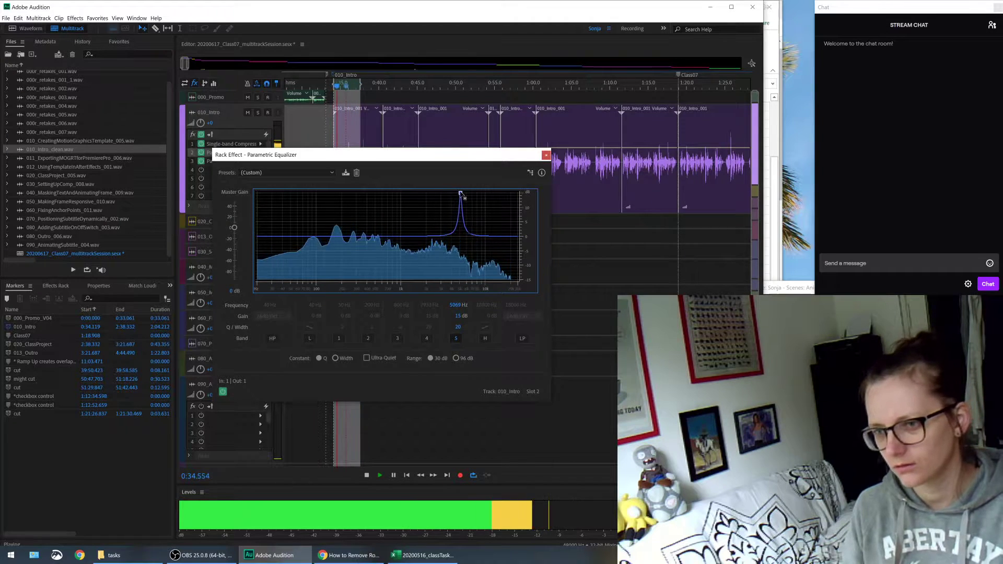
drag(458, 193, 490, 181)
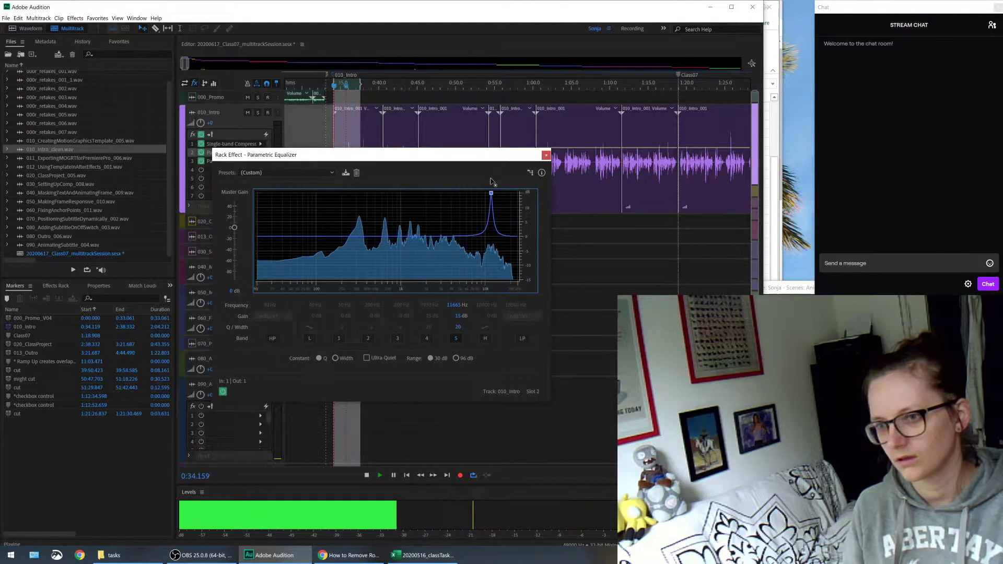
Step: Set band 5's gain to -15 dB, listen to the selected passage and stop playback
click(456, 316)
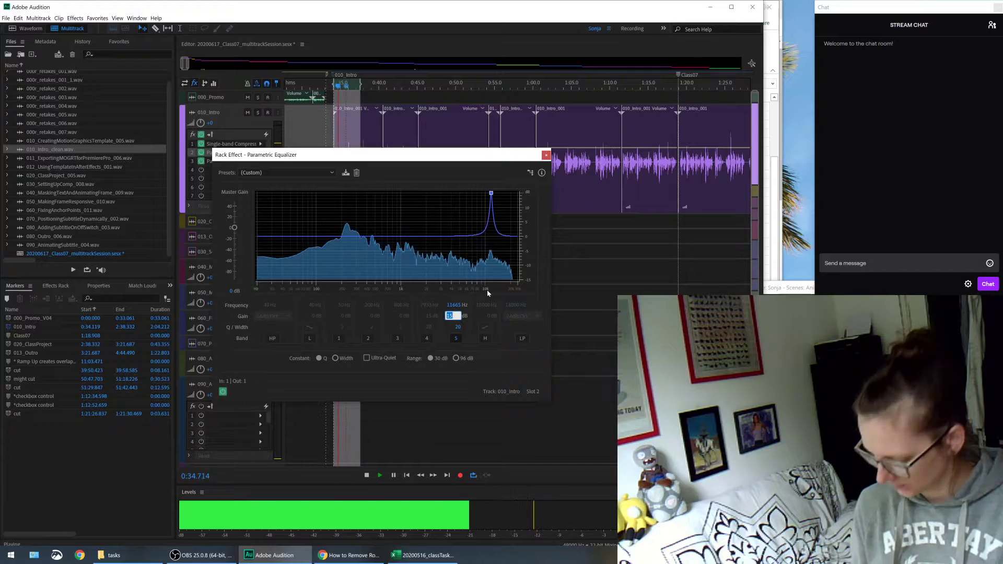
text(-15)
key(Return)
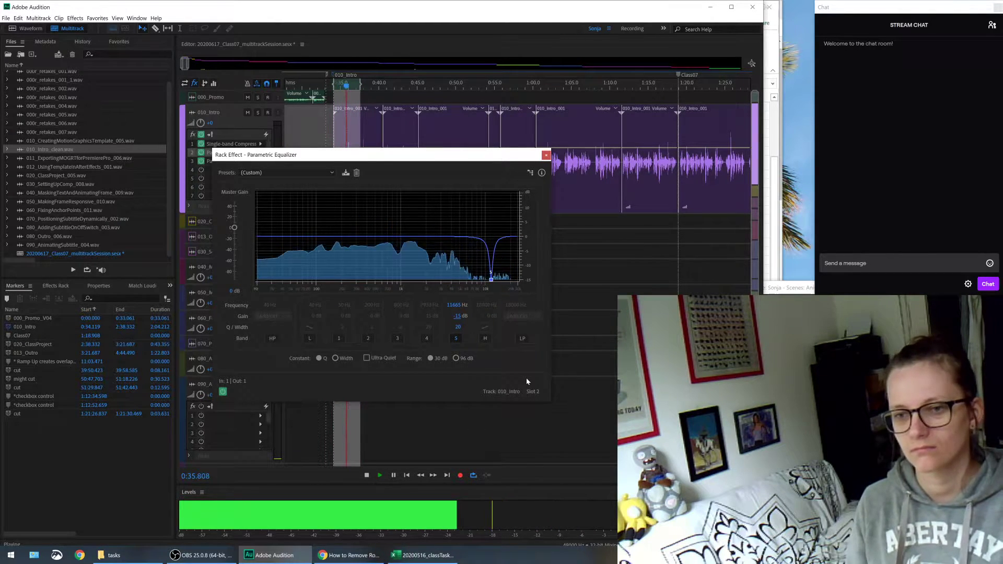
key(space)
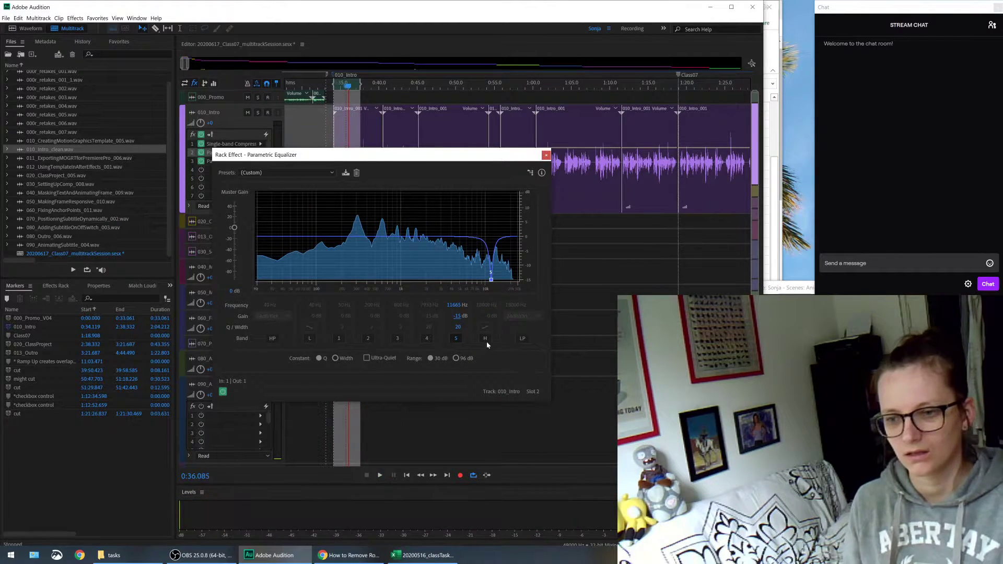
Step: Compare the looped passage with band 5 off and on, and with the whole equalizer bypassed and enabled, and stop playback
click(456, 338)
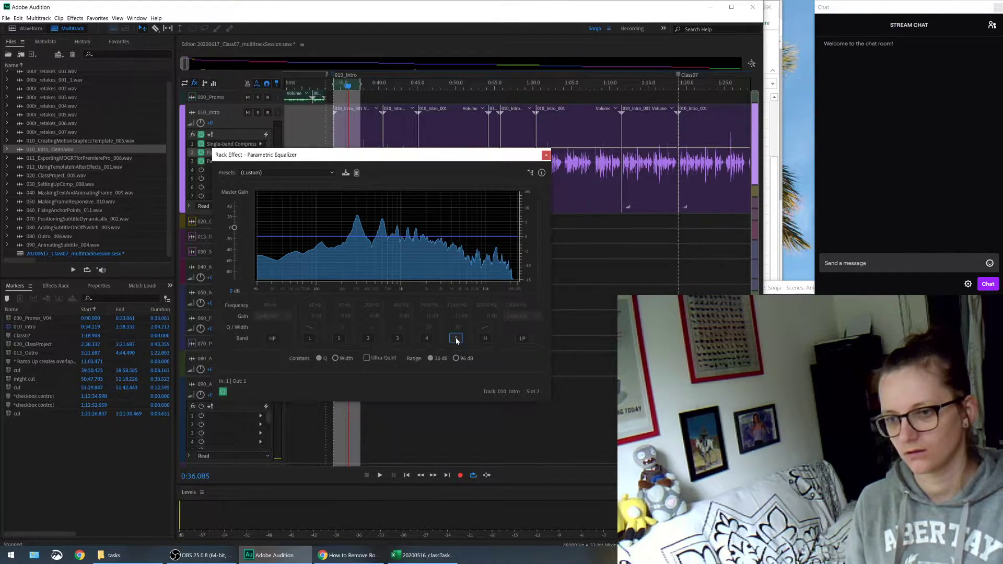
key(space)
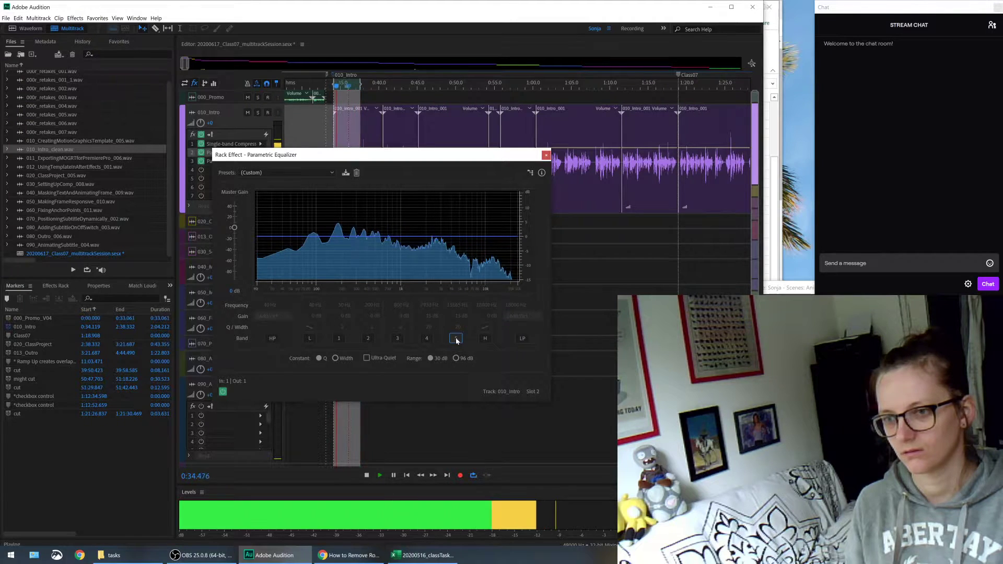
click(456, 338)
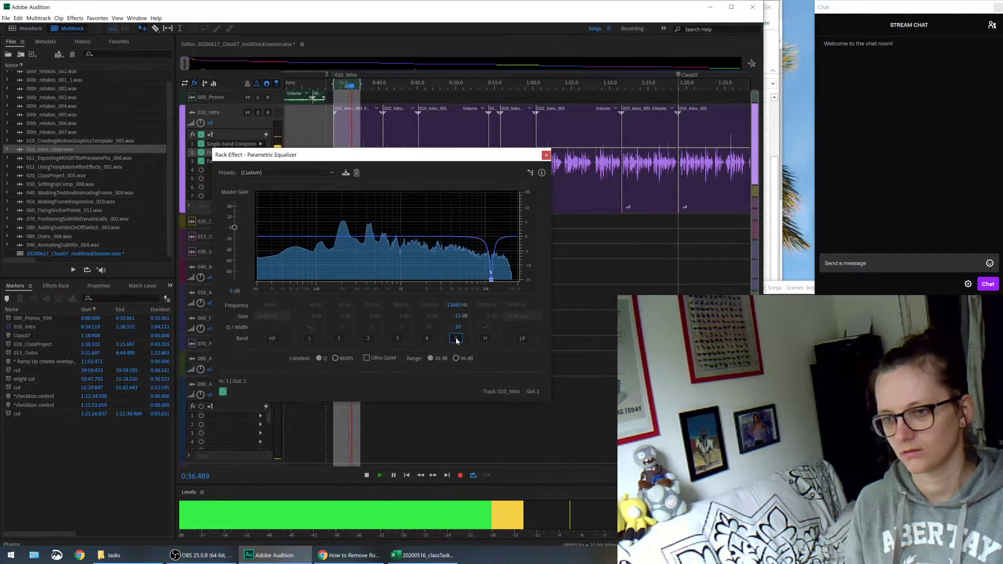
click(223, 393)
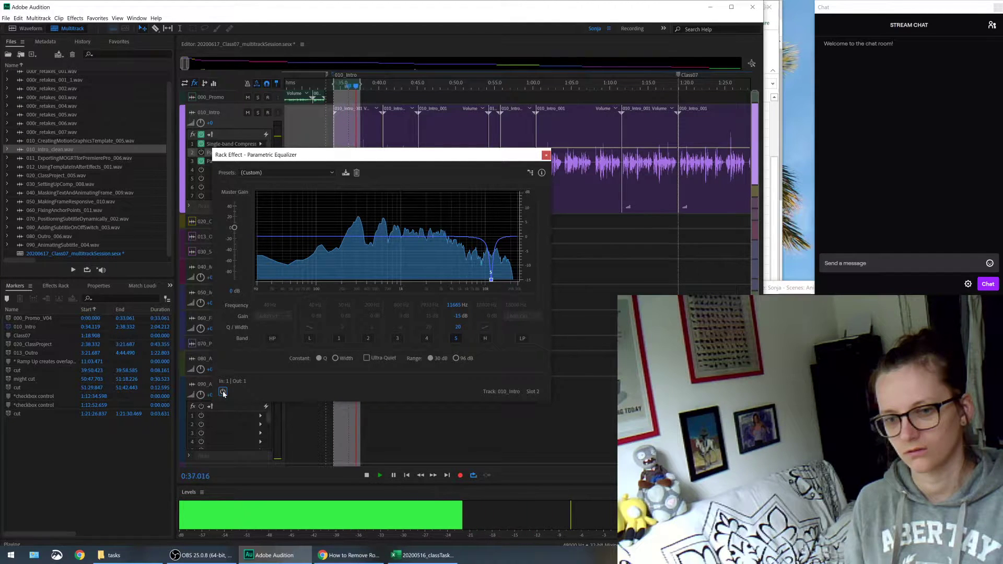
click(223, 393)
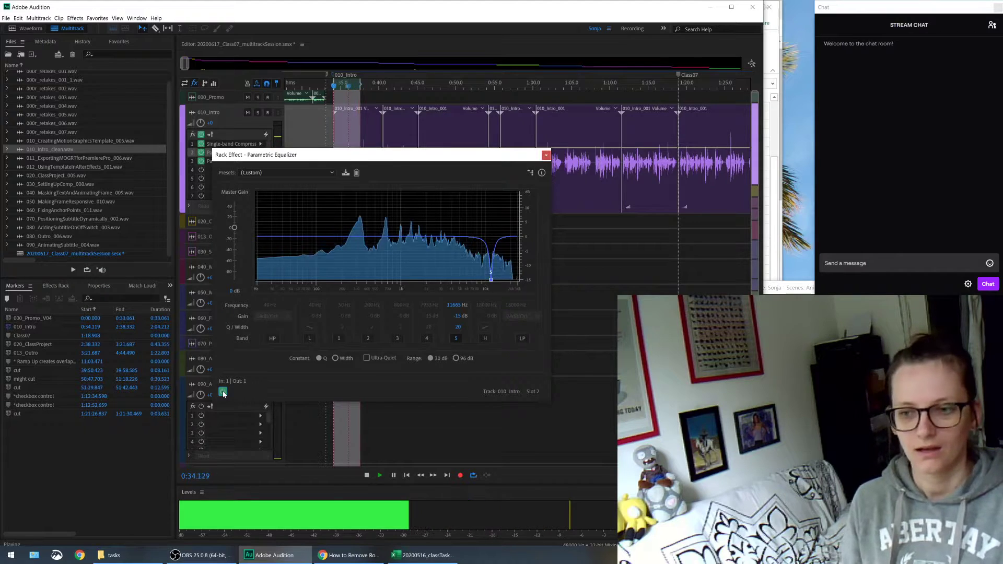
key(space)
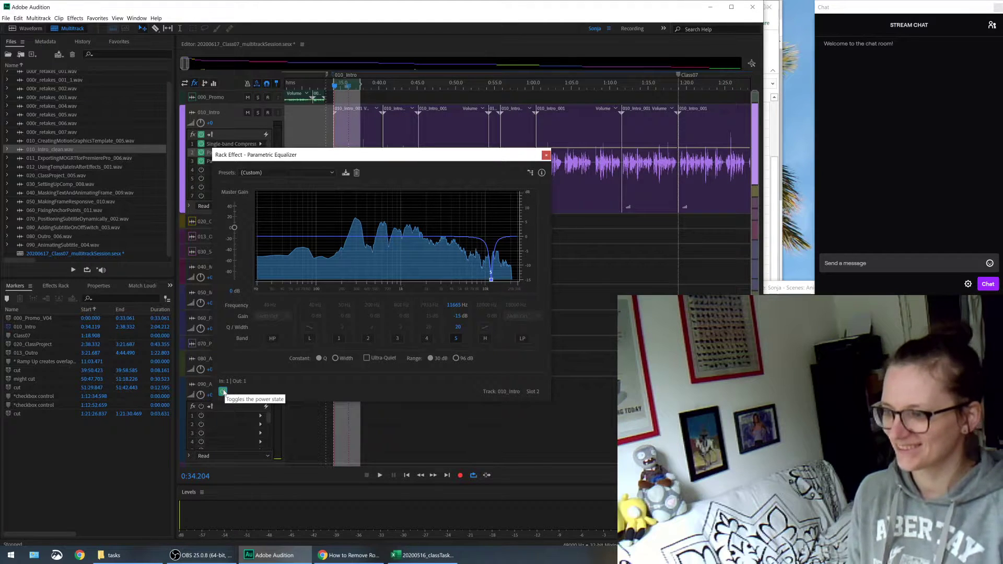
Step: Bypass the equalizer, play the selected passage, re-enable the effect during playback and stop
click(223, 392)
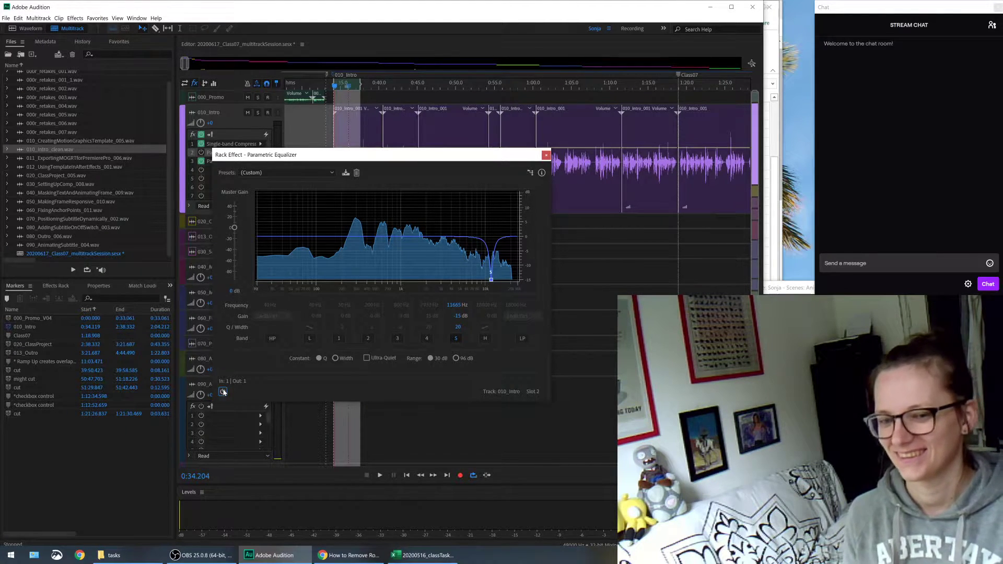
key(space)
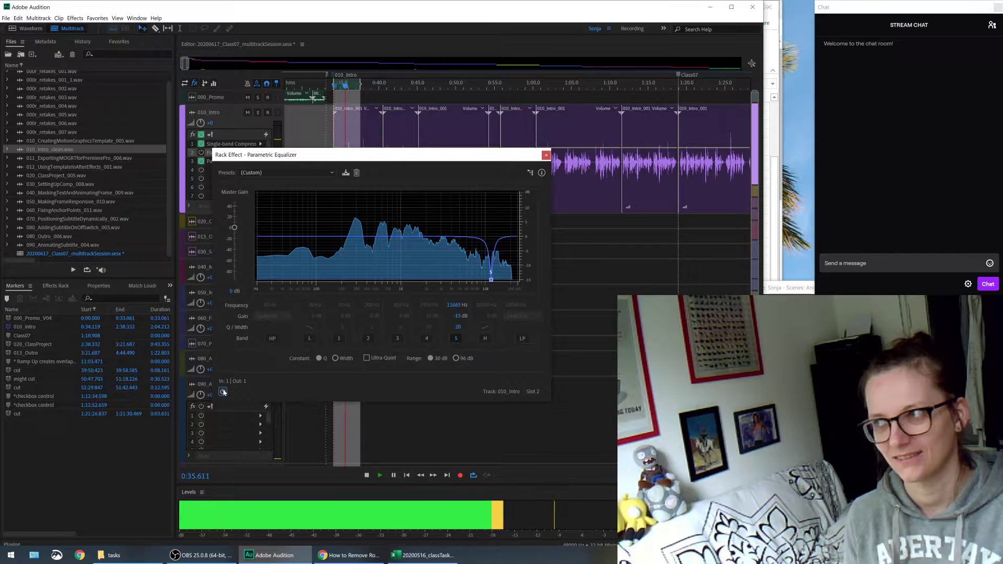
click(224, 393)
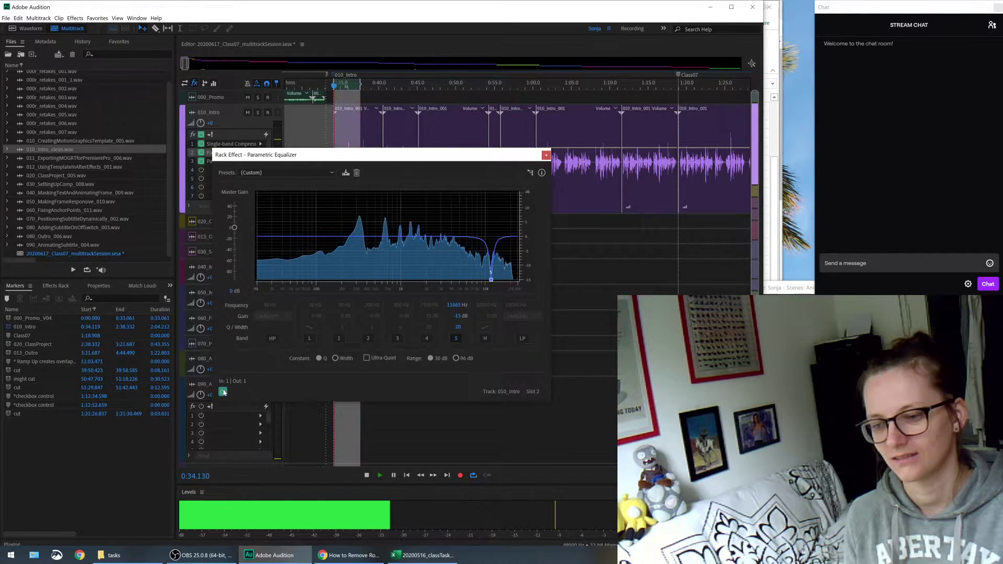
key(space)
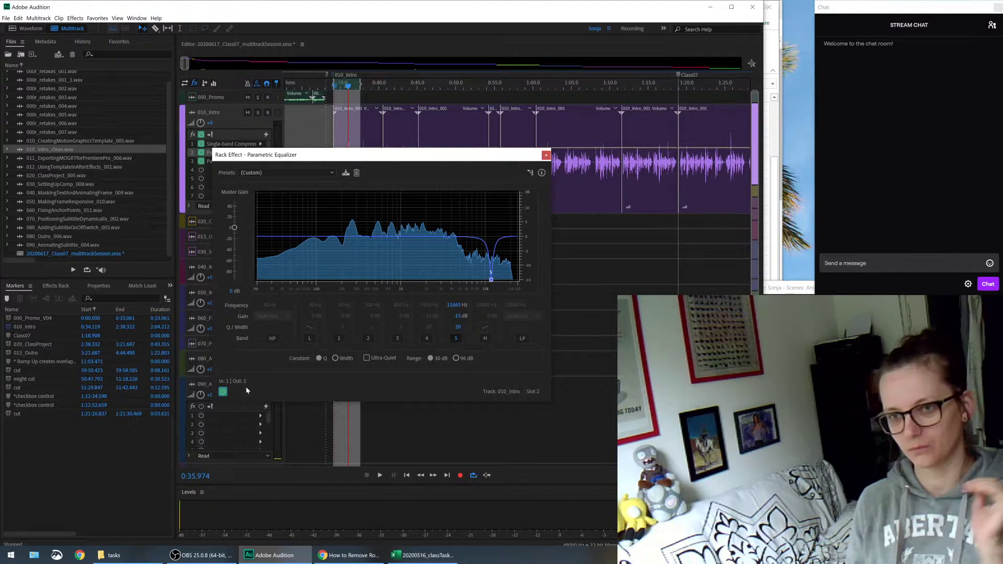
Step: Shorten the time selection to end at 0:35.974, uncovering the clips as needed, and bypass the slot 2 Parametric Equalizer
drag(369, 156, 376, 220)
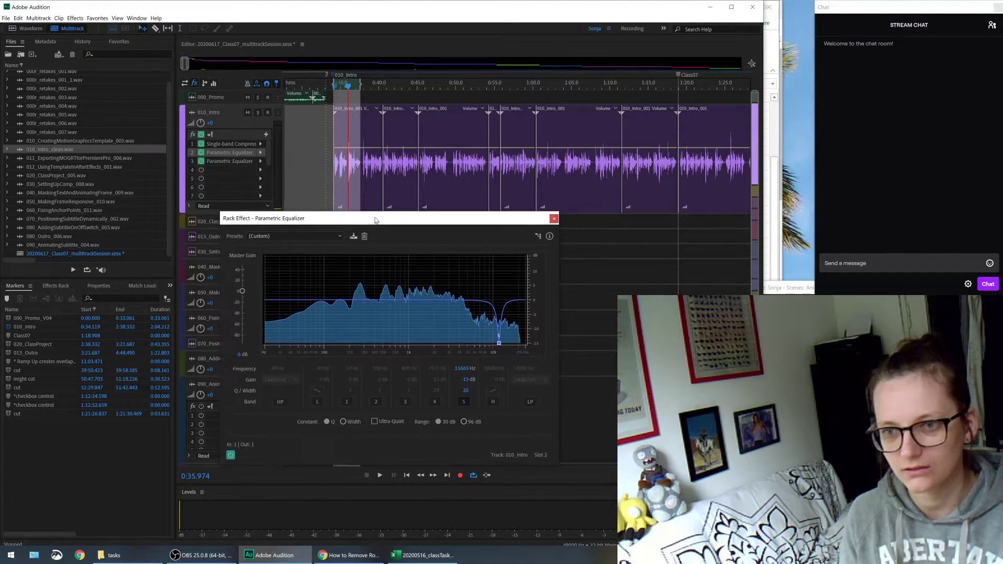
drag(359, 83, 348, 85)
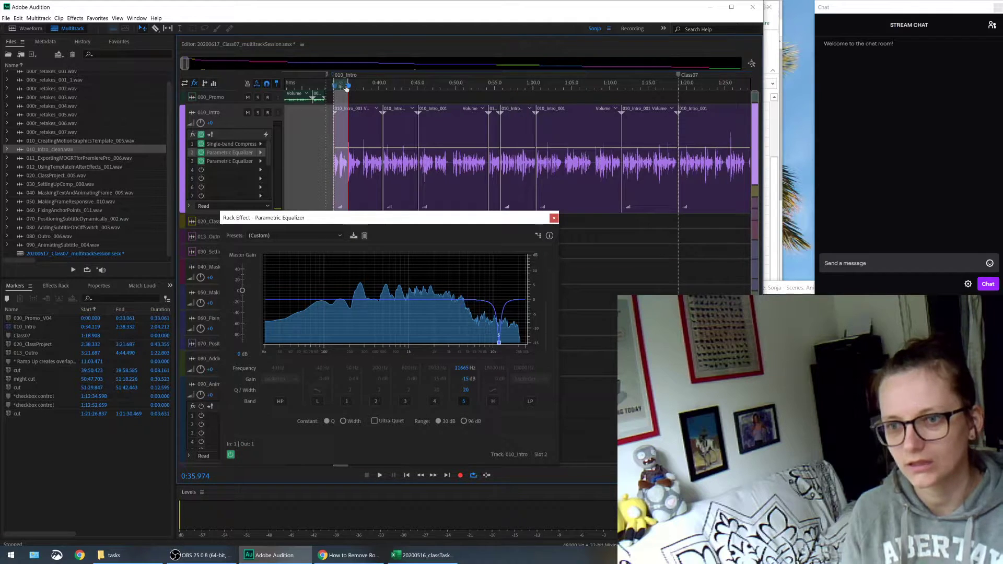
drag(430, 218, 435, 174)
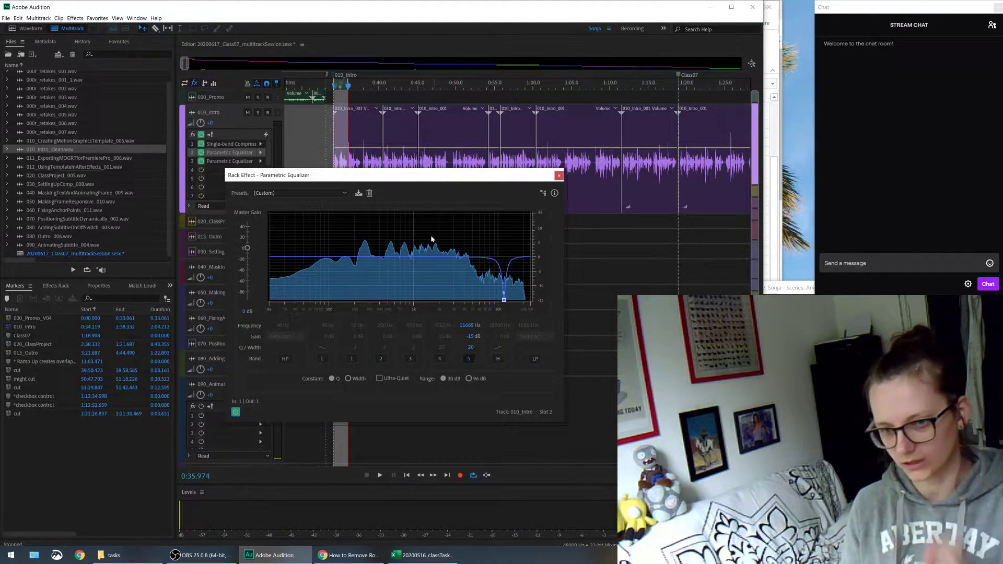
click(236, 413)
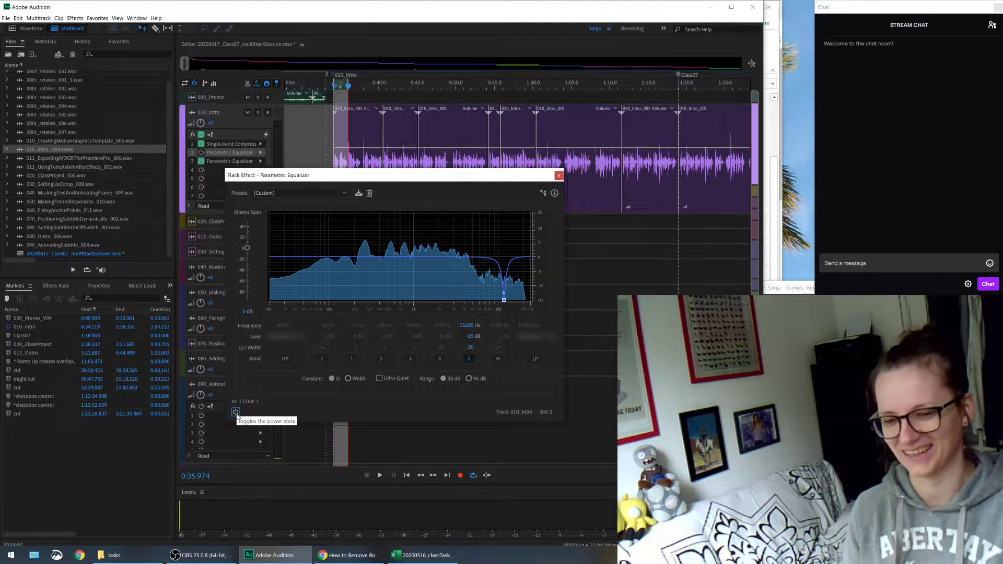
Step: Compare the selected passage with the slot 2 Parametric Equalizer on and bypassed, leave the effect enabled, and close its window
key(space)
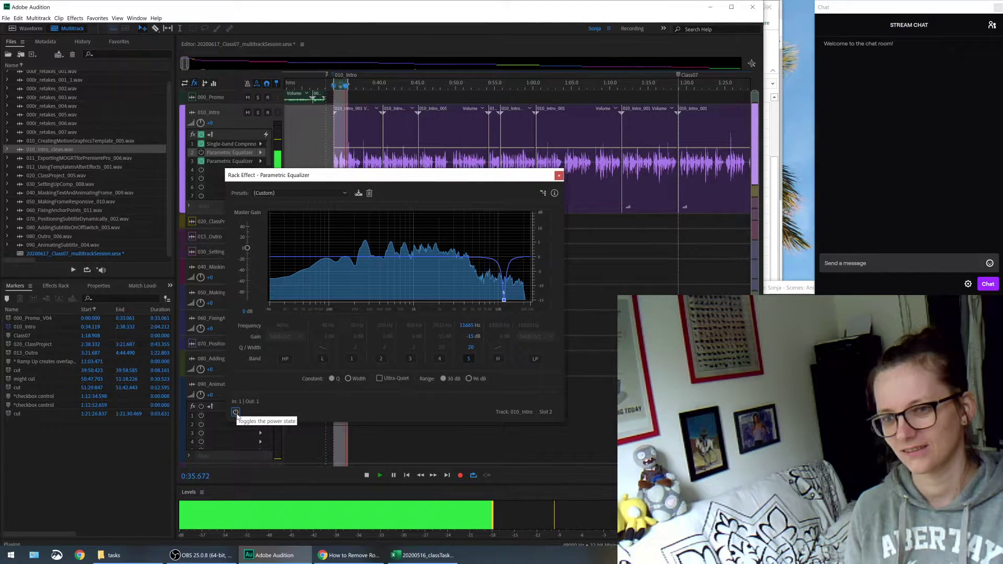
click(235, 413)
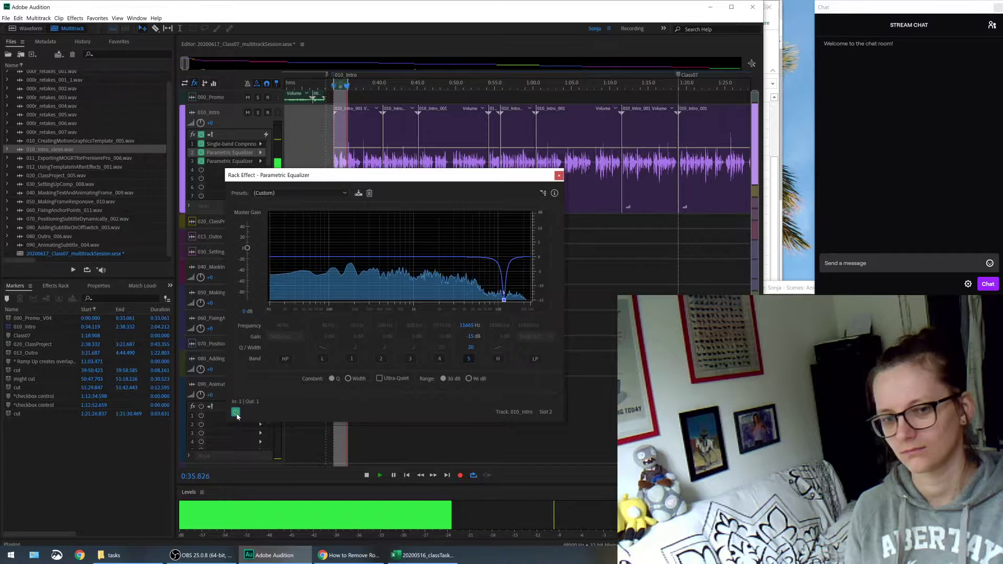
click(235, 413)
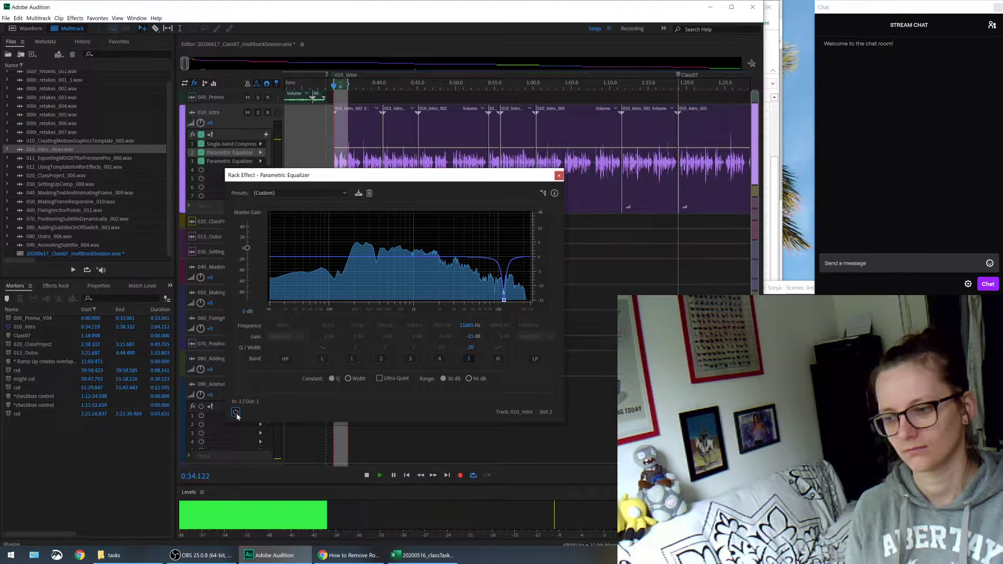
click(235, 413)
key(space)
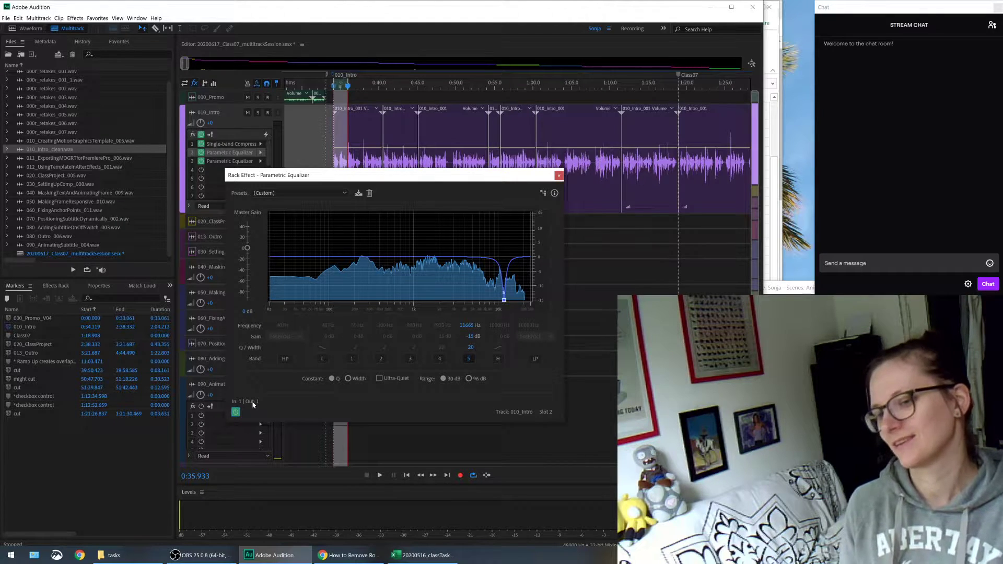
click(559, 175)
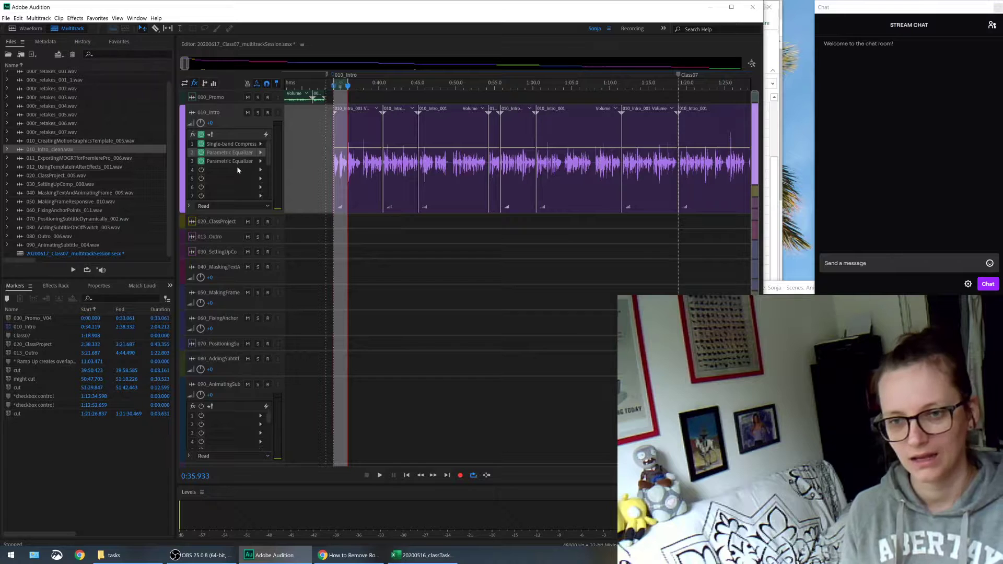
Step: Open the slot 3 Parametric Equalizer on the 010_Intro track, check its preset list without choosing one, and reposition its window
click(262, 163)
click(279, 170)
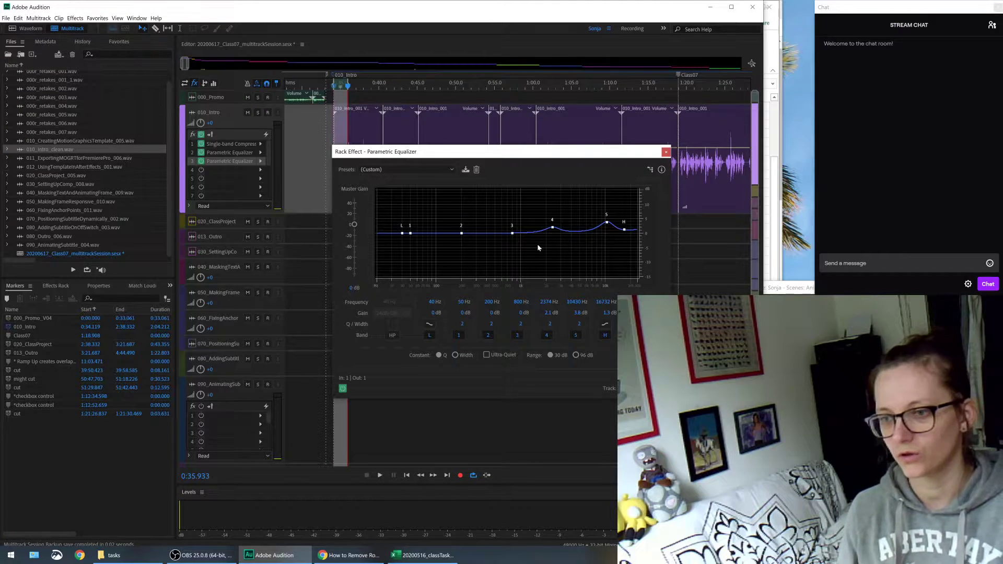
click(446, 170)
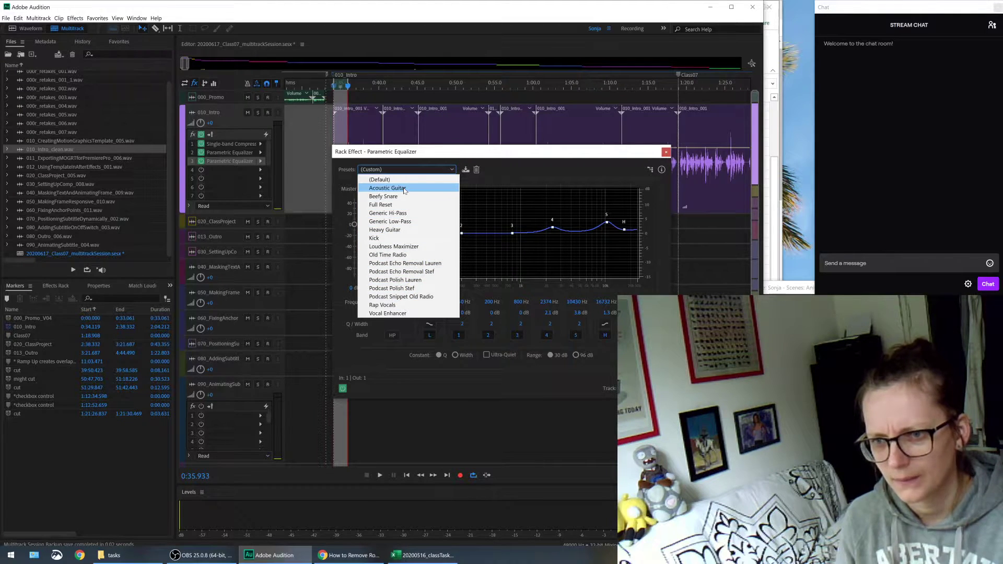
click(585, 182)
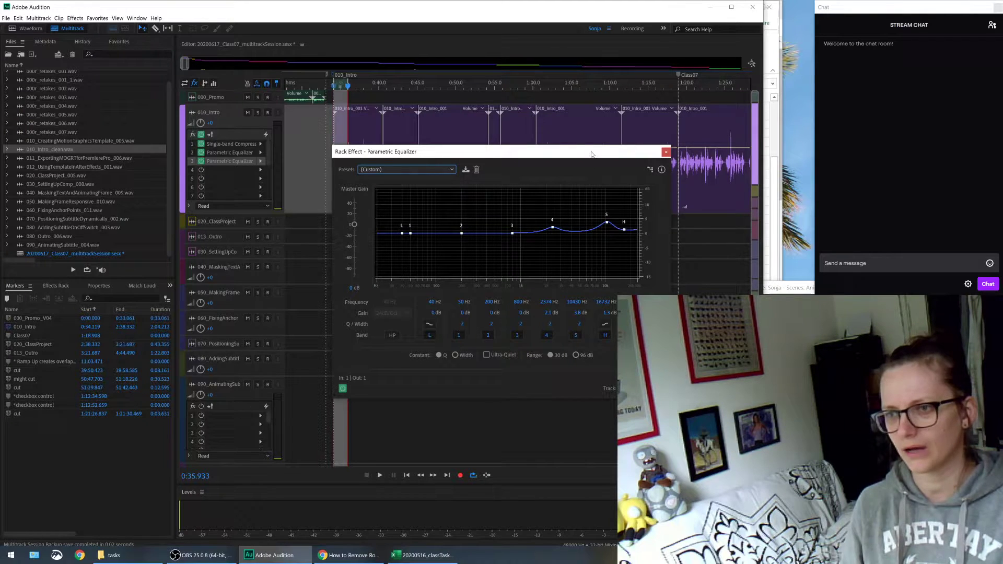
drag(592, 154, 587, 179)
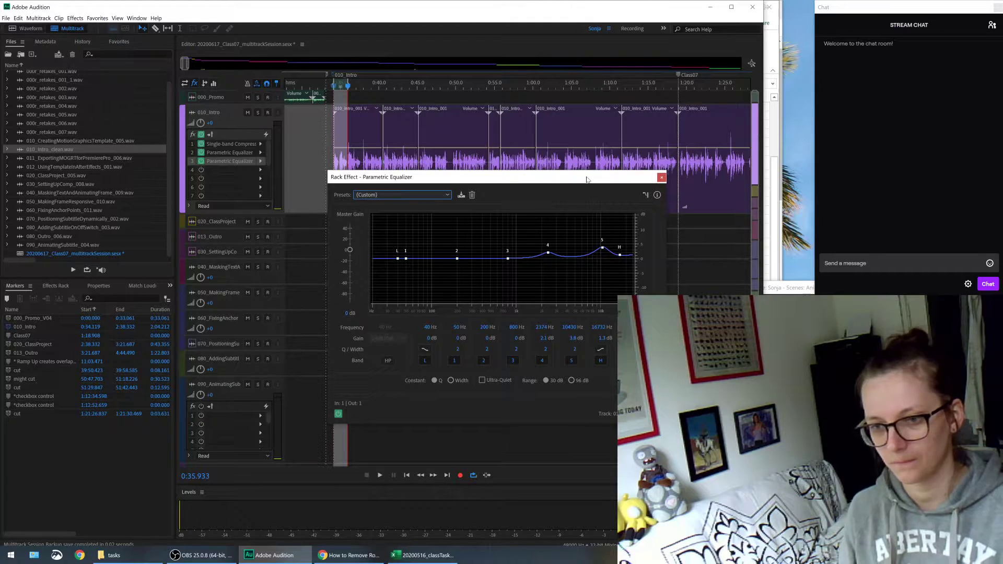
Step: Compare the selected passage with the slot 3 equalizer bypassed and enabled during playback, stop, and close its window
key(space)
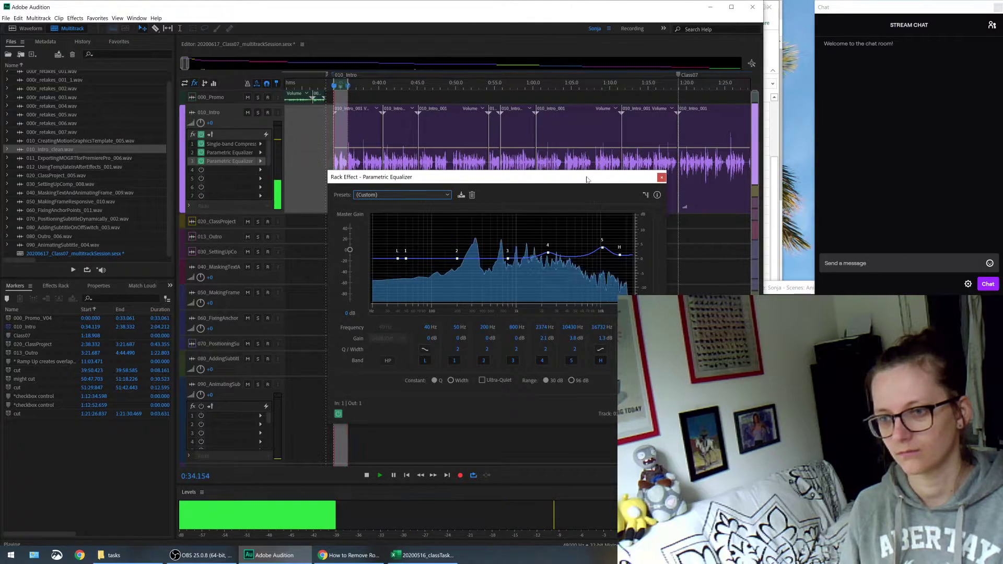
click(338, 414)
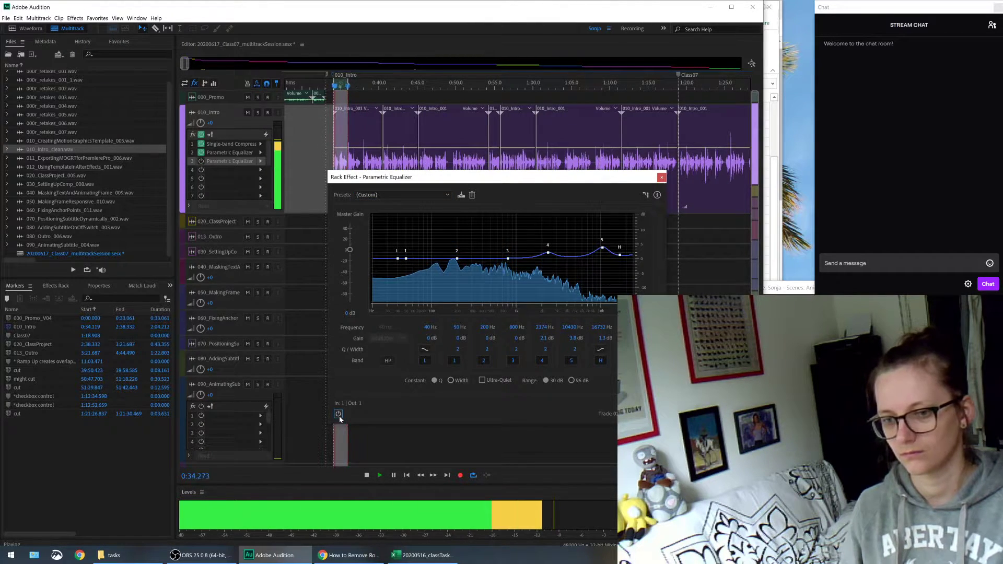
click(338, 415)
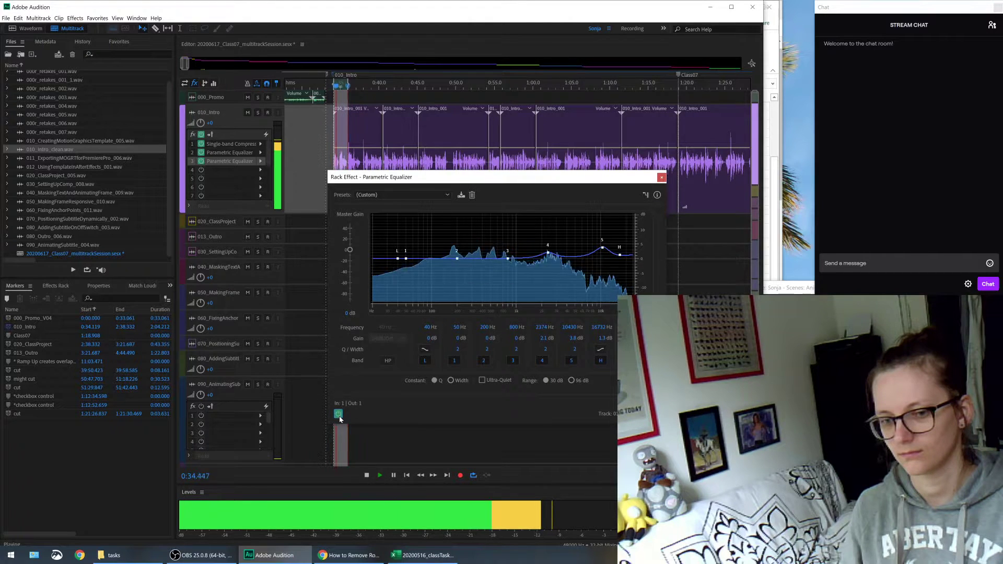
key(space)
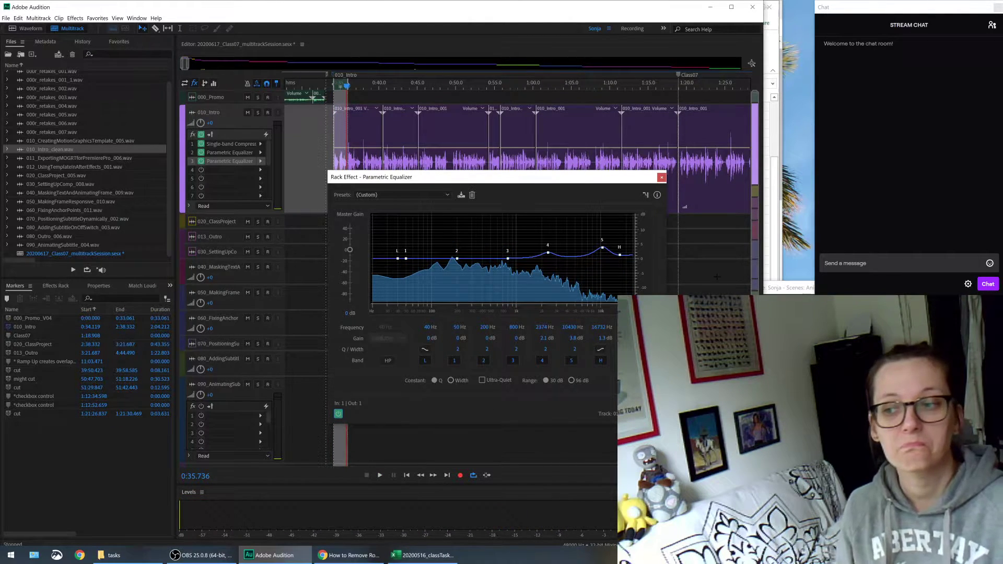
click(661, 178)
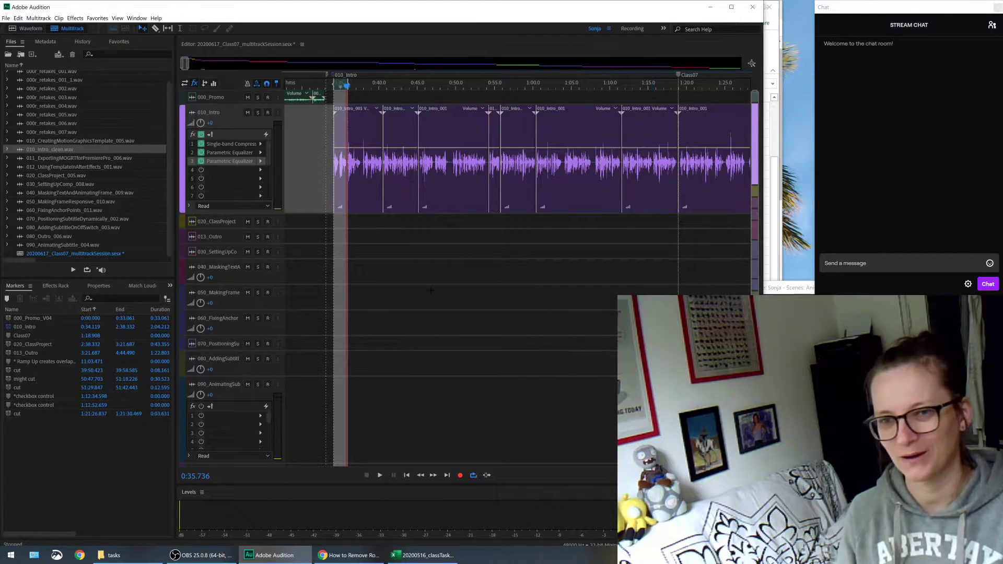
Step: Save the 030_SettingUpComp track's effects rack as a preset under the existing personal class preset's name, overwriting the old version
click(400, 248)
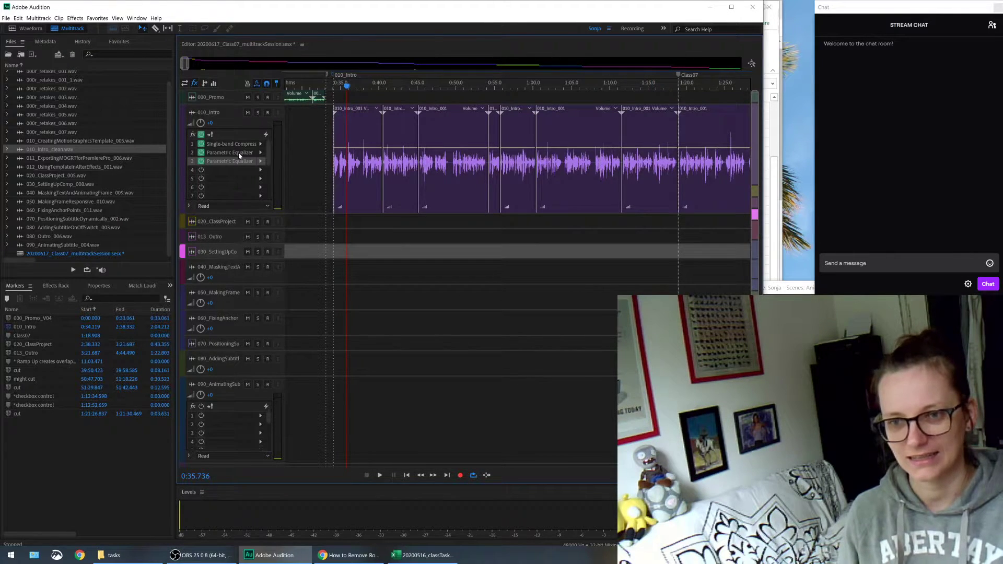
click(54, 286)
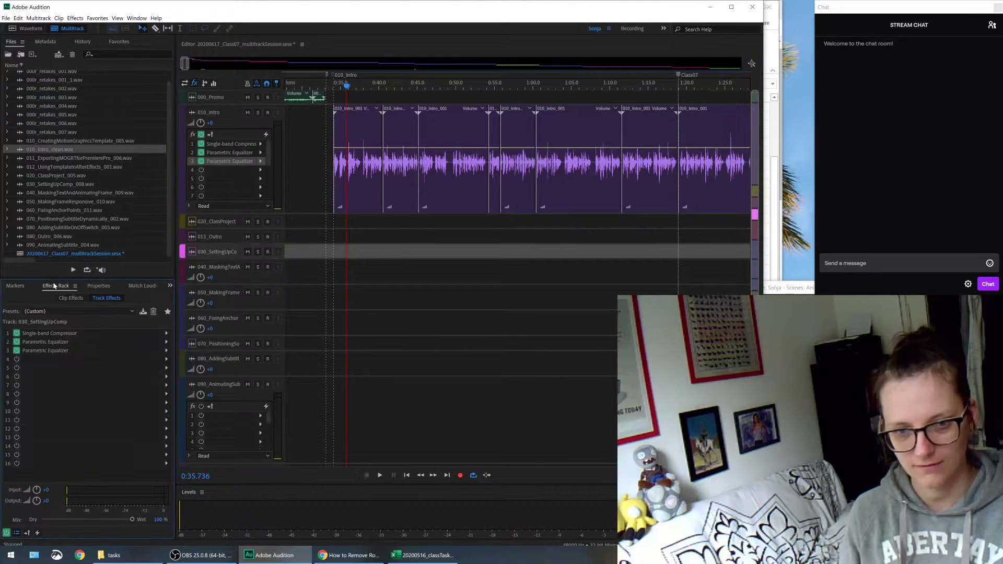
click(130, 312)
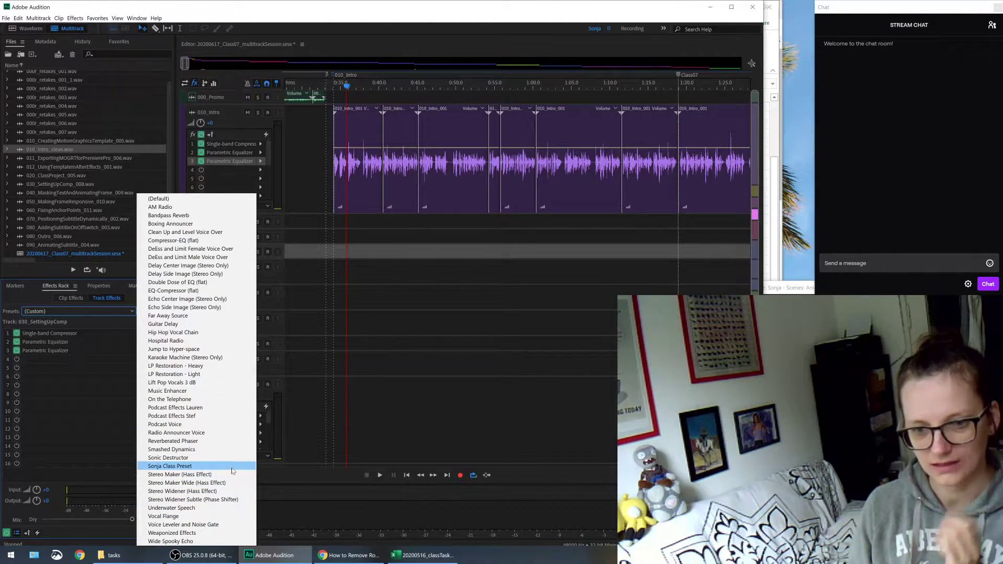
click(24, 301)
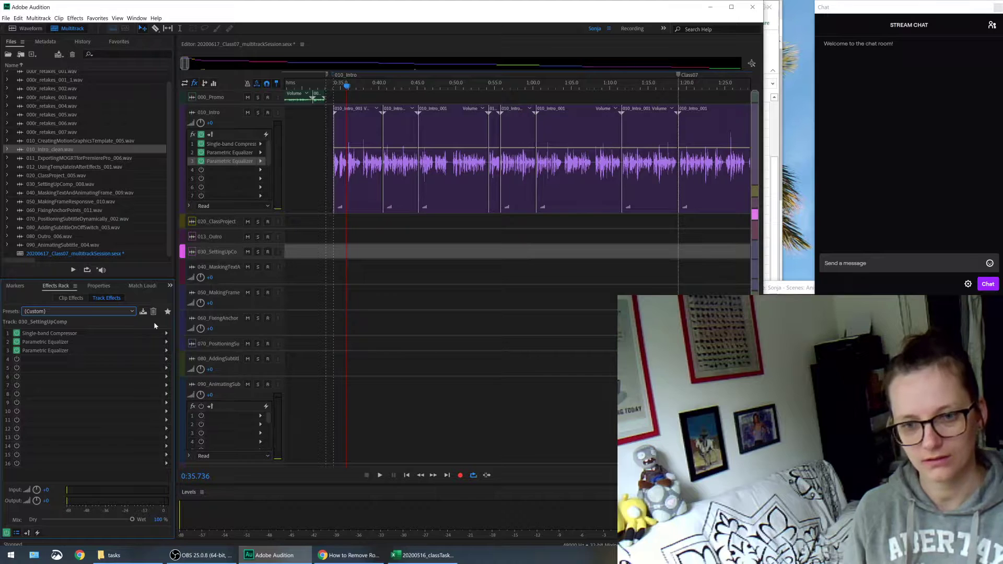
click(143, 312)
text(So)
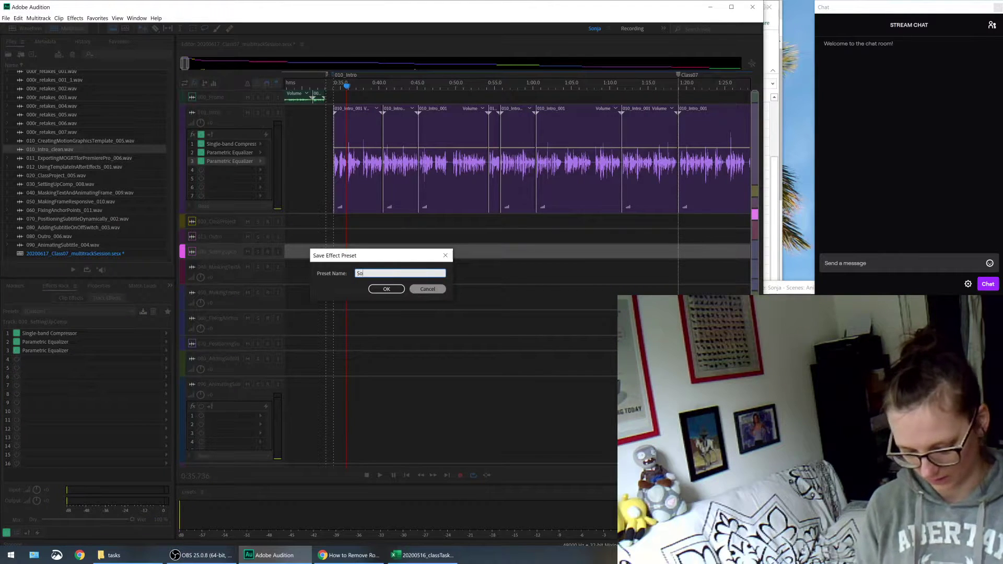
text(nja Cla)
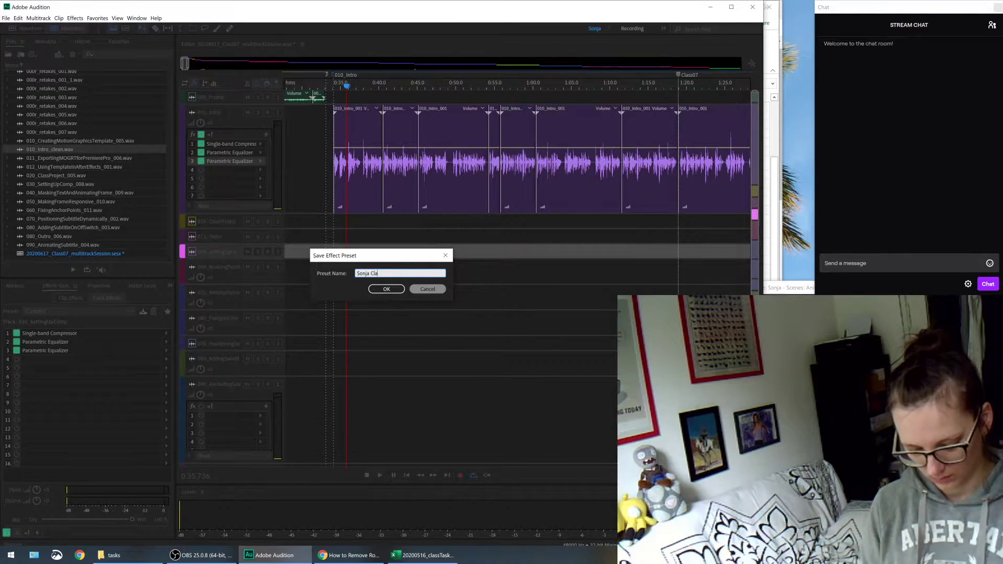
text(ss Preset)
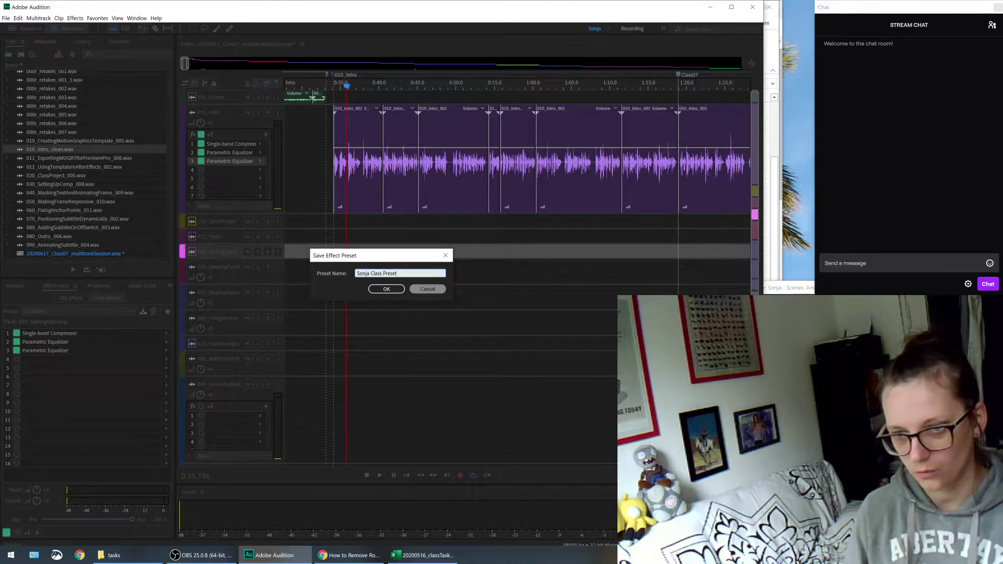
click(384, 288)
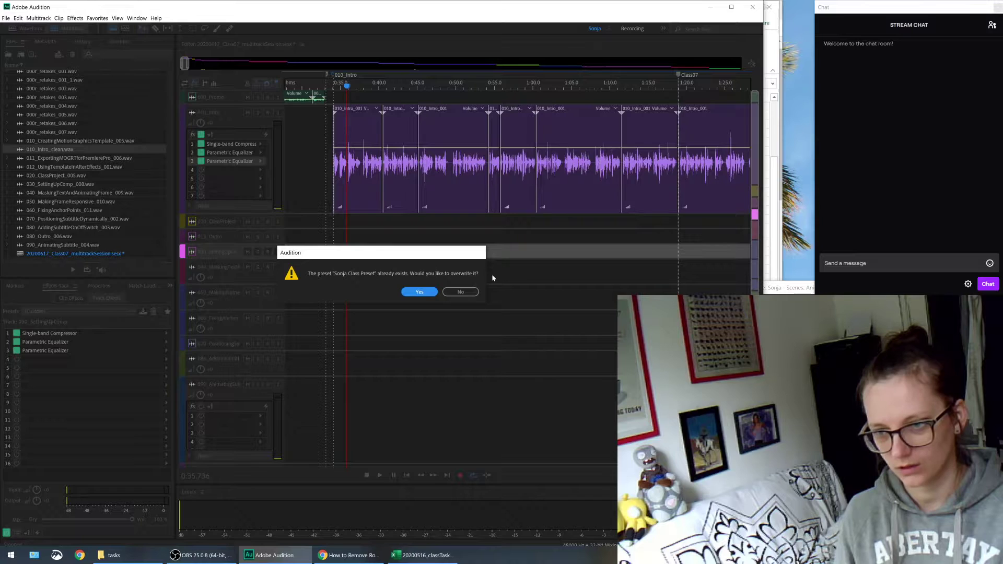
click(416, 292)
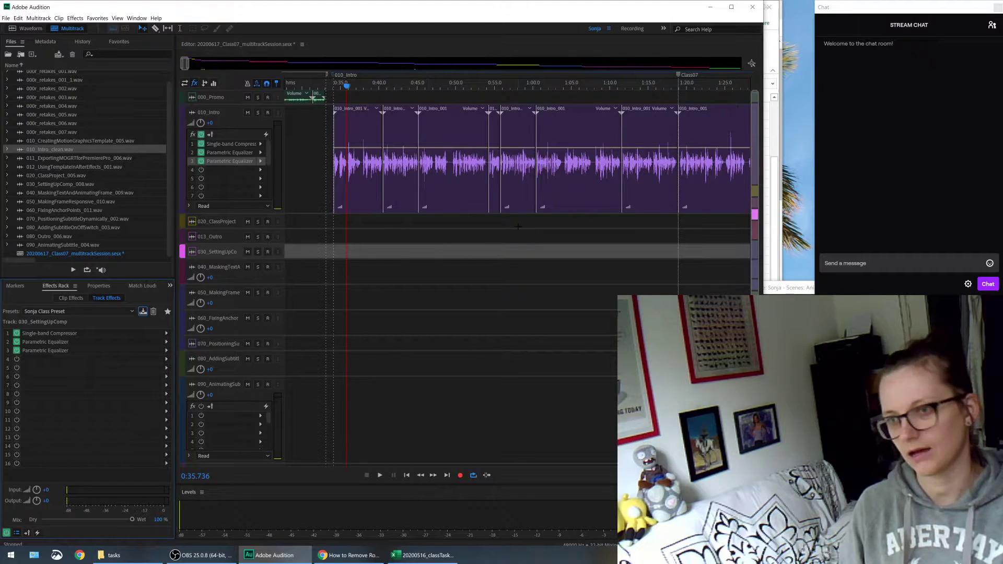
Step: Enlarge the 020_ClassProject track to show its effect slots and apply the saved personal class preset to it
scroll(225, 196, down, 1)
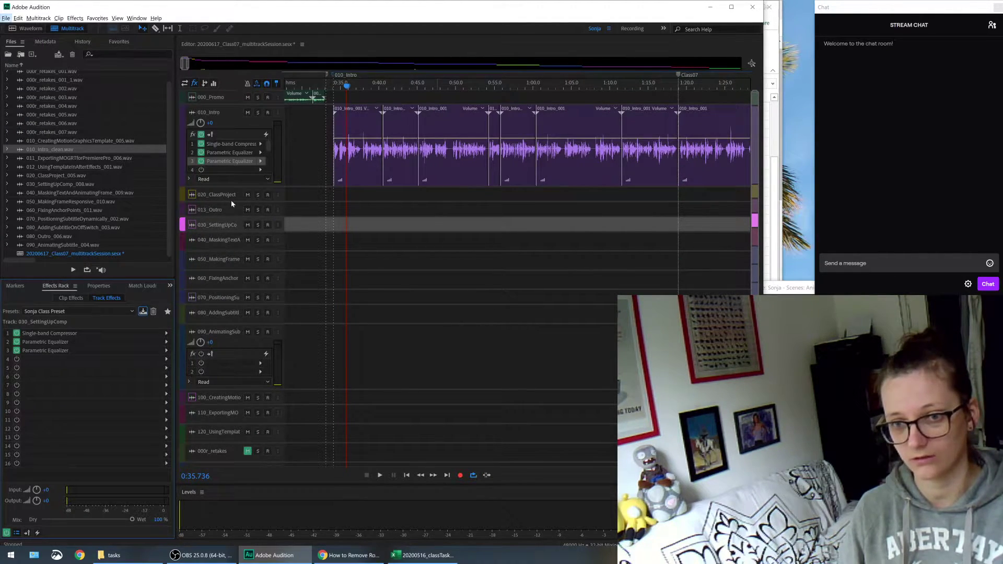
drag(222, 203, 222, 313)
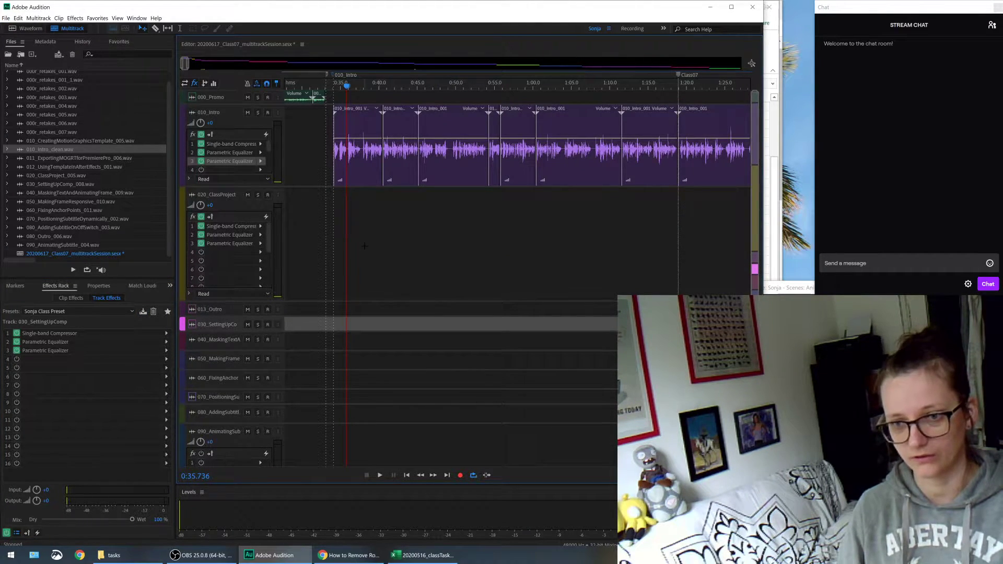
click(284, 287)
click(61, 313)
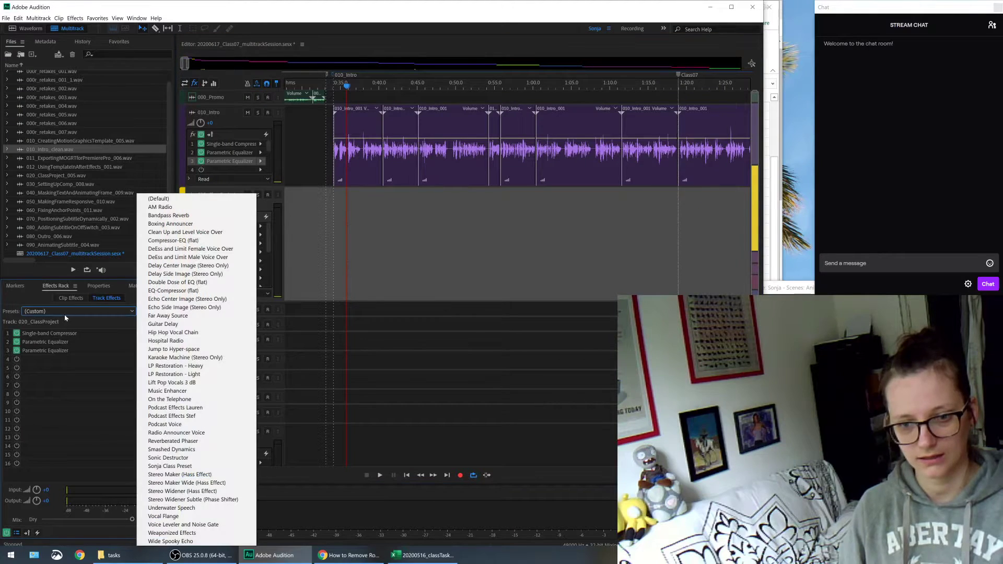
click(191, 467)
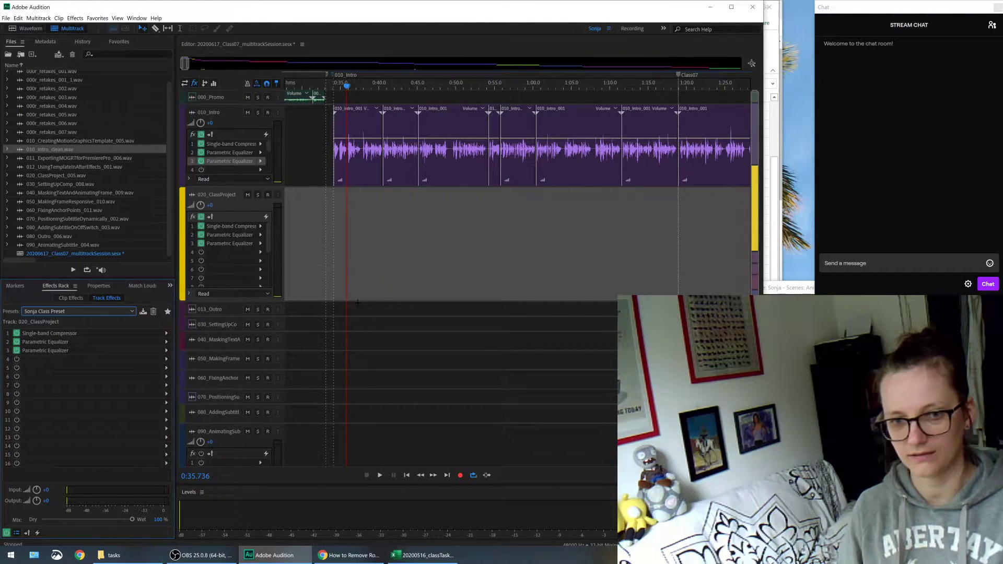
Step: Try the Boxing Announcer rack preset on the 020_ClassProject track, dismiss the alert, and switch back to the personal class preset
click(112, 312)
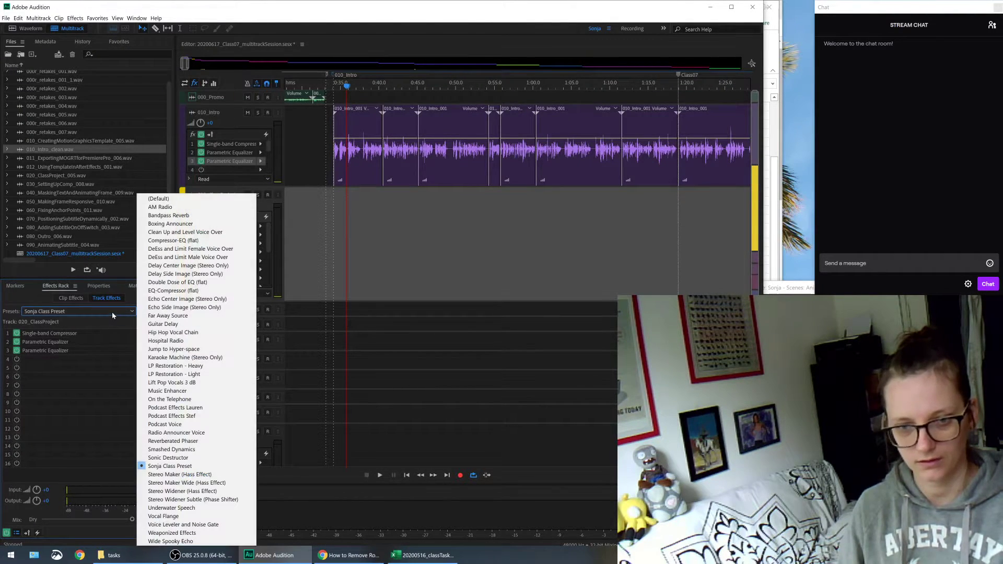
click(202, 224)
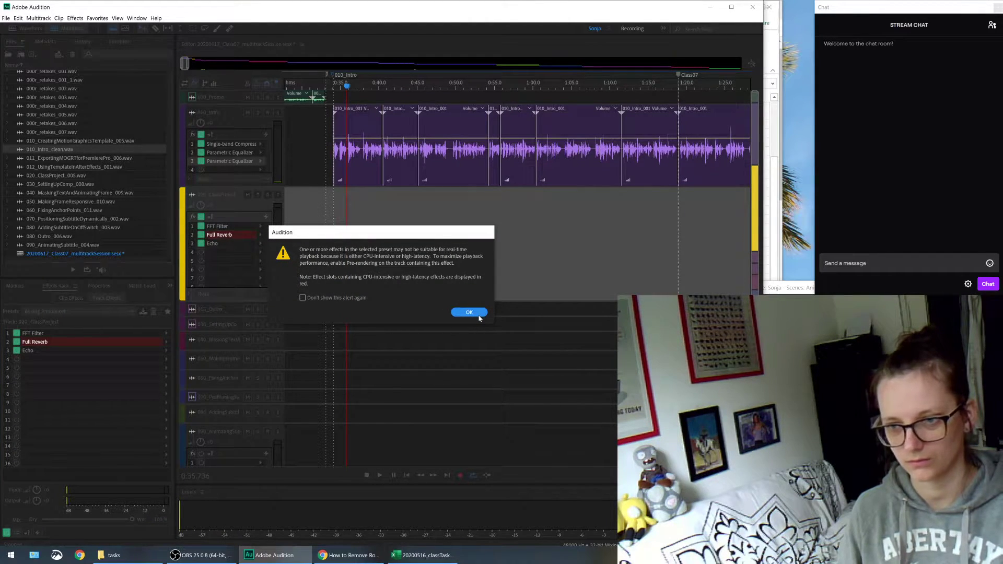
click(478, 317)
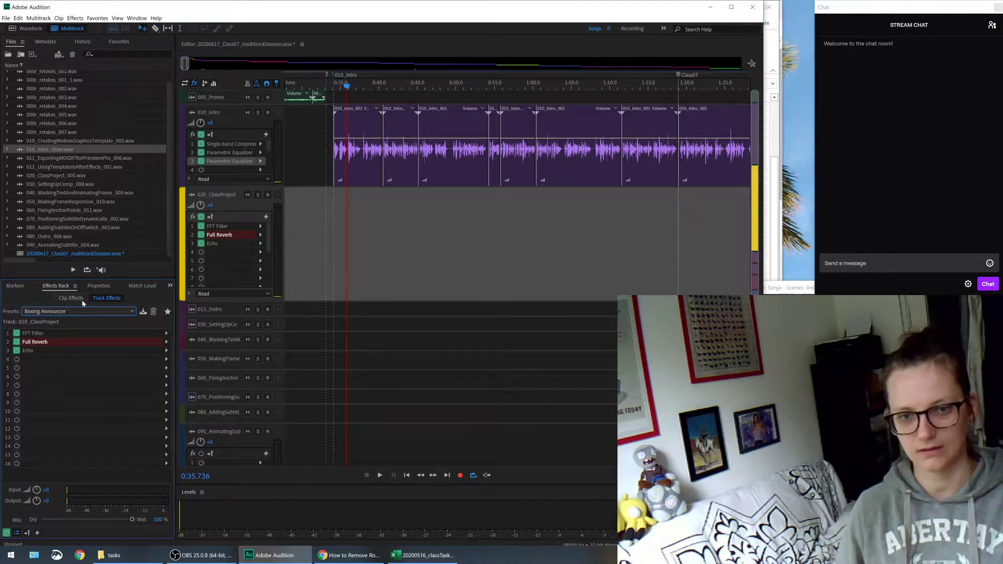
click(102, 311)
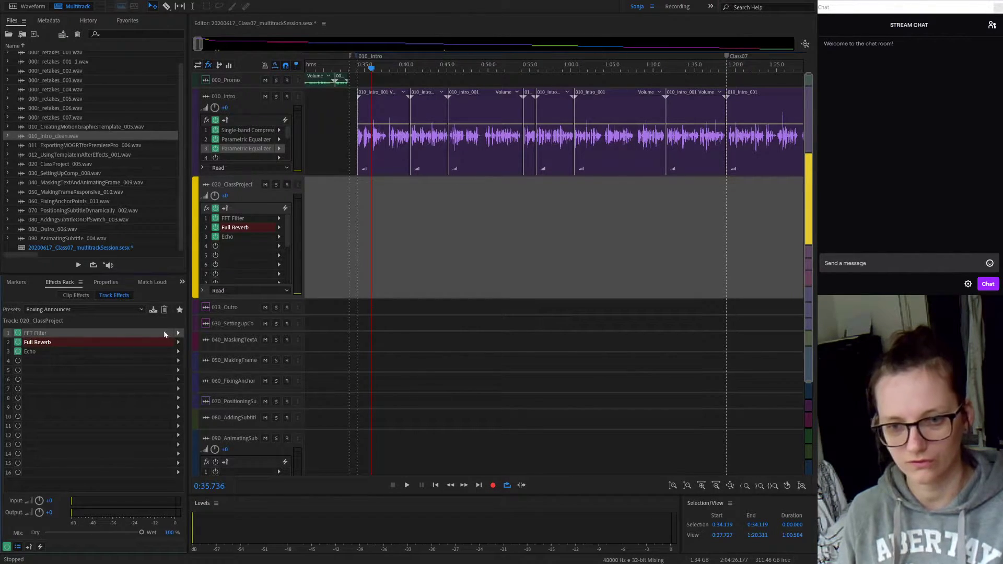
click(125, 309)
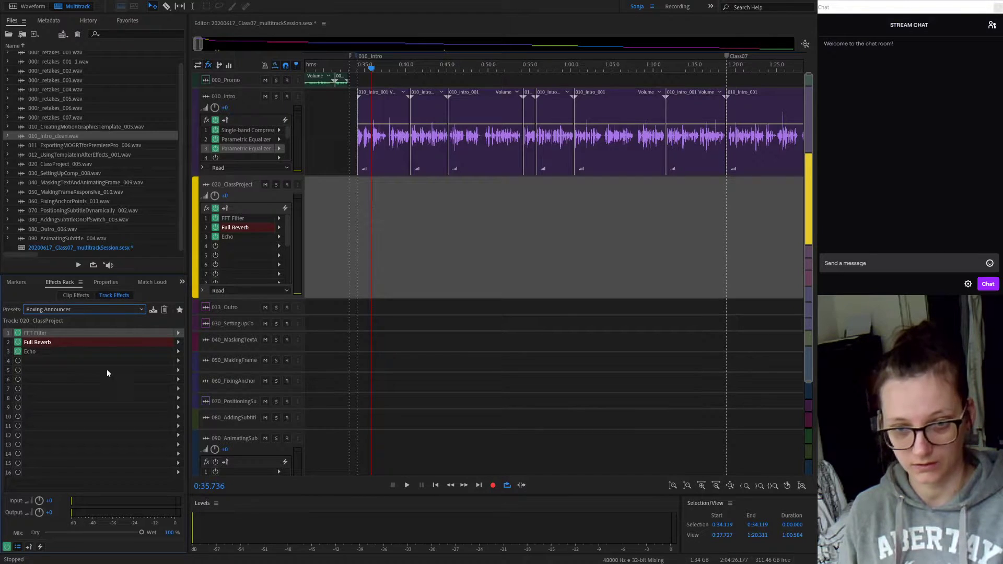
click(210, 477)
click(387, 222)
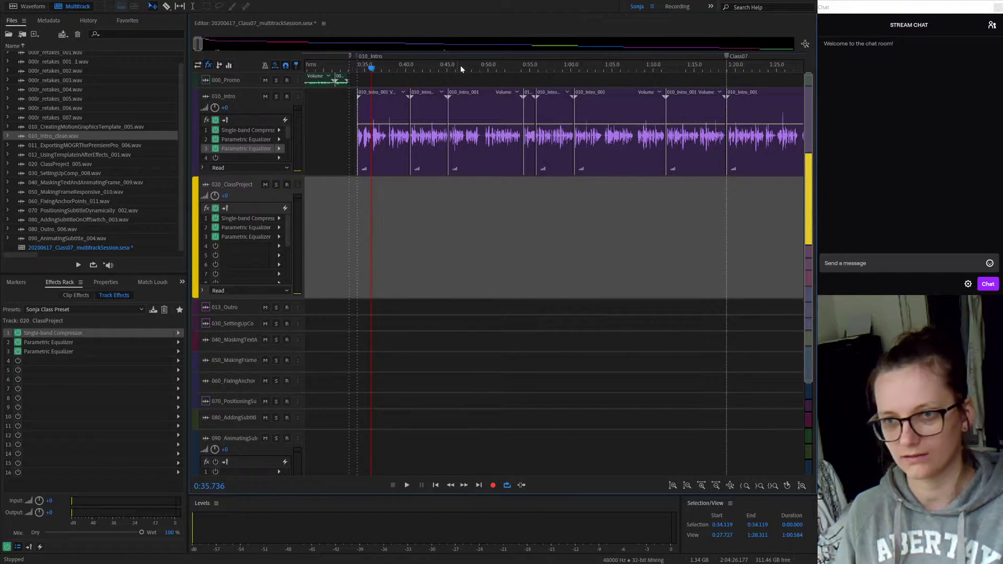
Step: Find the first clip on the 020_ClassProject track and open its source recording for waveform editing
drag(598, 65, 521, 70)
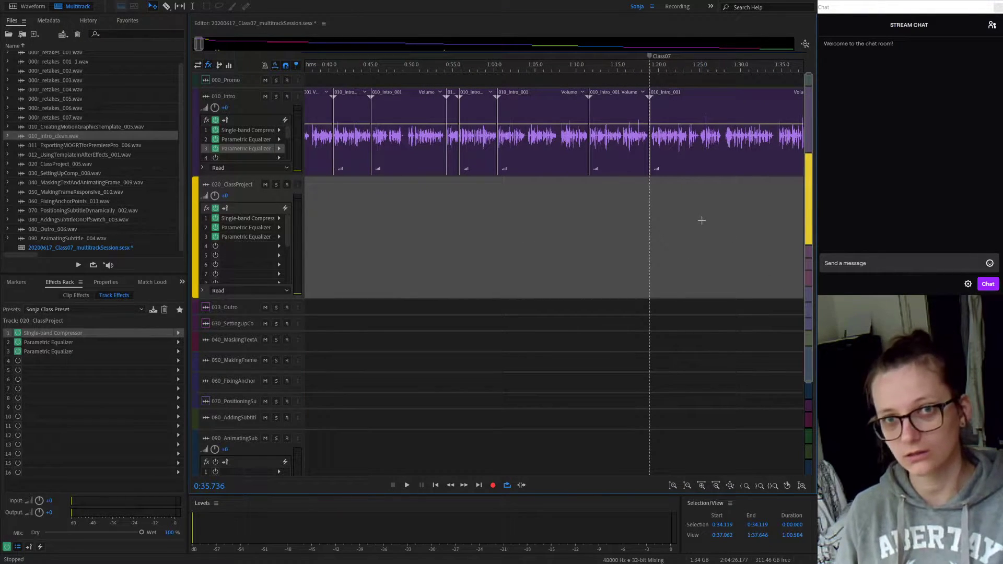
drag(734, 64, 437, 63)
scroll(677, 230, down, 3)
scroll(677, 230, up, 3)
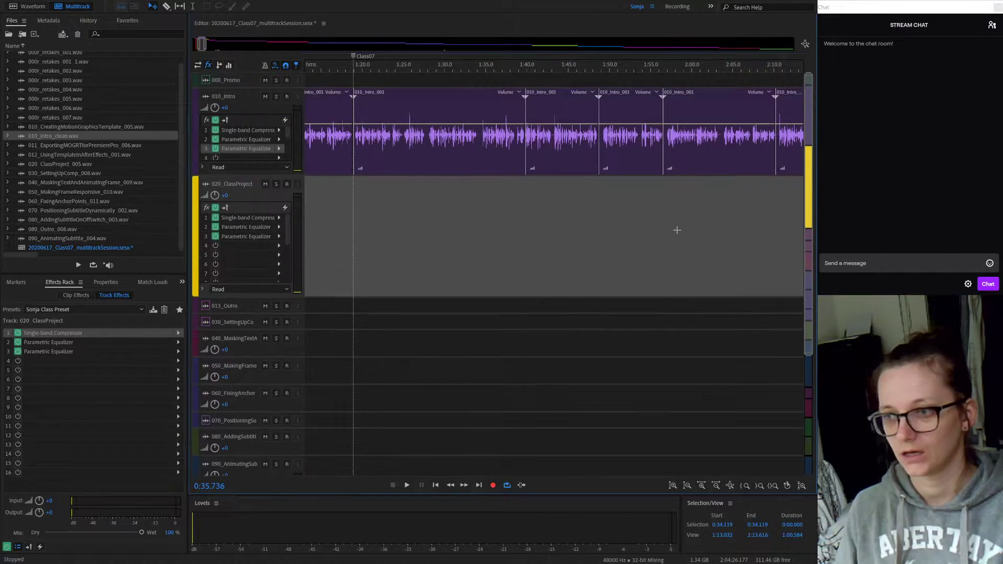
scroll(718, 271, down, 6)
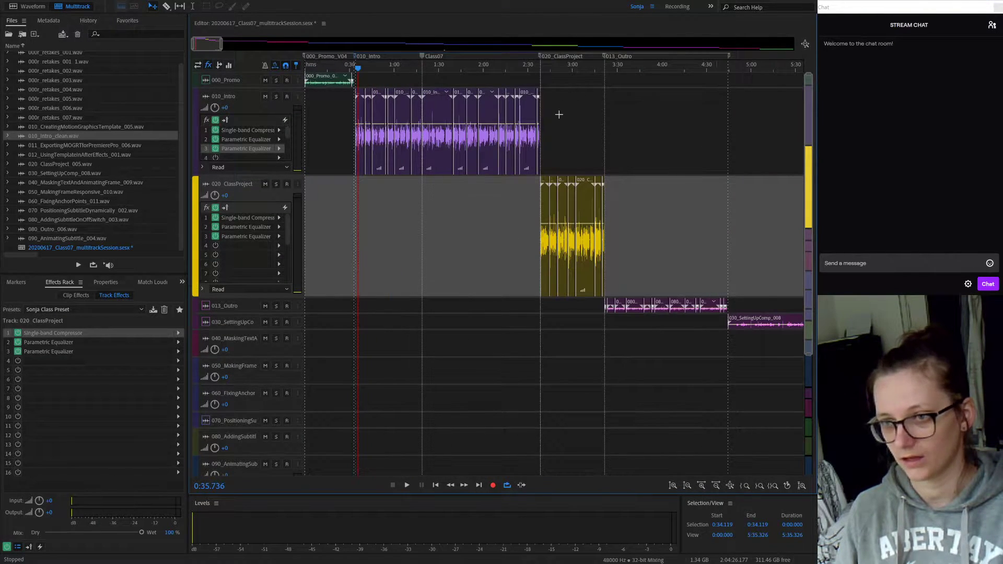
scroll(562, 123, up, 5)
scroll(563, 124, up, 2)
scroll(559, 123, down, 1)
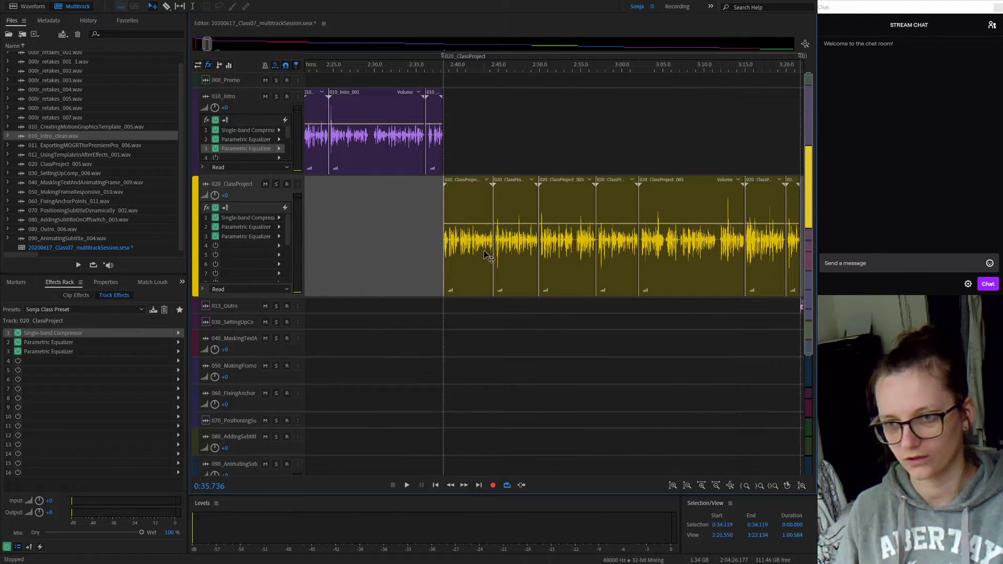
double_click(473, 214)
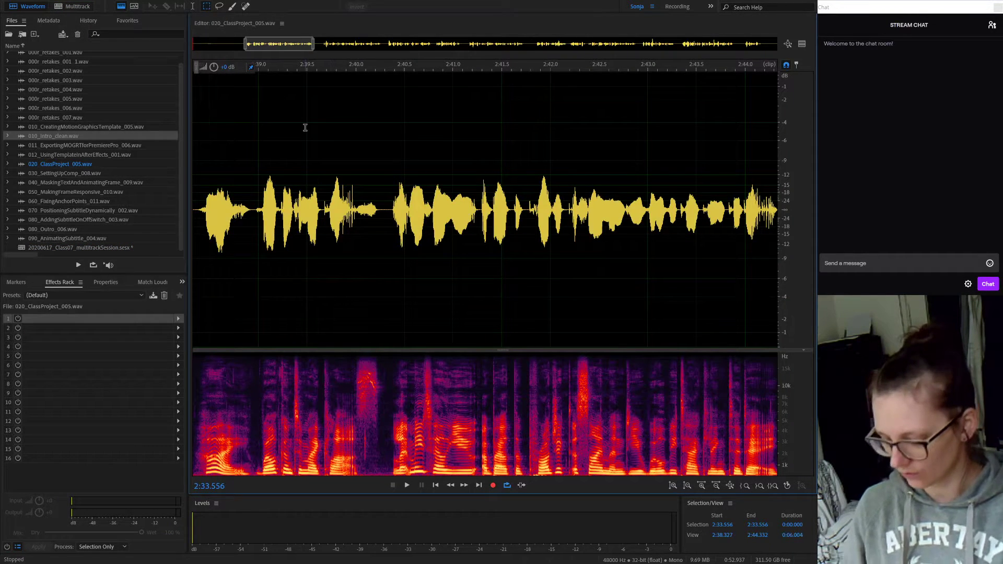
Step: Listen repeatedly to the opening seconds of 020_ClassProject_005.wav before the speech to judge the background noise
key(Home)
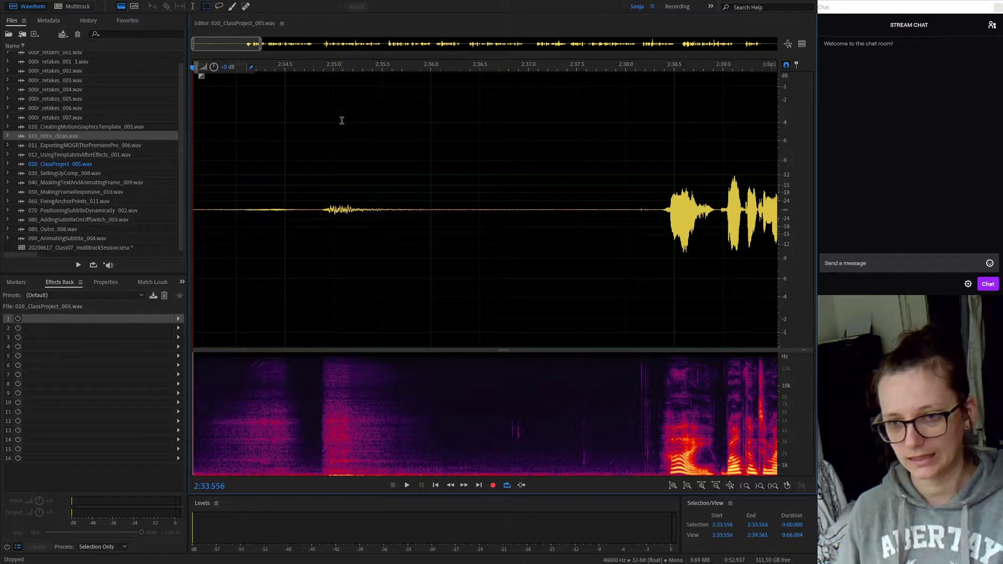
scroll(457, 244, down, 2)
click(289, 236)
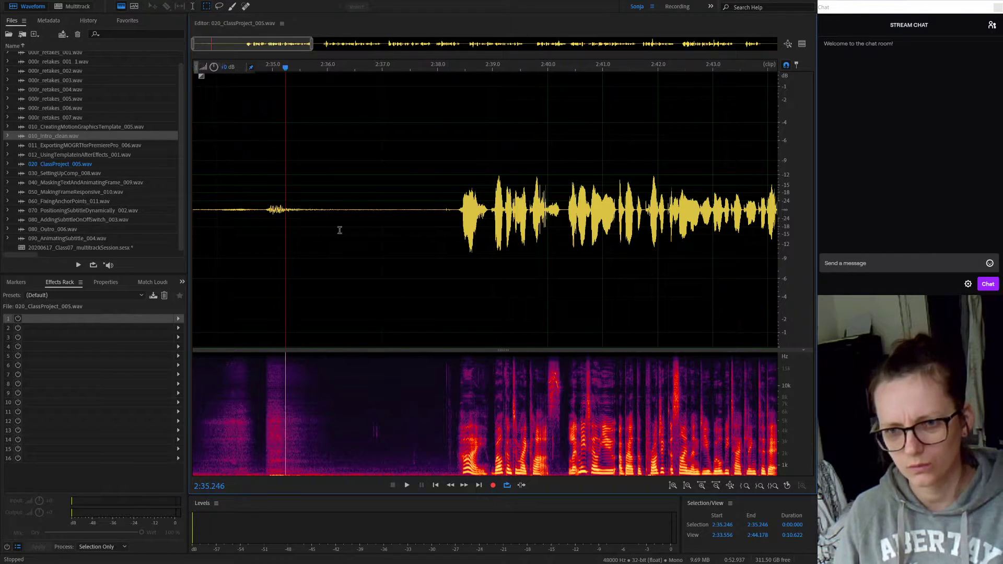
click(195, 225)
key(space)
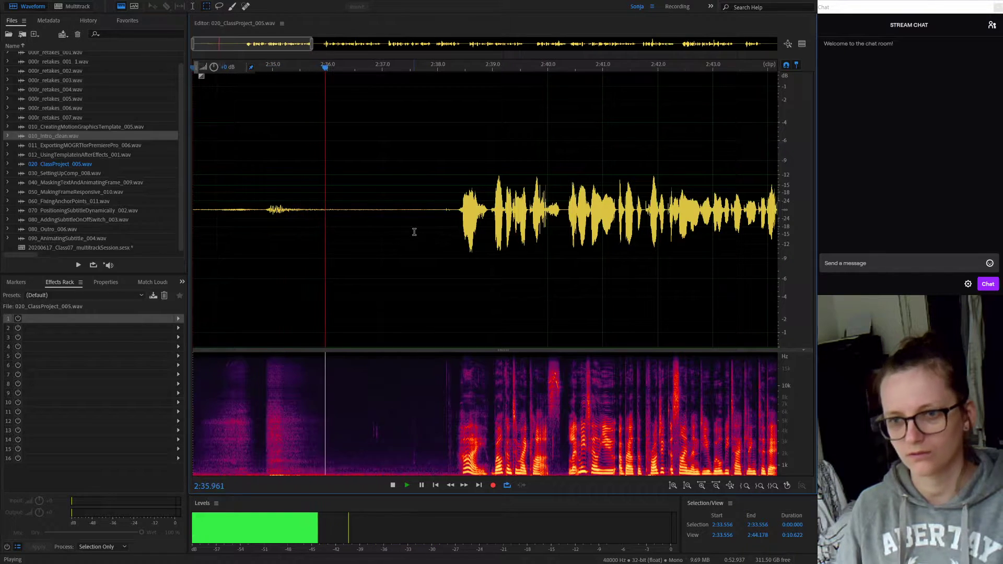
key(space)
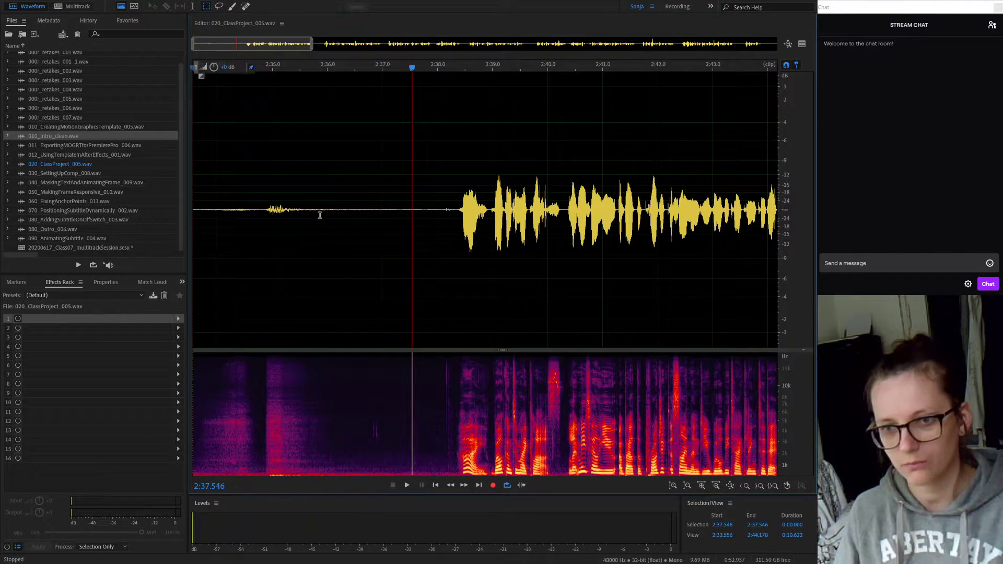
click(243, 206)
key(space)
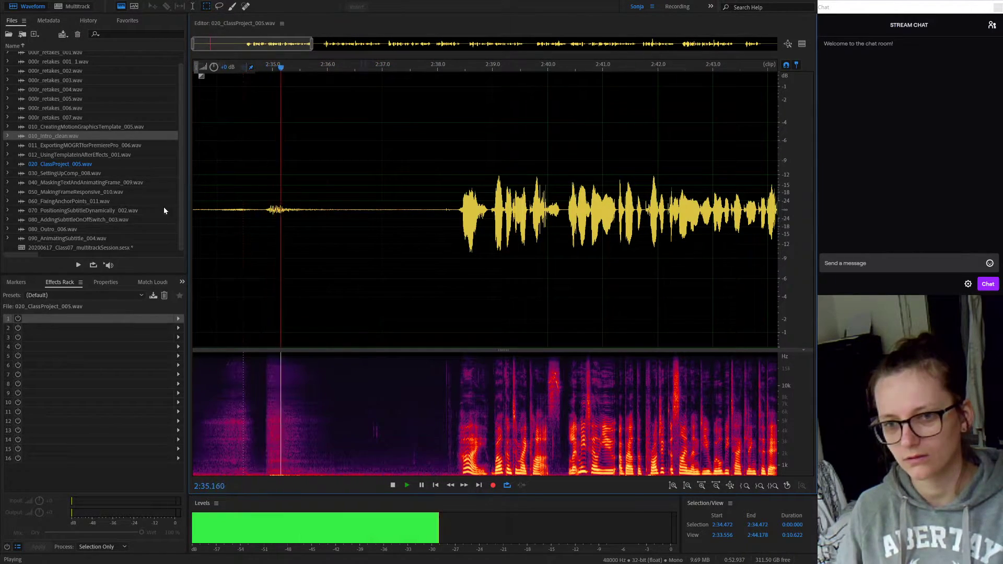
key(space)
click(199, 203)
key(space)
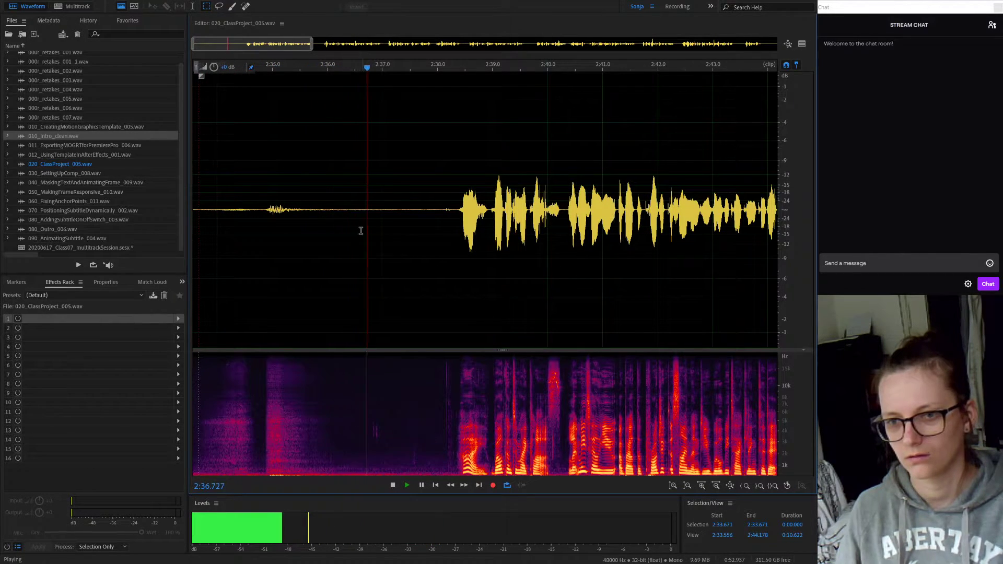
key(space)
Step: Capture a noise print from the quiet passage between 2:36.000 and 2:38.128 and apply noise reduction to the whole file
drag(329, 208, 444, 241)
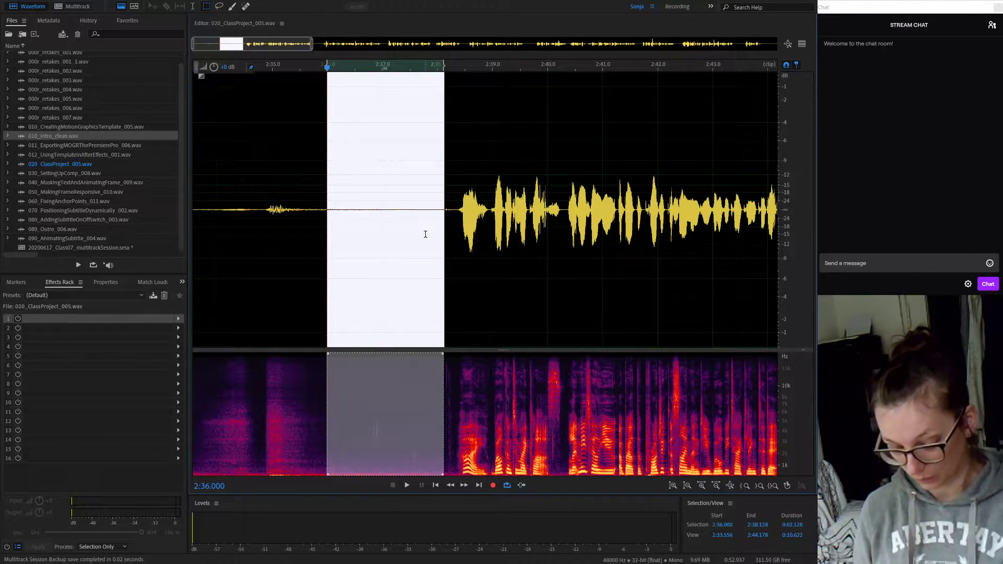
key(shift+p)
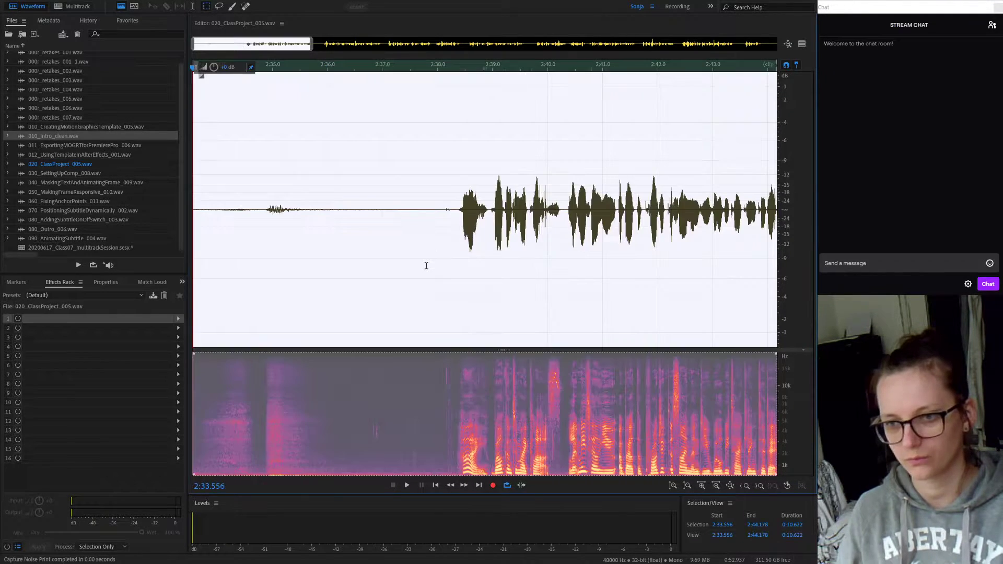
key(ctrl+a)
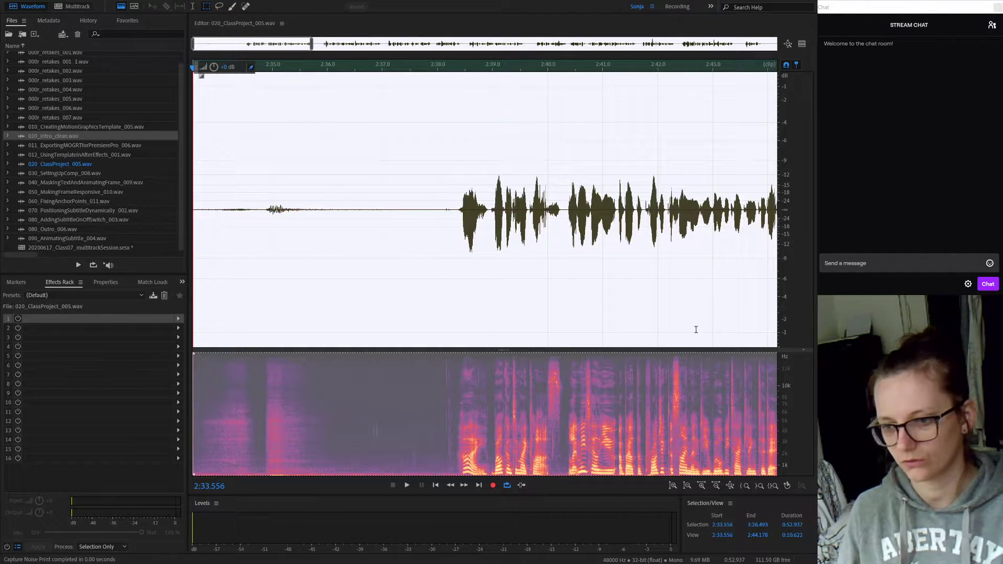
click(553, 455)
Step: Play the quiet lead-in from about 2:36.5 and again from 2:34.0 to check the noise reduction
click(359, 299)
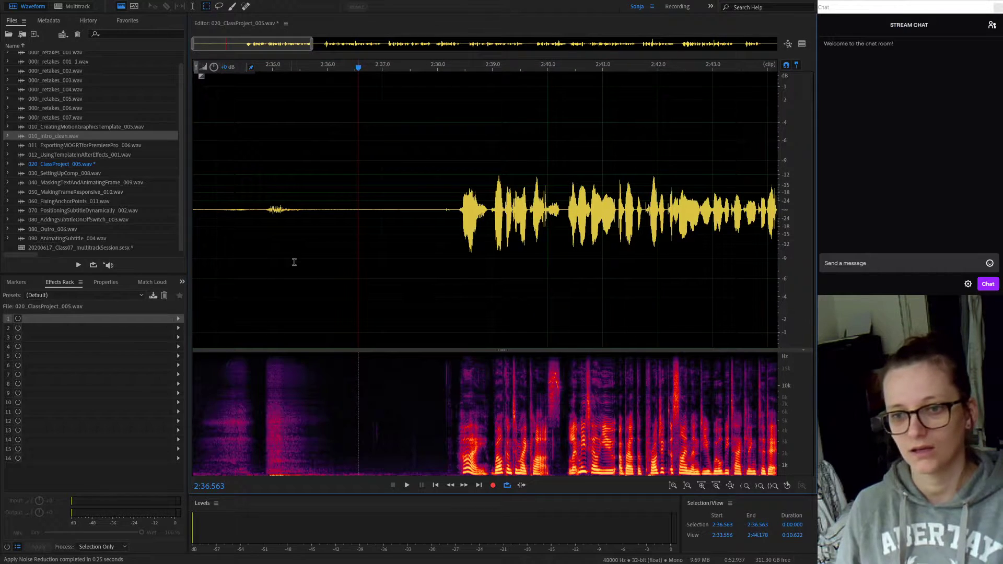
key(space)
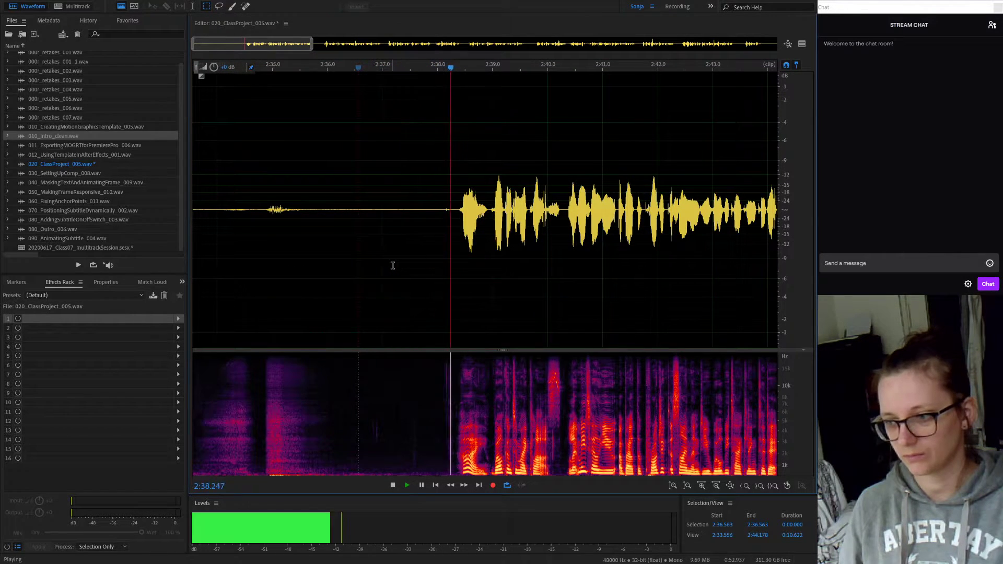
click(218, 188)
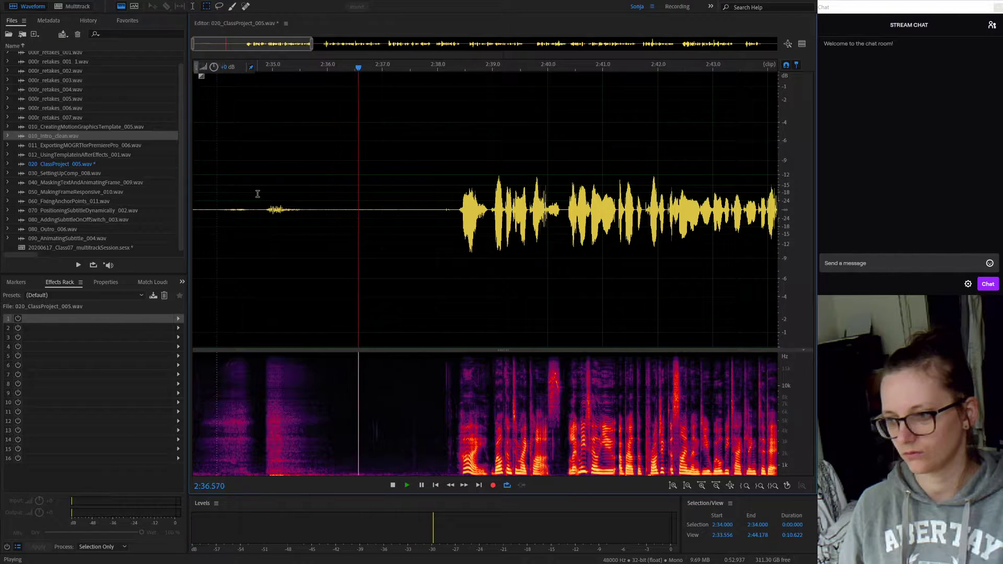
key(space)
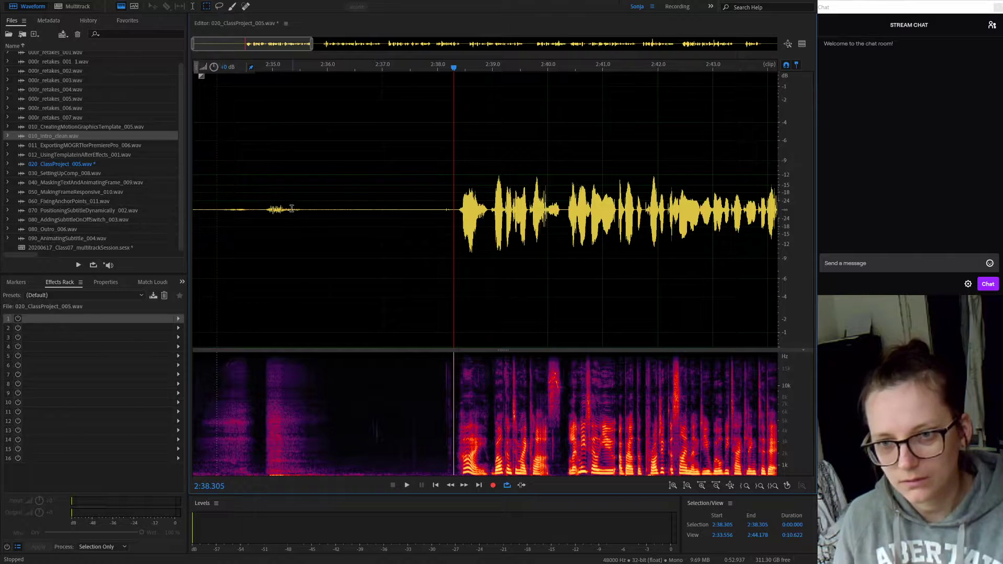
Step: Capture a second noise print from 2:35.362 to 2:36.456 and apply noise reduction again to the whole file
drag(293, 209, 353, 215)
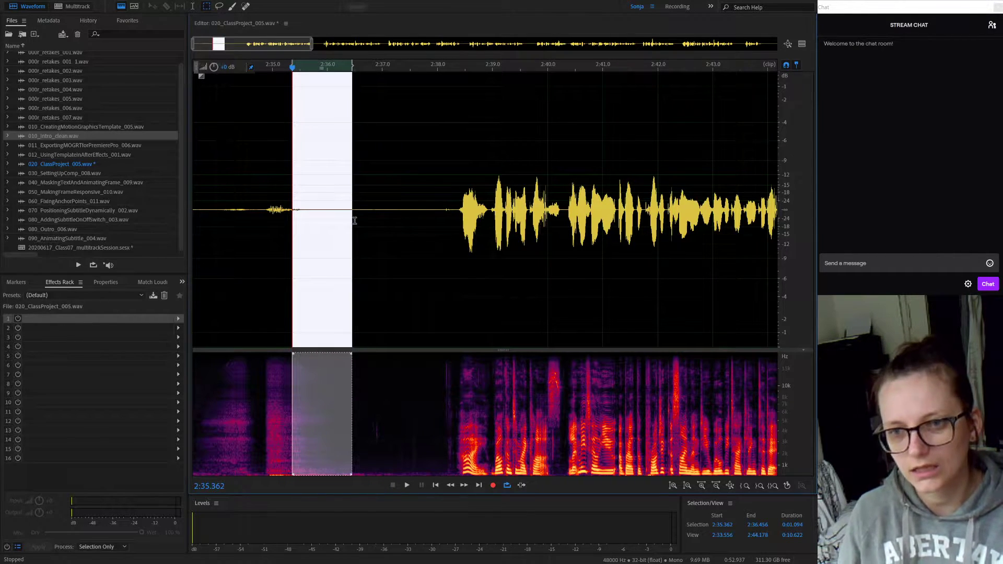
key(space)
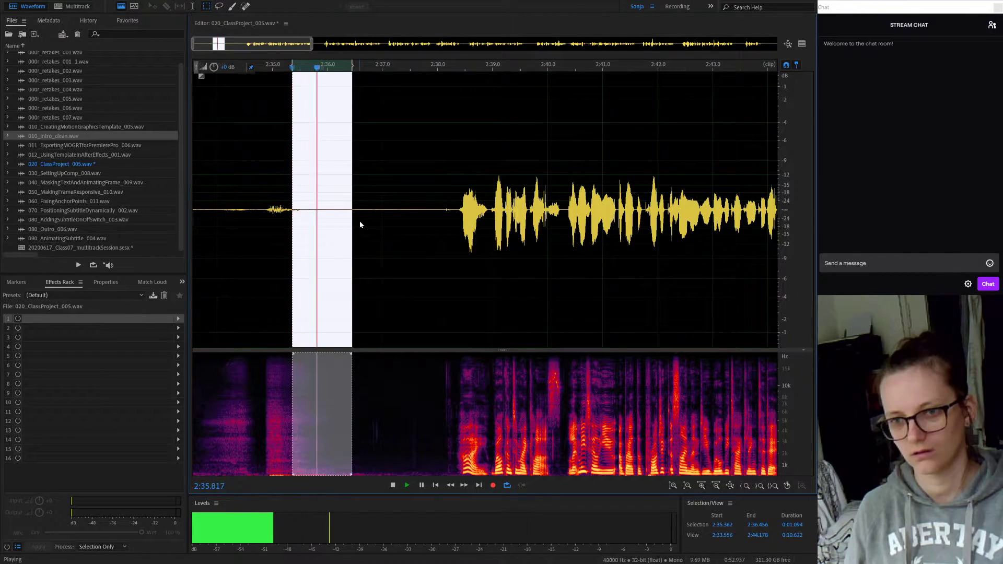
key(shift+p)
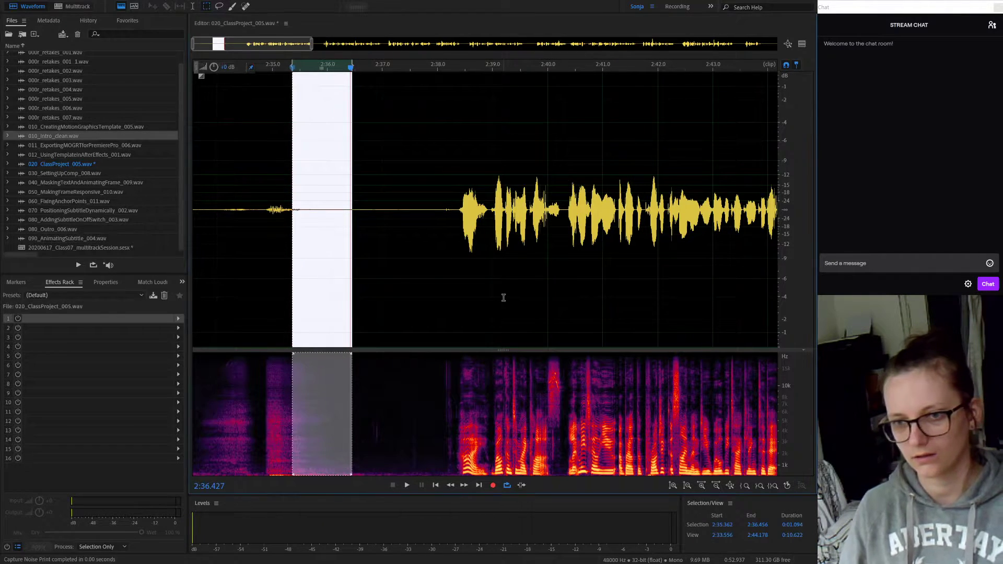
click(447, 287)
key(ctrl+a)
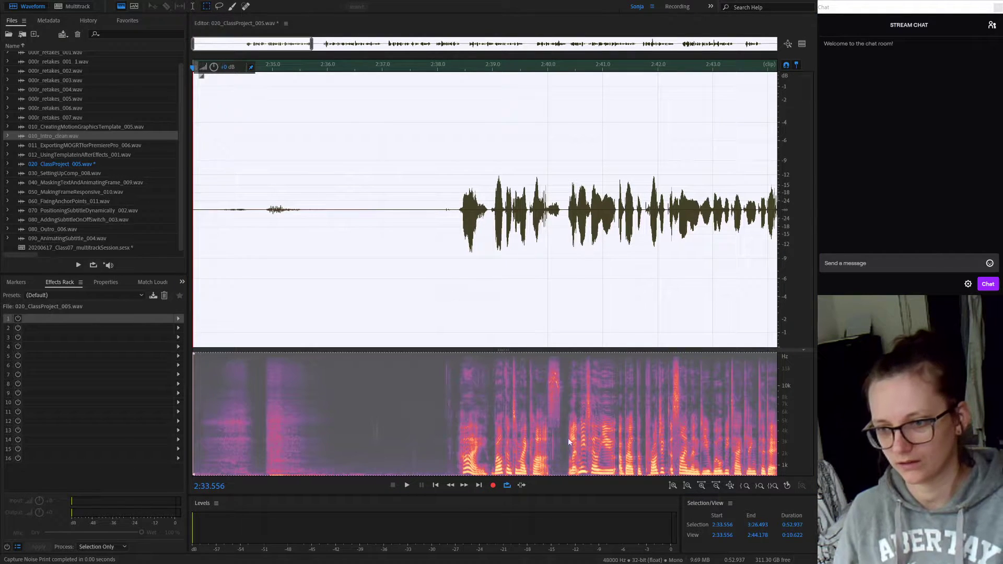
click(540, 456)
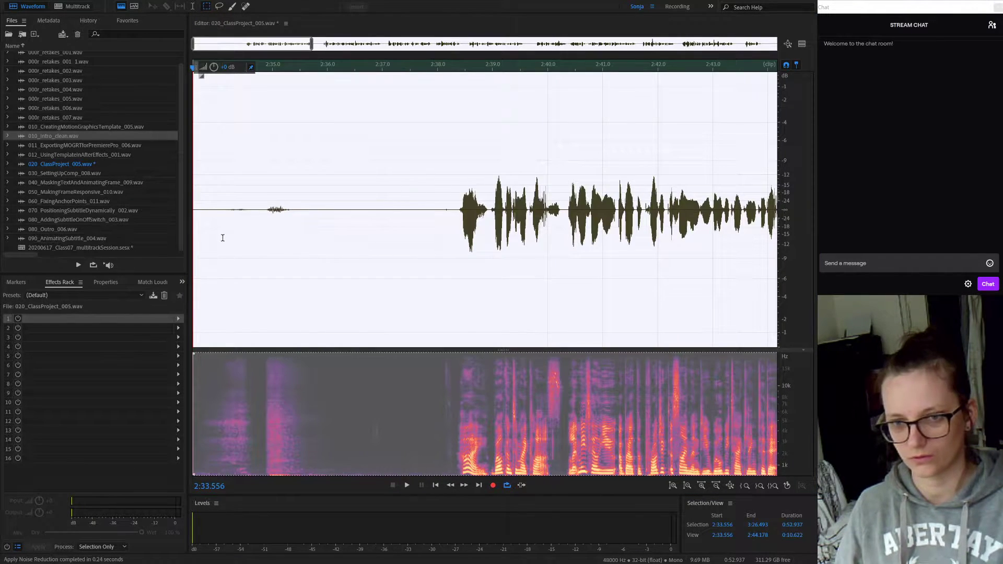
Step: Play the lead-in from 2:34.0 up to the first words to check the second noise reduction
click(216, 232)
key(space)
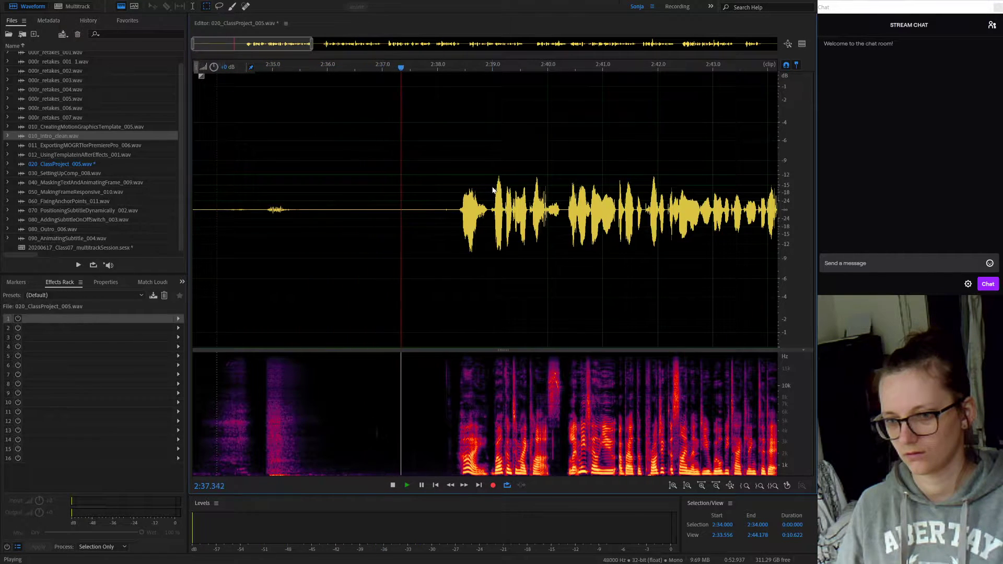
key(space)
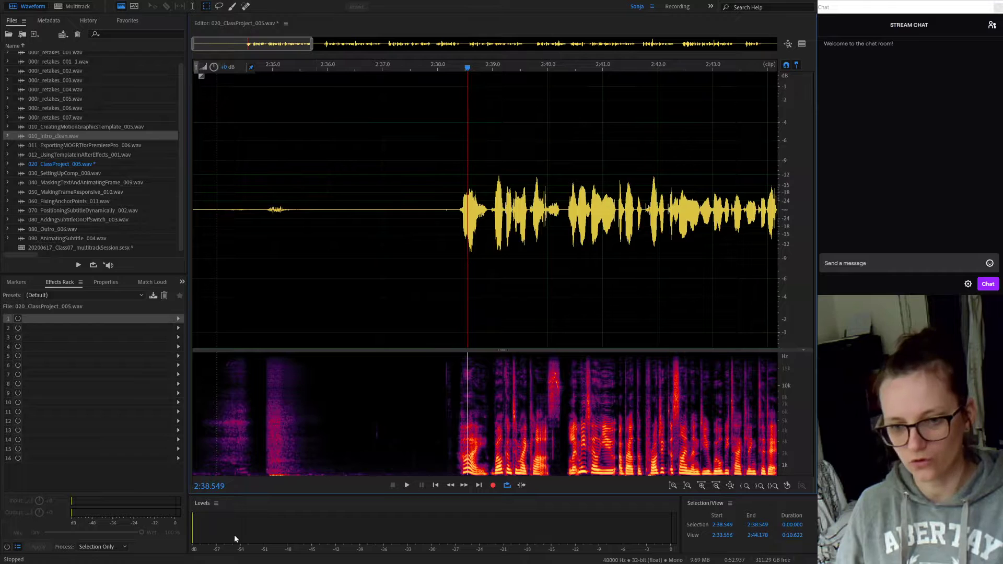
click(403, 191)
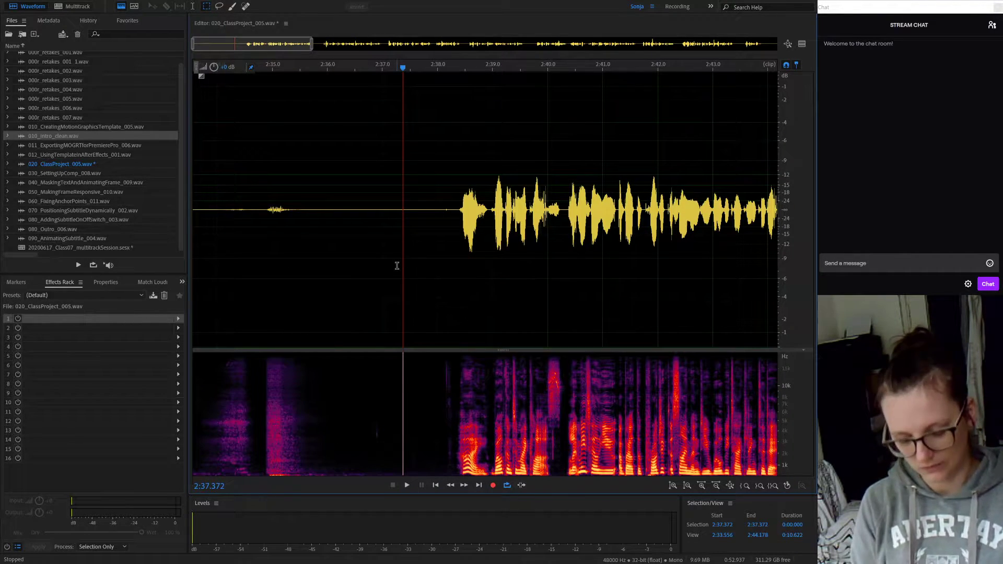
Step: Save the denoised recording as 020_ClassProject_clean.wav and return to the 20200617_Class07_multitrackSession session
key(ctrl+shift+s)
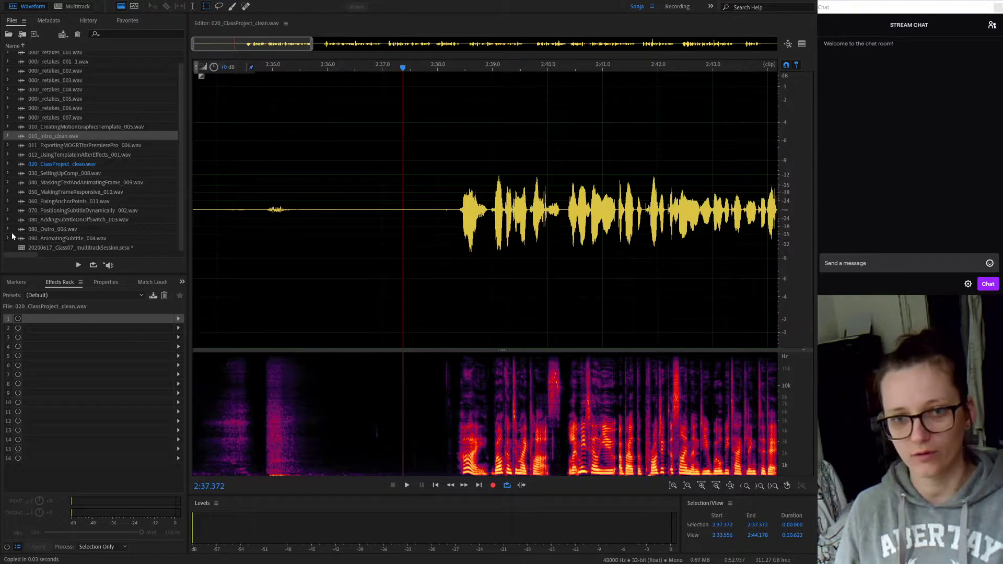
double_click(113, 248)
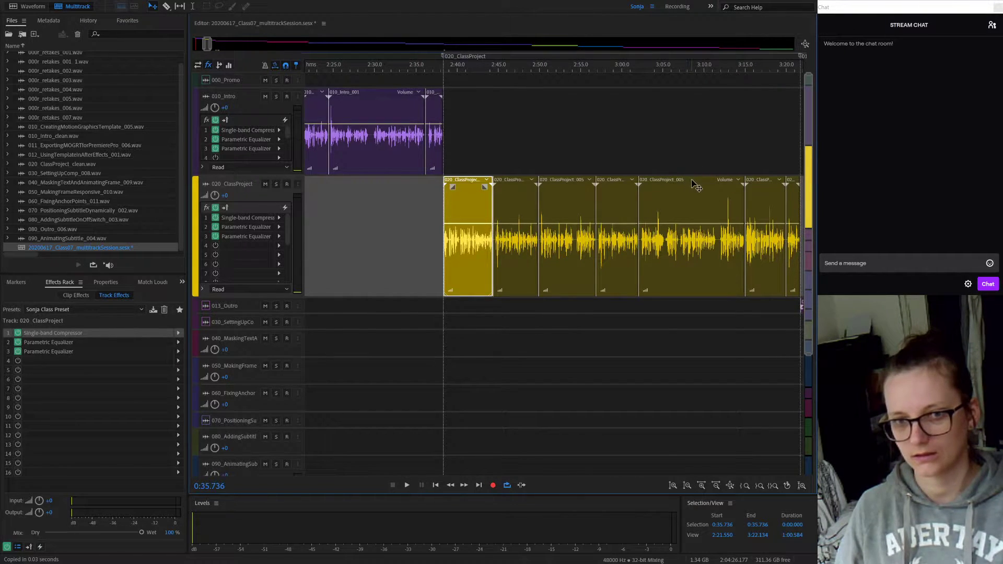
click(676, 184)
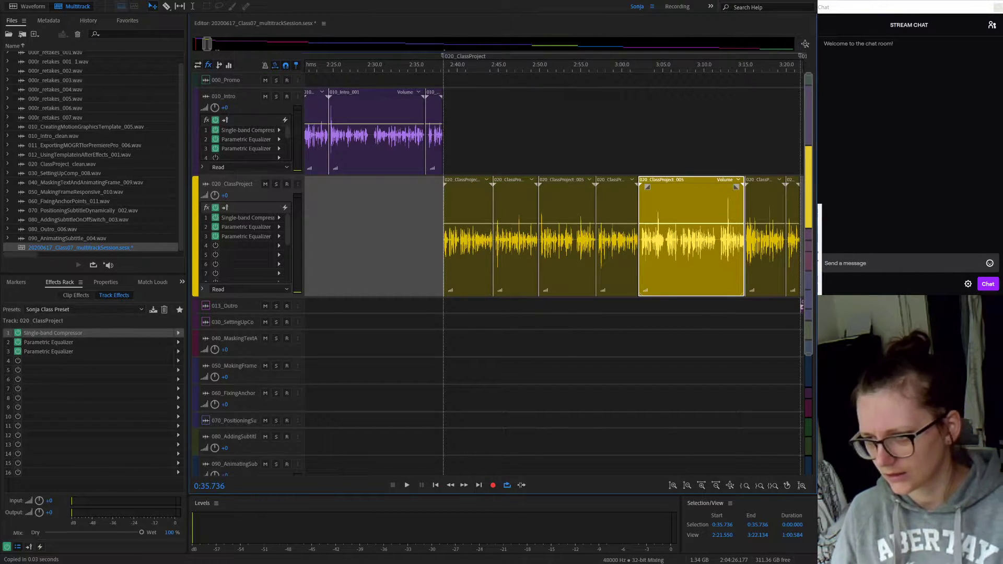
key(9)
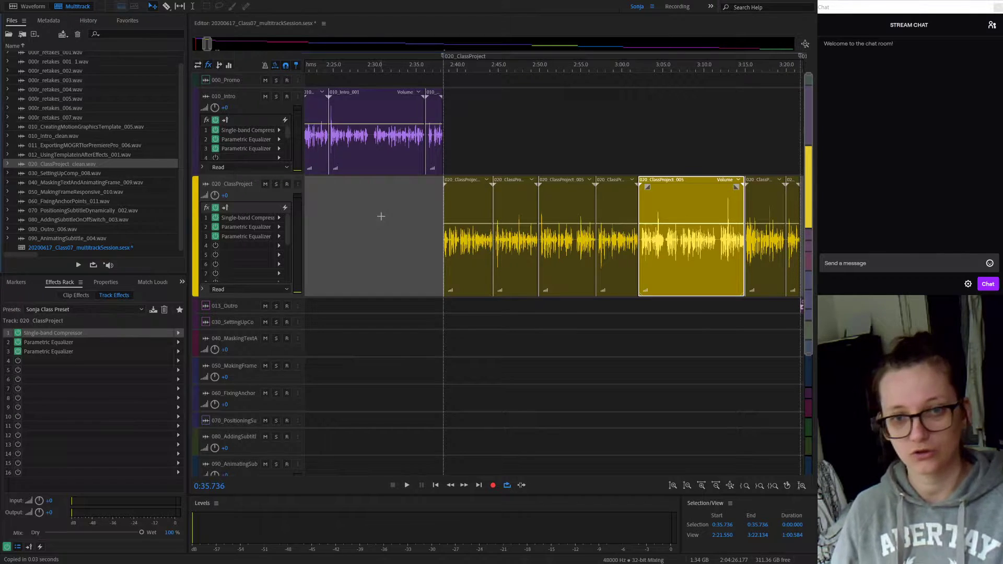
Step: Find the 013_Outro track's clips and open their source recording, 080_Outro_006.wav, for waveform editing
scroll(663, 336, down, 4)
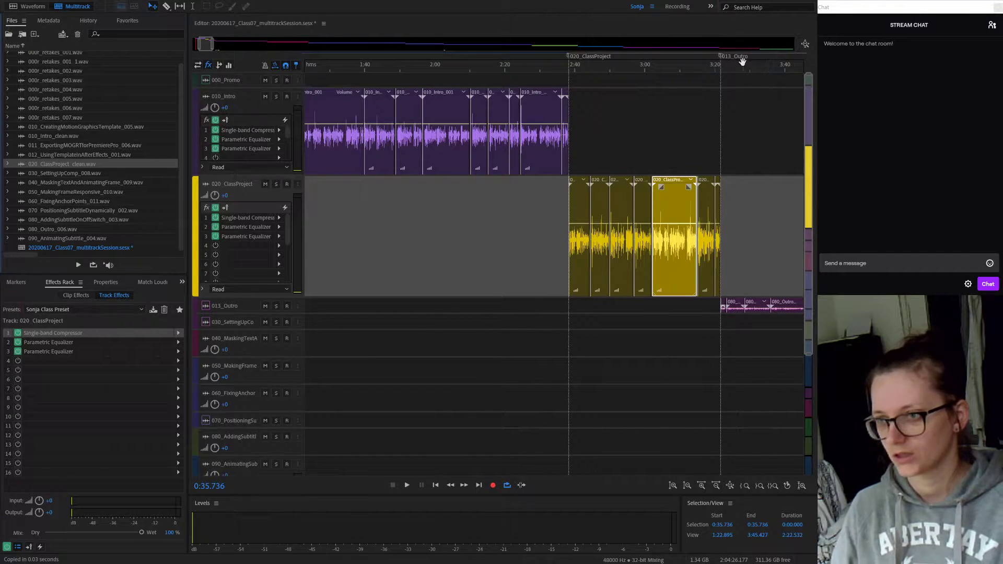
drag(780, 71, 465, 99)
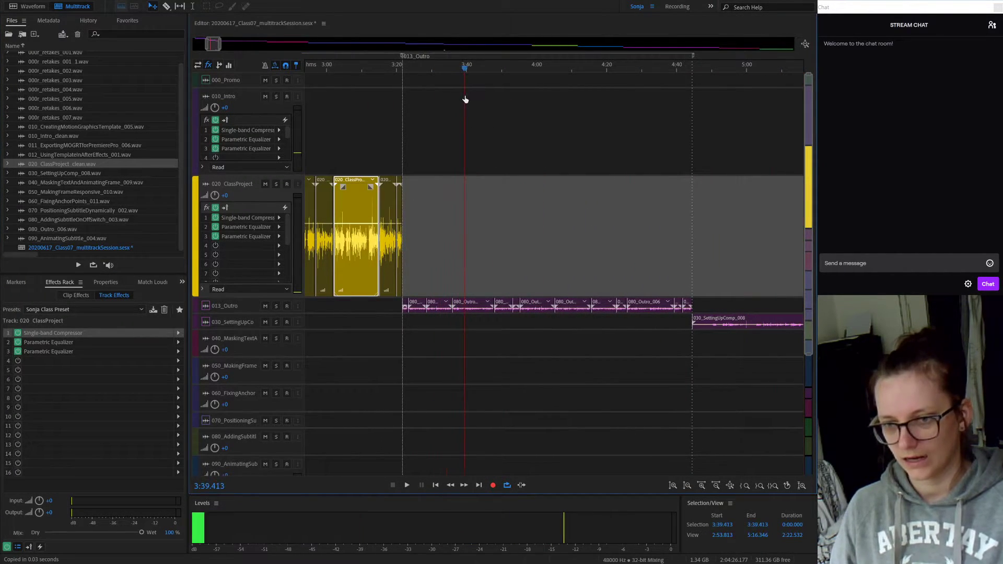
double_click(473, 306)
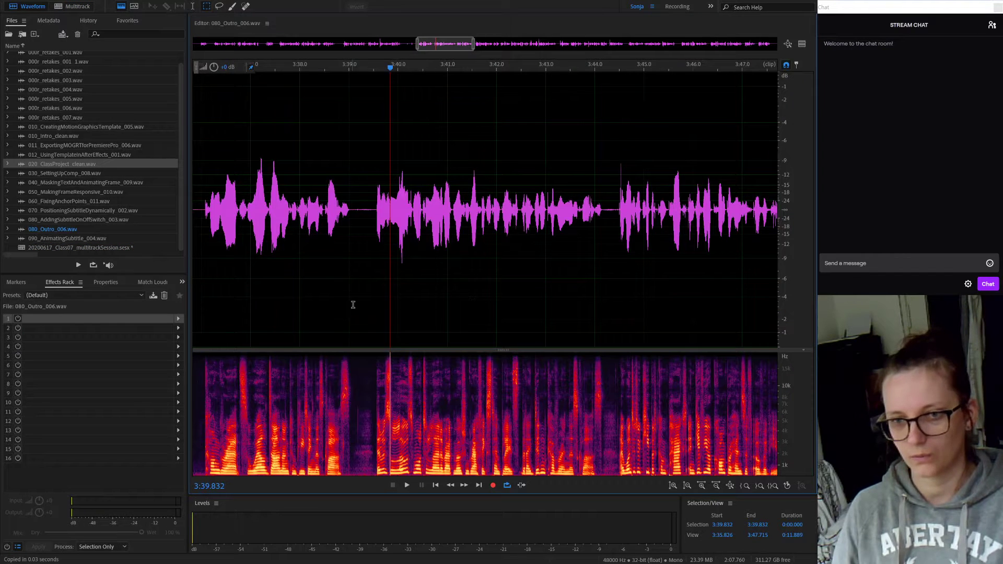
Step: Capture a noise print from the opening silence of 080_Outro_006.wav, 2:46.696 to 2:48.408, and apply noise reduction to the whole file
key(Home)
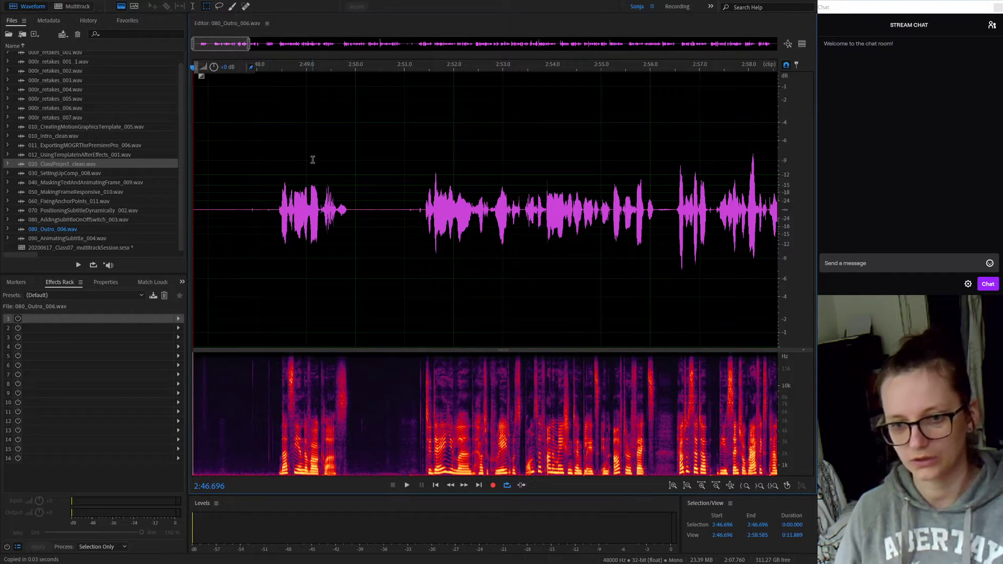
drag(277, 209, 173, 206)
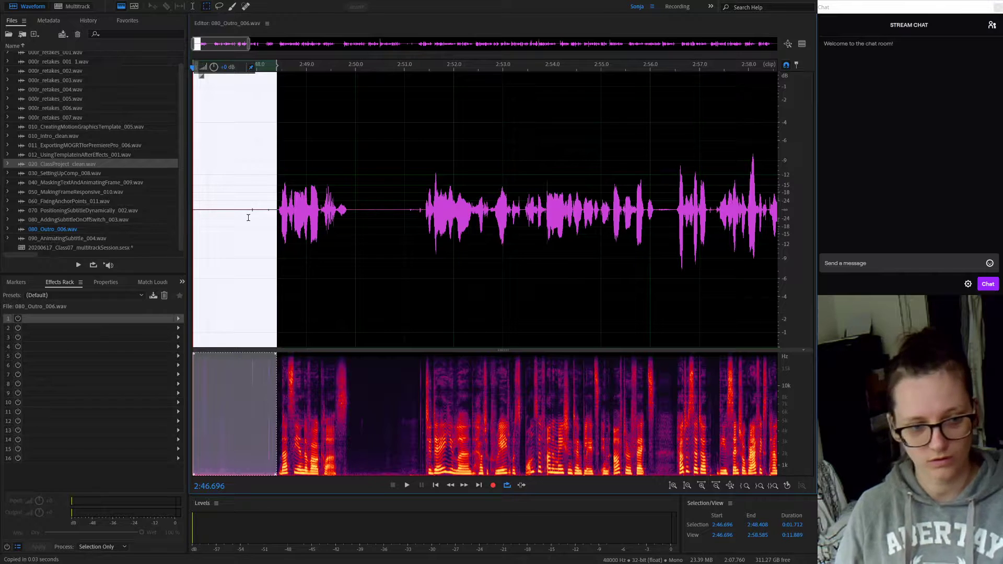
key(space)
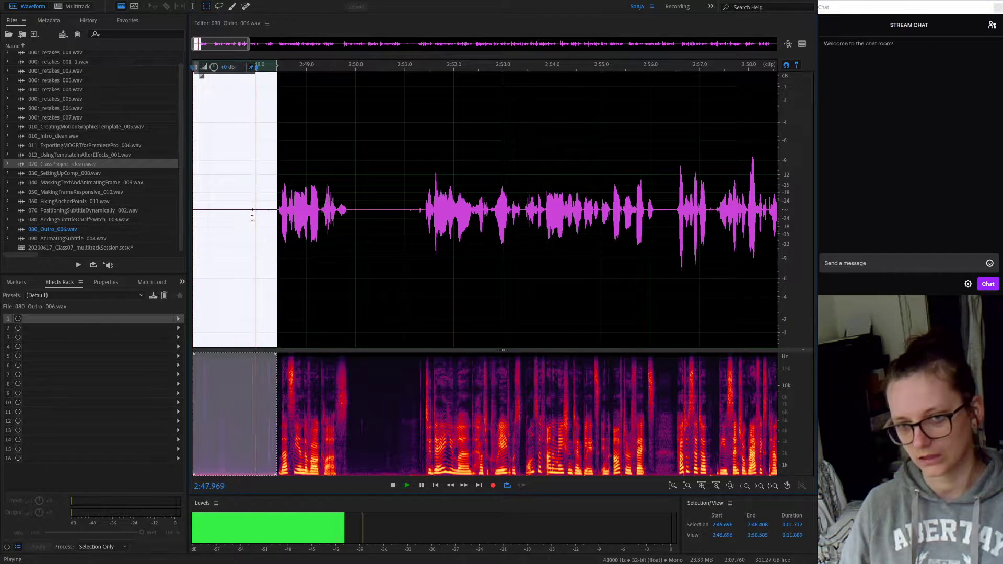
key(shift+p)
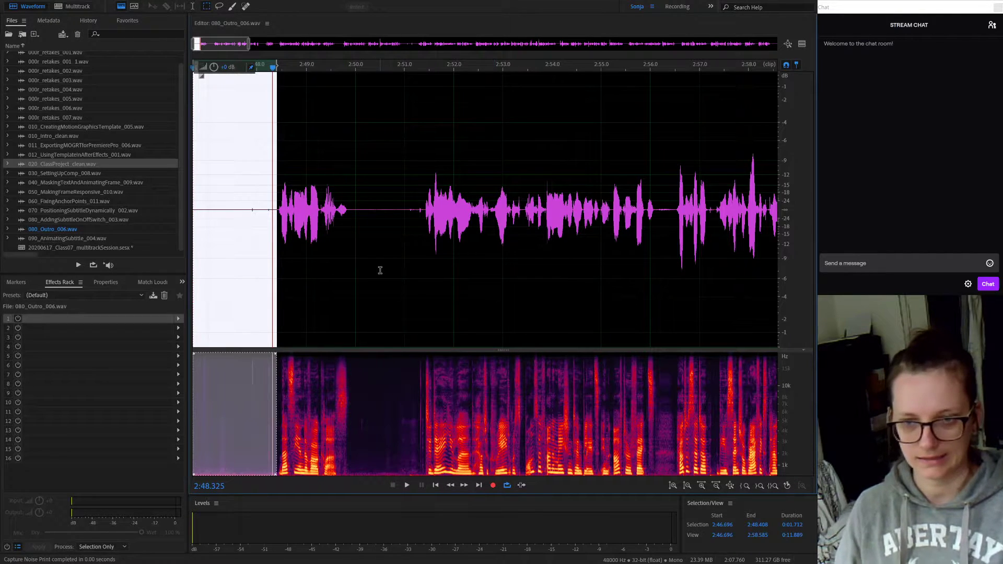
key(ctrl+a)
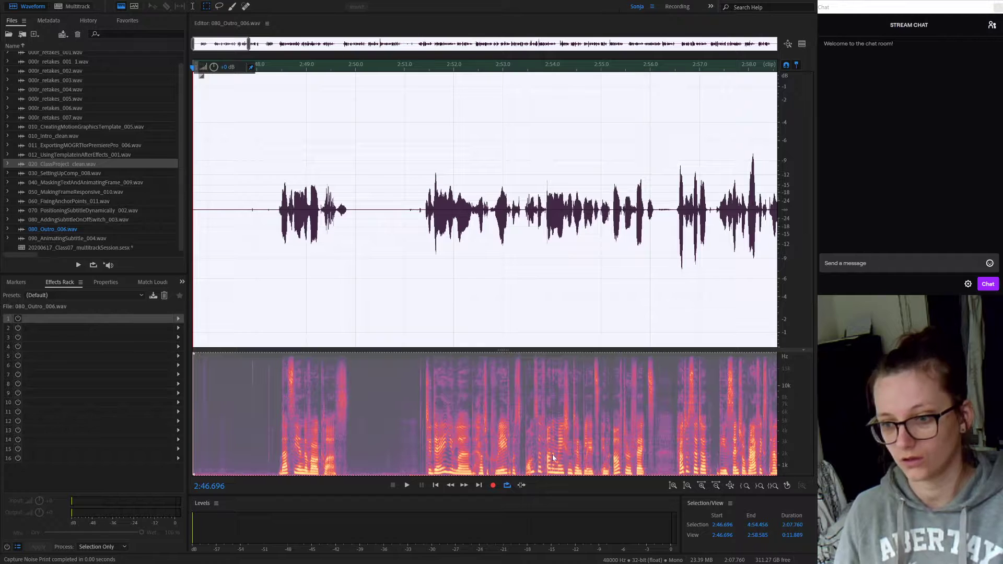
key(ctrl+shift+p)
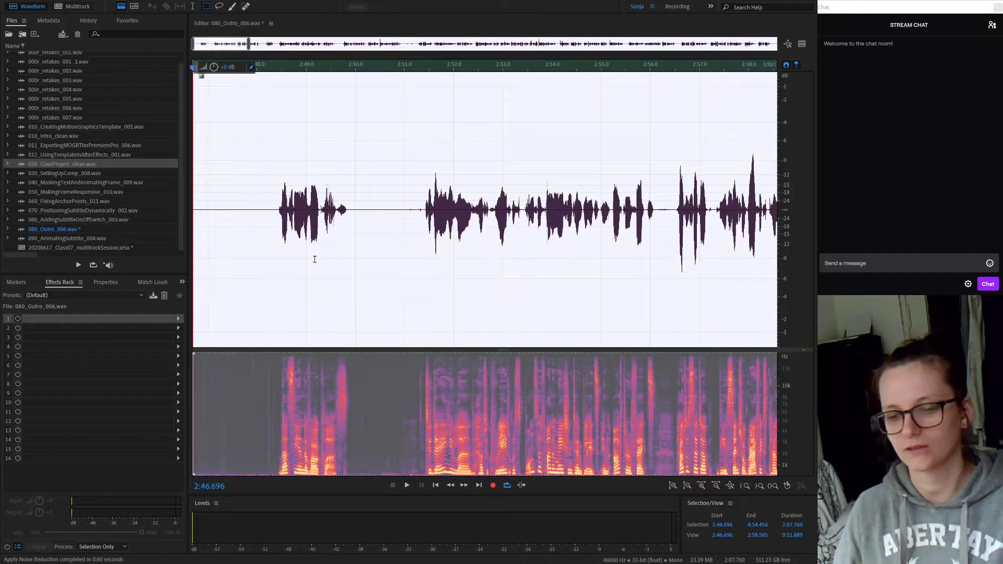
Step: Play the outro recording from 2:47.0 past the first words to check the noise reduction
click(246, 289)
click(210, 208)
key(space)
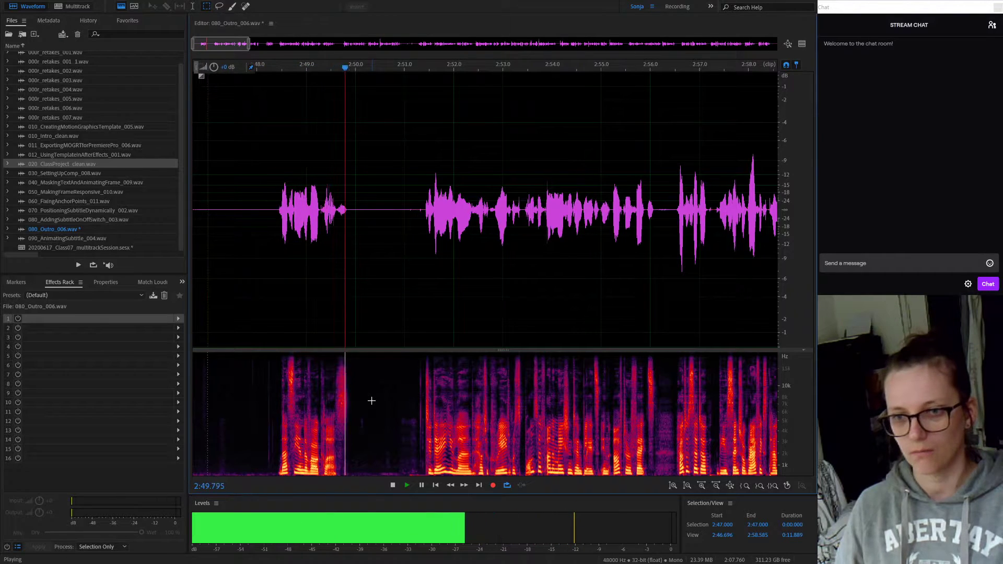
key(space)
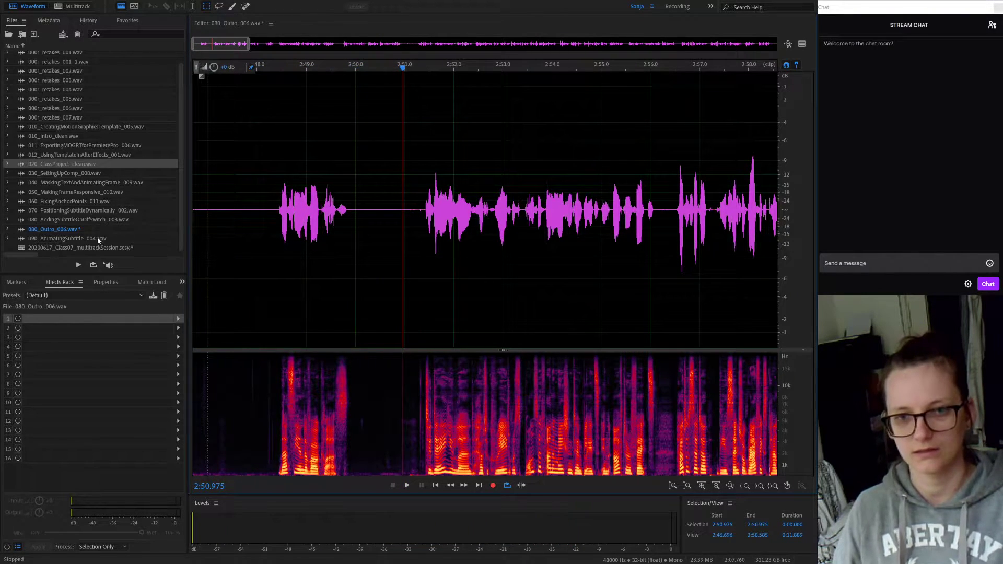
Step: Save the denoised recording as 080_Outro_clean.wav and return to the 20200617_Class07_multitrackSession session
key(ctrl+shift+s)
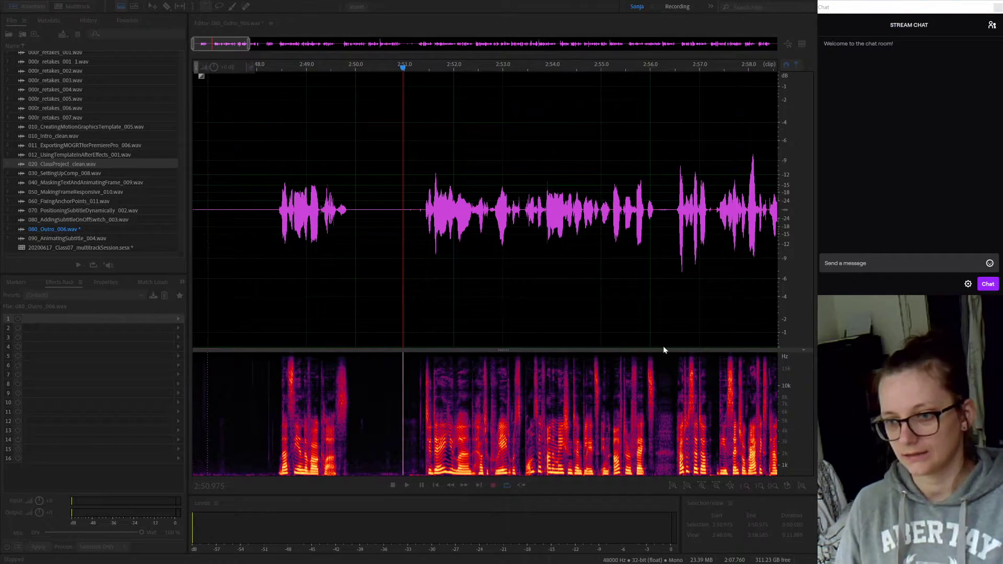
key(Return)
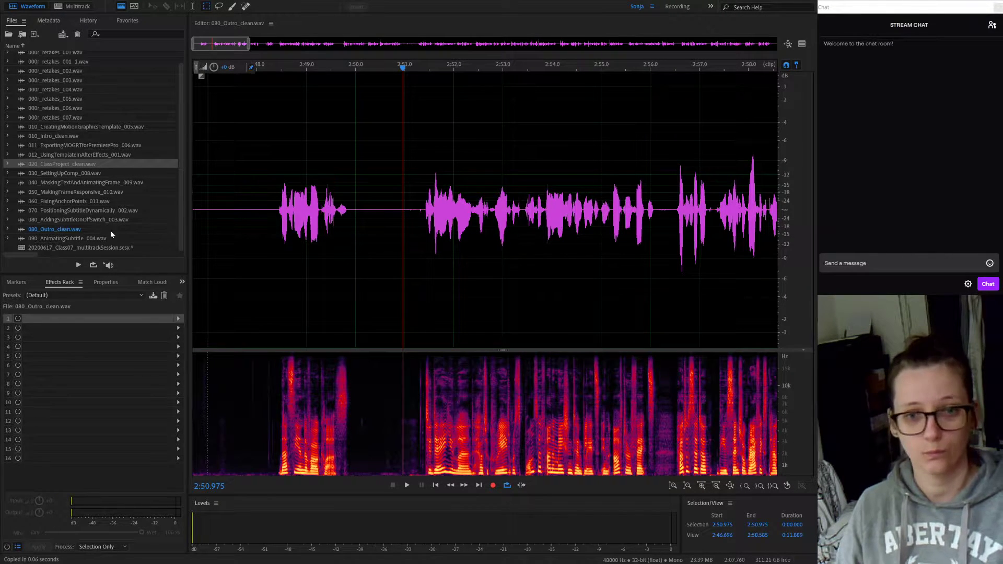
click(78, 7)
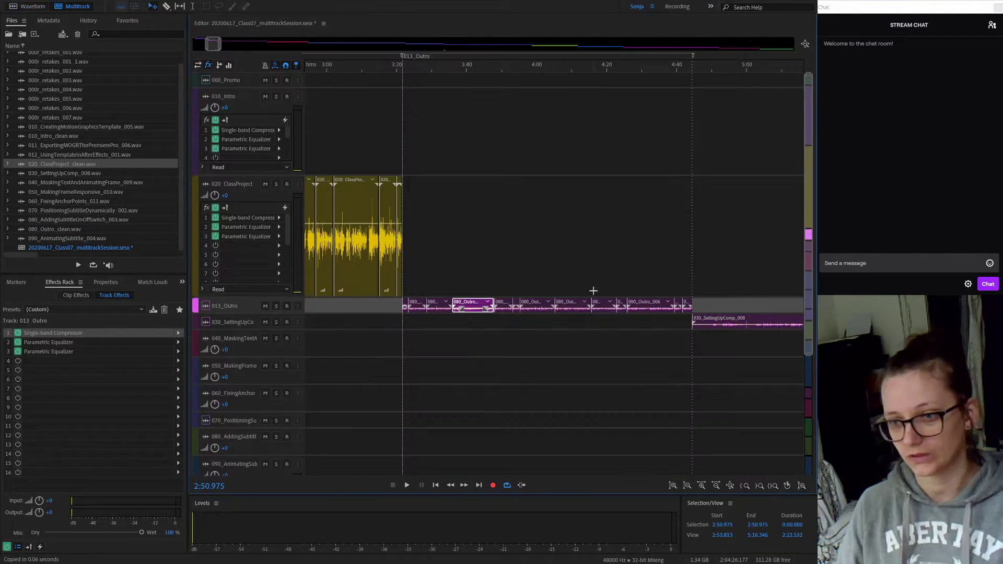
Step: Open the 030_SettingUpComp clip's source recording, 030_SettingUpComp_008.wav, for waveform editing
click(727, 68)
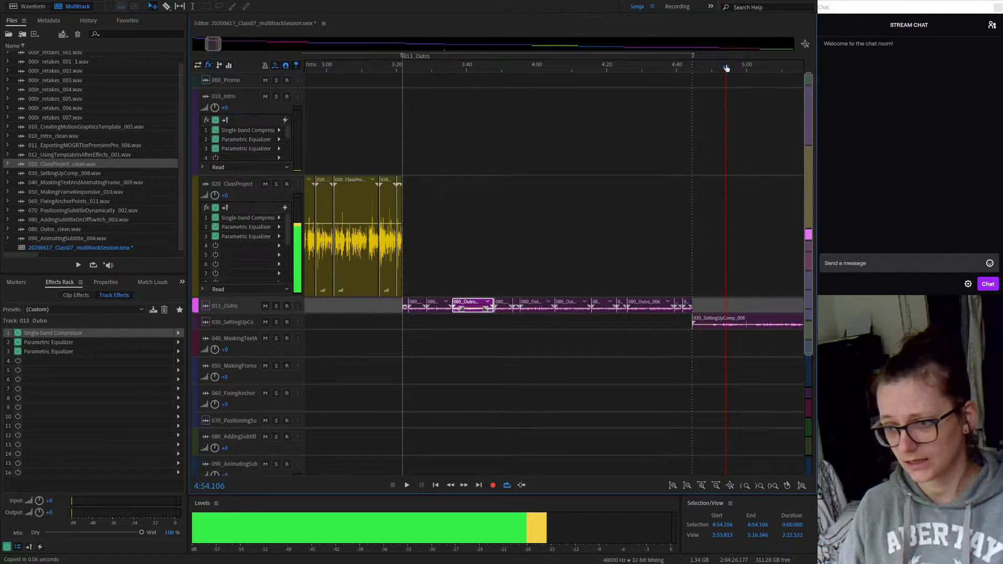
click(766, 320)
double_click(766, 320)
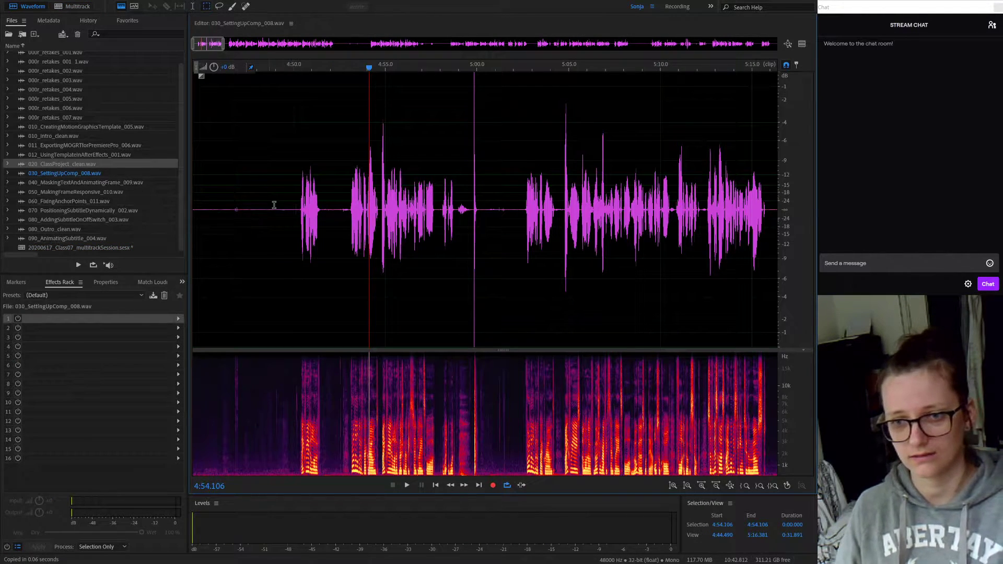
Step: Capture a noise print from 4:44.490 to 4:50.286 in 030_SettingUpComp_008.wav and clear the selection
drag(300, 209, 101, 217)
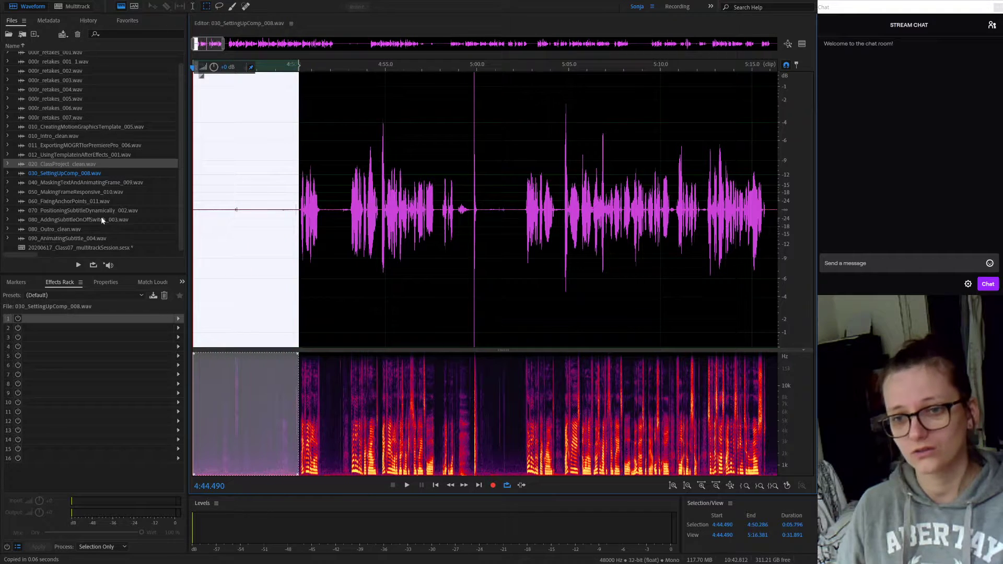
key(shift+p)
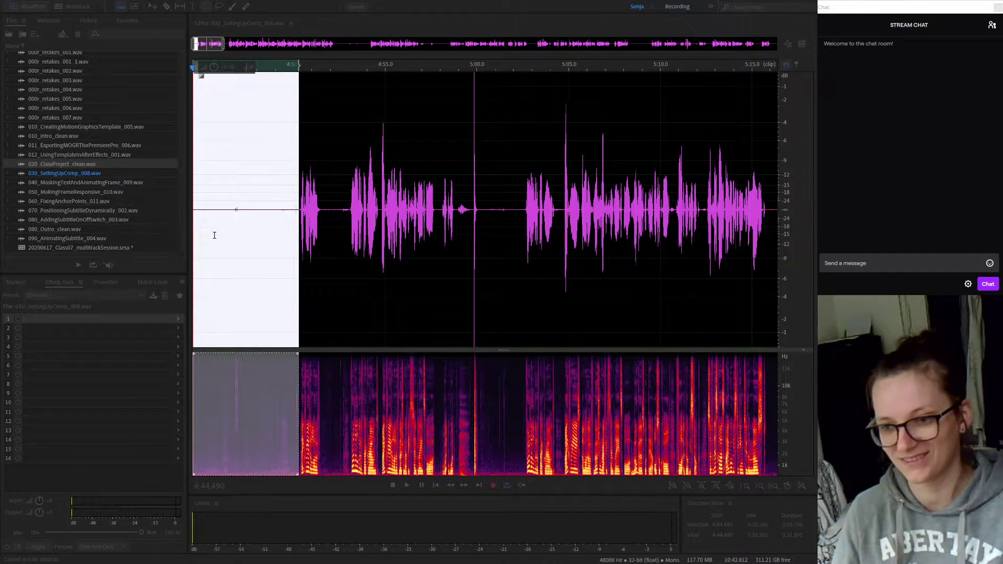
click(214, 210)
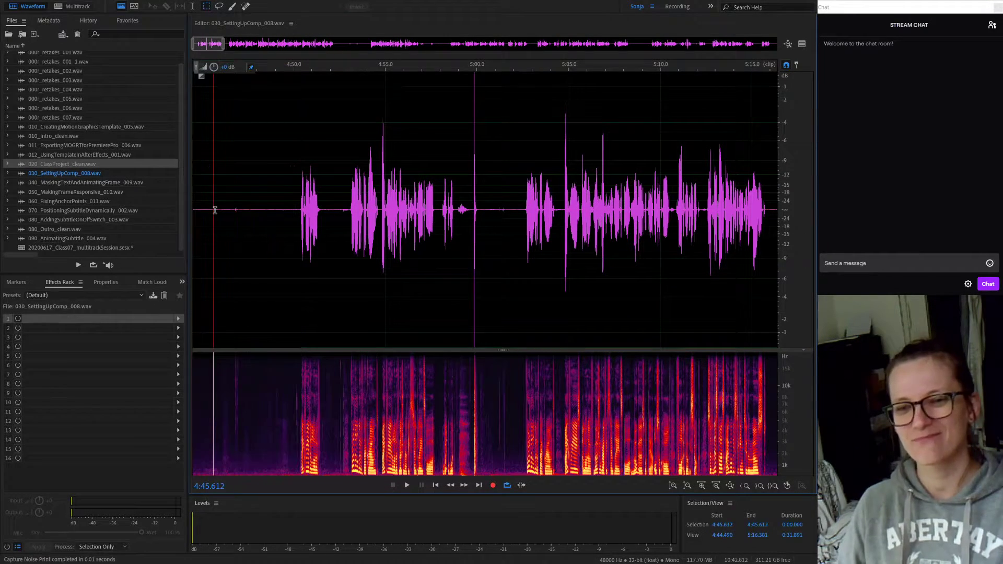
double_click(232, 210)
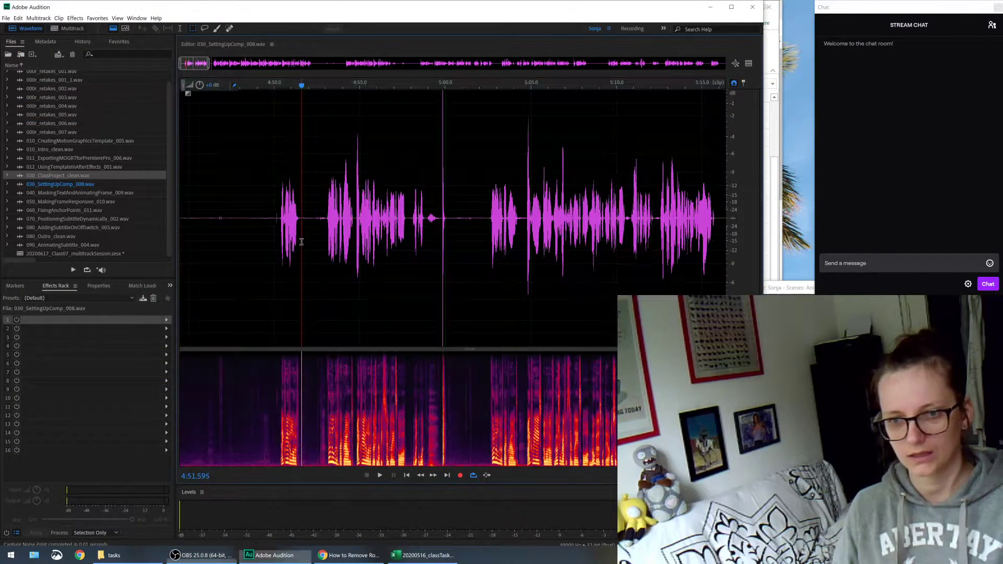
click(302, 230)
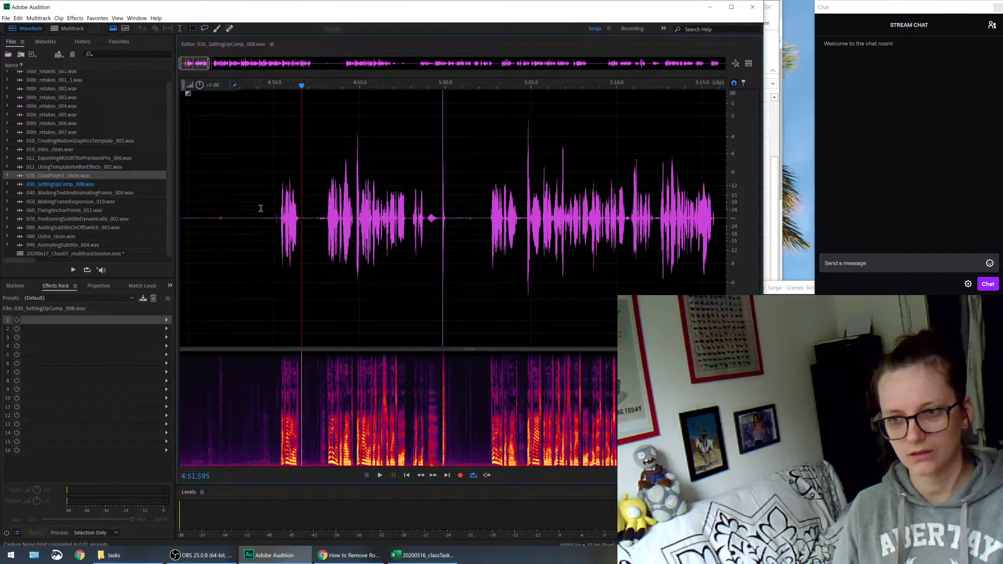
Step: Capture the noise print again from the silence before the first words and apply noise reduction to the whole 030_SettingUpComp_008.wav file
drag(277, 217, 118, 227)
key(shift+p)
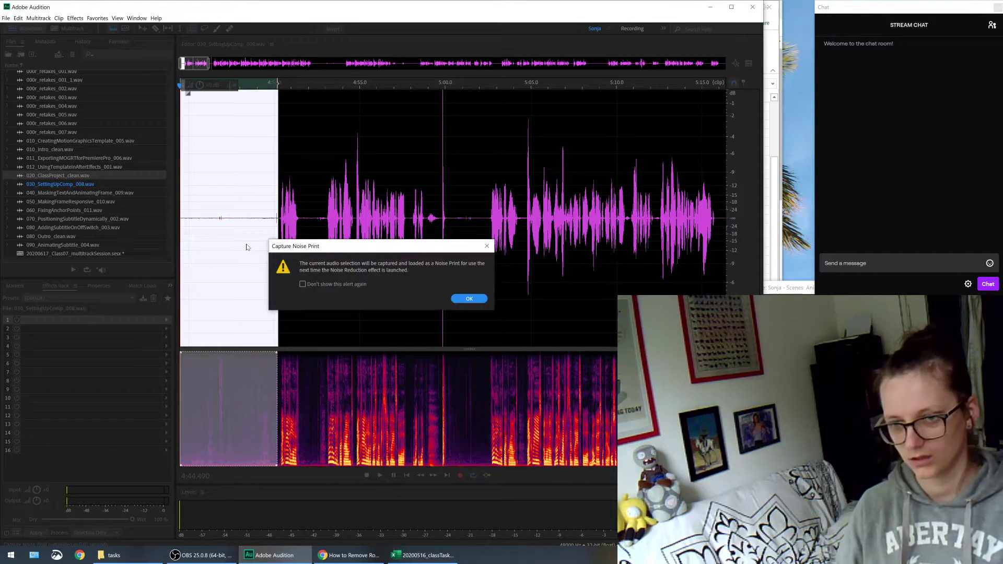
click(469, 300)
key(ctrl+a)
triple_click(340, 239)
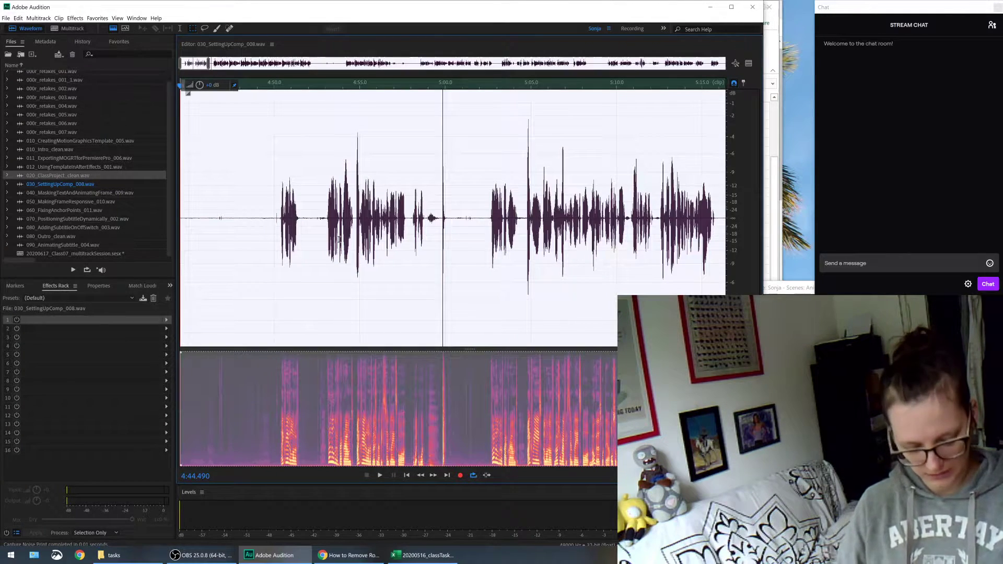
key(ctrl+shift+p)
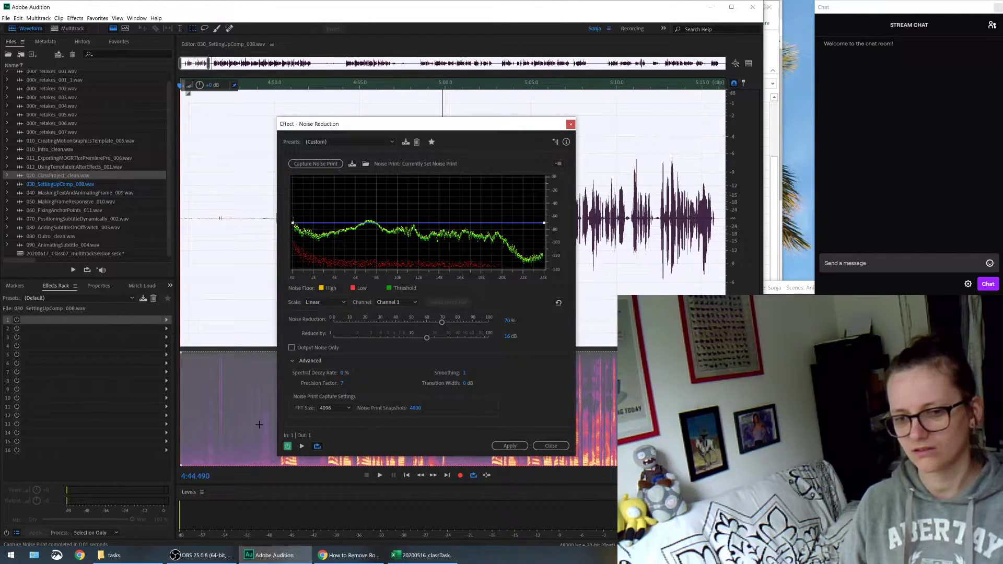
click(509, 446)
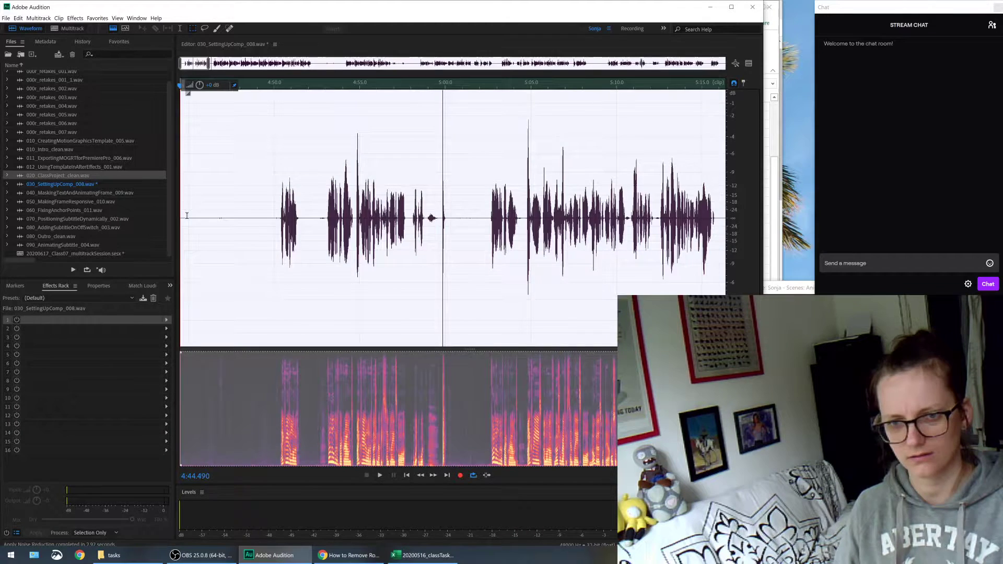
Step: Play the opening silence and the speech gaps from about 5:00, 5:16 and 5:22 to check the noise reduction
click(183, 219)
key(space)
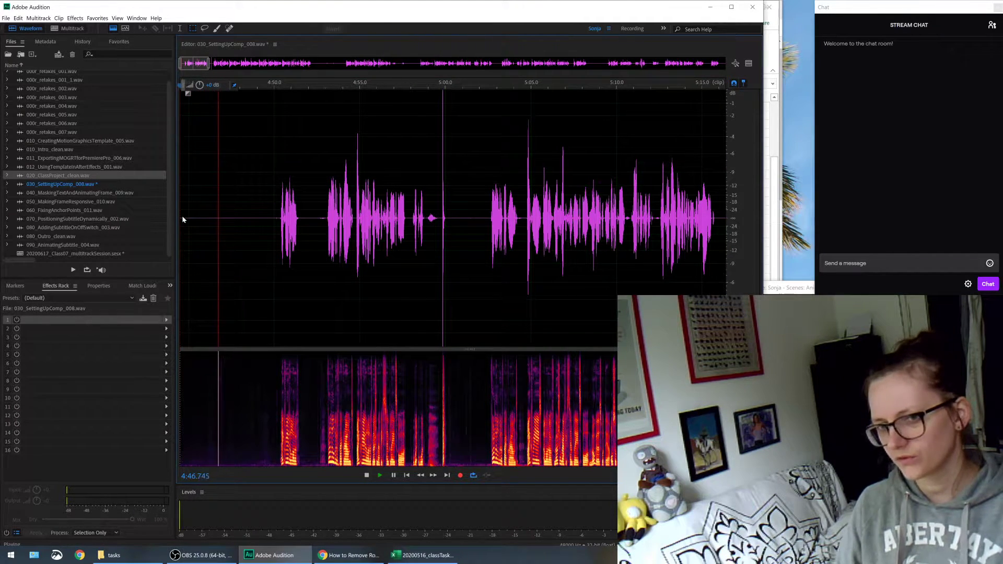
key(space)
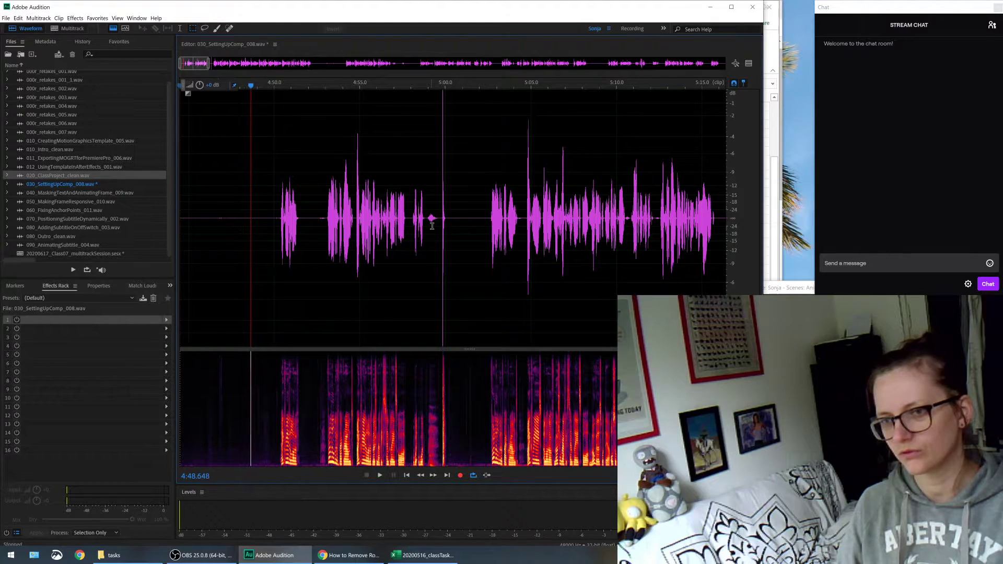
click(456, 217)
key(space)
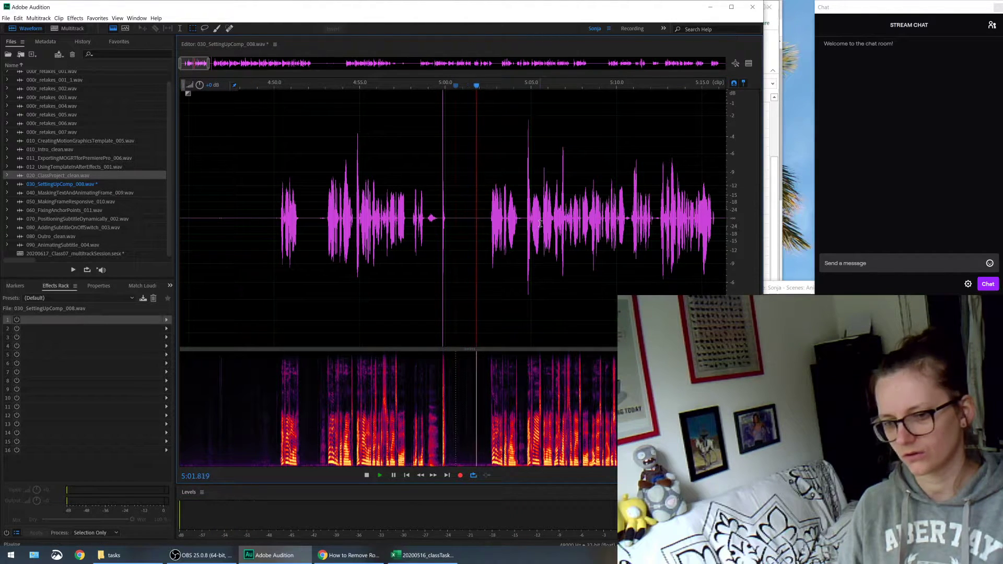
key(space)
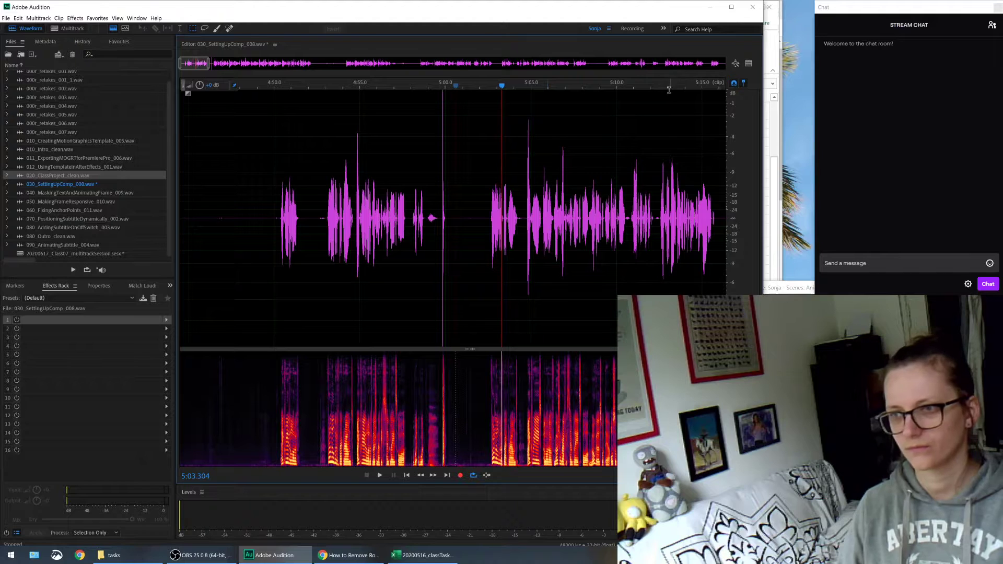
drag(672, 84, 314, 81)
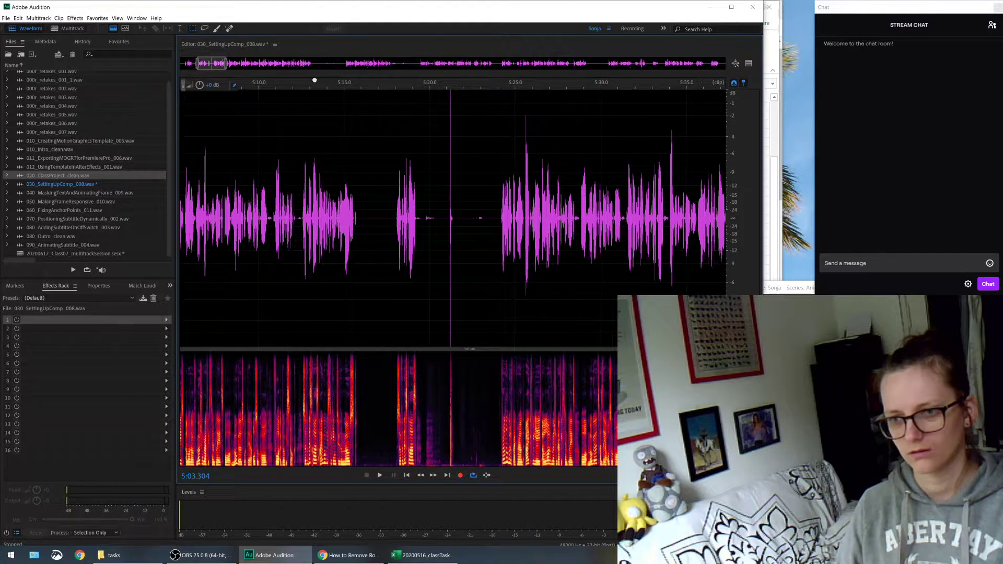
click(359, 229)
key(space)
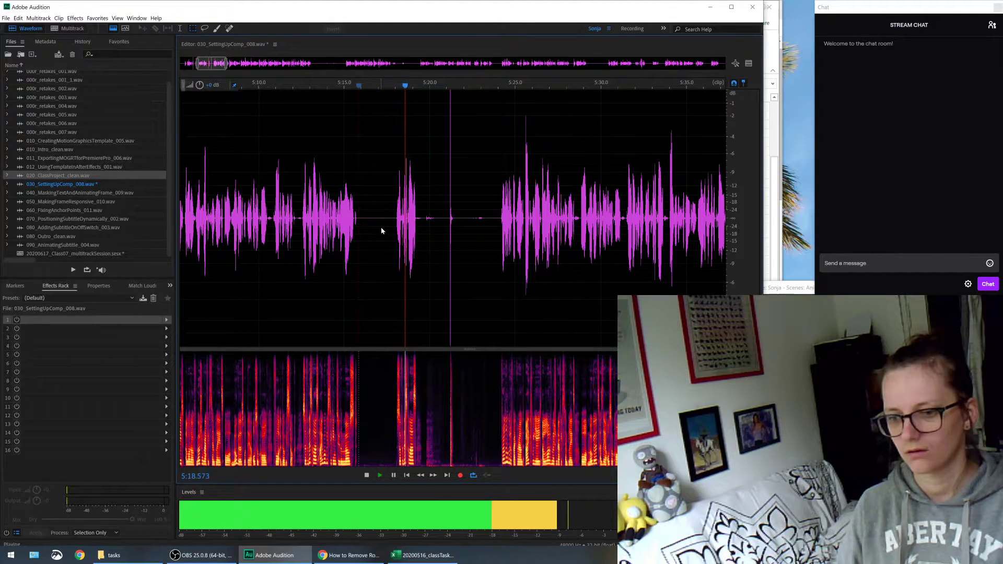
click(461, 212)
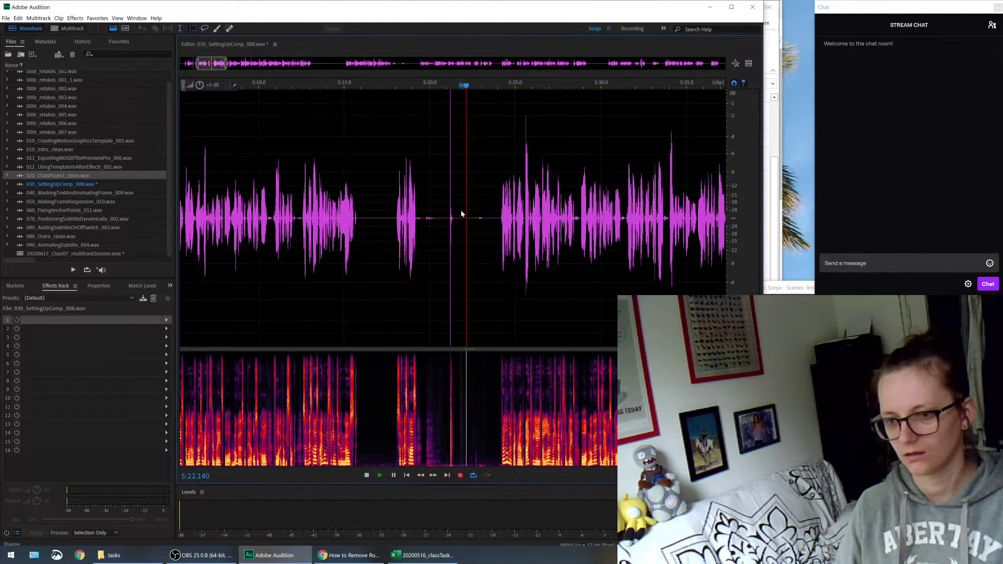
key(space)
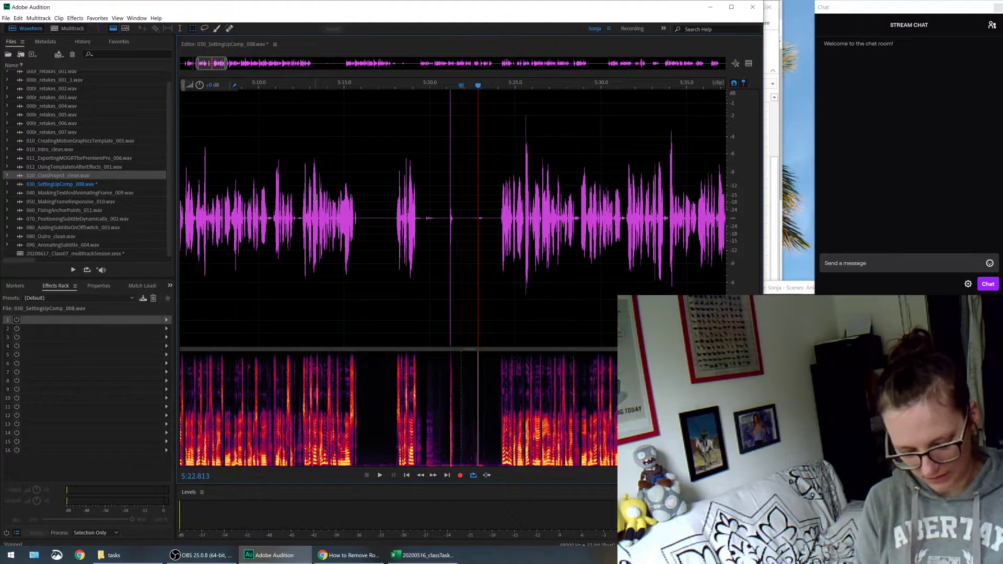
Step: Save the denoised recording as 030_SettingUpComp_clean.wav and reopen the 20200617_Class07_multitrackSession session
key(ctrl+shift+s)
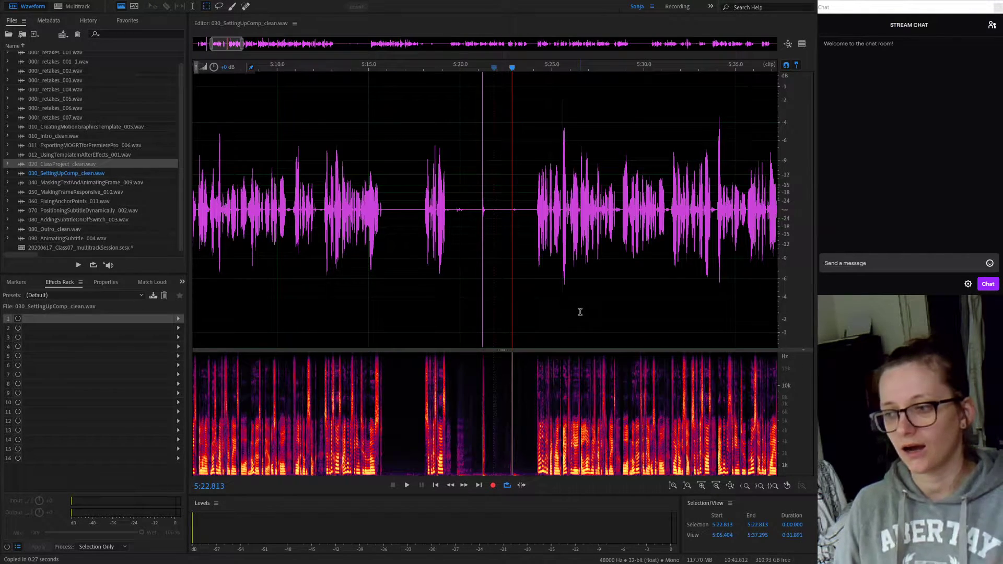
double_click(93, 247)
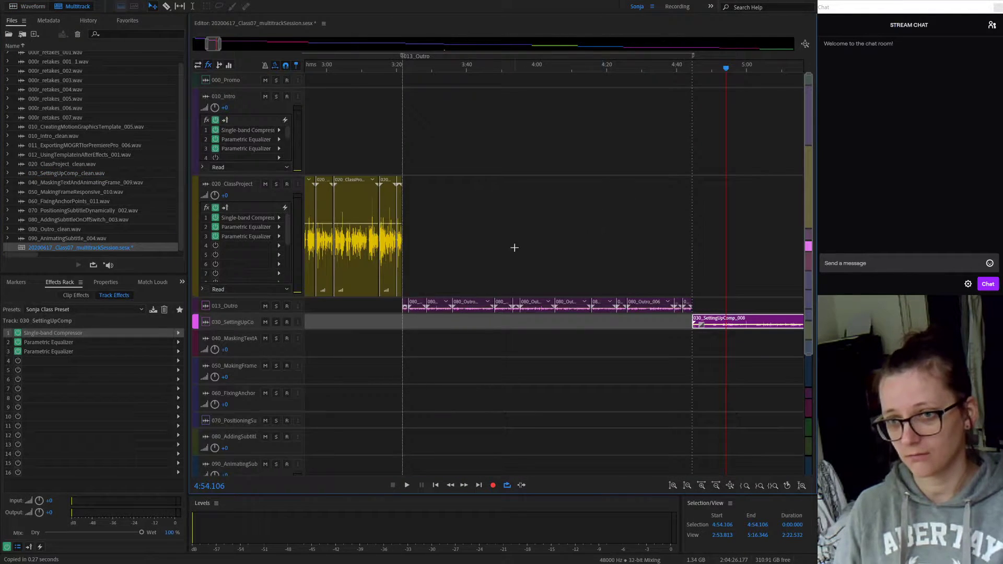
Step: Examine the multitrack timeline around the "Ramp Up creates overlapped motion" marker in the 030_SettingUpComp section and show the session's marker list
scroll(440, 190, down, 3)
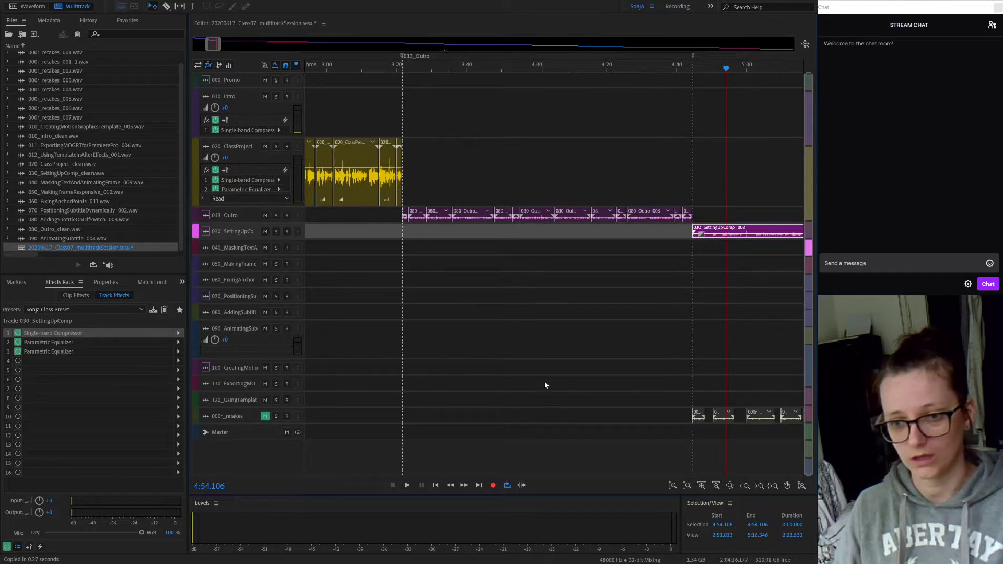
click(556, 367)
key(backslash)
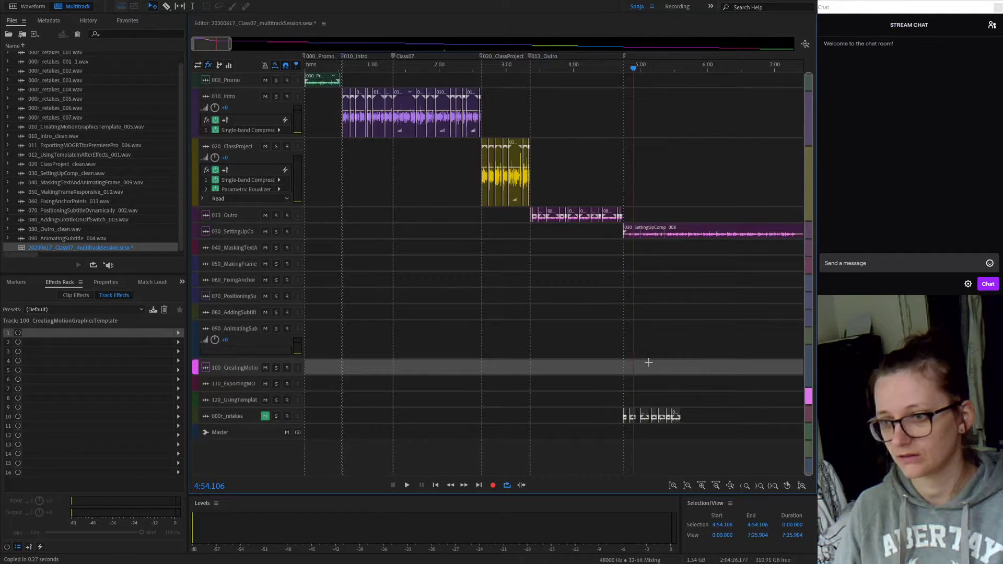
scroll(764, 333, down, 1)
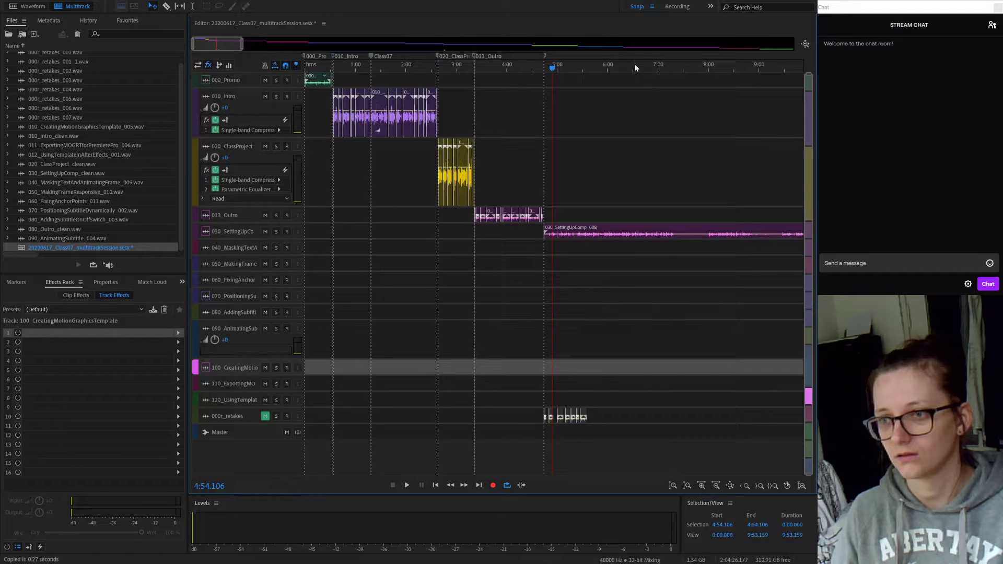
drag(636, 65, 197, 41)
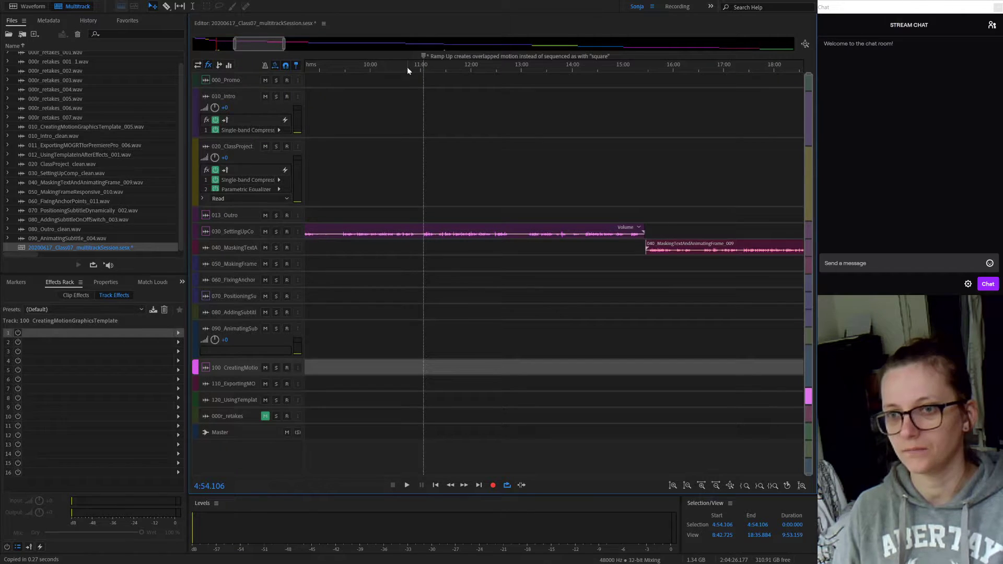
drag(421, 65, 450, 65)
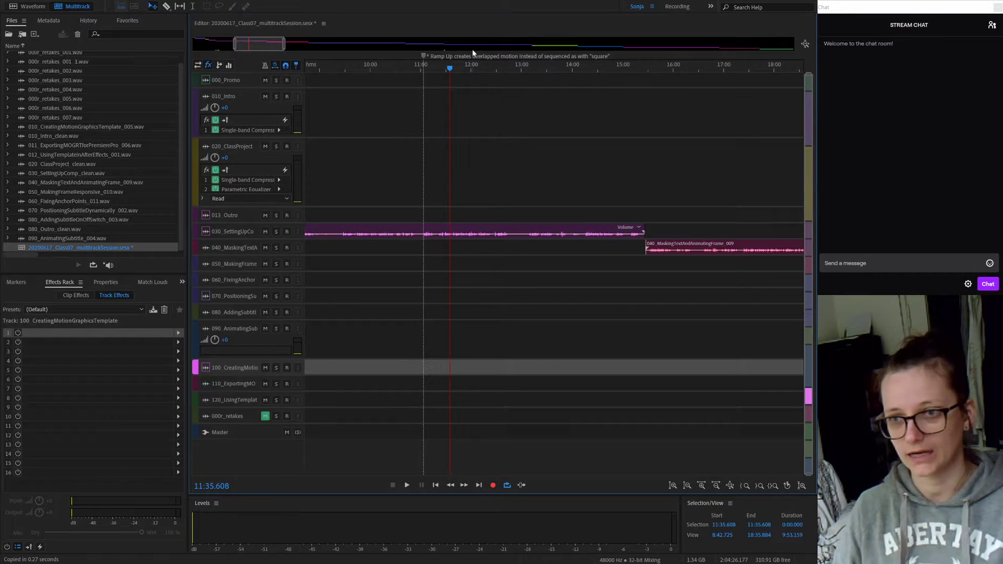
click(16, 283)
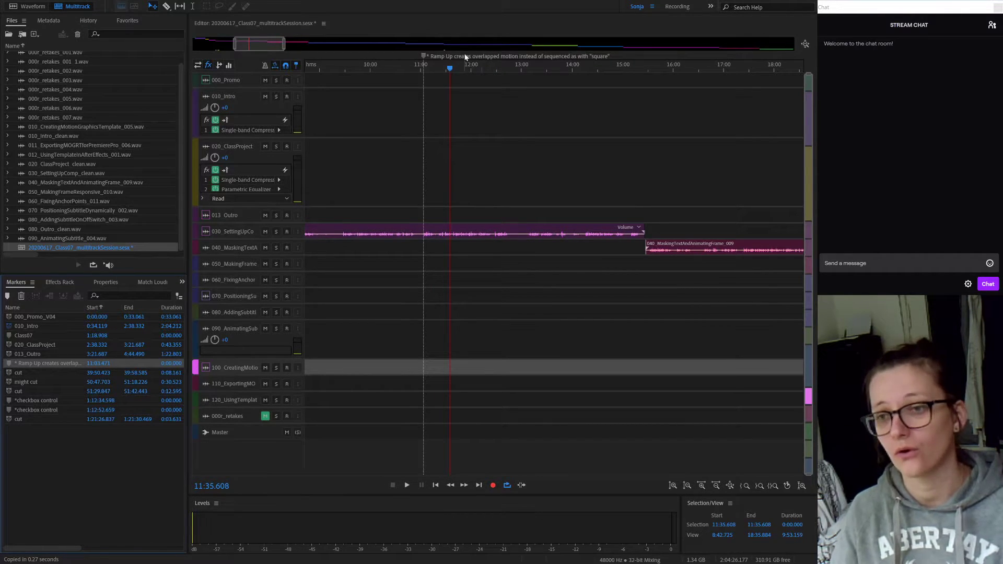
click(416, 56)
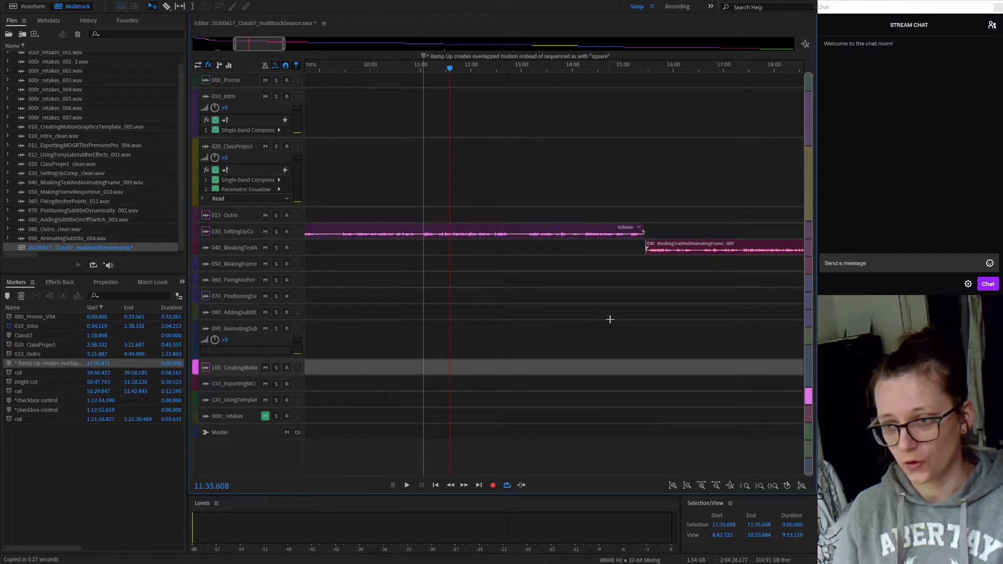
Step: Inspect the "might cut" and "cut" marker ranges over the end of the 060_FixingAnchorPoints clip, between about 50:47 and 51:42
key(backslash)
scroll(565, 127, up, 6)
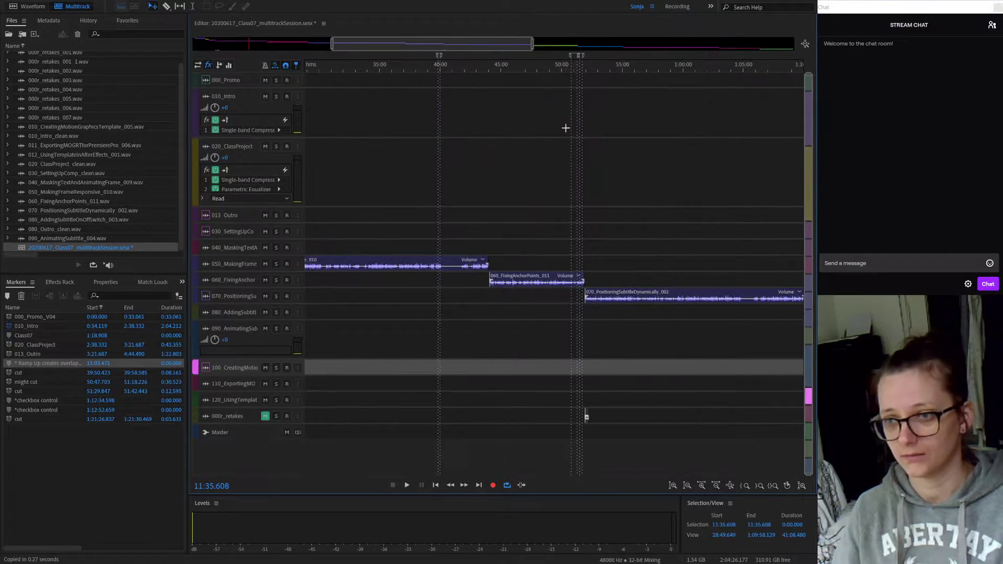
scroll(534, 116, up, 1)
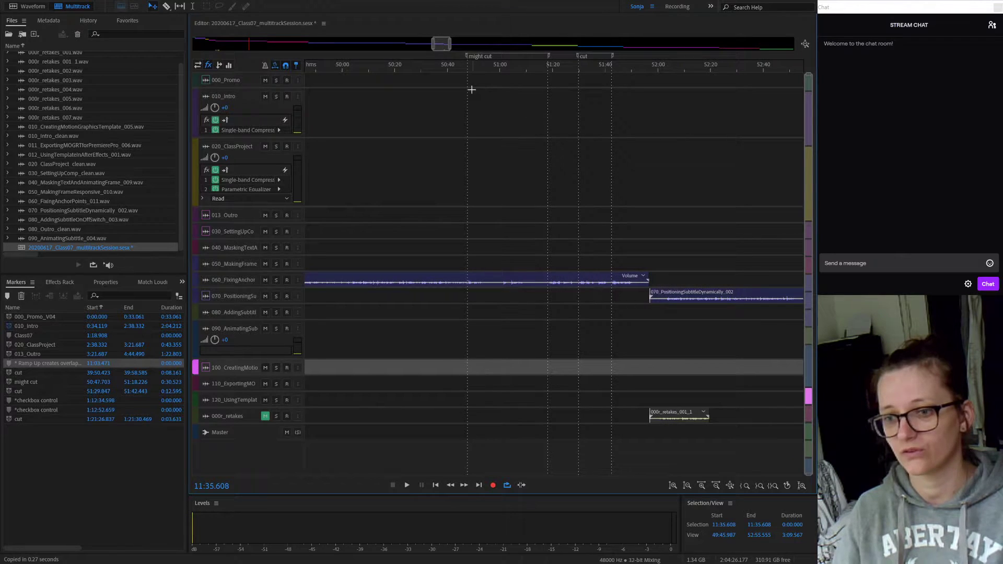
drag(448, 69, 580, 72)
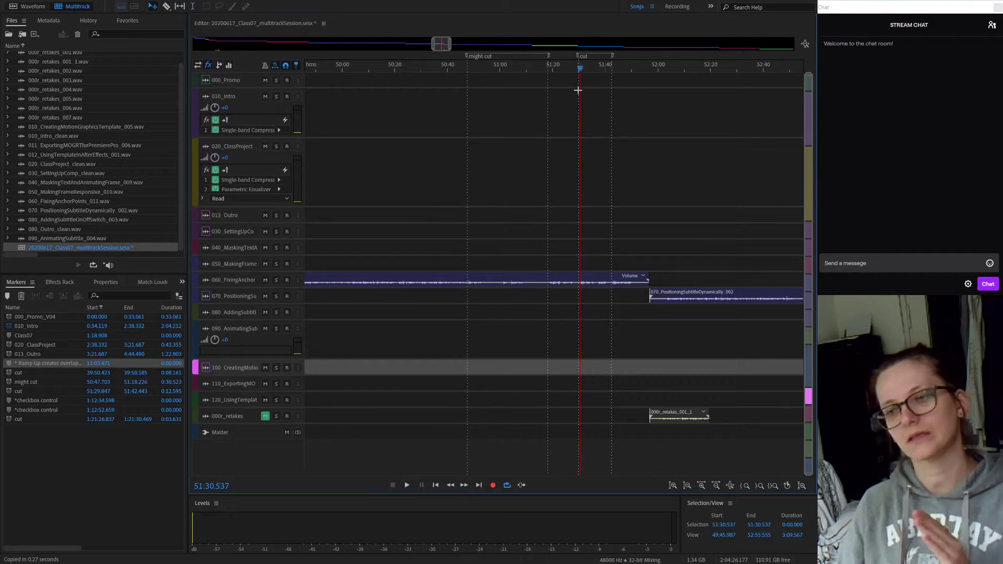
click(476, 71)
drag(476, 72, 600, 74)
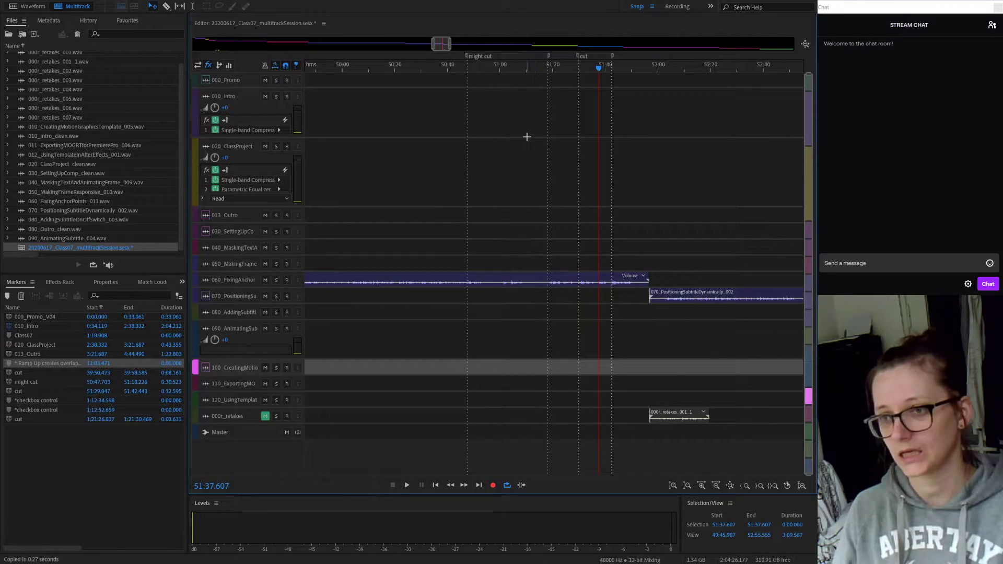
scroll(632, 214, down, 2)
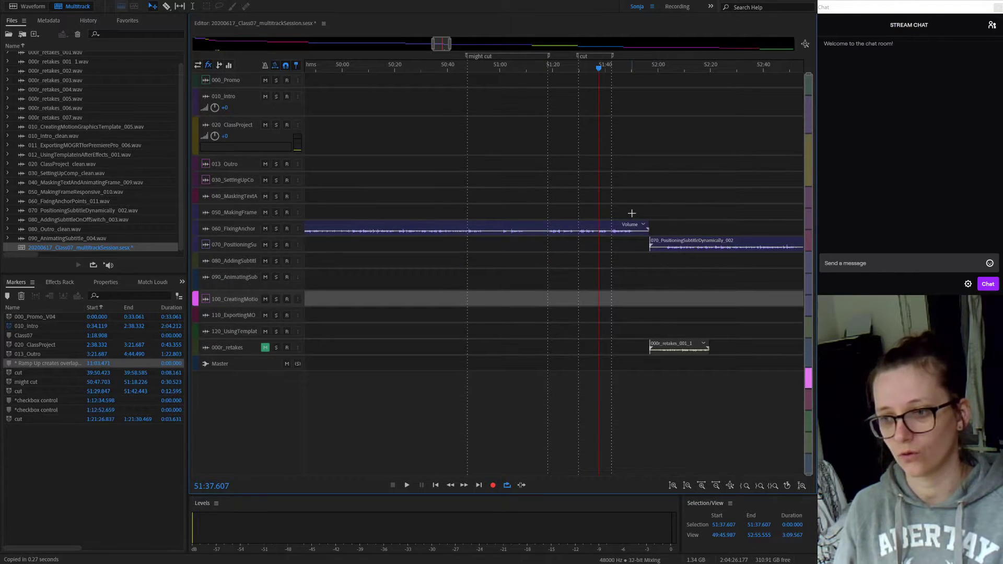
scroll(632, 213, up, 2)
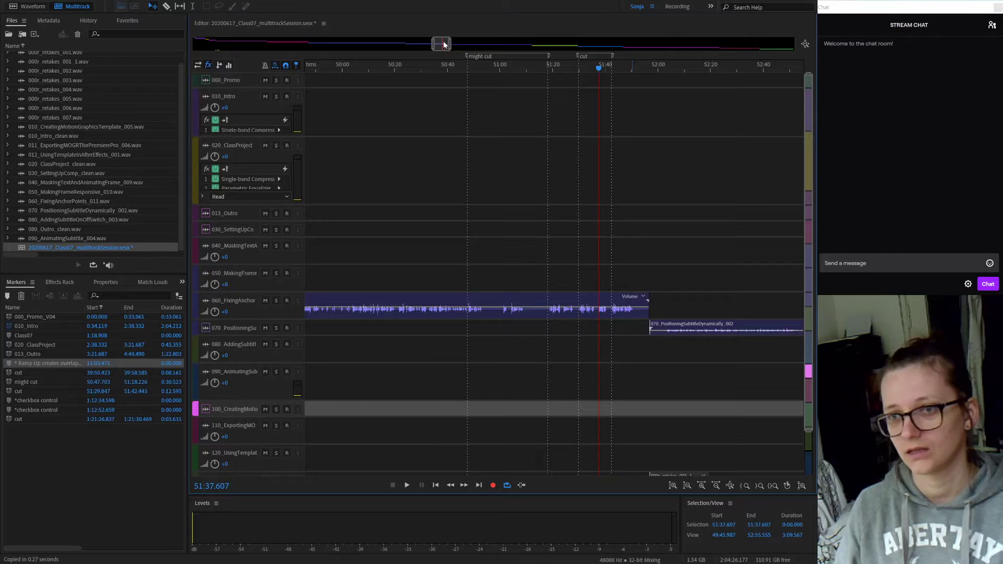
Step: Locate the 040_MaskingTextAndAnimatingFrame_009 clip in the session and open its source file for waveform editing
drag(443, 44, 289, 52)
scroll(522, 202, down, 2)
scroll(518, 204, up, 2)
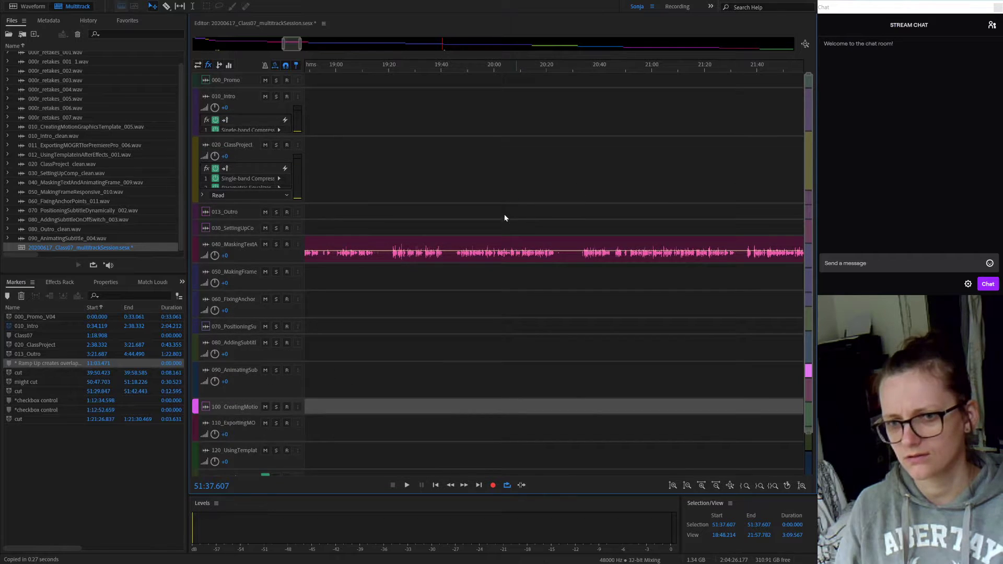
click(505, 218)
scroll(505, 218, down, 5)
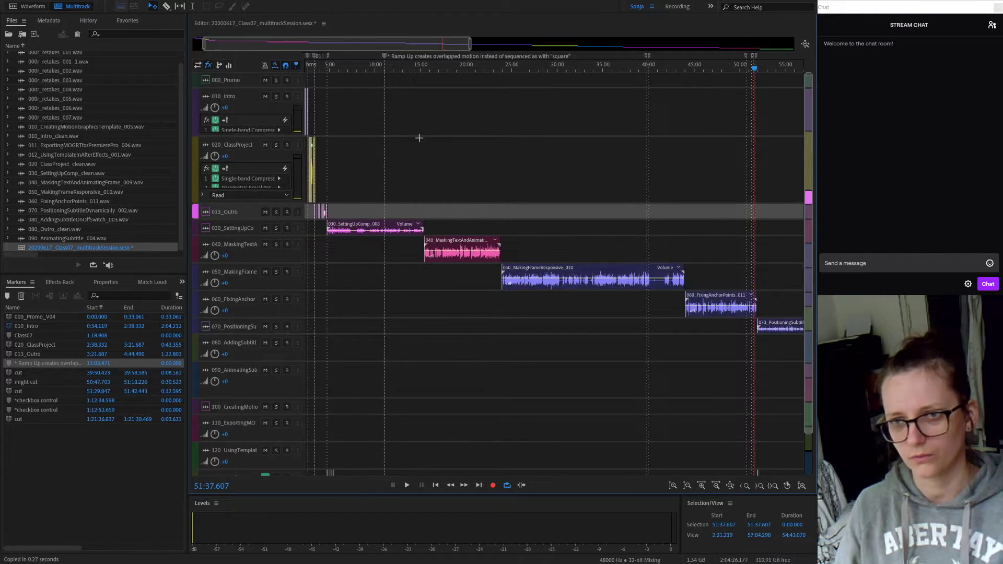
scroll(419, 138, down, 1)
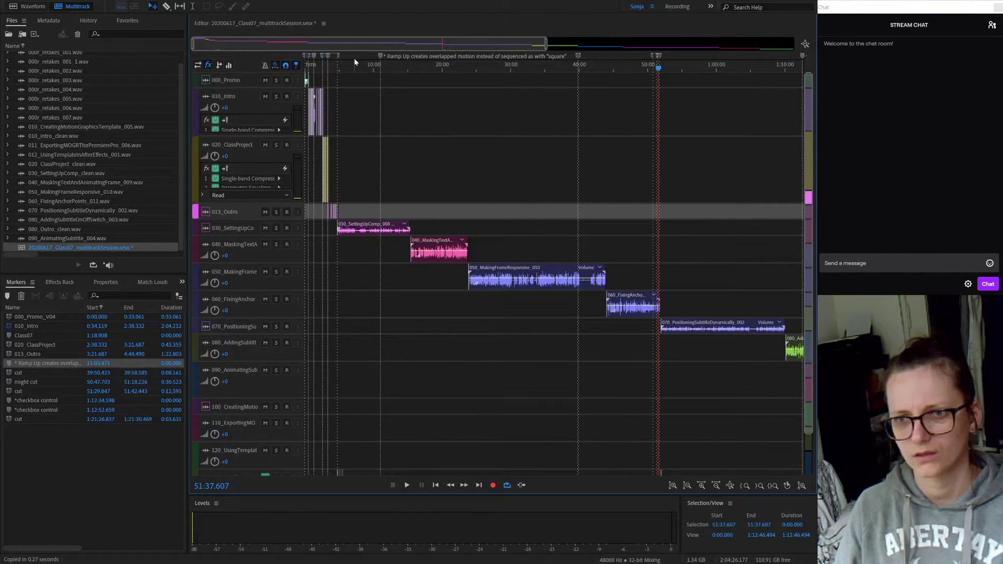
click(333, 67)
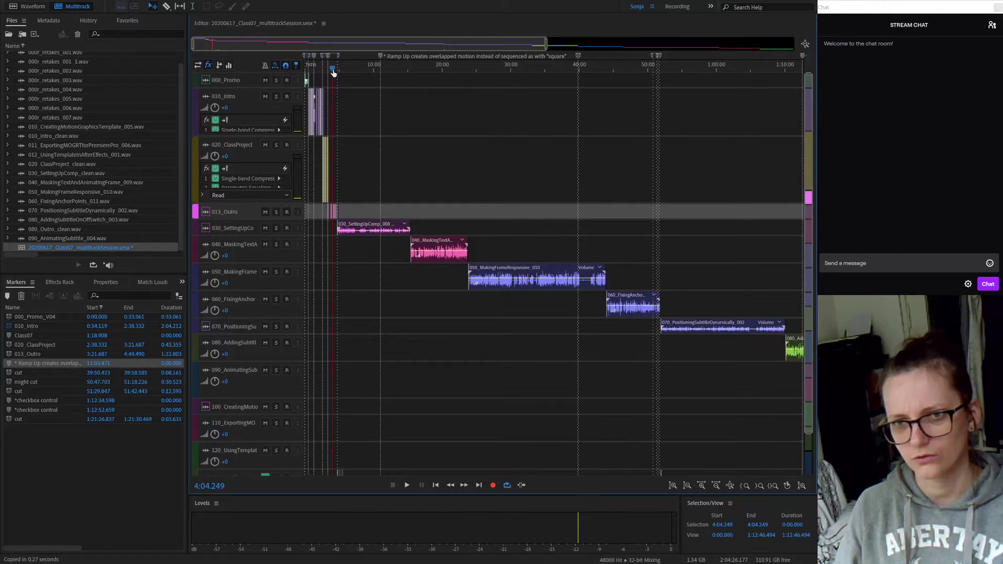
scroll(364, 173, up, 2)
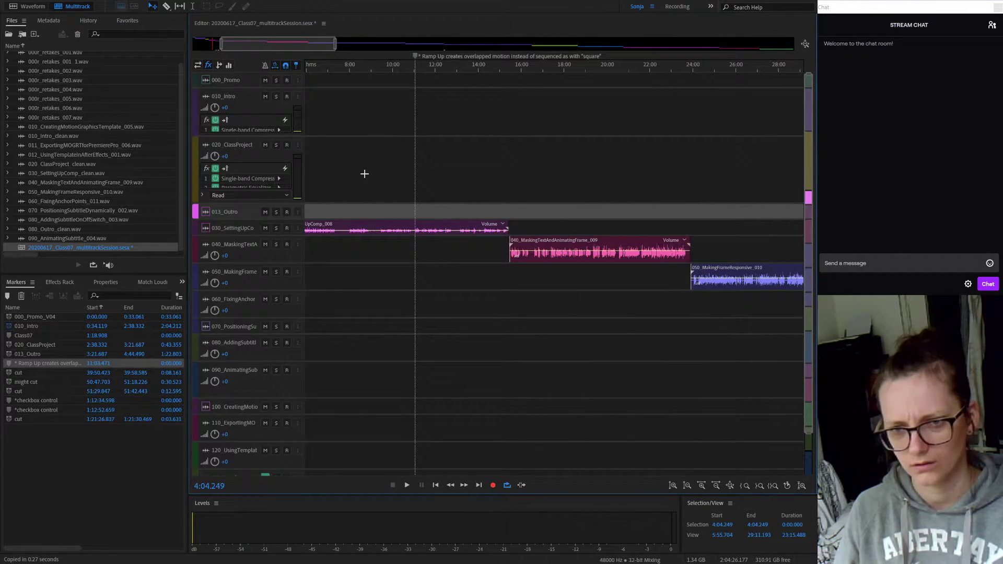
click(567, 68)
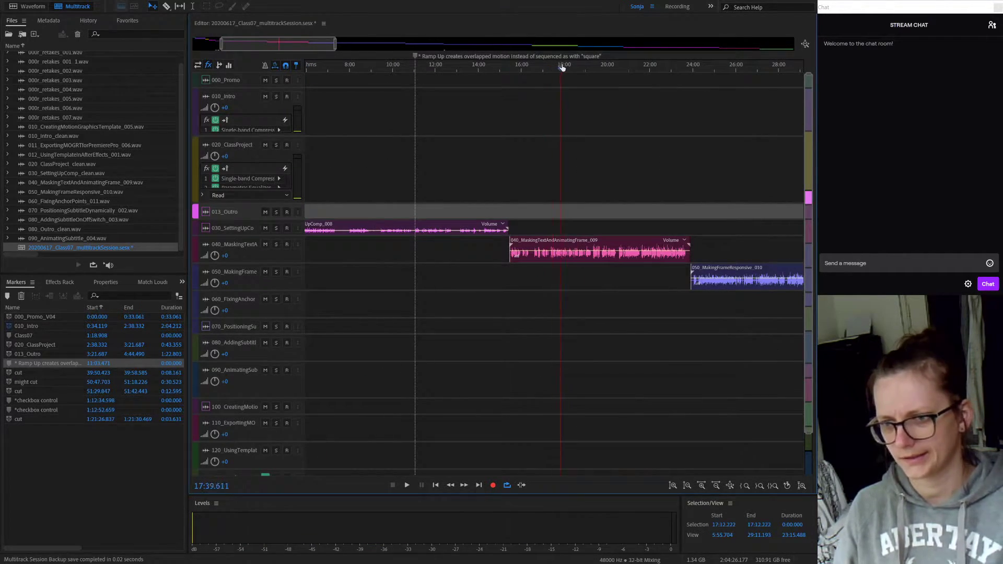
double_click(616, 248)
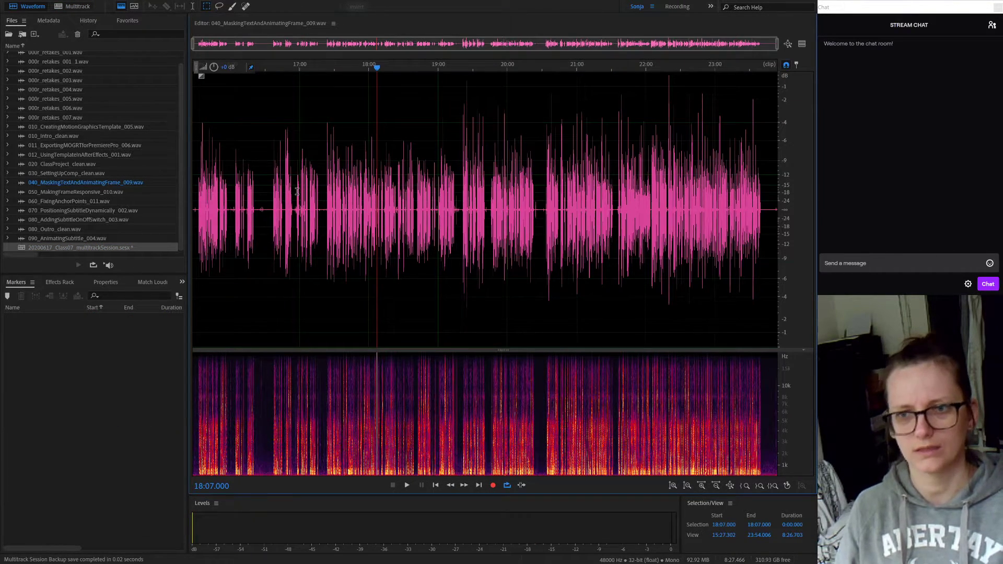
Step: Capture a noise print from the opening silence, 15:27.302 to 15:32.203, and apply noise reduction to the whole 040_MaskingTextAndAnimatingFrame_009.wav file
scroll(297, 192, up, 10)
drag(379, 42, 149, 44)
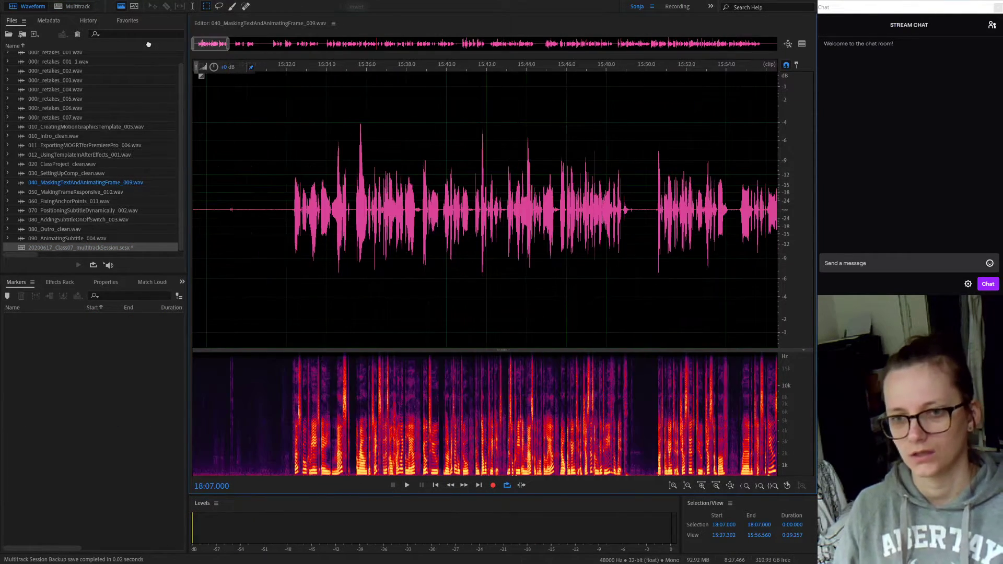
drag(291, 208, 132, 236)
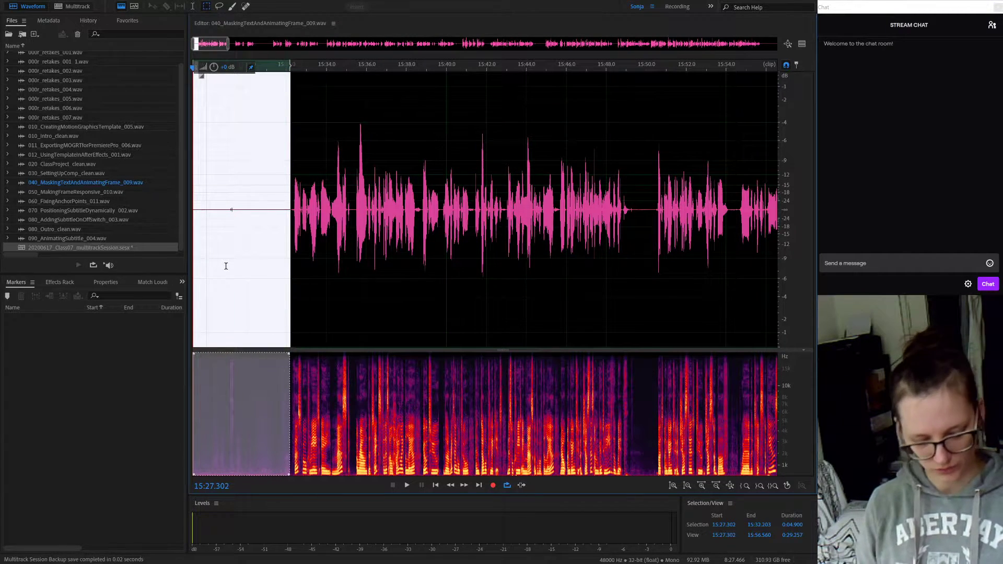
key(shift+p)
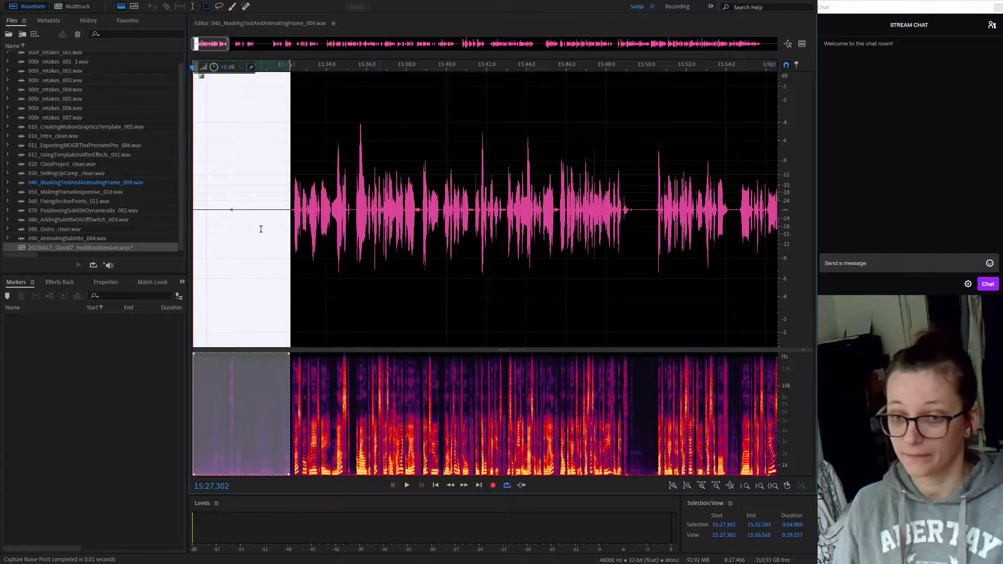
key(ctrl+a)
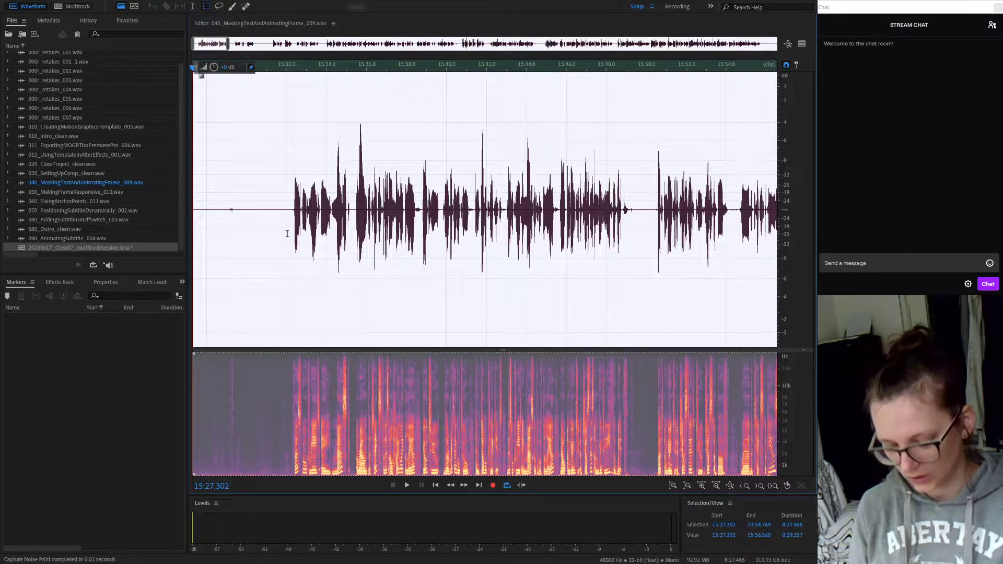
click(556, 455)
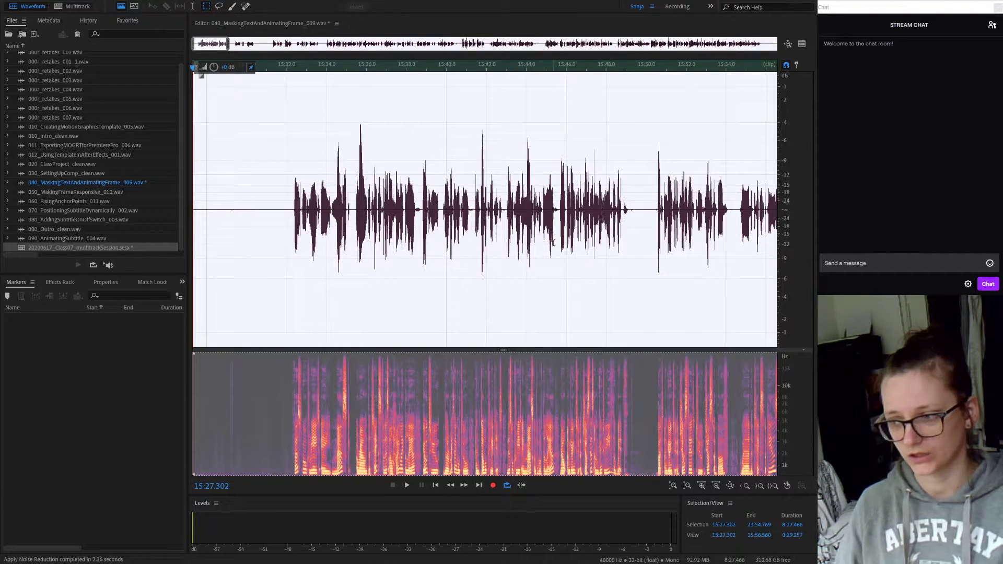
Step: Clear the selection and play the opening silence from about 15:27.5 to check the noise reduction
click(227, 286)
click(199, 220)
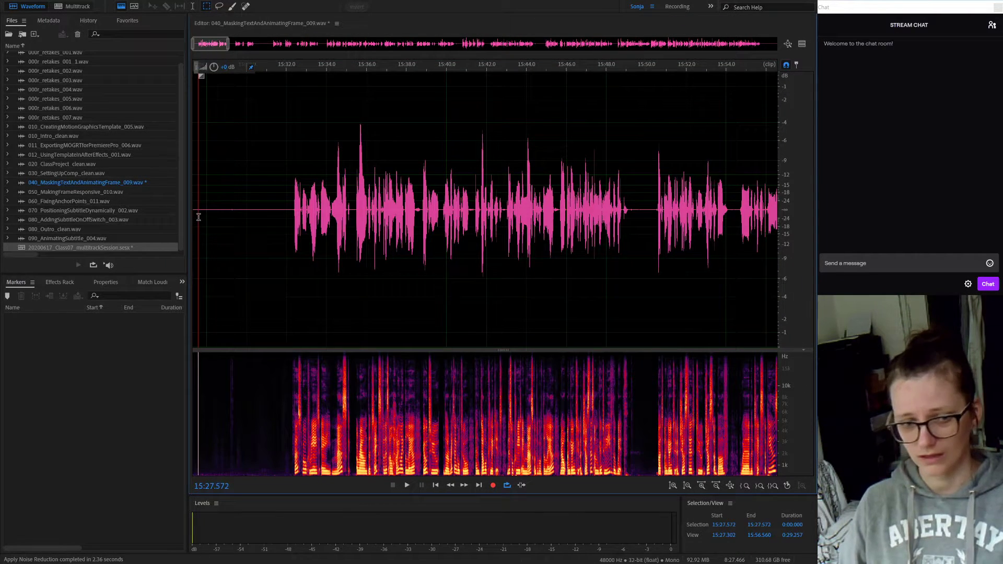
key(space)
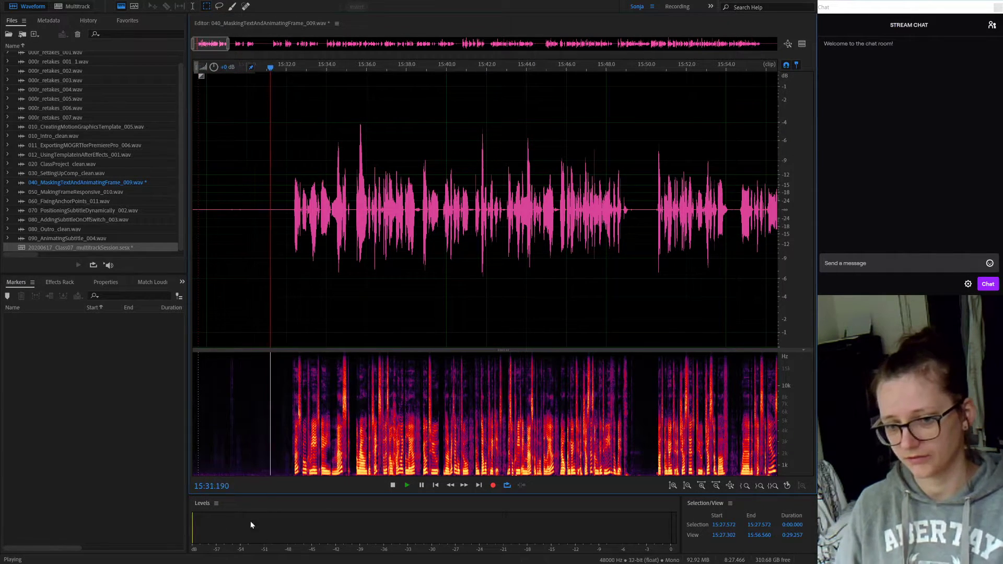
key(space)
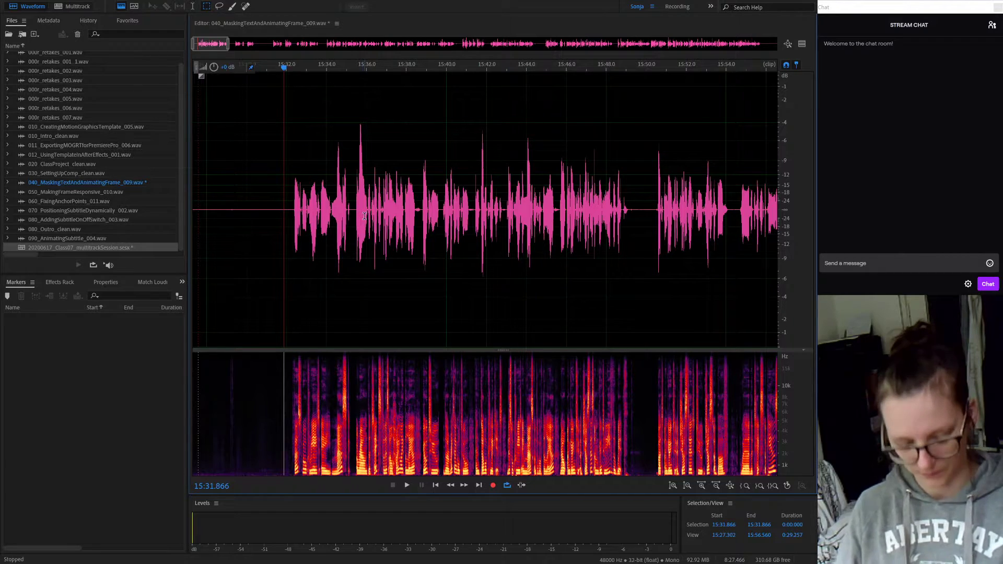
Step: Save the denoised recording as 040_MaskingTextAndAnimatingFrame_clean.wav and return to the multitrack session
key(ctrl+s)
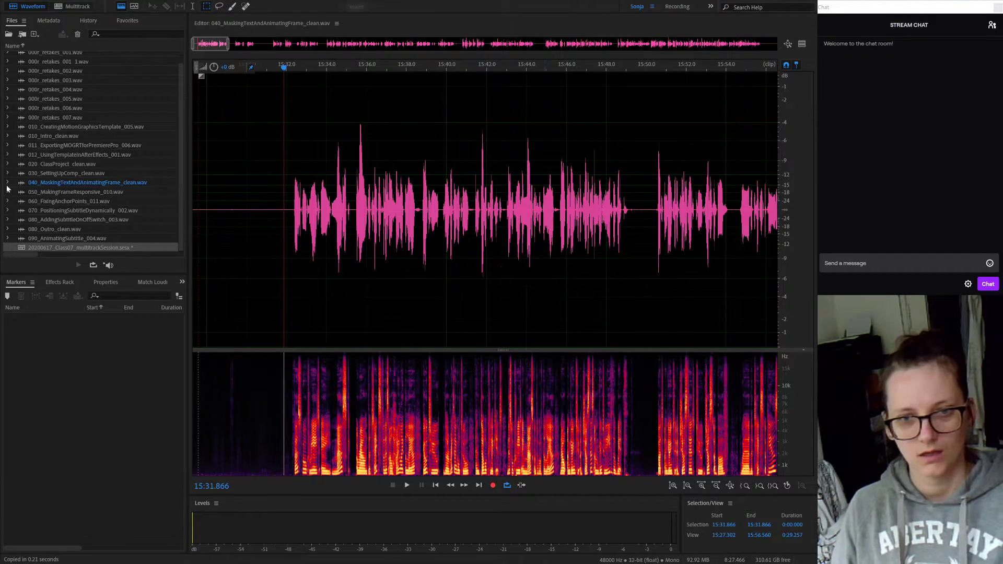
click(77, 7)
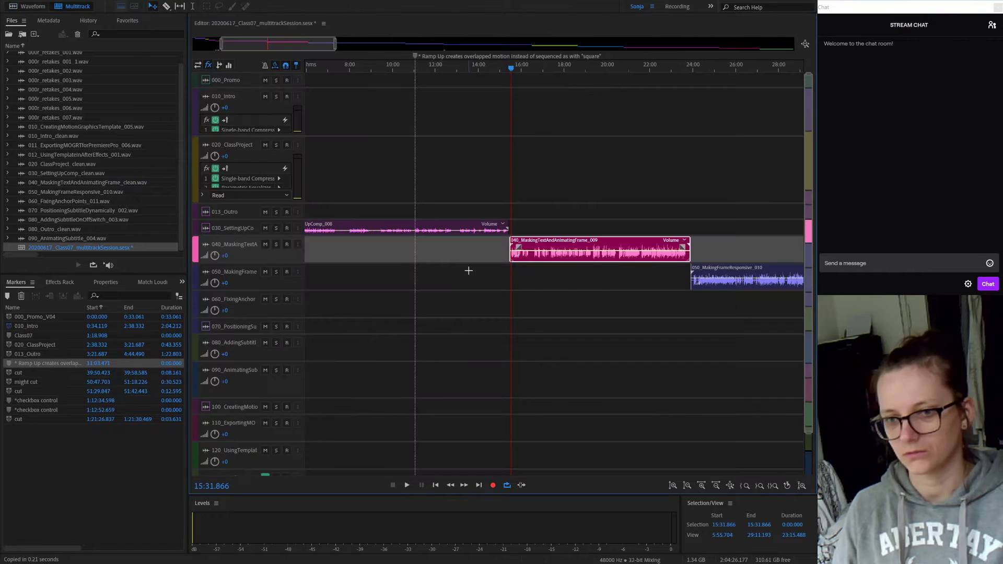
Step: Open the source file of the 050_MakingFrameResponsive_010 clip for waveform editing and bring up the silence at its start
click(727, 67)
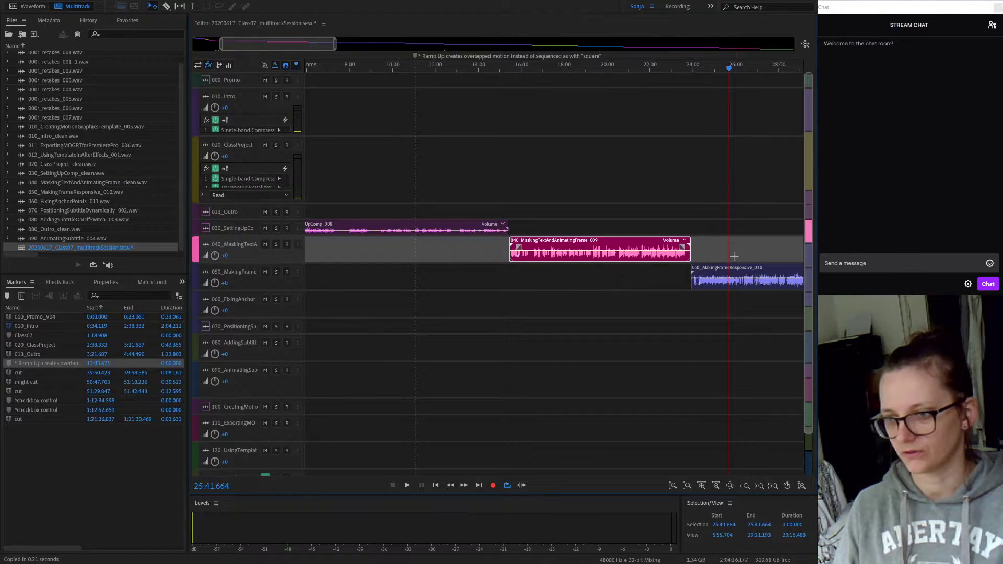
click(729, 272)
double_click(729, 272)
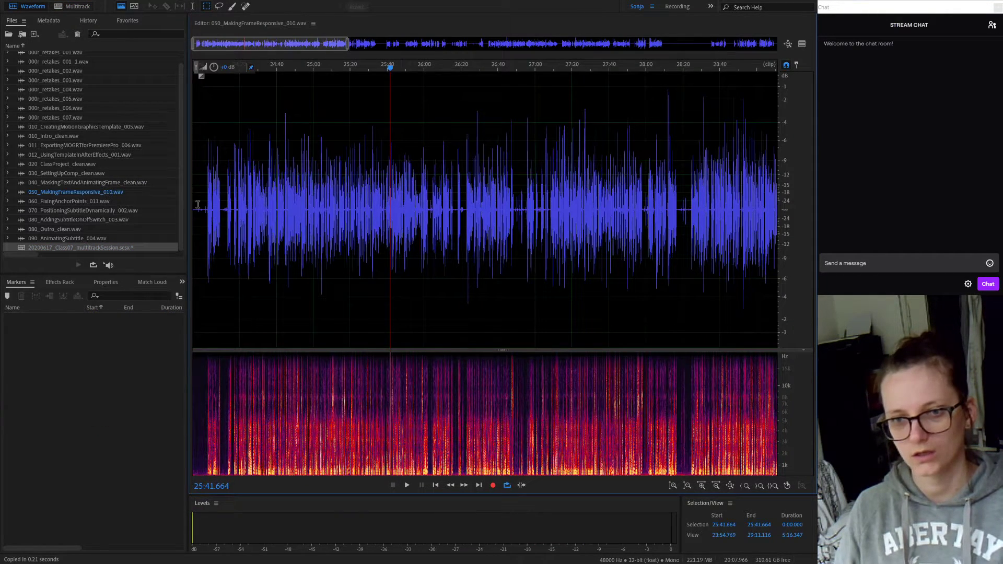
scroll(201, 214, up, 6)
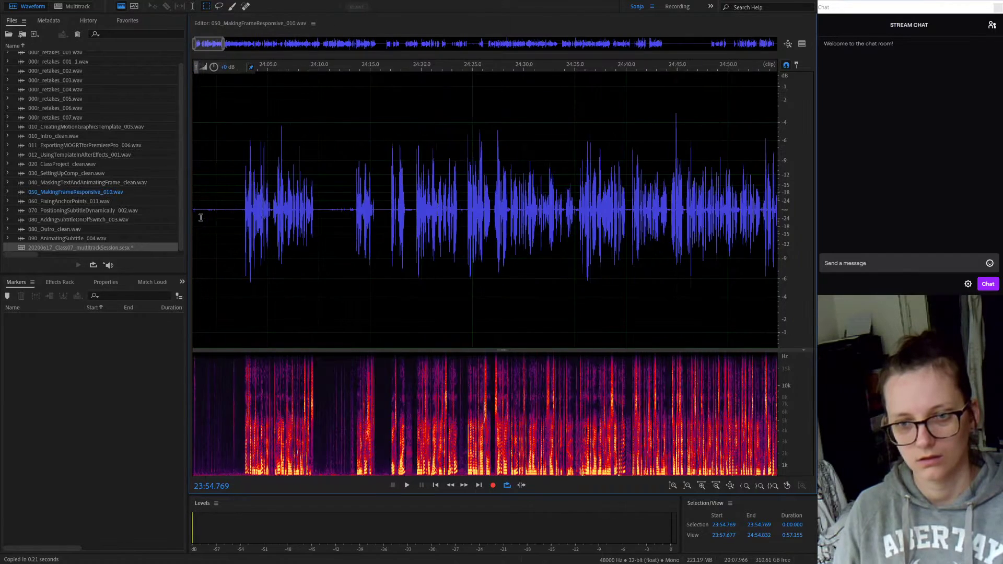
drag(197, 48, 112, 41)
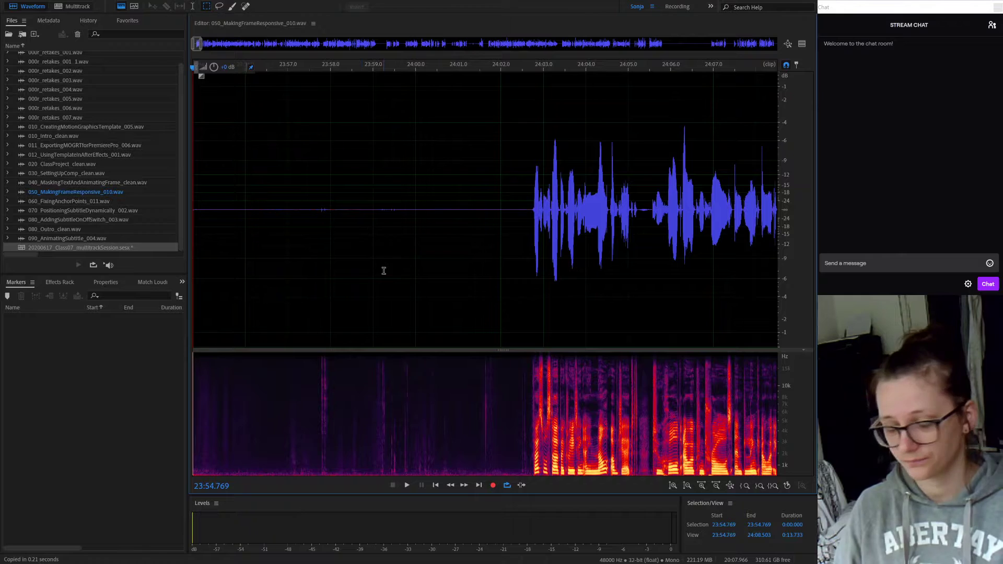
scroll(384, 270, down, 1)
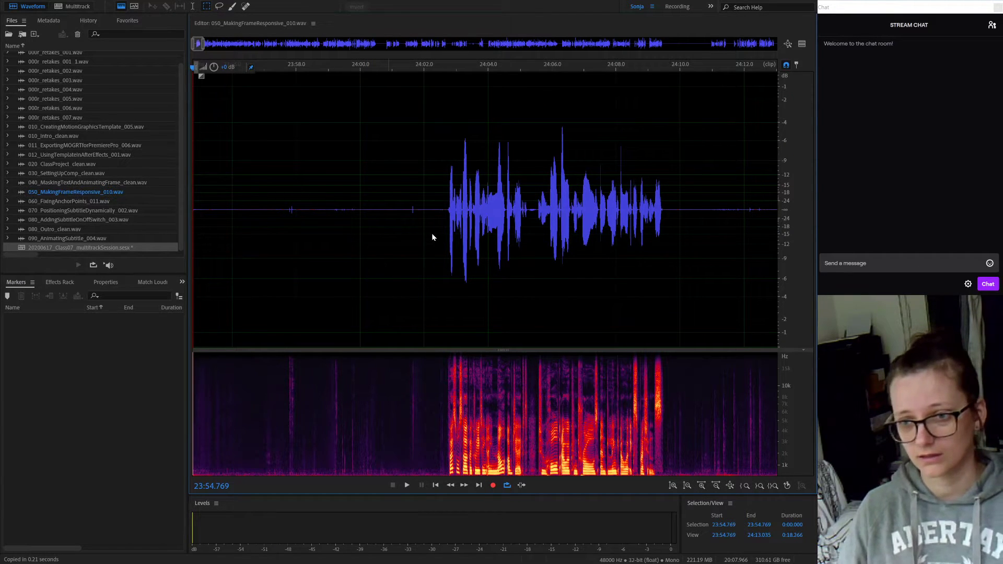
Step: Capture a noise print from the opening silence, 23:54.769 to 24:02.663, and apply noise reduction to the whole 050_MakingFrameResponsive_010.wav file
click(445, 209)
drag(445, 209, 125, 211)
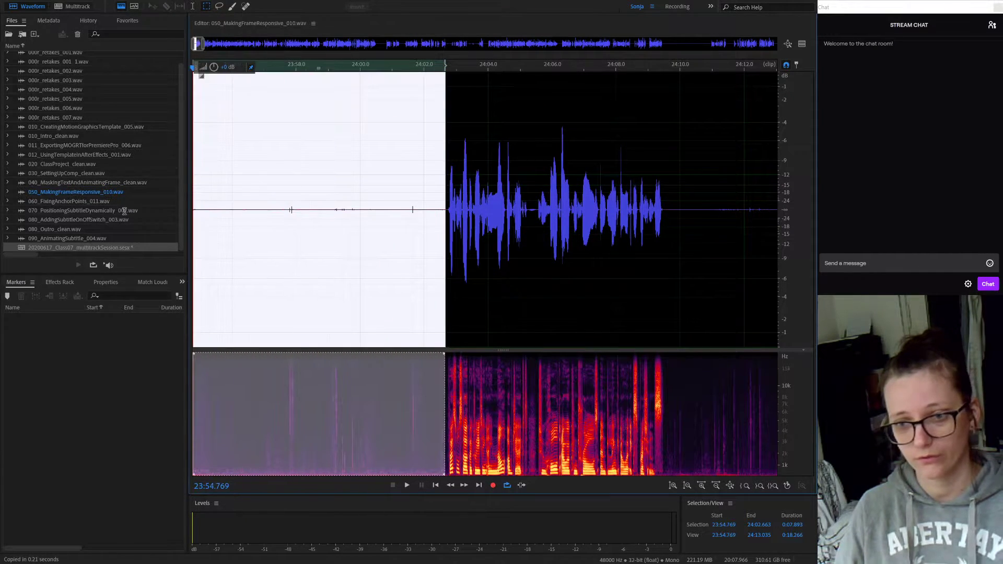
key(space)
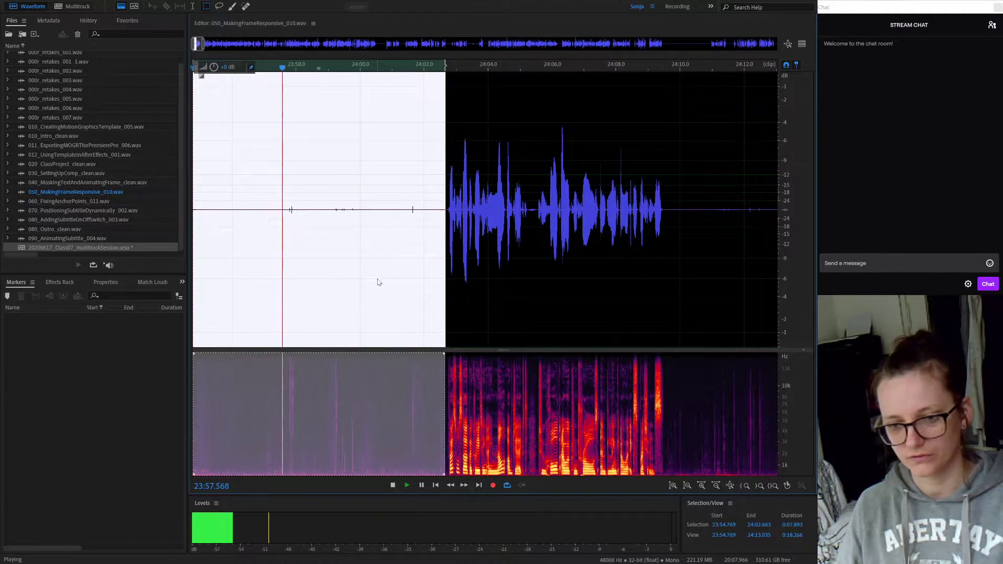
key(space)
key(shift+p)
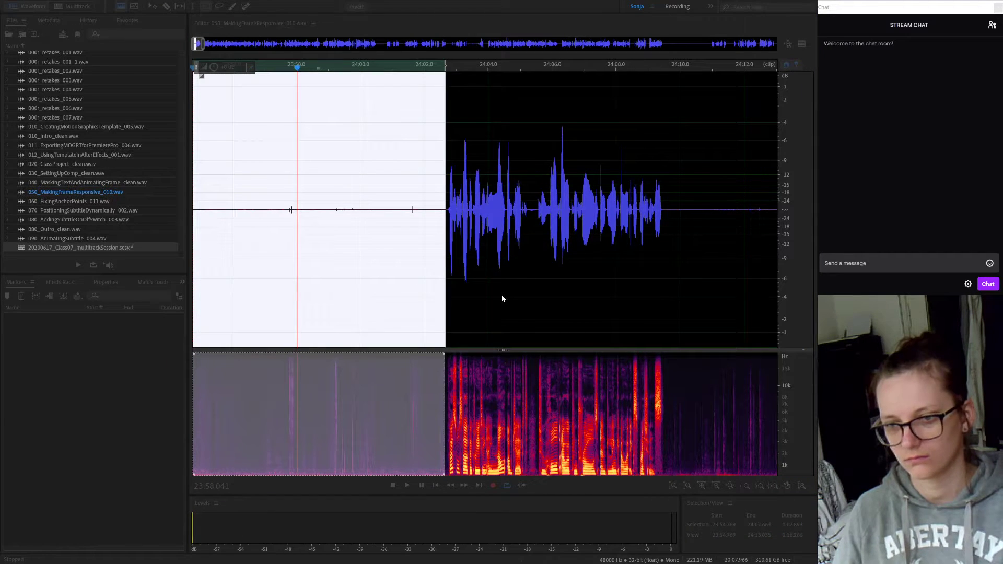
double_click(416, 244)
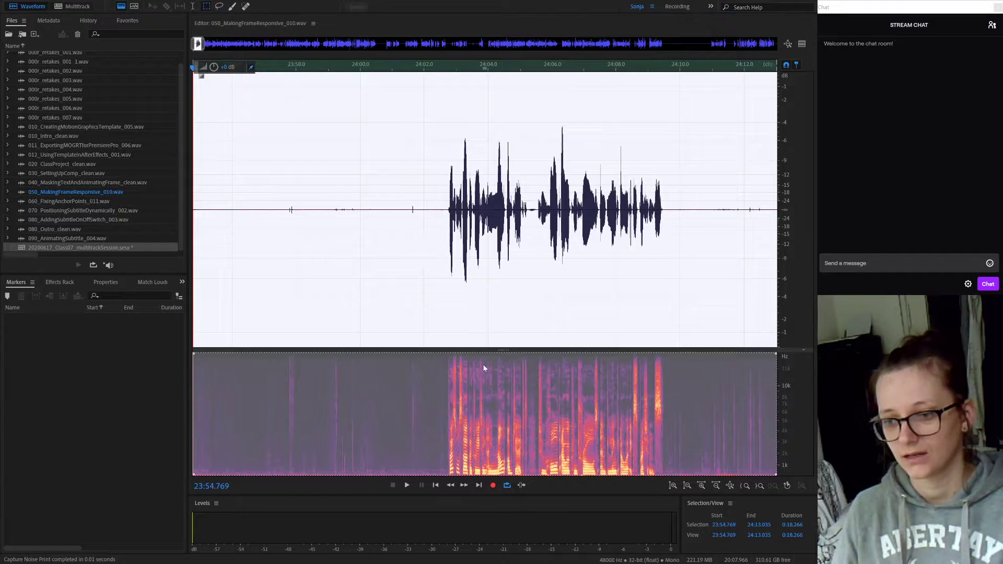
click(548, 460)
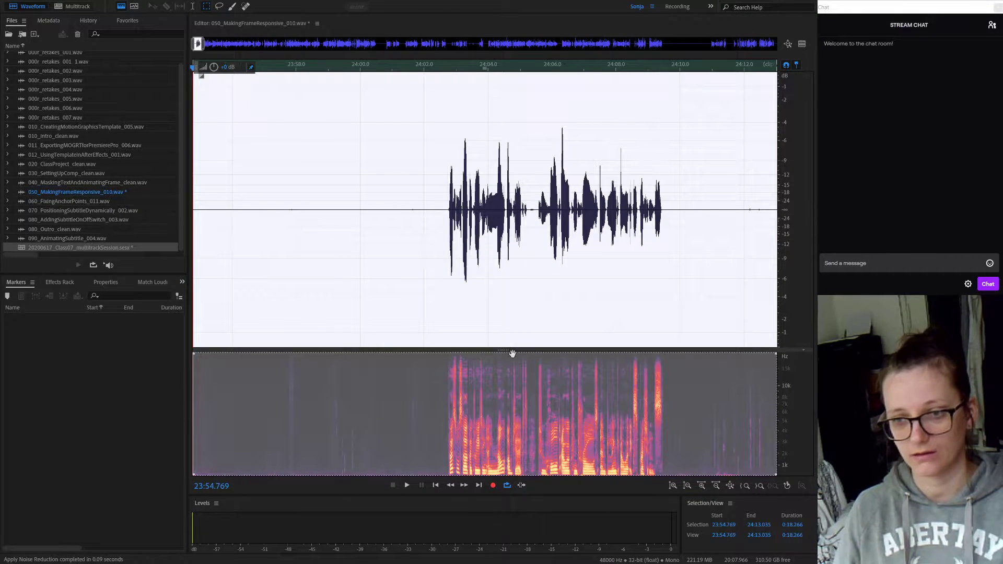
Step: Clear the selection and play the opening silence from about 23:55 to check the noise reduction
click(199, 210)
key(space)
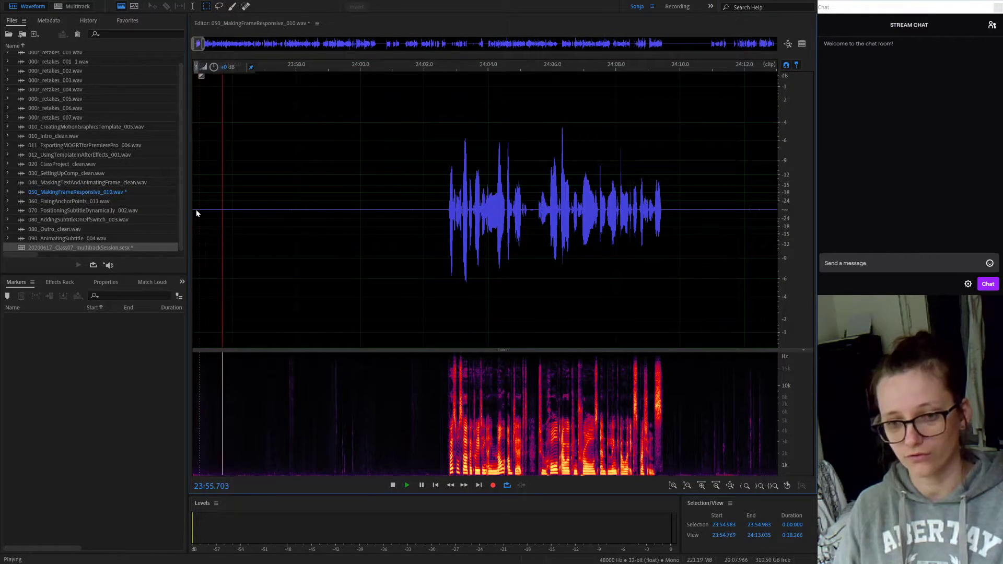
key(space)
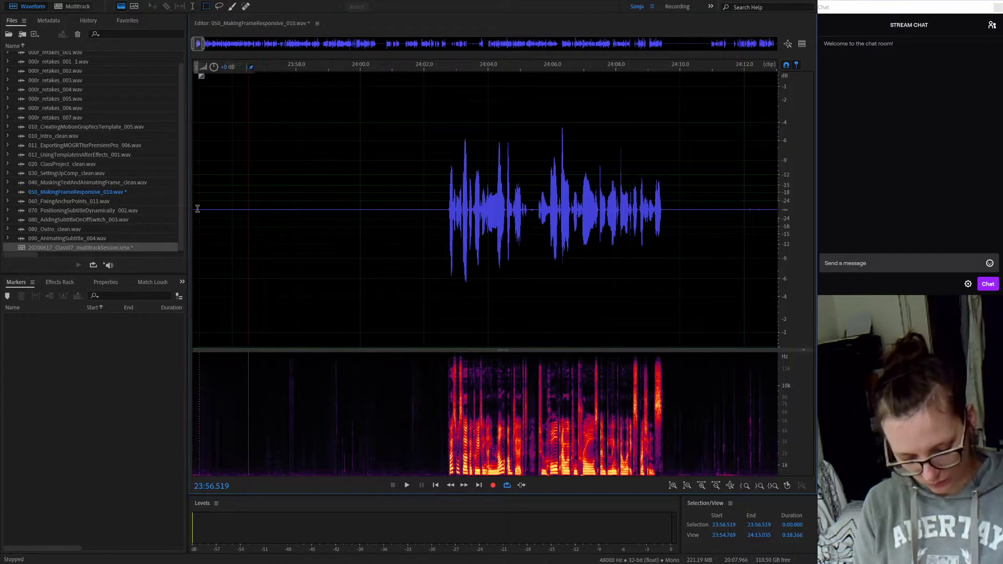
Step: Save the denoised recording as 050_MakingFrameResponsive_clean.wav, and save the multitrack session
key(ctrl+shift+s)
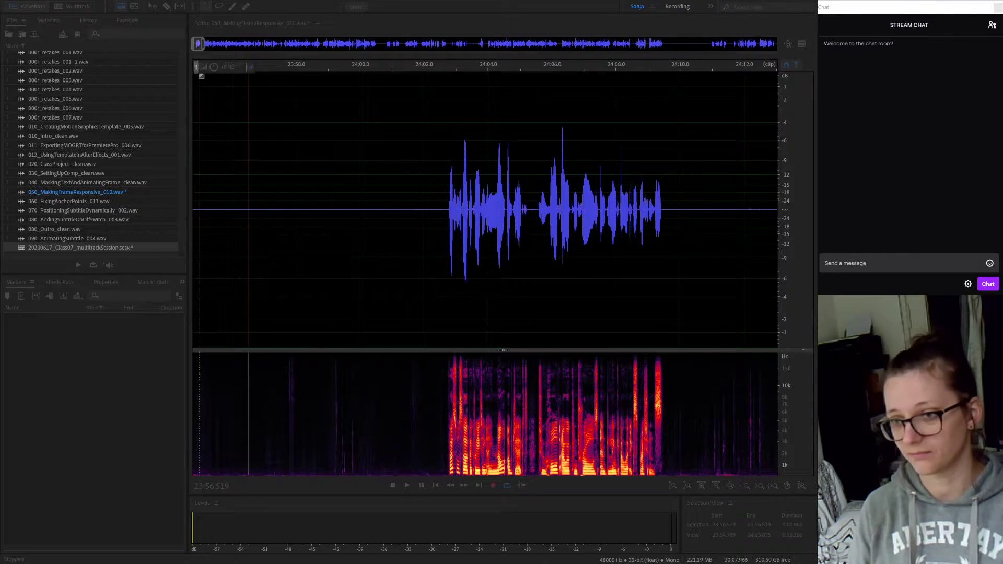
click(579, 308)
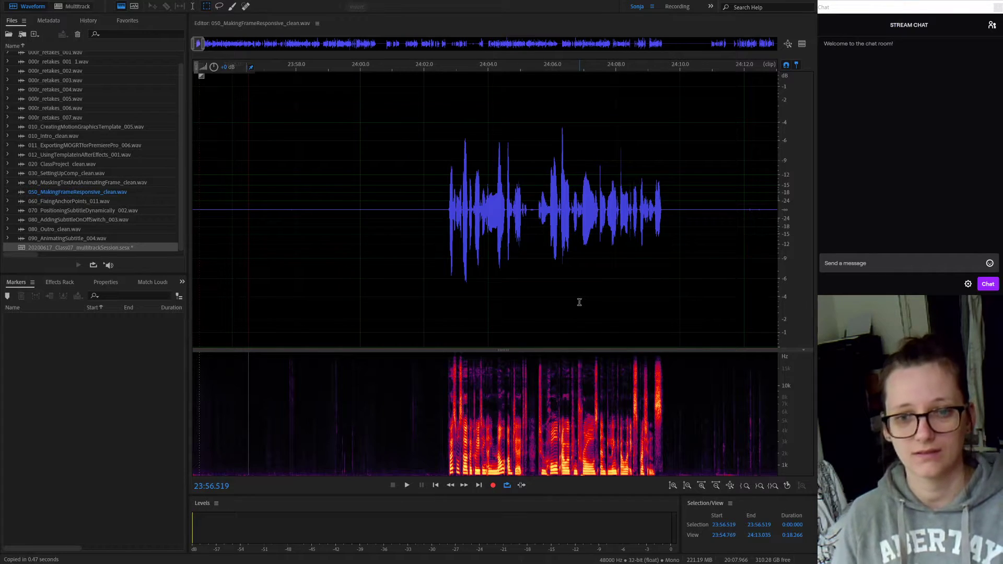
click(77, 7)
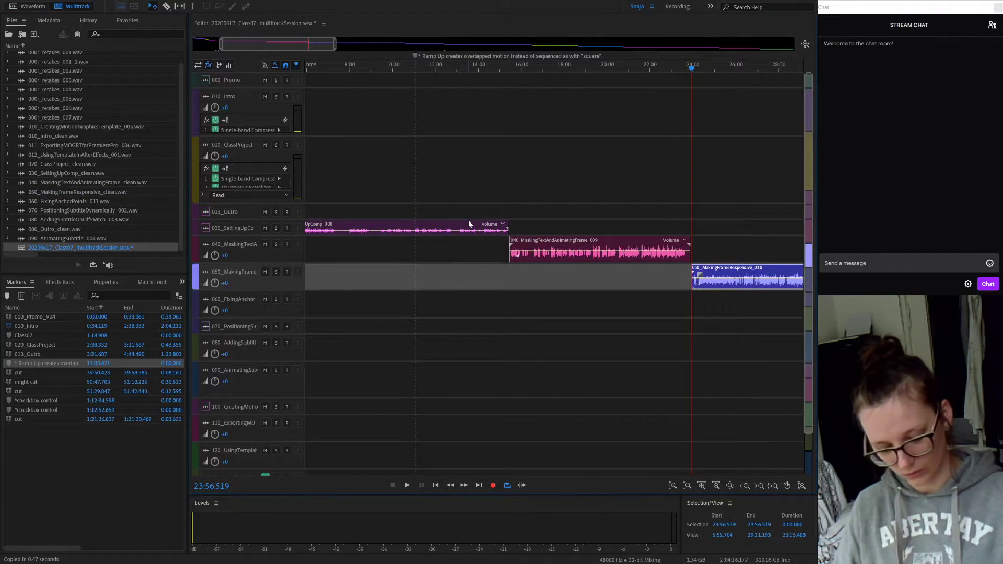
key(ctrl+s)
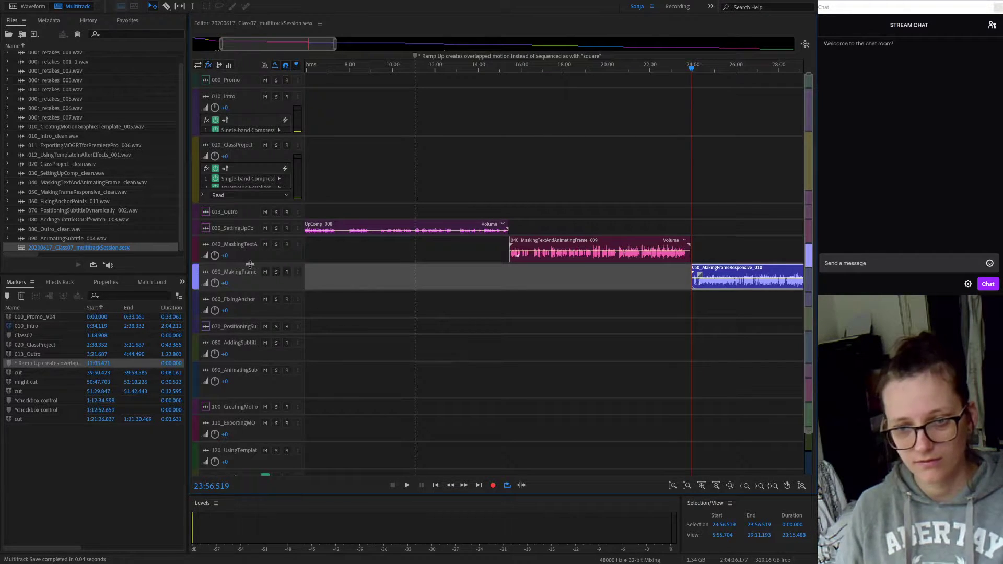
Step: Enlarge the 040_MaskingTextAndAnimatingFrame track to show its effects, and apply the saved class effects preset to the 013_Outro track
drag(249, 263, 250, 379)
click(242, 211)
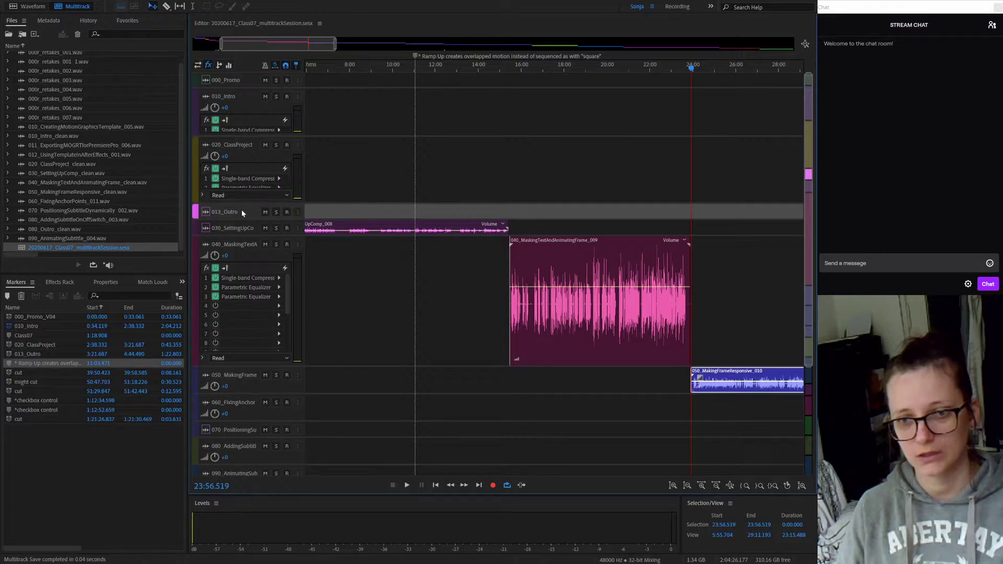
click(59, 282)
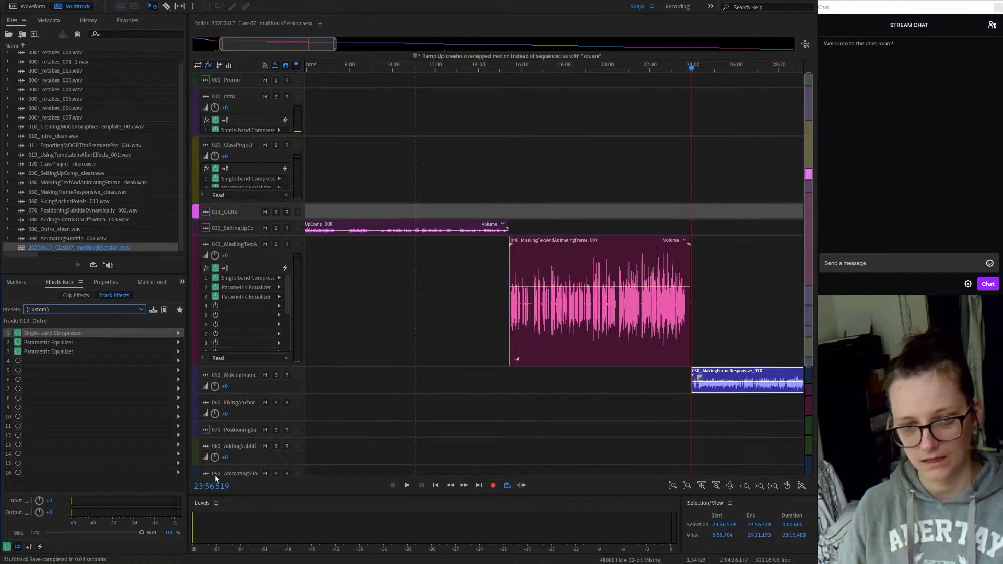
click(244, 230)
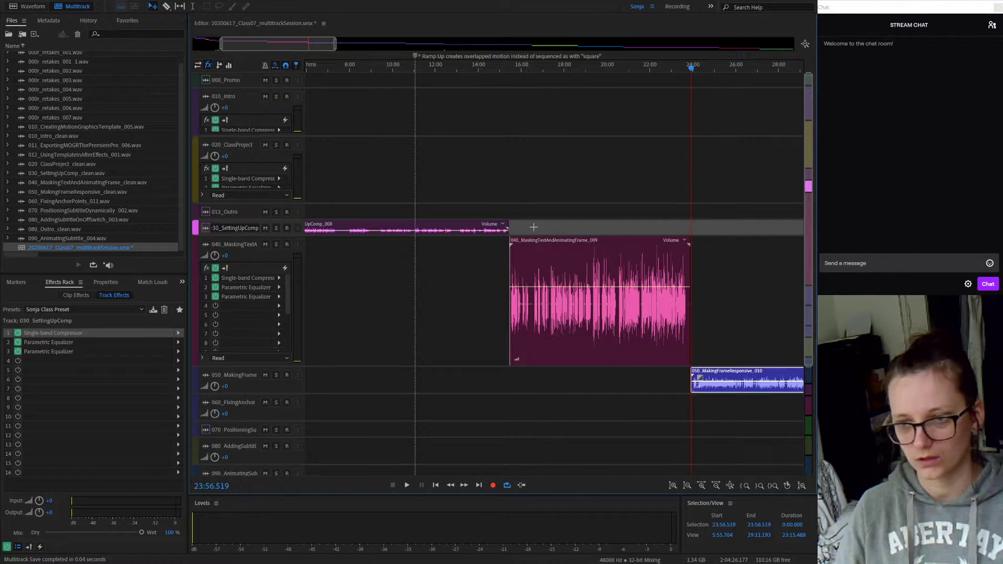
click(442, 213)
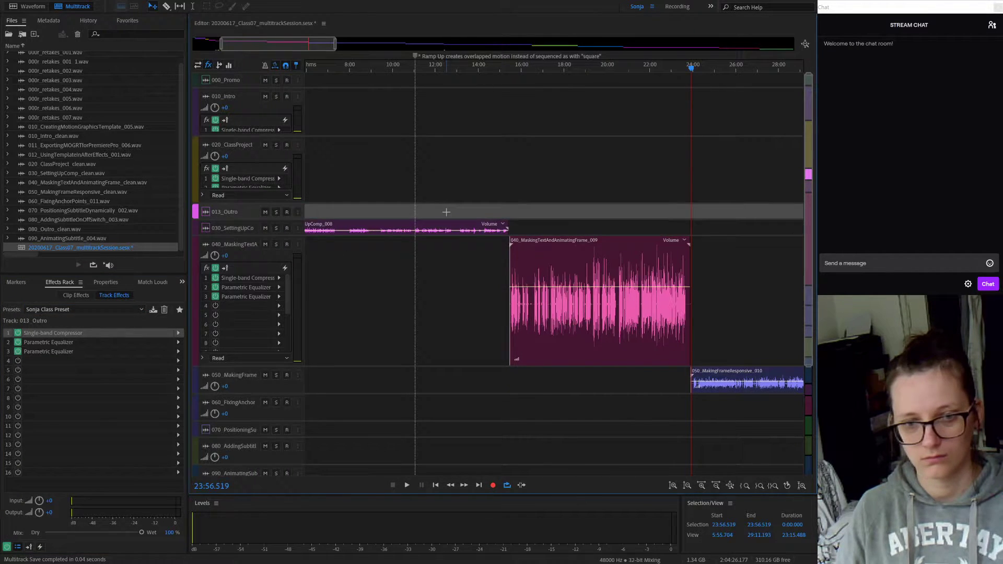
Step: Apply the saved class effects preset to the 010_Intro track and check the preset on the 030_SettingUpComp track
click(344, 191)
click(356, 124)
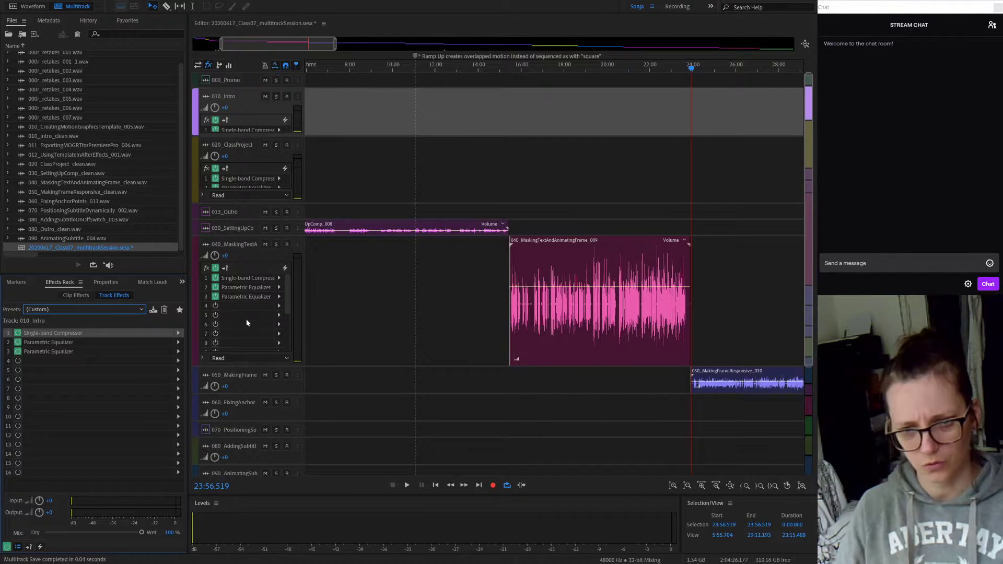
click(206, 478)
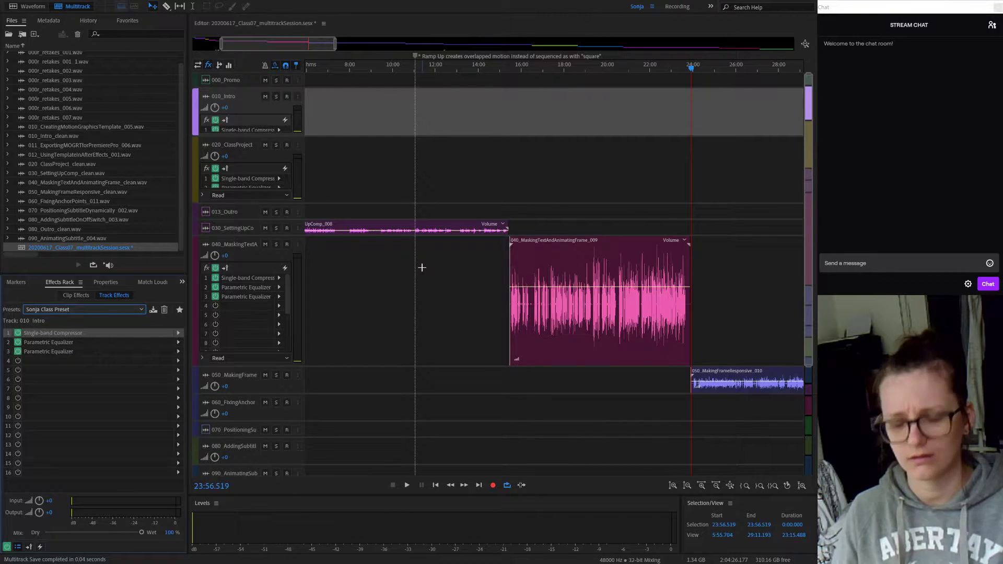
click(558, 225)
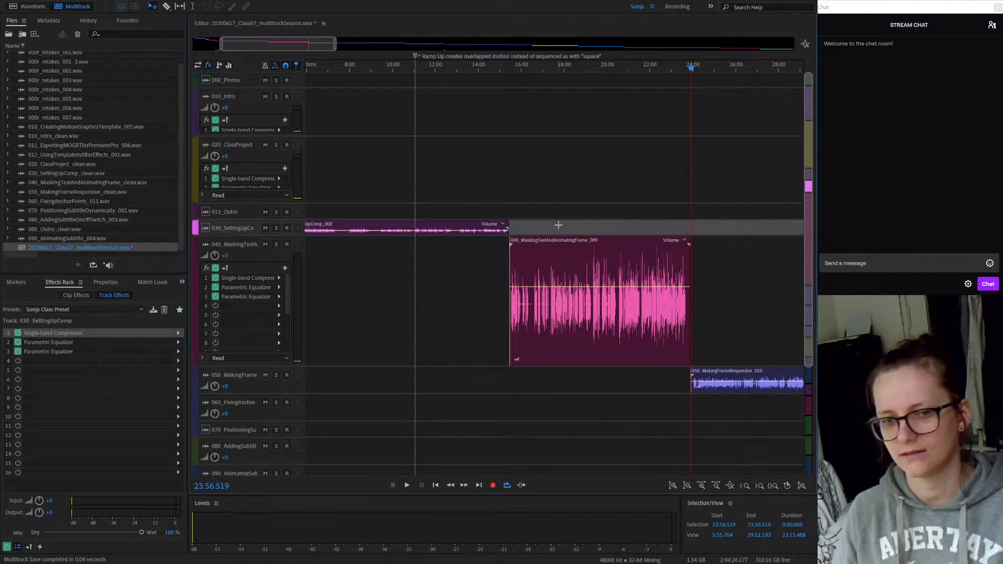
Step: Apply the saved class effects preset to the 040, 050, 060, 070 and 080 tracks, one after another
click(783, 276)
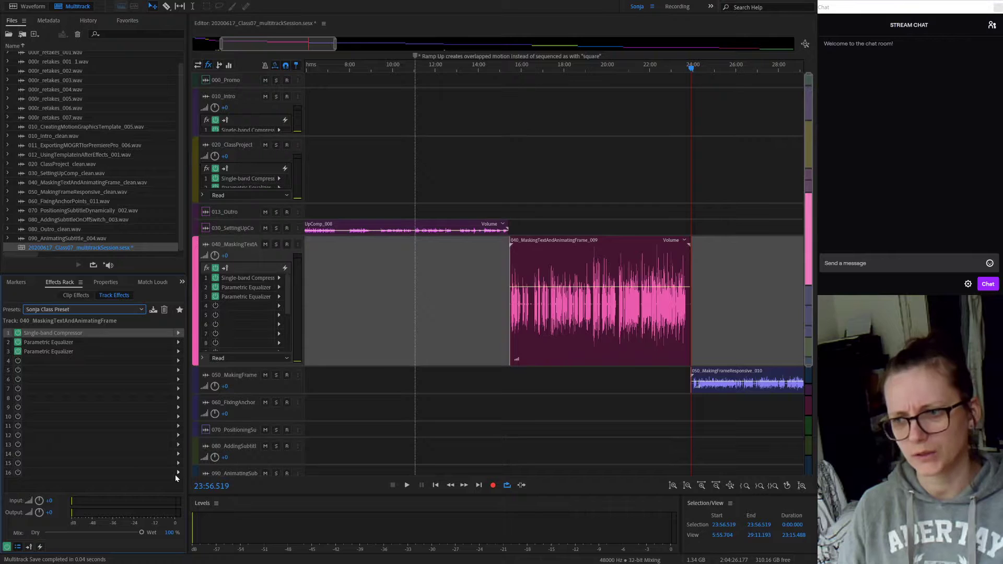
click(345, 377)
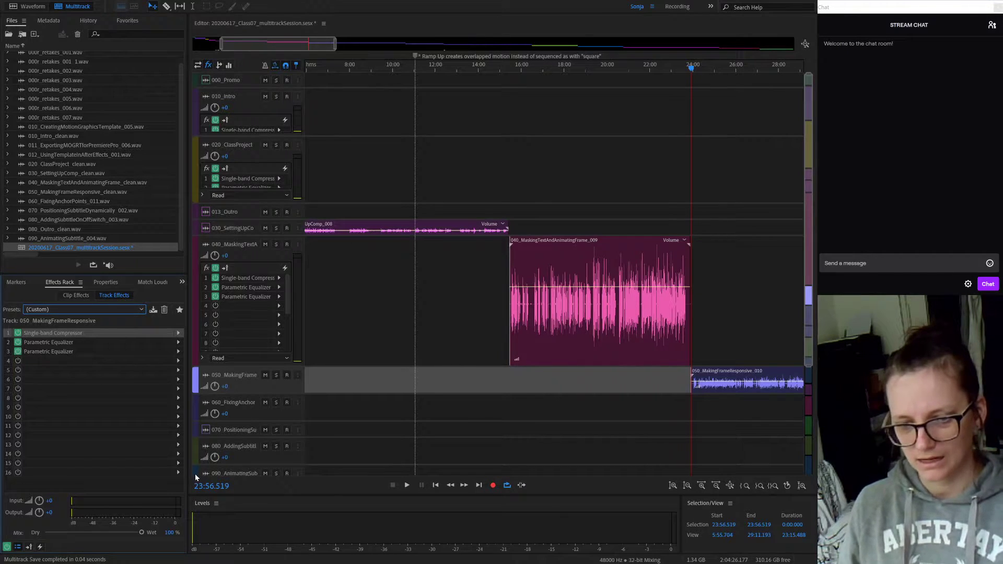
click(415, 407)
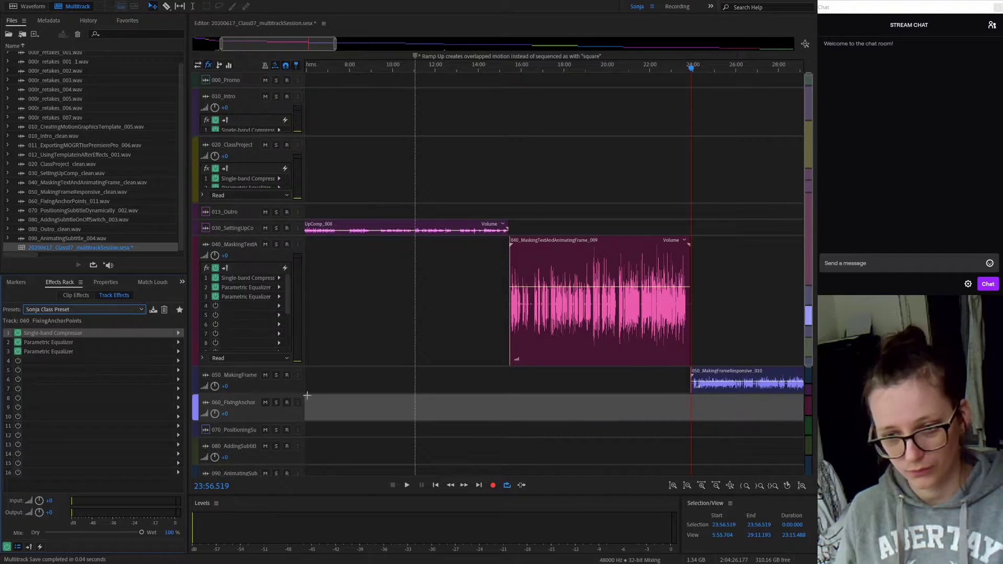
click(344, 430)
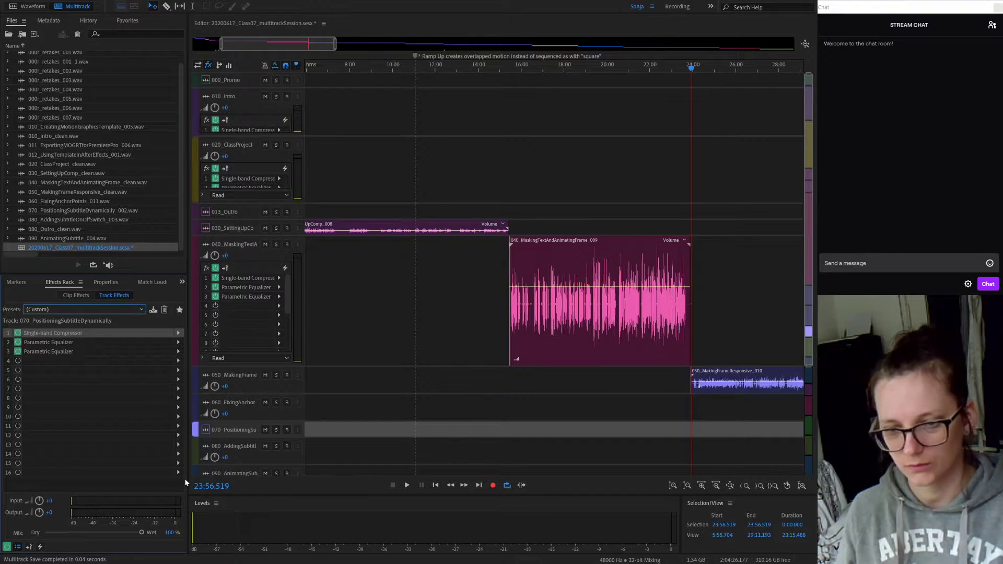
click(347, 454)
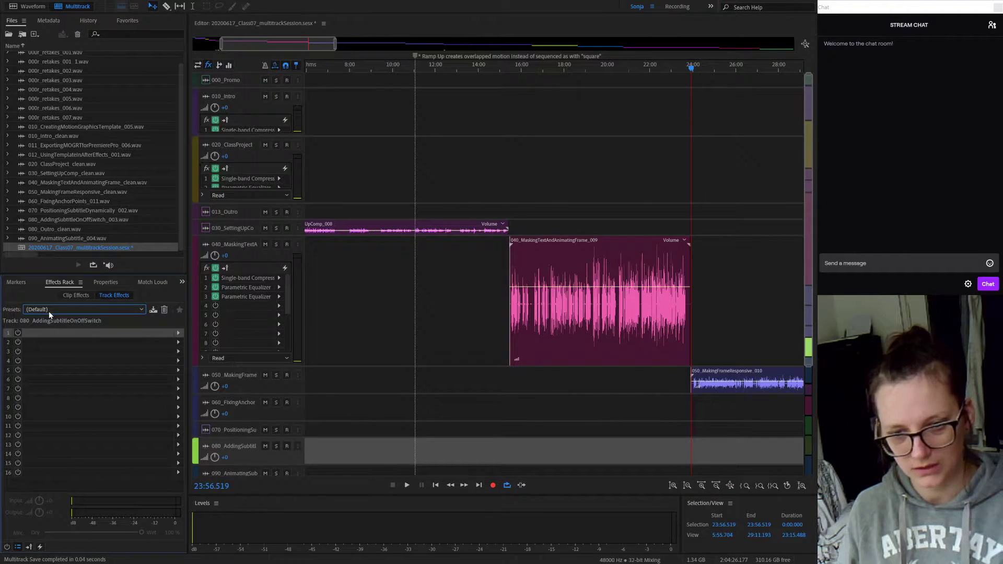
click(192, 475)
Step: Apply the saved class effects preset to the 090_AnimatingSubtitle, 100, 110 and 120_UsingTemplateInAfterEffects tracks
scroll(408, 398, down, 3)
click(336, 370)
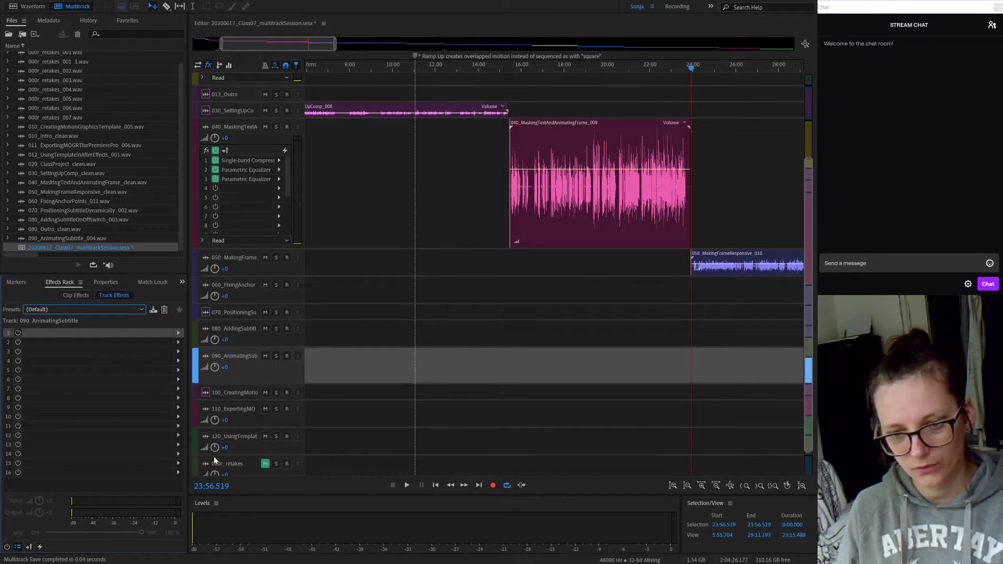
click(339, 395)
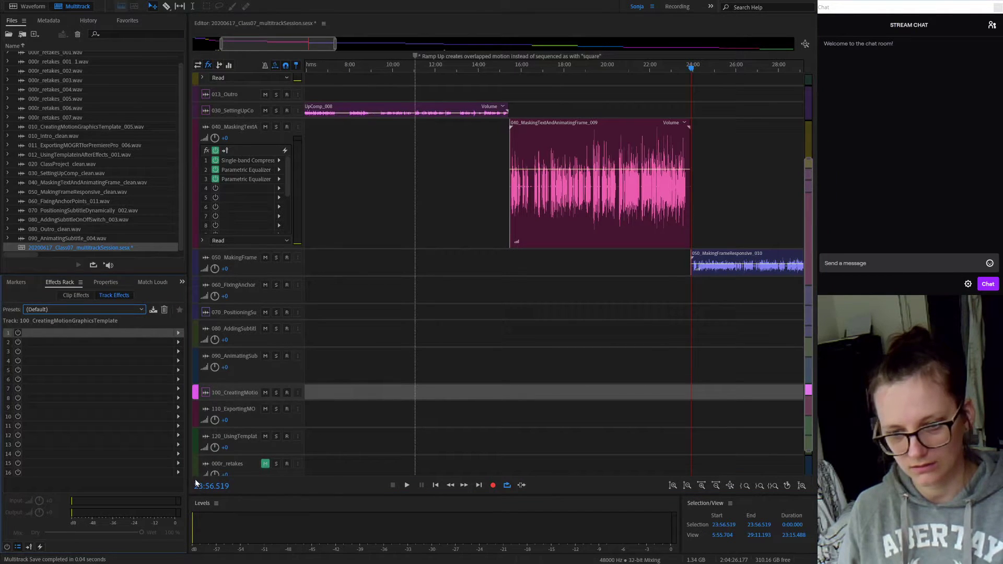
click(336, 420)
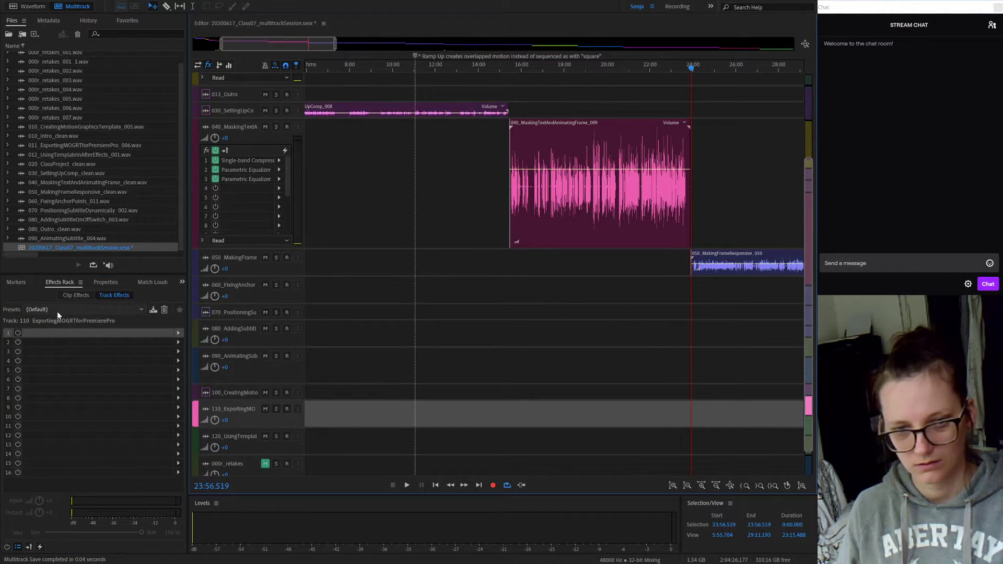
click(340, 441)
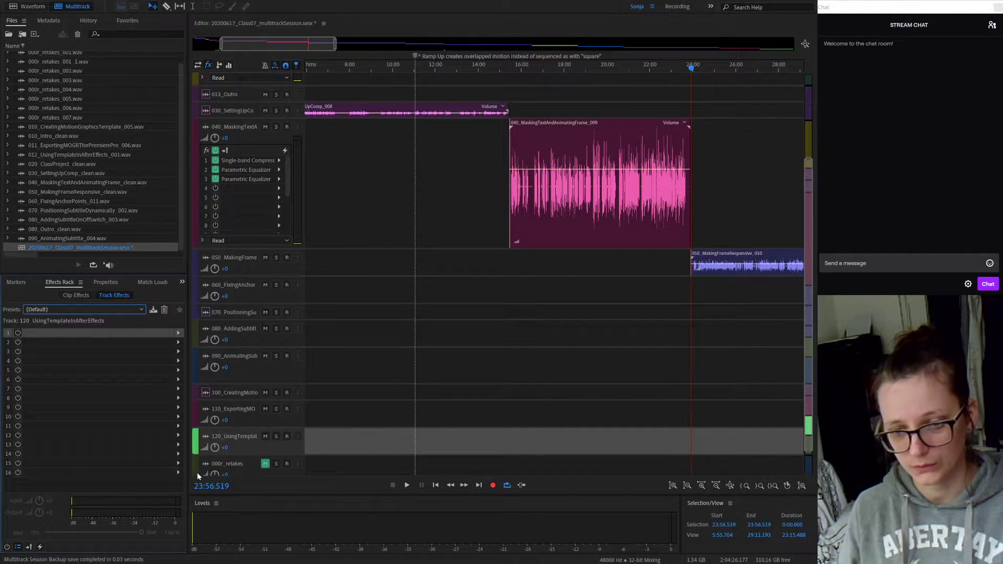
Step: Check which track effects preset is set on the 000r_retakes track and on the tracks from 120 back up to 050
scroll(413, 423, down, 1)
click(340, 439)
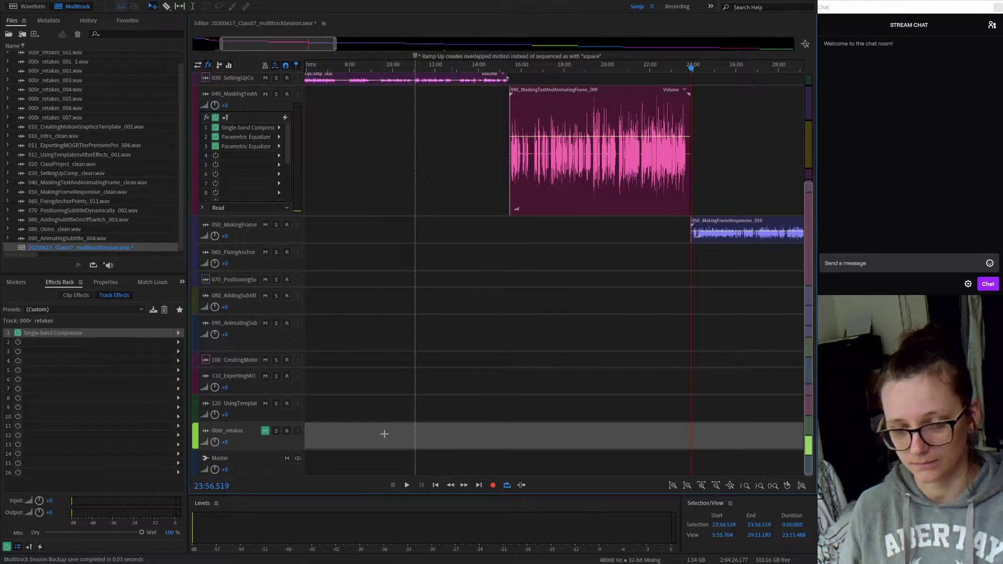
click(363, 413)
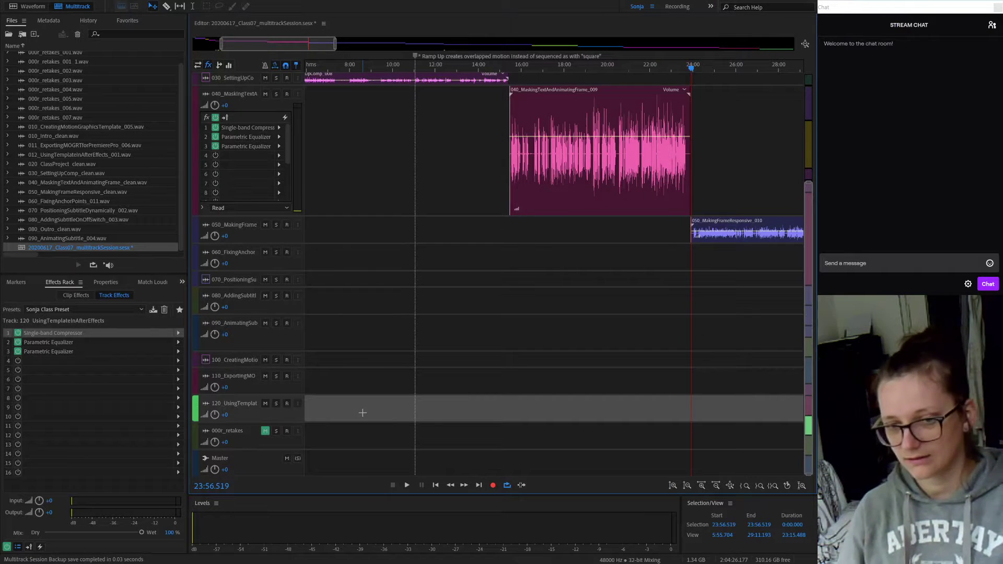
click(332, 387)
click(335, 360)
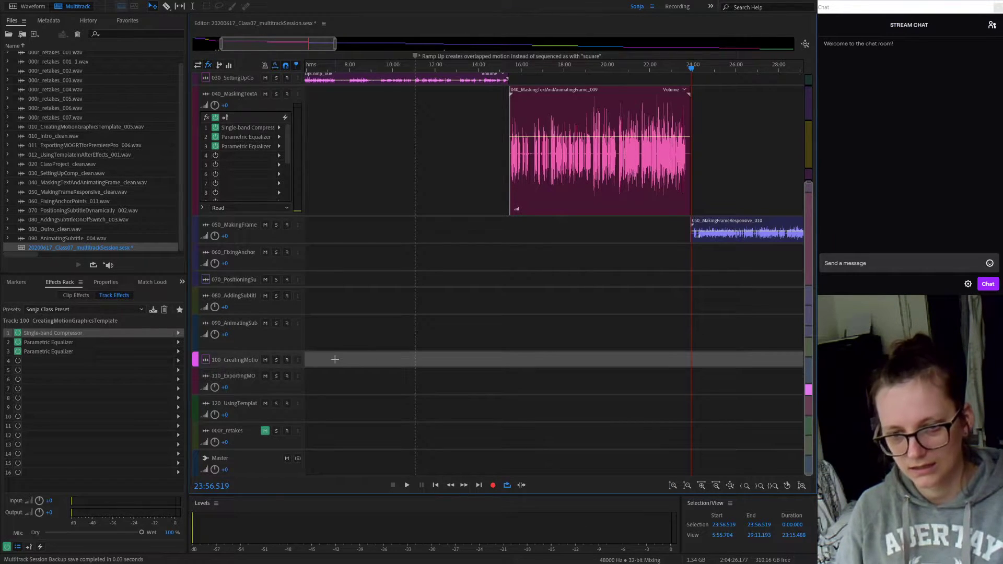
click(340, 338)
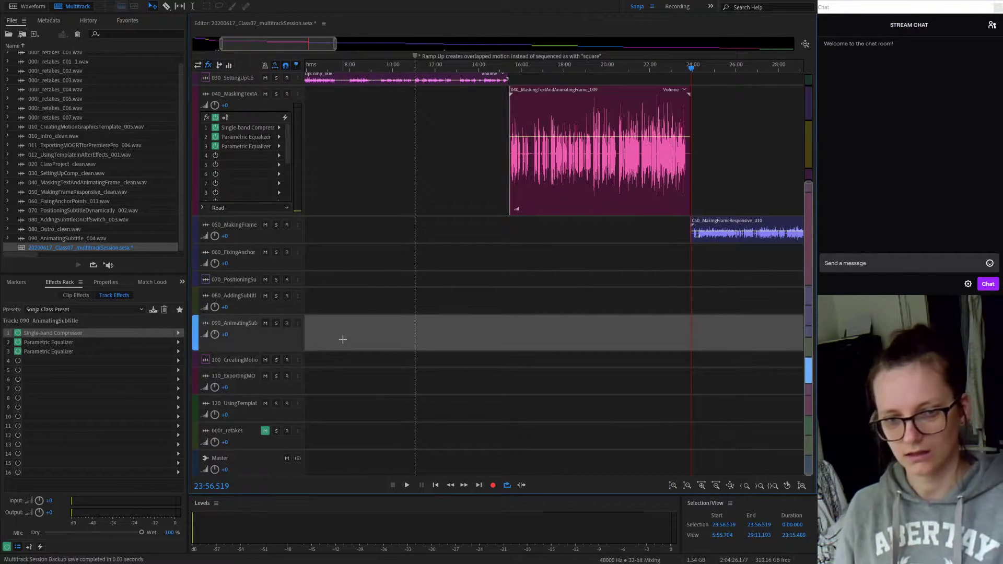
click(316, 298)
click(327, 258)
click(337, 234)
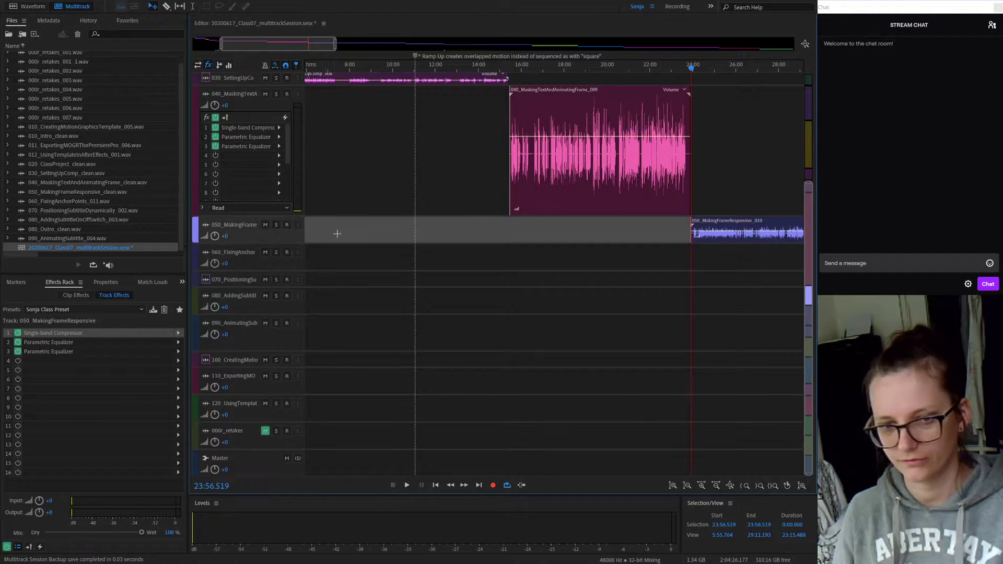
scroll(430, 307, up, 3)
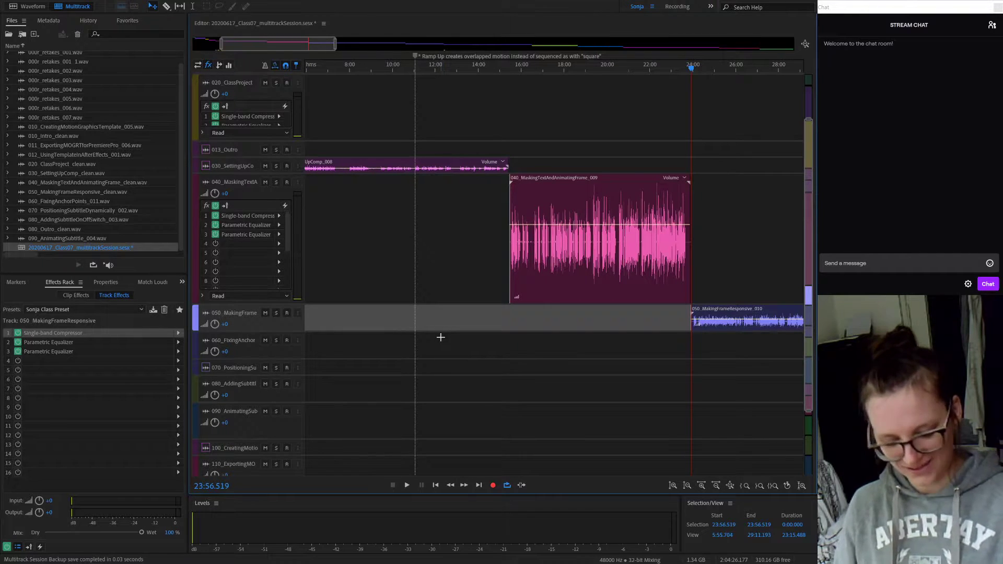
Step: Save the multitrack session, and inspect the 040_MaskingTextAndAnimatingFrame clip's waveform from about 16:12 before returning to the multitrack
key(ctrl+s)
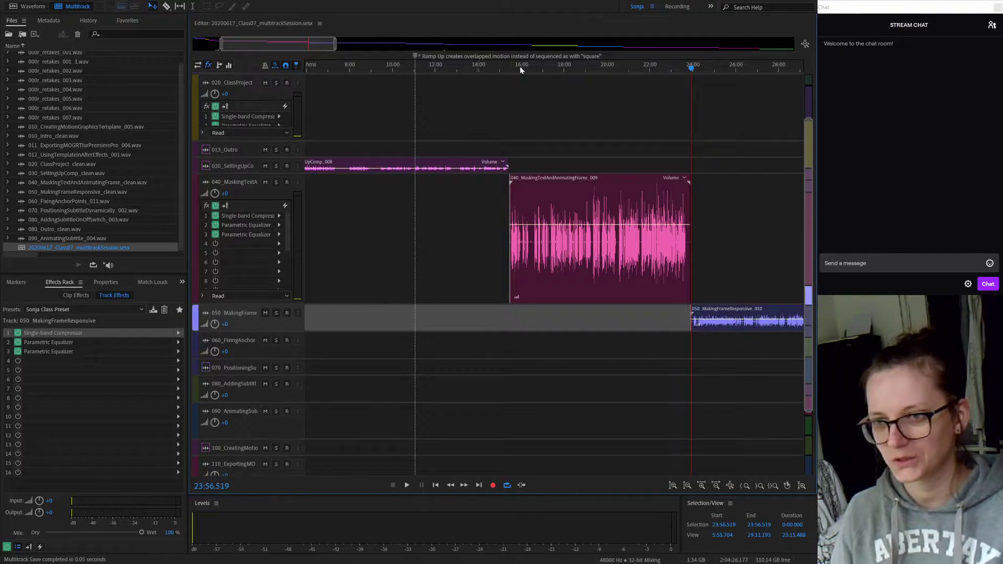
drag(517, 67, 525, 74)
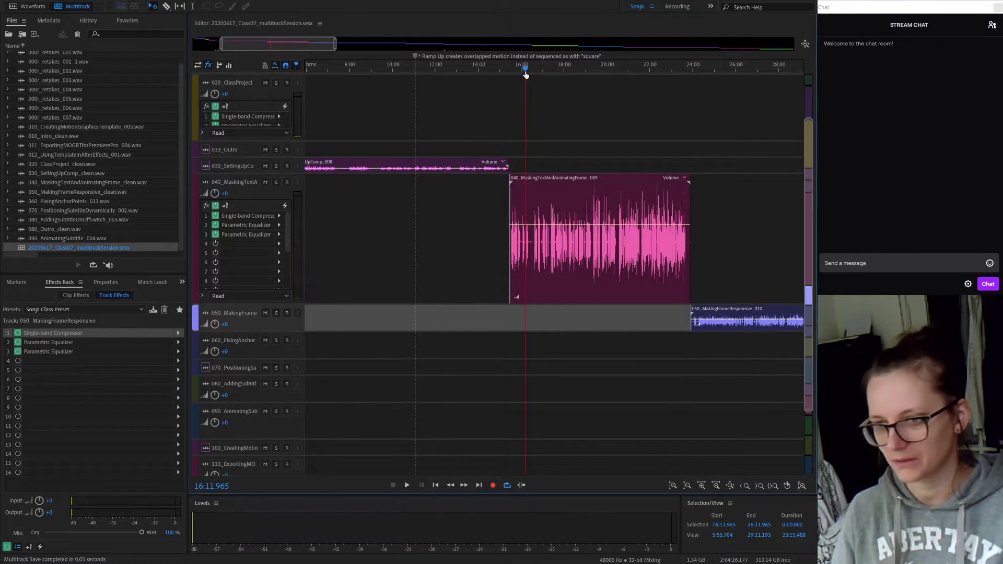
double_click(563, 196)
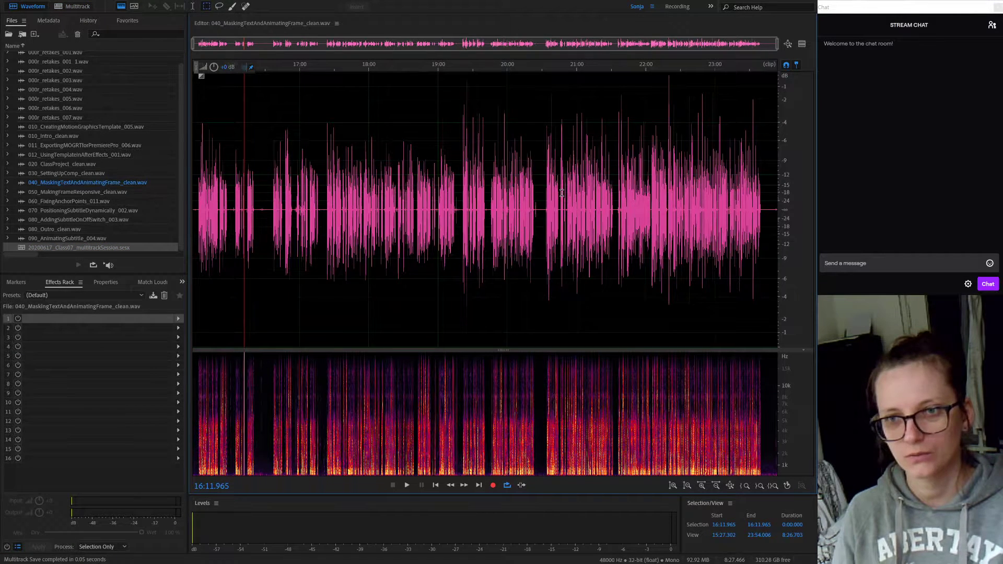
click(81, 6)
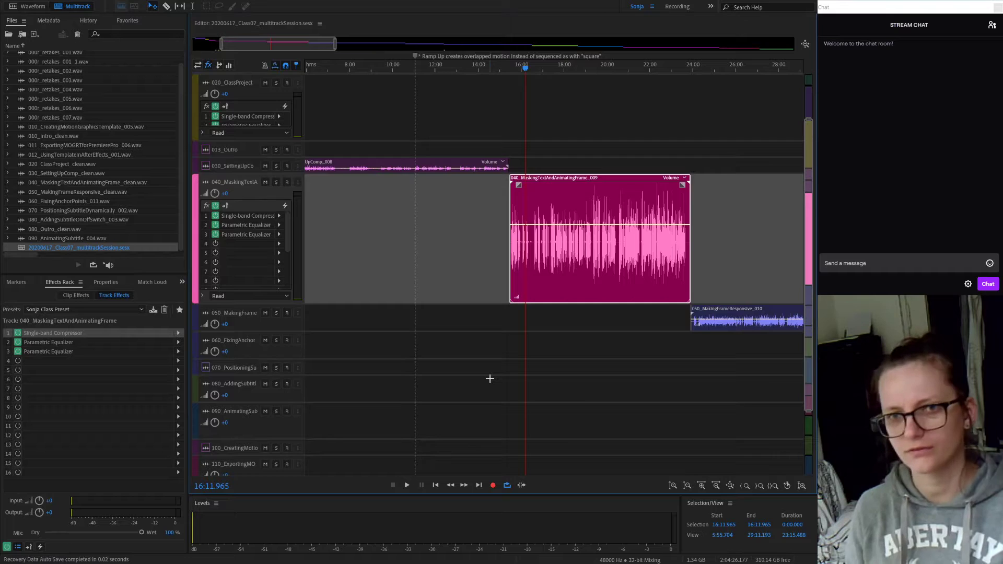
Step: Switch between the waveform and multitrack views, and look at the waveform of 090_AnimatingSubtitle_004.wav
key(9)
key(0)
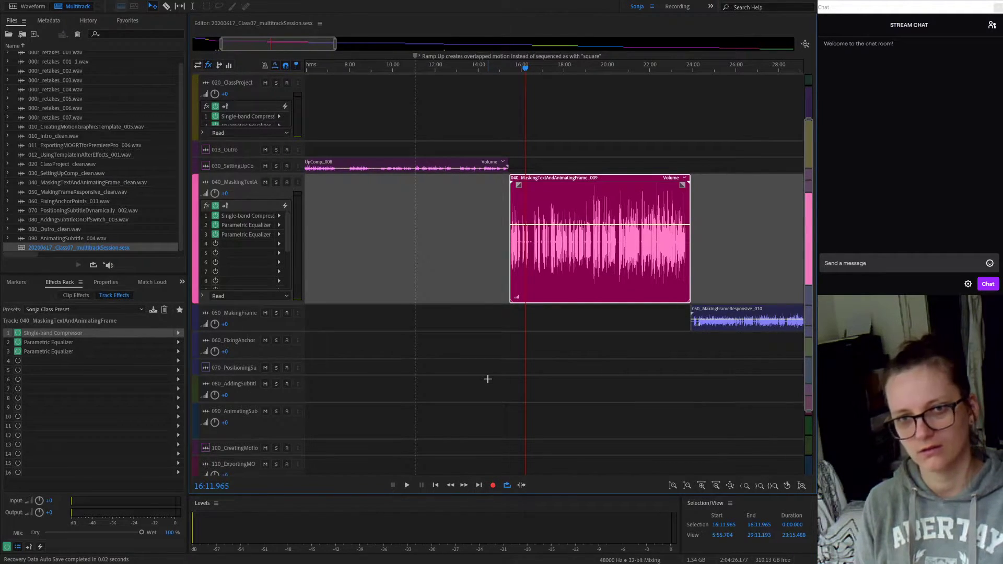
key(9)
key(0)
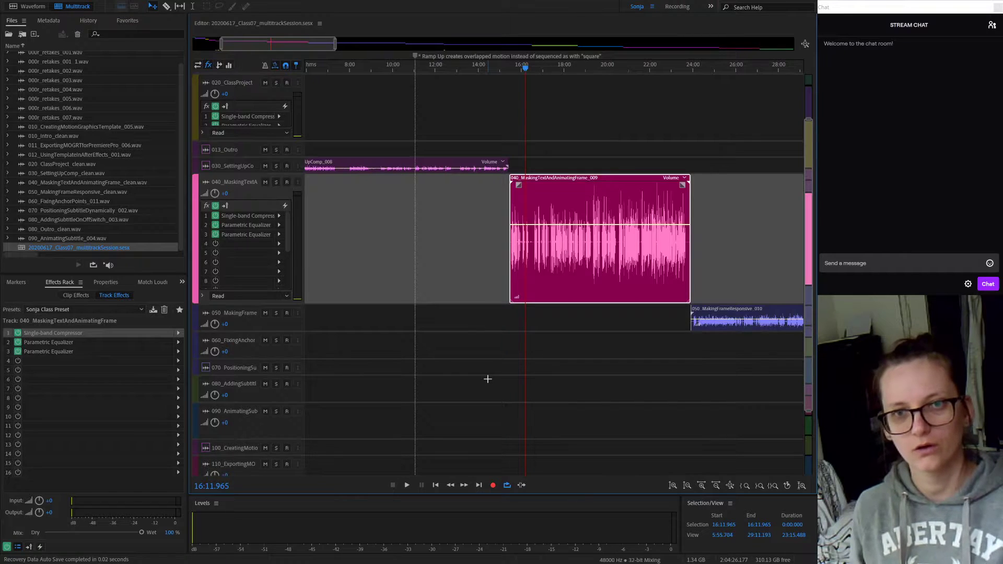
key(9)
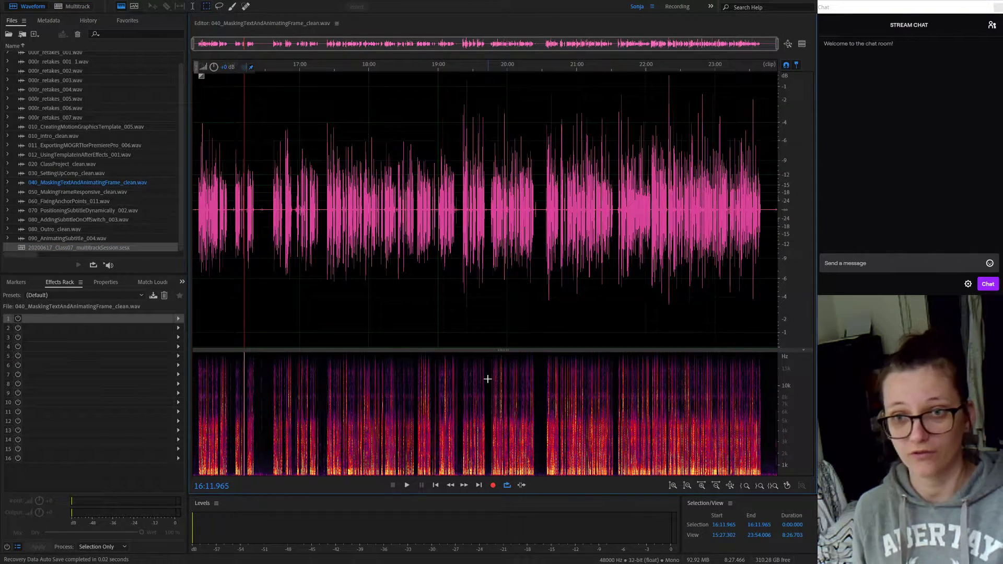
key(0)
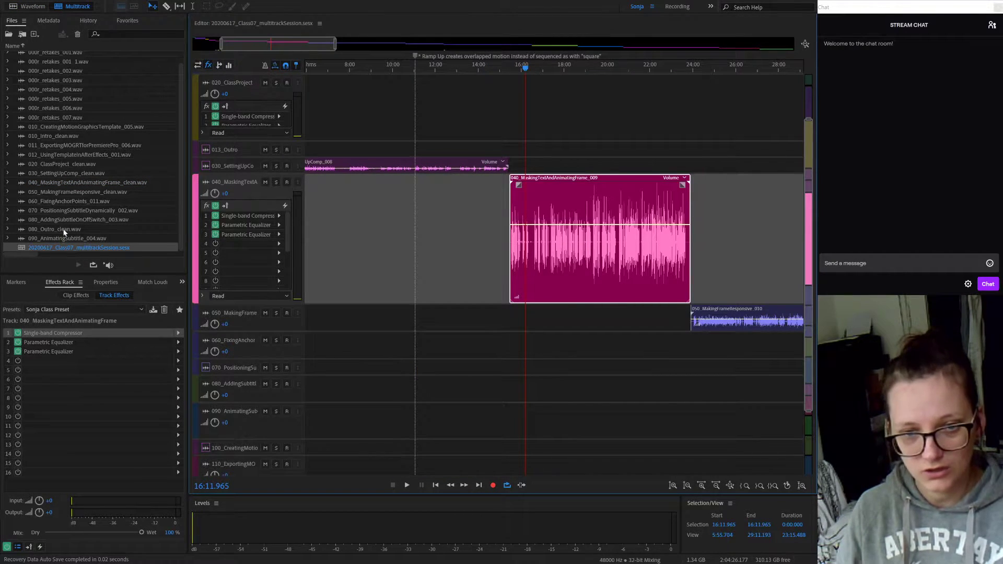
double_click(77, 239)
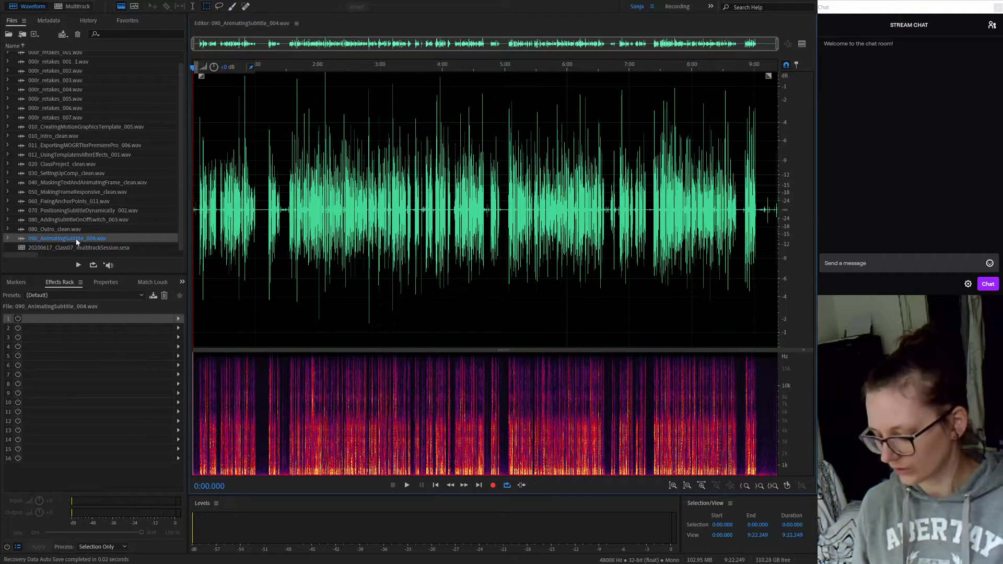
key(0)
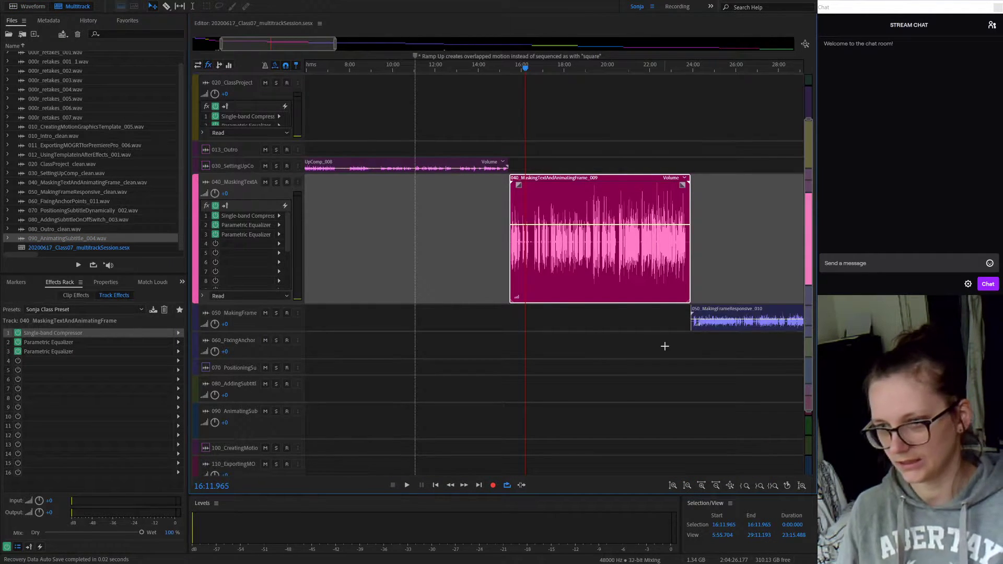
Step: Shrink the heights of all tracks and collapse the 040_MaskingTextAndAnimatingFrame, 020_ClassProject and 010_Intro tracks
click(782, 333)
scroll(773, 333, up, 2)
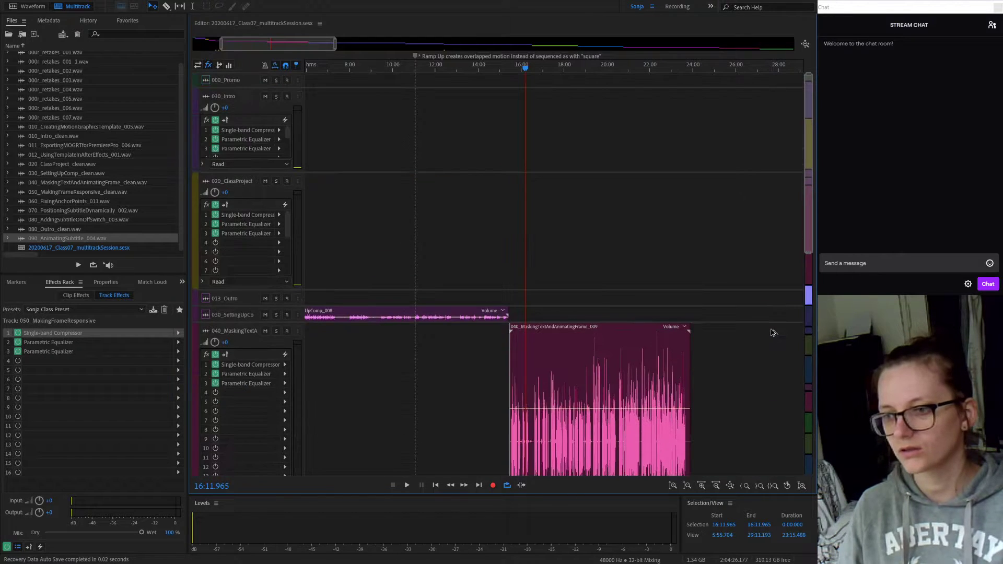
scroll(773, 332, down, 4)
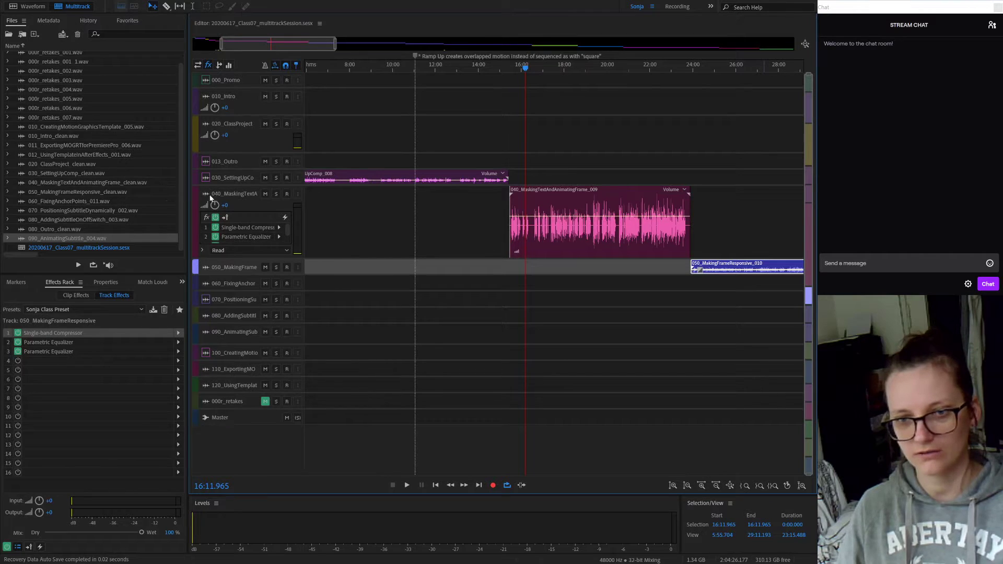
click(207, 195)
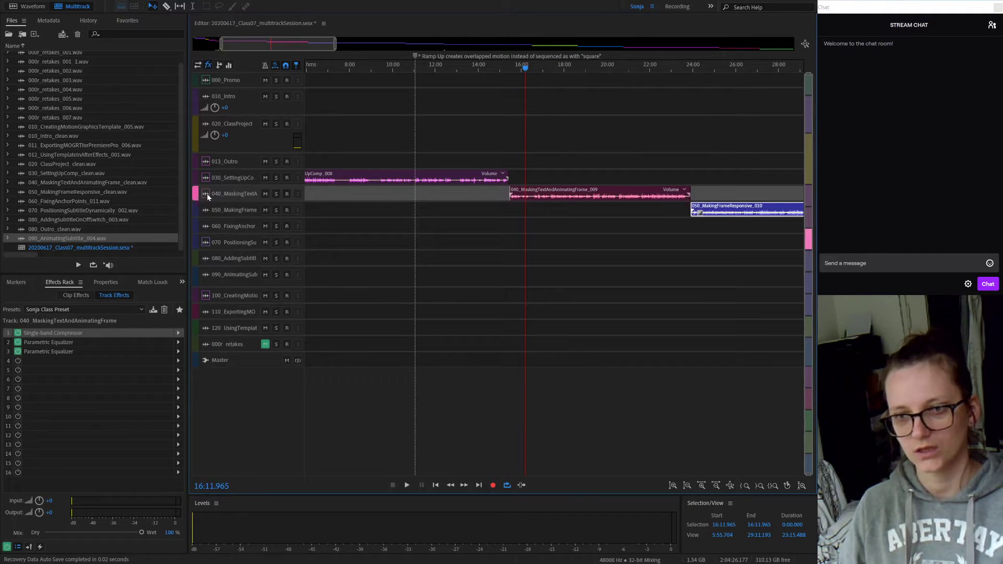
click(211, 125)
click(209, 107)
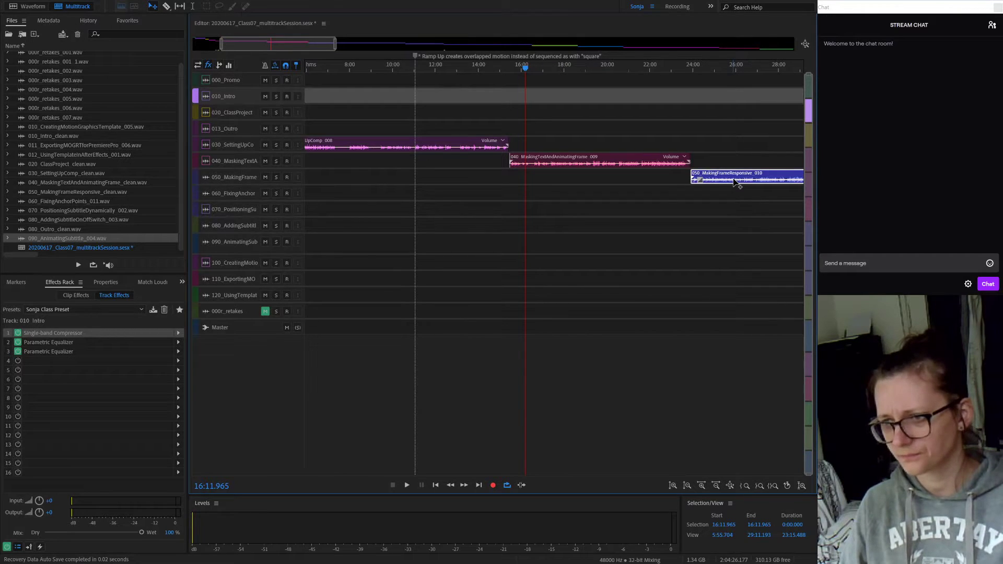
Step: Reduce the remaining track heights and collapse the 050_MakingFrameResponsive track to its minimum height
scroll(733, 182, up, 4)
scroll(721, 203, down, 1)
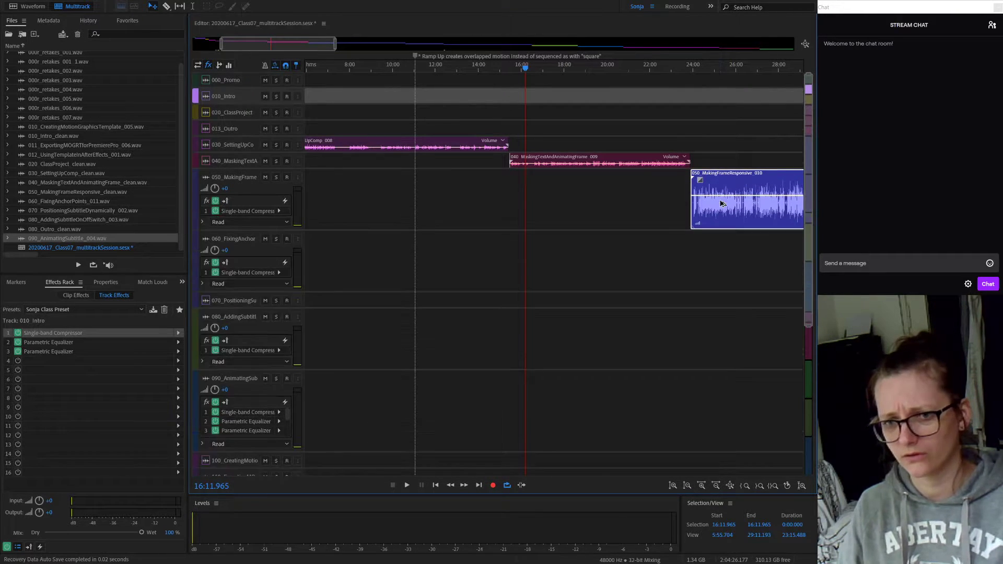
scroll(721, 204, down, 1)
scroll(721, 203, up, 1)
scroll(380, 283, down, 1)
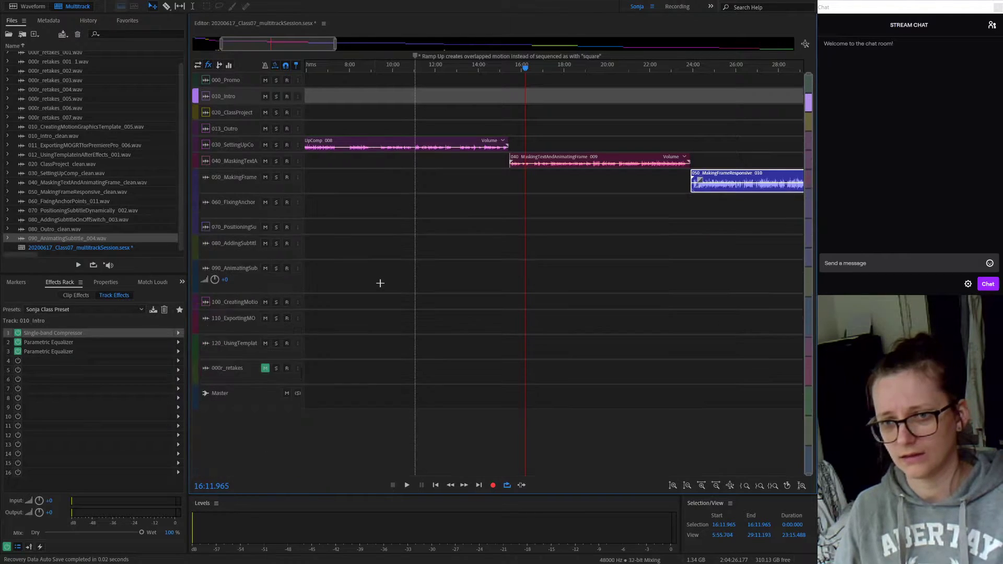
scroll(380, 283, down, 1)
click(205, 180)
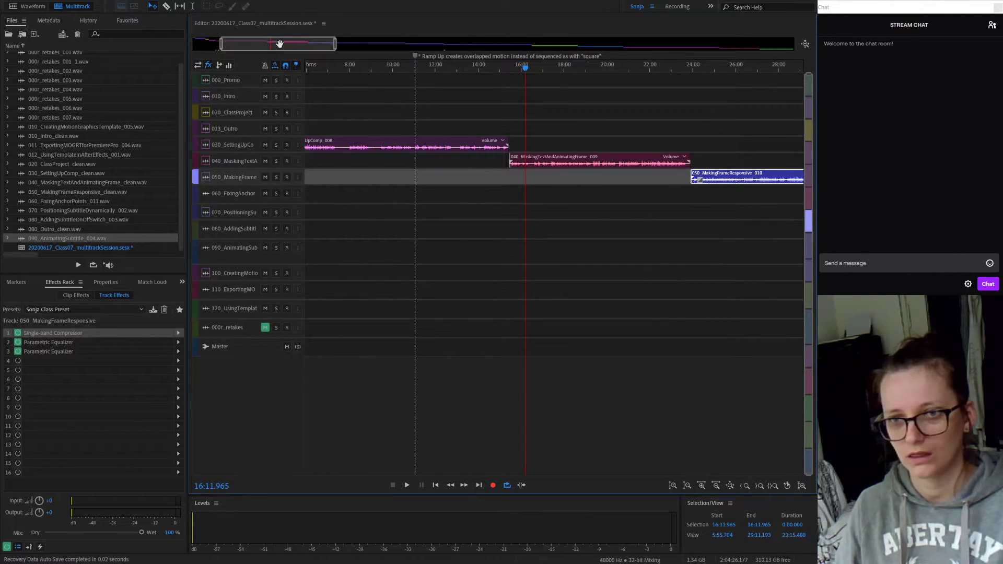
Step: Select the 060_FixingAnchorPoints_011 clip and enlarge its track's height so the waveform and effects are visible
drag(278, 44, 369, 49)
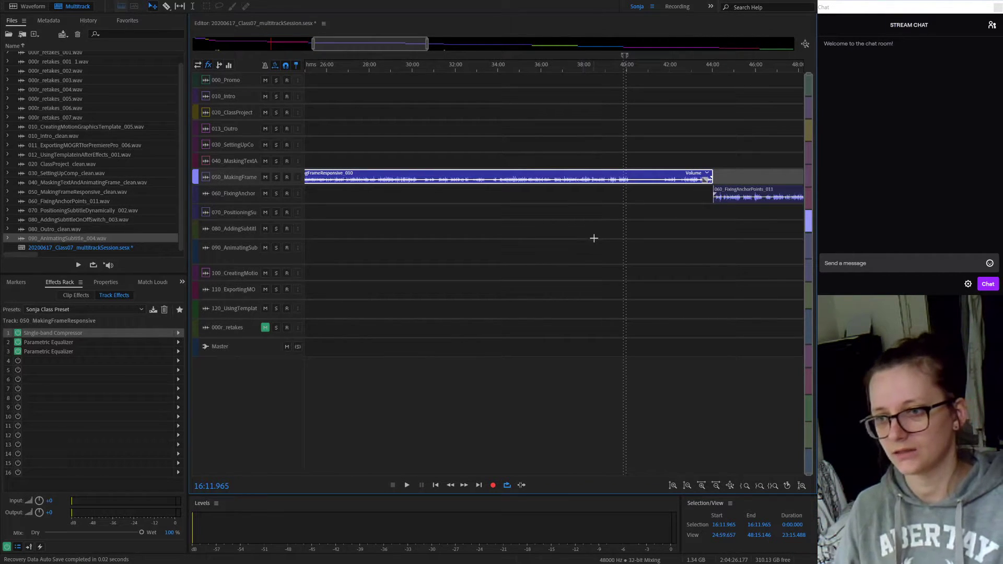
key(backslash)
scroll(598, 241, up, 6)
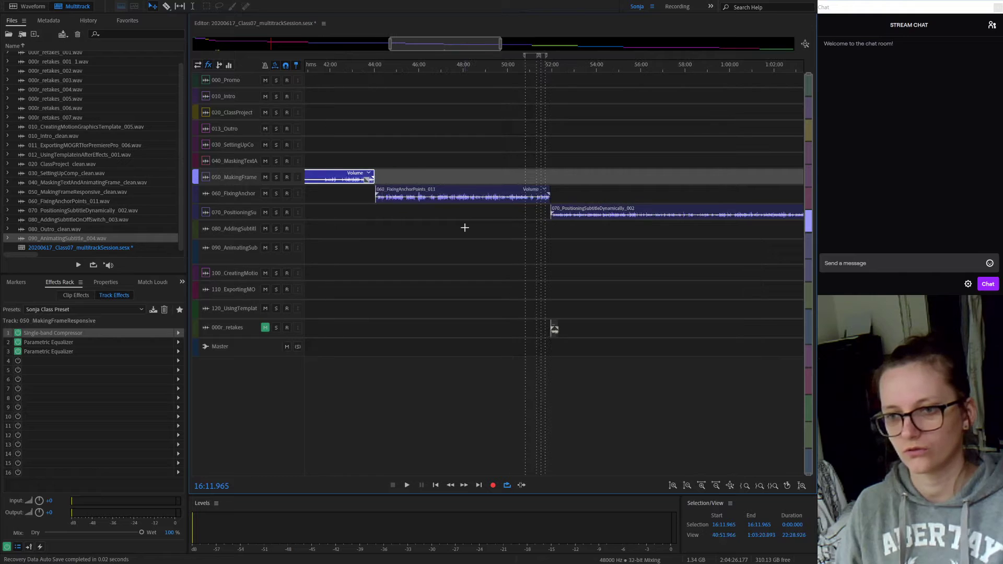
click(456, 190)
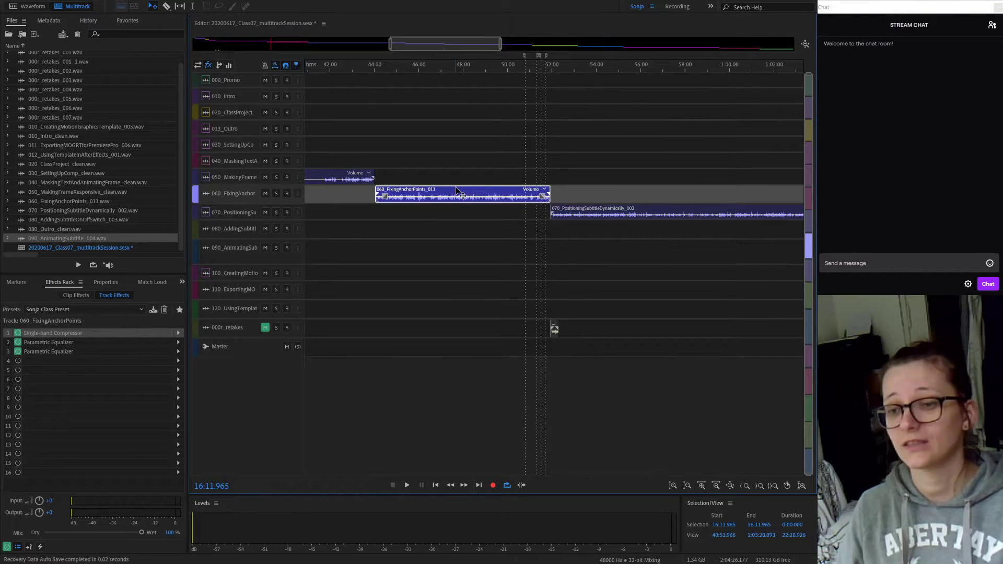
drag(256, 204, 260, 268)
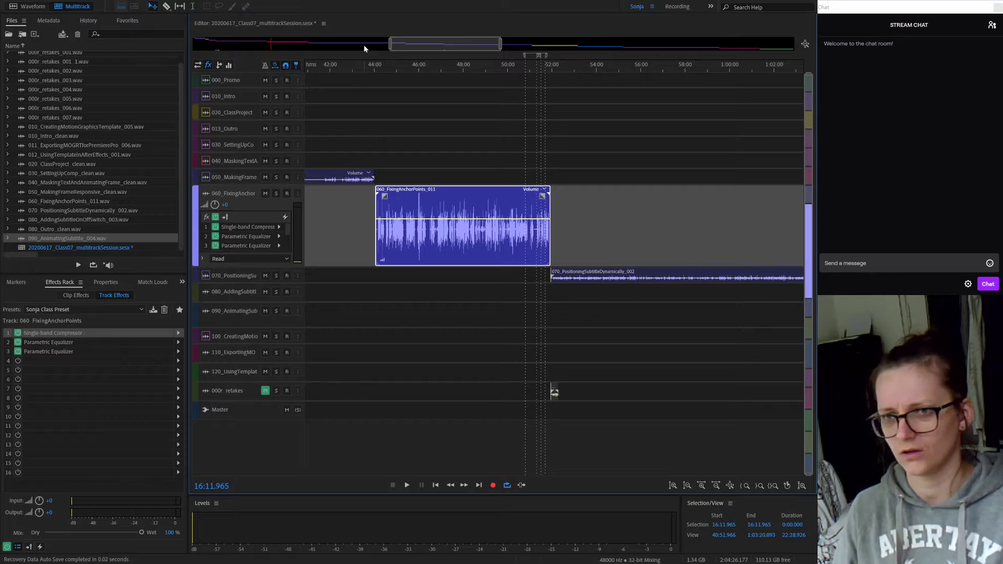
Step: Open the 060_FixingAnchorPoints_011 clip in the waveform editor and bring up its first 36 seconds
click(409, 67)
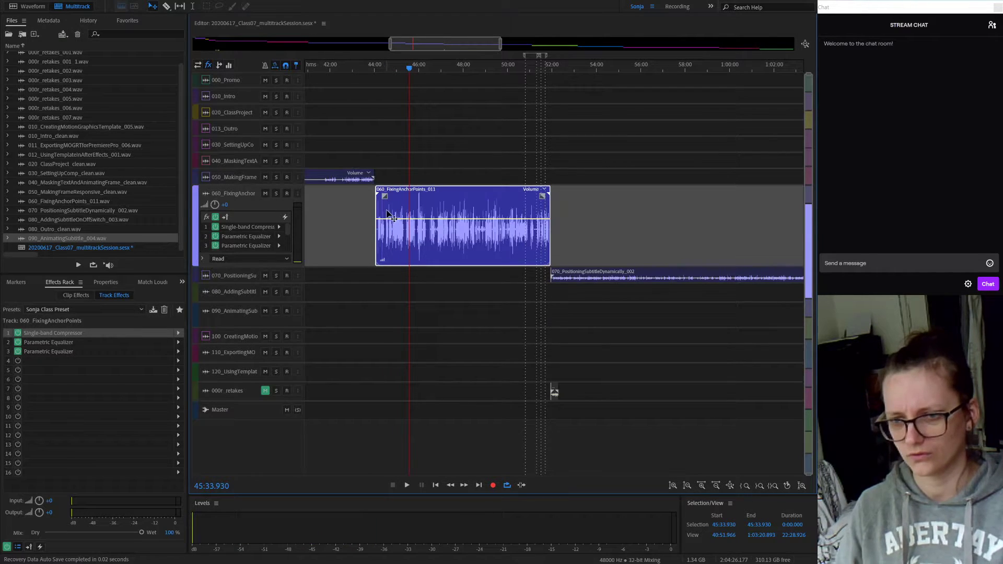
double_click(422, 210)
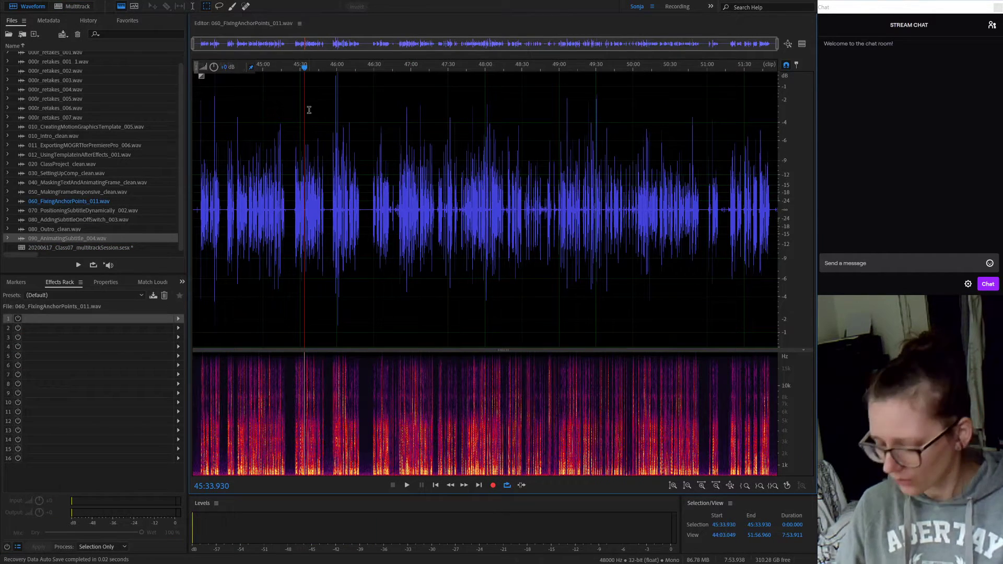
key(Home)
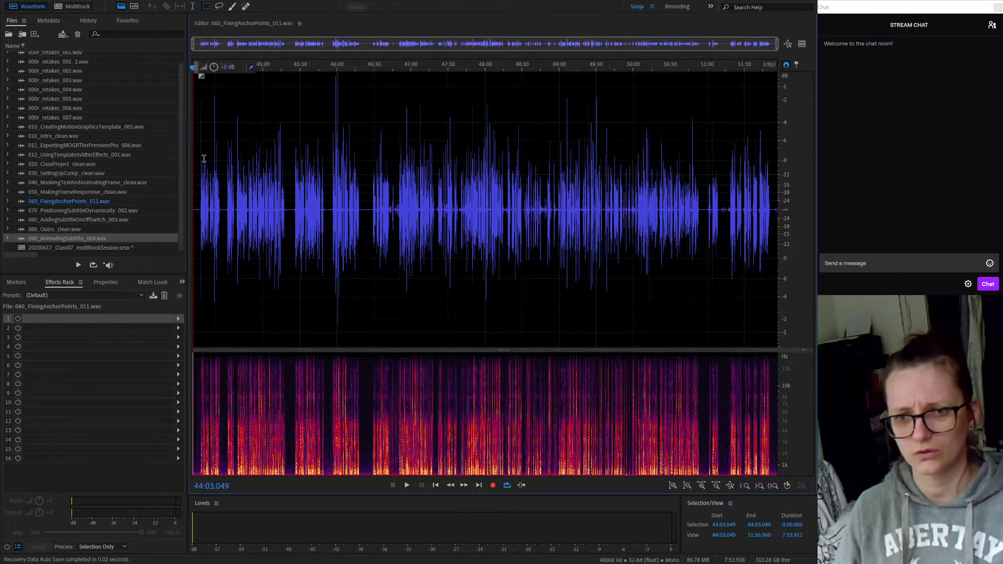
scroll(207, 168, up, 5)
scroll(206, 169, up, 4)
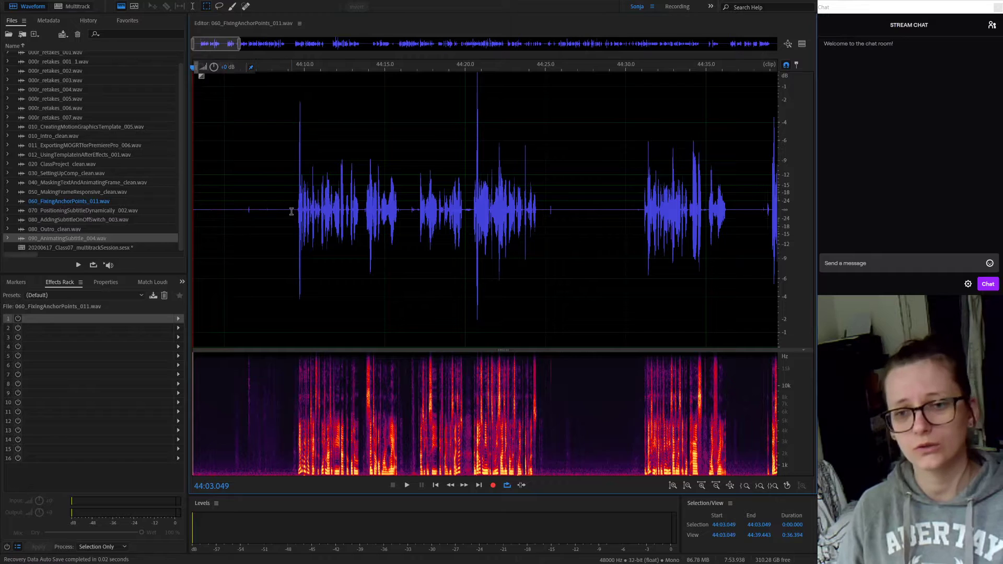
Step: Audition the silent opening of about 6.4 seconds before the first speech and capture it as the noise print
drag(293, 211, 157, 220)
key(space)
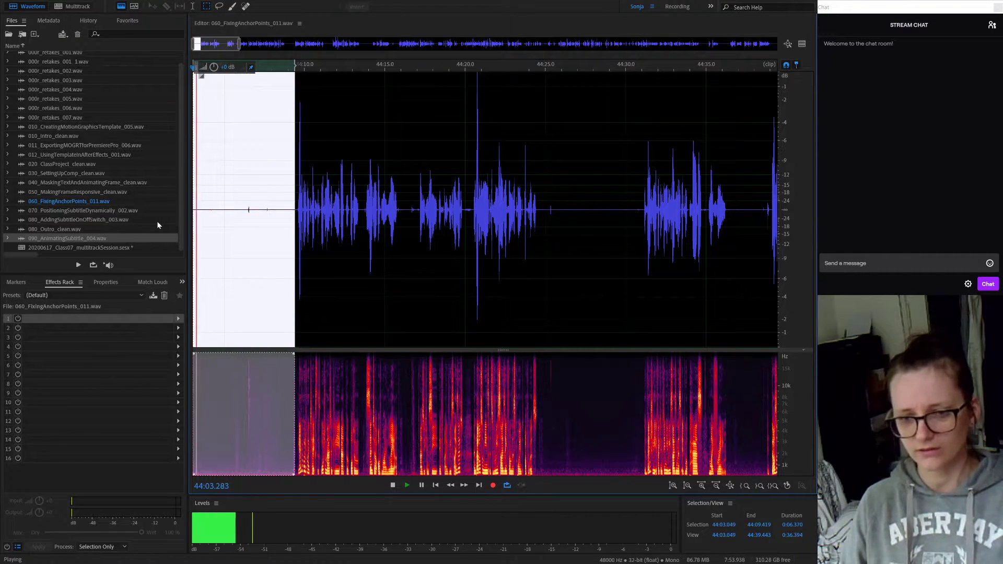
key(space)
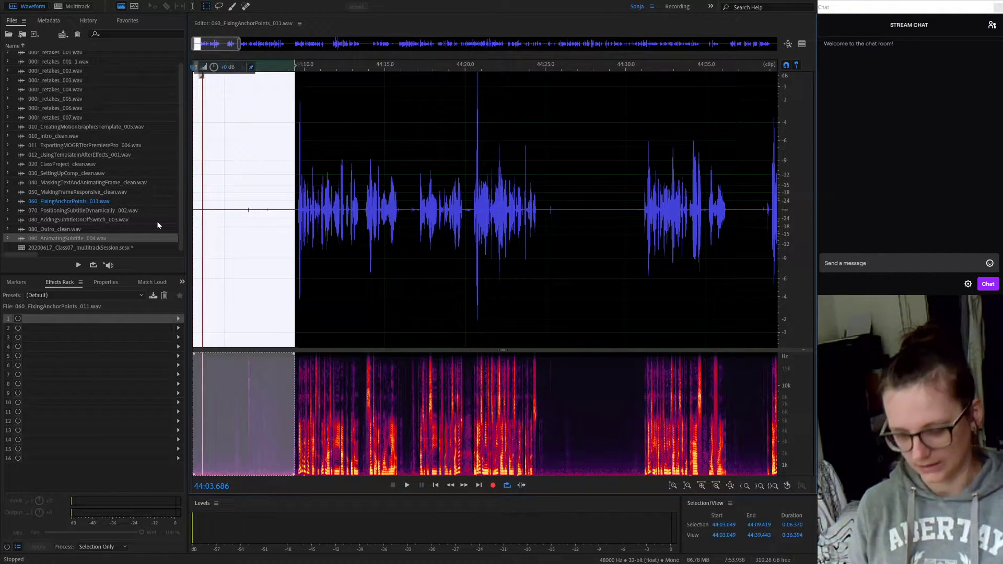
key(shift+p)
click(504, 291)
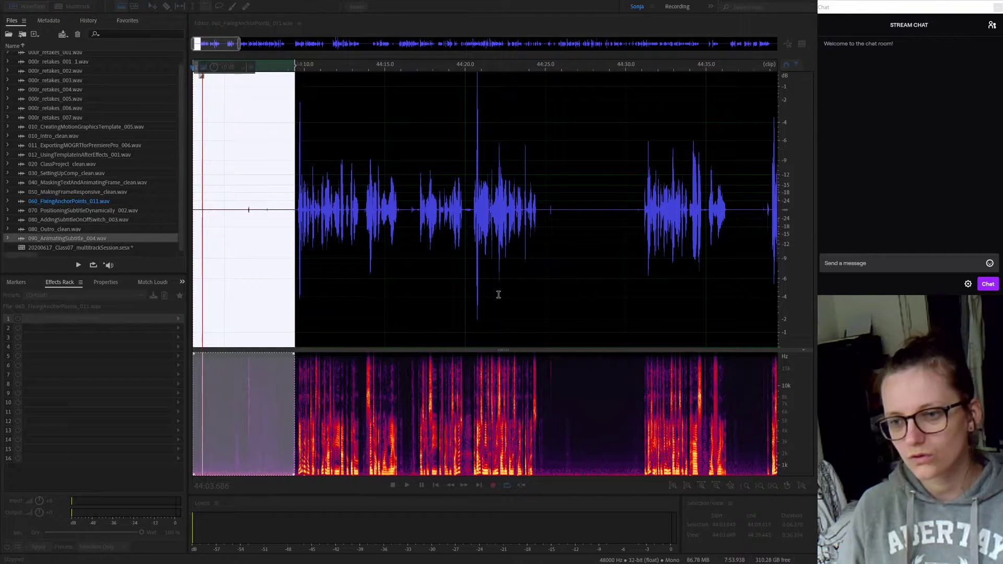
Step: Apply Noise Reduction to the entire 060_FixingAnchorPoints file and play its opening to check the result
key(ctrl+a)
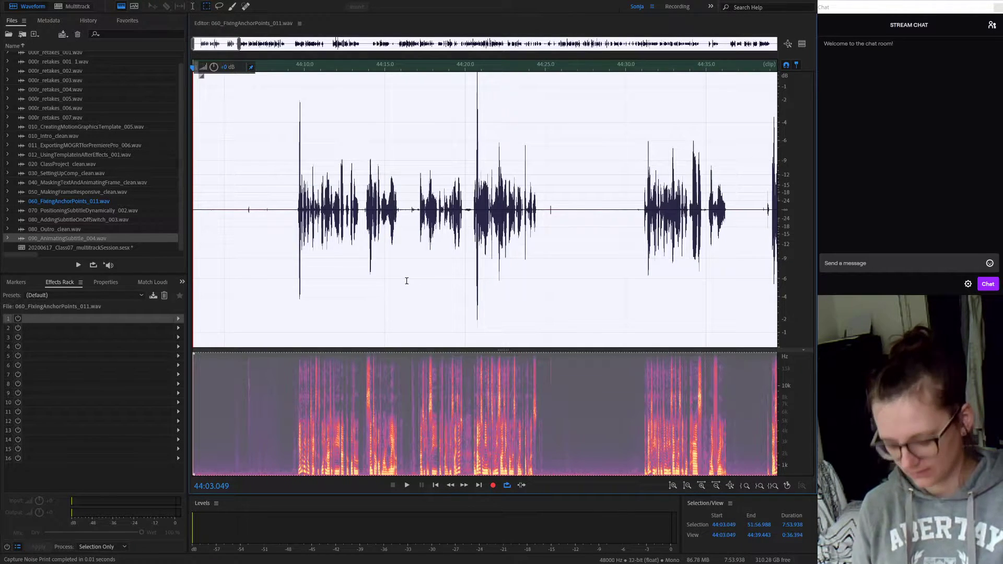
click(553, 450)
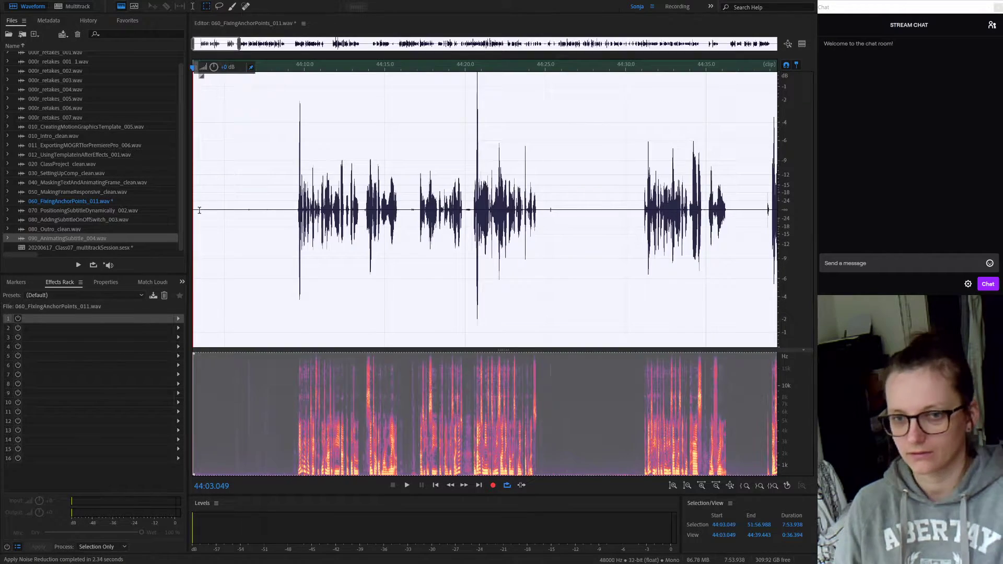
click(199, 210)
key(space)
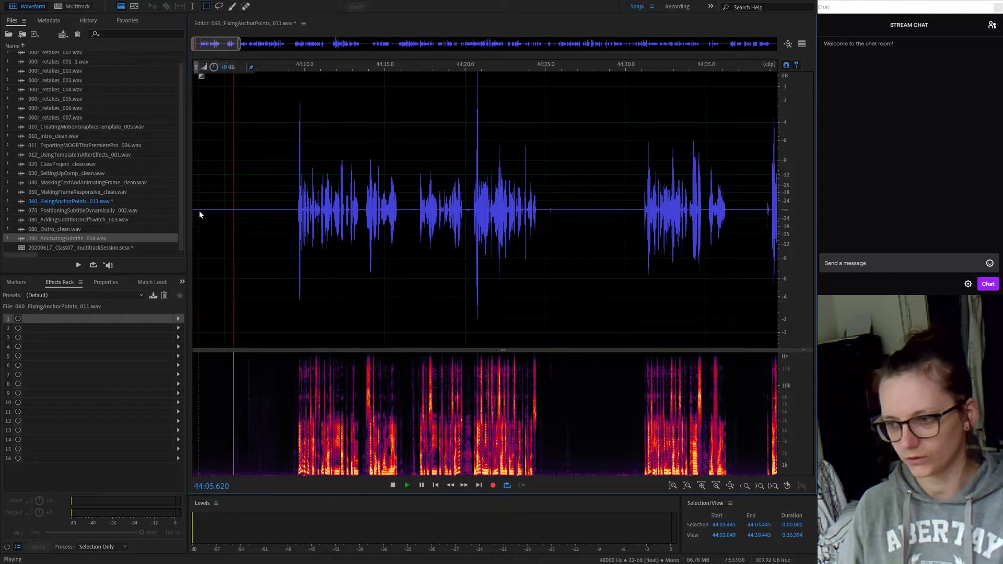
key(space)
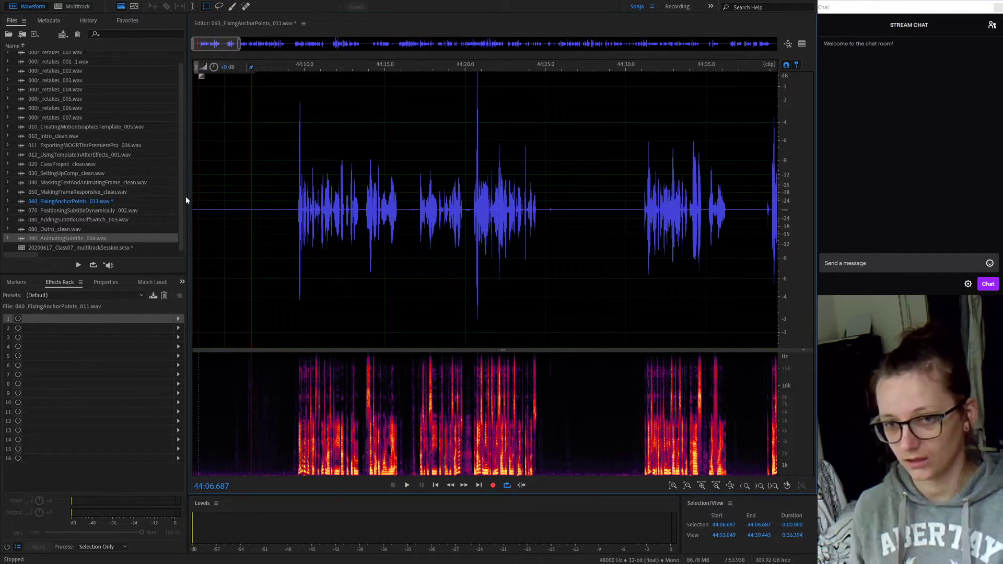
Step: Save the cleaned audio as 060_FixingAnchorPoints_clean.wav and return to the multitrack session
key(ctrl+shift+s)
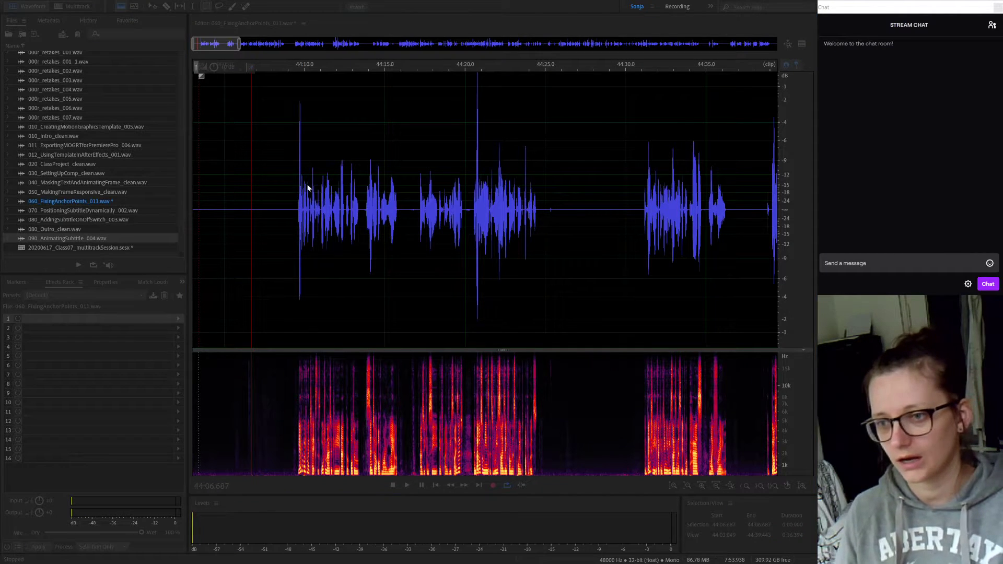
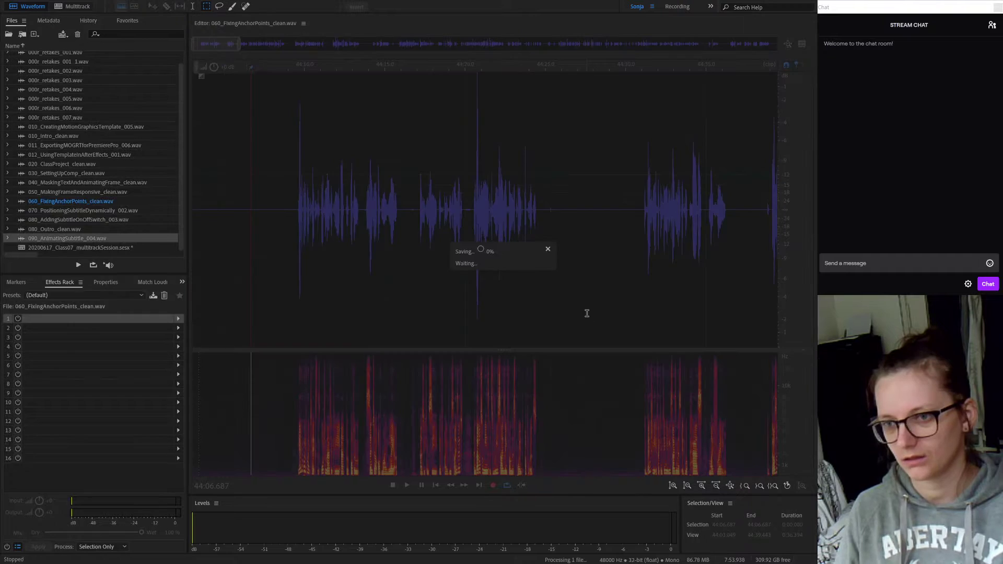
key(0)
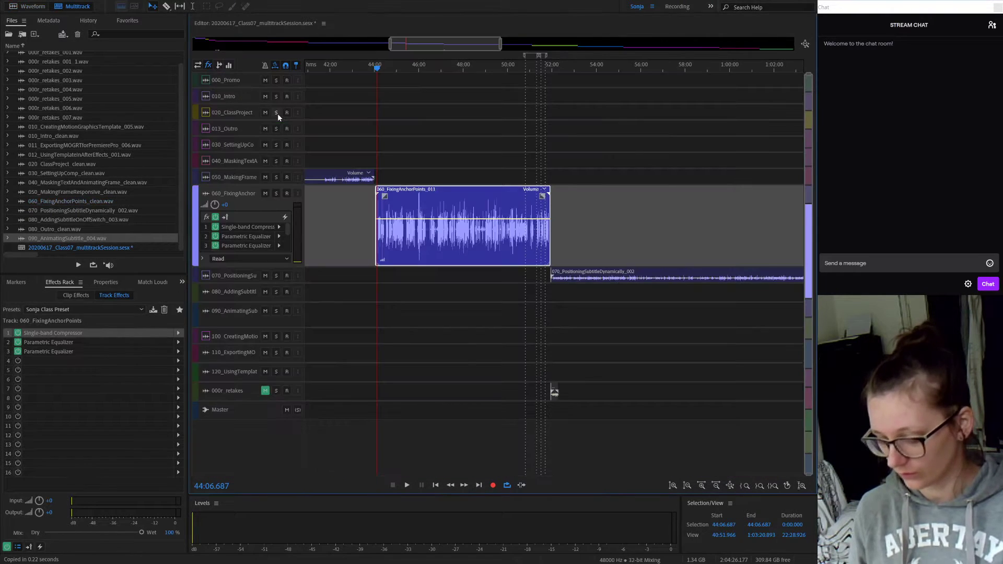
Step: Open the 050_MakingFrameResponsive clip in the waveform editor and audition the quiet passage from about 40:41 to 41:40
click(354, 180)
double_click(355, 179)
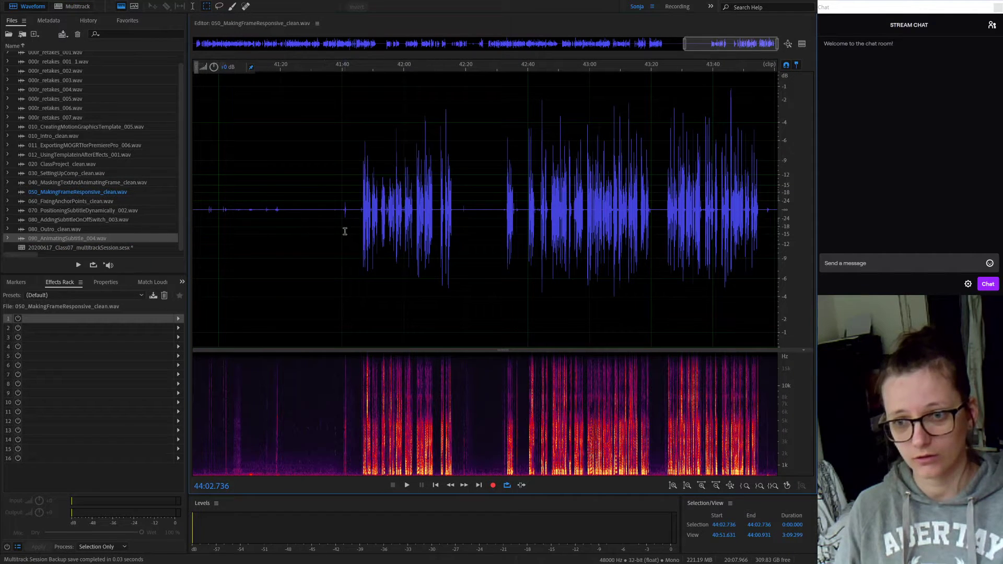
drag(341, 210, 192, 220)
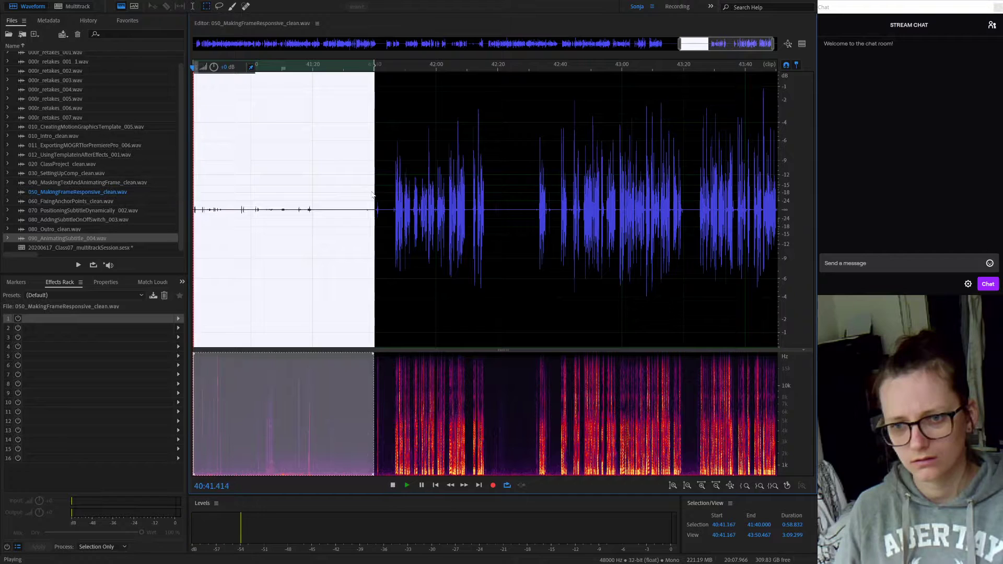
key(space)
key(space)
click(336, 219)
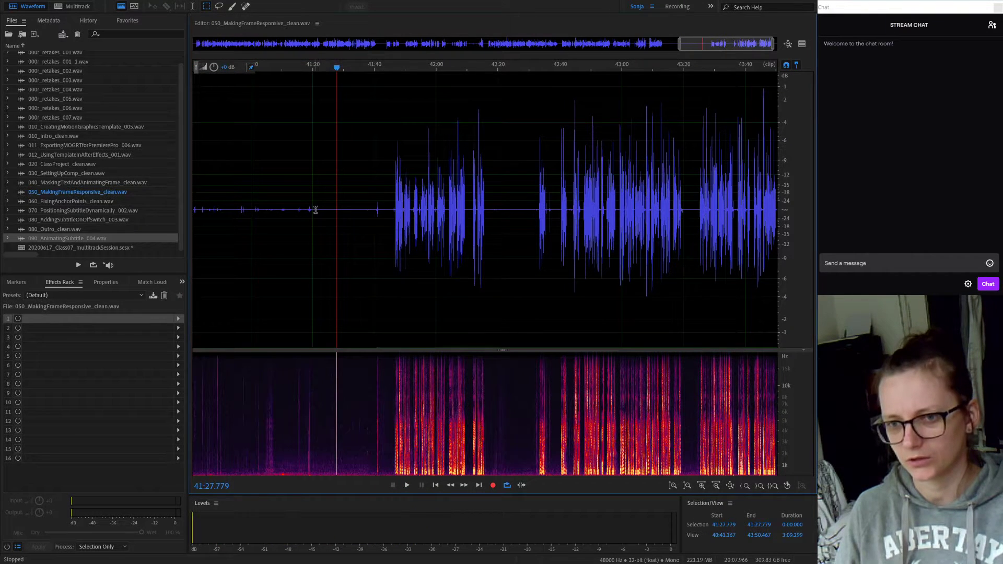
Step: Audition the silent 20-second stretch from 41:20 to 41:40 and capture it as the noise print
drag(313, 210, 375, 224)
key(space)
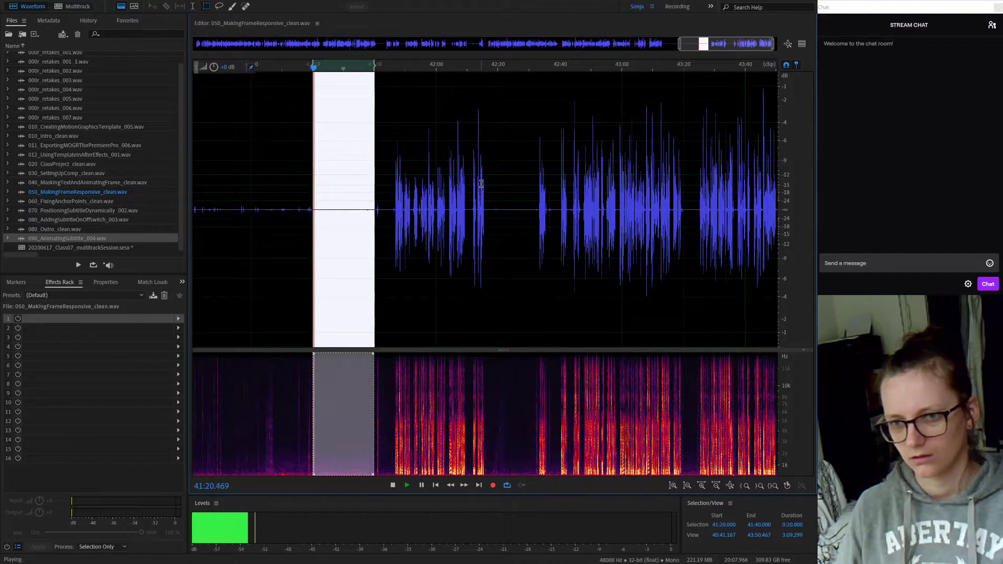
key(space)
key(shift+p)
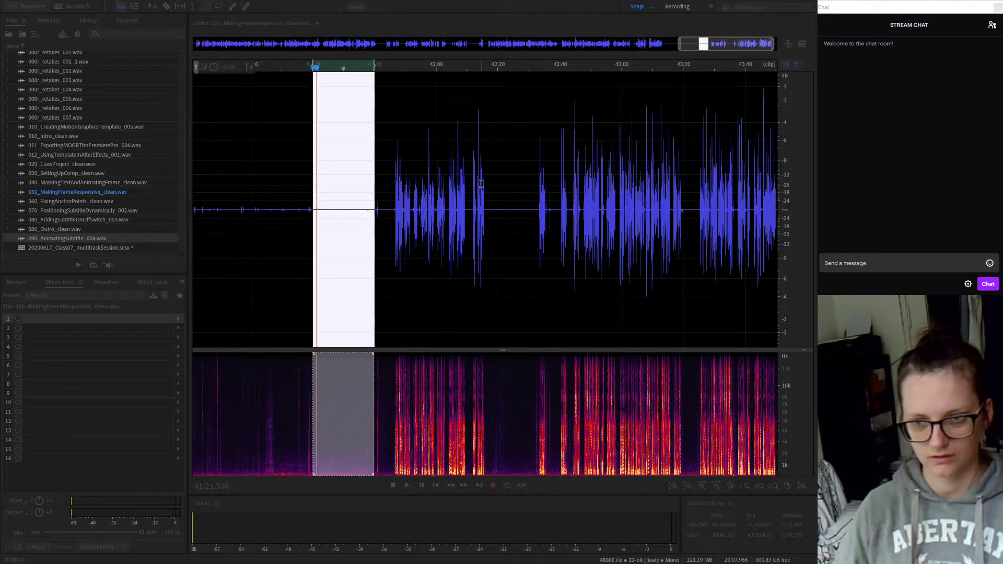
Step: Apply Noise Reduction to the entire 050_MakingFrameResponsive file and play its opening to check the result
key(ctrl+a)
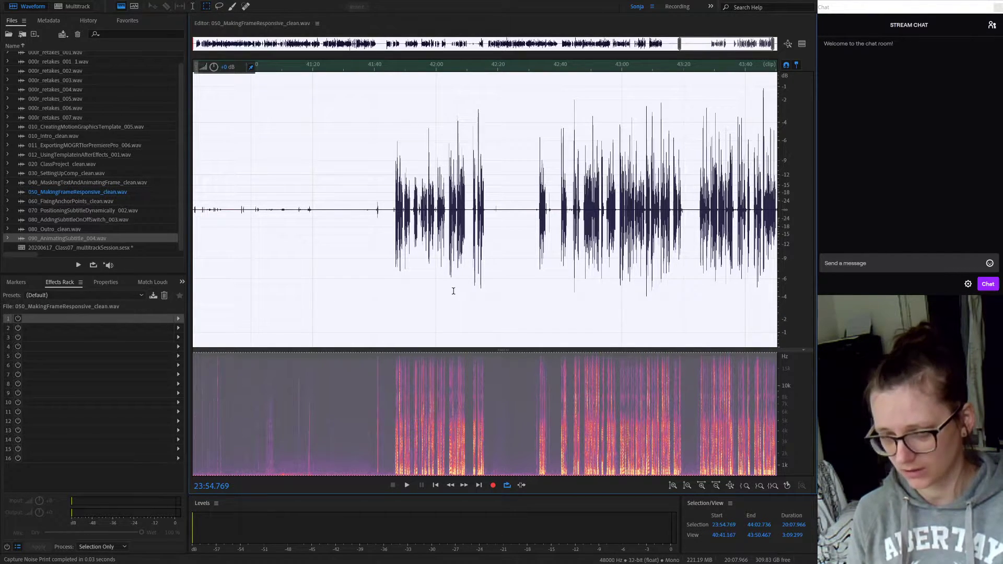
click(547, 458)
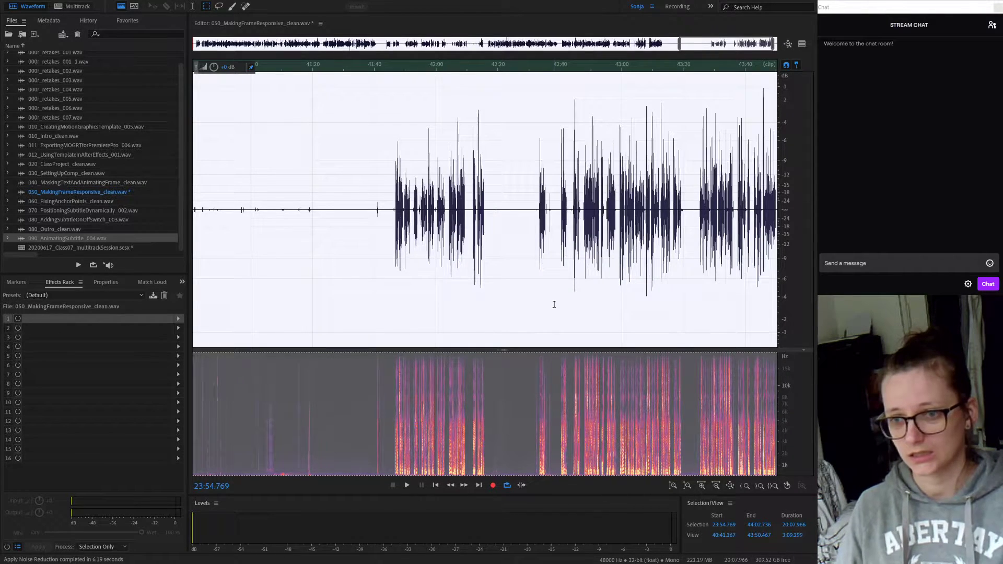
click(554, 304)
key(Home)
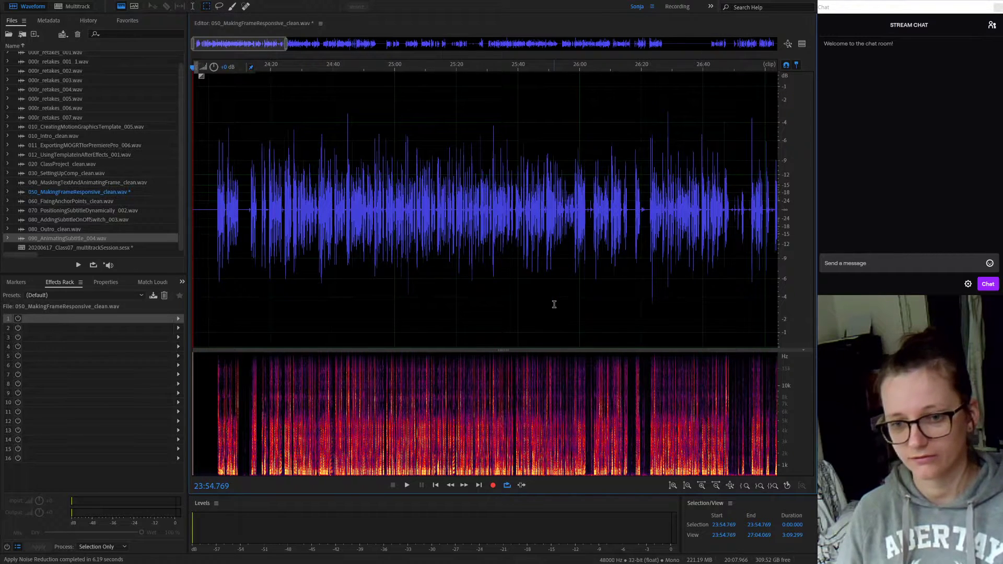
key(space)
key(space)
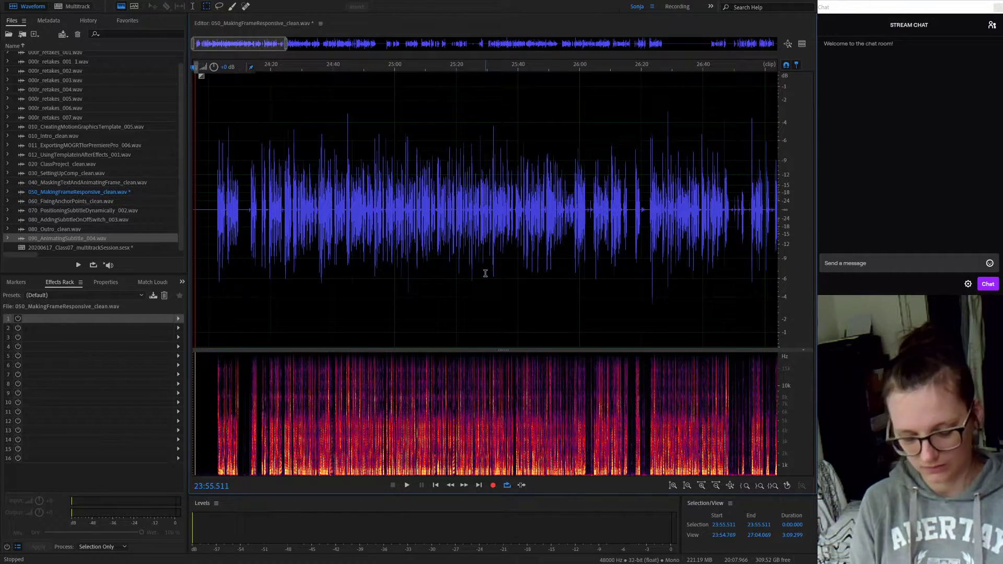
Step: Save 050_MakingFrameResponsive_clean.wav, then play the start of its clip in the multitrack session
key(ctrl+s)
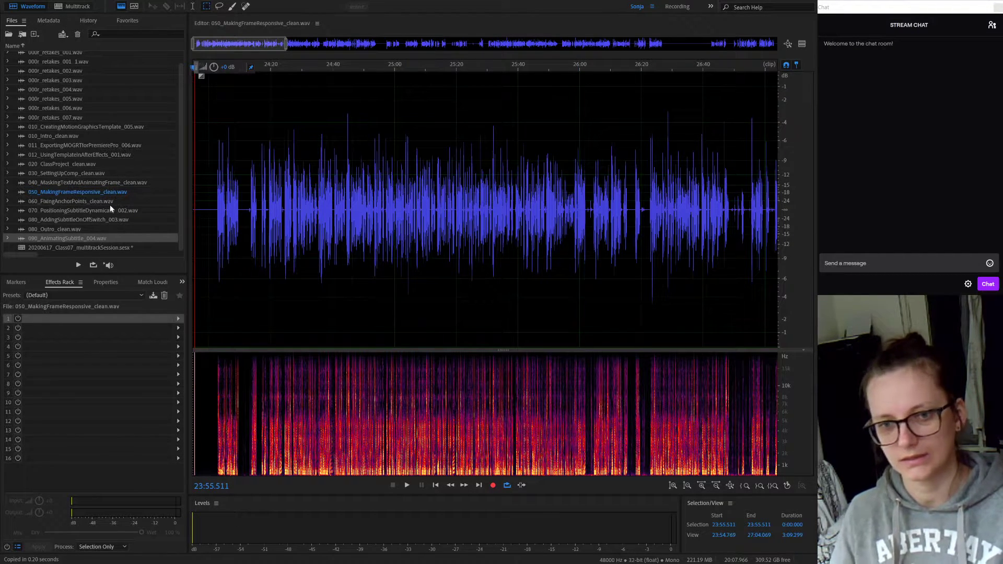
double_click(121, 246)
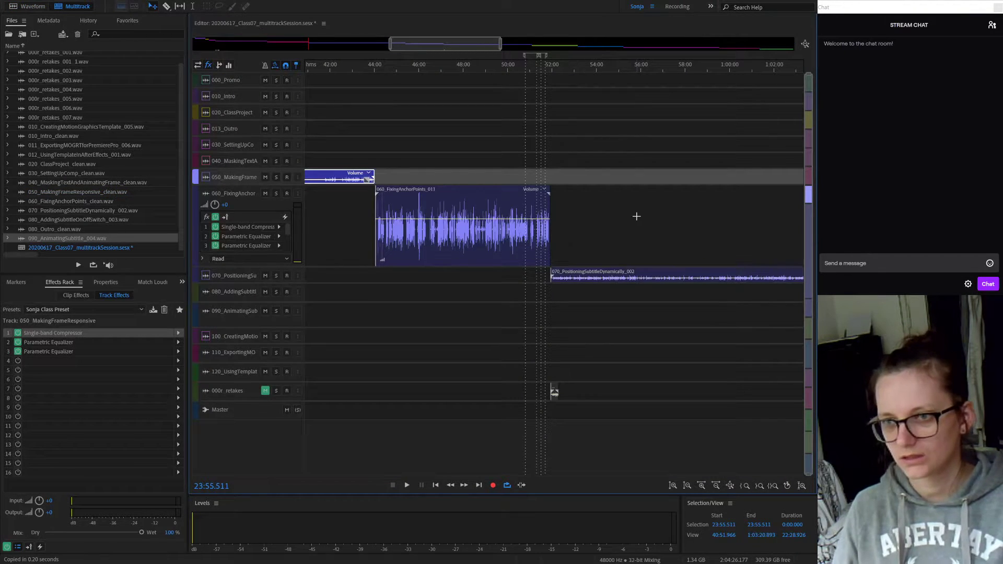
key(space)
key(space)
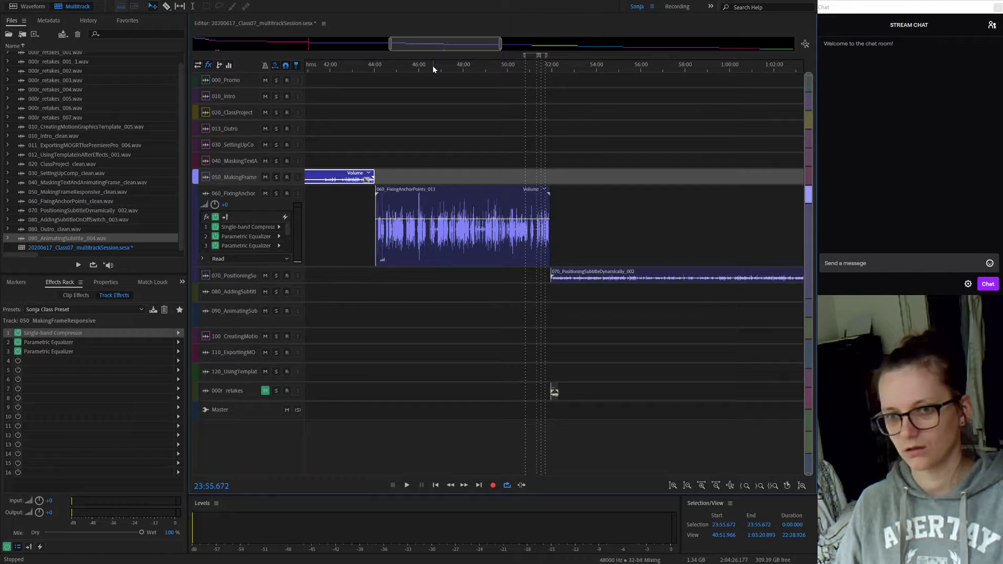
key(space)
key(space)
key(equal)
key(minus)
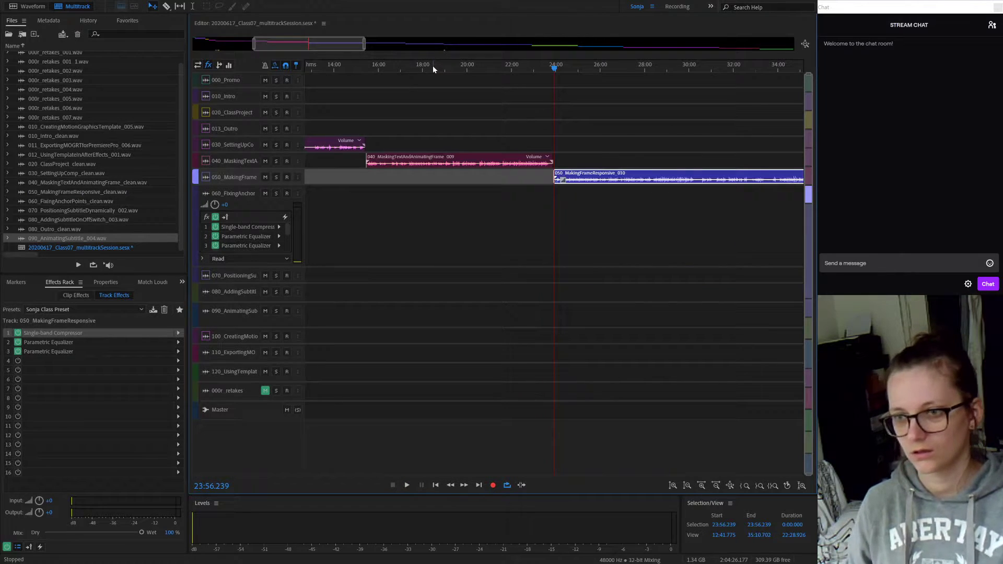
Step: Collapse the 060_FixingAnchorPoints track and enlarge the 080_AddingSubtitleOnOffSwitch track, placing the playhead at about 1:11:44 within its clip
click(204, 194)
drag(694, 64, 351, 63)
drag(686, 67, 352, 65)
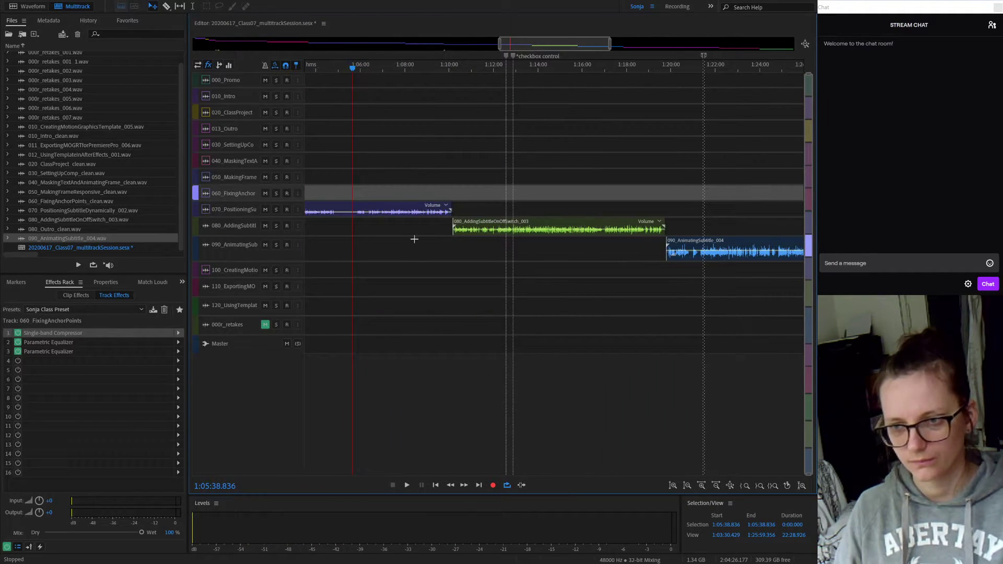
drag(421, 63, 538, 89)
click(508, 77)
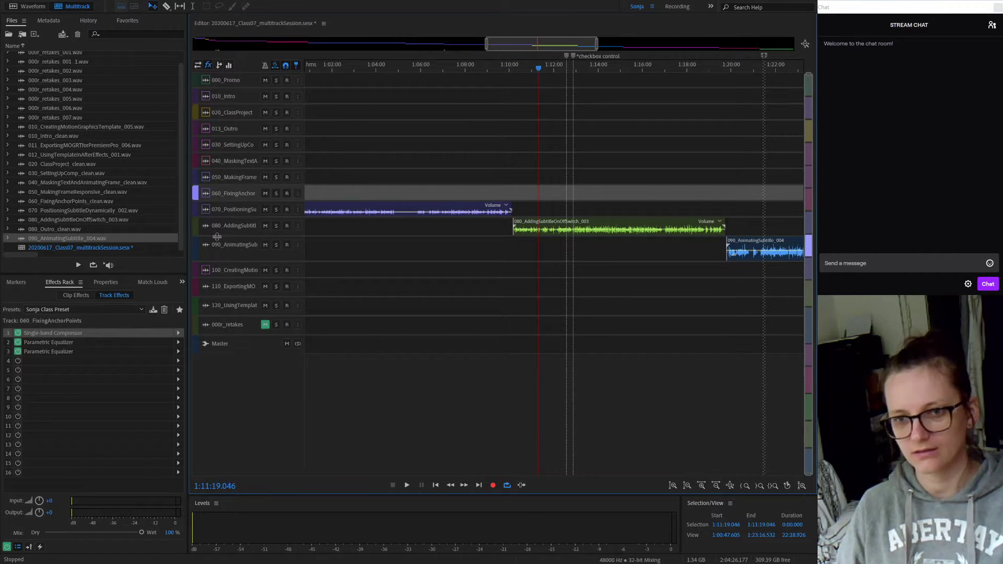
drag(216, 235, 205, 307)
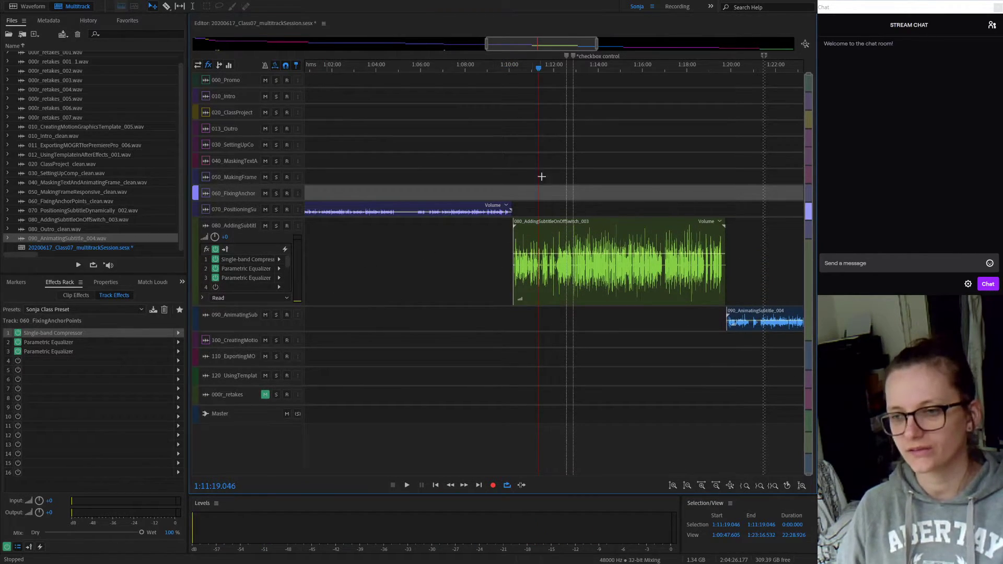
drag(541, 68, 548, 70)
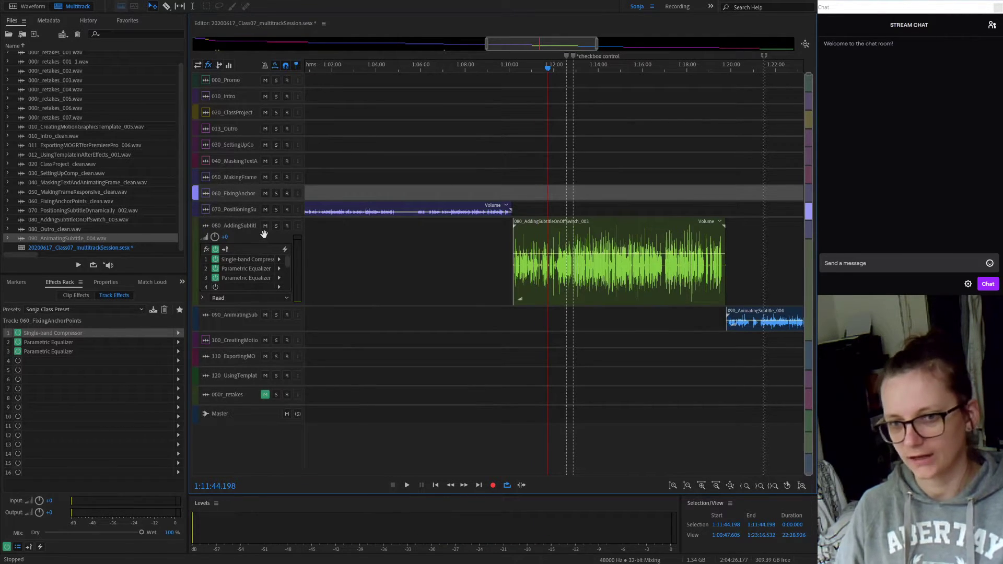
Step: Open the 080_AddingSubtitleOnOffSwitch_003 clip in the waveform editor and bring up its first 35 seconds
double_click(552, 243)
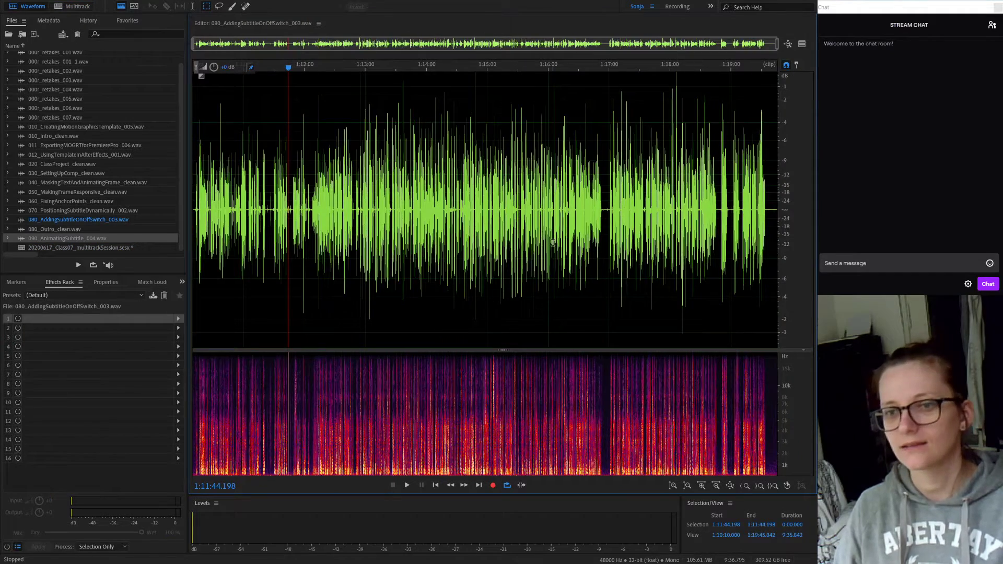
key(Home)
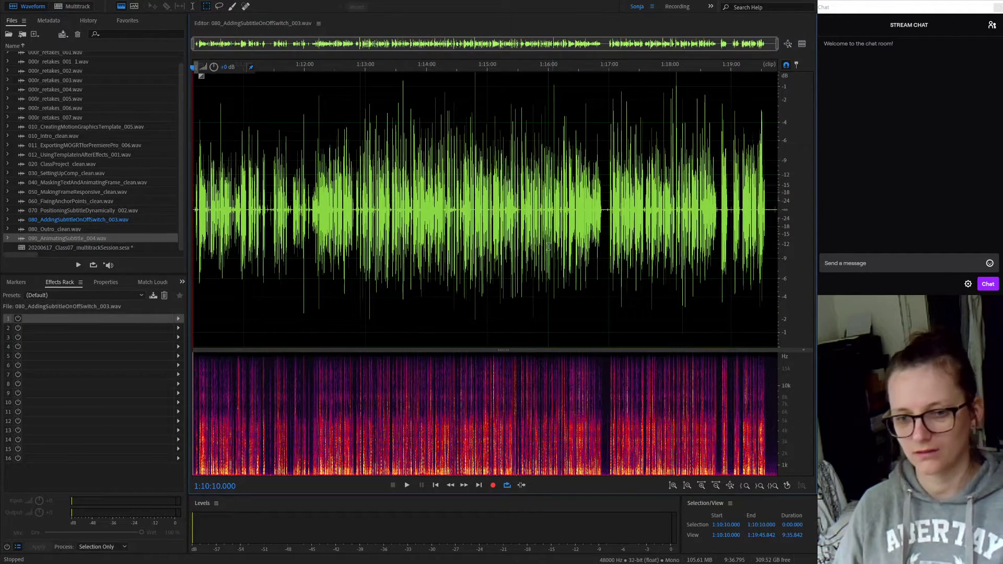
scroll(209, 272, up, 5)
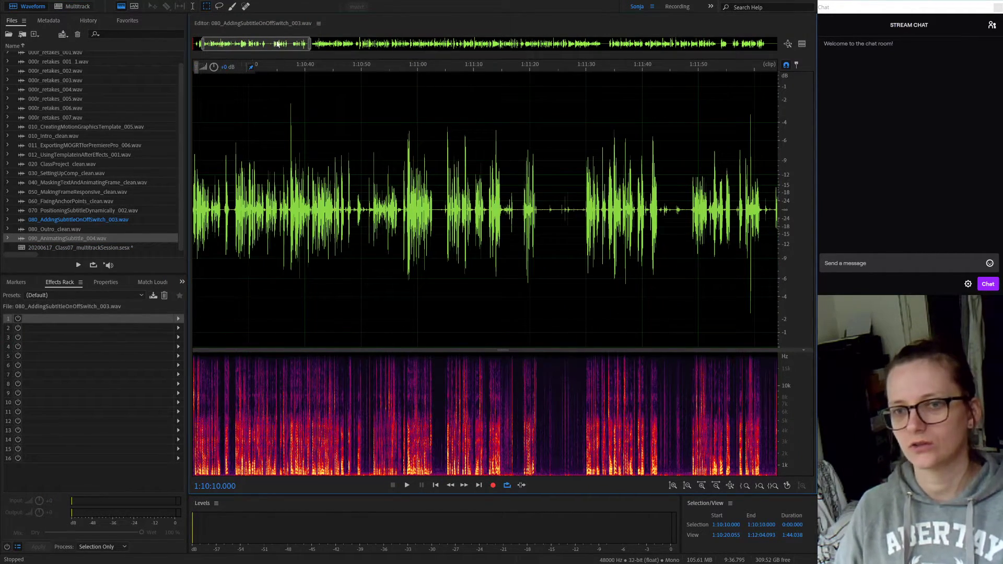
drag(277, 46, 209, 45)
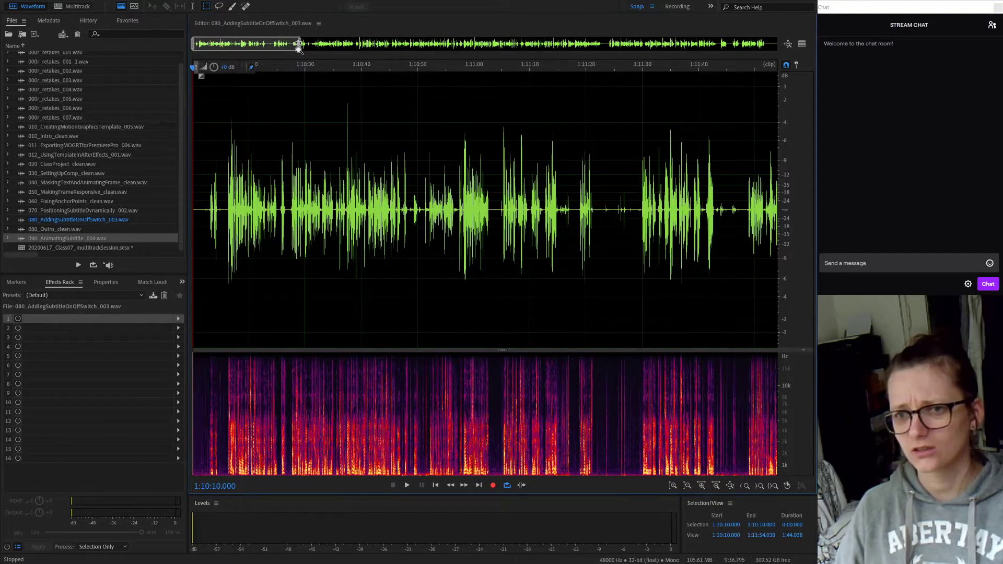
drag(298, 46, 230, 45)
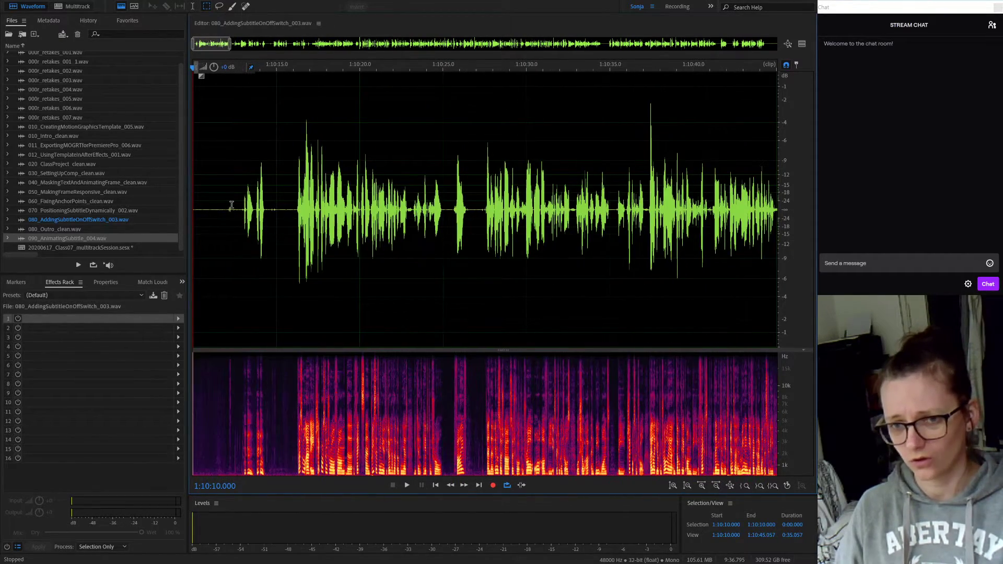
Step: Capture the silent opening of about 2 seconds before the first speech as the noise print
drag(227, 209, 194, 205)
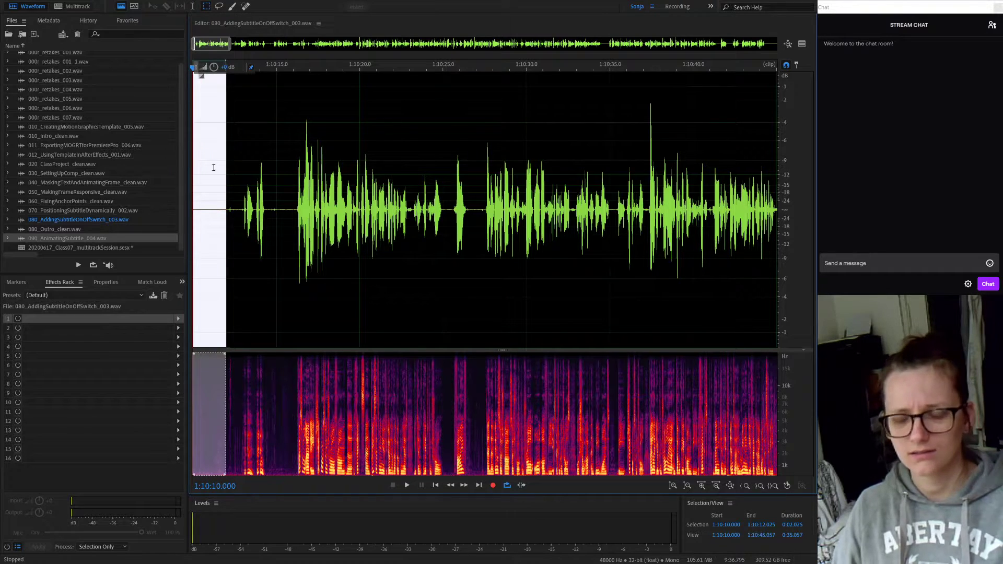
key(shift+p)
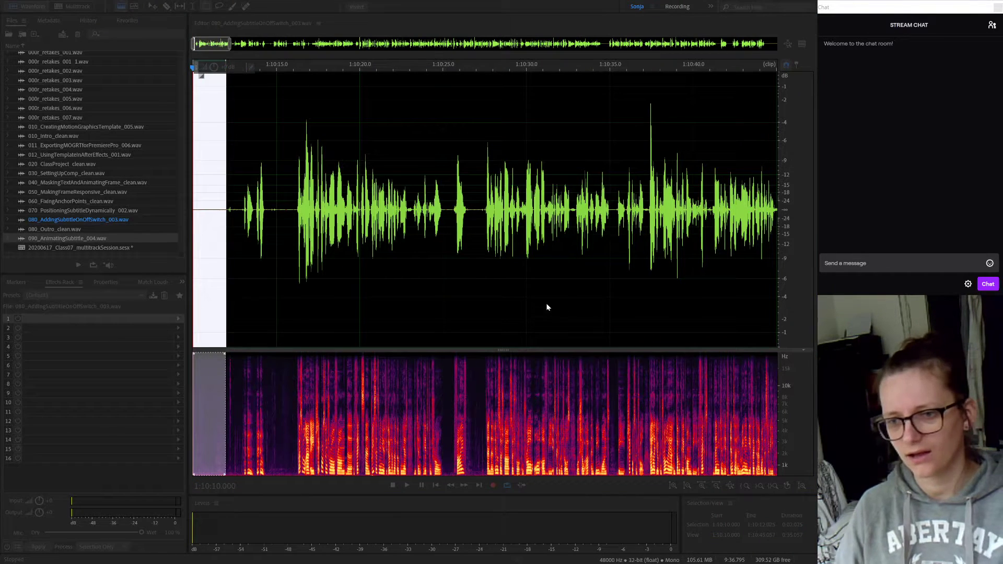
click(506, 297)
Step: Apply Noise Reduction to the displayed 35-second opening of the 080_AddingSubtitleOnOffSwitch file and play its start to check the result
double_click(220, 260)
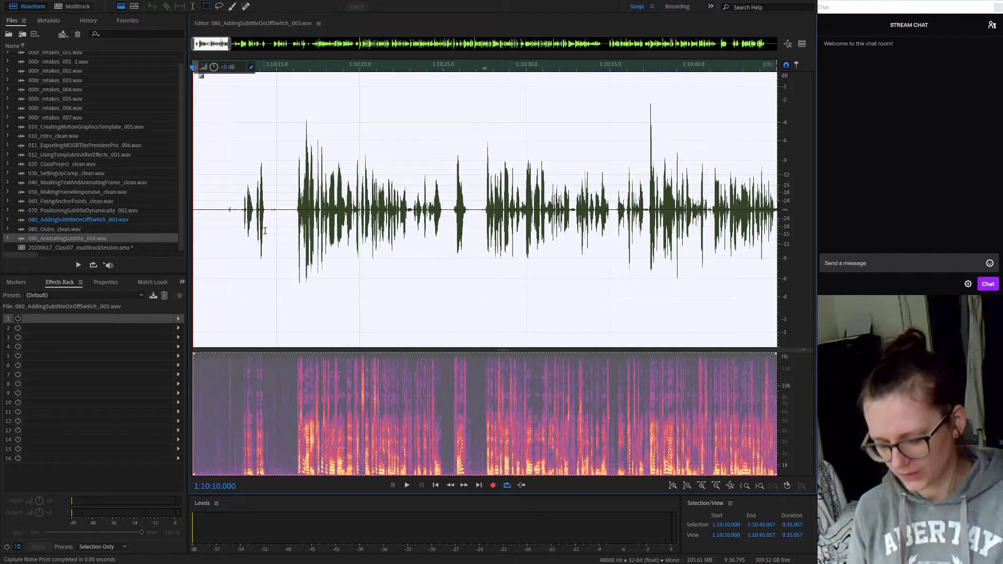
click(556, 450)
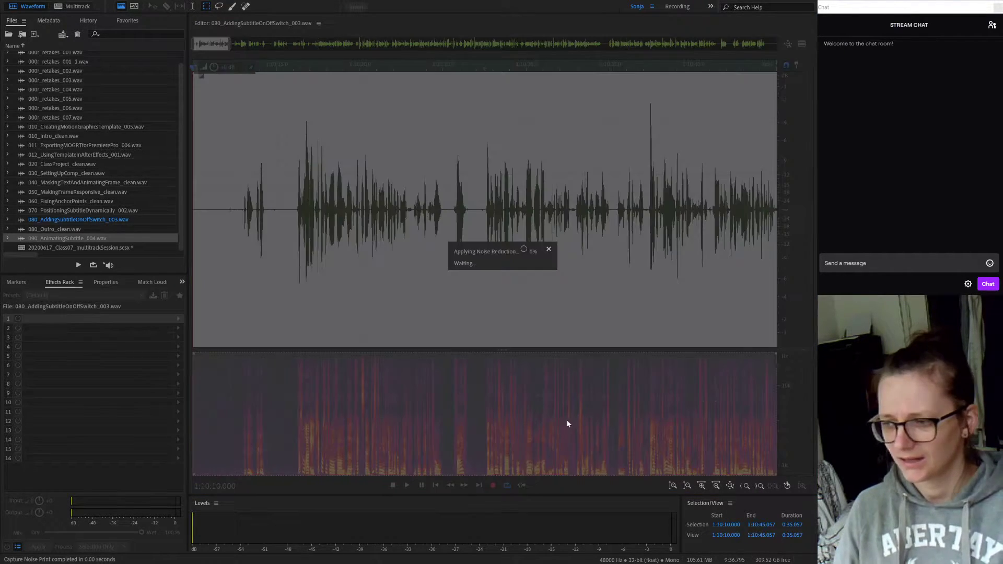
click(202, 211)
key(space)
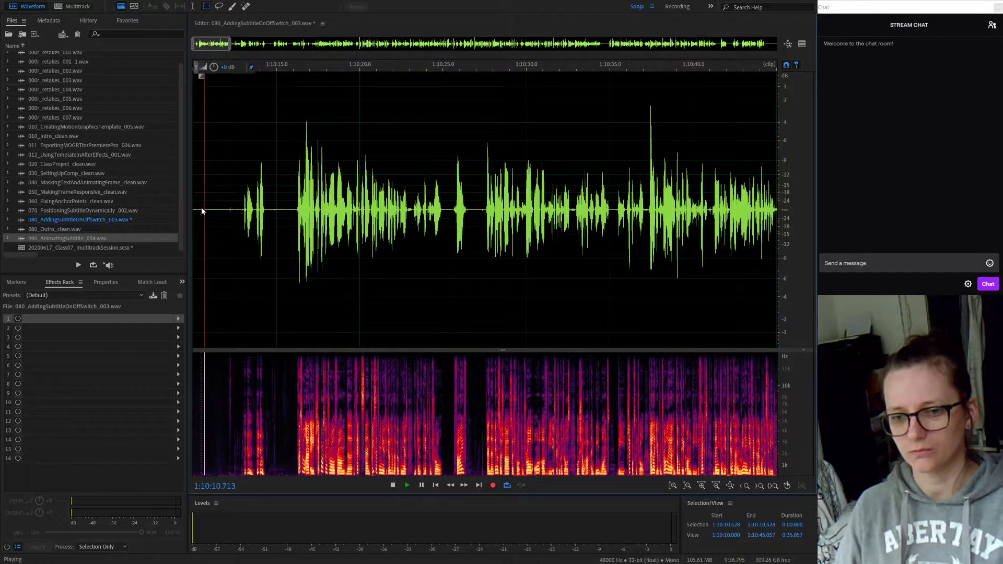
key(space)
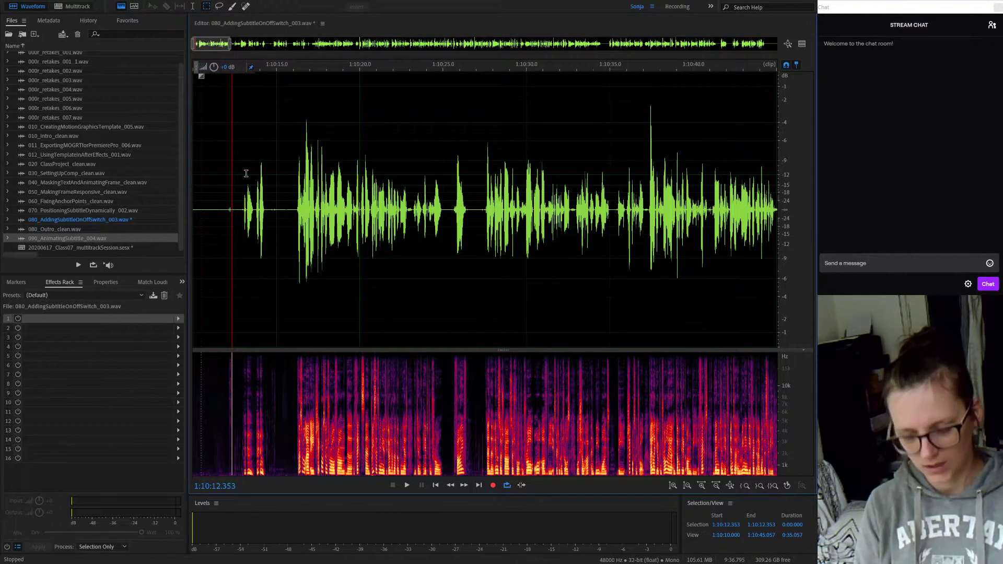
Step: Save the cleaned audio as 080_AddingSubtitleOnOffSwitch_clean.wav and return to the multitrack session
key(ctrl+shift+s)
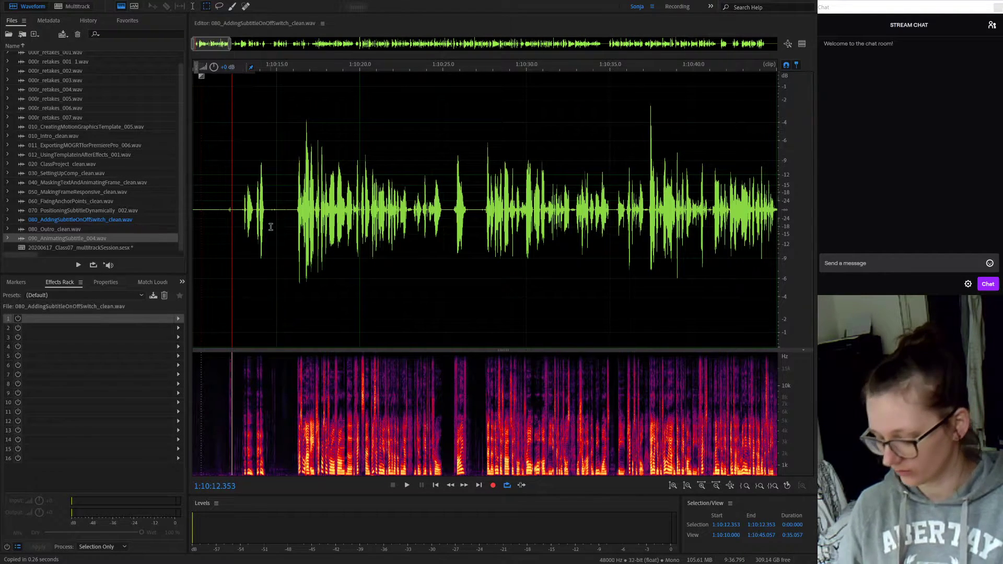
key(0)
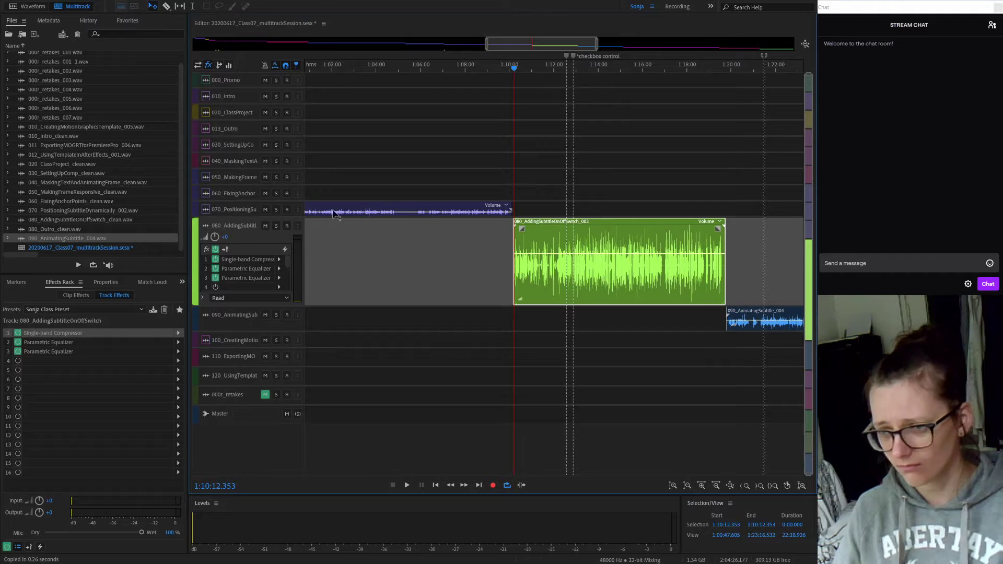
Step: Place the playhead at about 1:21:01, collapse the 080_AddingSubtitleOnOffSwitch track and enlarge the 090_AnimatingSubtitle track
click(754, 68)
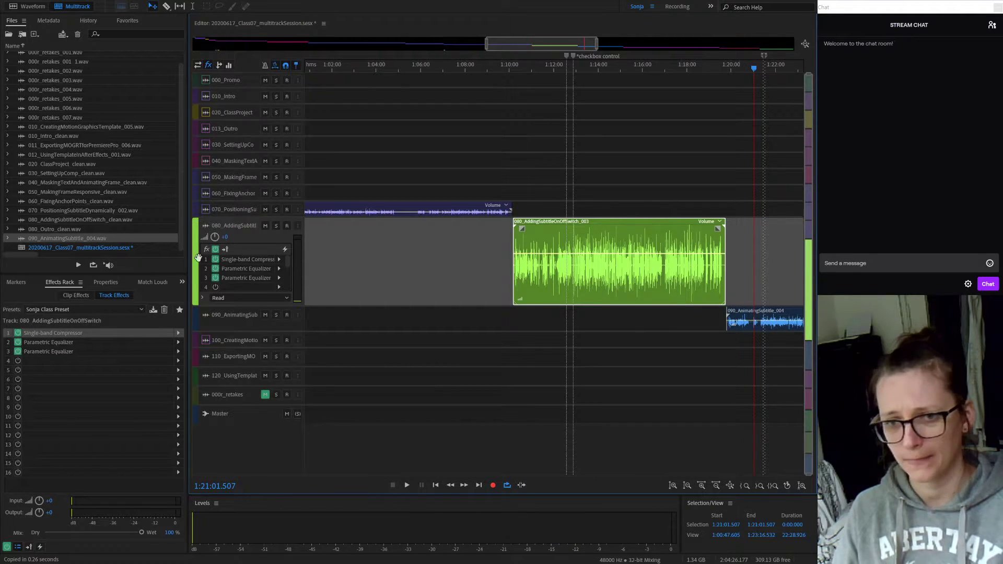
click(195, 227)
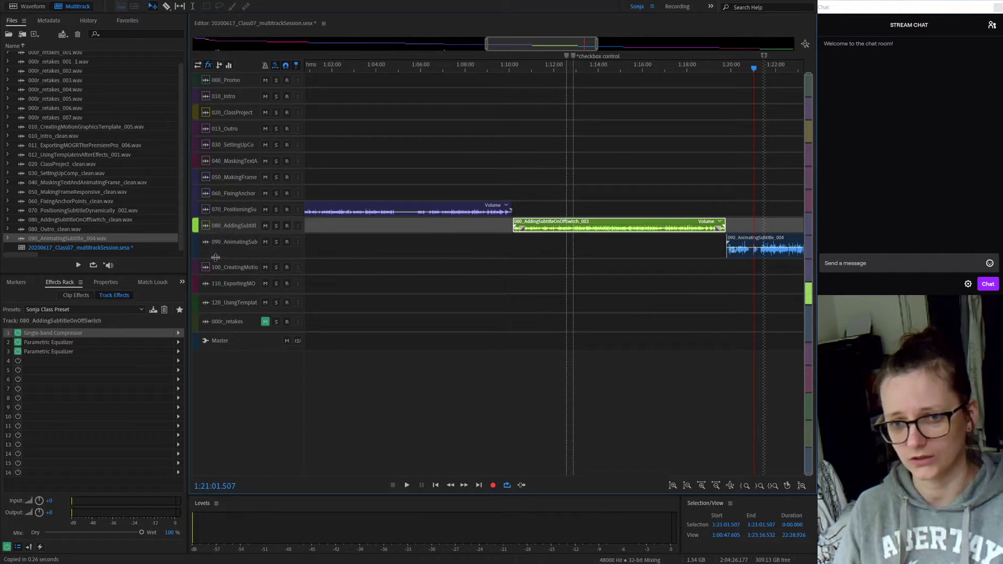
drag(206, 259, 220, 331)
Step: Open the 090_AnimatingSubtitle clip and capture about 2.6 seconds of silence just before the first speech as the noise print
double_click(740, 301)
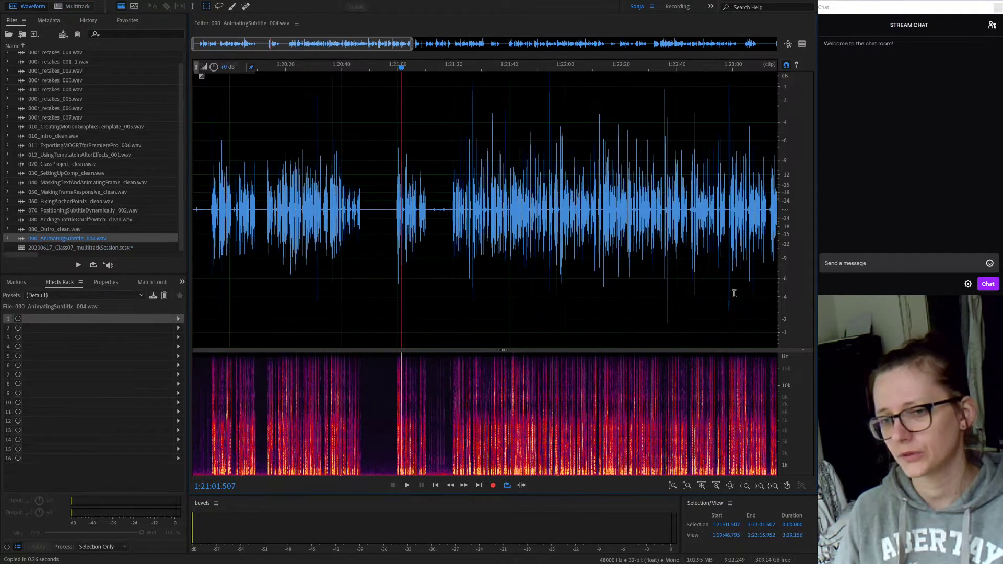
key(Home)
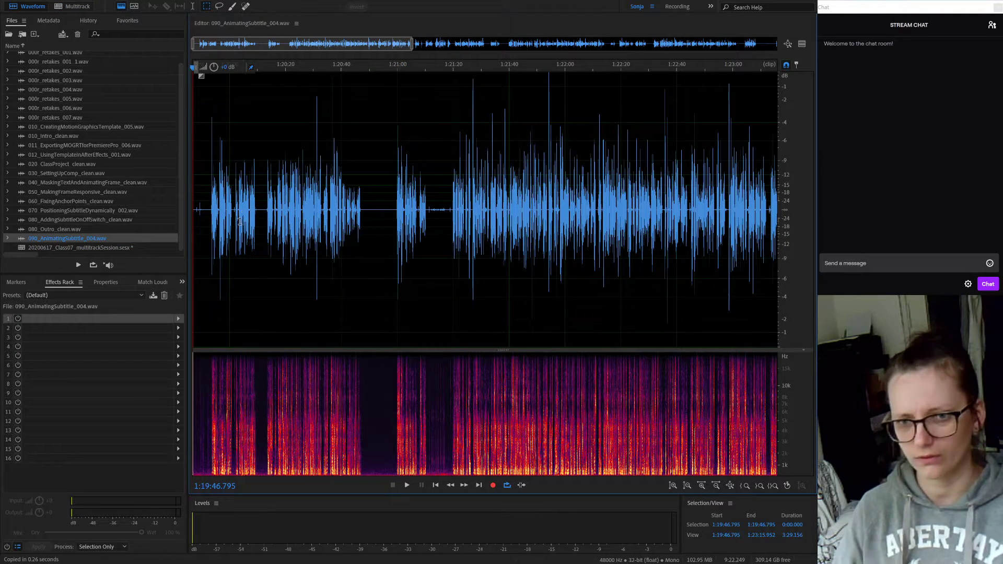
scroll(211, 235, up, 5)
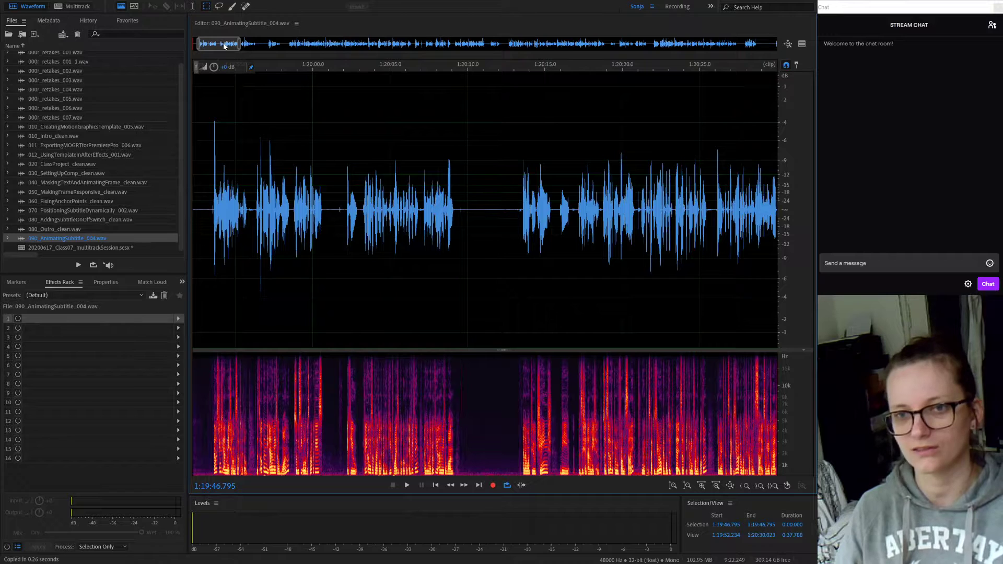
drag(224, 45, 165, 45)
drag(254, 208, 295, 232)
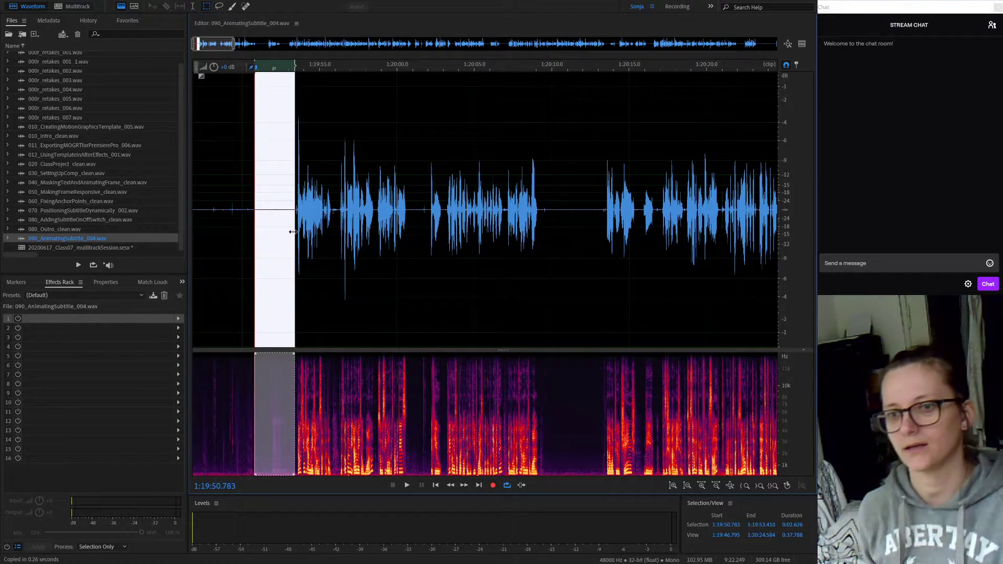
key(space)
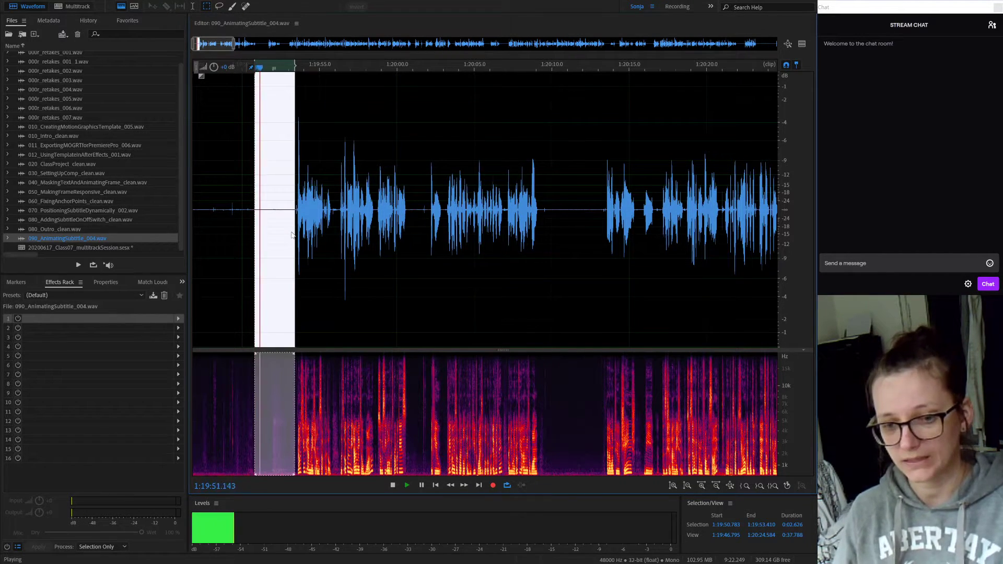
key(space)
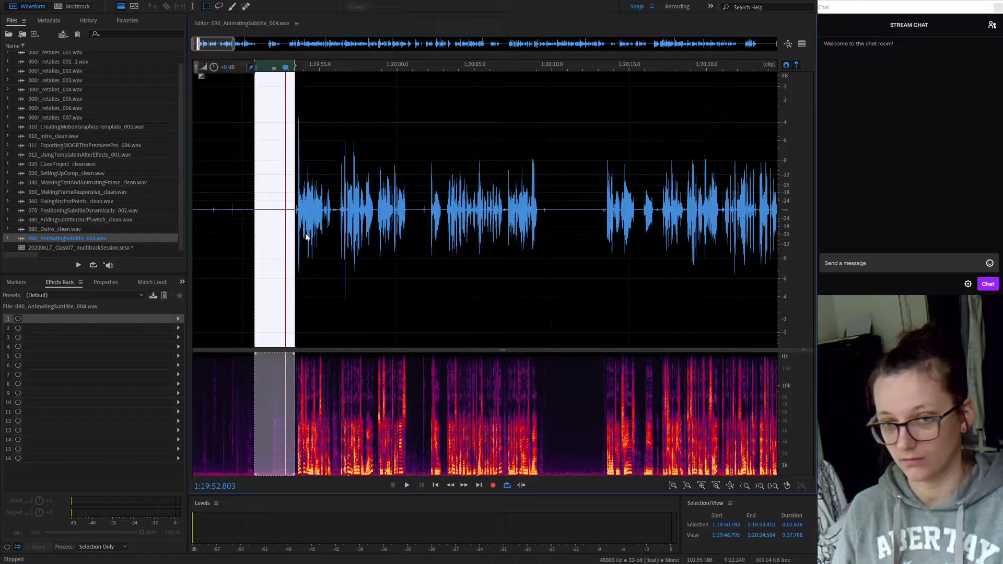
key(shift+p)
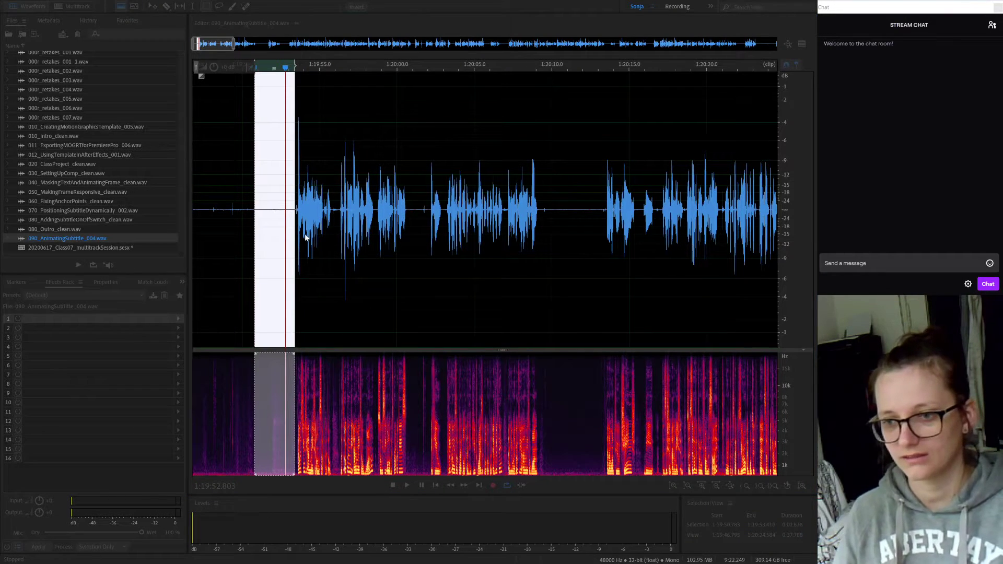
Step: Apply Noise Reduction to the entire 090_AnimatingSubtitle file and play the pause at about 1:20:09 to check the result
key(ctrl+a)
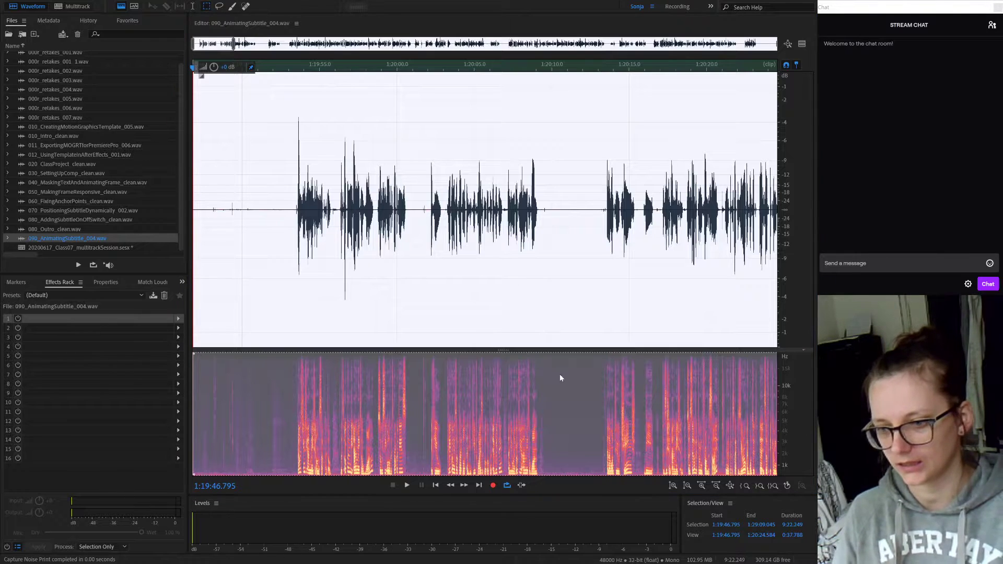
key(ctrl+shift+p)
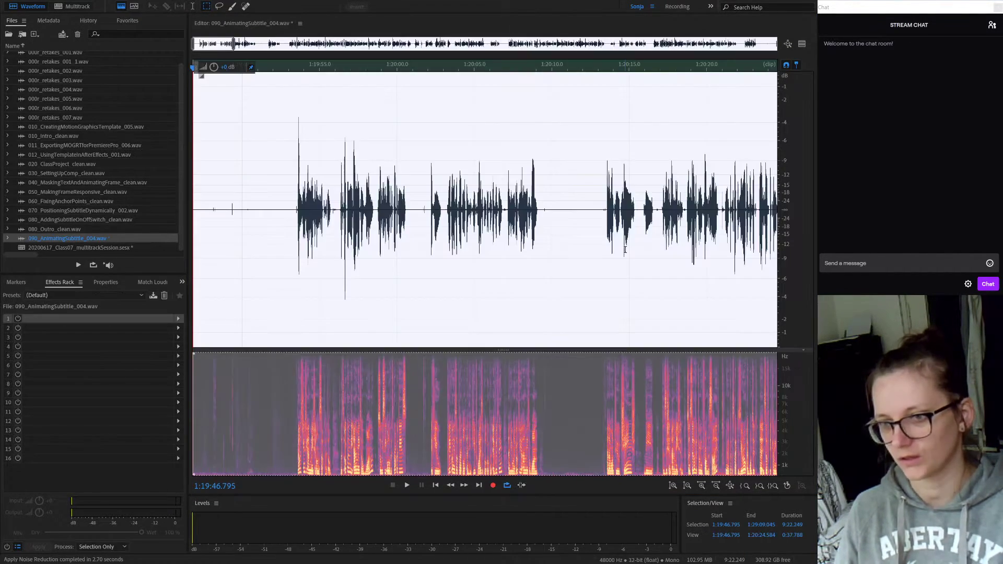
click(540, 249)
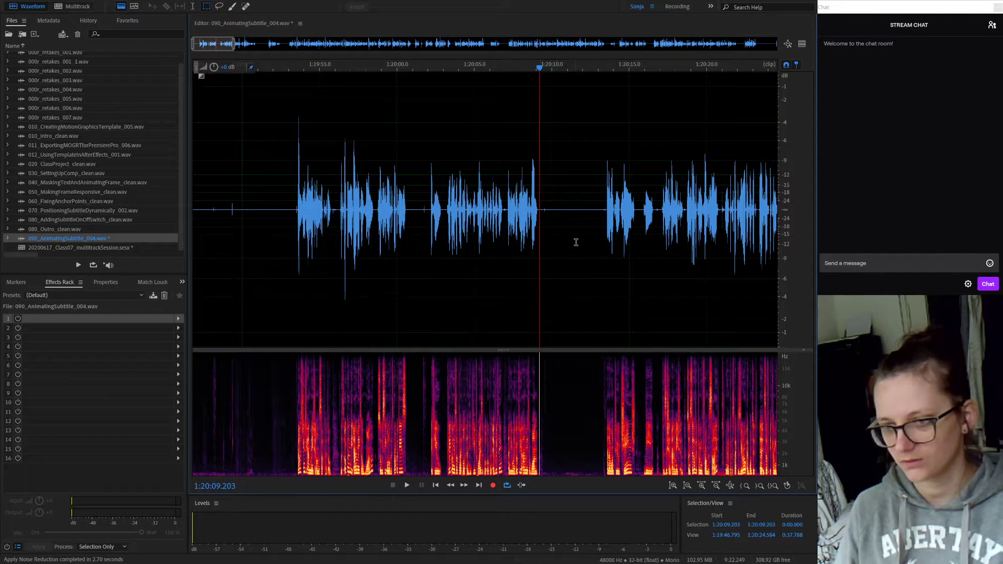
key(space)
key(space)
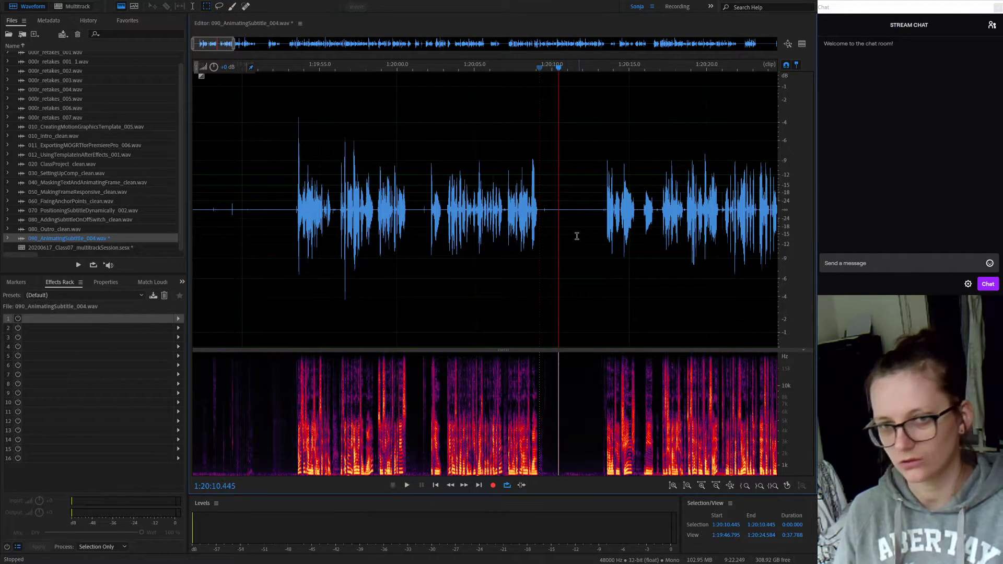
Step: Save the cleaned audio as 090_AnimatingSubtitle_clean.wav and review the waveform of the 080_AddingSubtitleOnOffSwitch clip from the multitrack session
key(ctrl+shift+s)
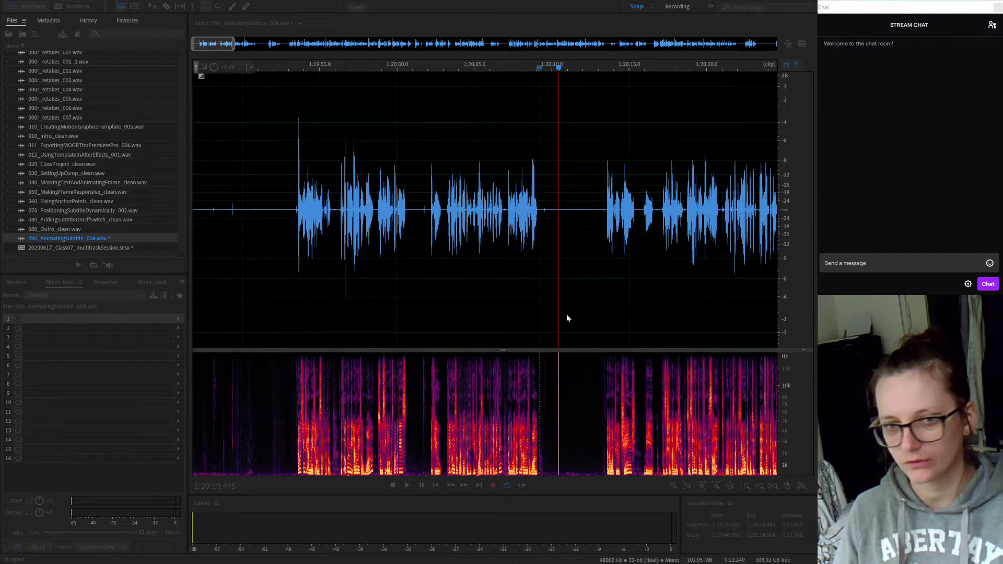
key(0)
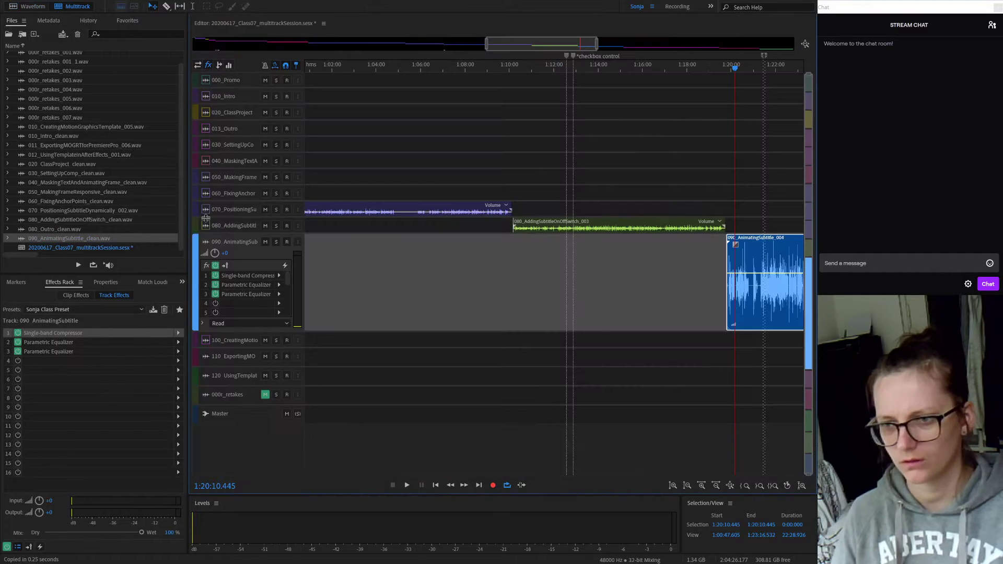
double_click(674, 224)
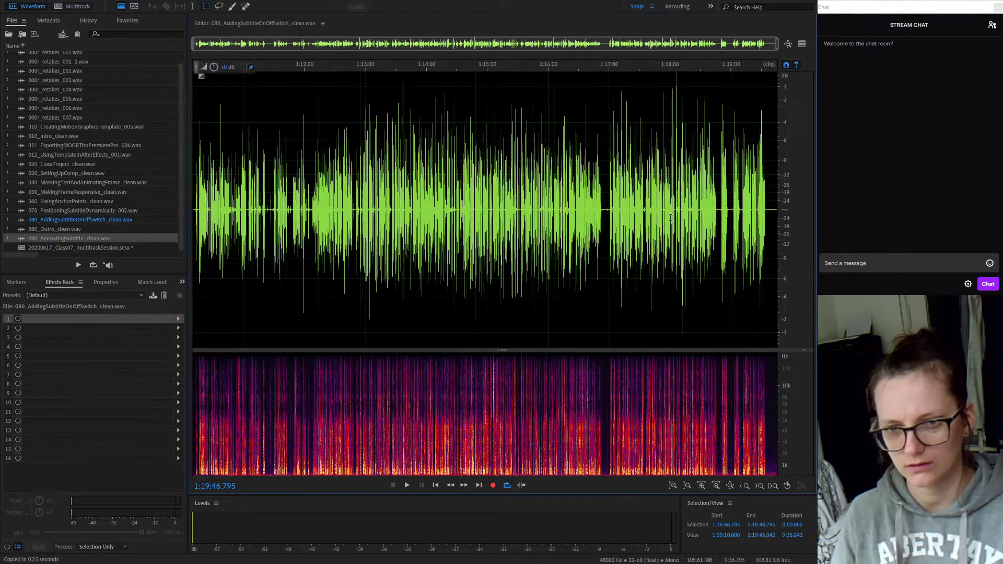
key(0)
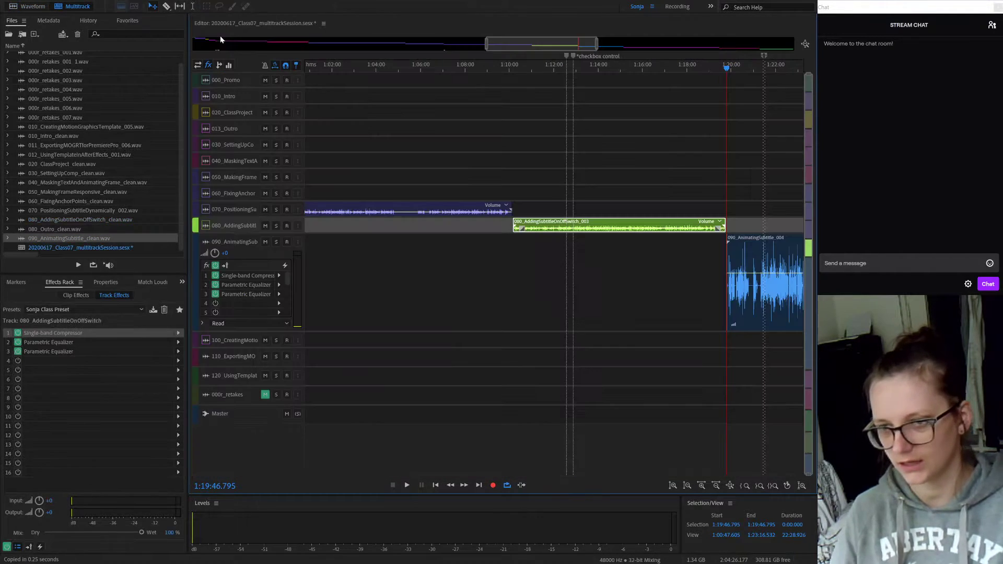
Step: Open the 070_PositioningSubtitleDynamically clip and play its silent opening of about 2.4 seconds
click(462, 210)
double_click(462, 210)
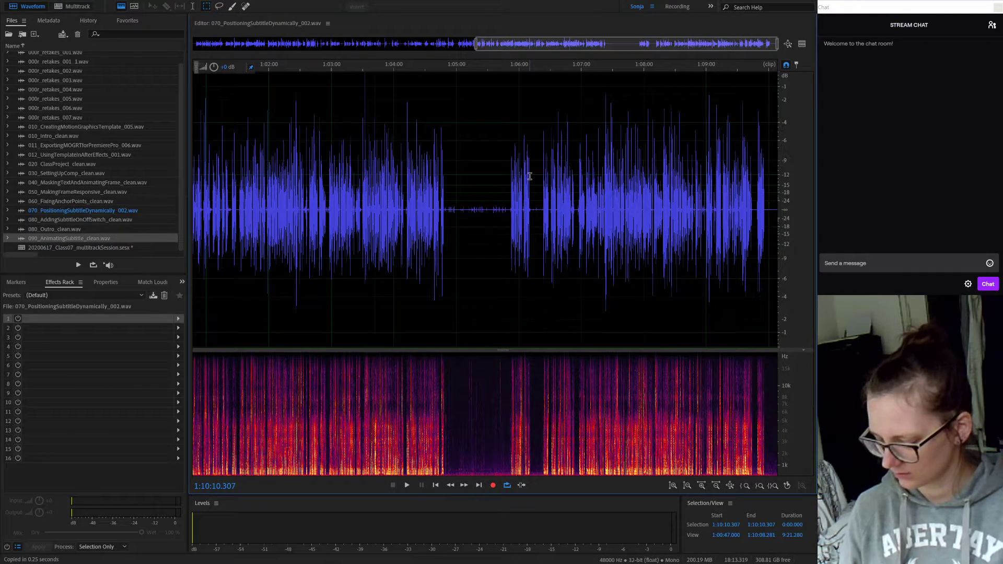
key(Home)
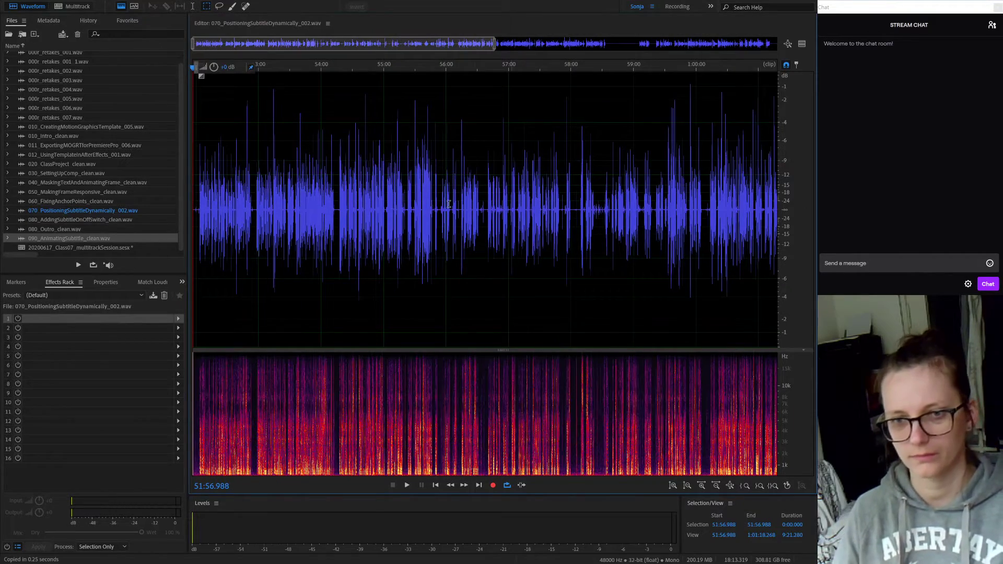
scroll(218, 208, up, 7)
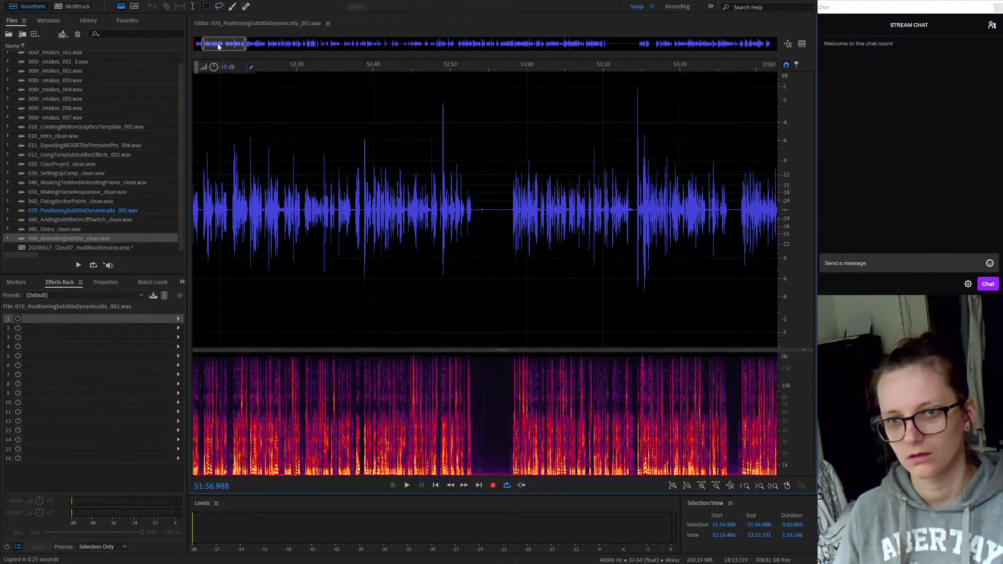
drag(219, 45, 136, 44)
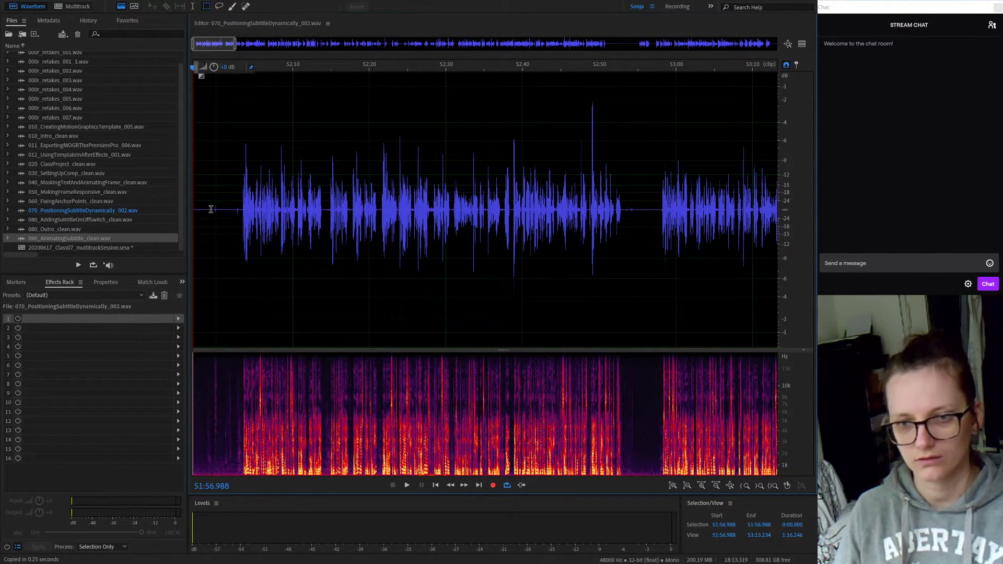
drag(211, 209, 193, 209)
key(space)
key(space)
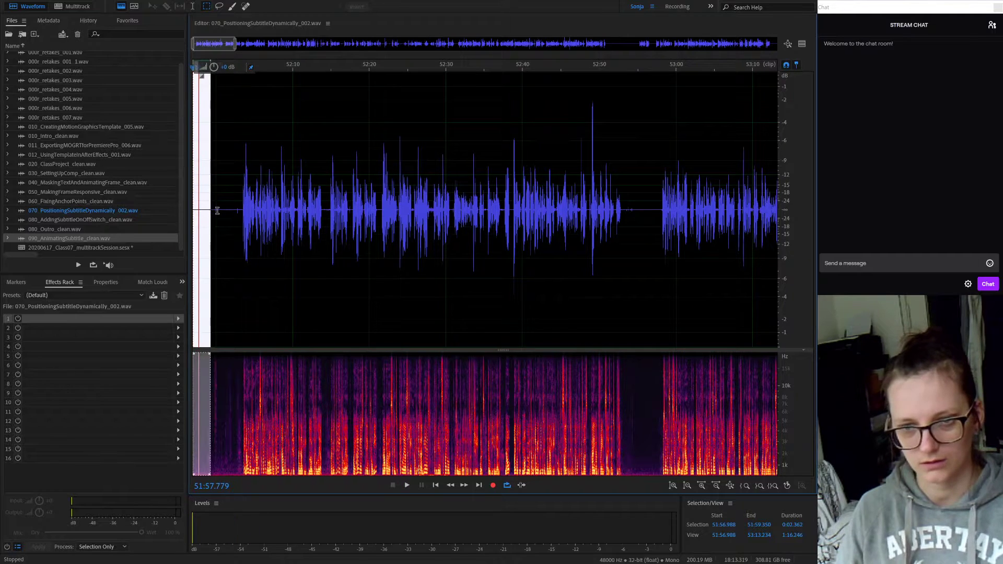
Step: Listen to the silence before the first speech and capture the file's first 2.8 seconds or so as the noise print
scroll(218, 212, up, 3)
drag(201, 46, 191, 46)
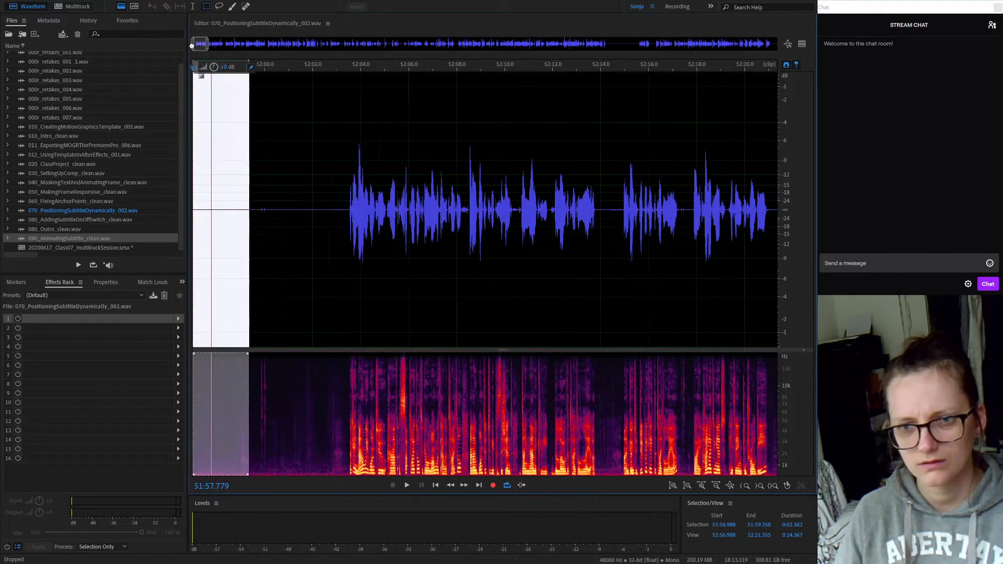
drag(248, 236, 351, 247)
key(space)
key(space)
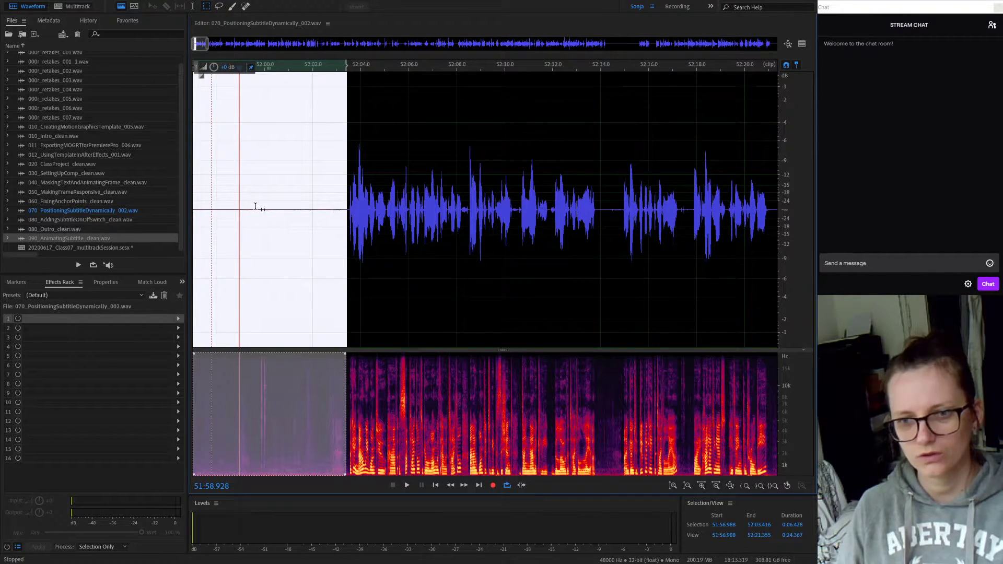
click(255, 205)
key(space)
key(space)
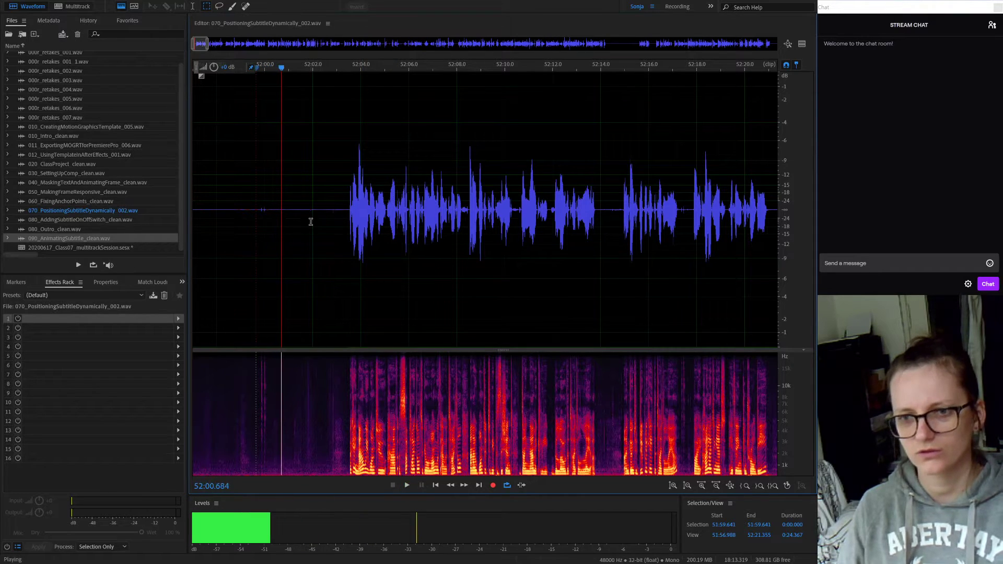
drag(258, 207, 126, 209)
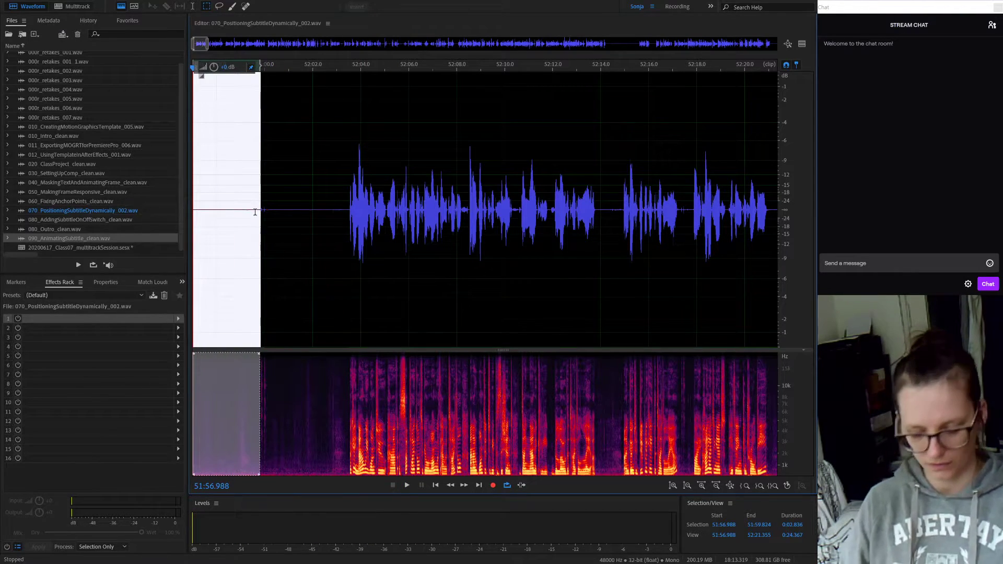
key(shift+p)
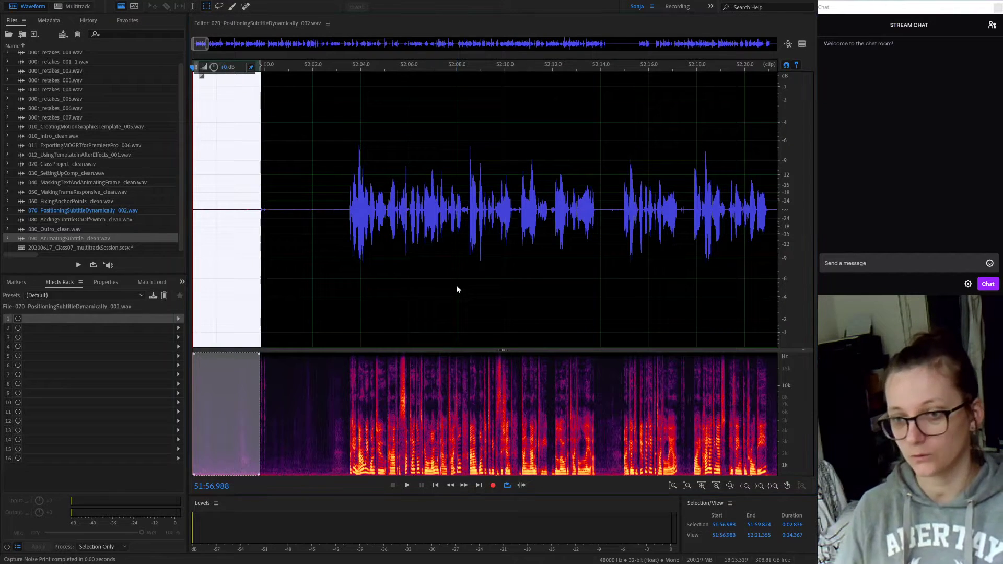
Step: Try applying Noise Reduction to only the selected silent opening, and undo it
click(549, 460)
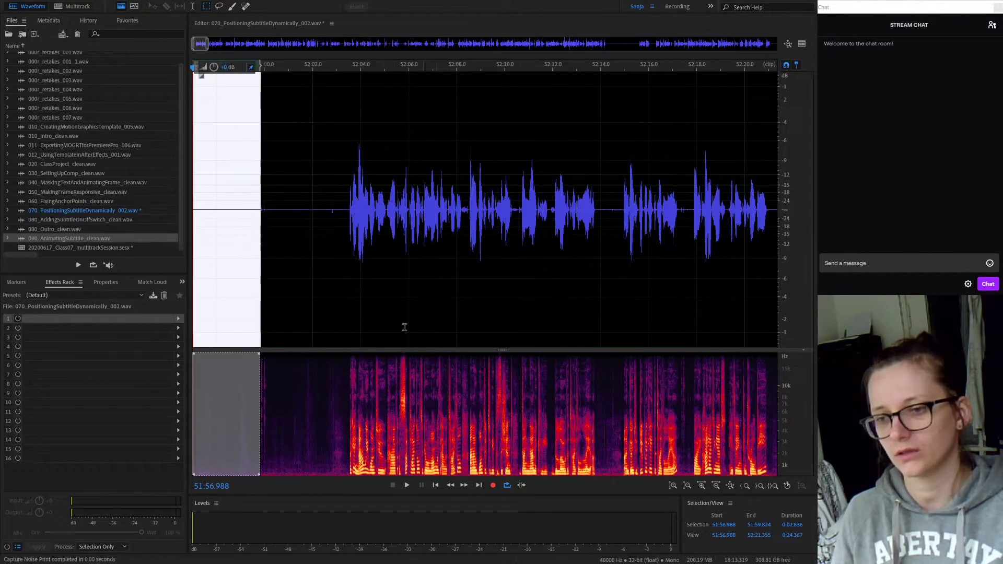
double_click(338, 278)
key(ctrl+z)
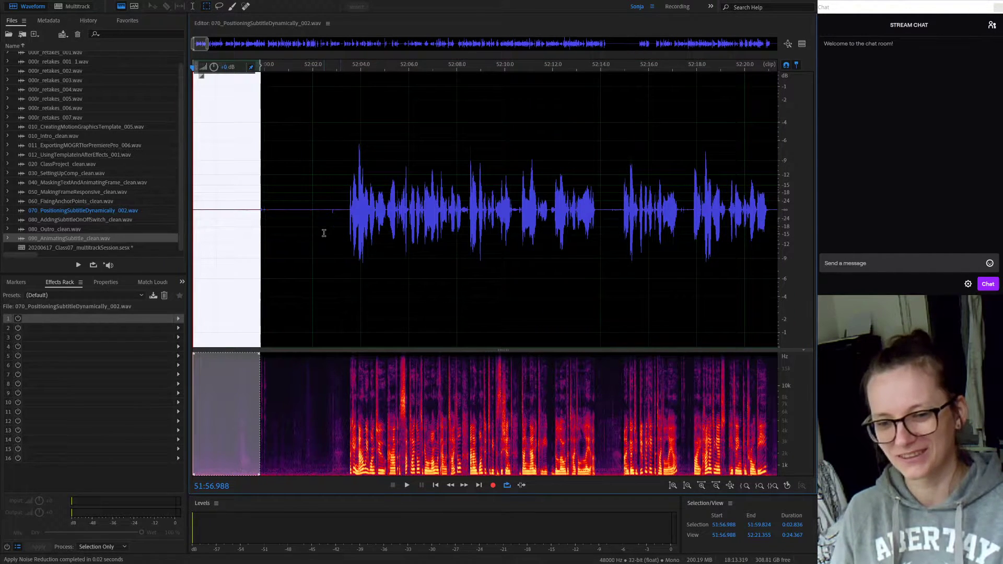
Step: Apply Noise Reduction to the entire 070_PositioningSubtitleDynamically file and play its opening from about 51:58 to check the result
key(space)
key(space)
key(ctrl+a)
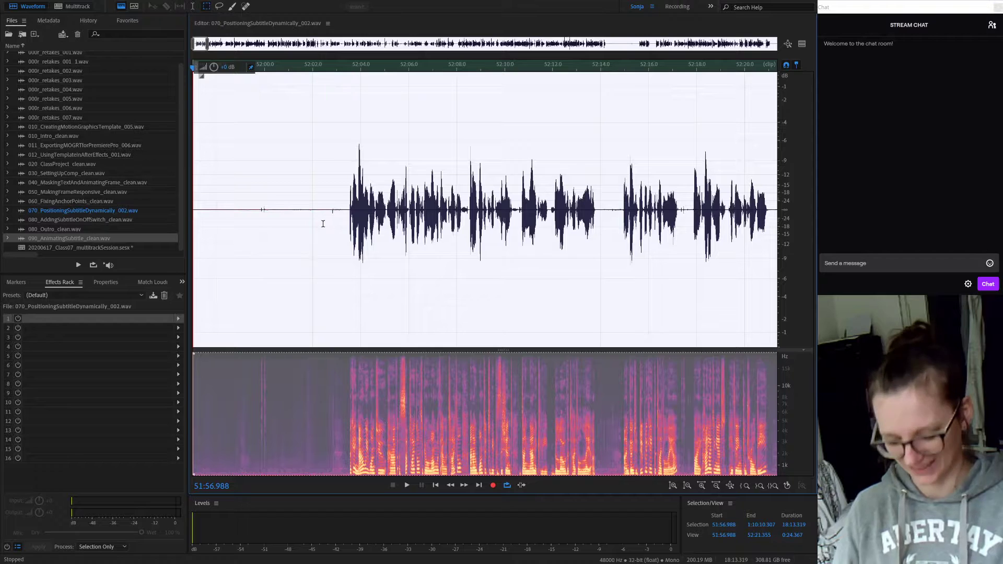
click(572, 464)
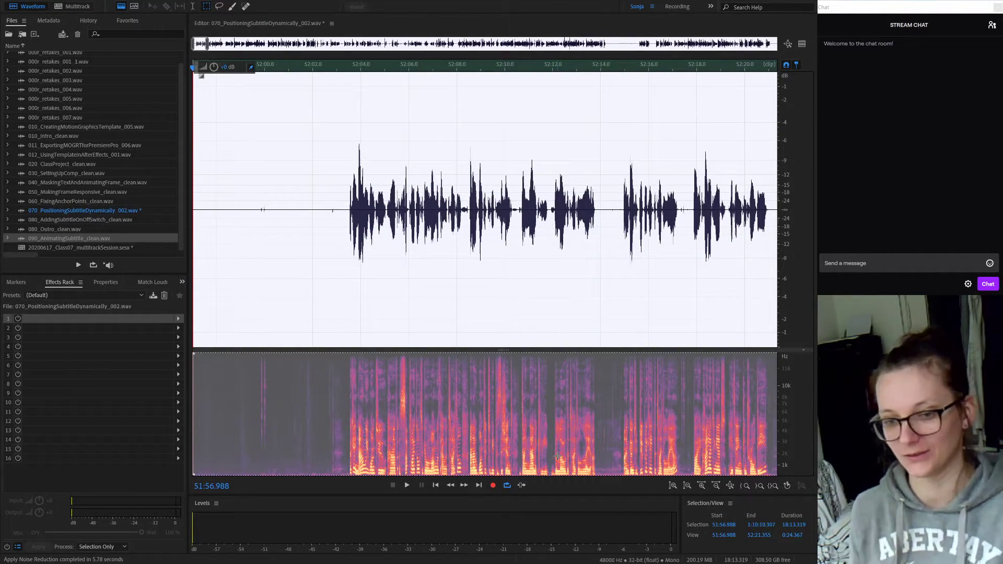
click(226, 270)
key(space)
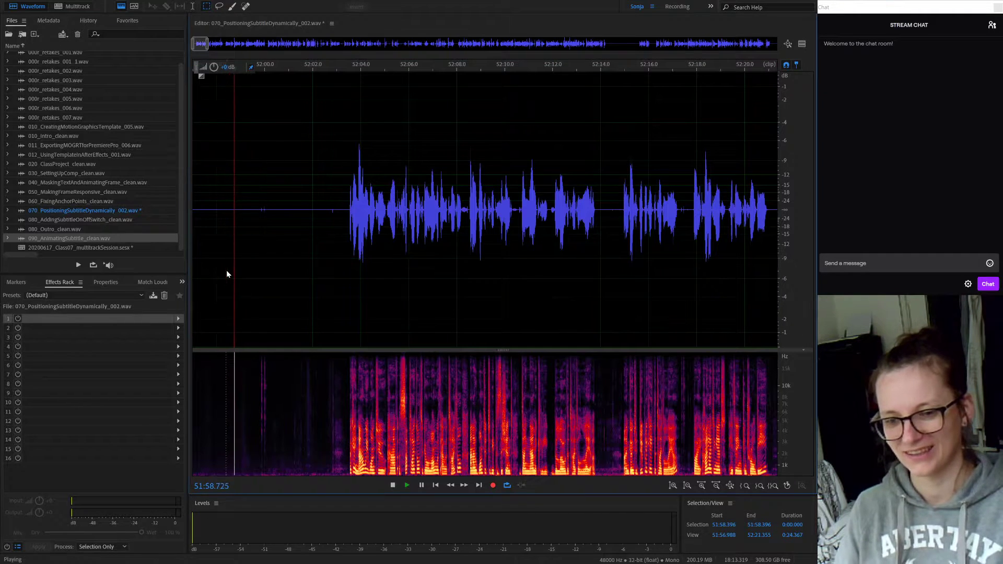
key(space)
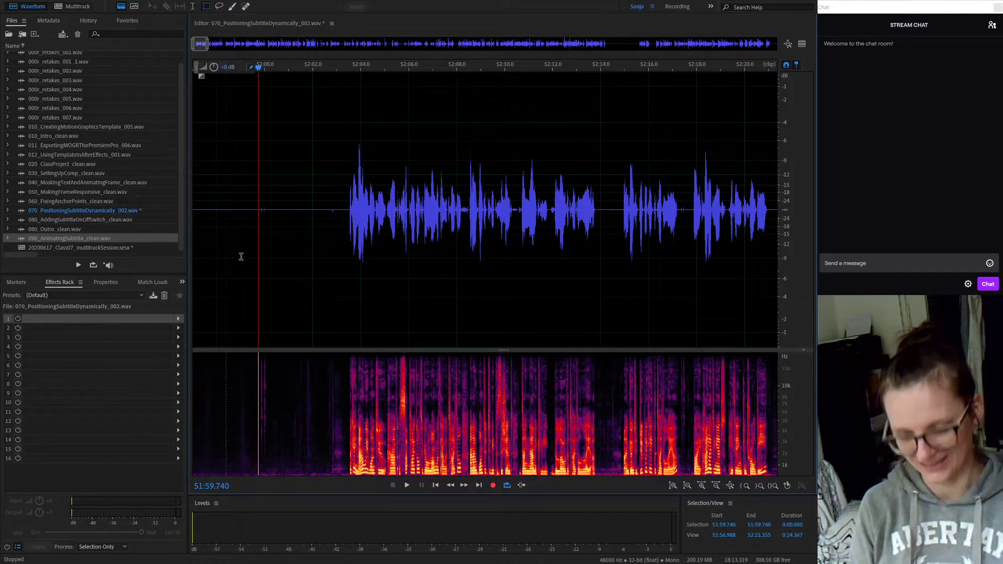
Step: Save the cleaned audio as 070_PositioningSubtitleDynamically_clean.wav and return to the multitrack session
key(ctrl+shift+s)
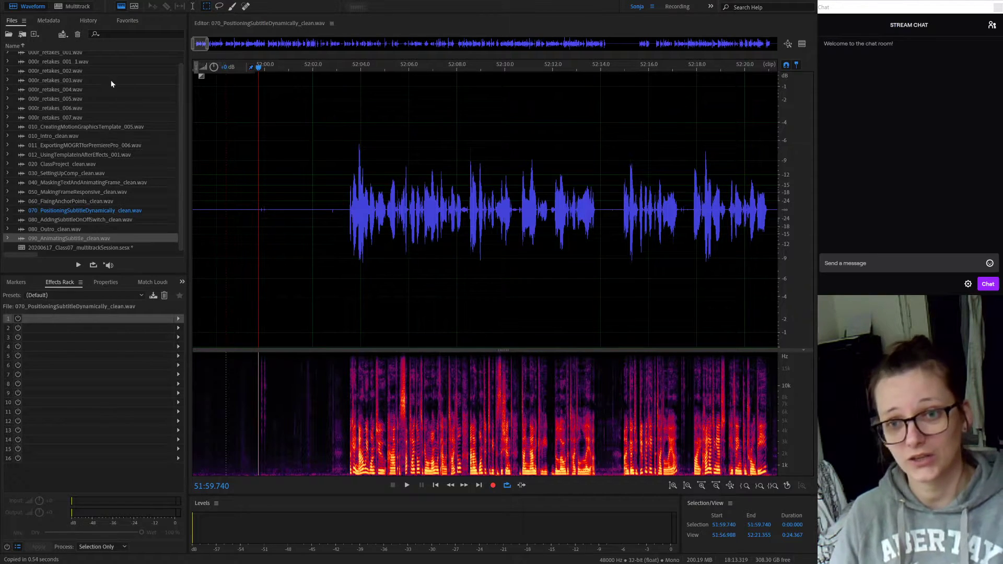
key(0)
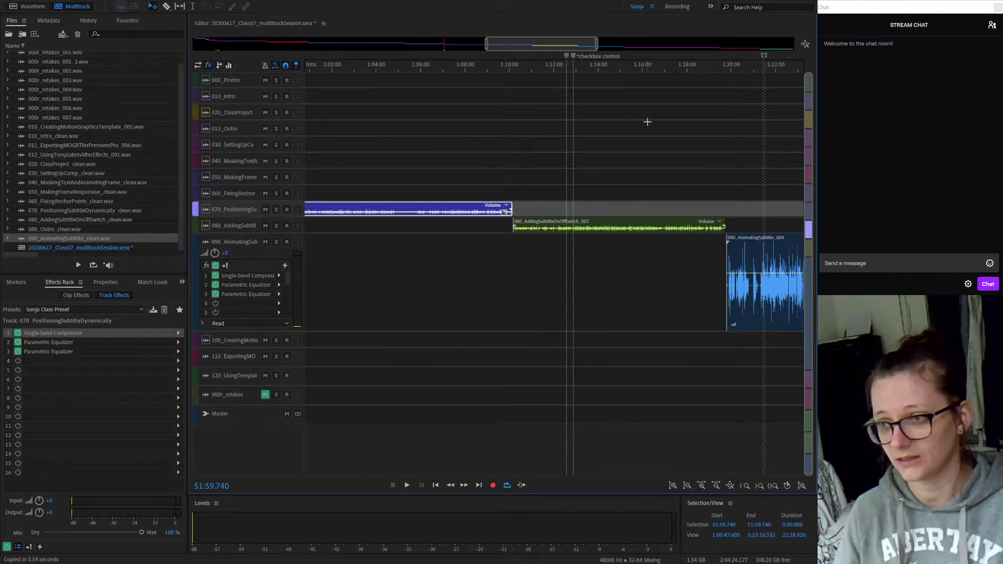
Step: Place the playhead at about 1:23:27, collapse the 090_AnimatingSubtitle track and enlarge the 100_CreatingMotionGraphicsTemplate track
click(733, 70)
drag(733, 70, 406, 74)
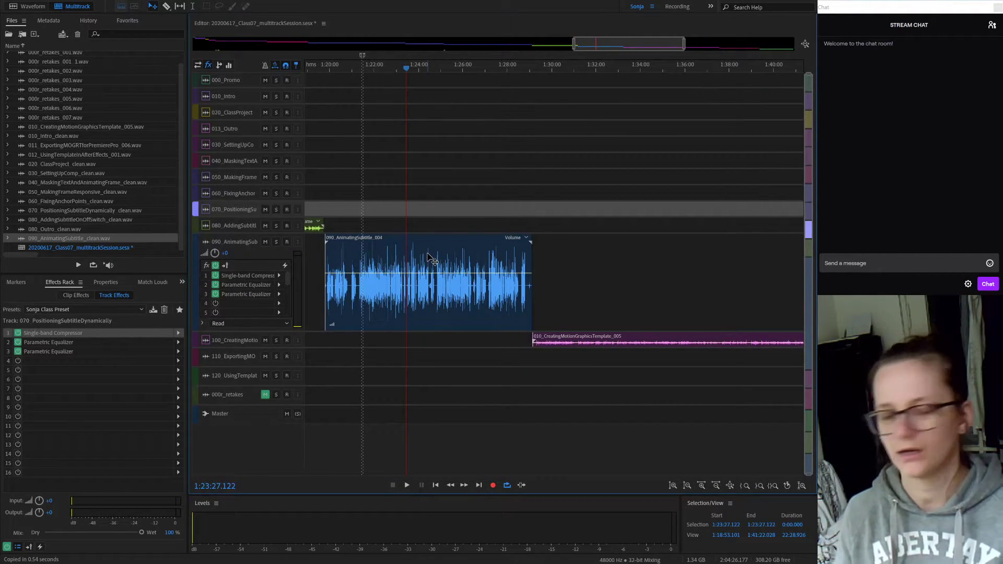
double_click(206, 244)
double_click(209, 261)
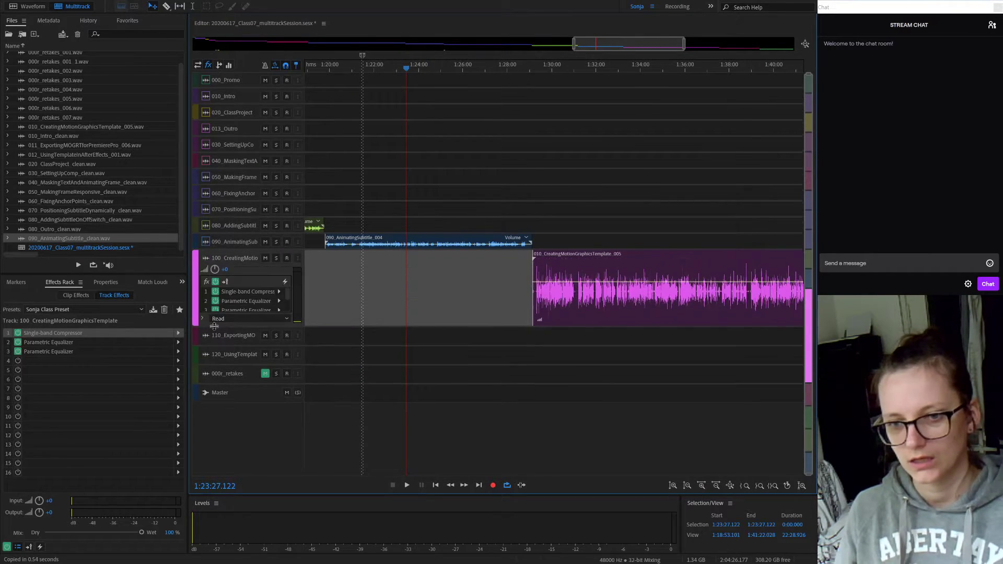
Step: Open the 010_CreatingMotionGraphicsTemplate_005 clip in the waveform editor and play its quiet opening from about 1:29:12
click(634, 266)
double_click(633, 268)
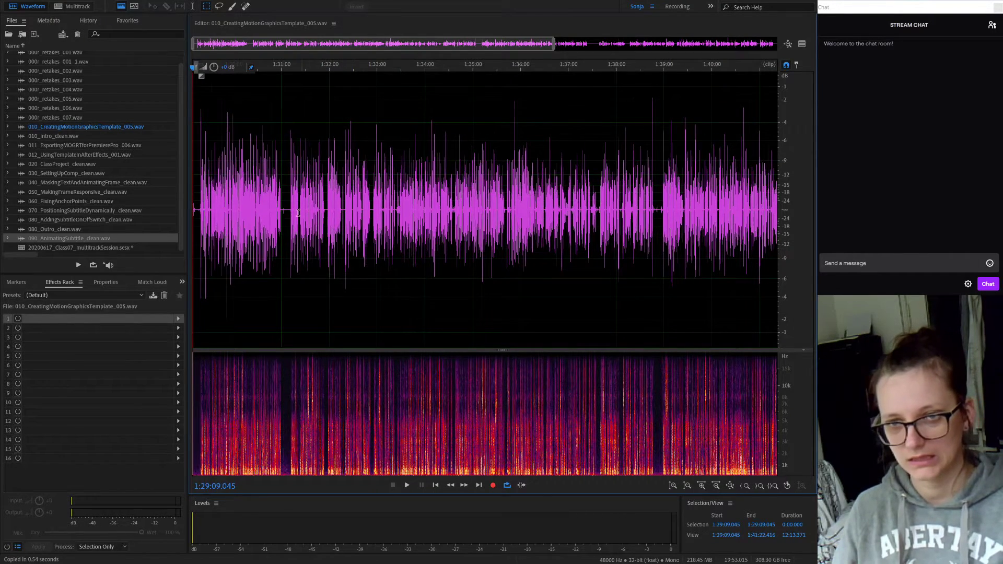
scroll(296, 212, up, 5)
drag(296, 45, 153, 42)
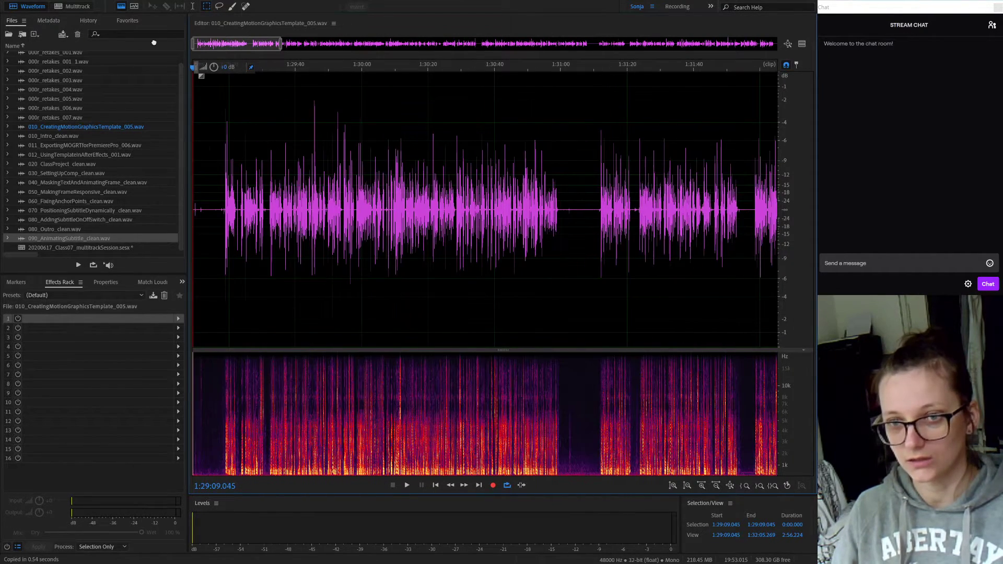
scroll(217, 212, up, 2)
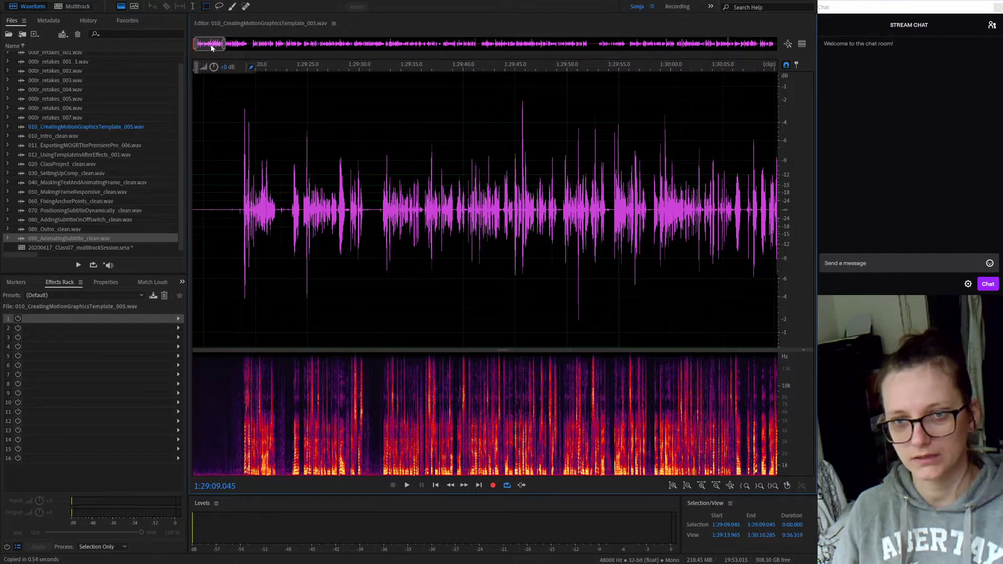
scroll(219, 182, up, 2)
click(226, 209)
key(space)
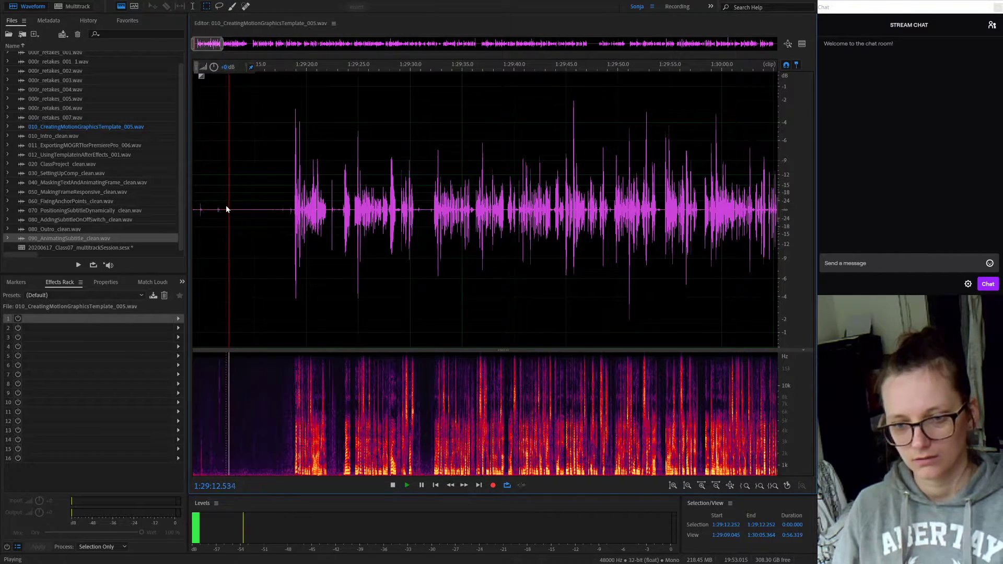
key(space)
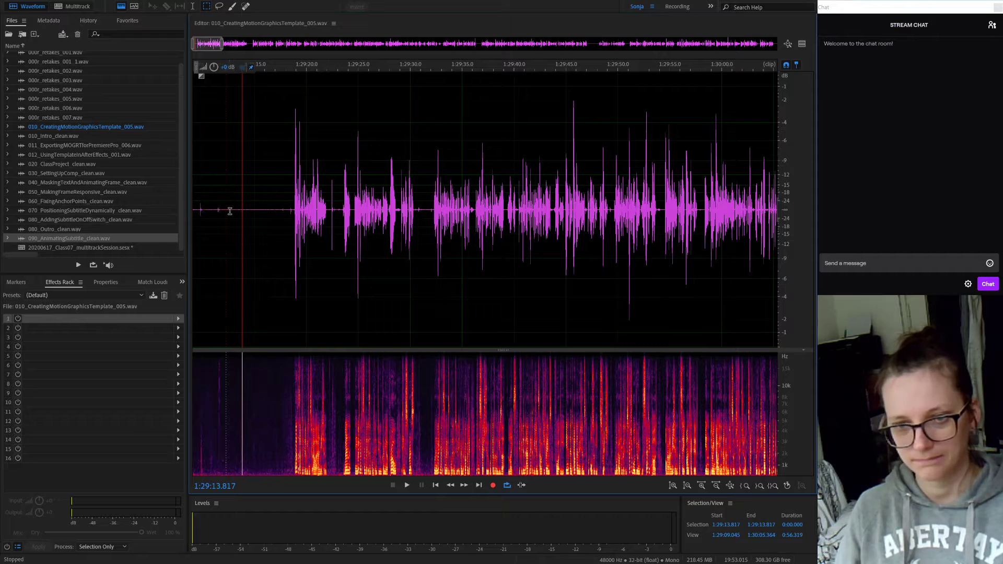
Step: Capture a noise print from about 1:29:12.3 to 1:29:17.6 and apply Noise Reduction to the entire 010_CreatingMotionGraphicsTemplate_005 file
drag(226, 210, 282, 224)
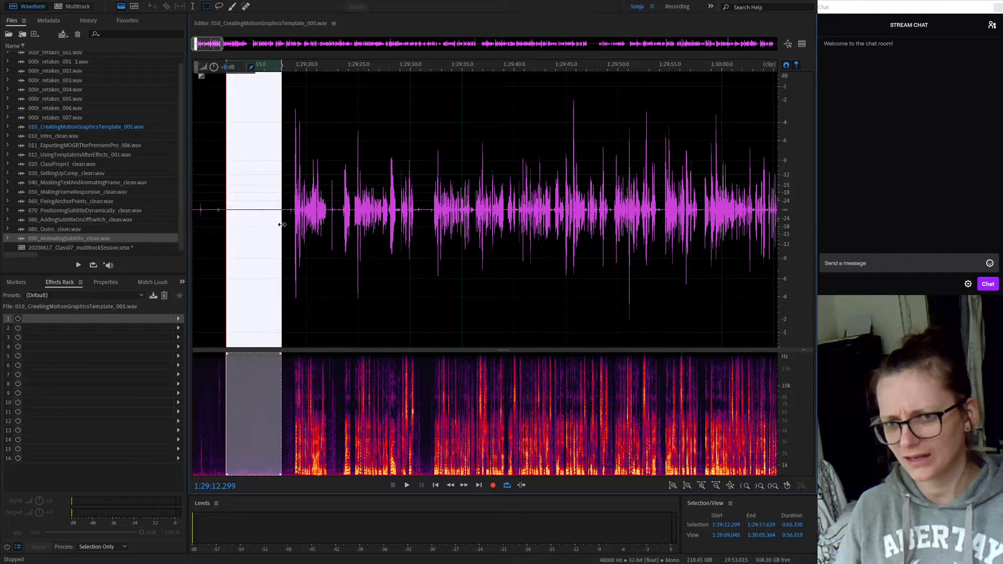
key(shift+p)
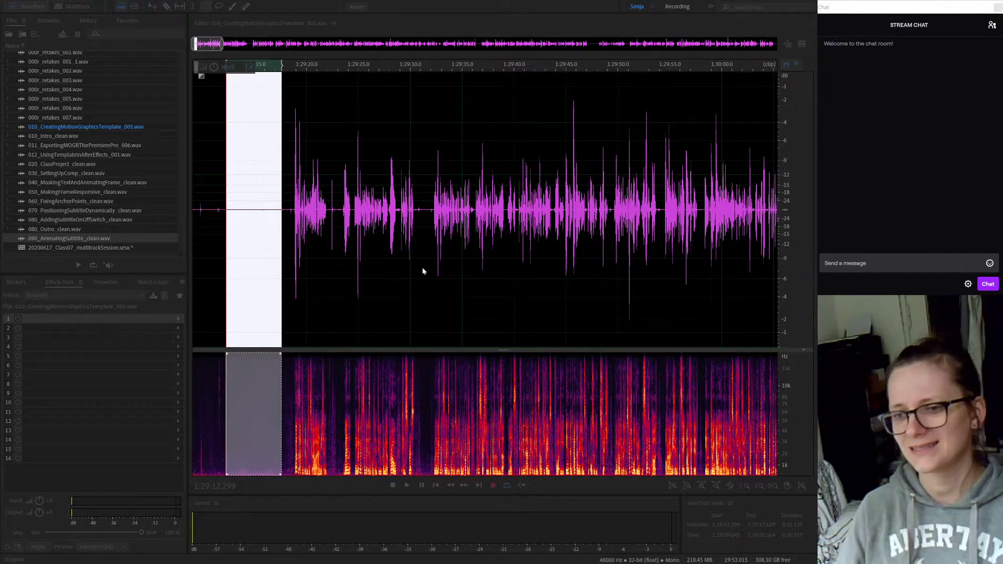
click(500, 296)
key(ctrl+a)
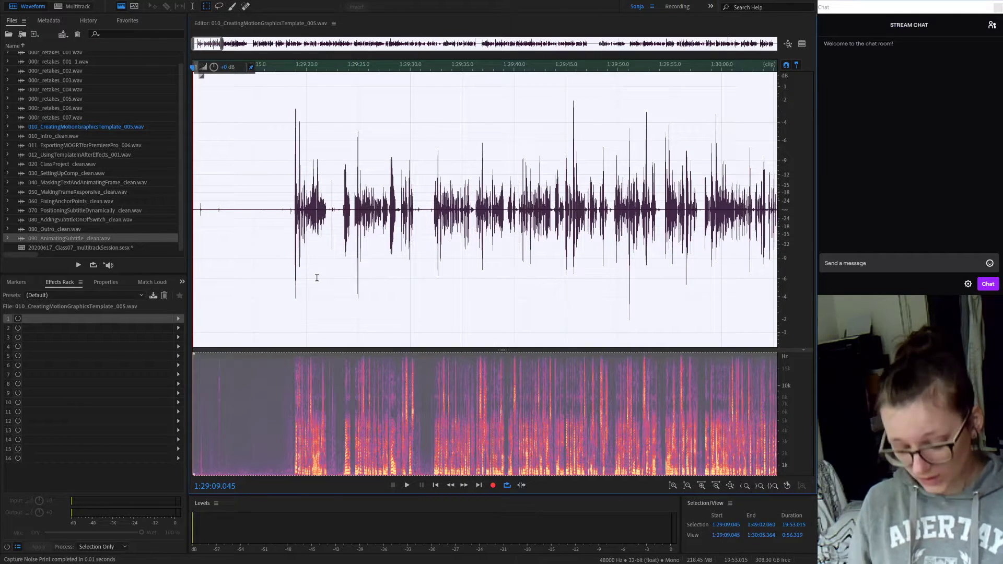
key(ctrl+shift+p)
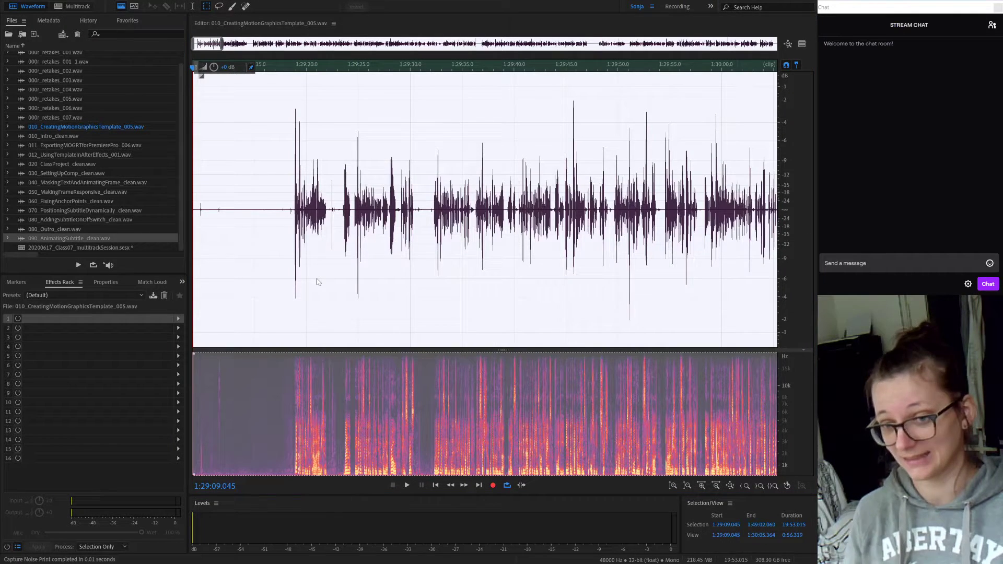
click(549, 451)
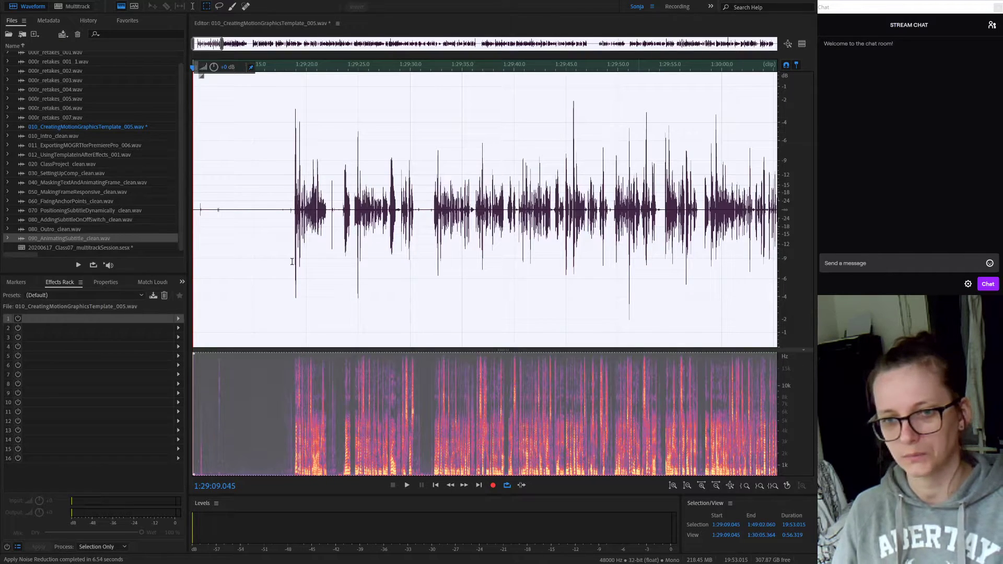
Step: Play the opening of the noise-reduced file from about 1:29:11 to check the result
click(209, 209)
key(space)
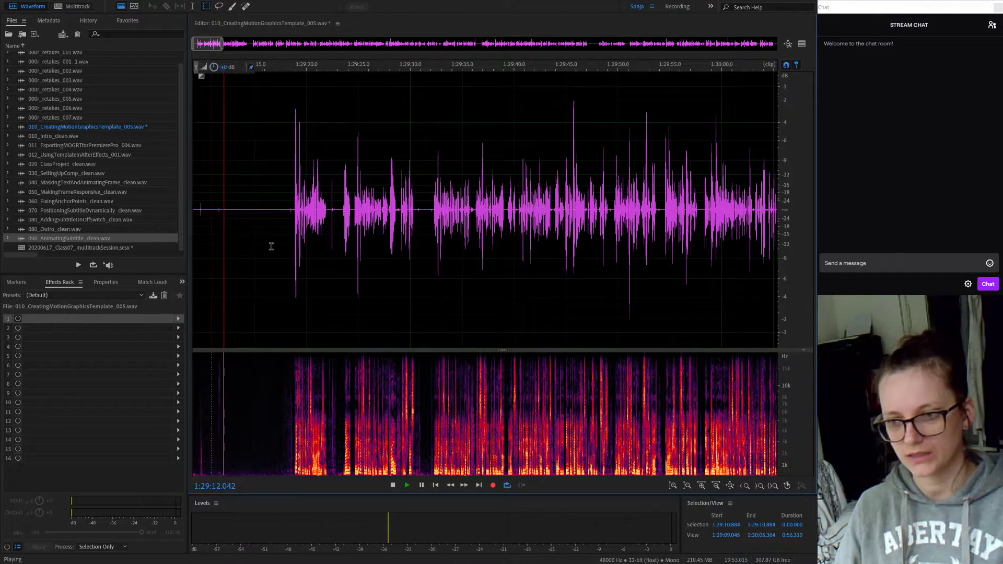
key(space)
Step: Save the cleaned audio as 010_CreatingMotionGraphicsTemplate_clean.wav and play it briefly from about 1:29:12
key(ctrl+shift+s)
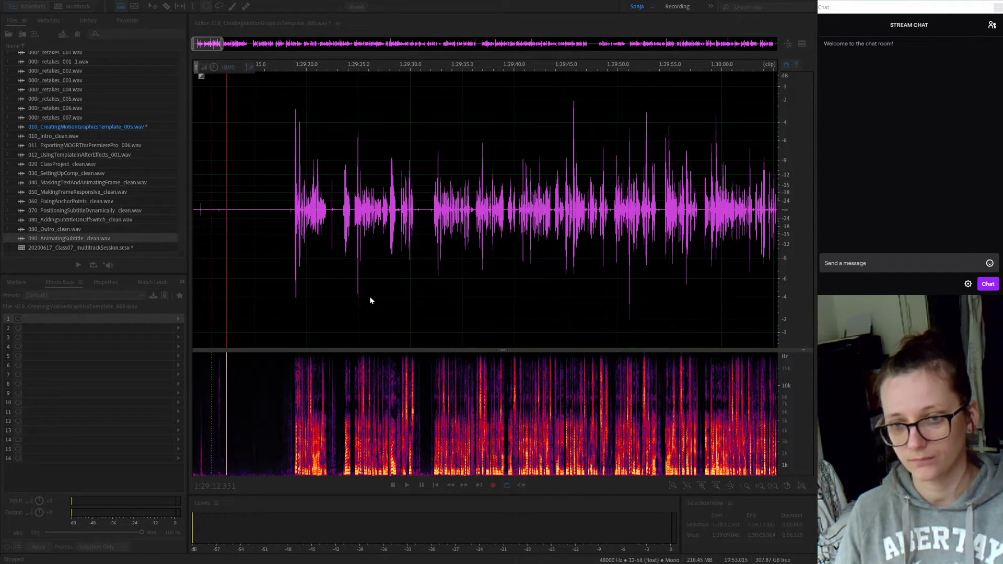
click(567, 315)
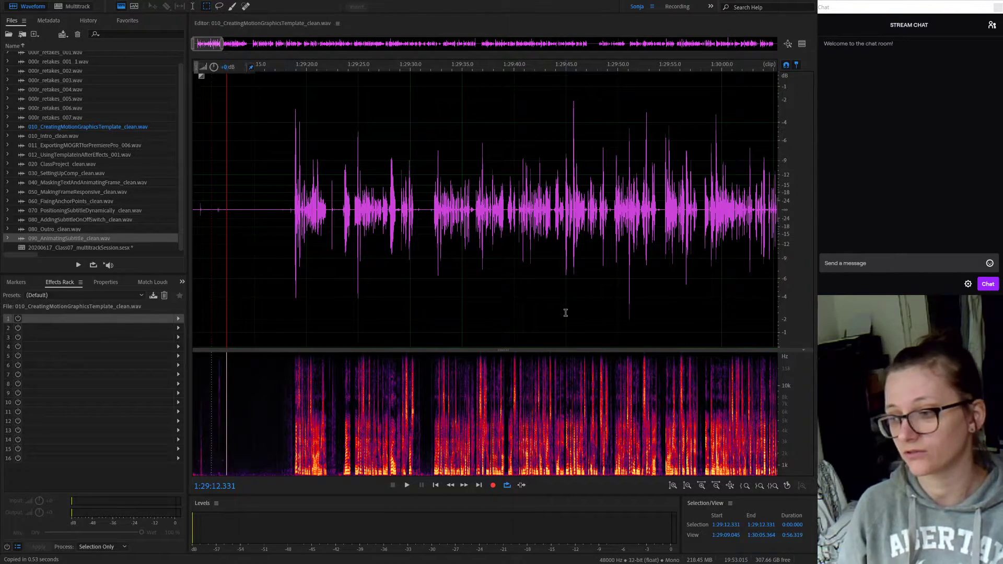
key(space)
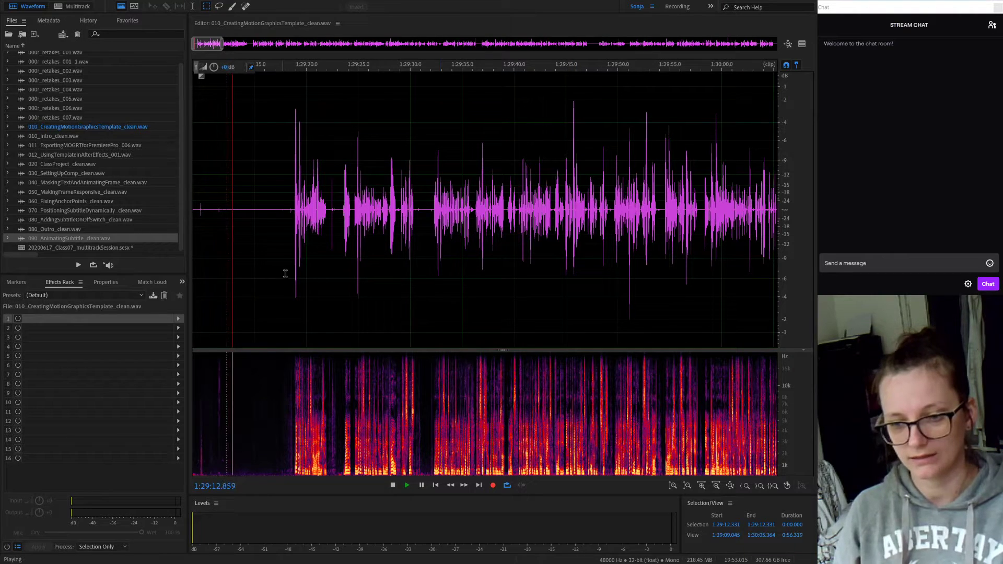
key(space)
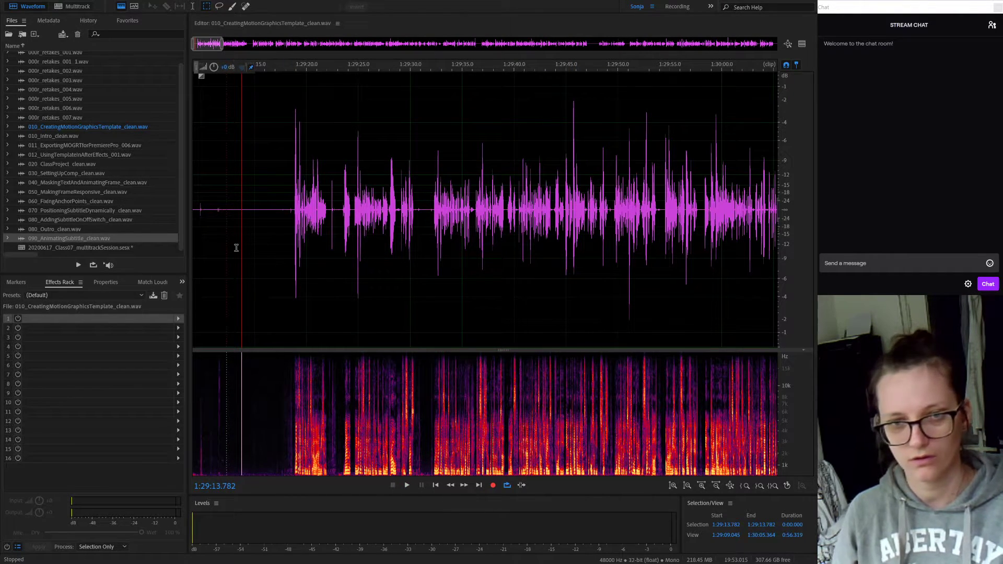
Step: Return to the multitrack session, briefly reopening the 100_CreatingMotionGraphicsTemplate track's clip in the waveform editor to check it
key(8)
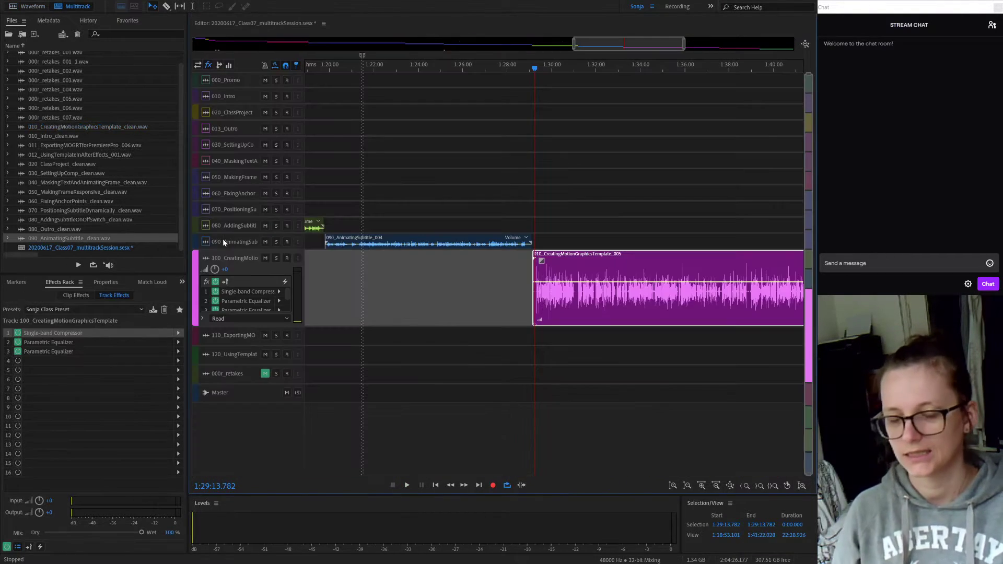
double_click(641, 318)
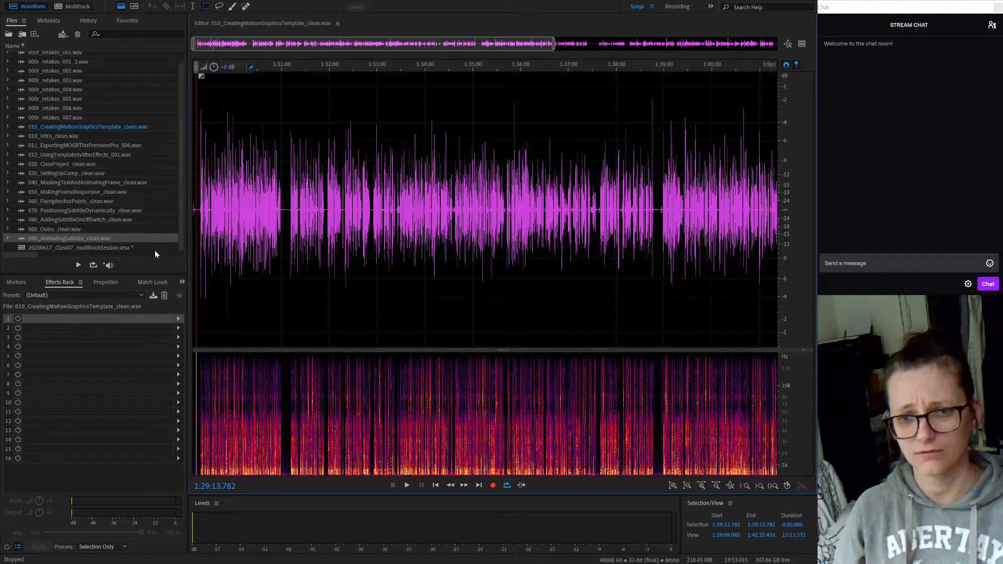
double_click(124, 249)
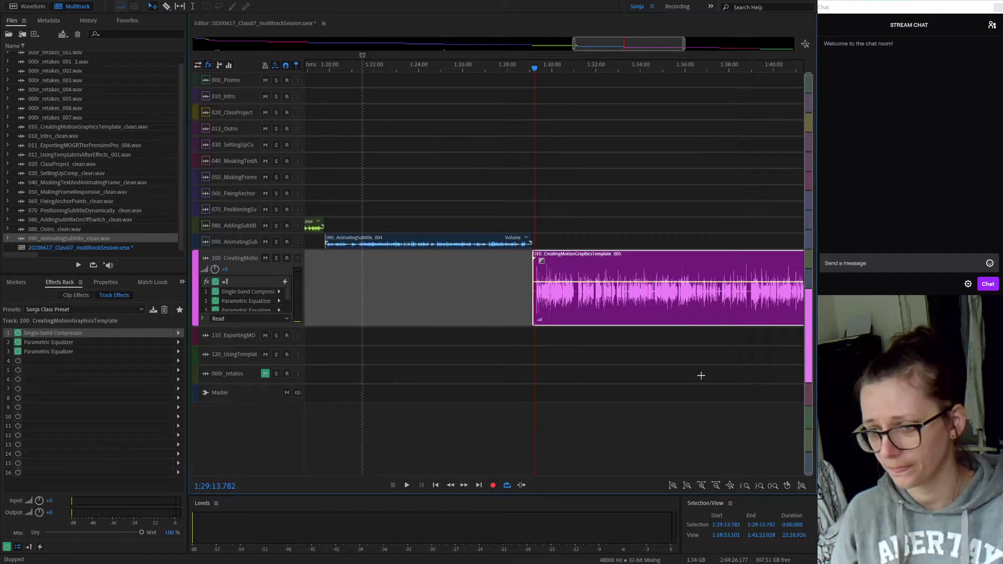
Step: Collapse the 100_CreatingMotionGraphicsTemplate track and place the playhead at about 1:52:11, within the 011_ExportingMOGRTforPremierePro clip
drag(627, 46, 697, 51)
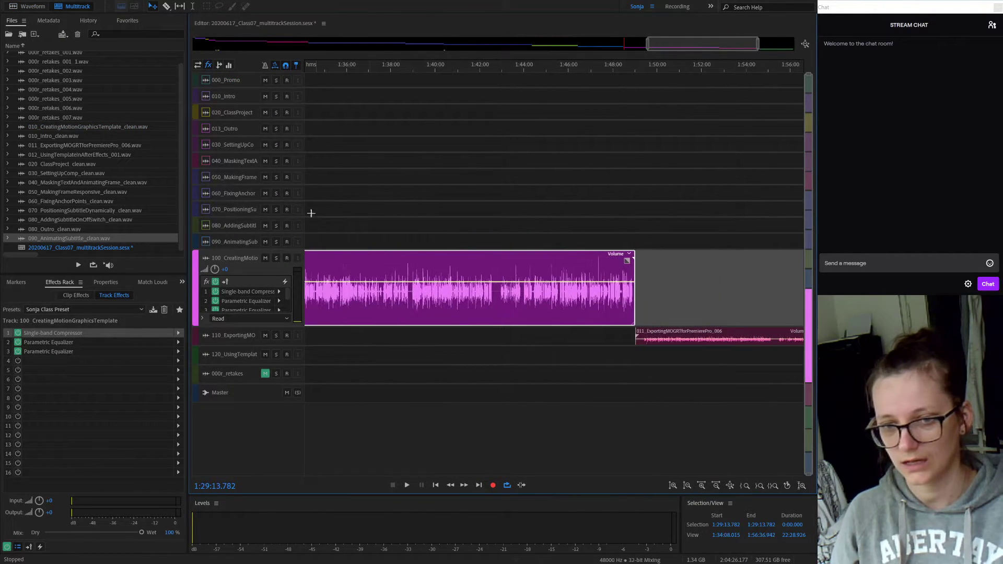
click(205, 260)
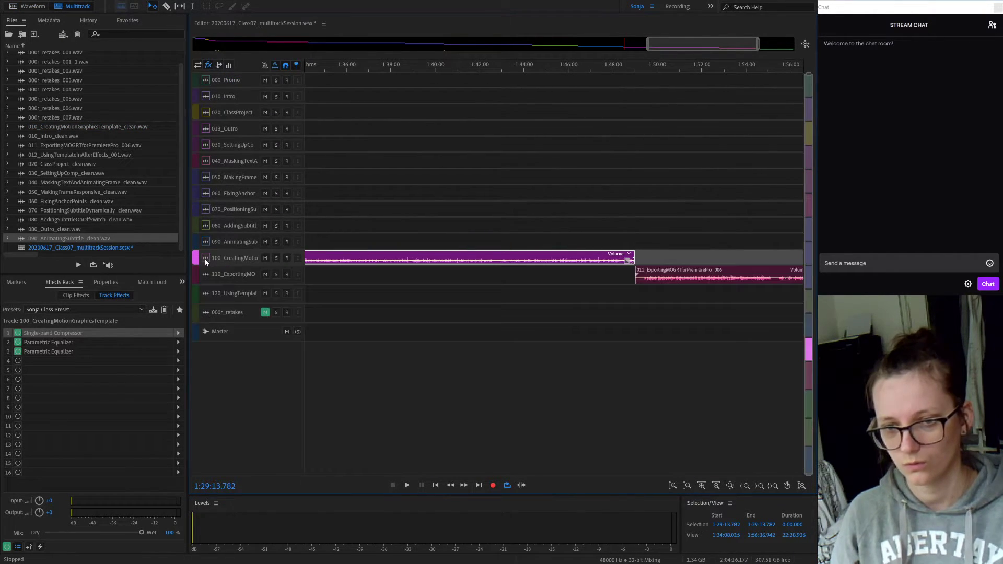
click(705, 64)
drag(719, 44, 779, 42)
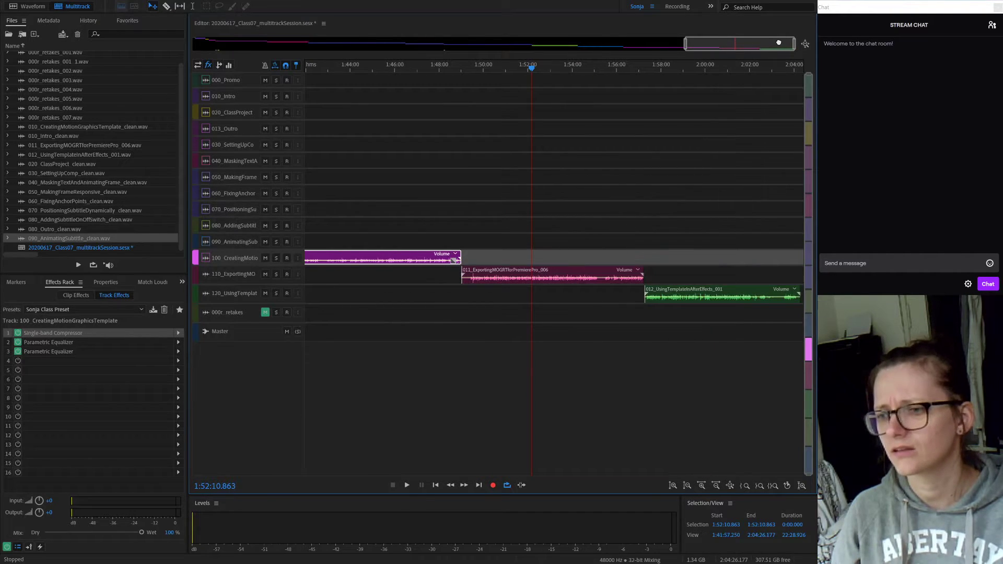
Step: Open the 011_ExportingMOGRTforPremierePro_006 clip in the waveform editor and play its quiet opening from about 1:49:07
double_click(572, 270)
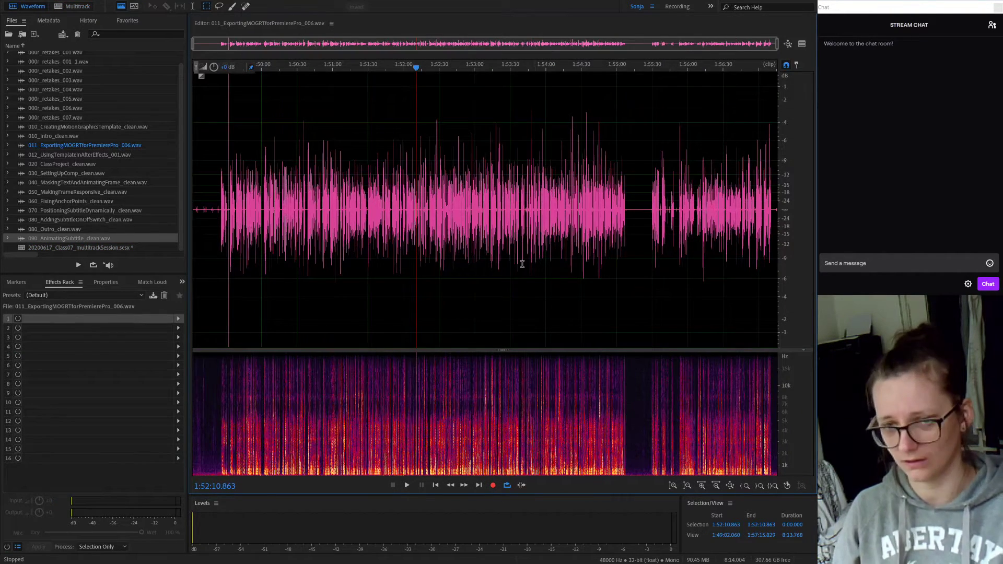
key(Home)
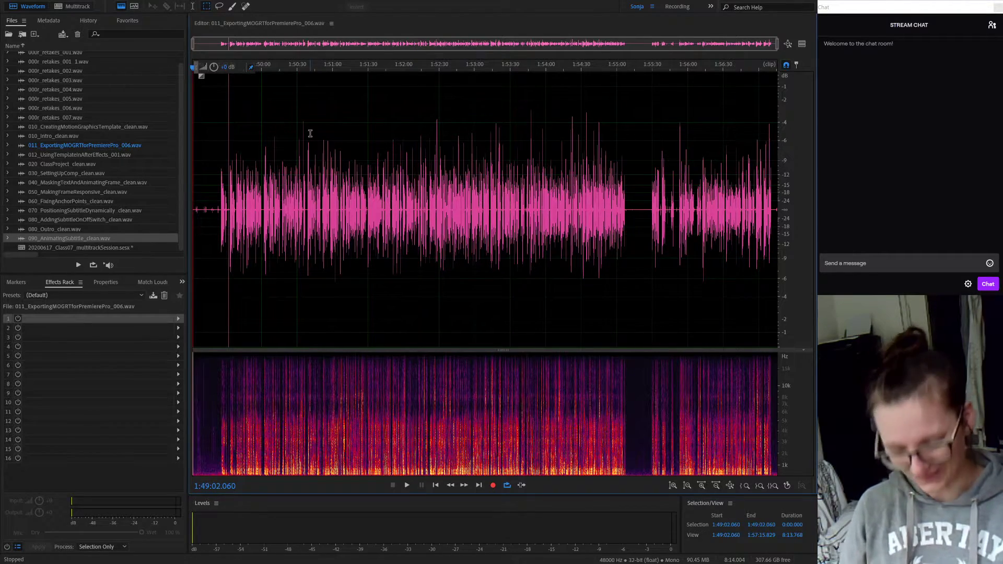
scroll(229, 187, up, 3)
scroll(230, 187, up, 3)
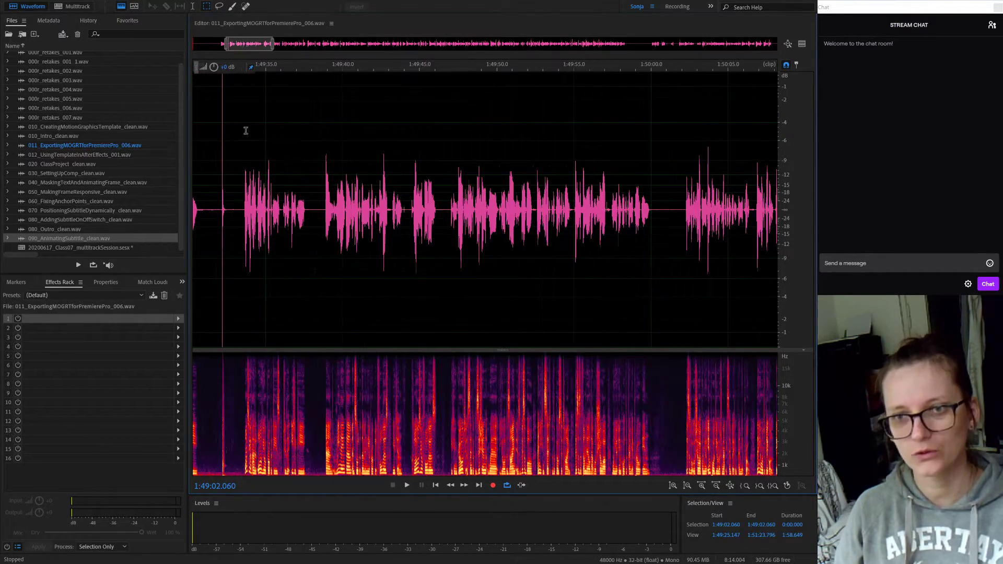
scroll(251, 168, up, 2)
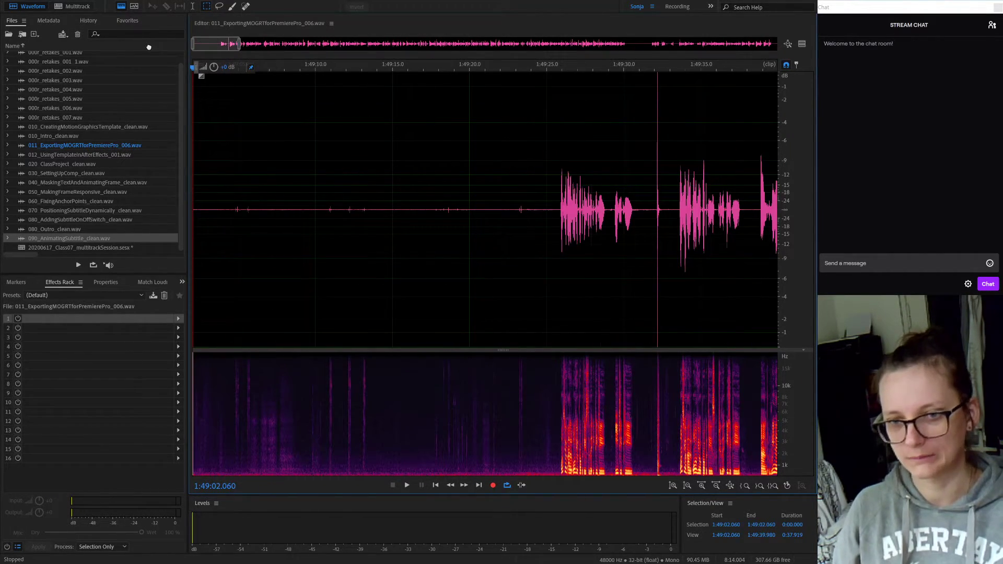
click(266, 214)
key(space)
key(space)
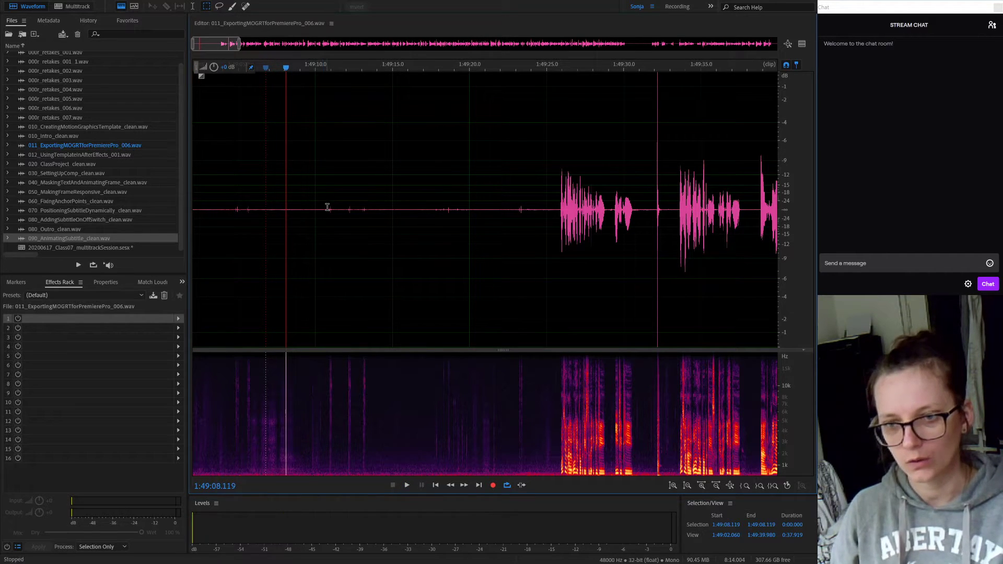
Step: Capture a noise print from about 1:49:06 to 1:49:10.6 and apply Noise Reduction to the entire 011_ExportingMOGRTforPremierePro_006 file
drag(324, 208, 253, 220)
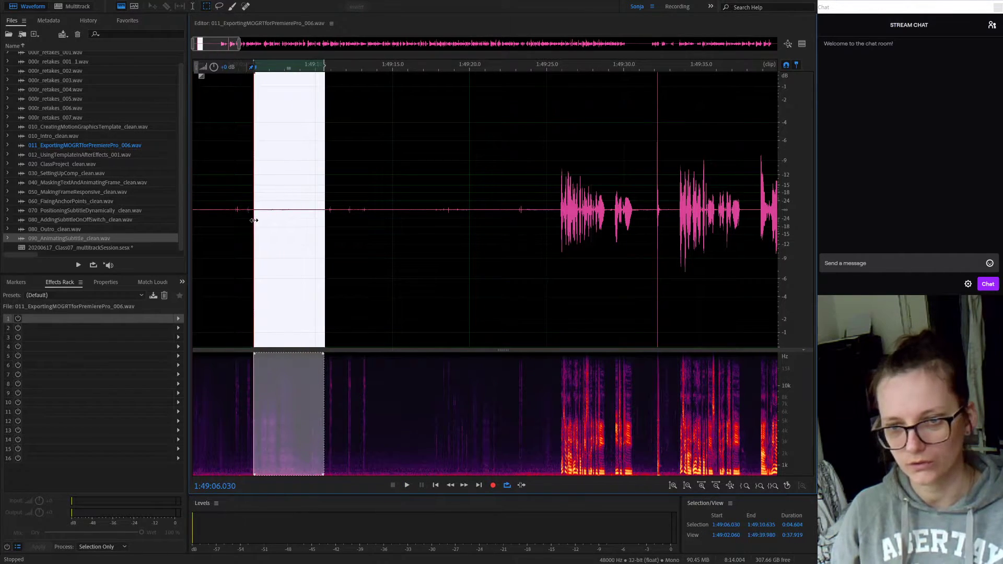
key(shift+p)
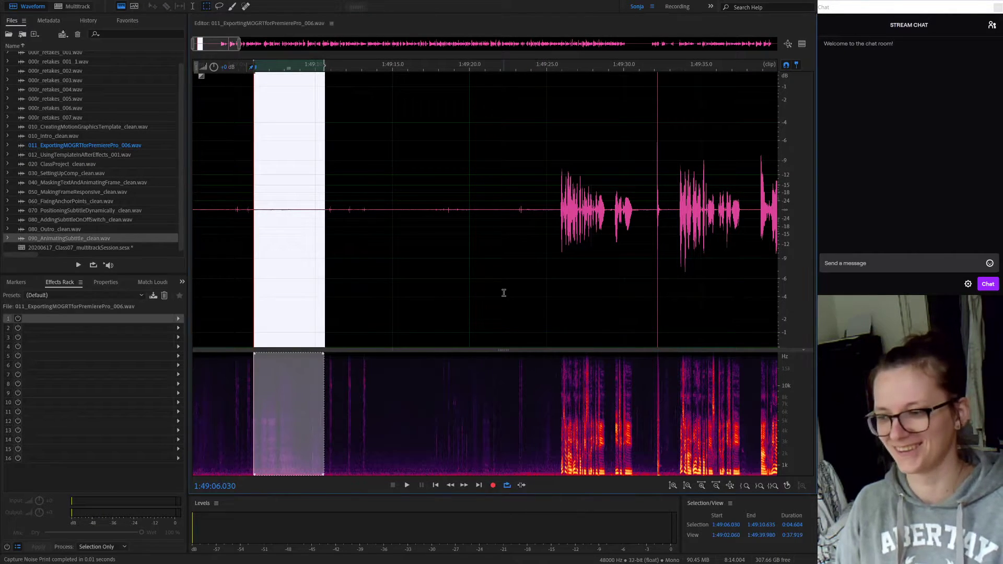
key(ctrl+a)
key(ctrl+shift+p)
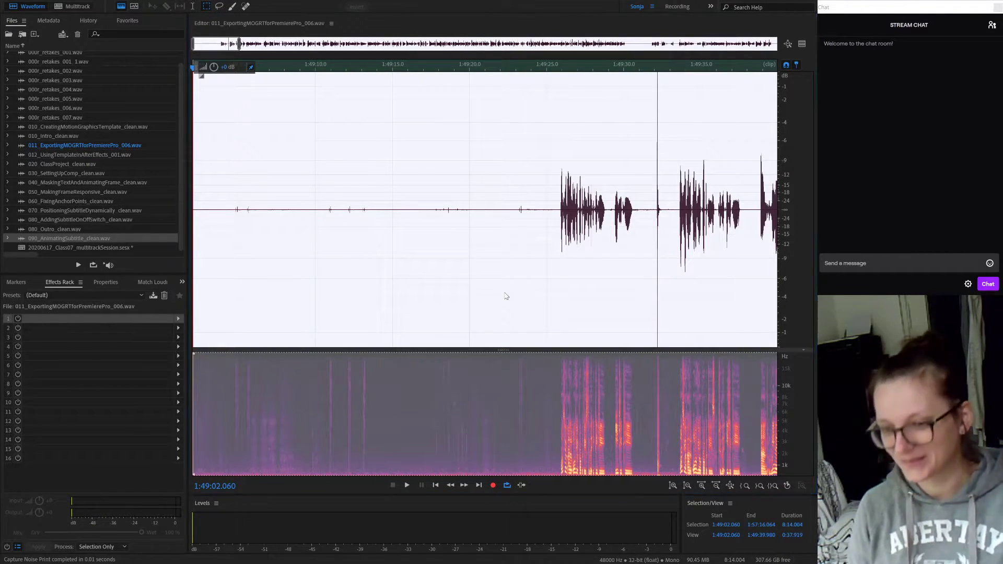
click(560, 458)
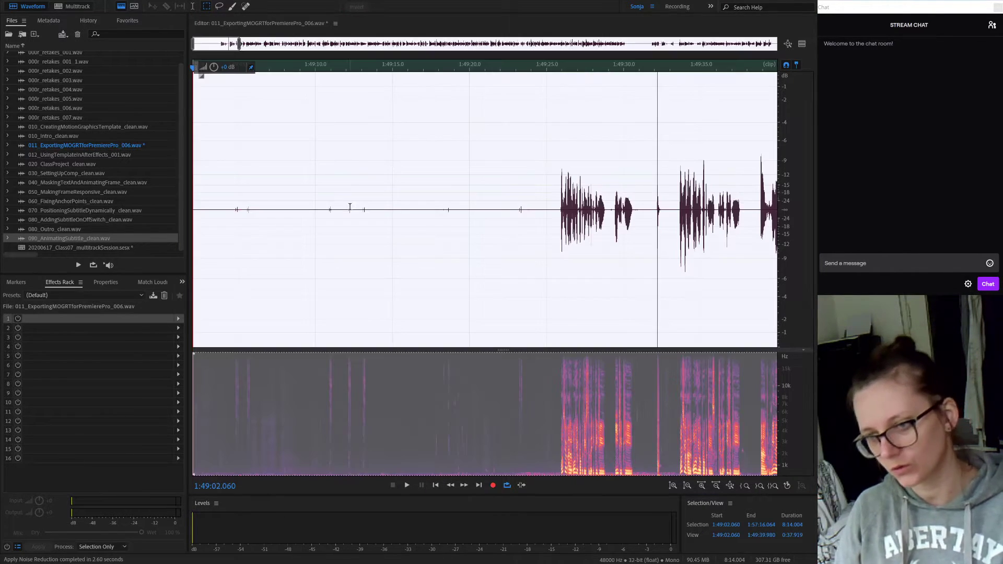
Step: Play the noise-reduced file from about 1:49:24, 1:49:04 and 1:49:07 to check the speech start and quiet opening
click(532, 202)
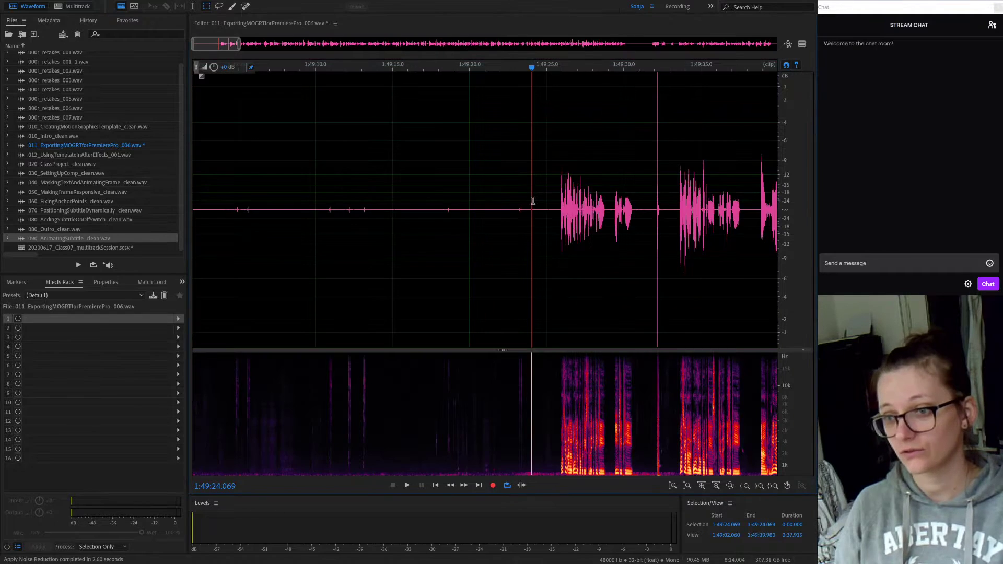
key(space)
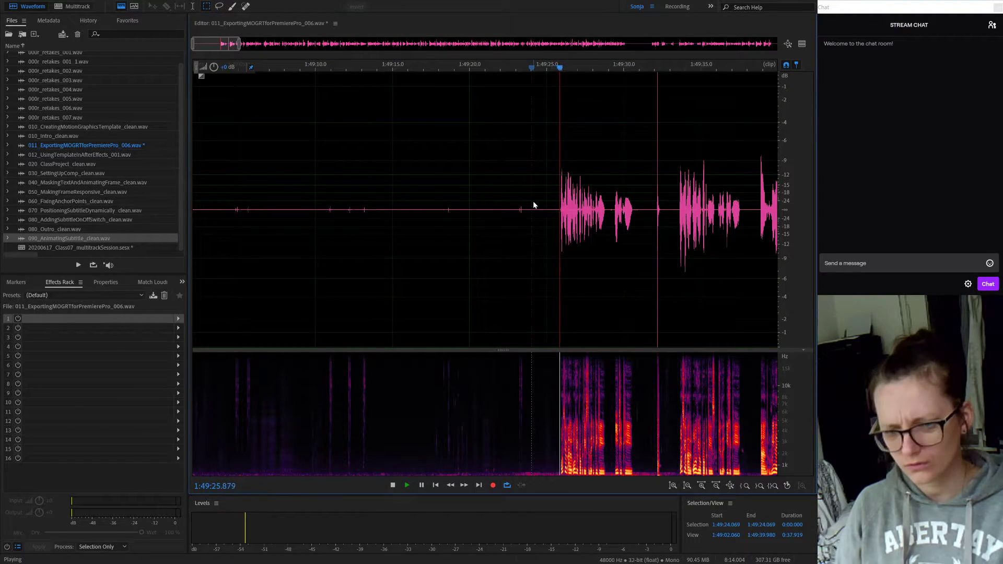
click(223, 210)
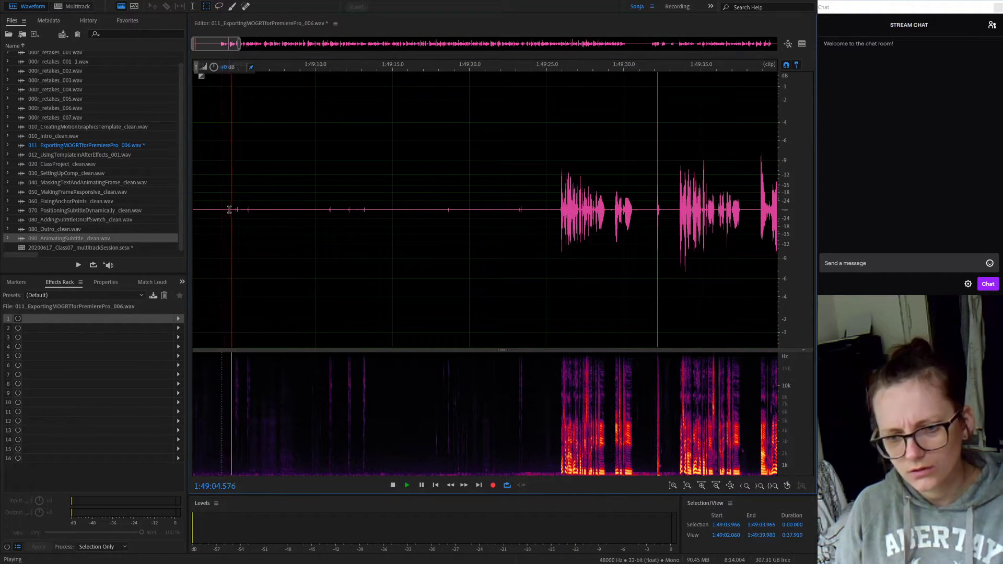
click(273, 210)
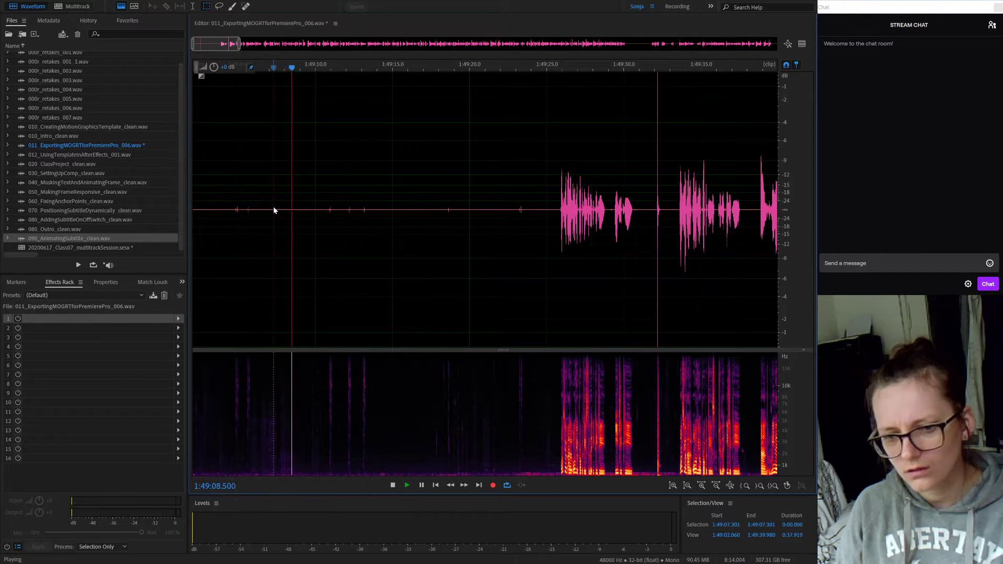
key(space)
Step: Save the noise-reduced file as 110_ExportingMOGRTforPremierePro_clean.wav and return to the 20200617_Class07_multitrackSession multitrack session
key(ctrl+shift+s)
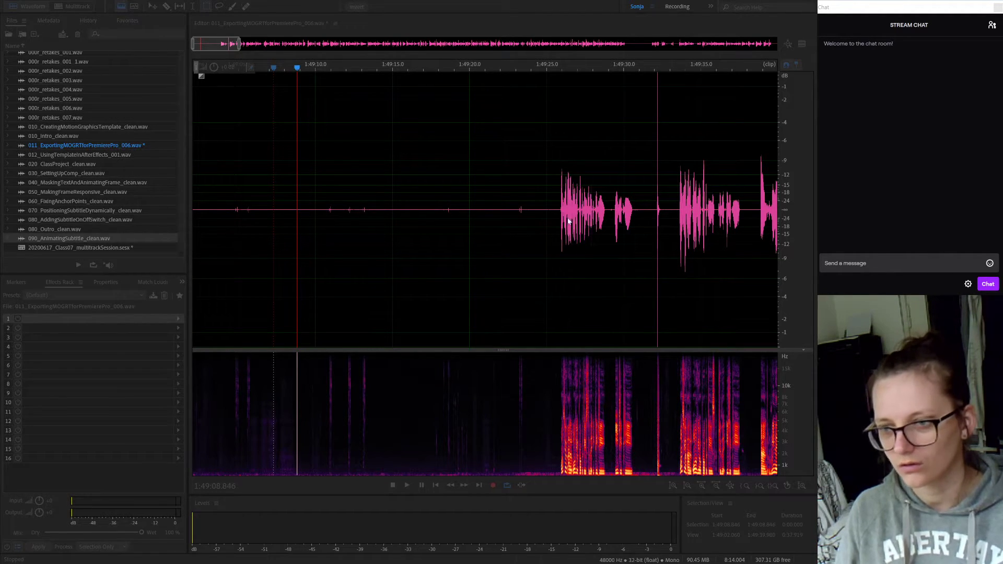
click(557, 315)
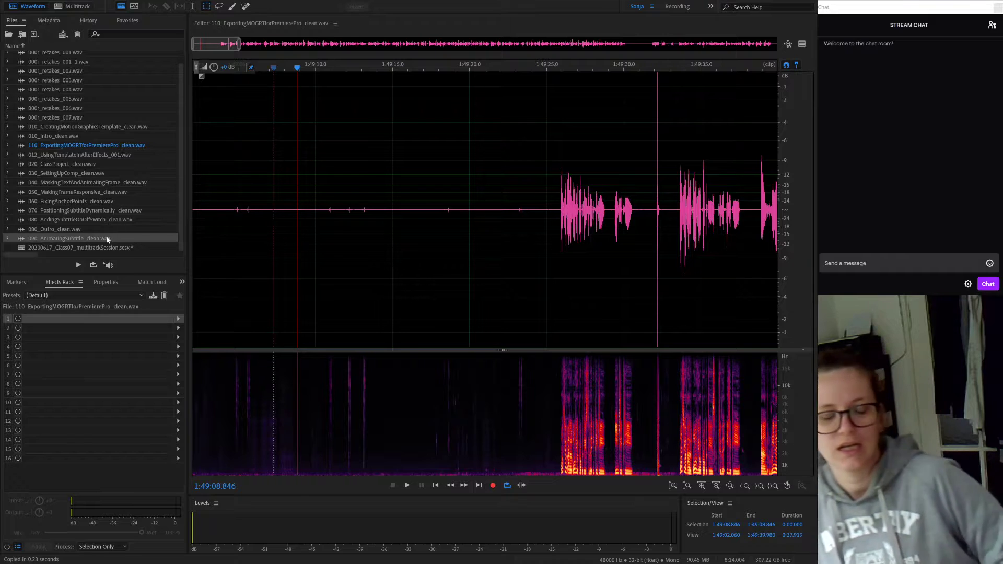
double_click(134, 247)
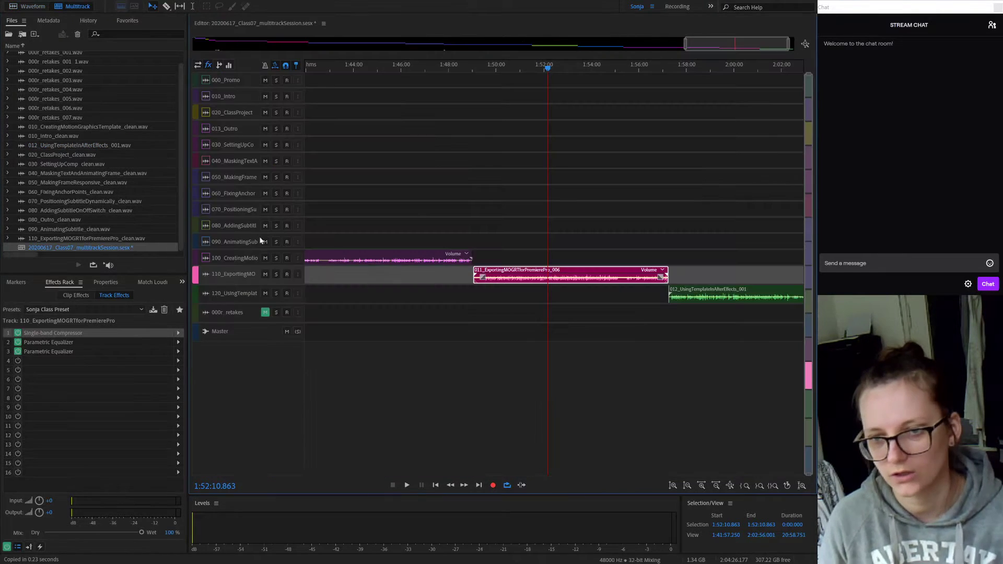
click(218, 95)
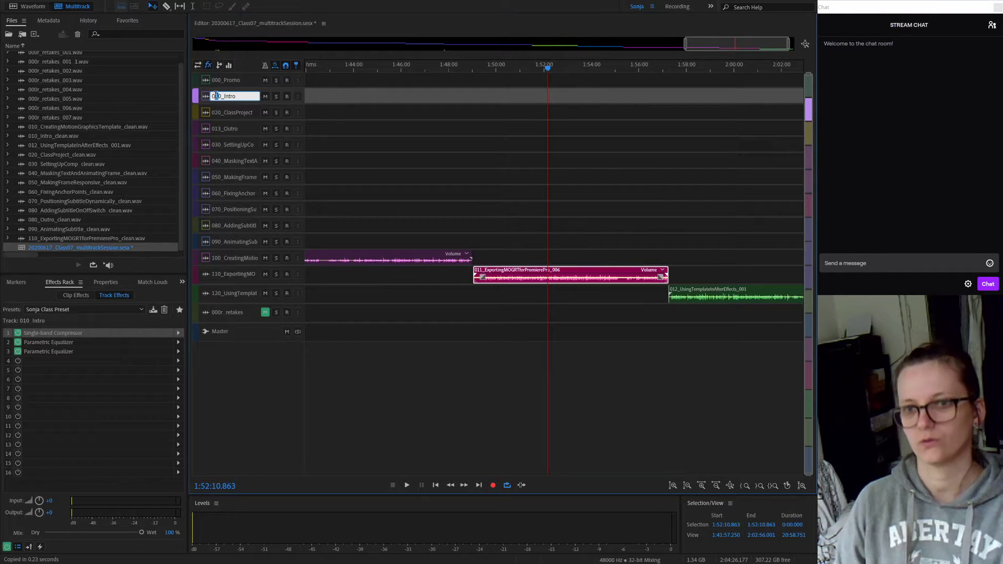
click(216, 113)
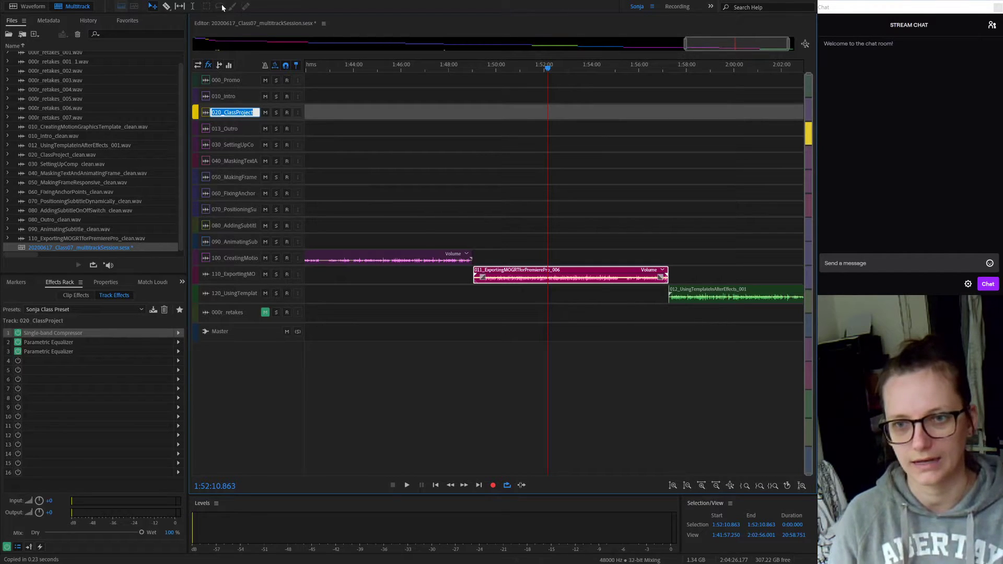
click(329, 123)
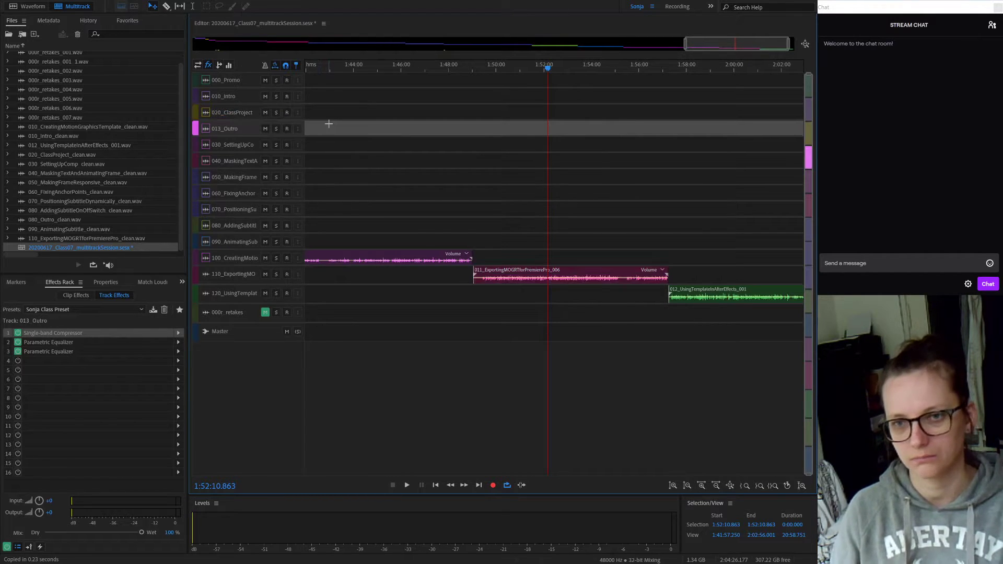
Step: Rename the 013_Outro track to 130_Outro and collapse it to its compact height
double_click(221, 129)
drag(221, 130, 208, 131)
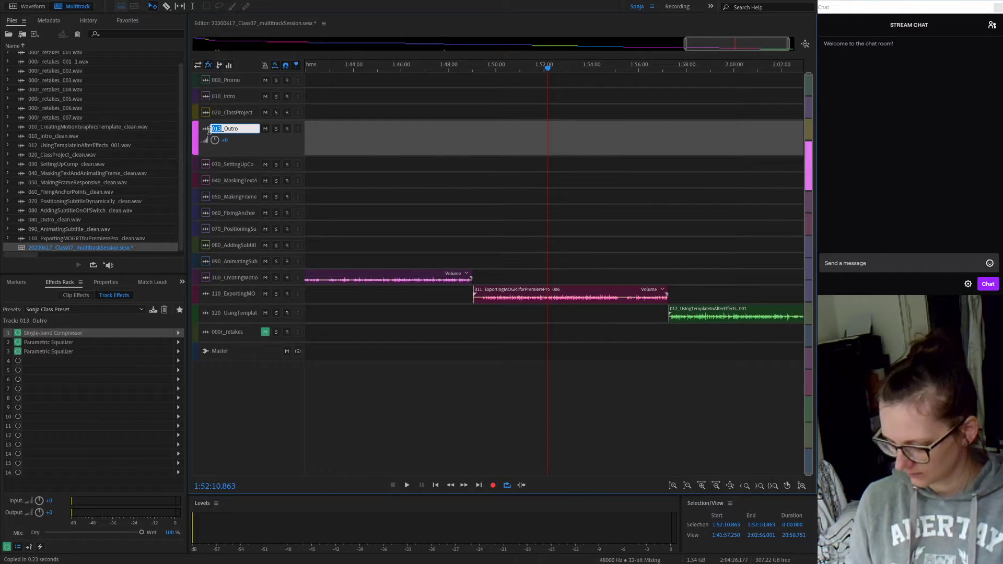
click(213, 128)
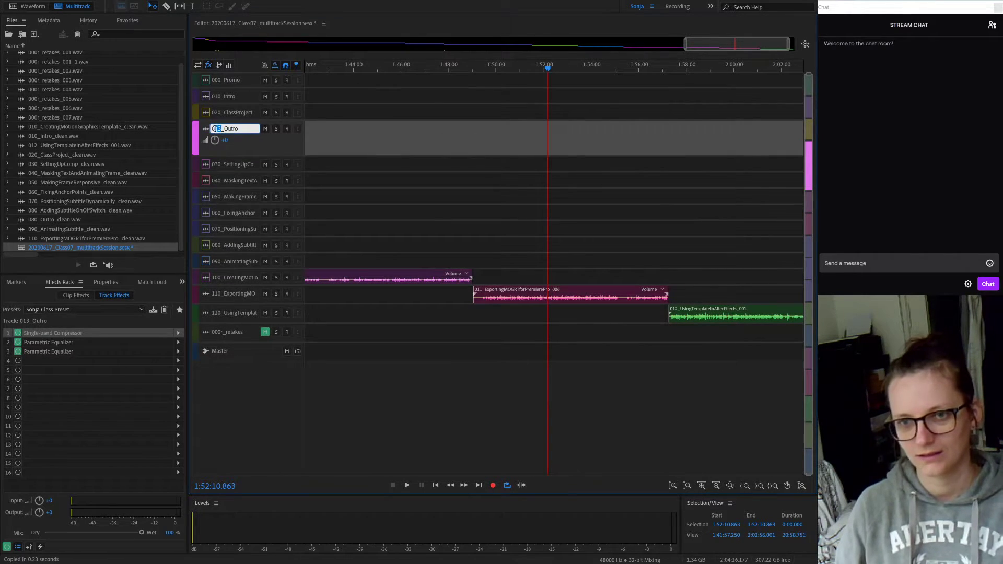
drag(212, 128, 220, 127)
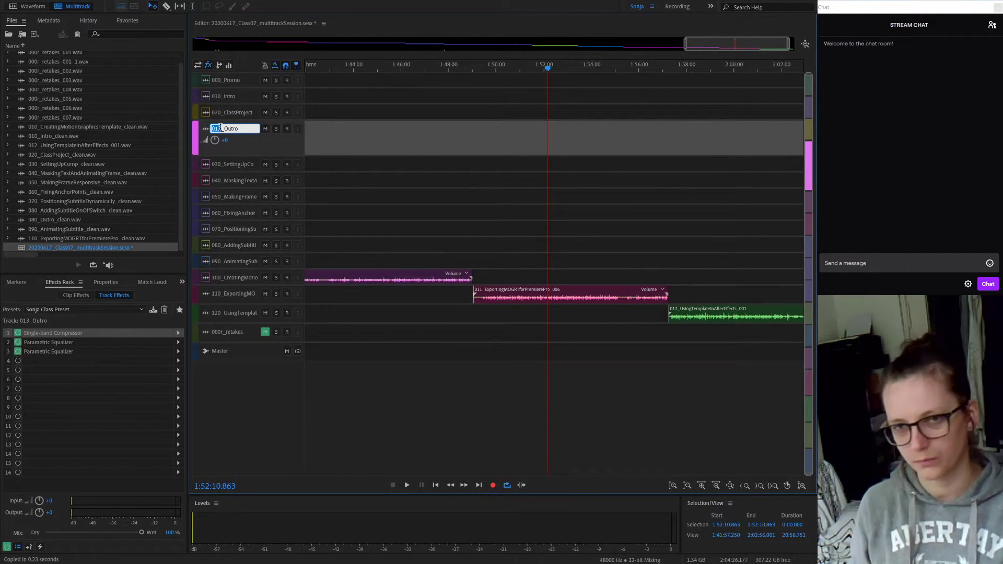
text(130)
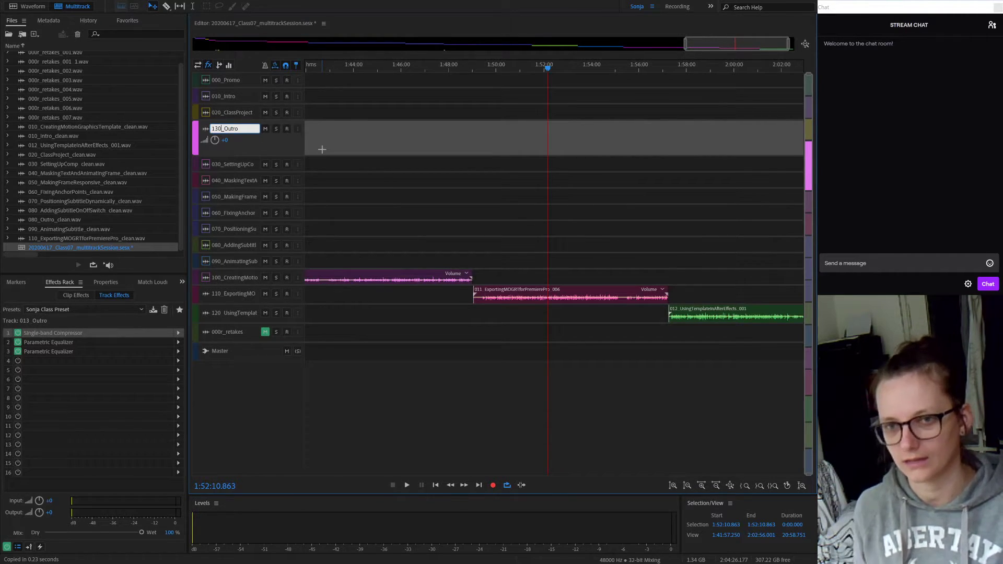
key(Return)
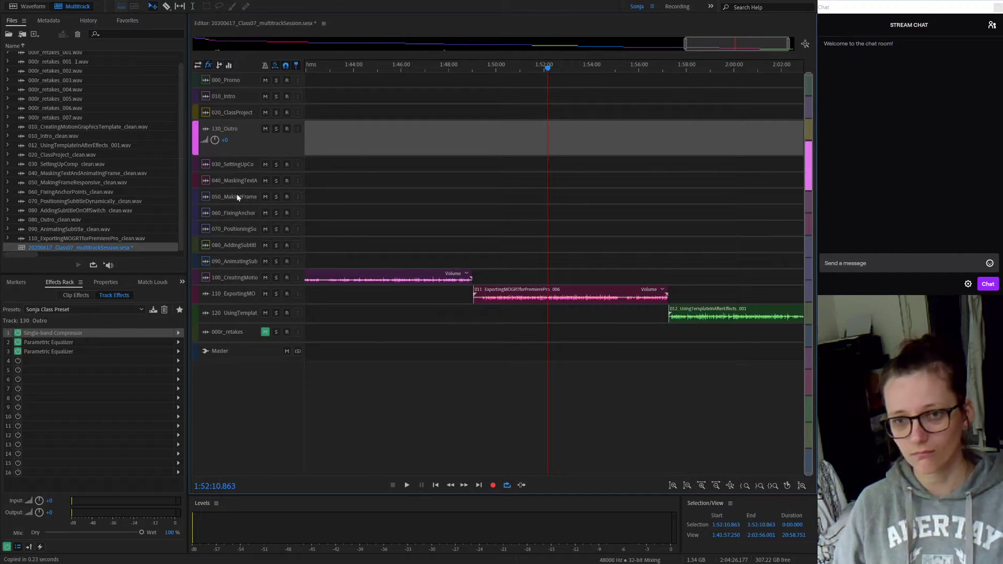
click(207, 132)
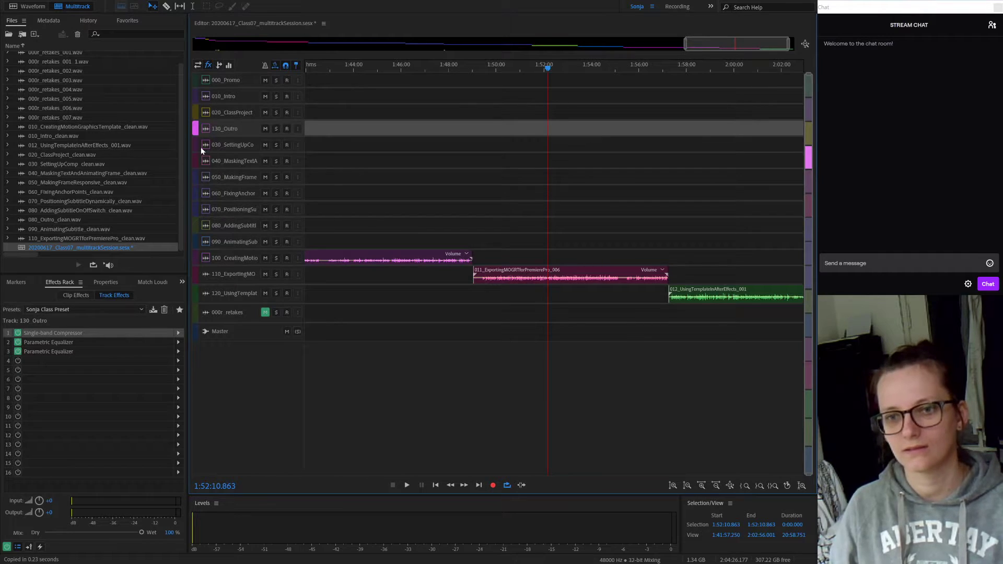
click(240, 145)
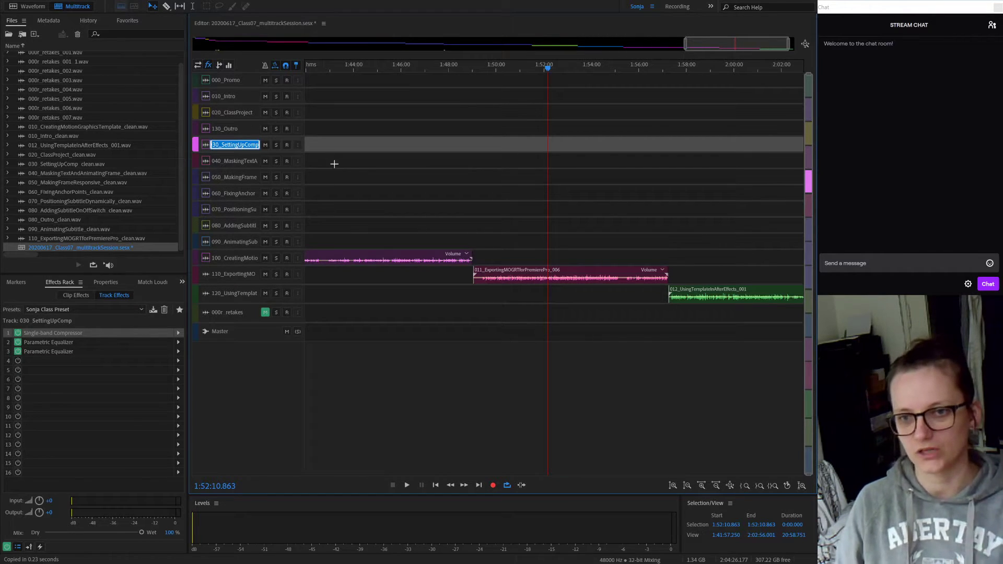
click(357, 158)
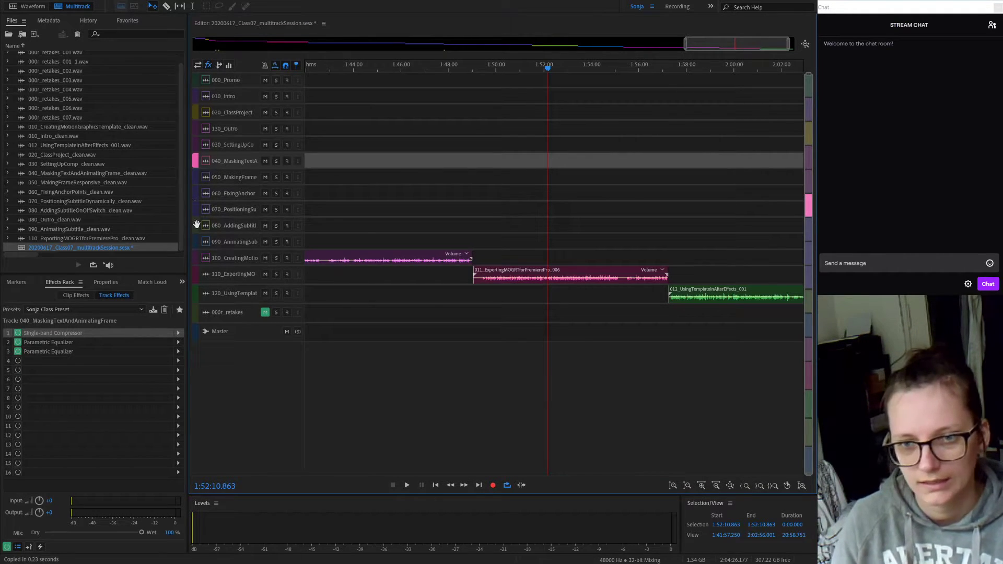
click(217, 299)
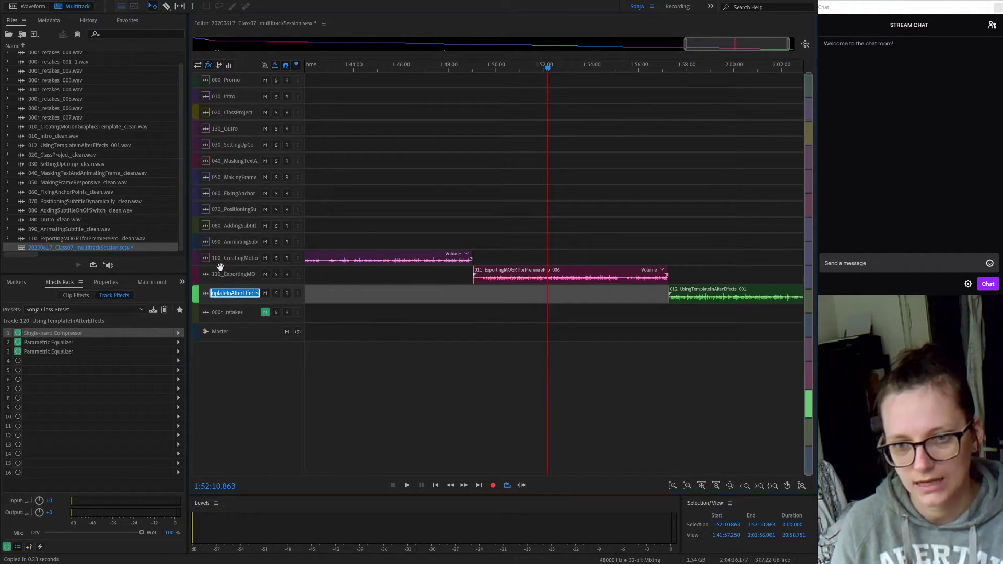
click(355, 356)
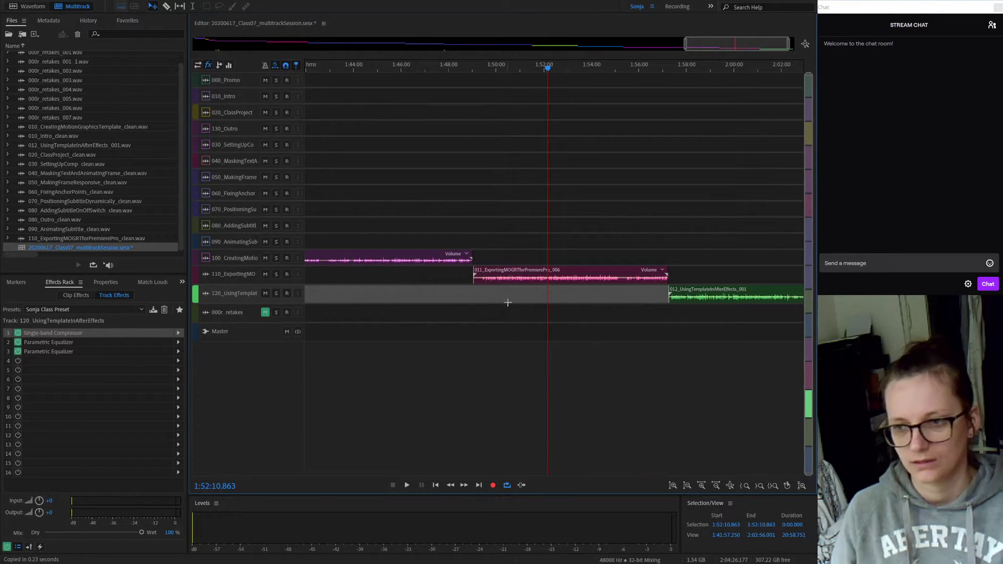
Step: Open the 012_UsingTemplateInAfterEffects_001 clip in the waveform editor and play its quiet opening from about 1:57:16
click(703, 64)
click(710, 64)
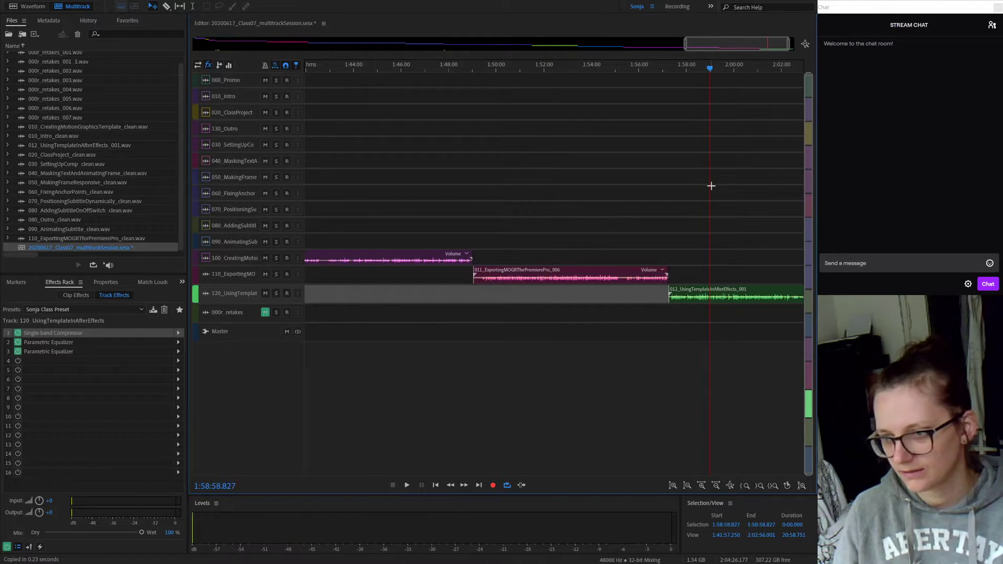
click(736, 296)
double_click(736, 296)
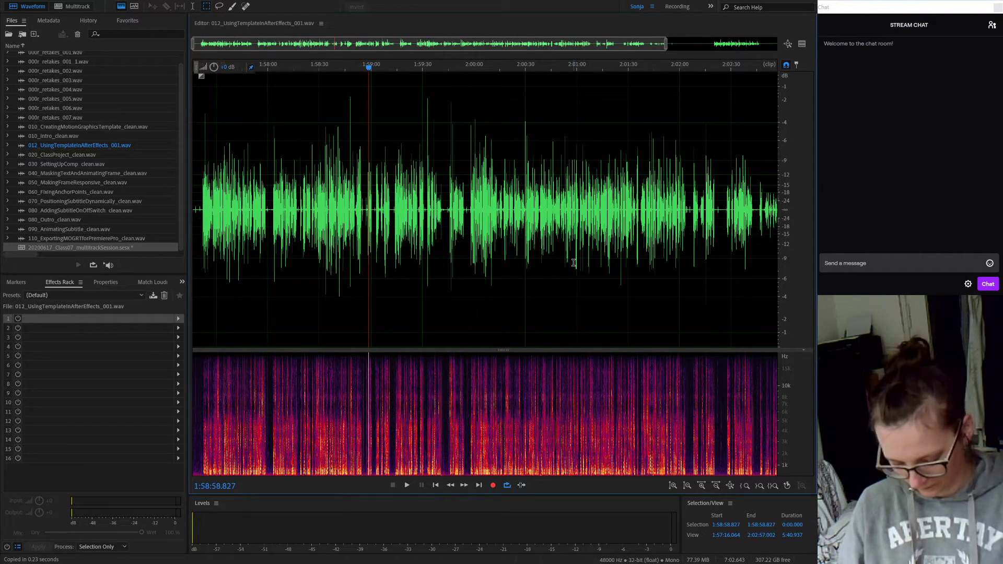
key(Home)
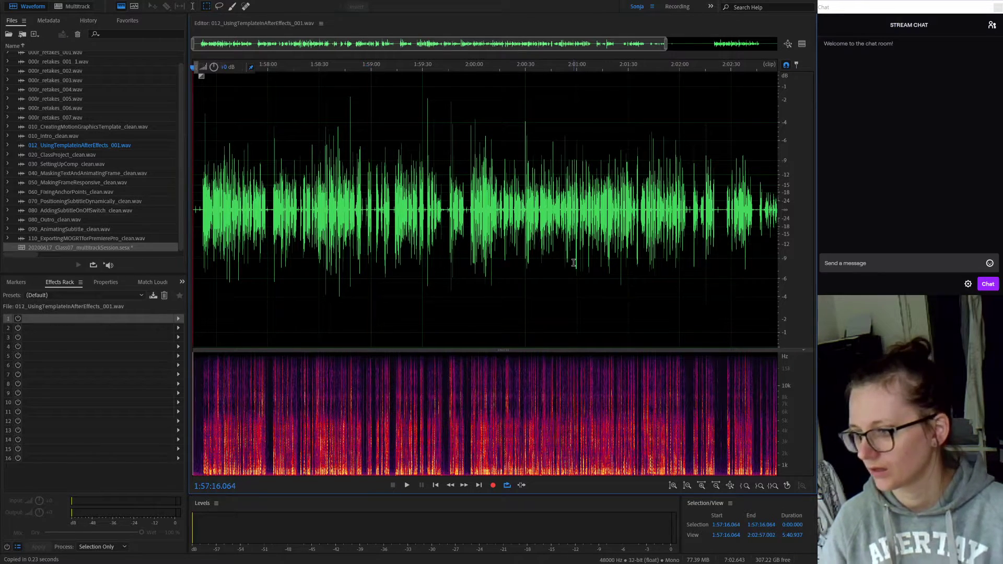
scroll(211, 285, up, 3)
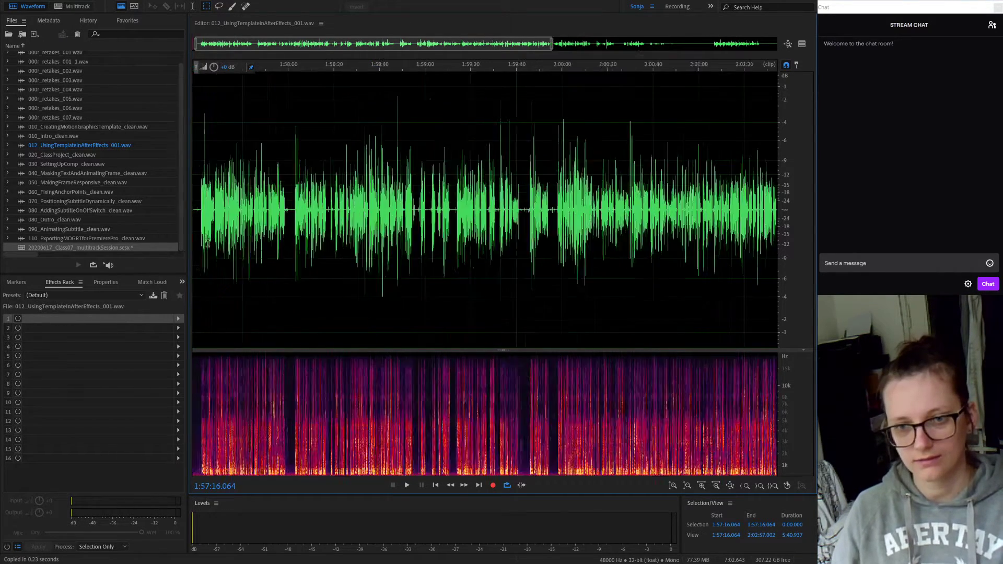
scroll(205, 220, up, 3)
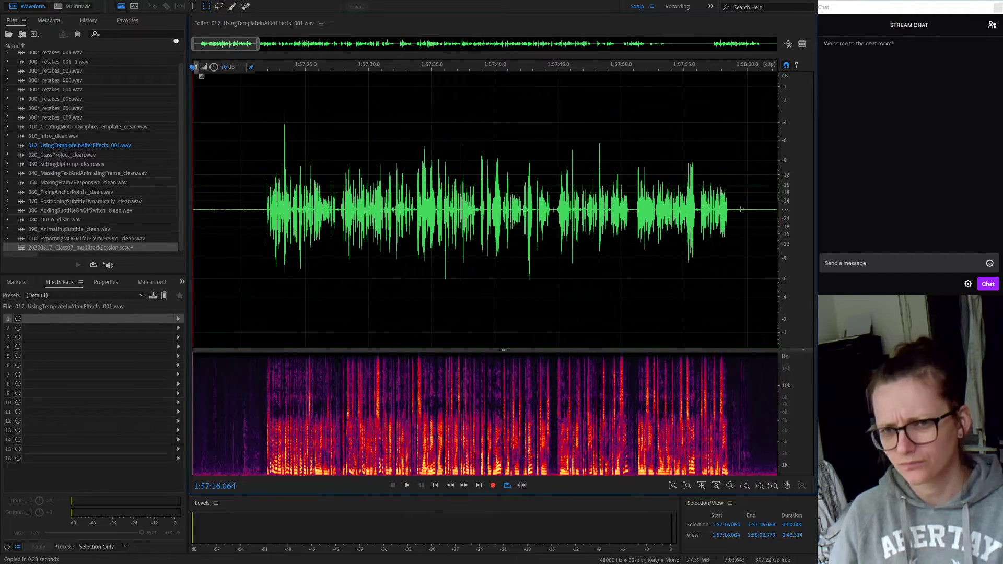
key(space)
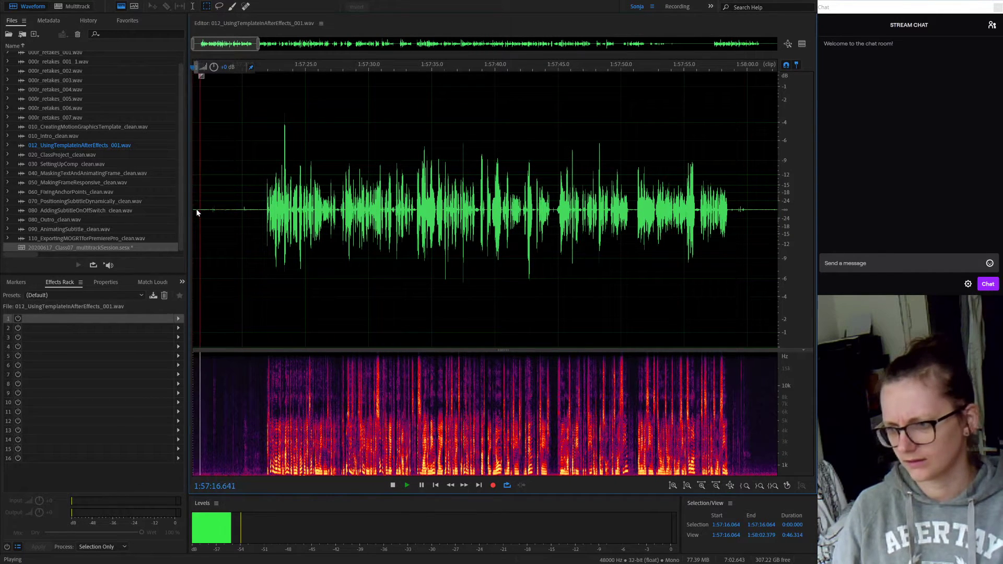
key(space)
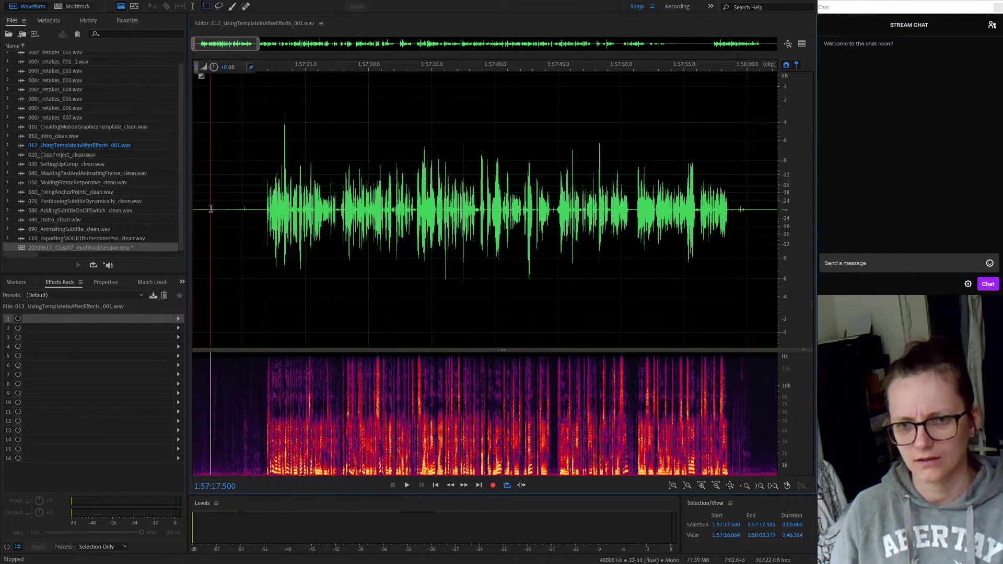
Step: Capture a noise print from about 1:57:16 to 1:57:17.5 and apply Noise Reduction to the entire 012_UsingTemplateInAfterEffects_001 file
drag(211, 211, 158, 211)
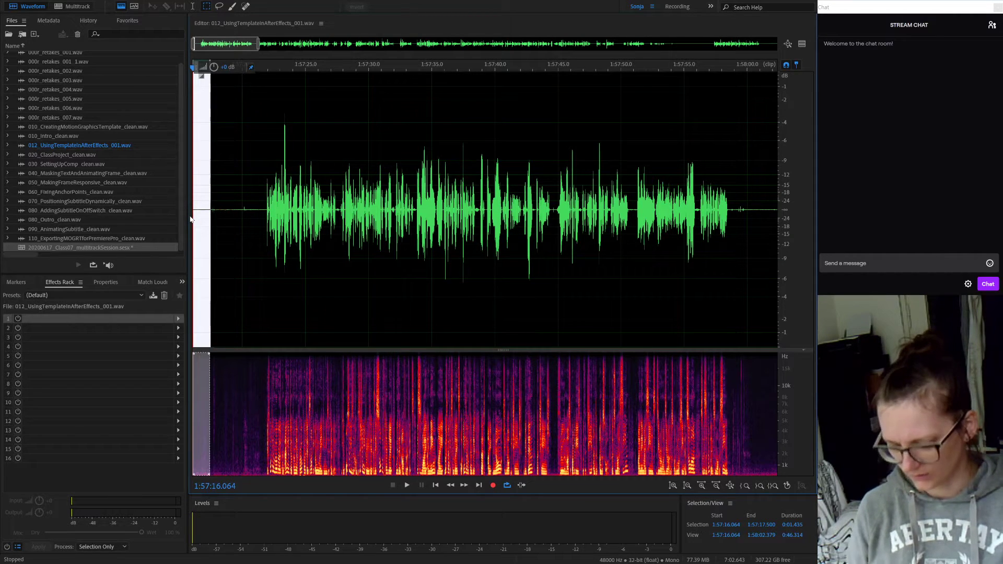
key(shift+p)
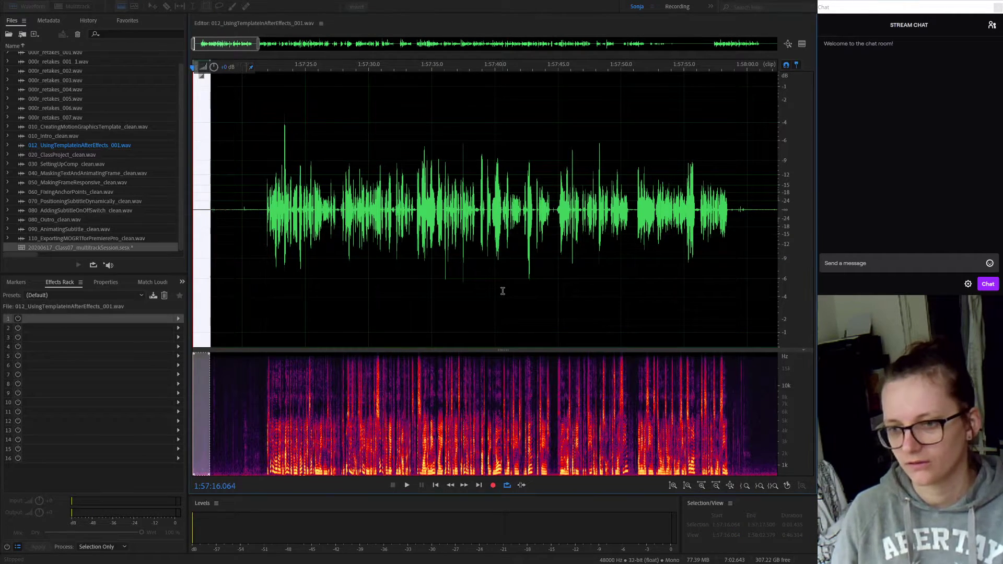
click(224, 225)
key(ctrl+a)
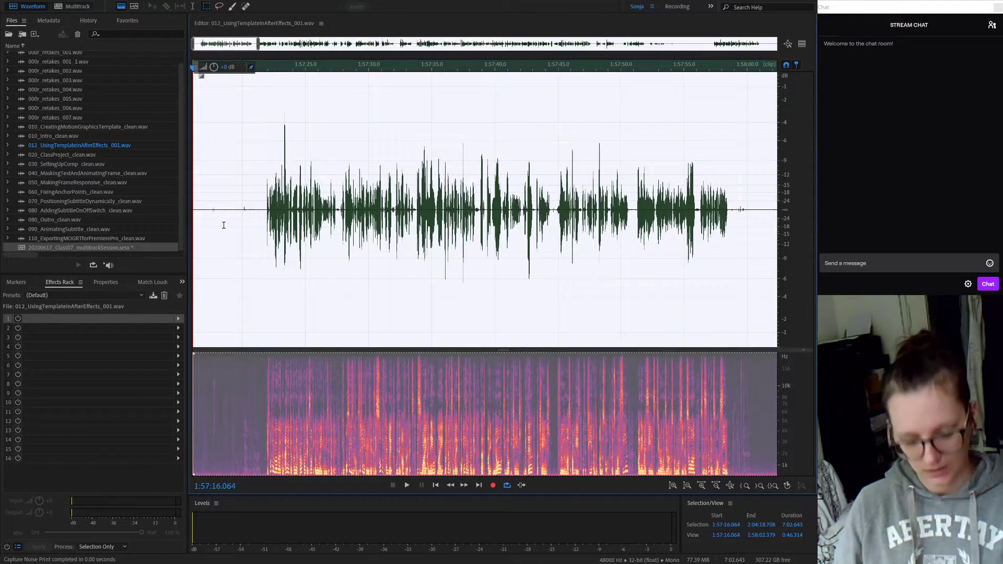
key(ctrl+shift+p)
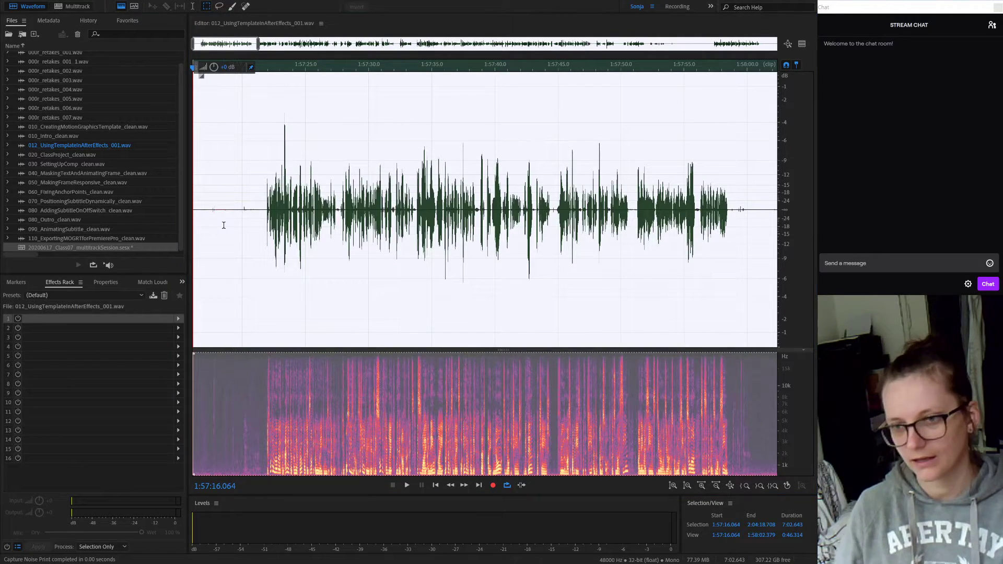
click(554, 453)
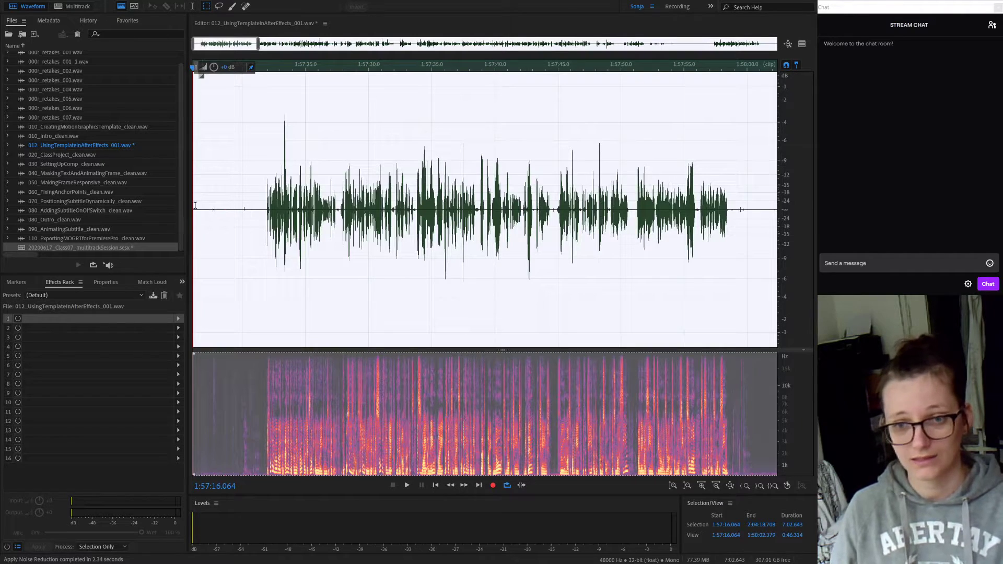
Step: Play the noise-reduced file's quiet opening from about 1:57:16 and again from 1:57:18 to check for remaining noise
click(195, 208)
key(space)
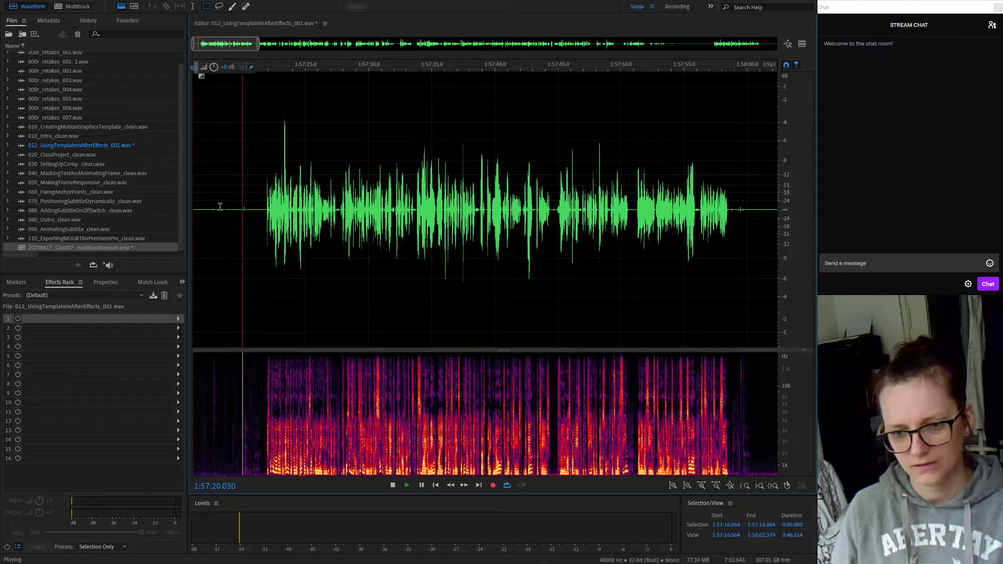
key(space)
scroll(220, 207, up, 3)
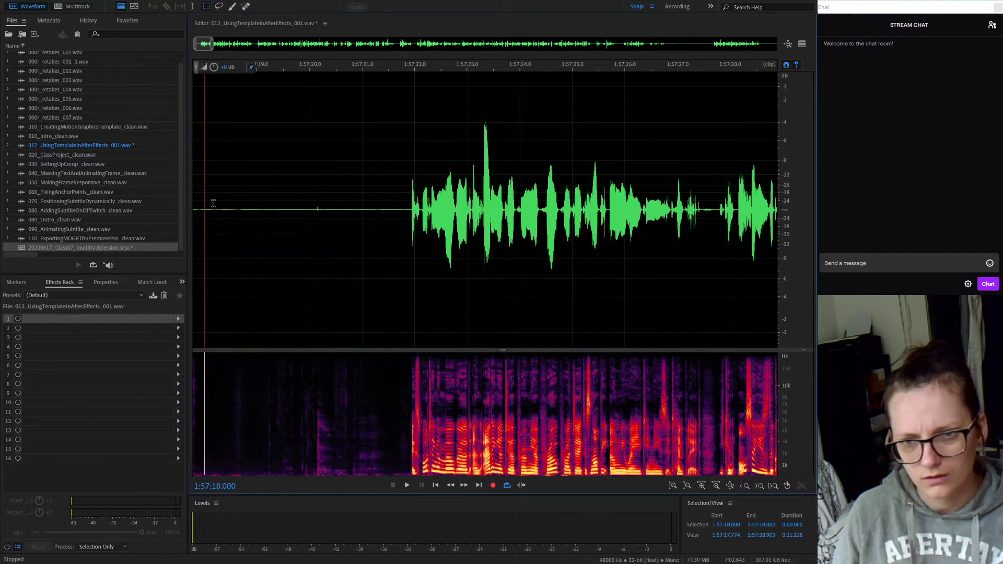
click(211, 208)
key(space)
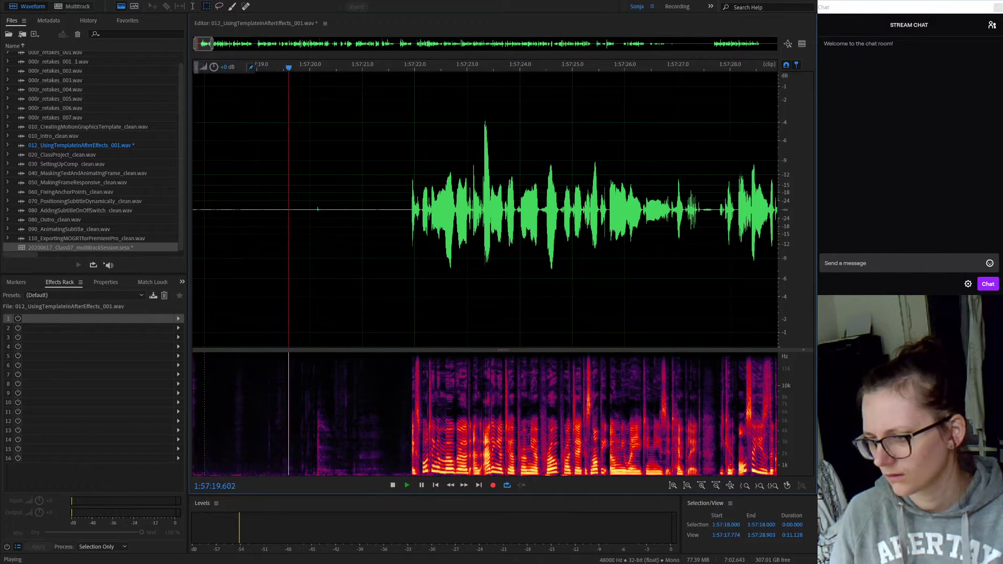
key(space)
scroll(448, 261, down, 1)
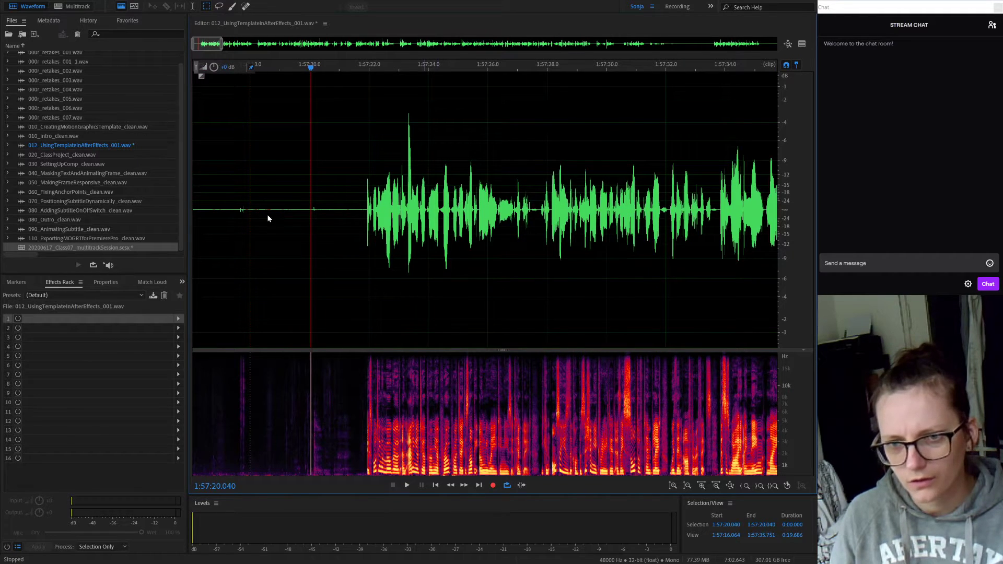
Step: Capture a noise print from about 1:57:17.9 to 1:57:20 and apply Noise Reduction to the entire 012_UsingTemplateInAfterEffects_001 file
drag(247, 209, 312, 232)
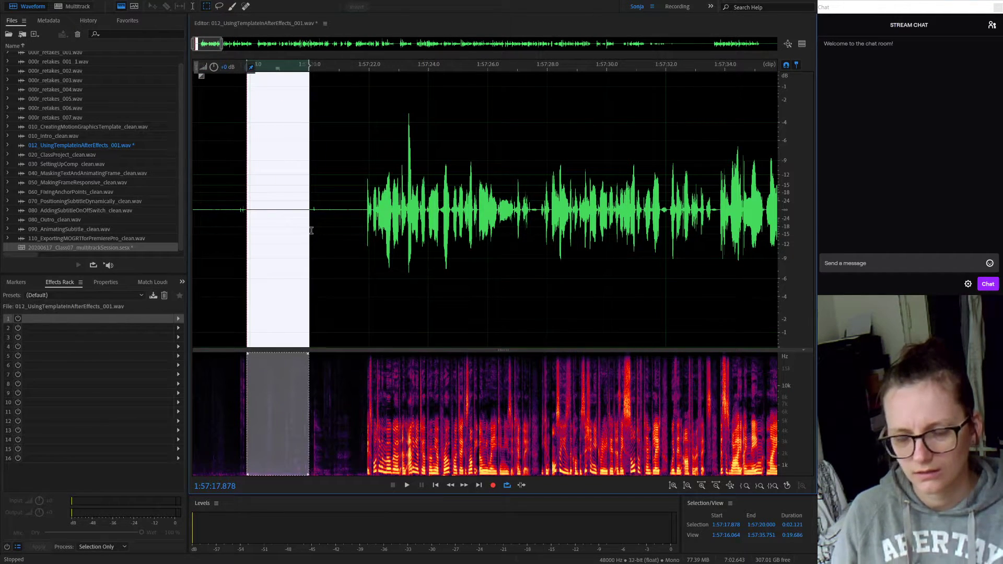
key(shift+p)
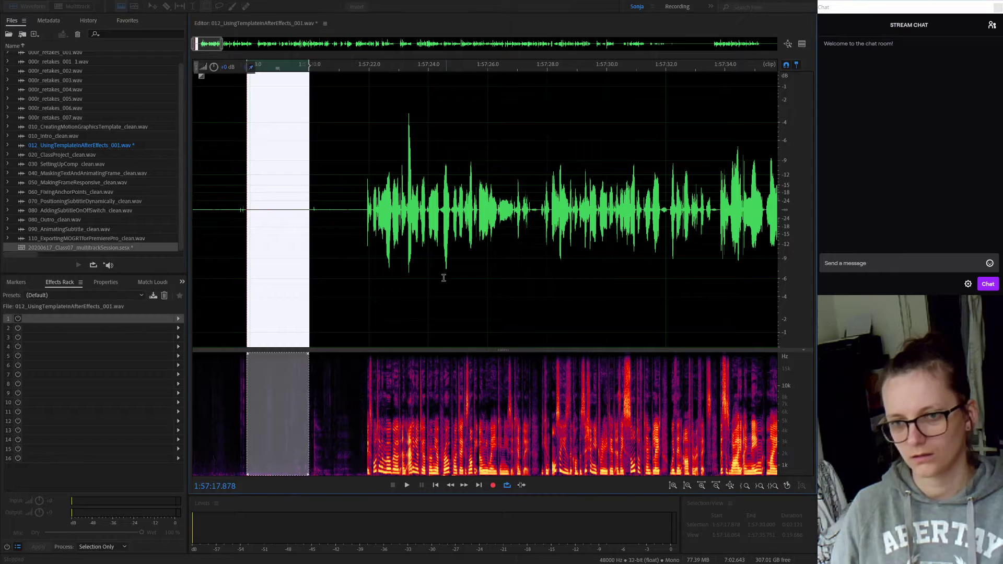
key(ctrl+a)
key(ctrl+shift+p)
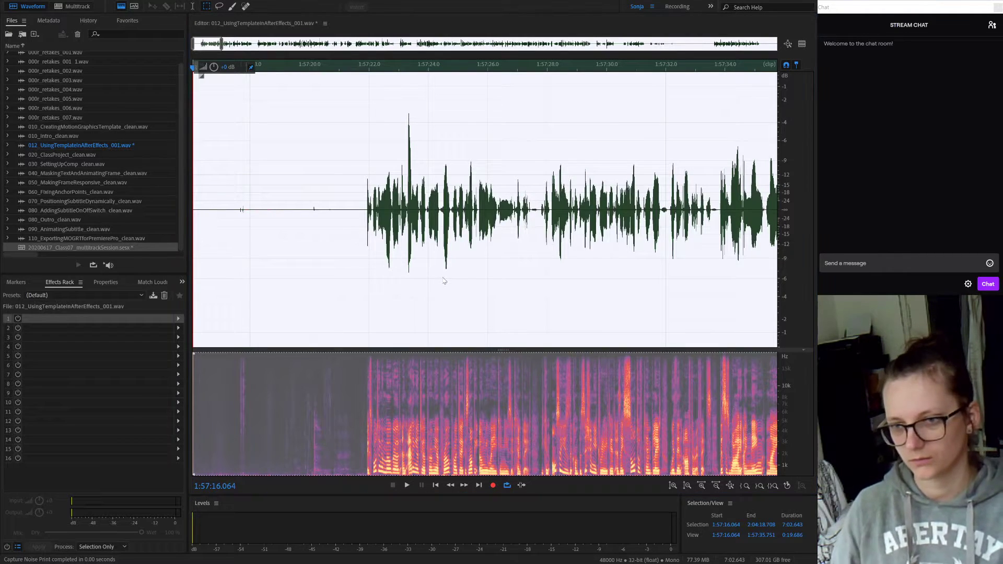
click(557, 449)
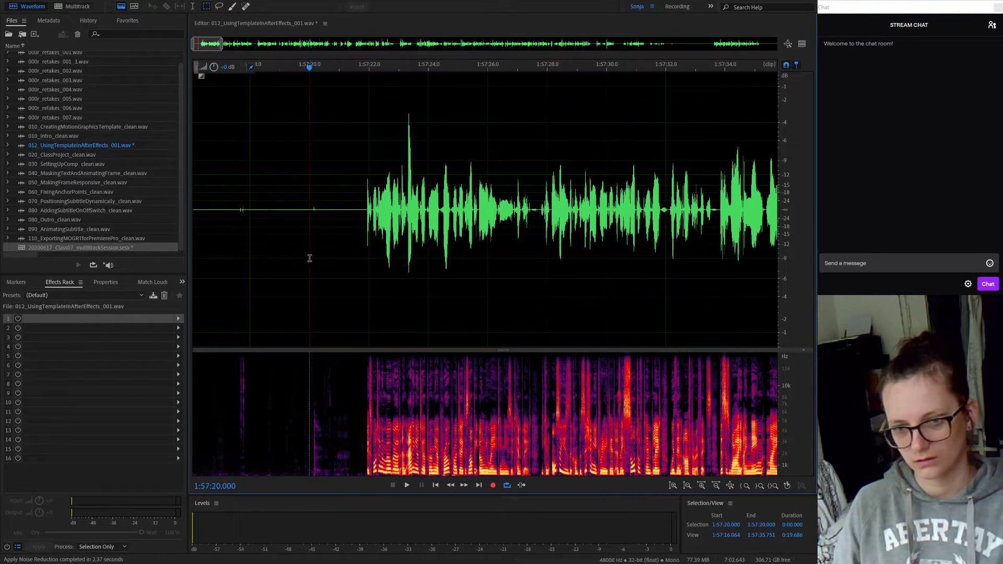
Step: Play the noise-reduced file's quiet opening and the first spoken section from about 1:57:21.6 to check the result
click(269, 206)
key(space)
click(357, 206)
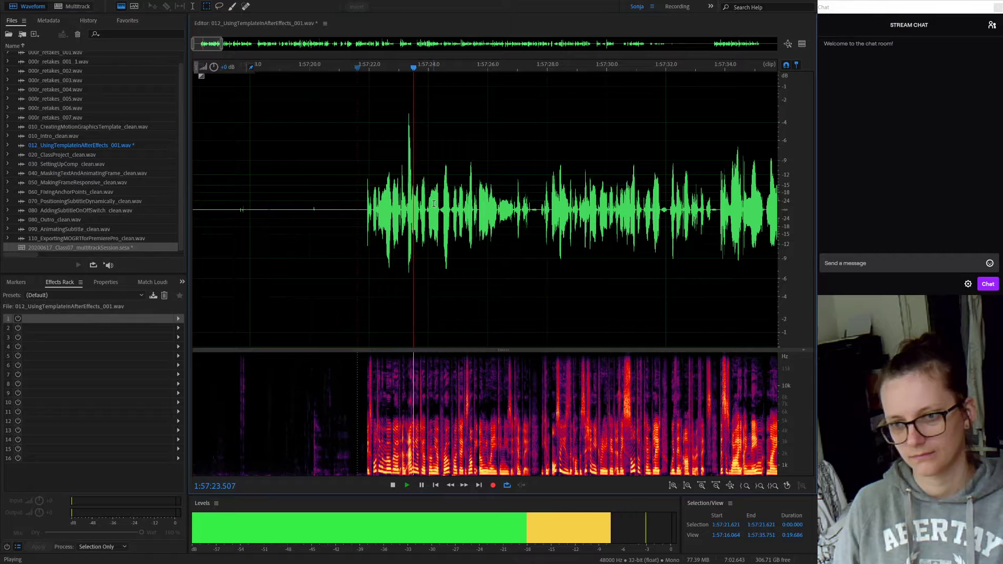
key(space)
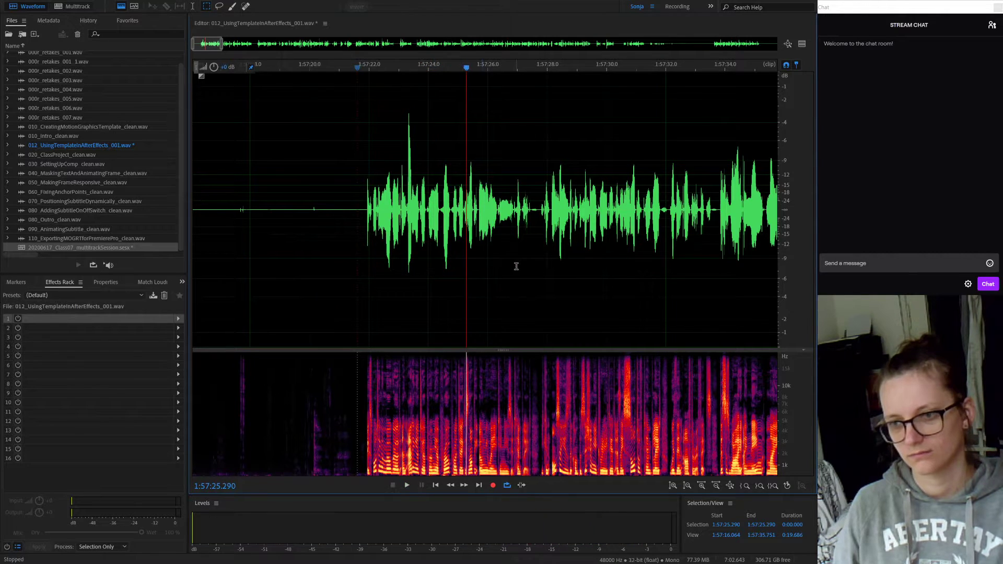
click(516, 267)
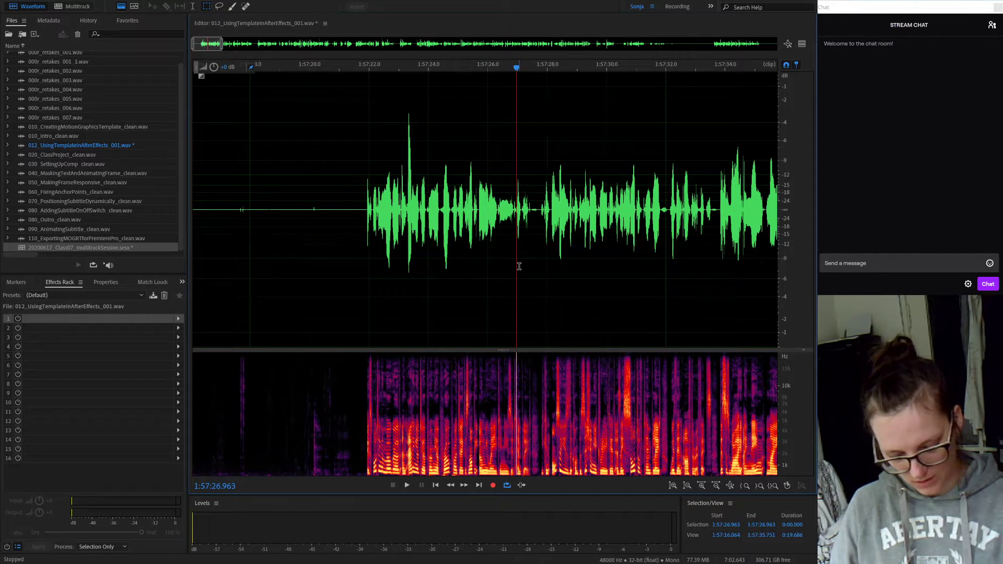
Step: Save the cleaned file as 120_UsingTemplateInAfterEffects_clean.wav and return to the multitrack session
key(ctrl+shift+s)
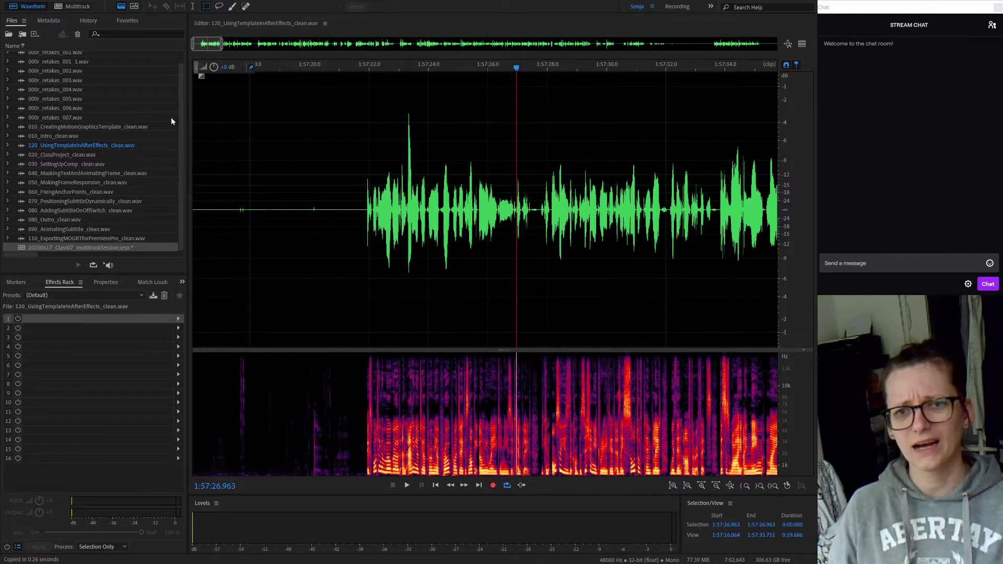
key(0)
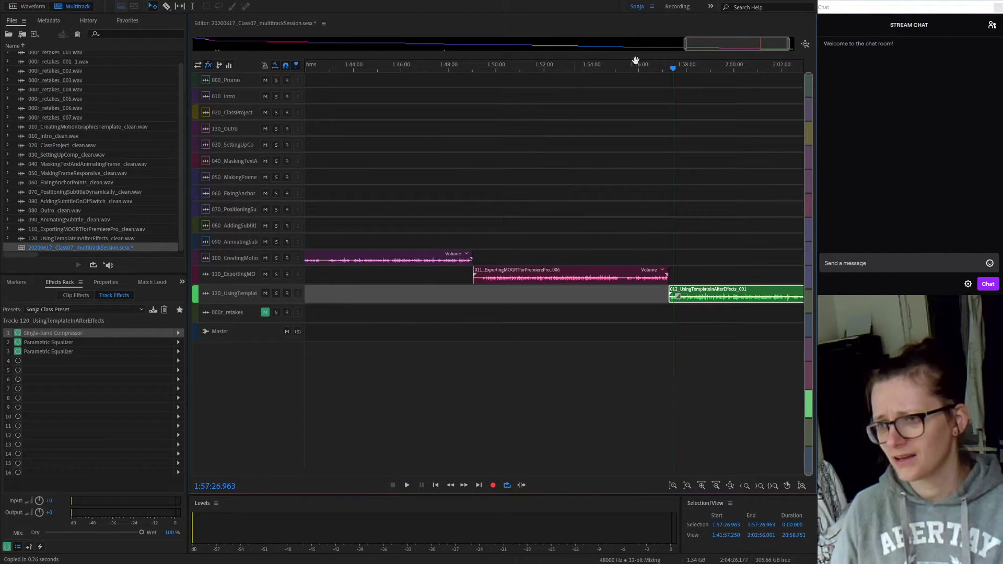
drag(749, 41, 800, 45)
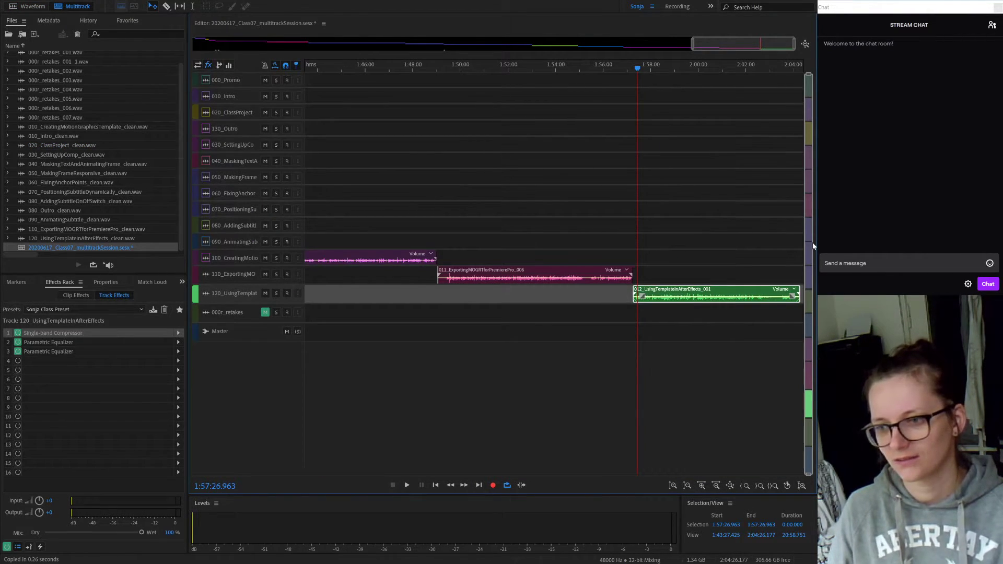
Step: Open the 011_ExportingMOGRTforPremierePro_006 and 012_UsingTemplateInAfterEffects_001 clips in the waveform editor to inspect their cleaned audio
double_click(536, 279)
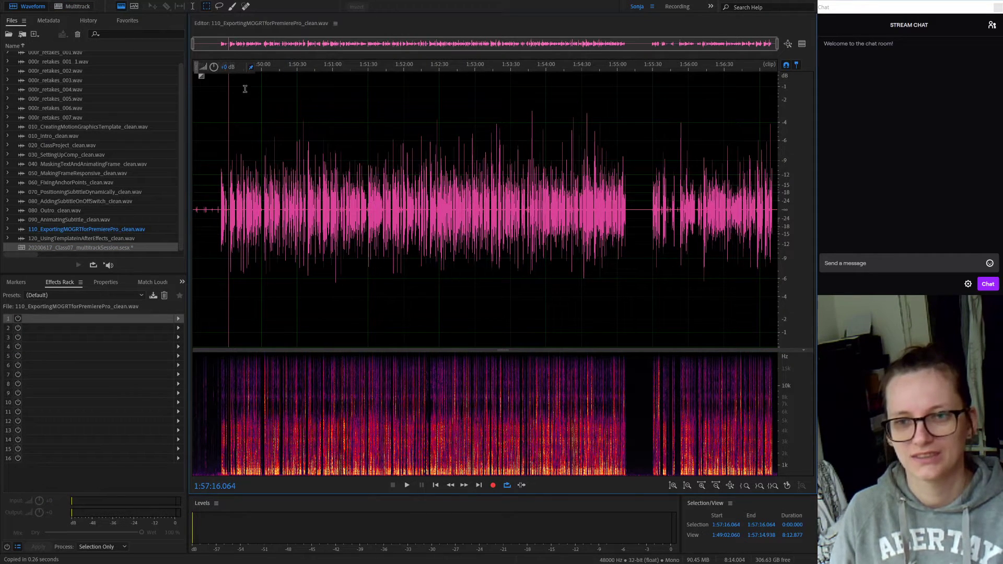
click(74, 5)
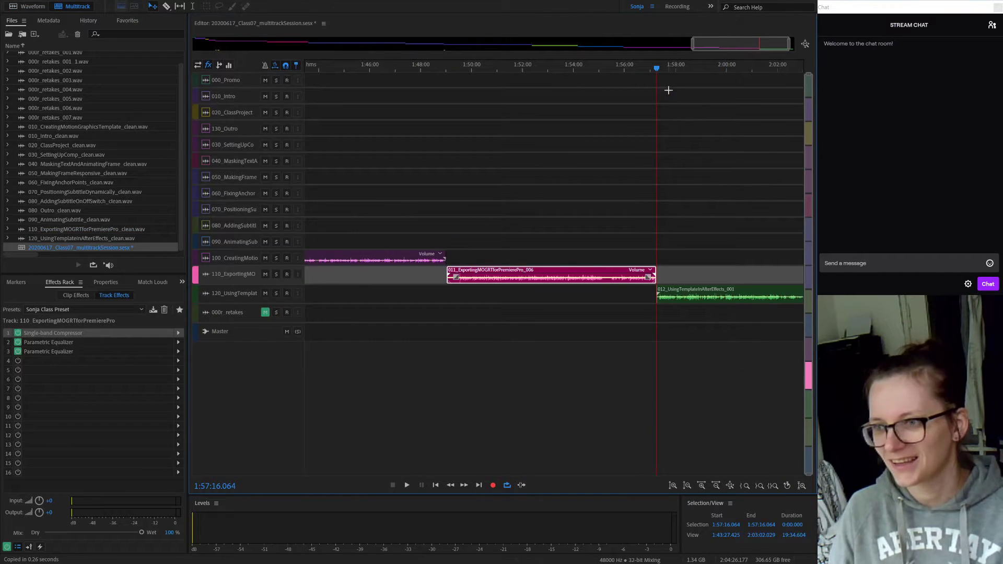
drag(667, 64, 685, 67)
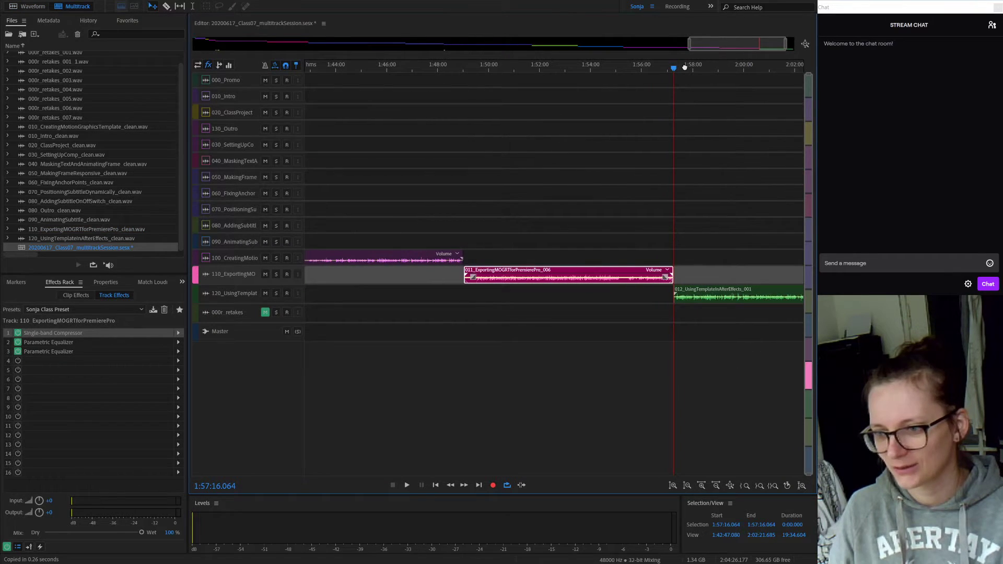
click(740, 295)
double_click(736, 295)
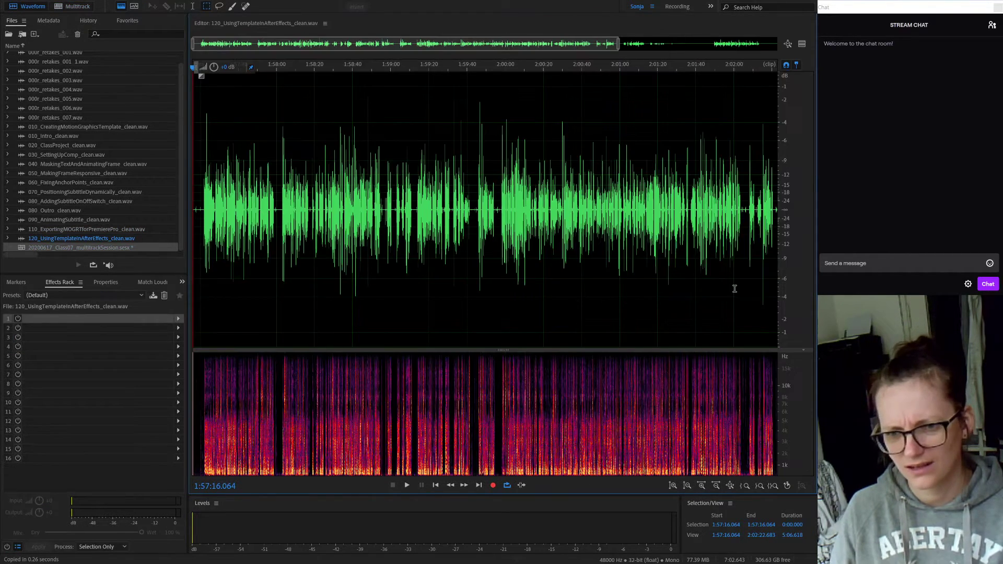
scroll(293, 205, up, 3)
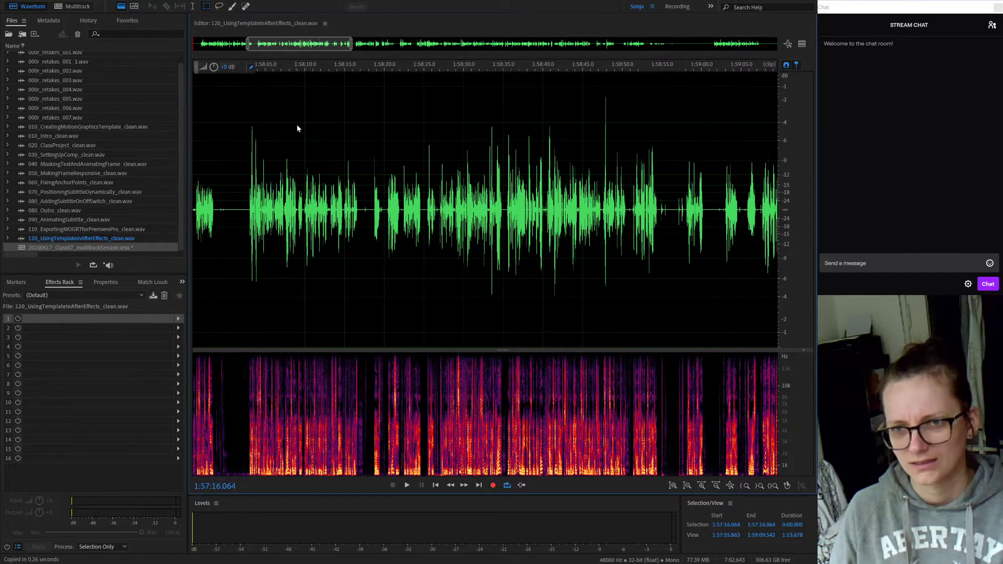
drag(298, 46, 243, 46)
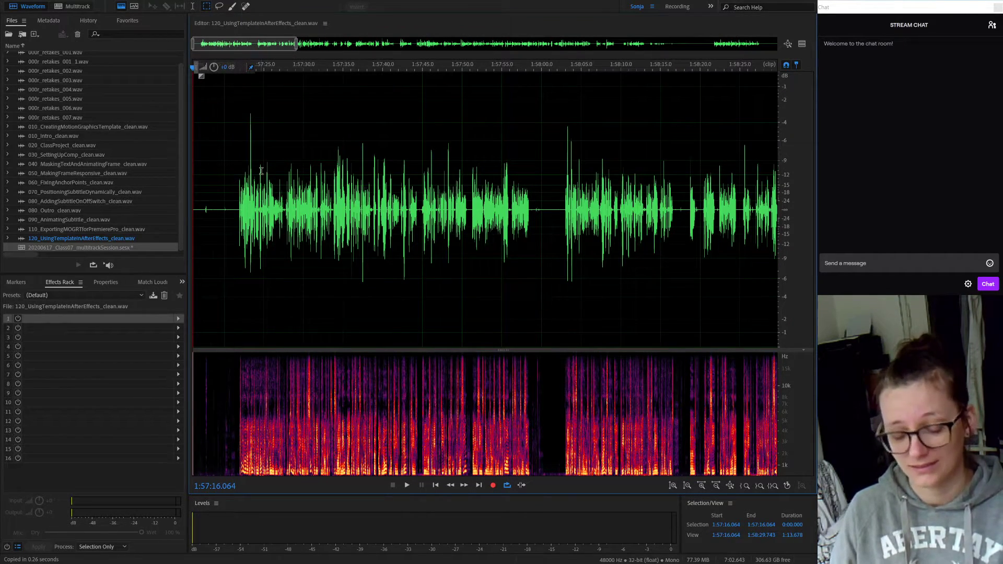
Step: Return to the multitrack session, save it, and collapse the 120_UsingTemplateInAfterEffects track to its compact height
click(73, 6)
key(ctrl+s)
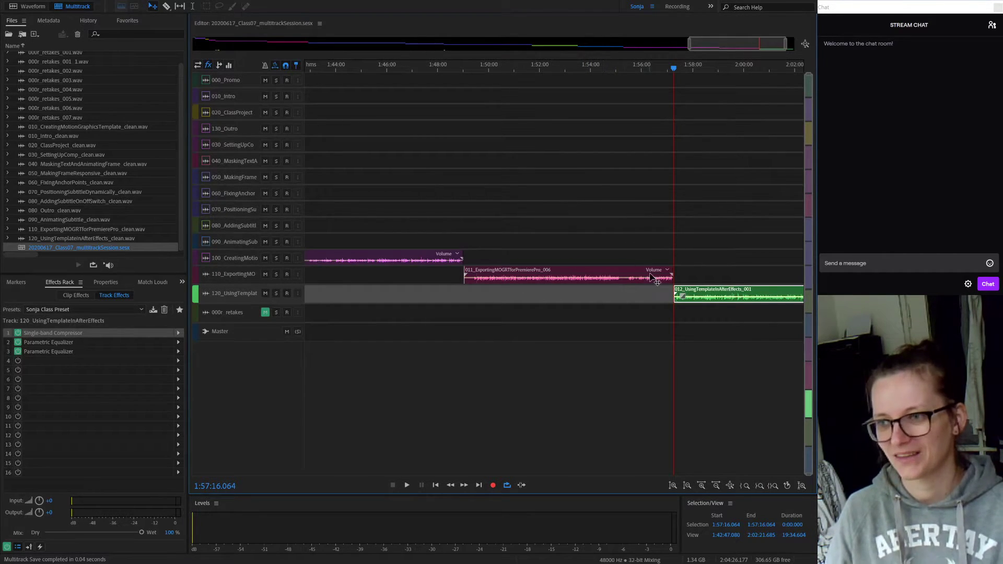
scroll(654, 281, down, 1)
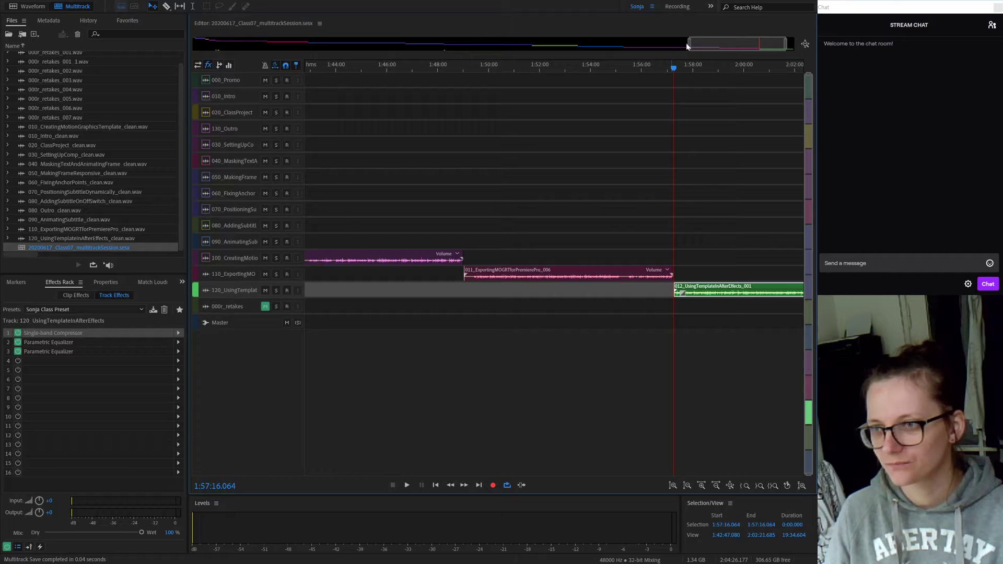
Step: Examine the clip layout across the session and place the playhead at 4:44.490, where the 030_SettingUpComp clip starts
drag(689, 44, 124, 31)
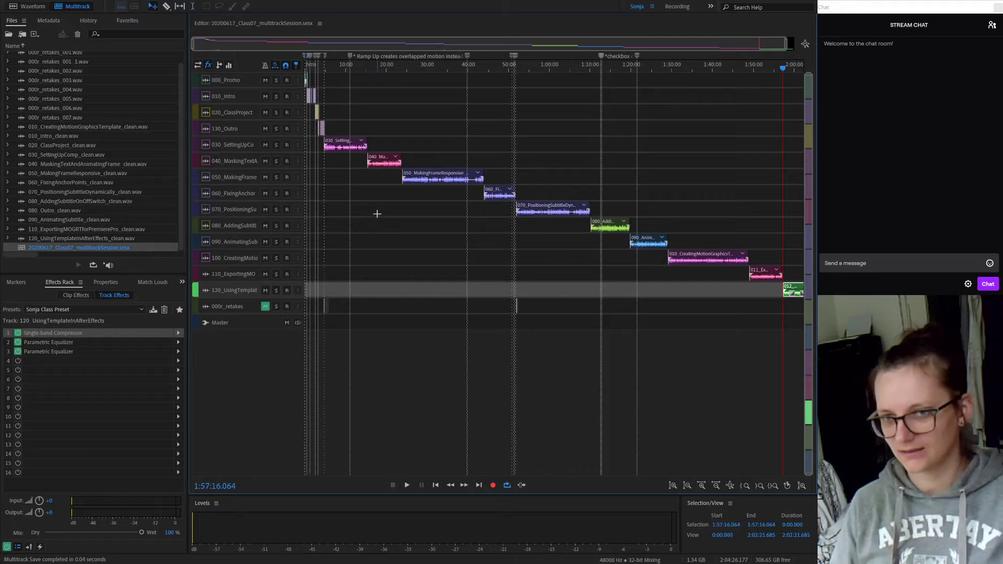
key(alt+equal)
key(alt+minus)
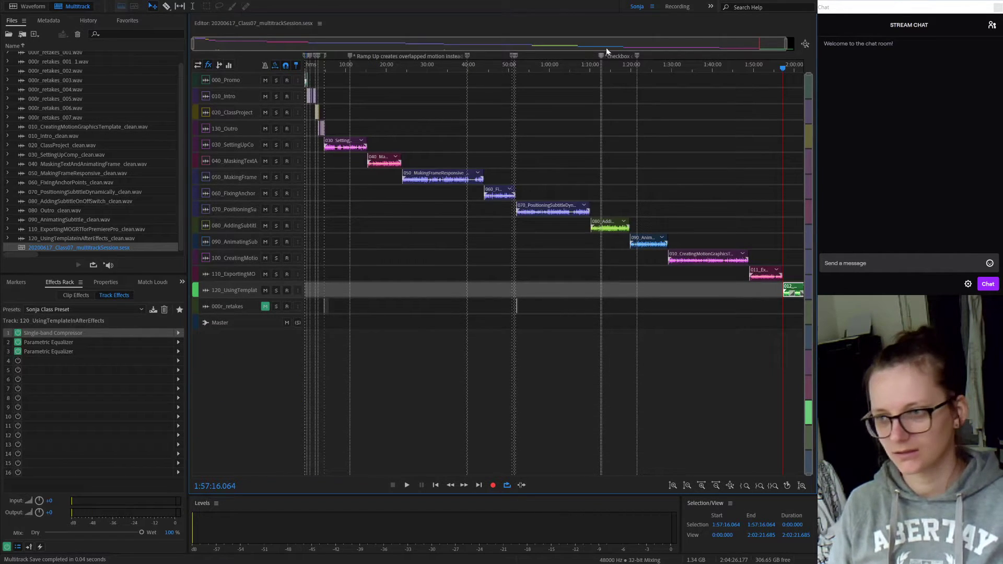
drag(788, 43, 272, 38)
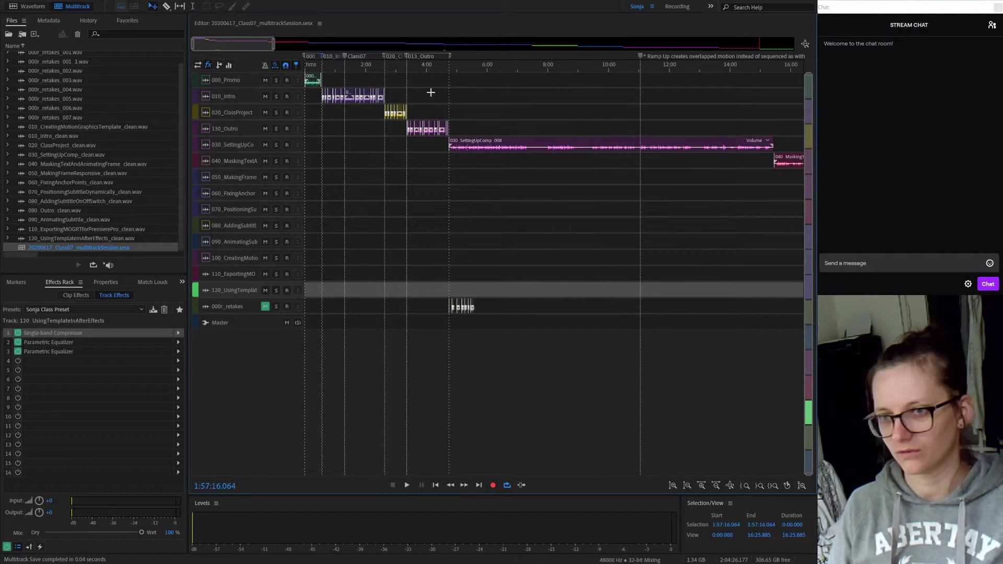
key(alt+equal)
scroll(413, 214, down, 1)
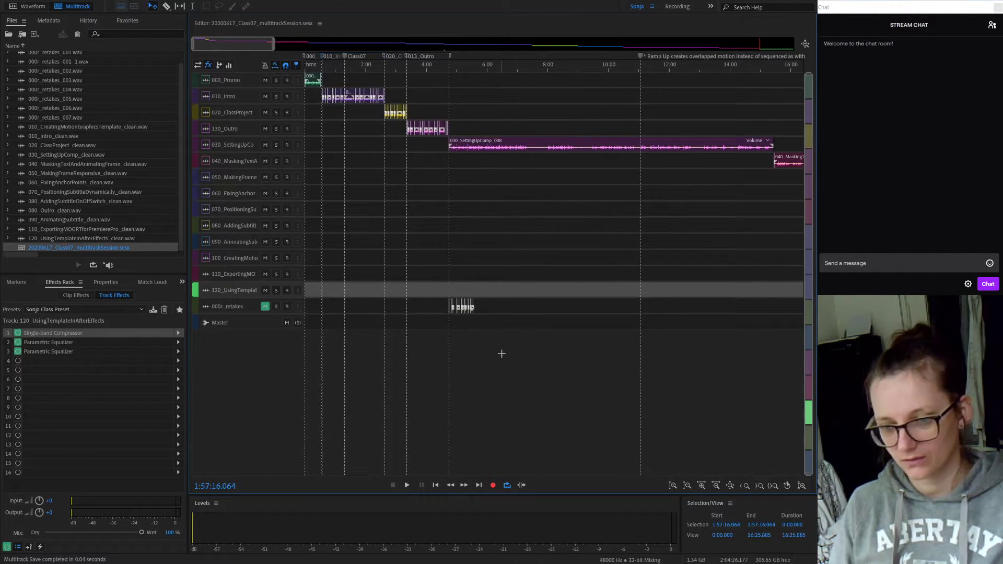
scroll(471, 185, up, 4)
scroll(470, 185, up, 6)
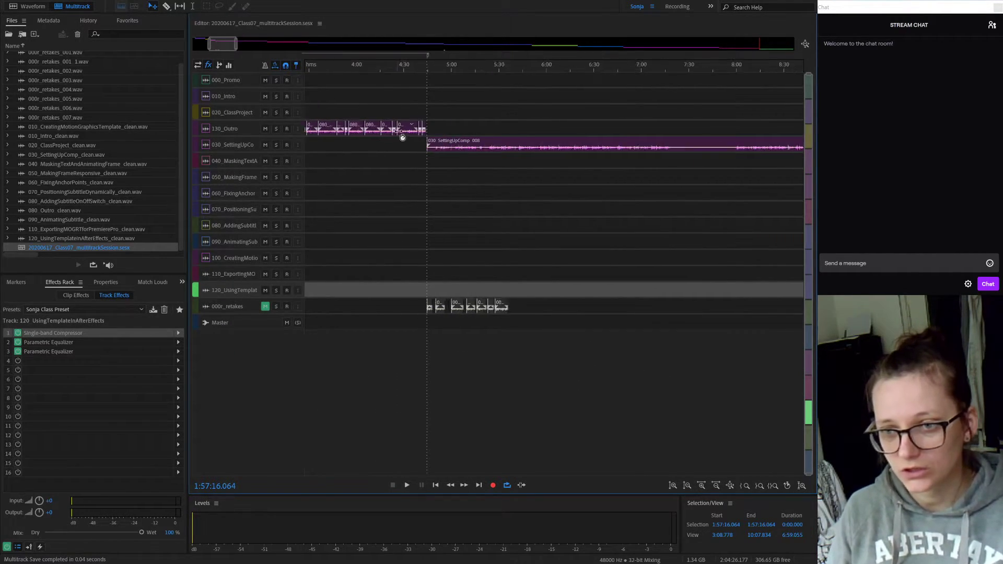
scroll(538, 204, down, 8)
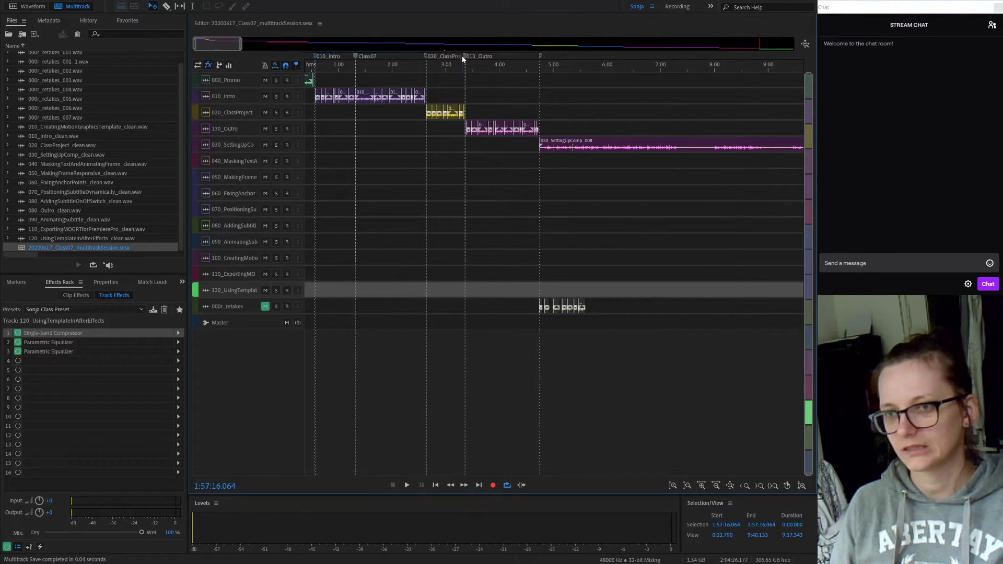
click(539, 69)
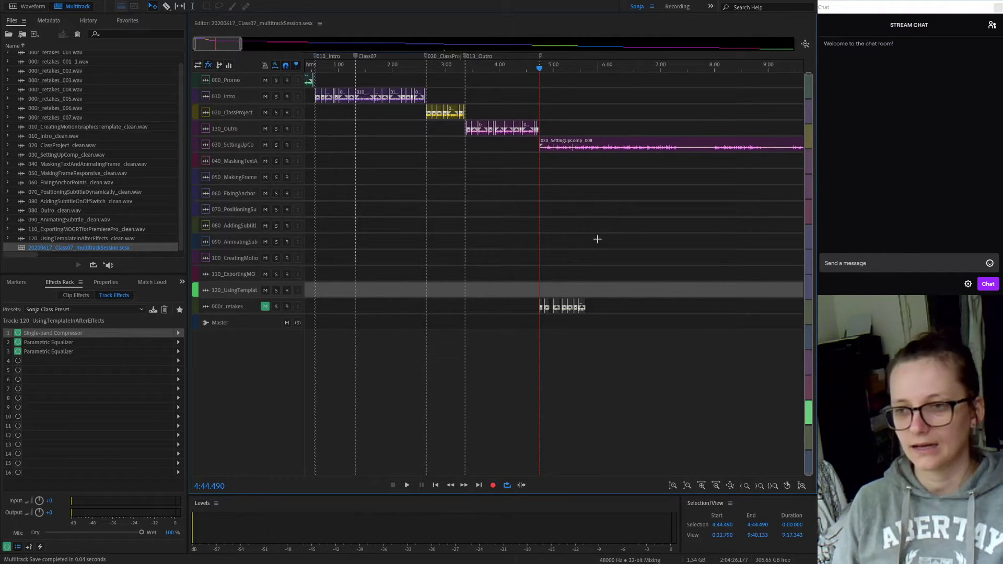
Step: Display the session's marker list and select the time range of the 010_Intro marker
click(16, 282)
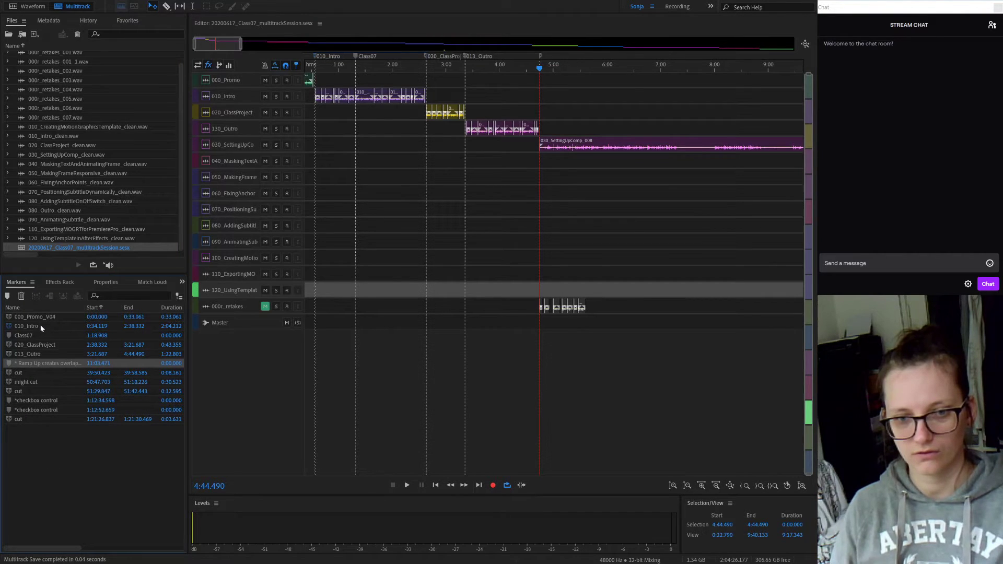
click(41, 327)
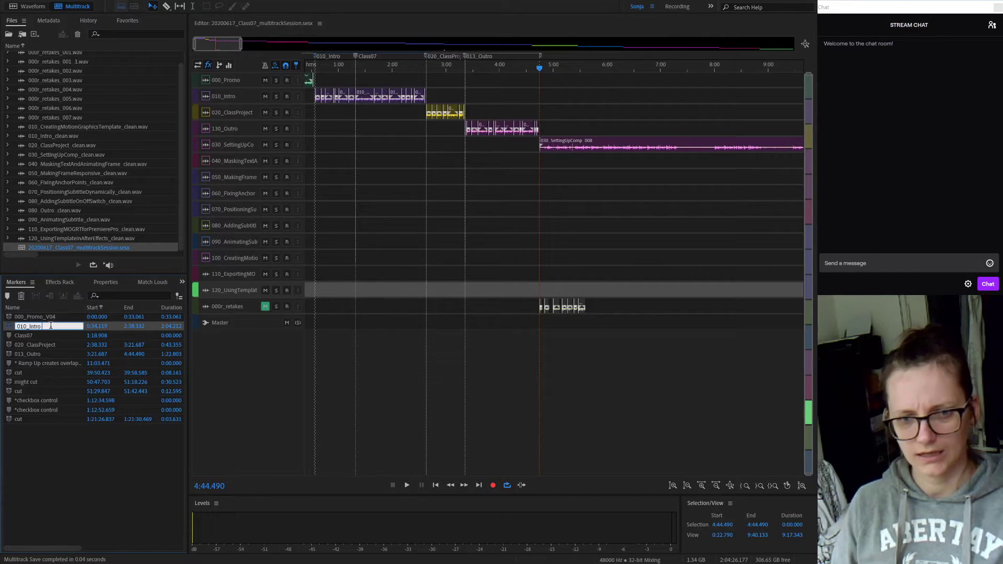
double_click(115, 328)
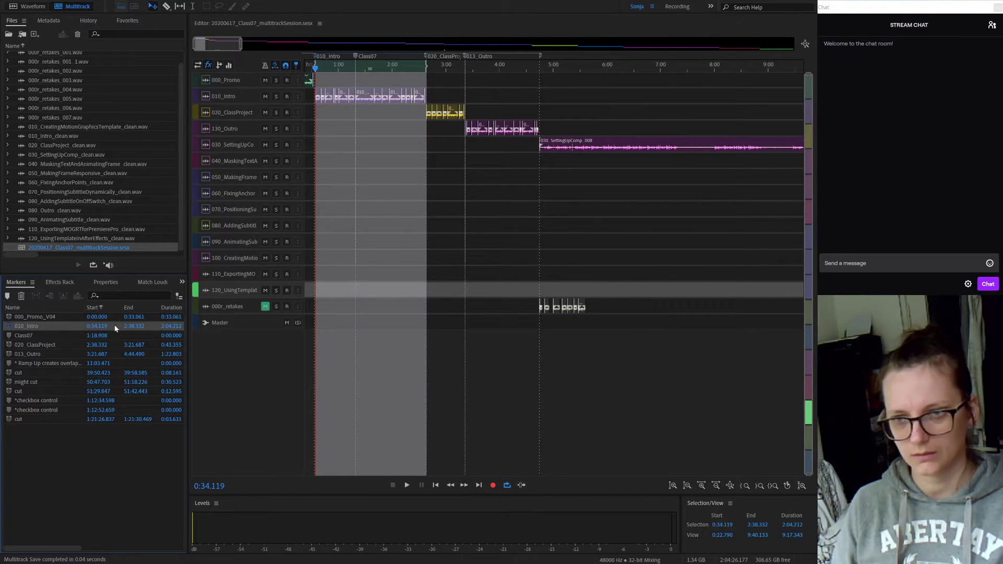
click(404, 199)
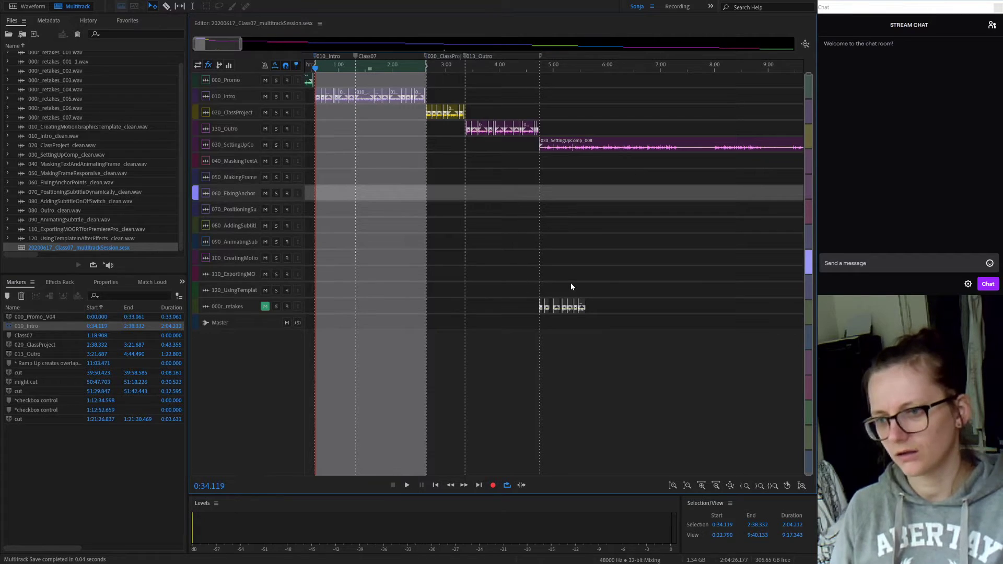
click(677, 358)
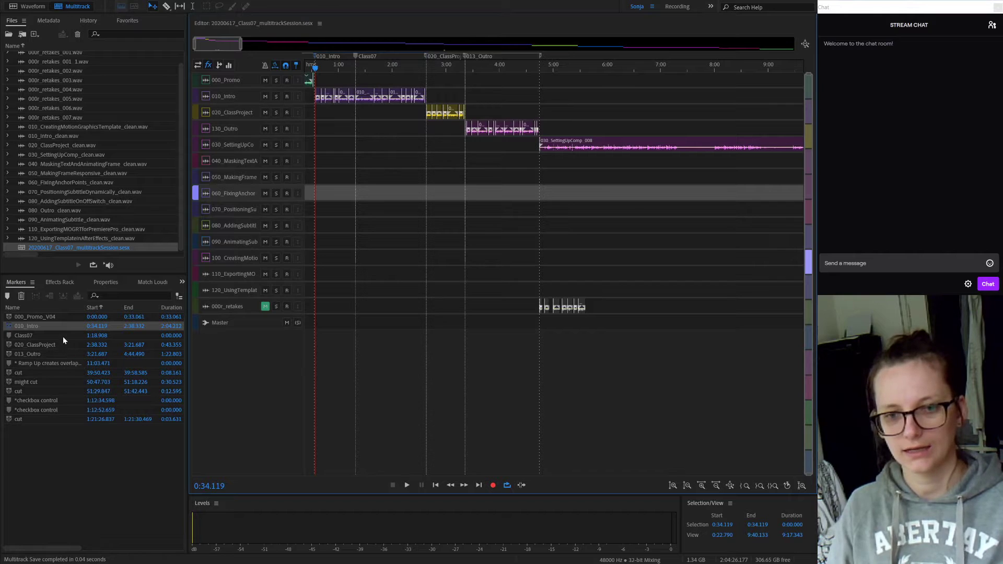
double_click(75, 327)
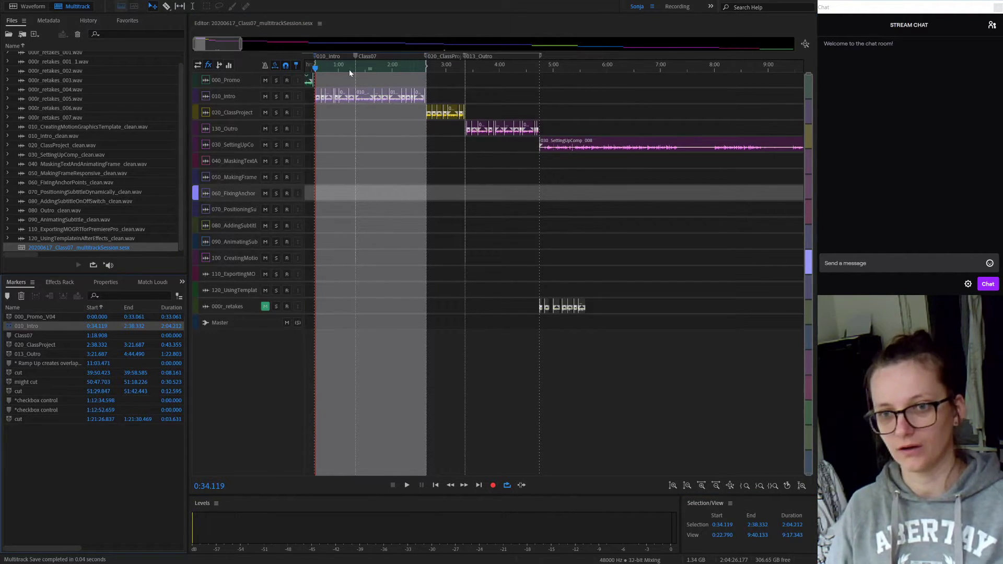
mouse_move(243, 104)
mouse_down()
mouse_move(249, 178)
mouse_move(251, 95)
mouse_up()
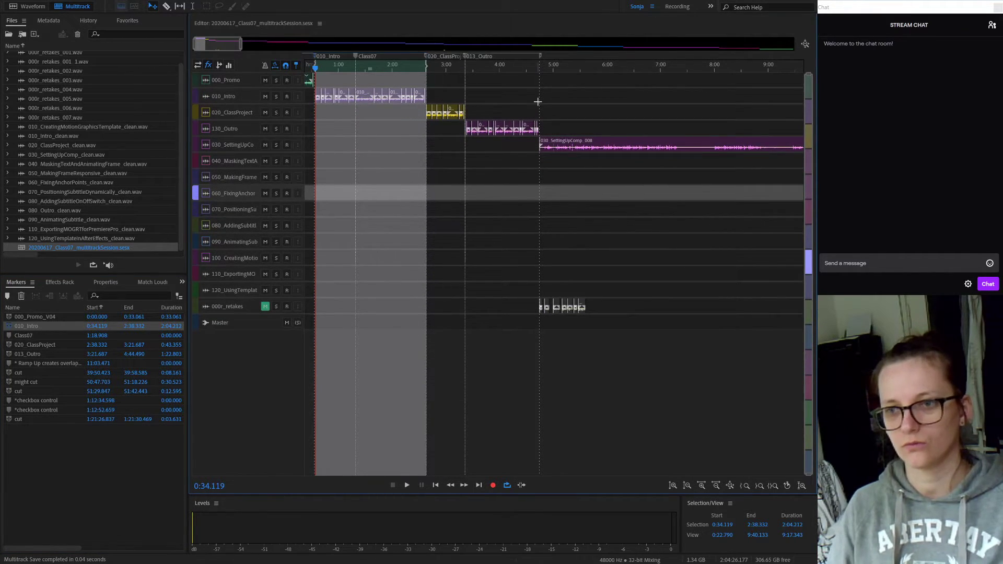
Step: Select the time range from the start of the 030_SettingUpComp clip at 4:44.490 to the end of the session
click(541, 65)
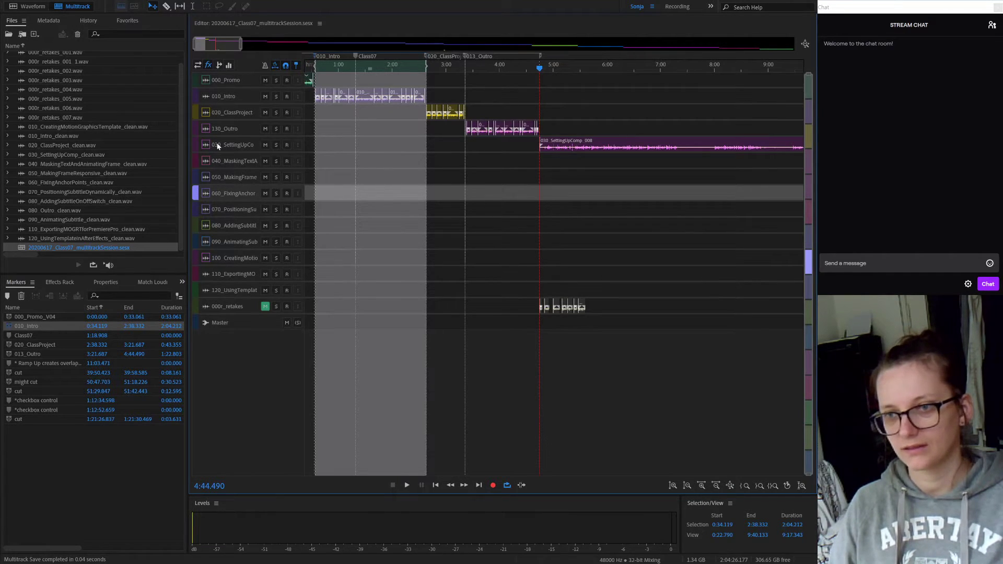
double_click(258, 145)
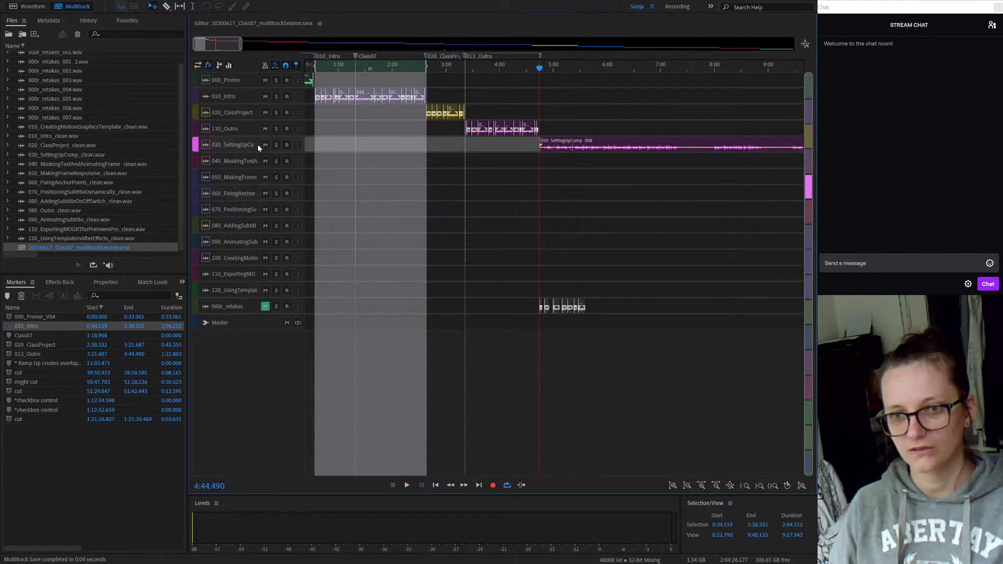
click(610, 377)
key(shift+End)
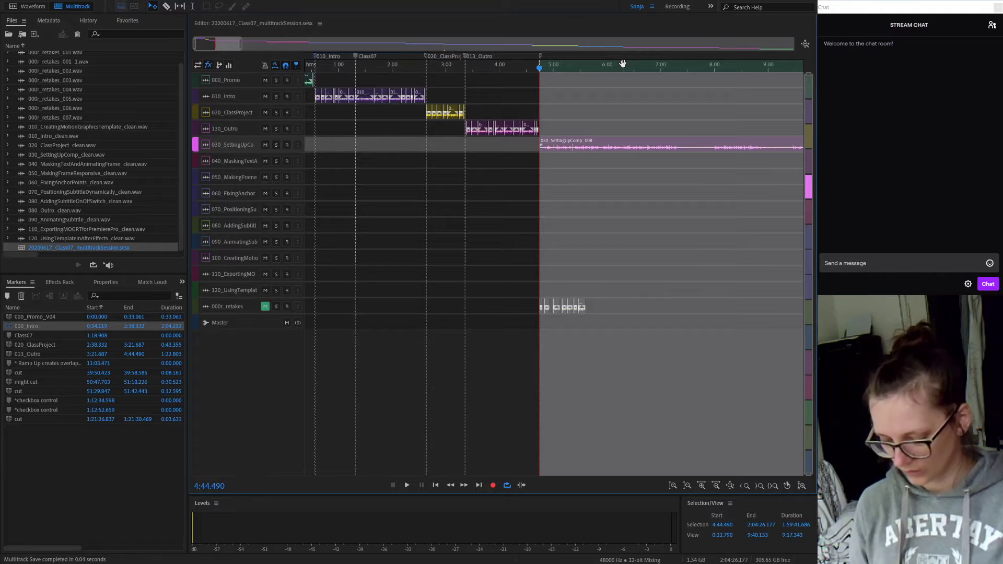
key(shift+Right)
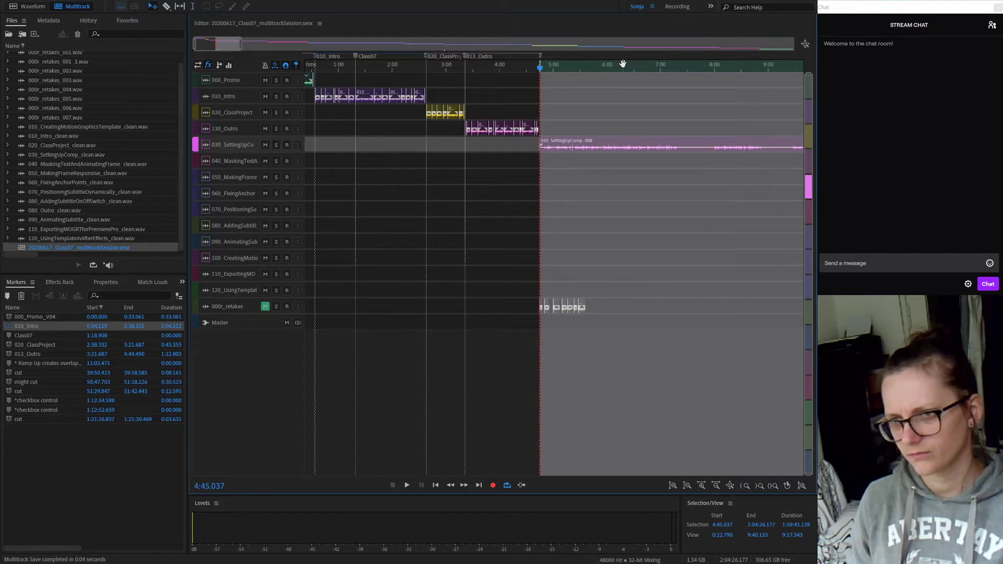
key(shift+Left)
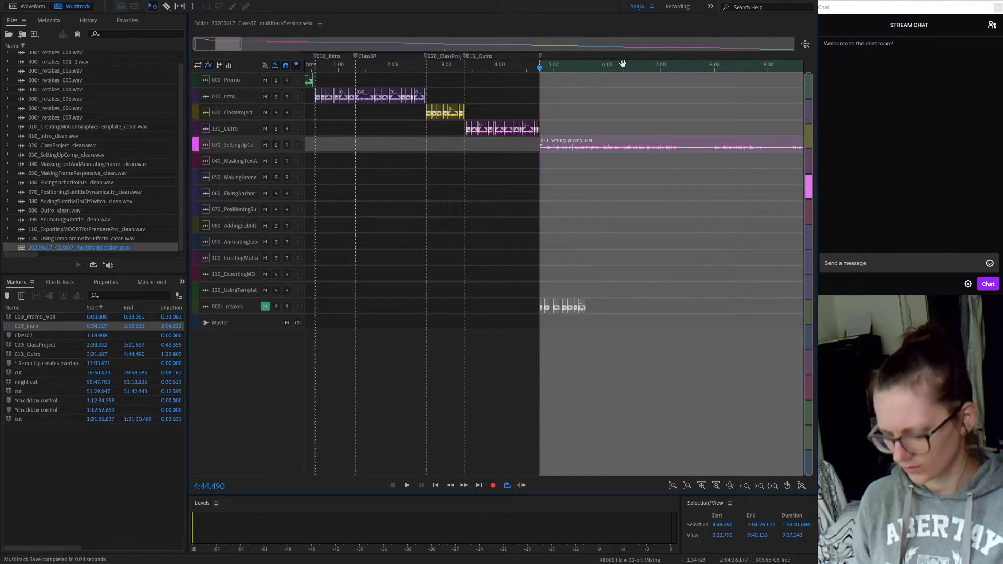
key(space)
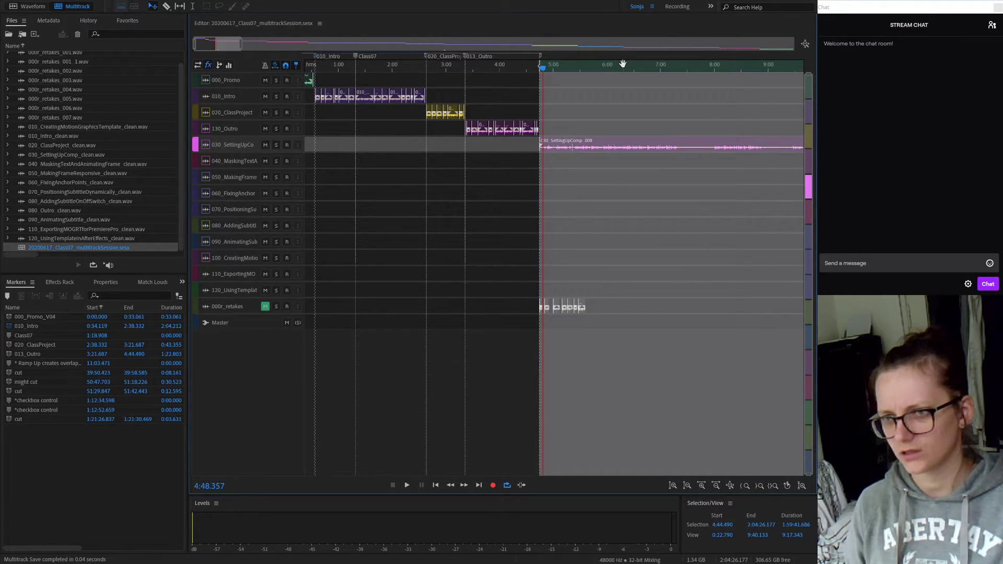
key(=)
key(=)
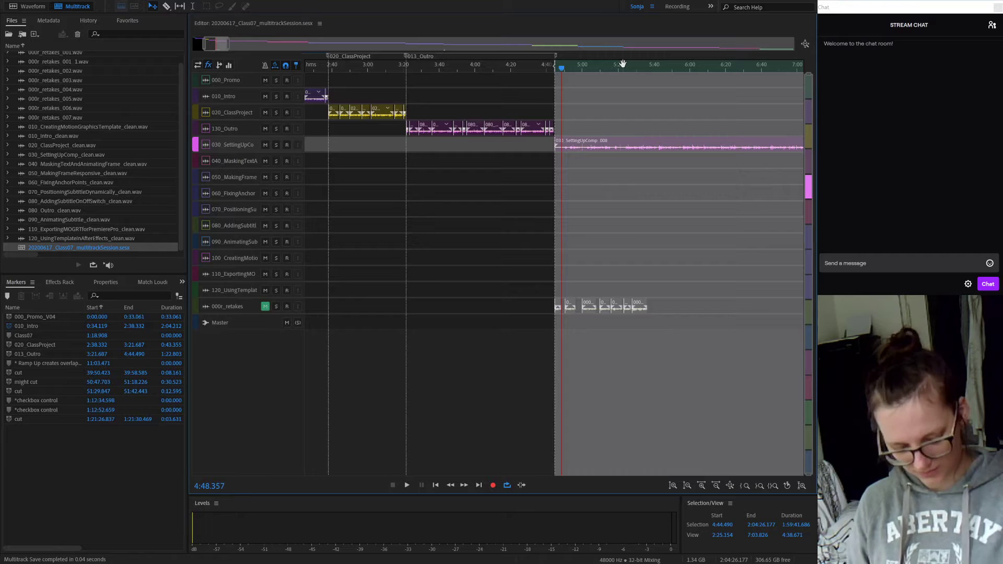
key(shift+Home)
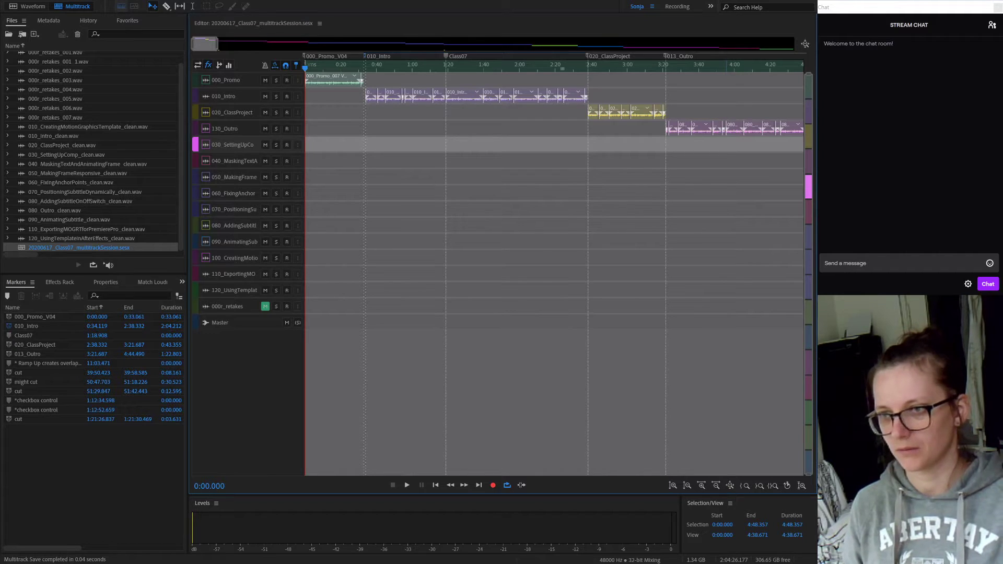
scroll(554, 274, right, 1)
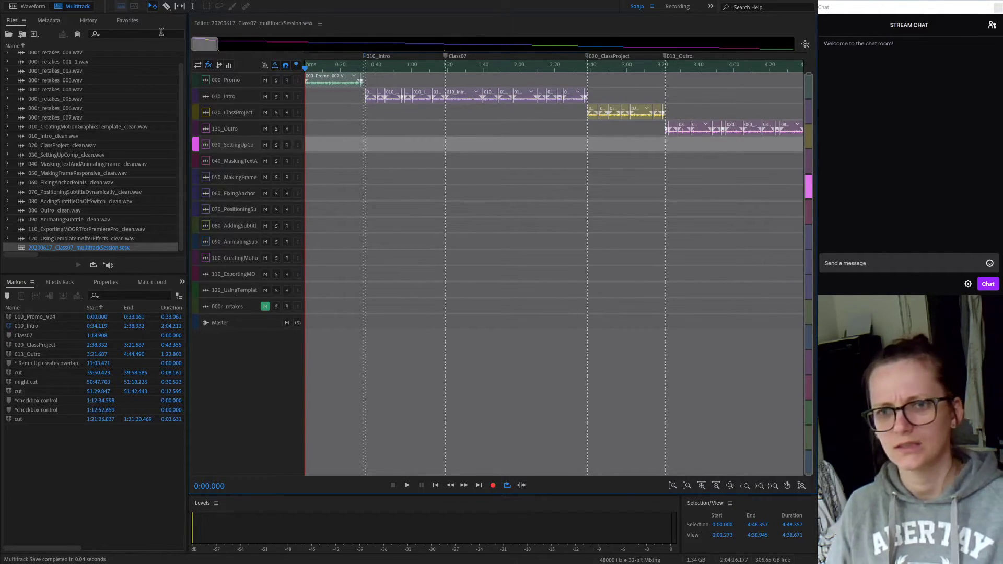
mouse_move(209, 42)
mouse_down()
mouse_move(255, 43)
mouse_move(221, 50)
mouse_up()
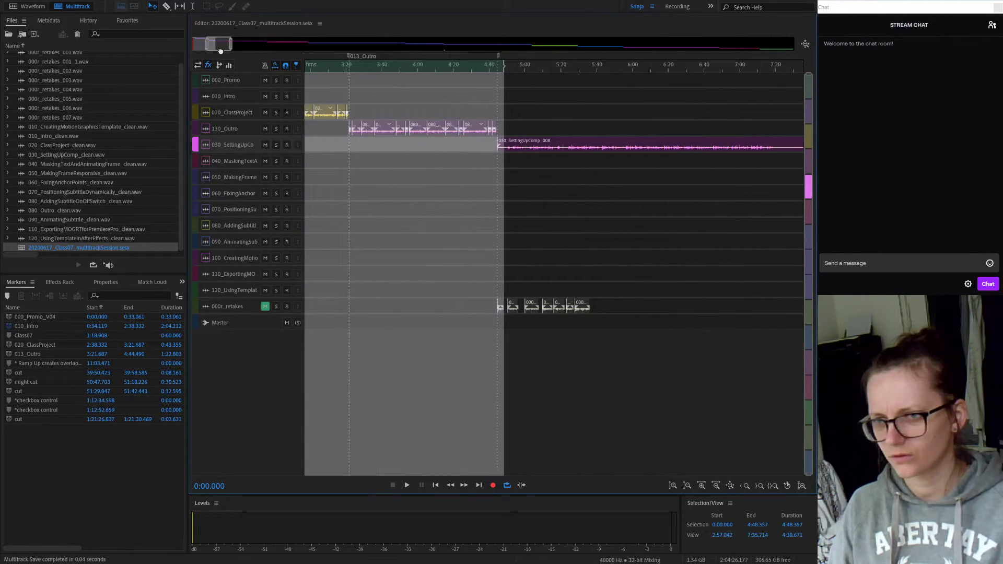
click(498, 67)
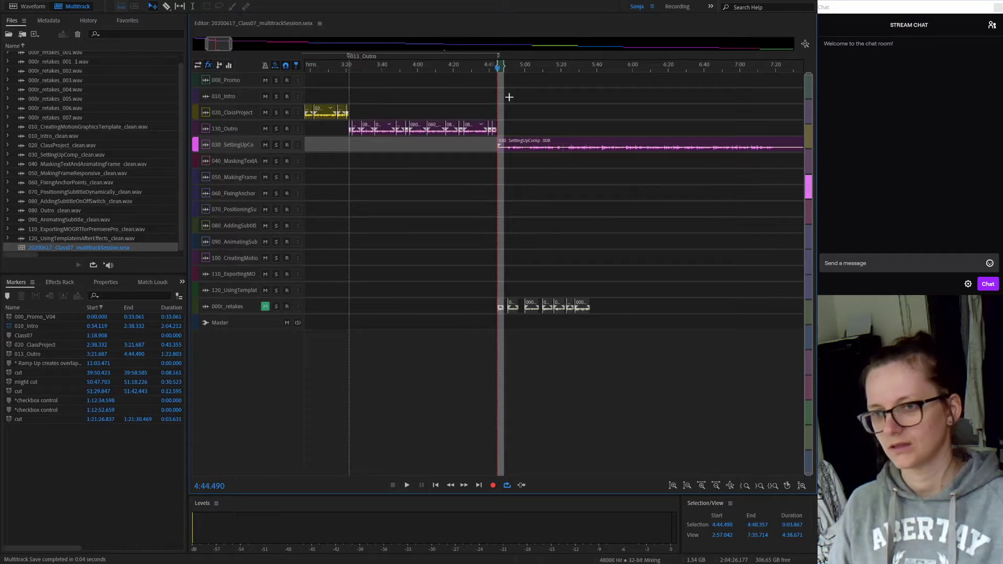
click(564, 147)
key(ctrl+a)
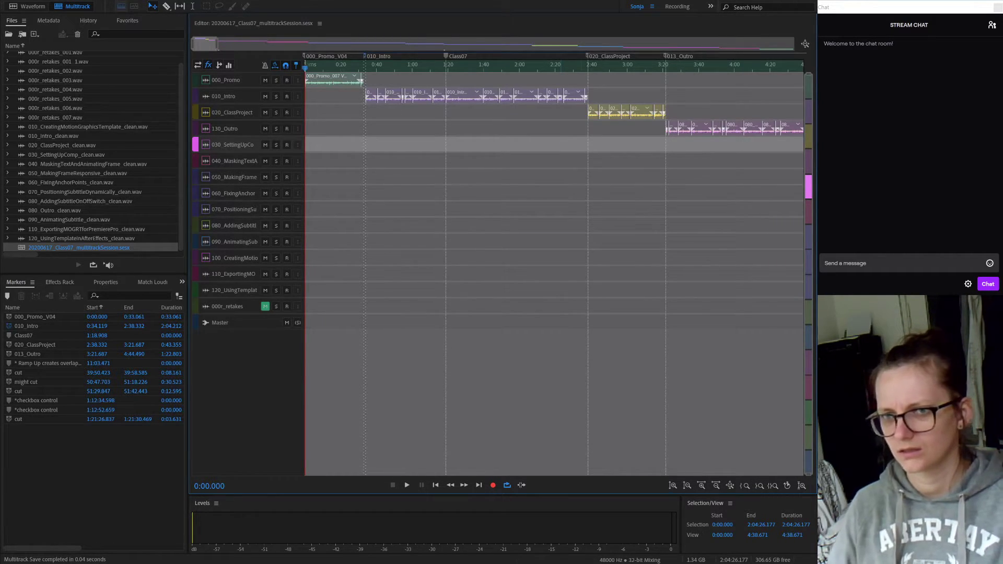
Step: Place the playhead at 4:44.490, where the 030_SettingUpComp clip starts, and make the time selection run from there to the session's end
drag(205, 50, 265, 51)
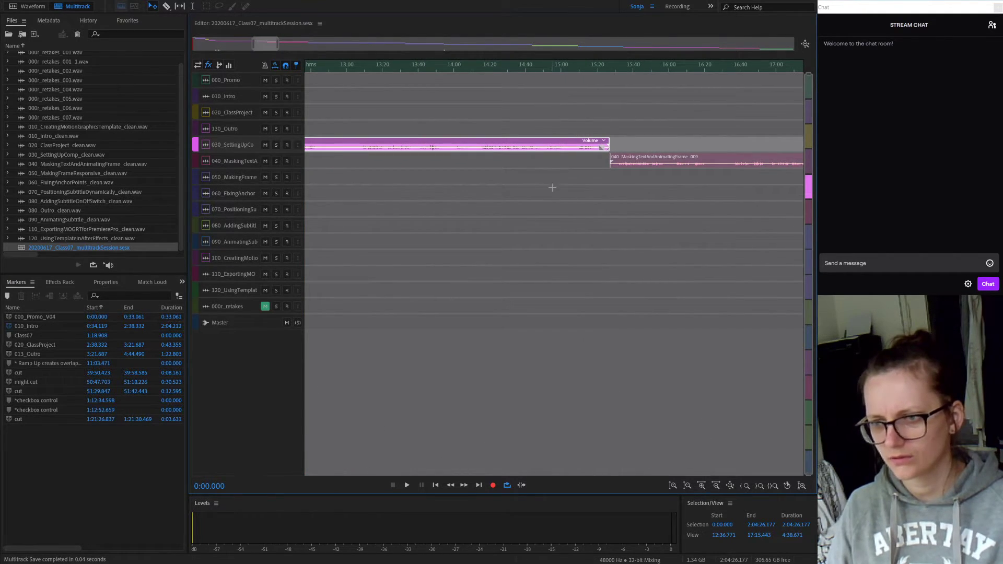
click(380, 186)
scroll(377, 180, down, 10)
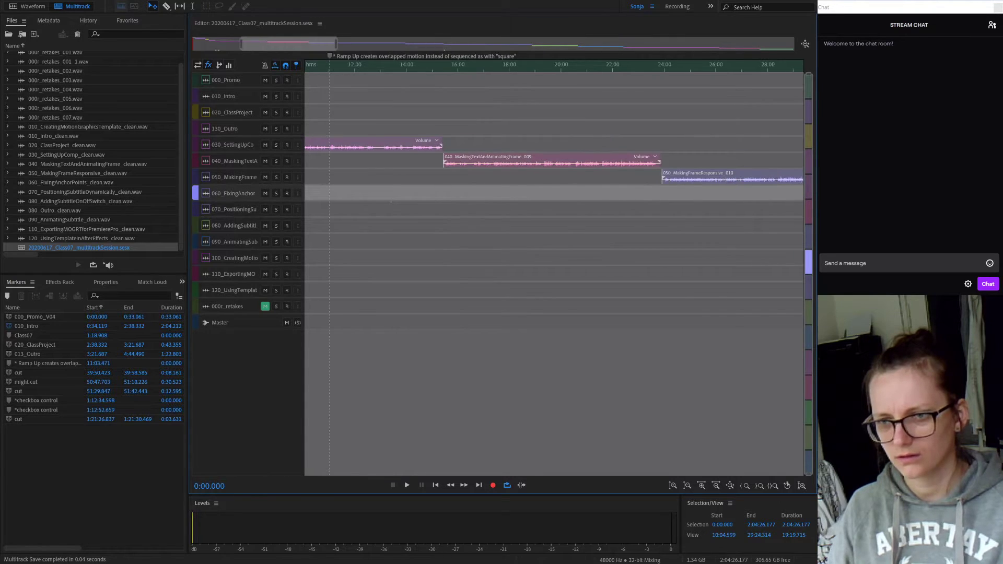
drag(340, 69, 326, 72)
scroll(327, 157, up, 2)
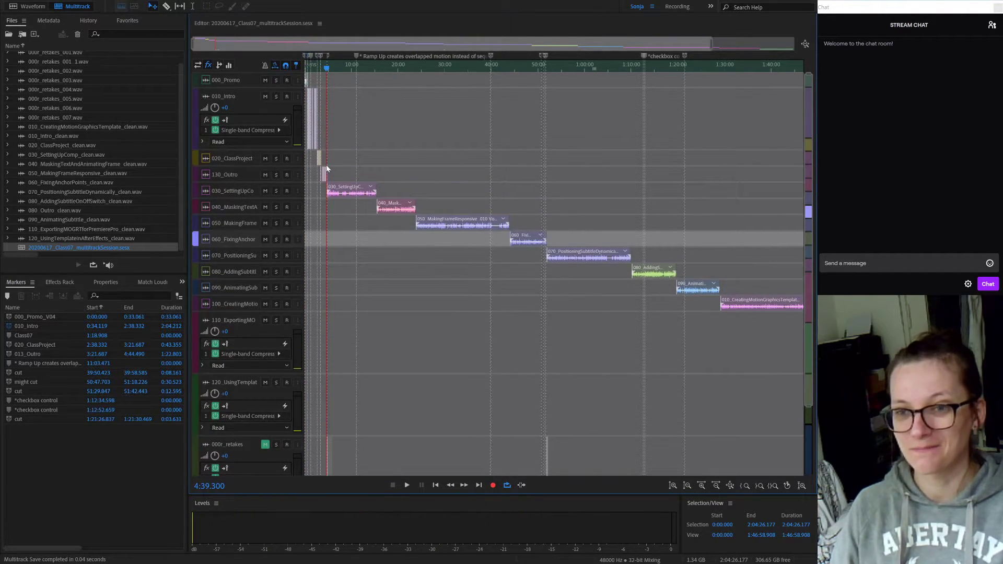
scroll(353, 136, down, 2)
scroll(337, 110, up, 9)
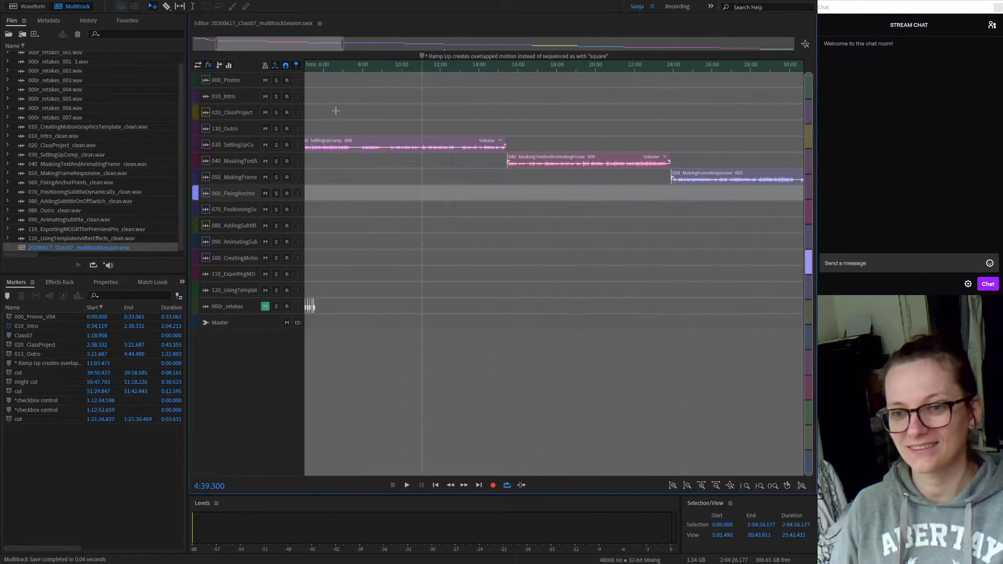
drag(243, 50, 222, 50)
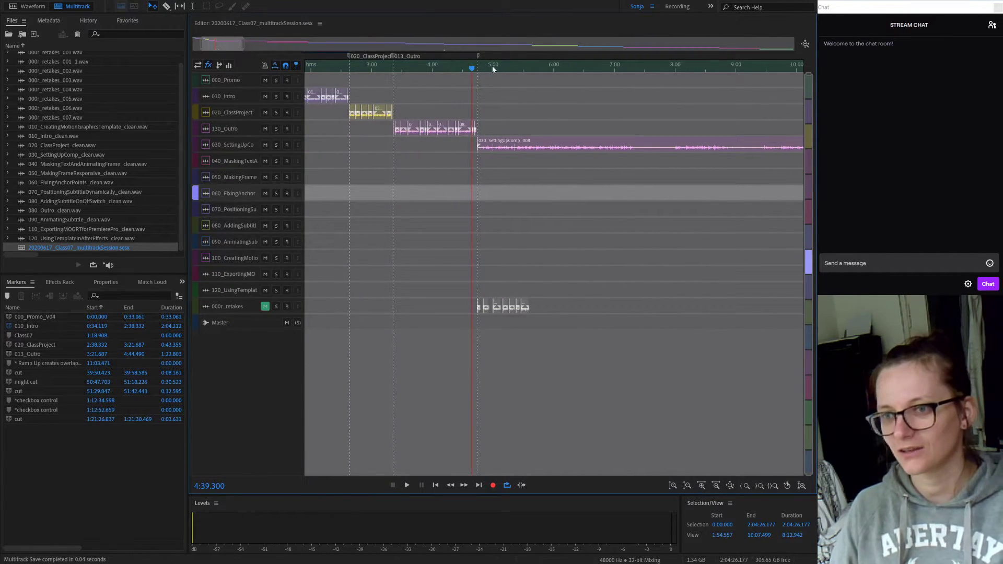
drag(493, 69, 477, 68)
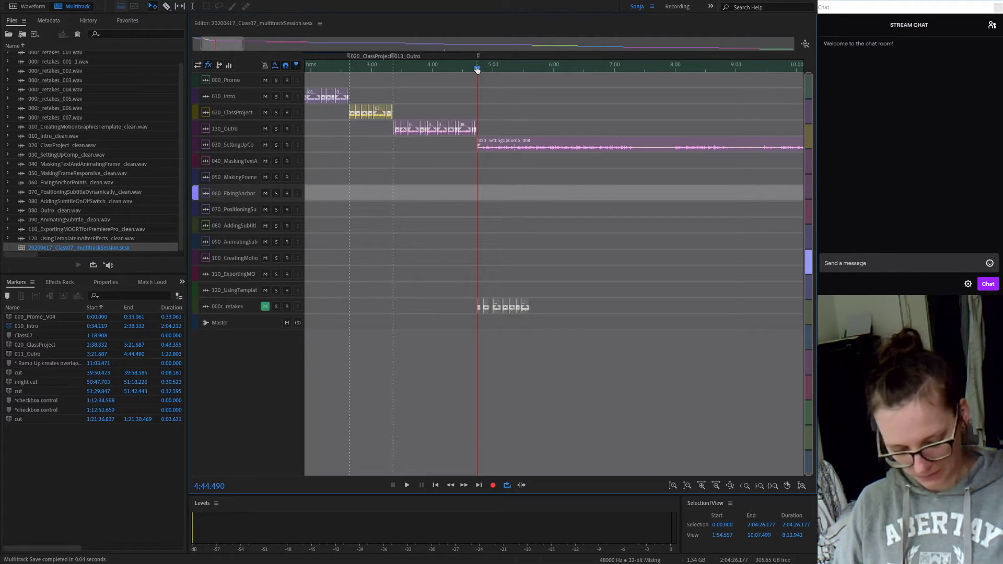
key(shift+End)
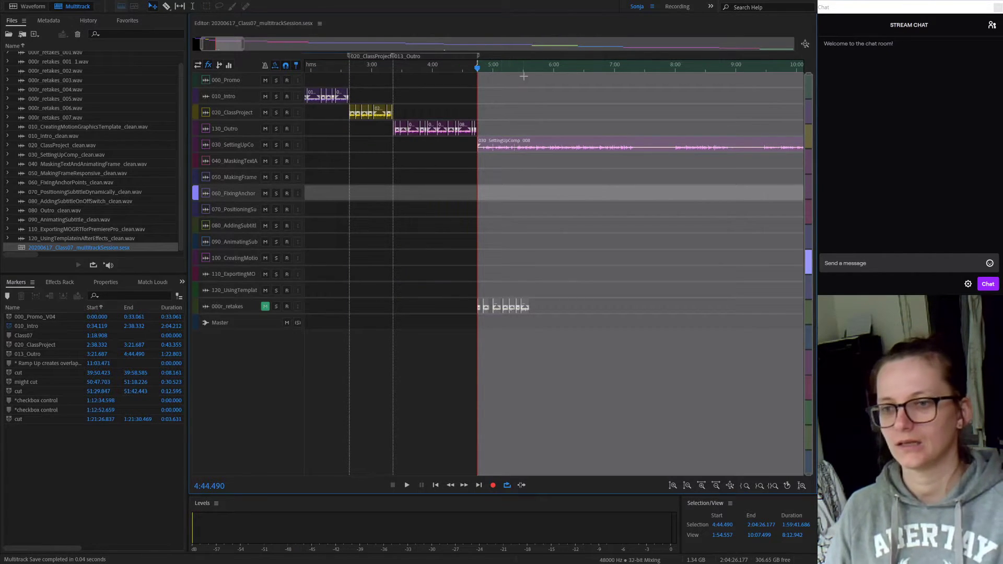
Step: End the time selection at 15:27.302, where the 030_SettingUpComp clip meets the 040_MaskingTextAndAnimatingFrame clip
drag(496, 67, 762, 92)
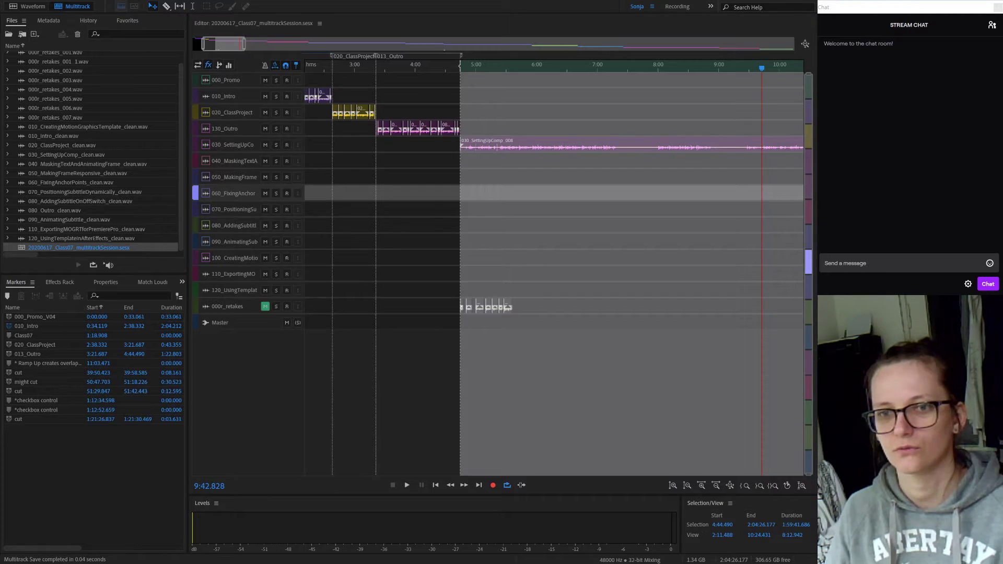
drag(214, 49, 241, 49)
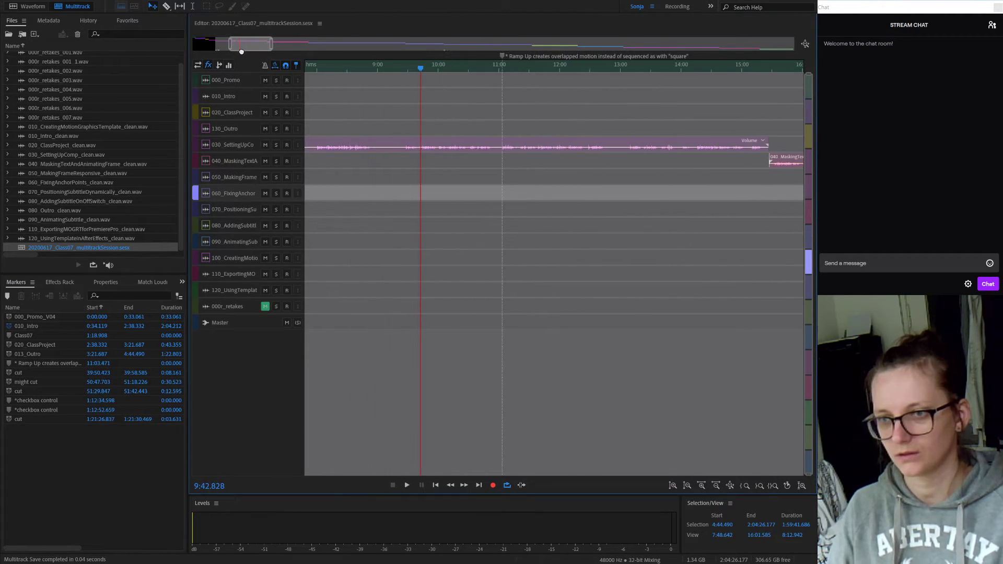
scroll(684, 182, down, 4)
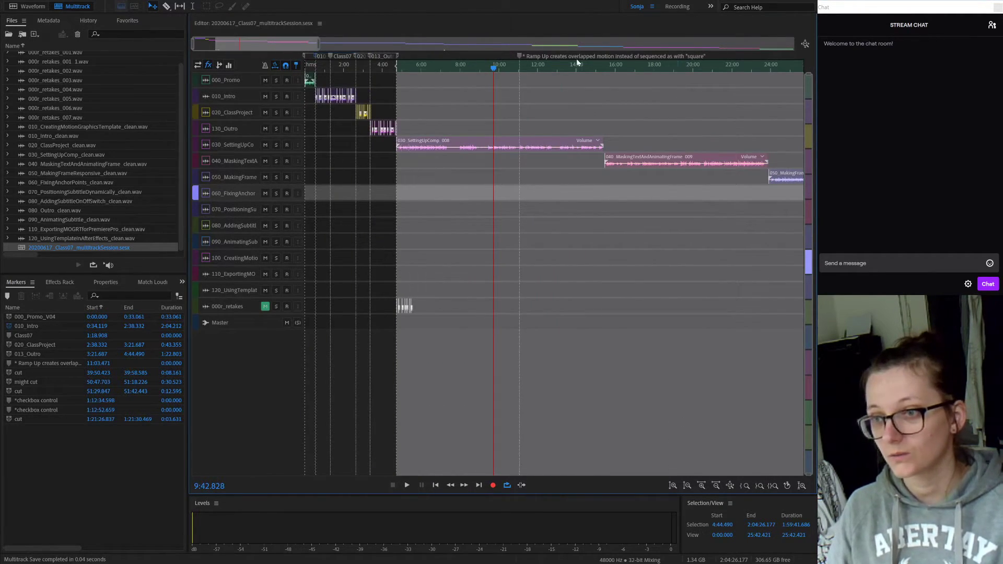
drag(596, 65, 605, 65)
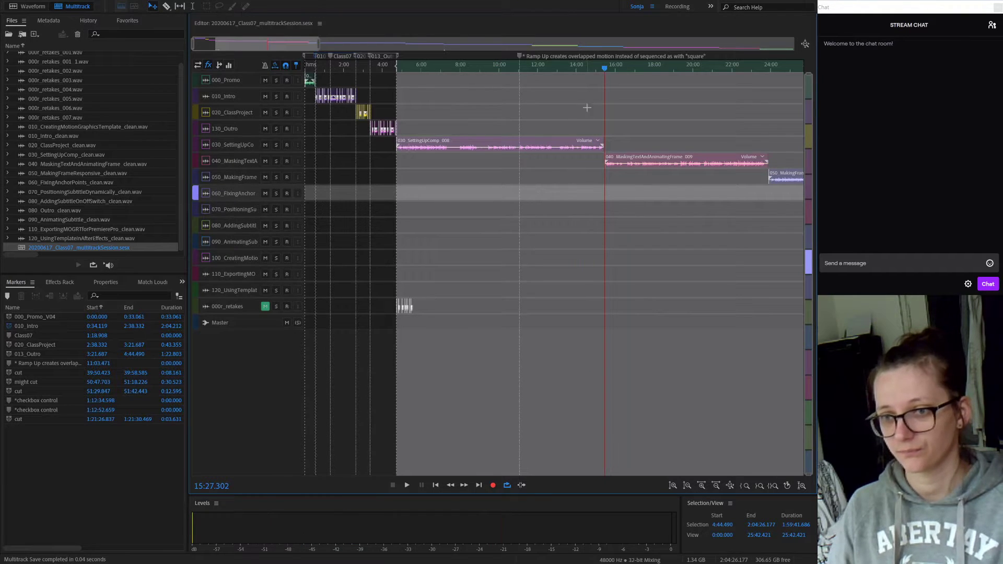
scroll(588, 108, up, 1)
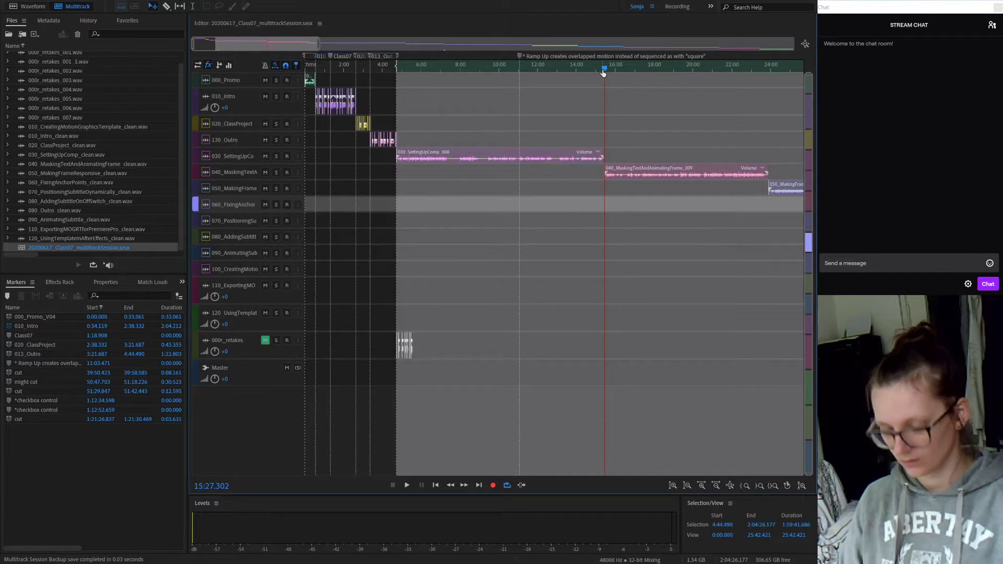
key(o)
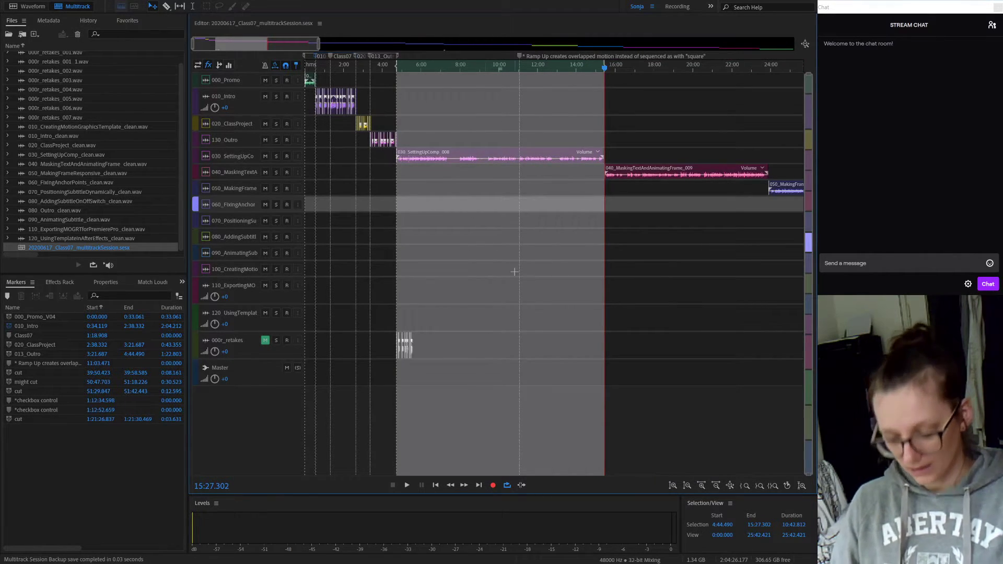
Step: Add a range marker over the selected time range and name it 030_SettingUpComp, copying the name from the matching track
key(m)
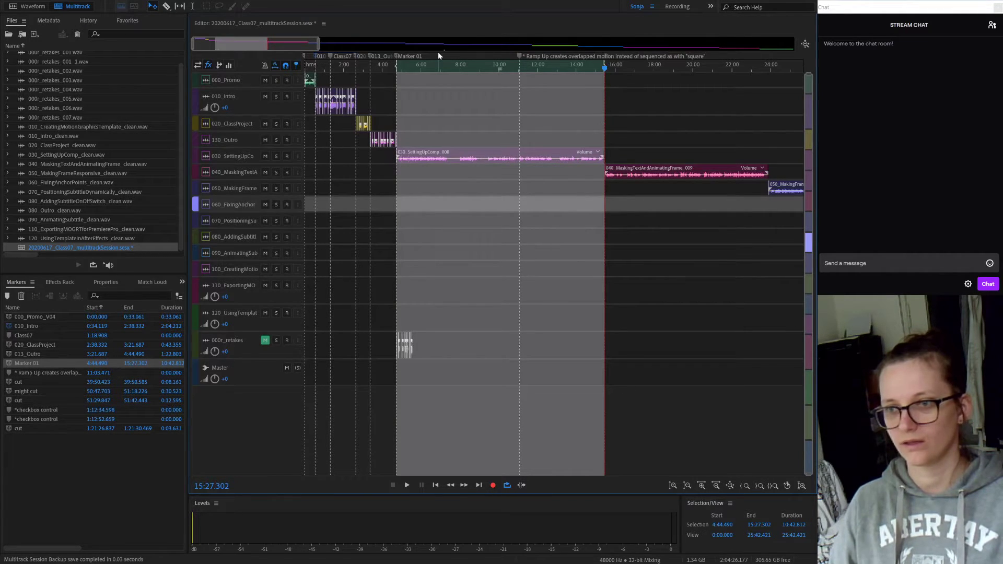
click(27, 364)
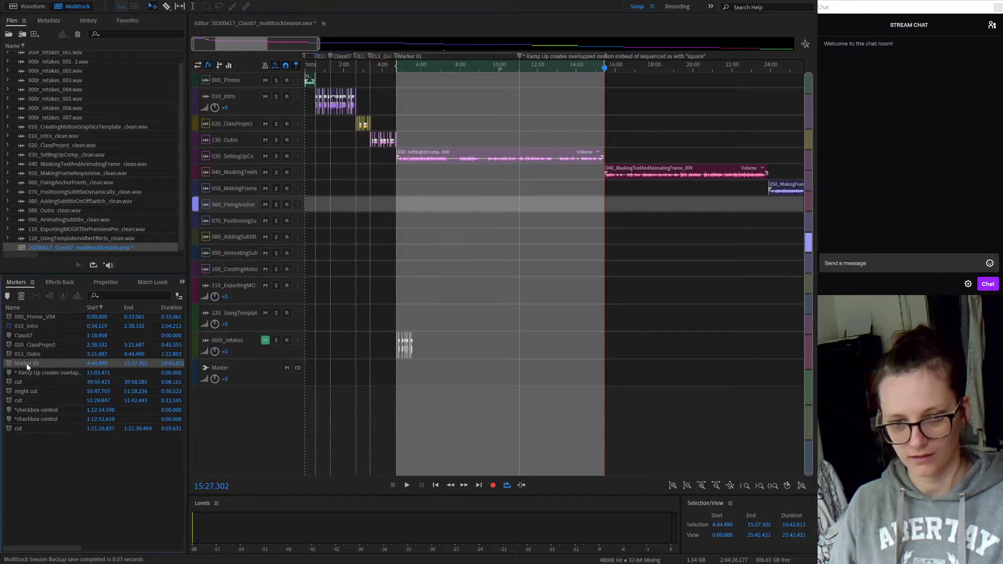
click(27, 363)
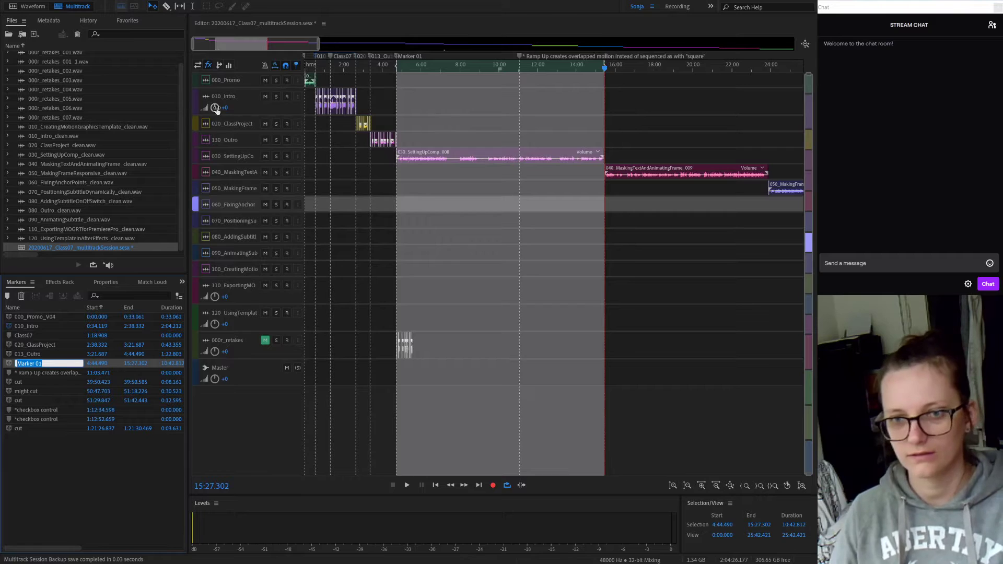
click(238, 156)
key(ctrl+c)
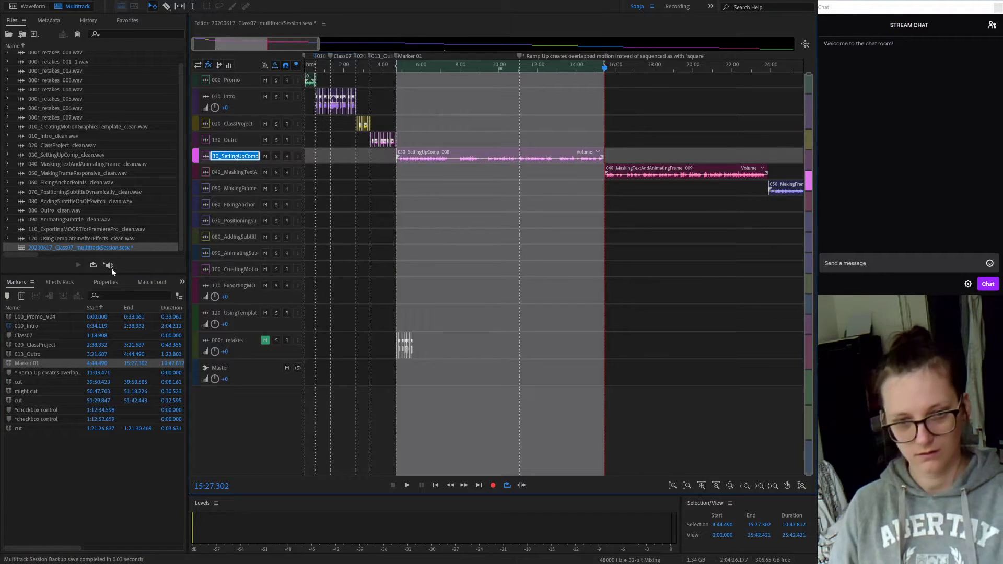
double_click(25, 363)
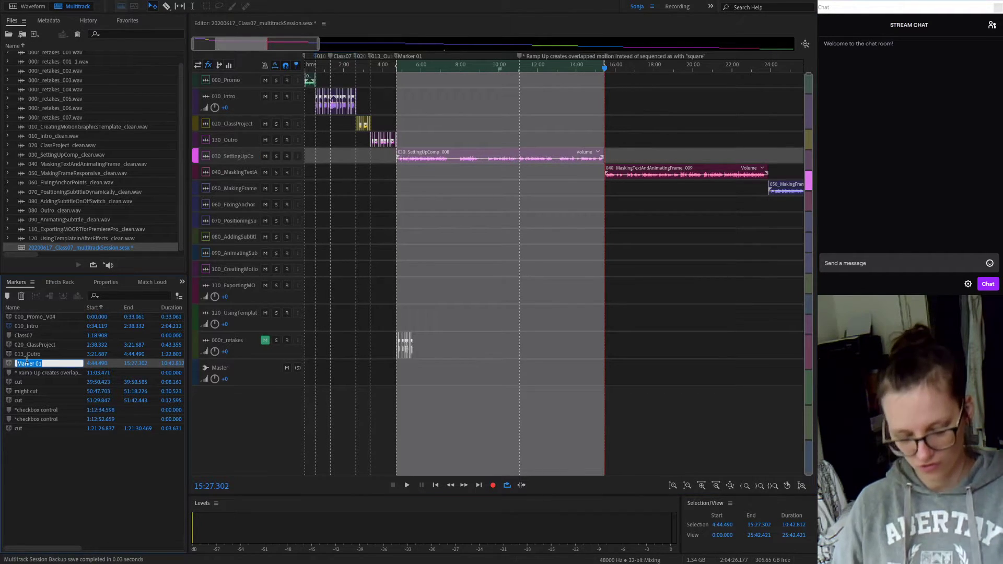
key(ctrl+v)
key(Return)
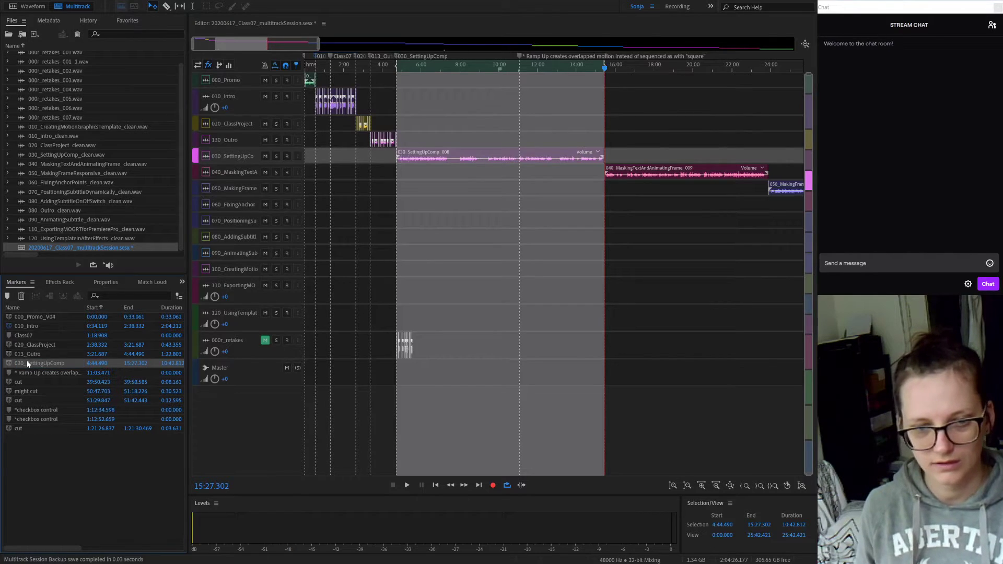
Step: Rename the 013_Outro marker as 130_Outro
click(23, 355)
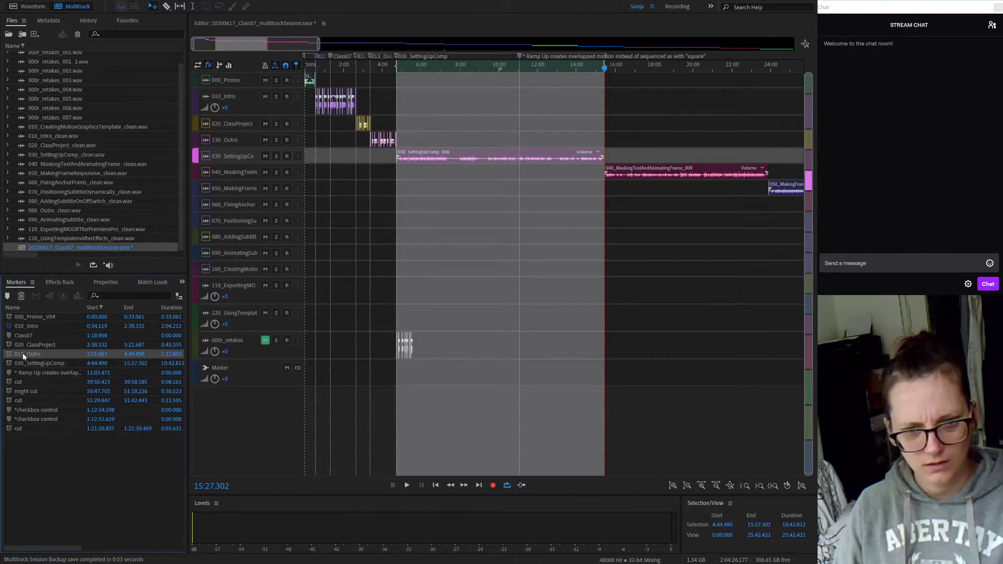
double_click(22, 354)
drag(27, 354, 14, 355)
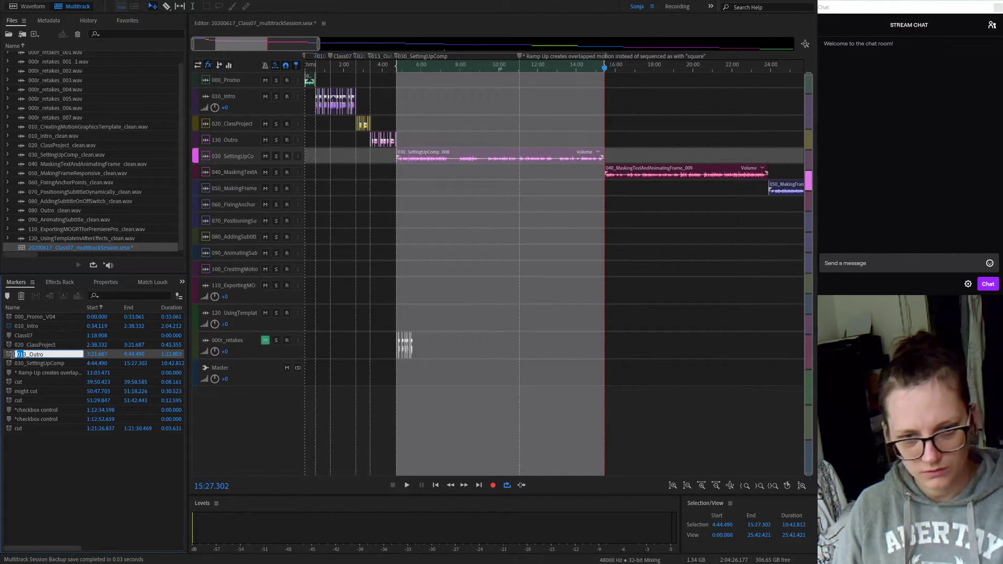
key(BackSpace)
text(130)
key(Return)
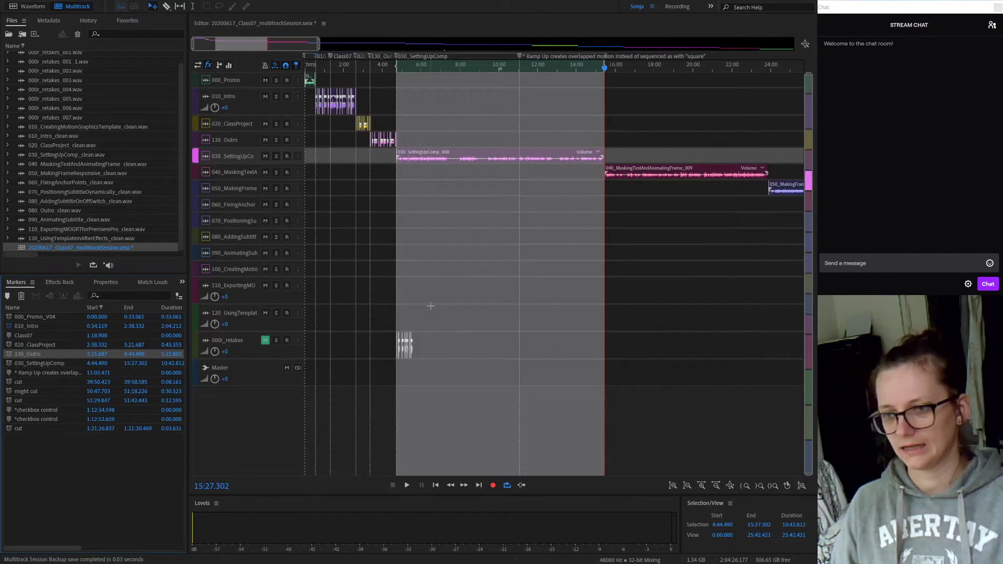
Step: Make the time selection run from 15:27.302 to 23:54.769, spanning the 040_MaskingTextAndAnimatingFrame clip
click(78, 363)
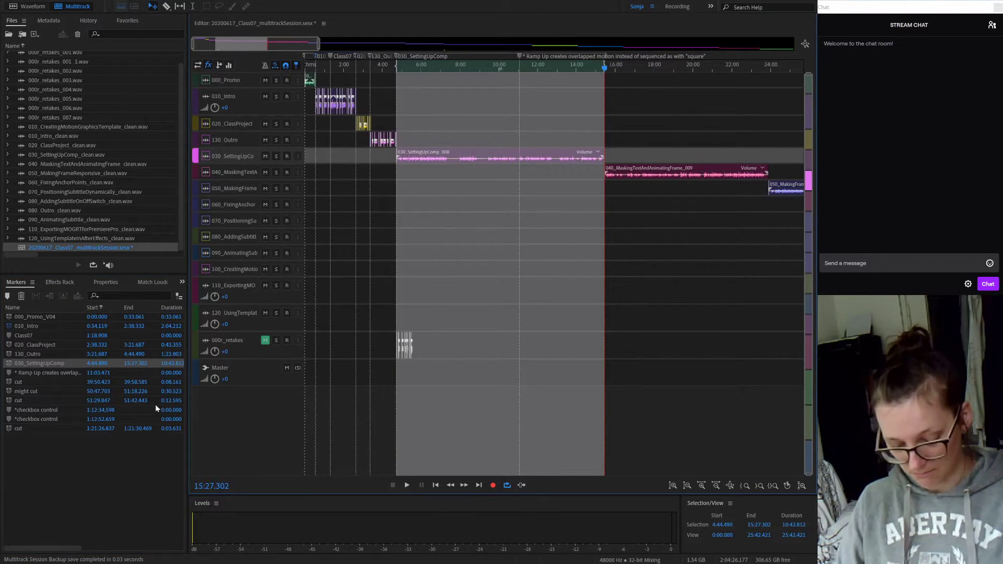
key(g)
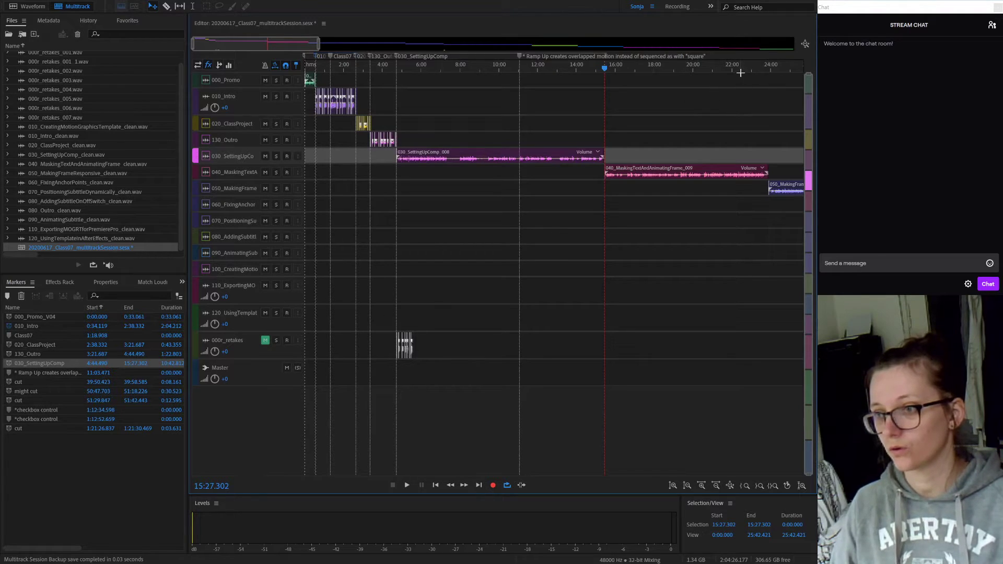
drag(747, 67, 767, 69)
key(shift+Home)
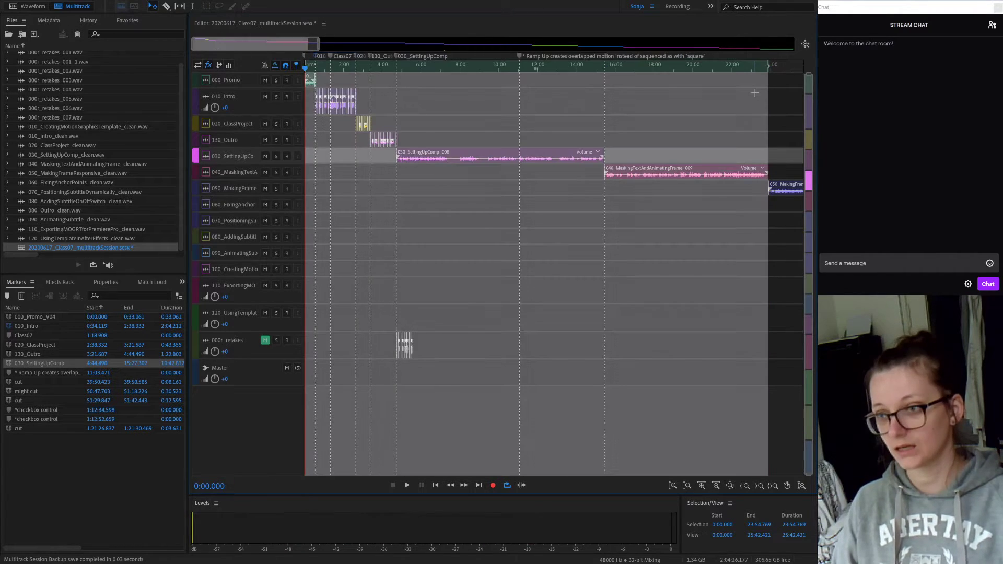
click(610, 66)
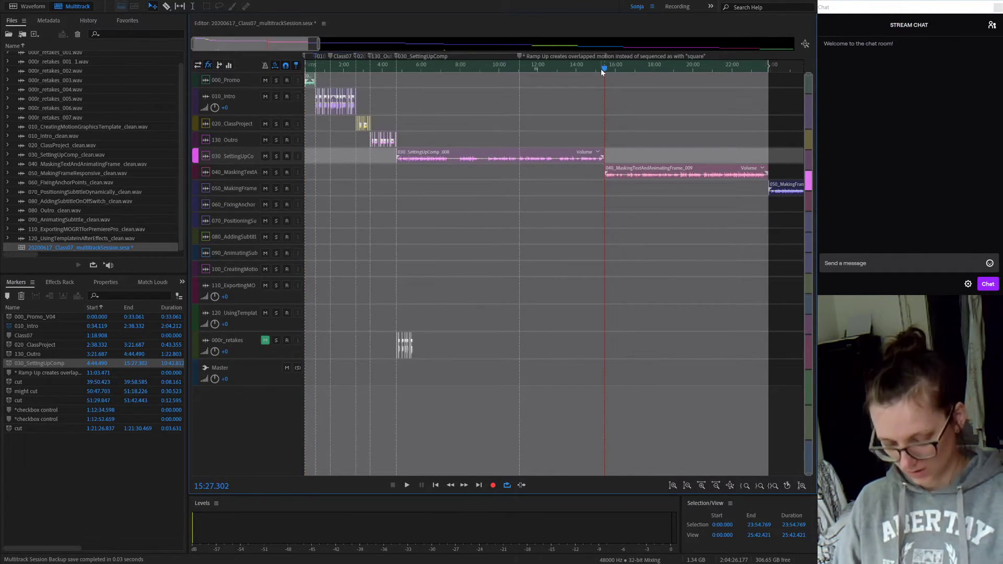
key(shift+End)
Step: Add a range marker over the selected time range and name it 040_MaskingTextAndAnimatingFrame, copying the name from the matching track
key(m)
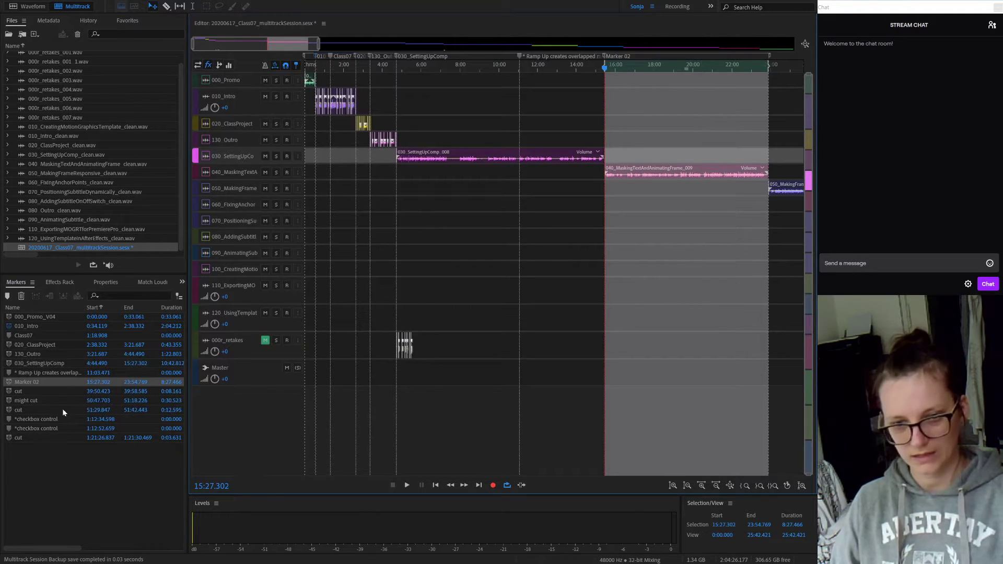
click(216, 173)
key(ctrl+c)
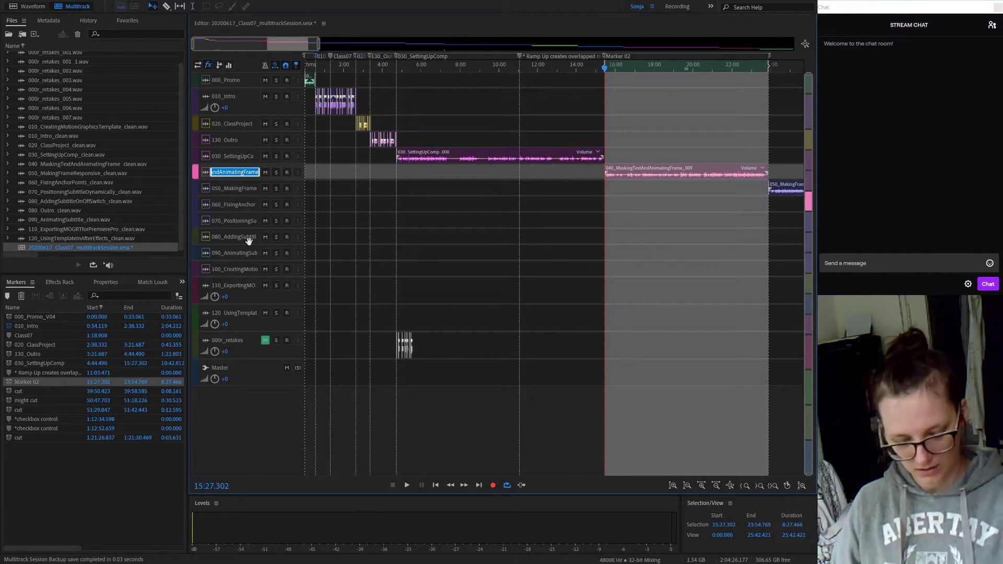
click(25, 383)
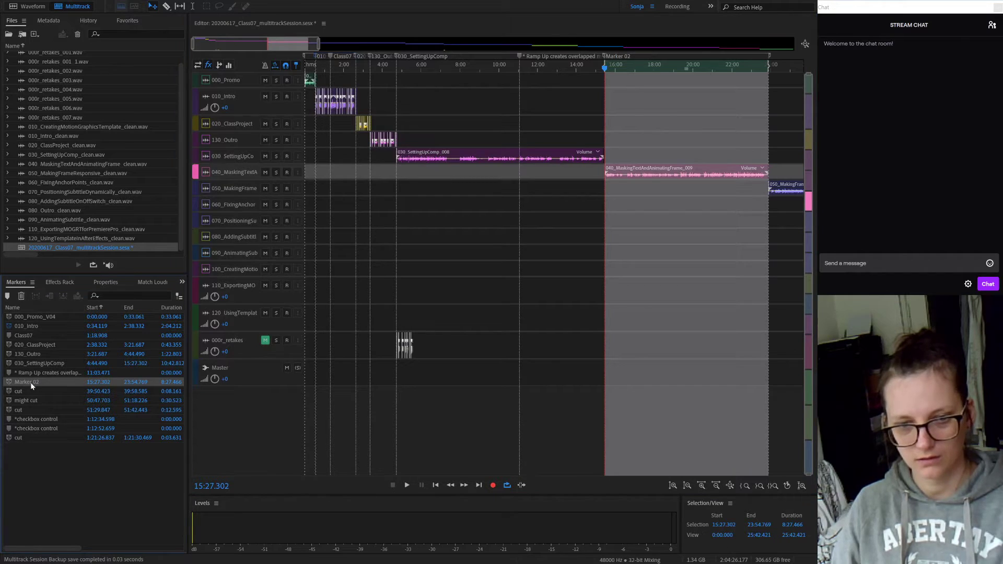
click(31, 384)
key(ctrl+v)
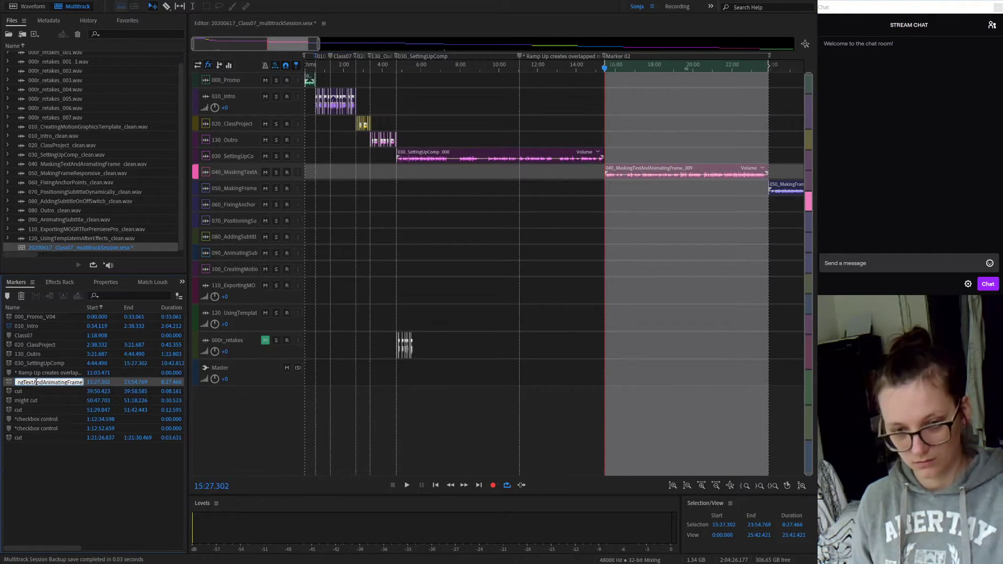
key(Return)
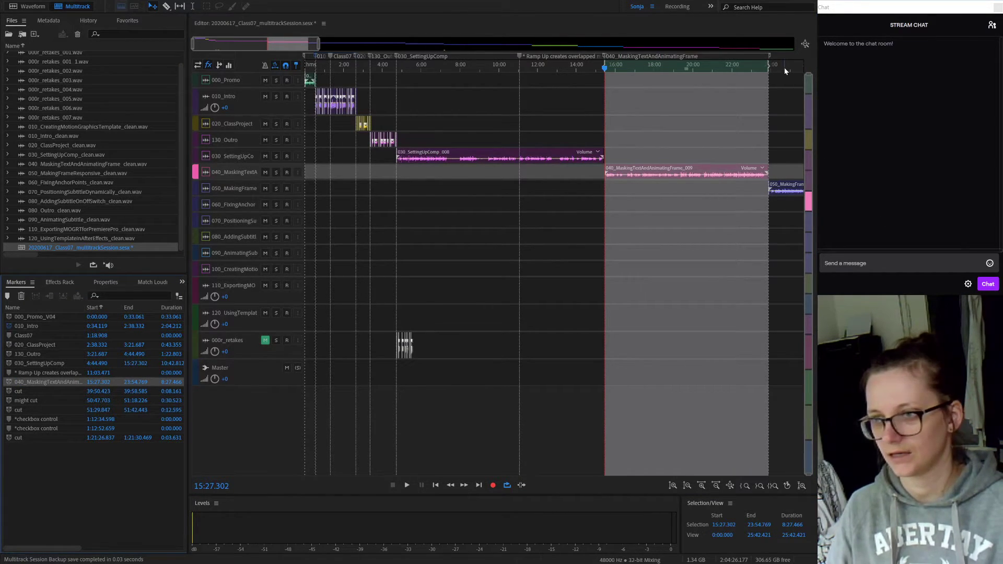
Step: Make the time selection run from 23:54.769 to 44:02.736, spanning the 050_MakingFrameResponsive clip
click(769, 68)
drag(297, 46, 389, 45)
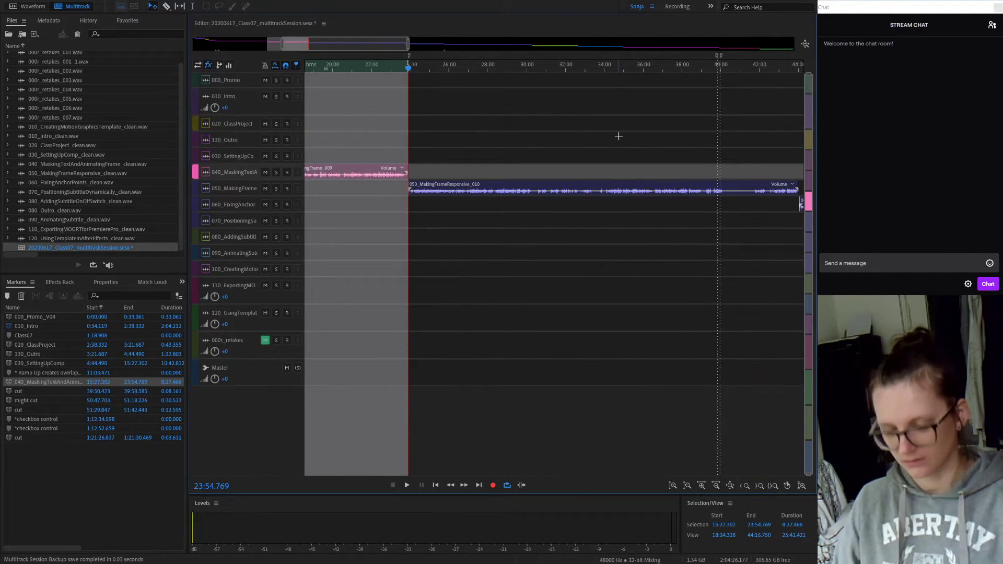
key(g)
key(i)
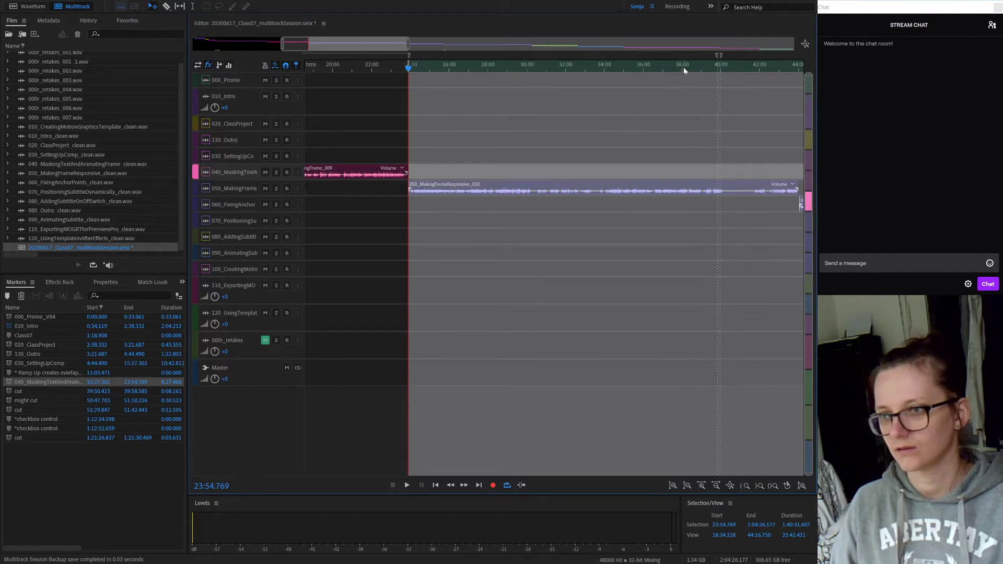
drag(689, 68, 443, 94)
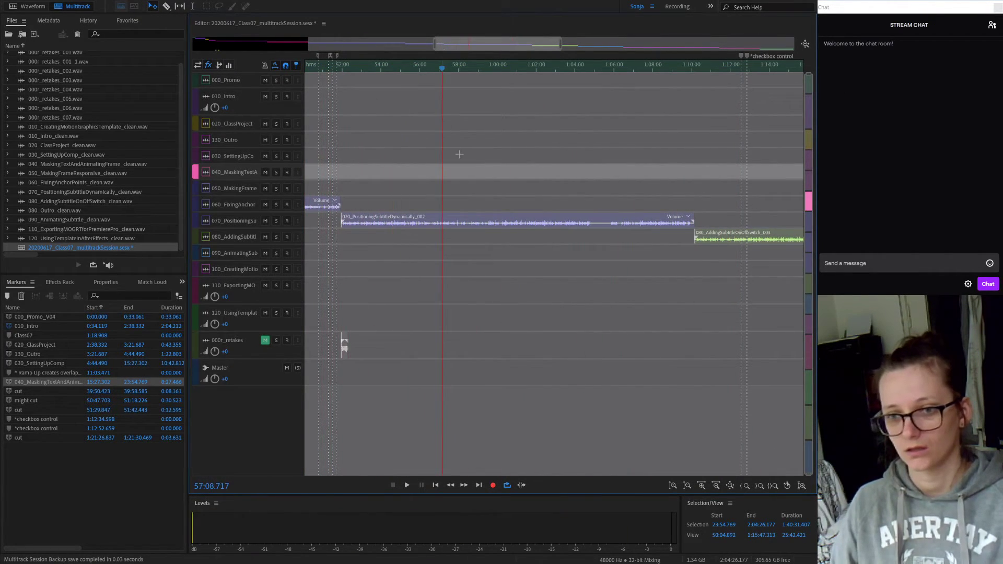
scroll(461, 149, down, 2)
drag(524, 46, 389, 57)
click(724, 66)
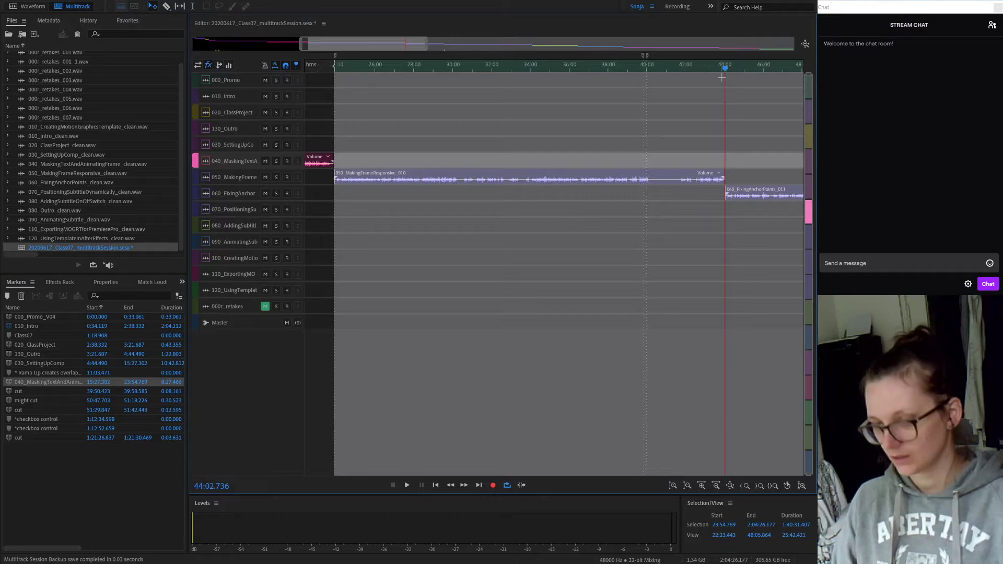
shift+click(726, 68)
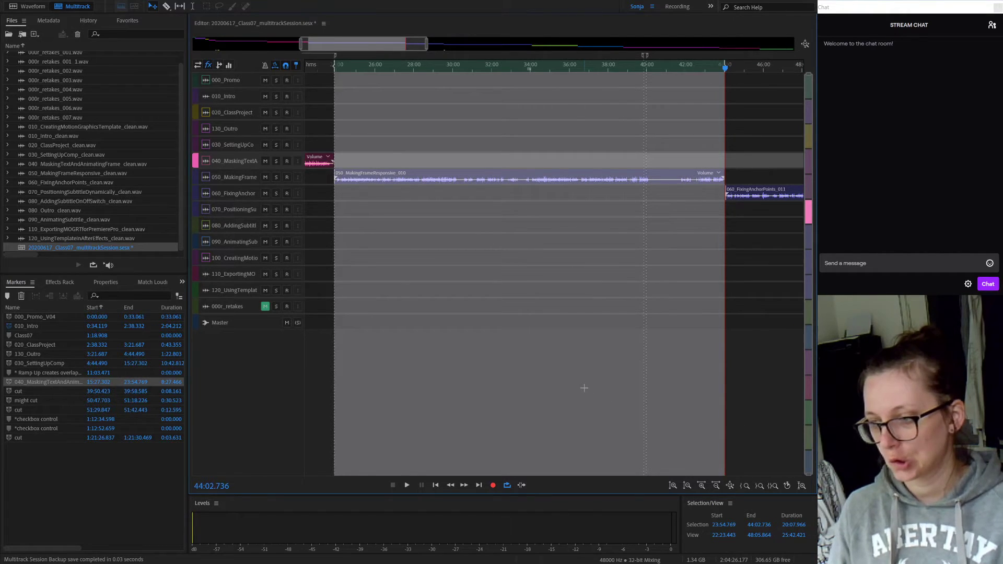
Step: Add a range marker over the selected time range and name it 050_MakingFrameResponsive, copying the name from the matching track
key(m)
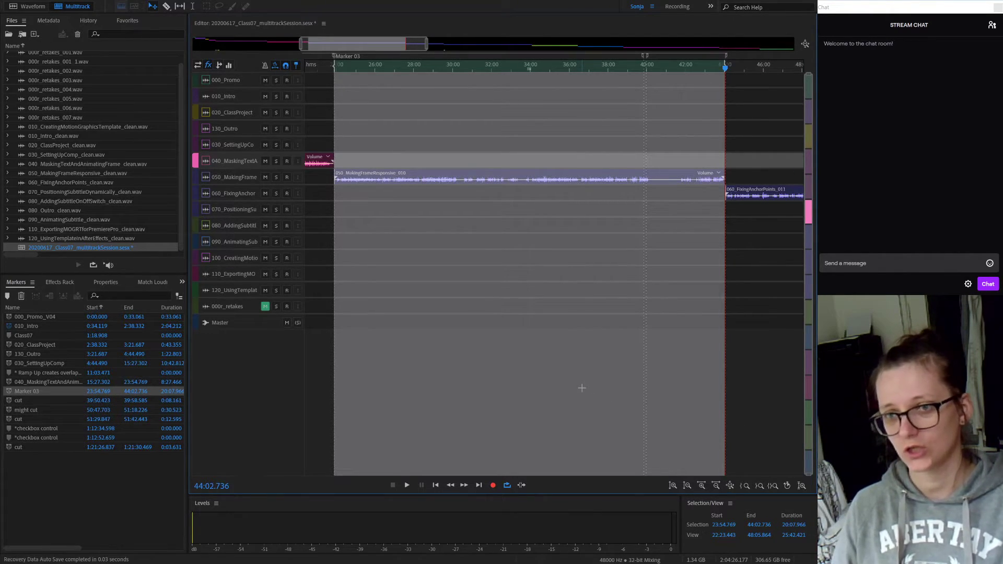
double_click(237, 177)
key(ctrl+c)
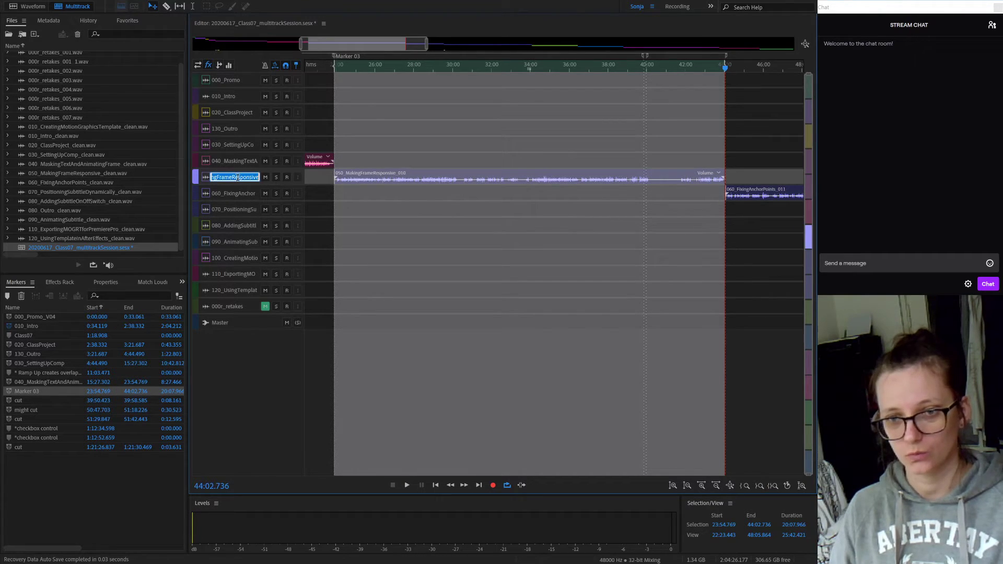
click(32, 391)
double_click(32, 391)
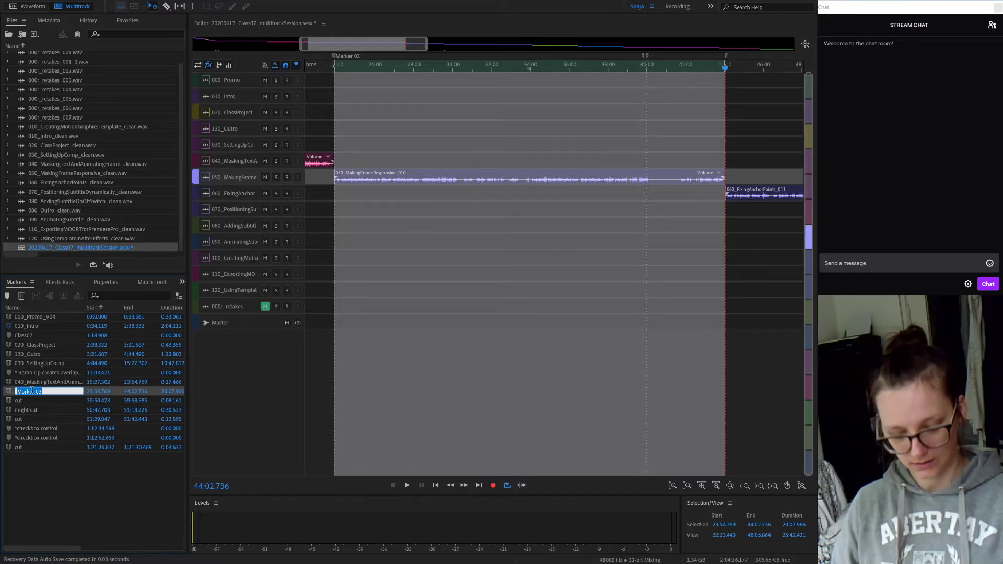
key(ctrl+v)
key(Return)
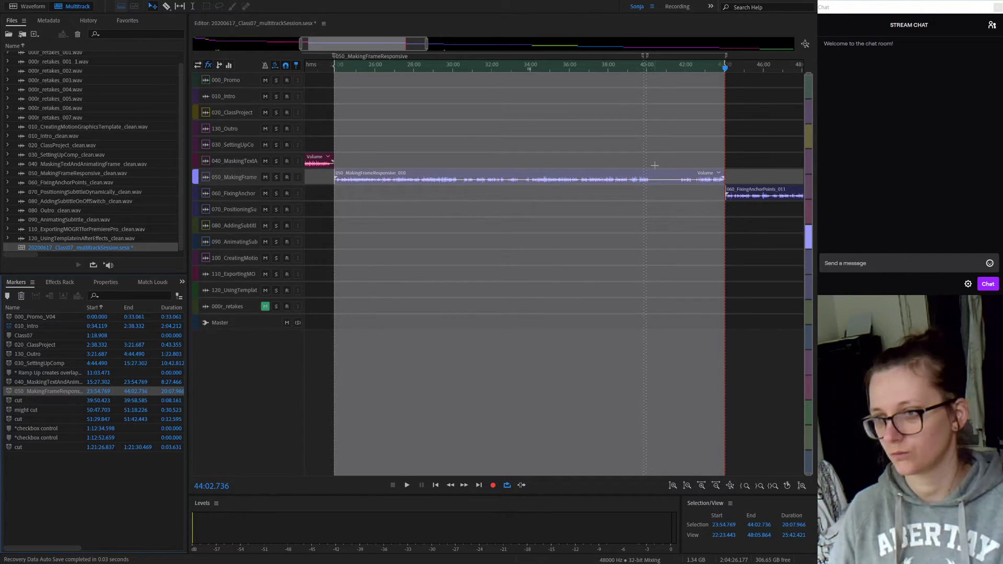
Step: Make the time selection run from 44:00.000 to 51:56.988, covering the 060_FixingAnchorPoints clip
click(726, 67)
drag(727, 68, 725, 68)
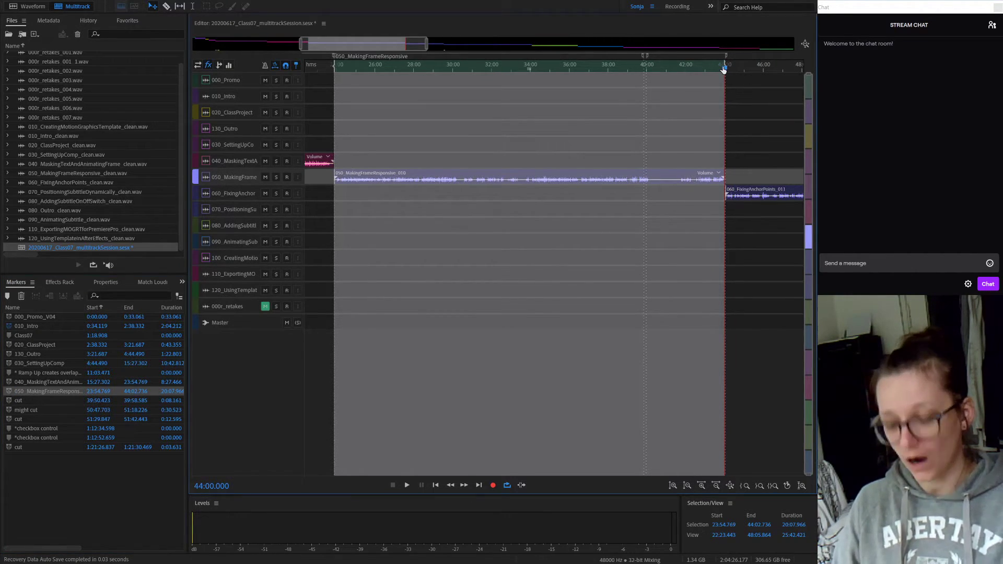
key(i)
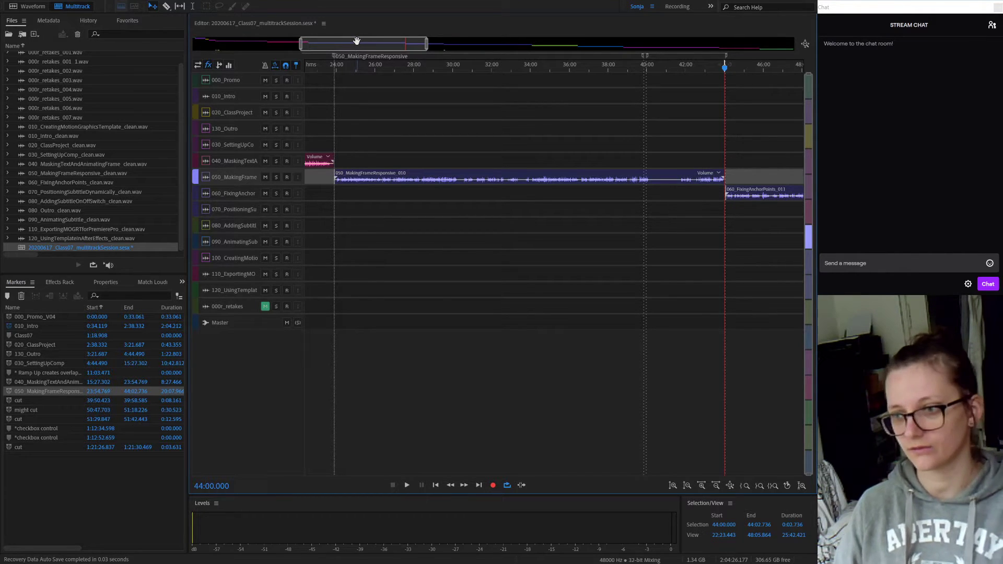
drag(357, 41, 403, 39)
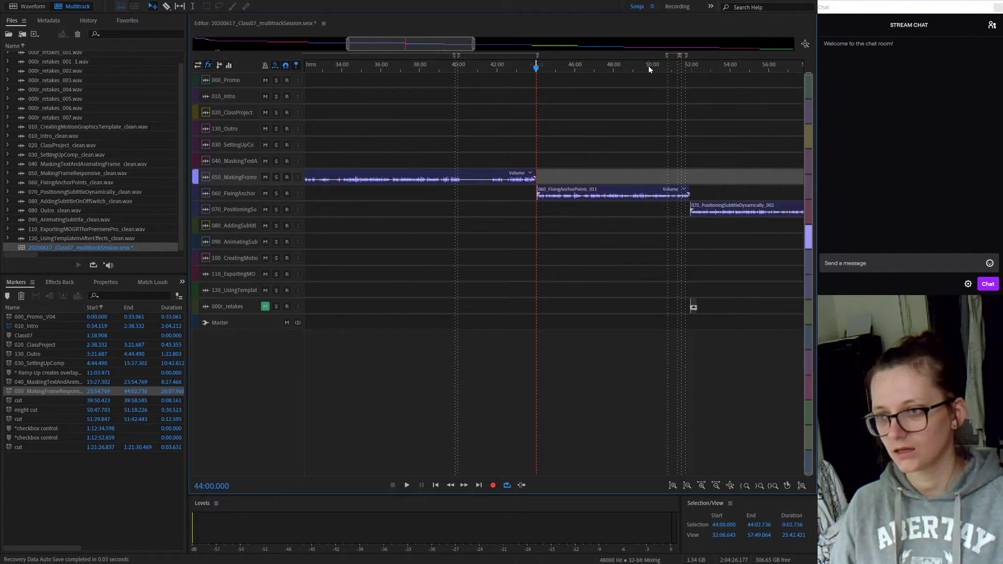
click(673, 67)
click(689, 67)
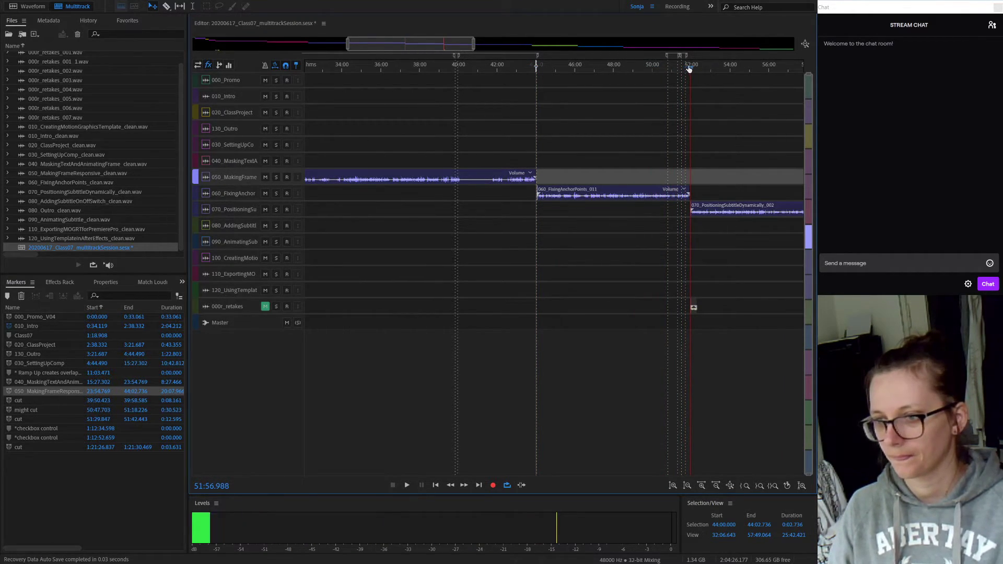
shift+click(686, 70)
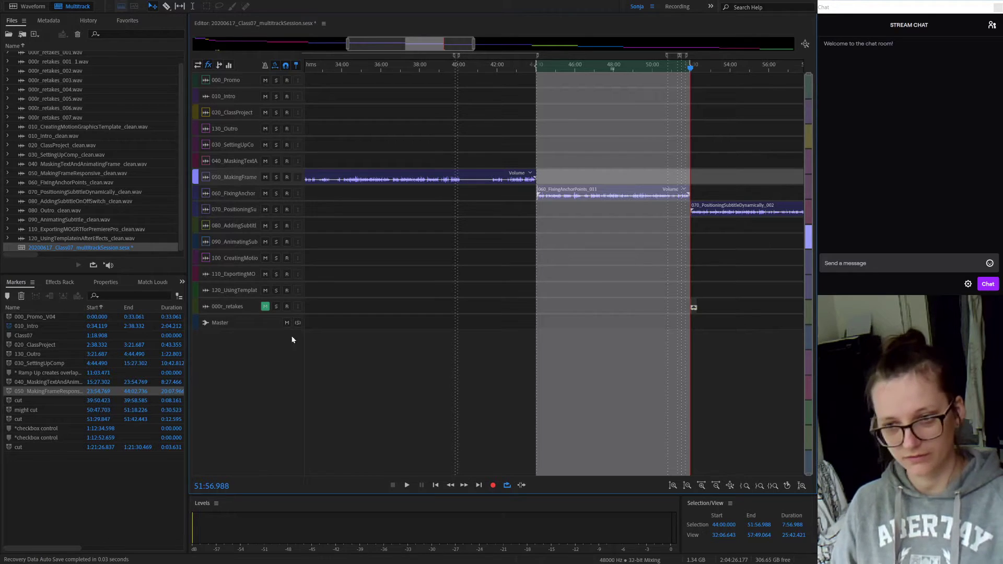
Step: Add a range marker over the selected time range, name it 060_FixingAnchorPoints after the matching track, and clear the time selection
key(m)
double_click(240, 194)
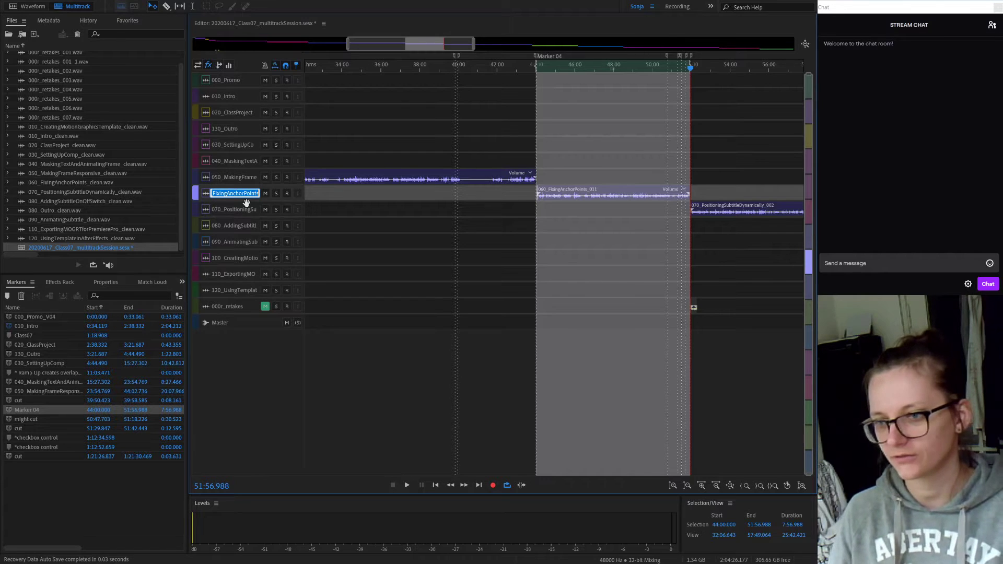
click(30, 416)
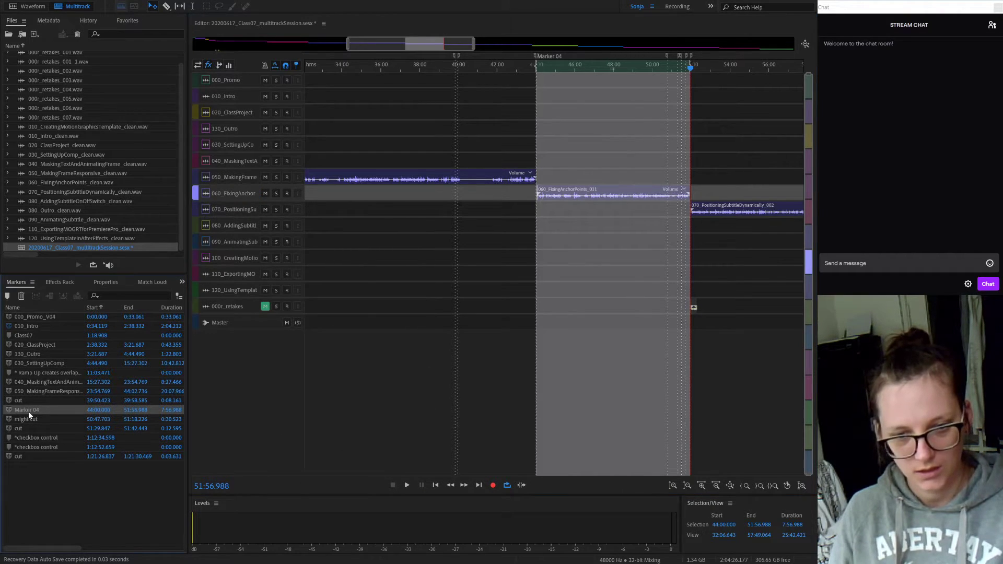
double_click(35, 410)
text(060_FixingAnchorPoints)
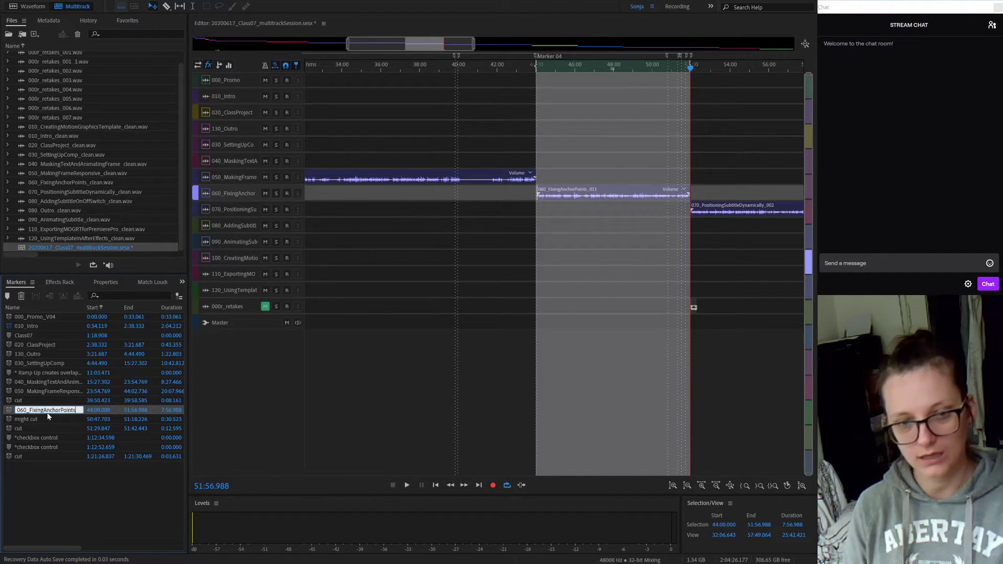
click(452, 402)
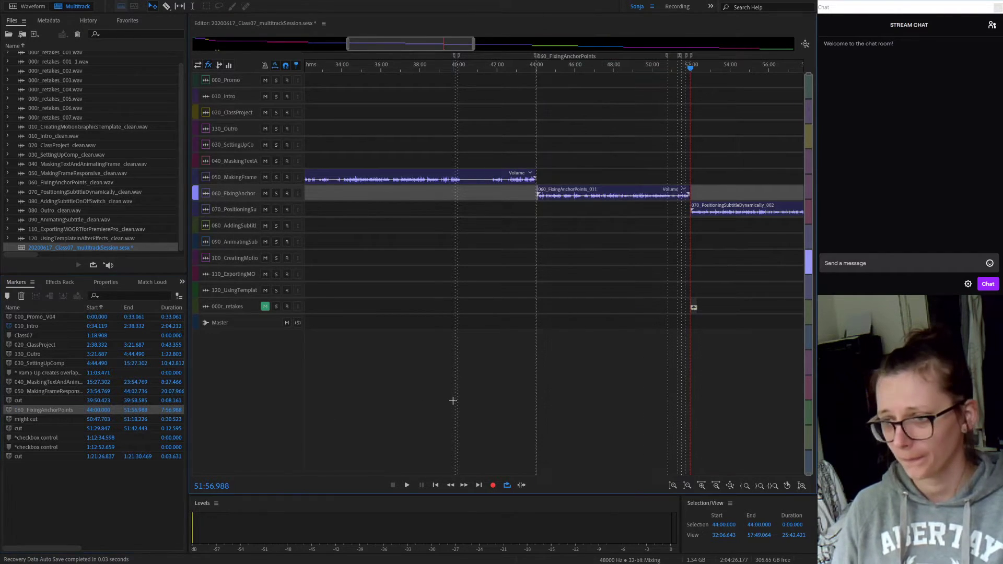
key(shift+End)
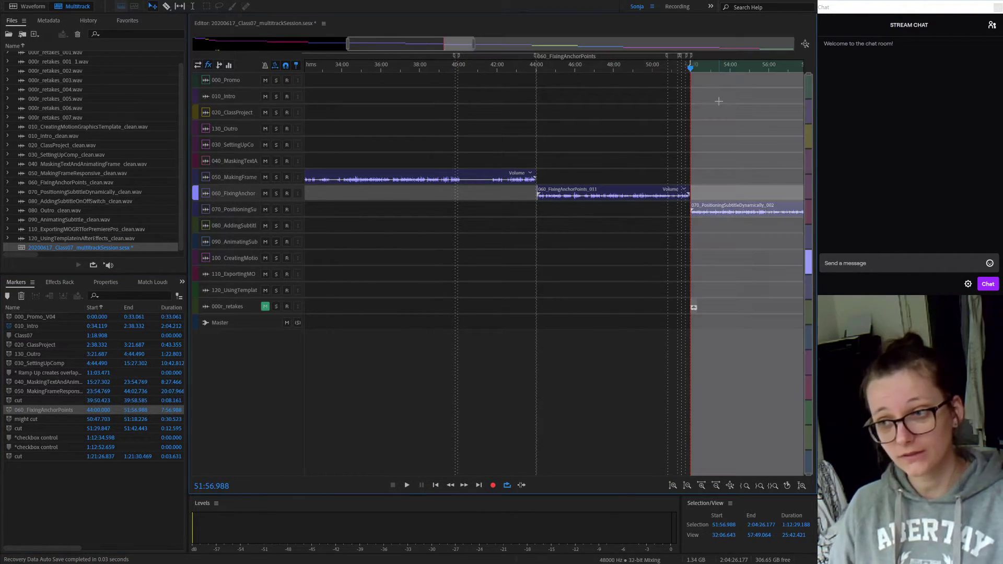
drag(705, 68, 550, 76)
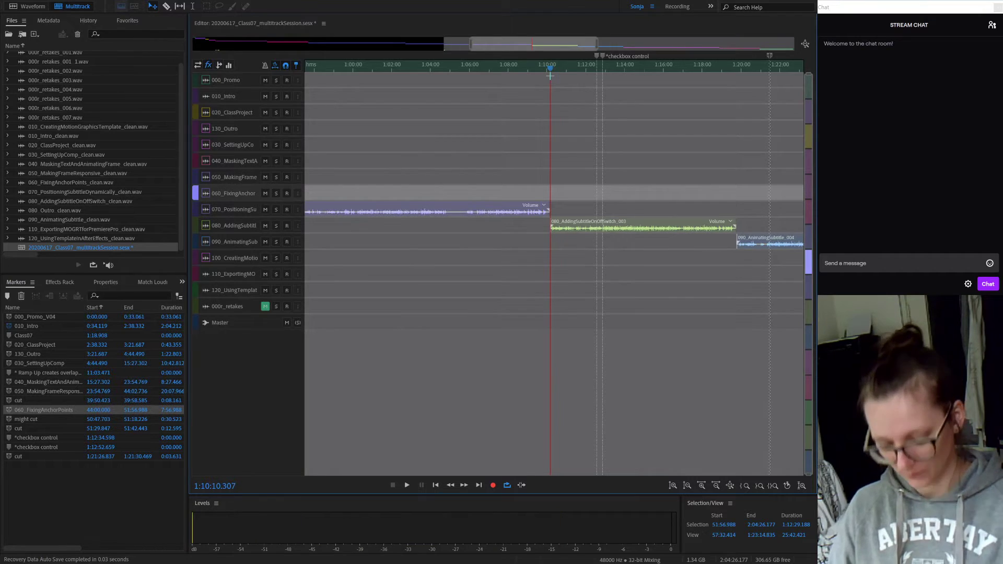
click(641, 349)
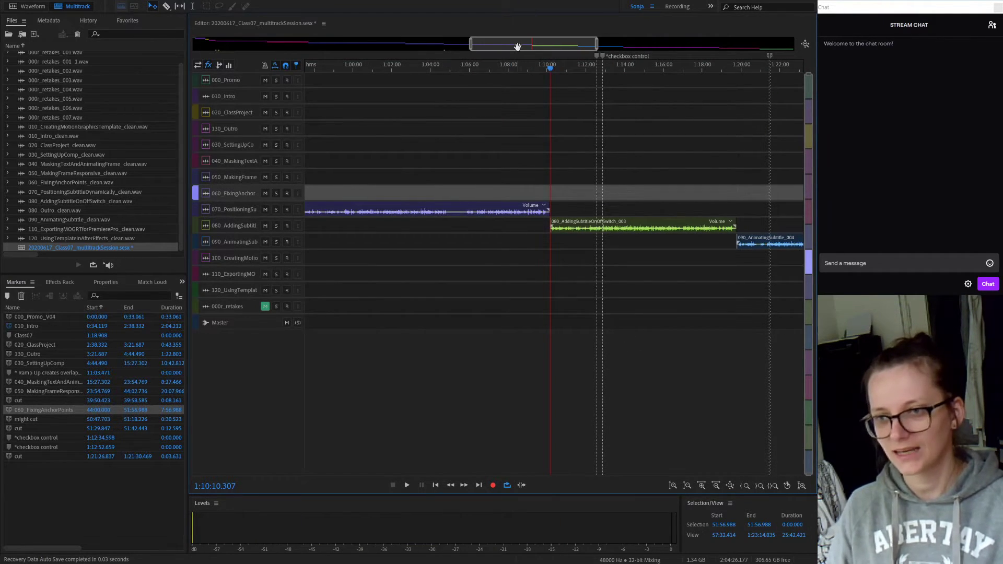
Step: Make the time selection run from 51:56.988 to 1:10:10.000, covering the 070_PositioningSubtitleDynamically clip
drag(520, 47, 472, 49)
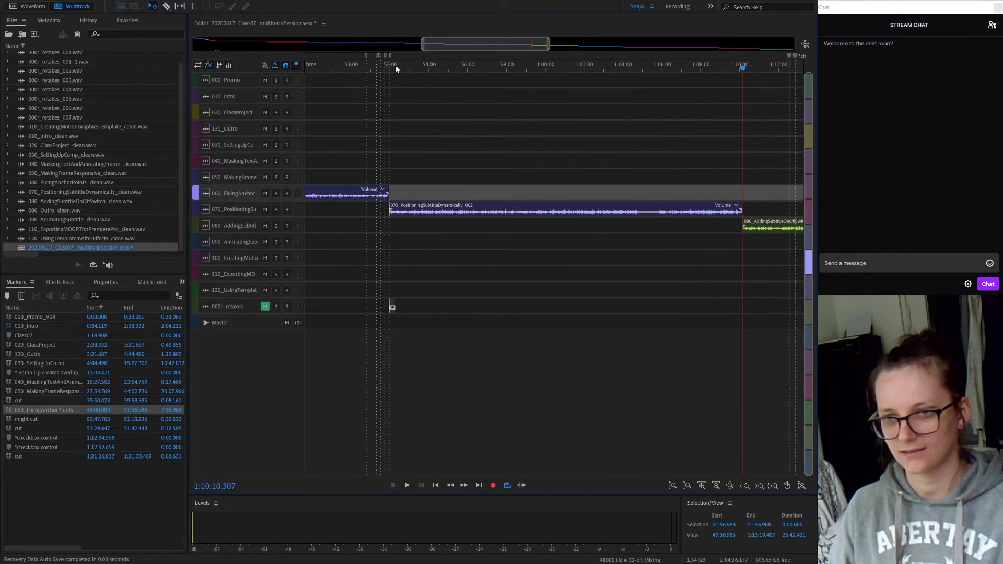
drag(396, 68, 389, 71)
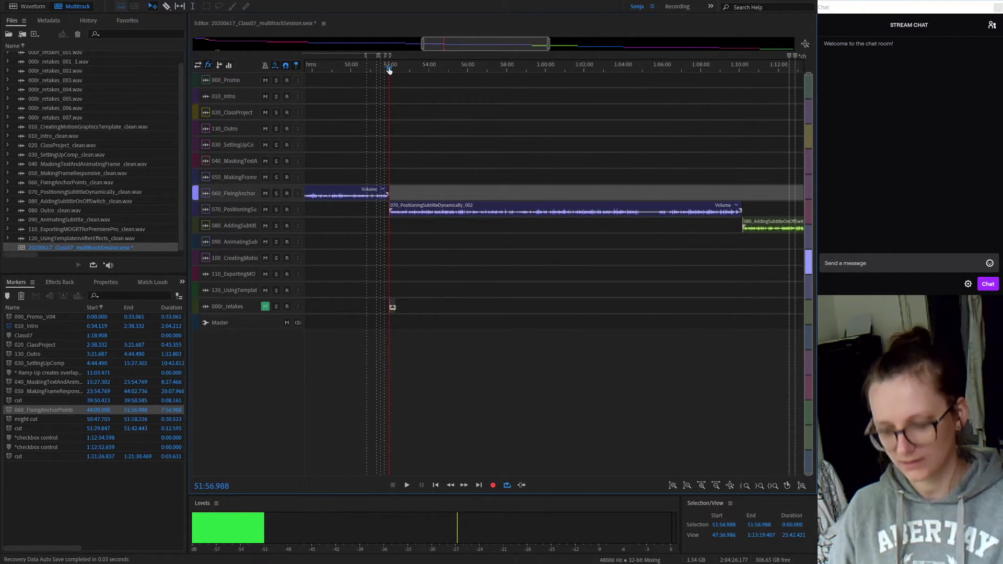
key(shift+End)
click(742, 68)
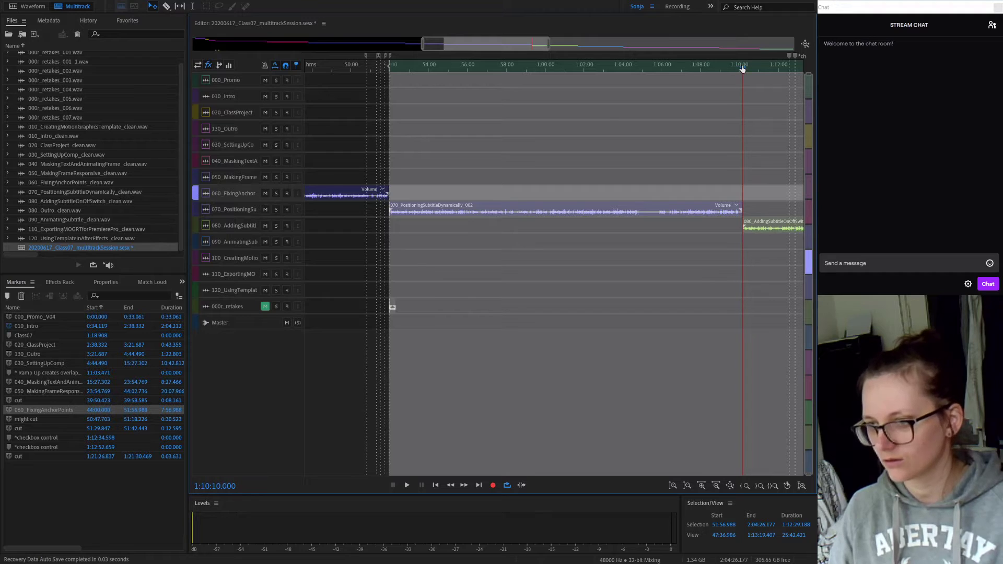
shift+click(743, 69)
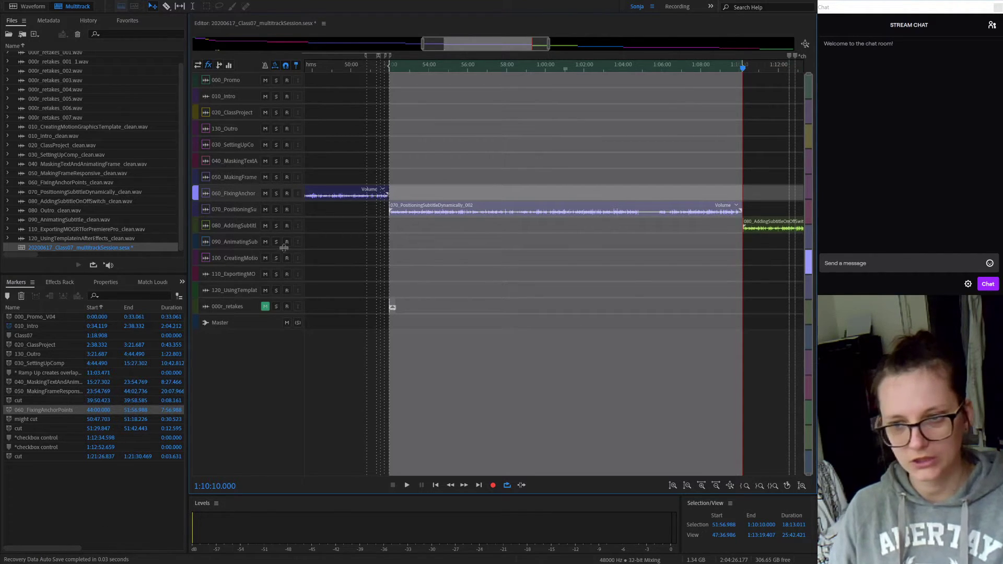
Step: Add a range marker over the selected time range and name it 070_PositioningSubtitleDynamically, copying the name from the matching track
click(231, 211)
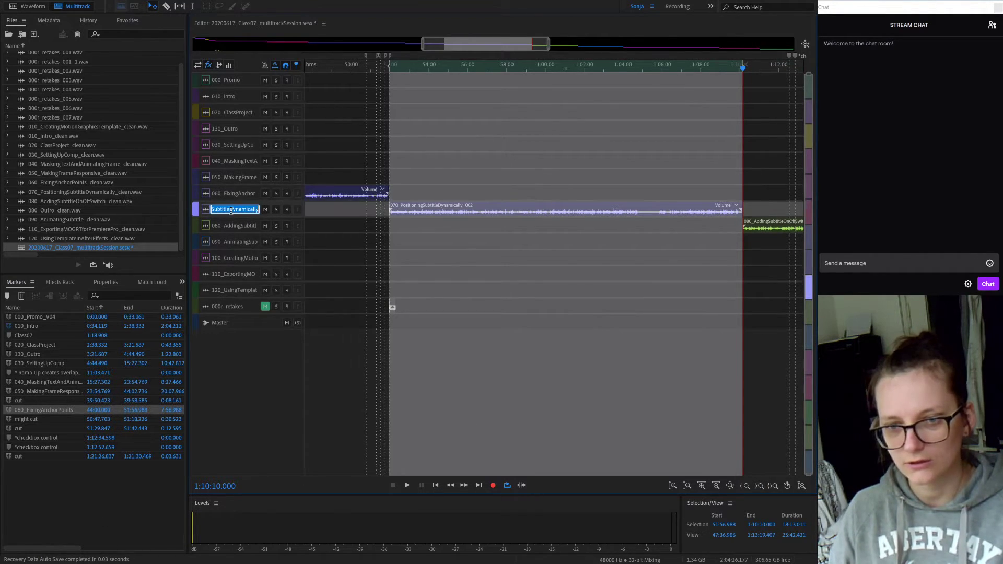
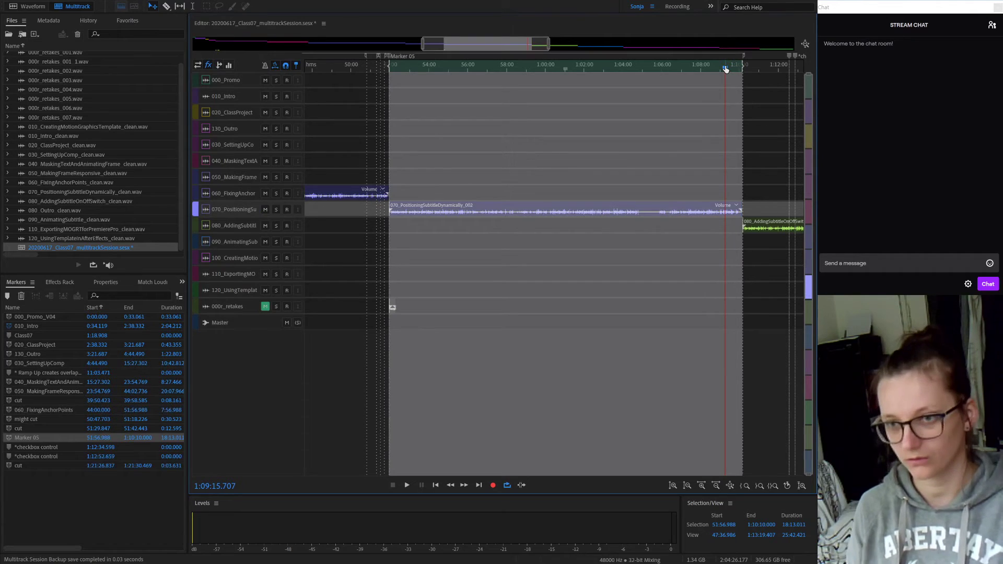
click(230, 209)
key(ctrl+c)
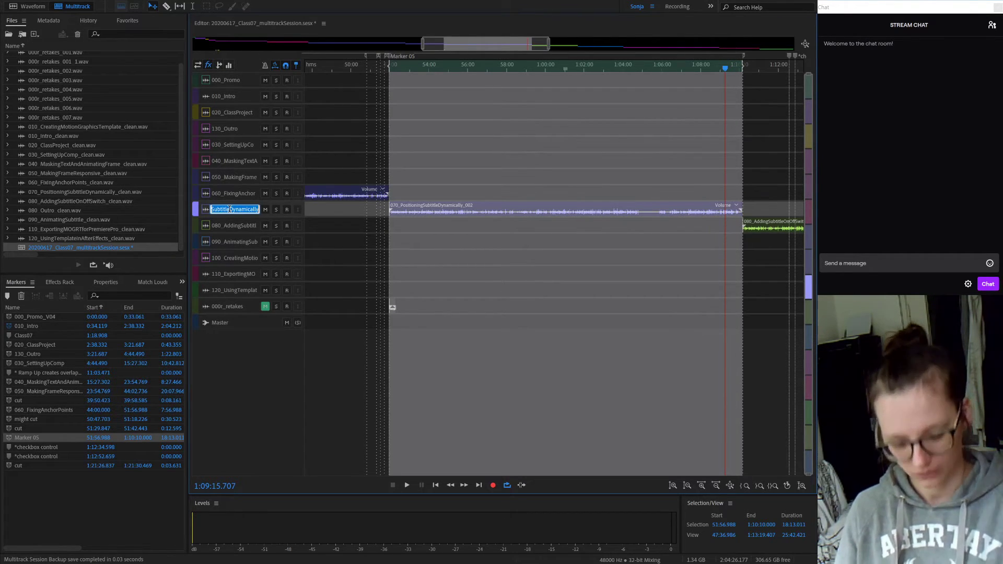
click(35, 437)
click(30, 438)
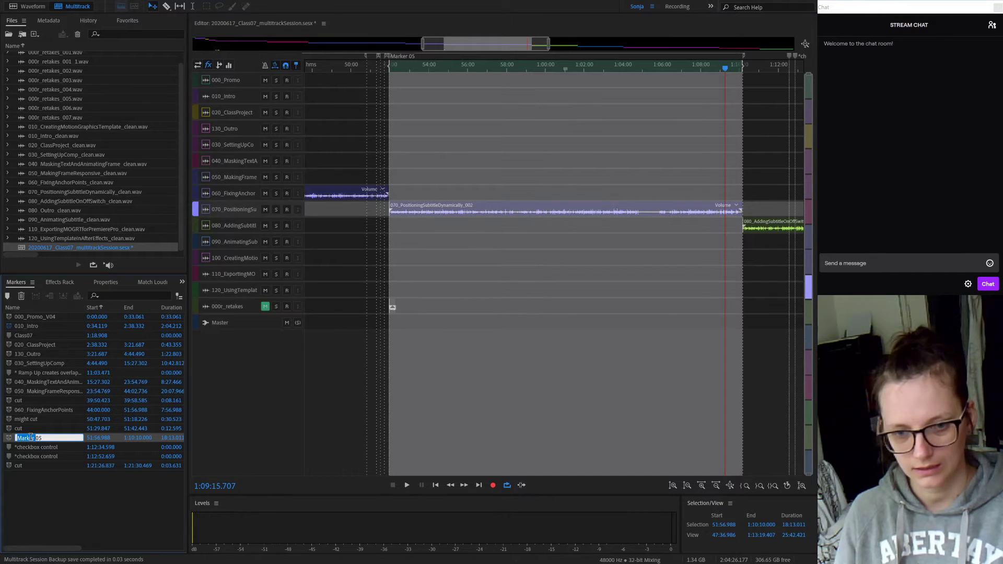
key(ctrl+v)
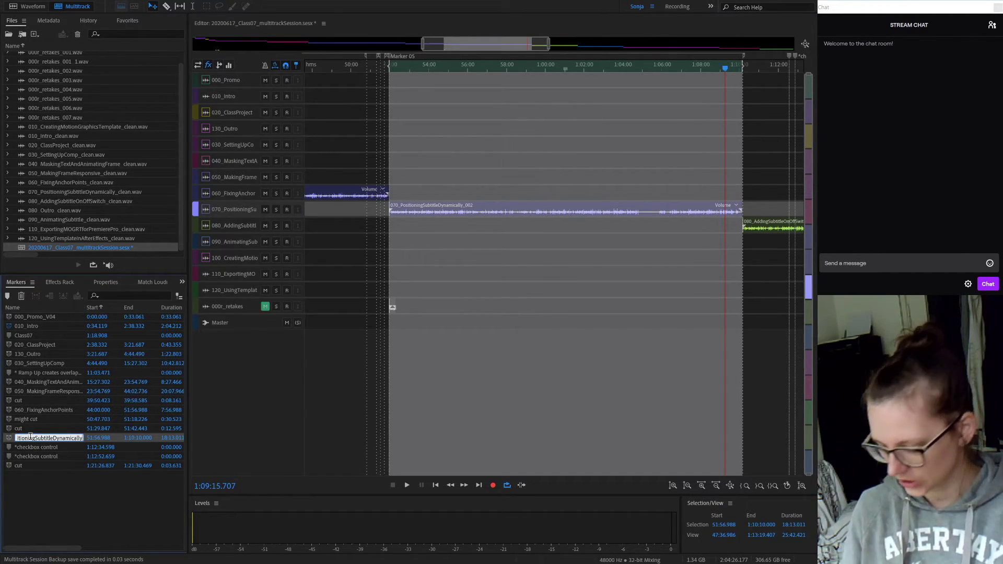
key(Return)
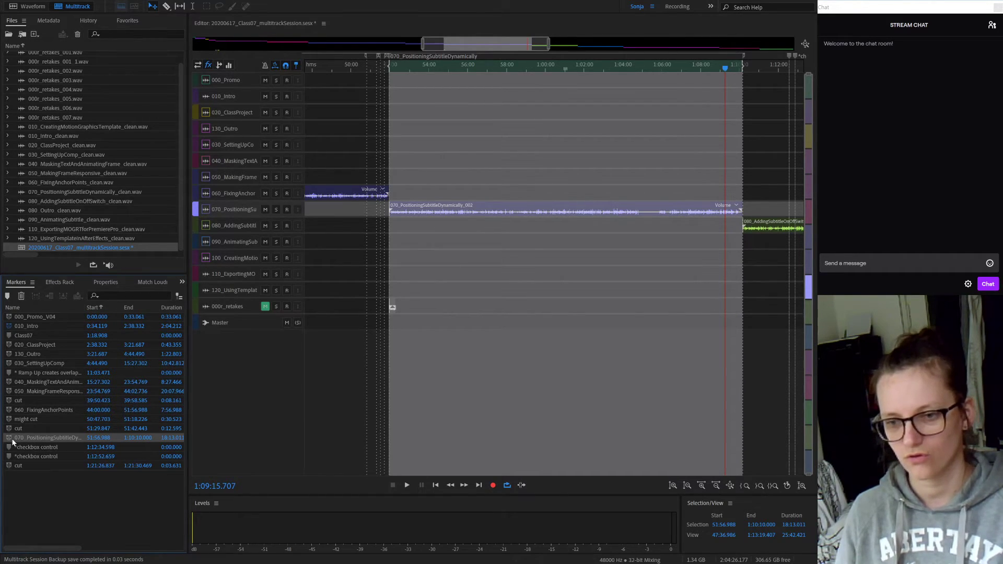
click(505, 393)
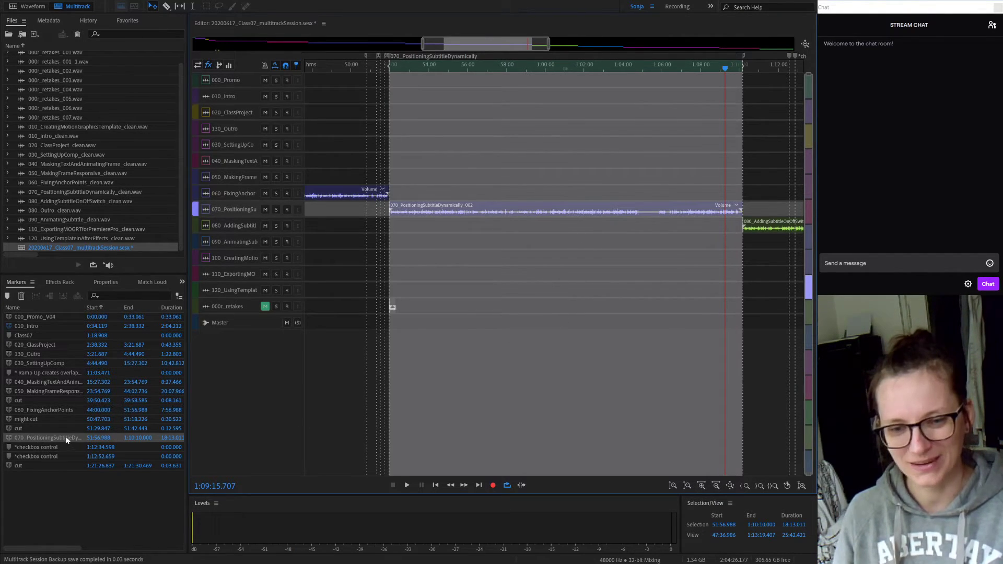
click(618, 312)
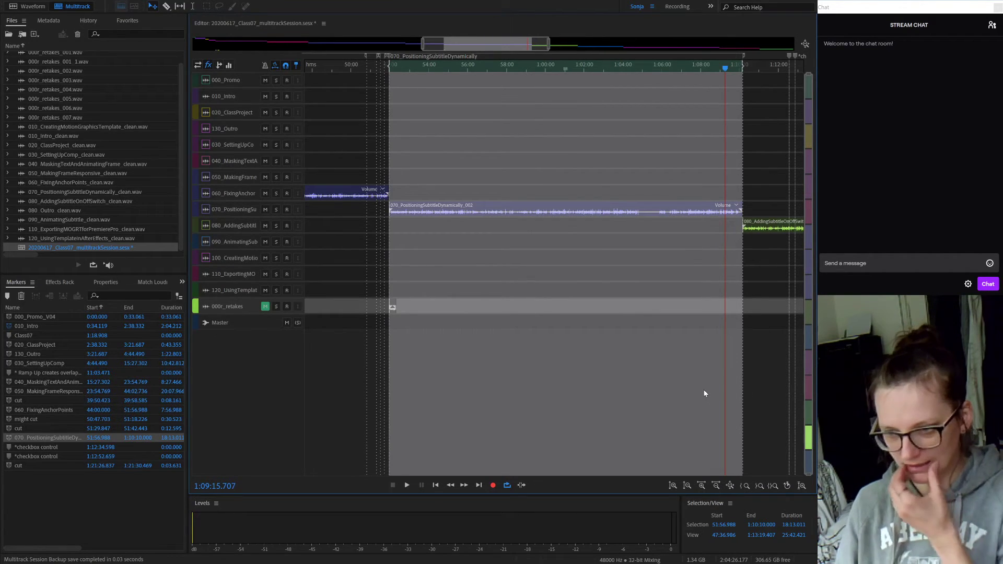
click(395, 329)
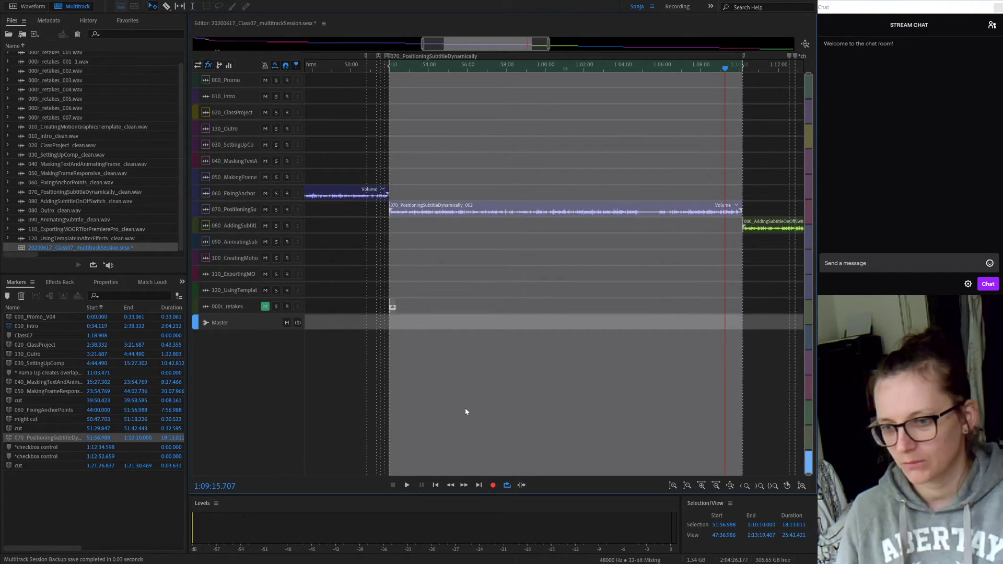
click(566, 410)
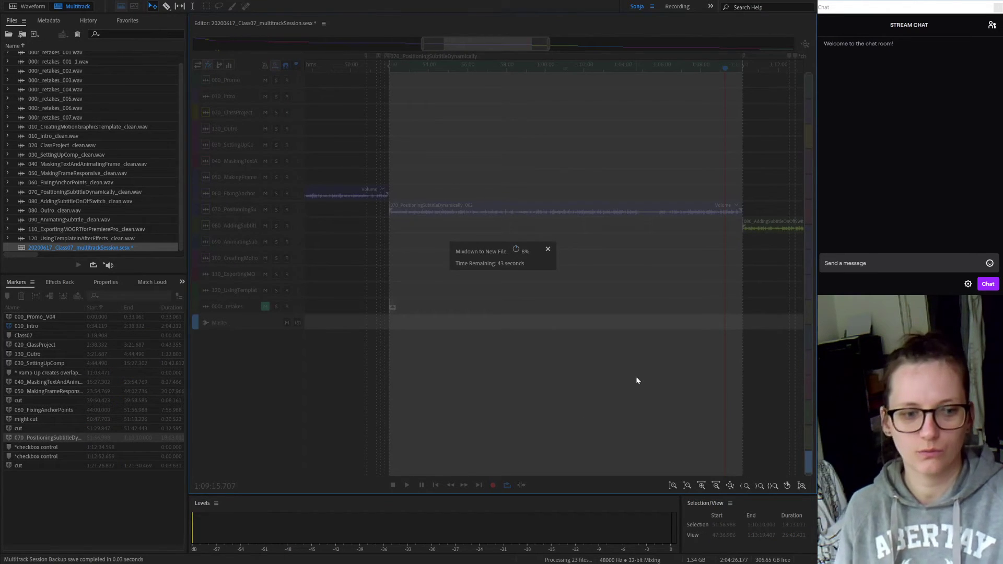
click(548, 251)
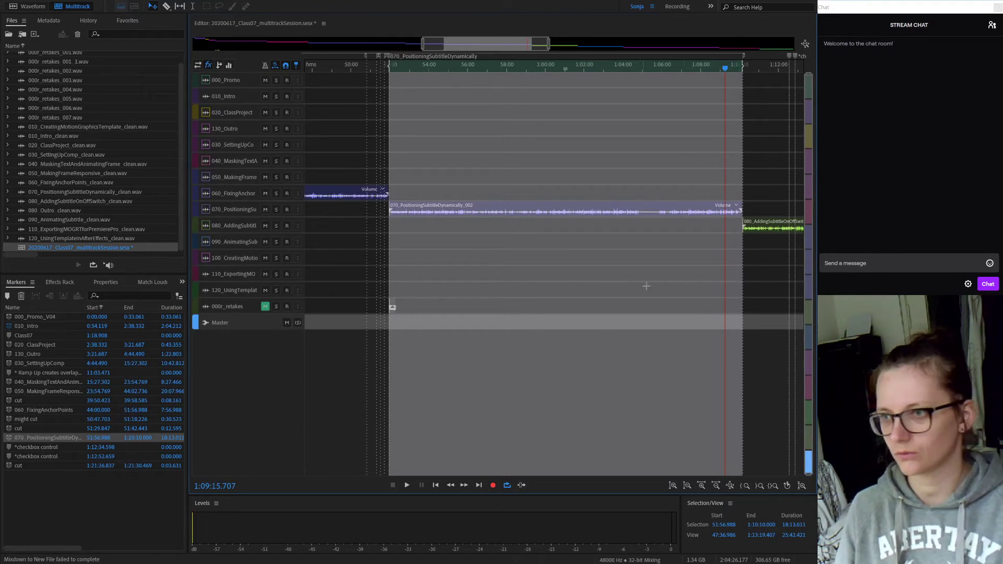
Step: Make the time selection run from 1:10:10.000 to 1:19:46.795, covering the 080_AddingSubtitleOnOffSwitch clip
click(742, 67)
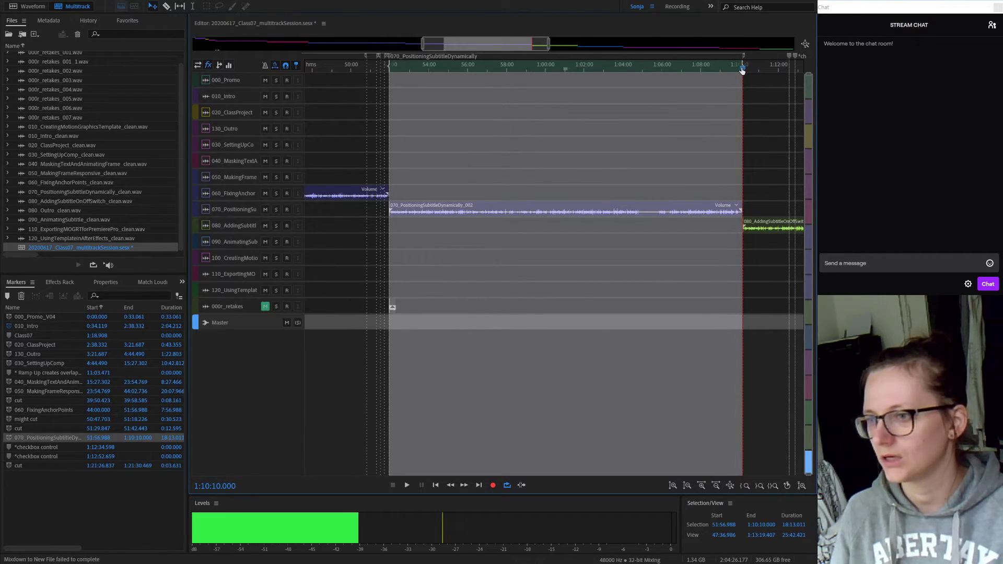
click(769, 390)
key(shift+End)
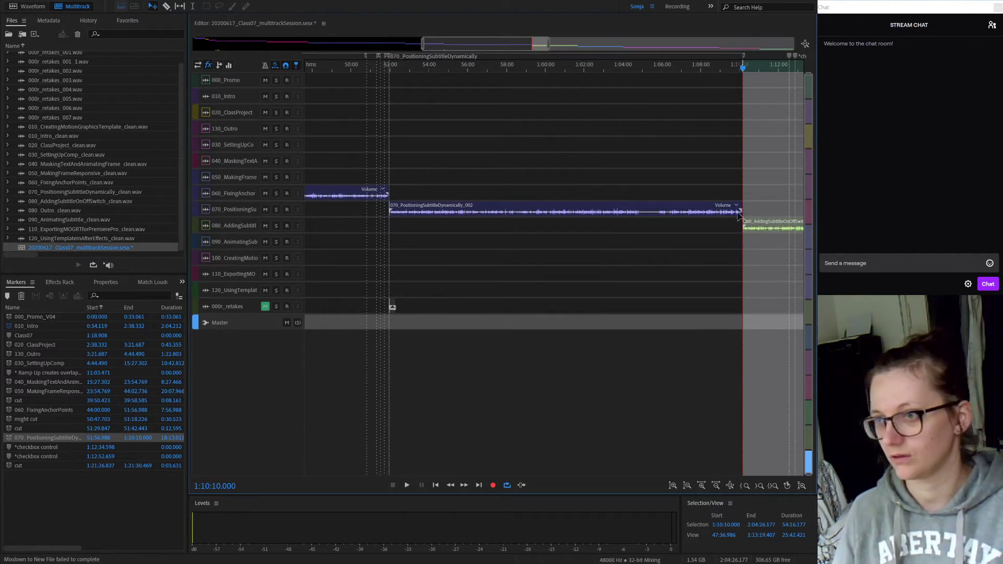
drag(547, 45, 629, 44)
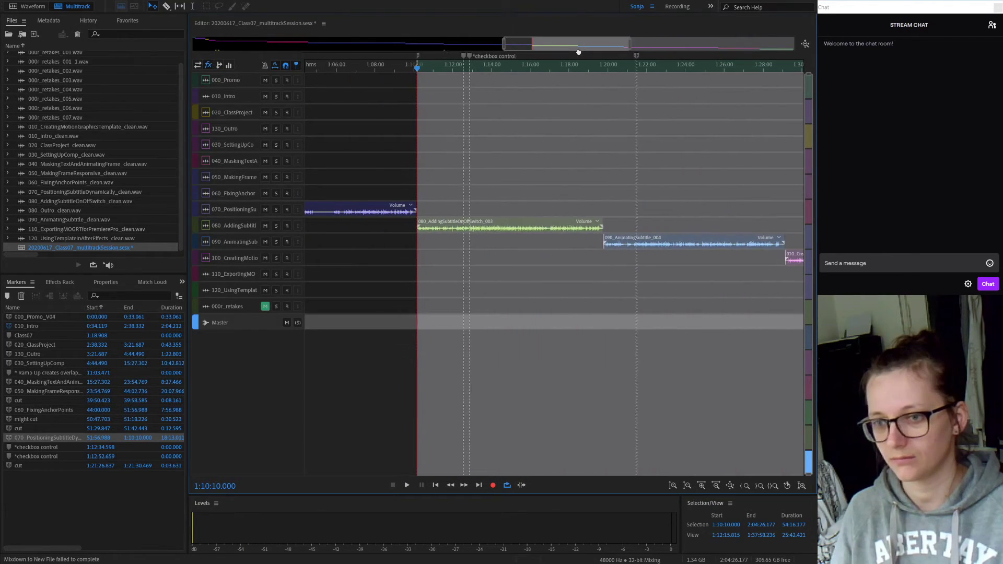
click(603, 67)
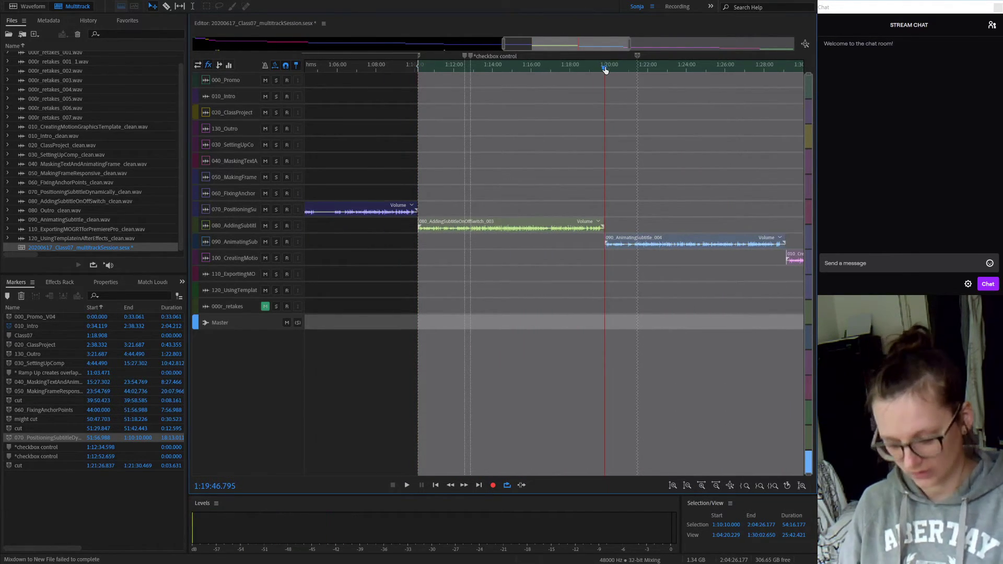
shift+click(605, 69)
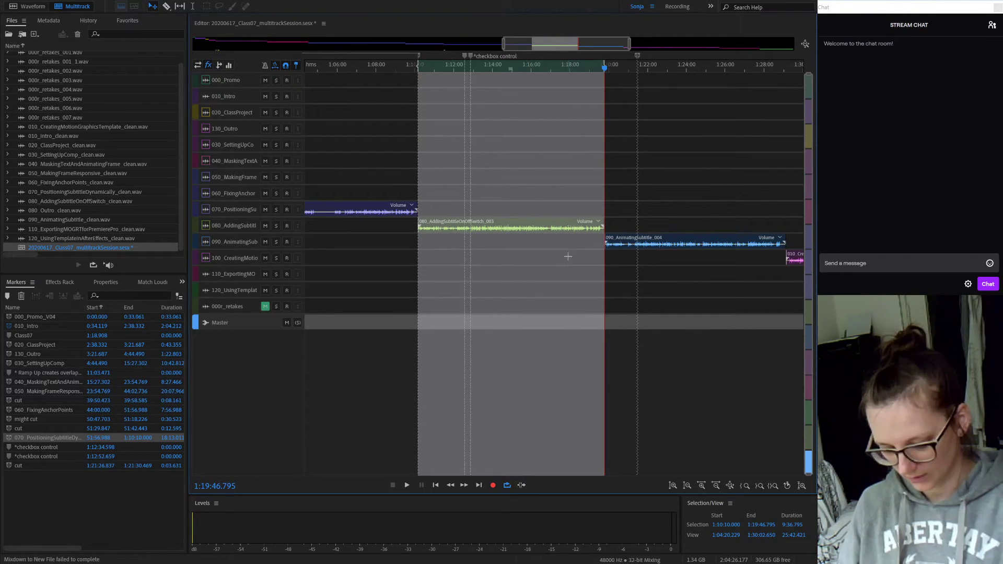
Step: Add a range marker over the selected time range and name it 080_AddingSubtitleOnOffSwitch after the matching track
key(m)
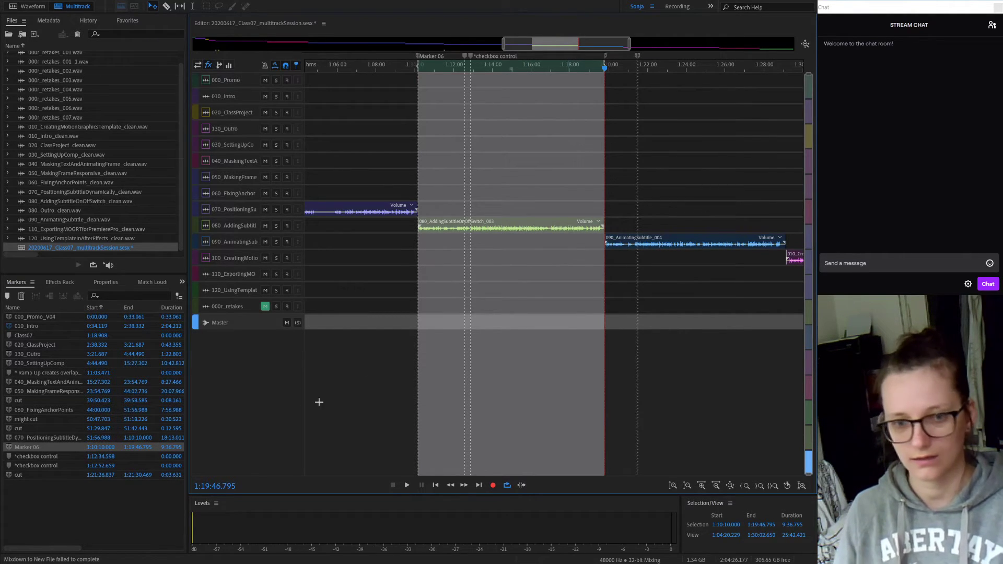
double_click(220, 227)
key(ctrl+c)
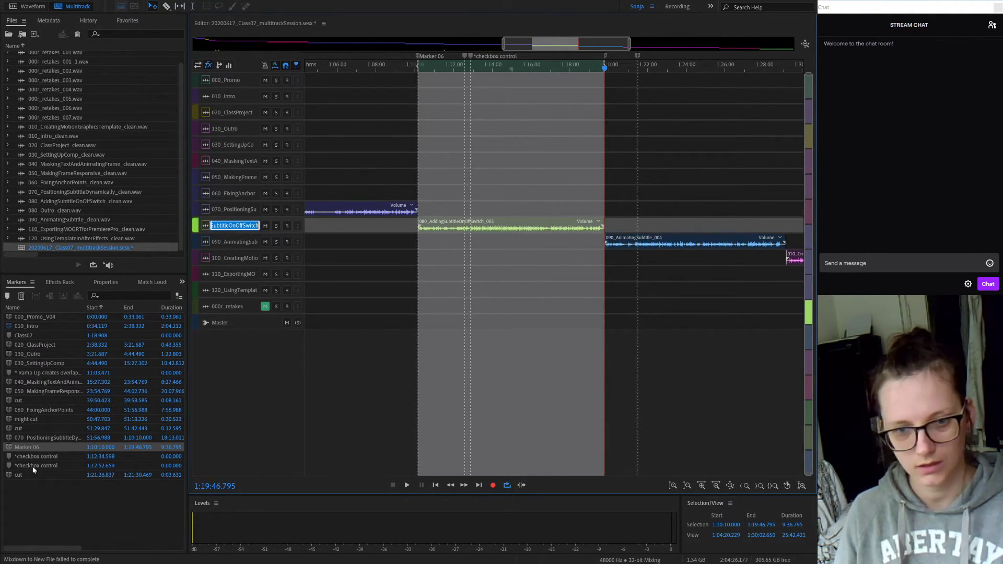
double_click(27, 447)
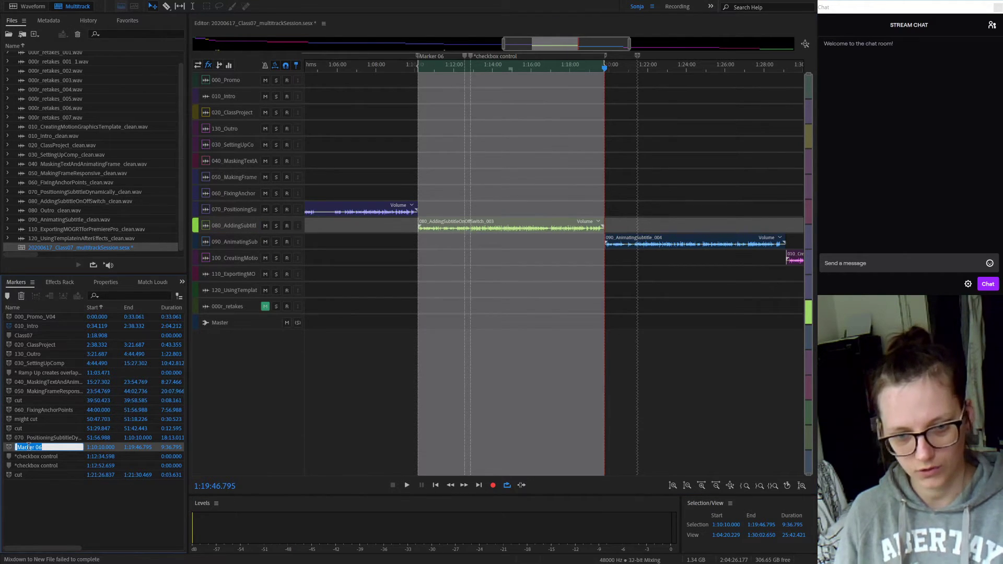
key(ctrl+v)
key(Return)
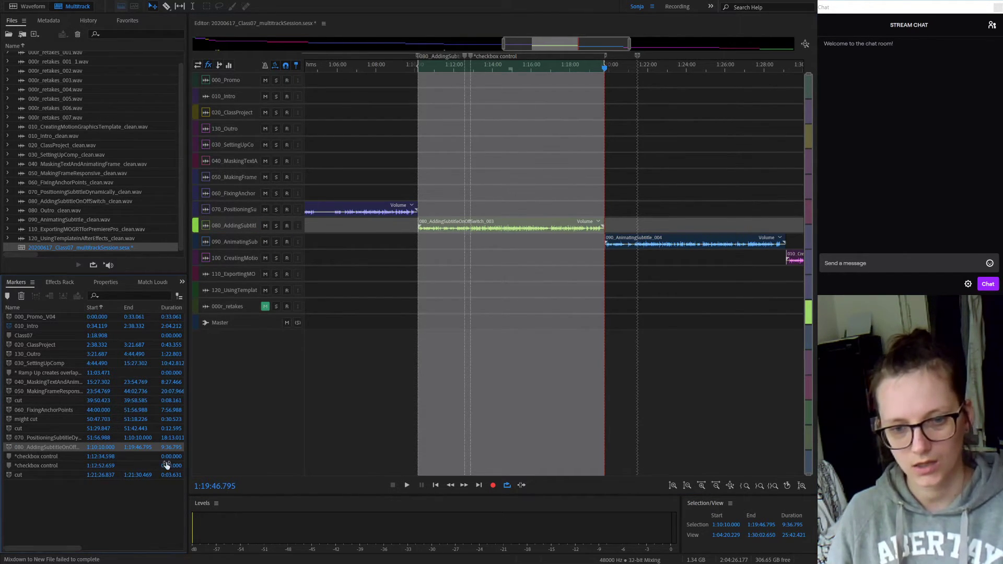
Step: Make the time selection run from 1:19:46.795 to 1:29:09.045, covering the 090_AnimatingSubtitle clip
click(605, 71)
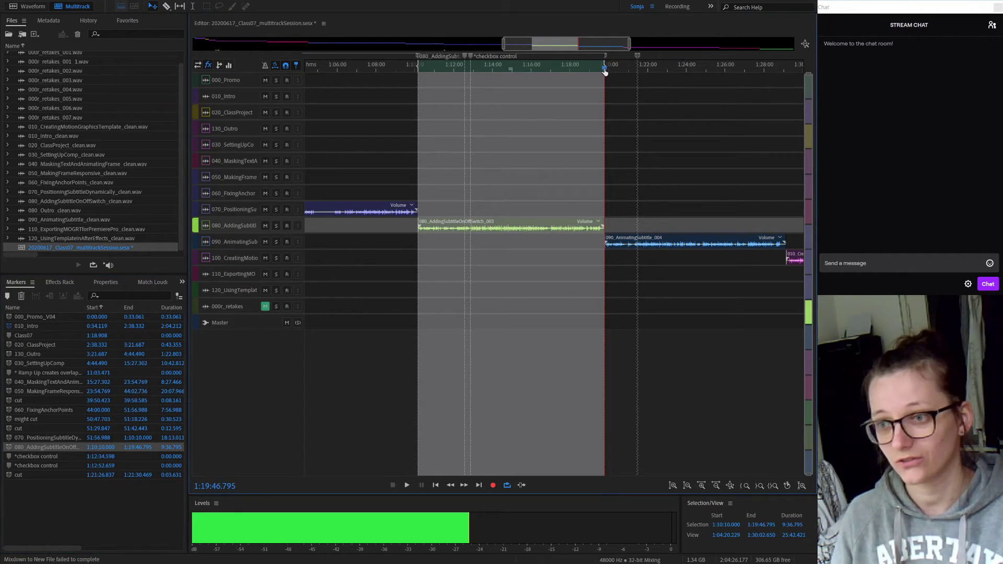
click(605, 71)
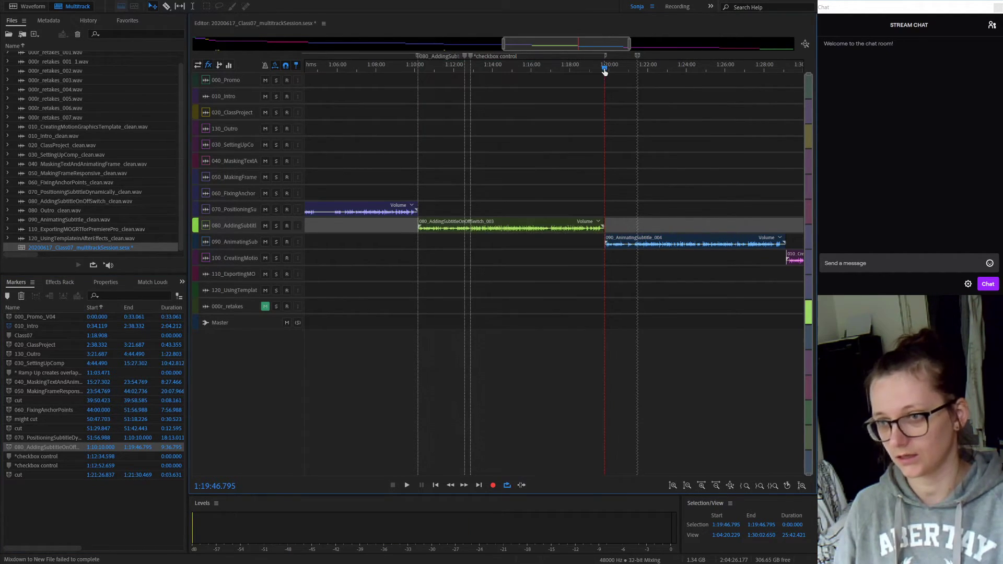
click(780, 67)
click(785, 67)
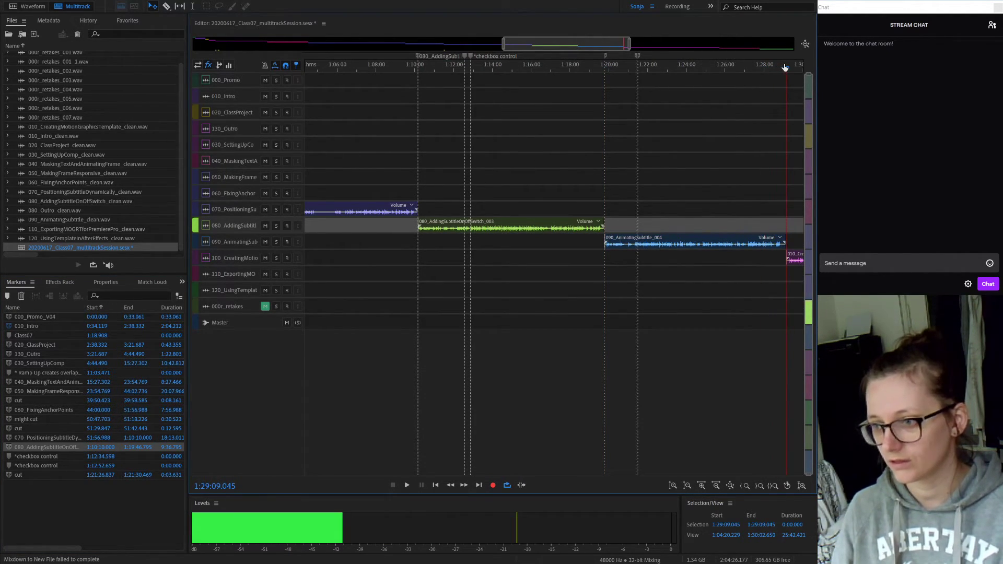
key(m)
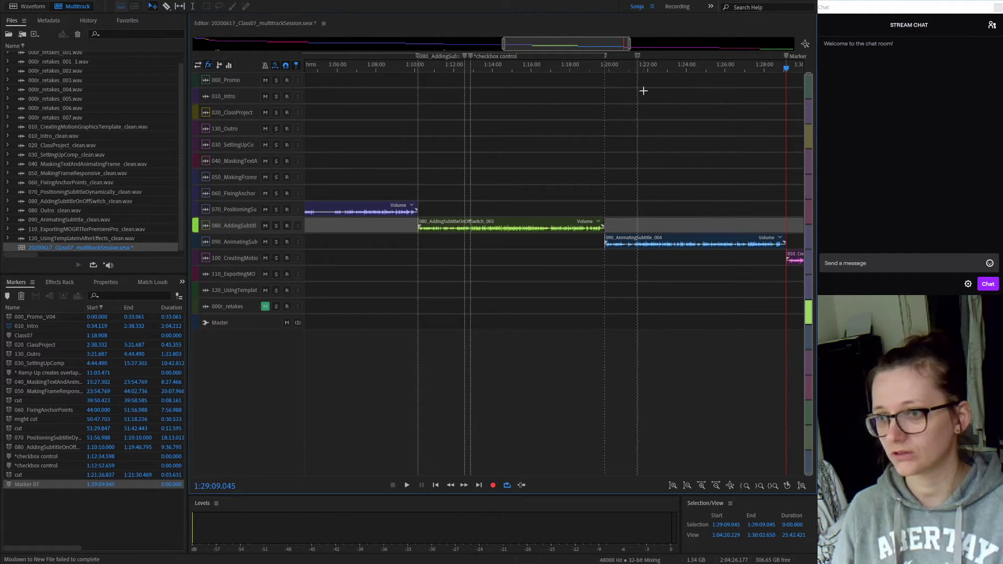
key(ctrl+z)
key(shift+Home)
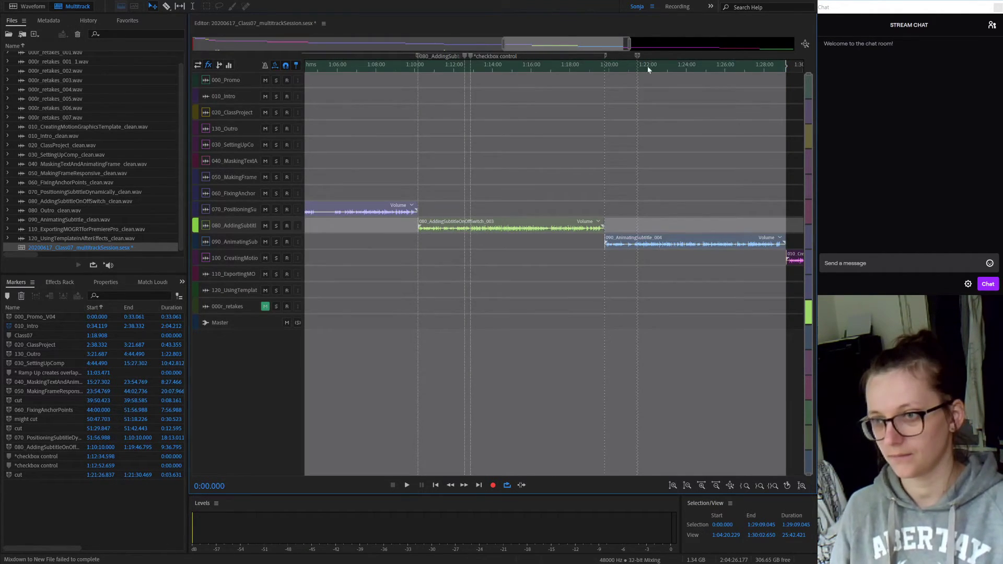
click(604, 69)
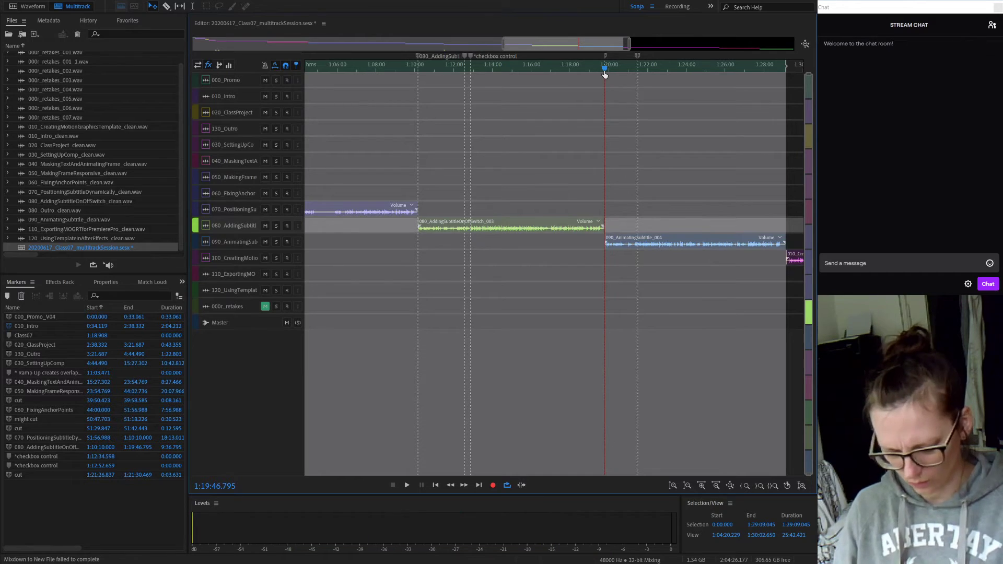
key(shift+End)
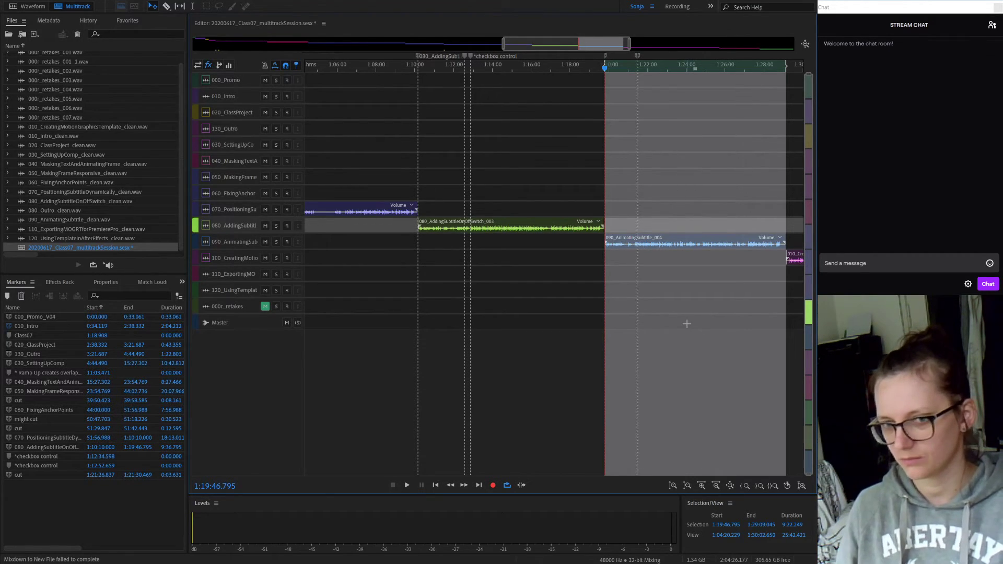
Step: Expand the 090_AnimatingSubtitle track to examine its effects, display the Effects Rack, and shrink the track back
drag(229, 250, 226, 354)
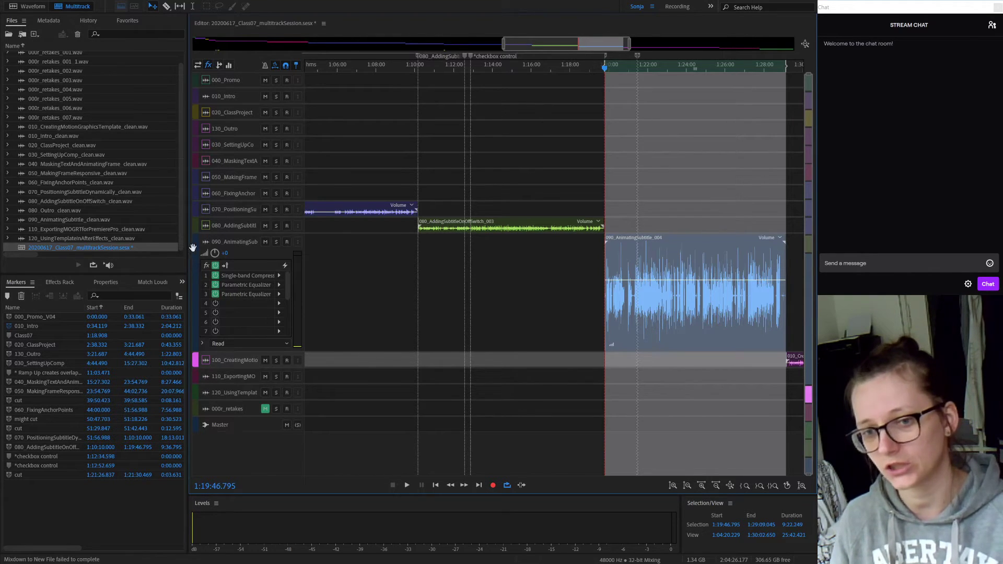
click(59, 282)
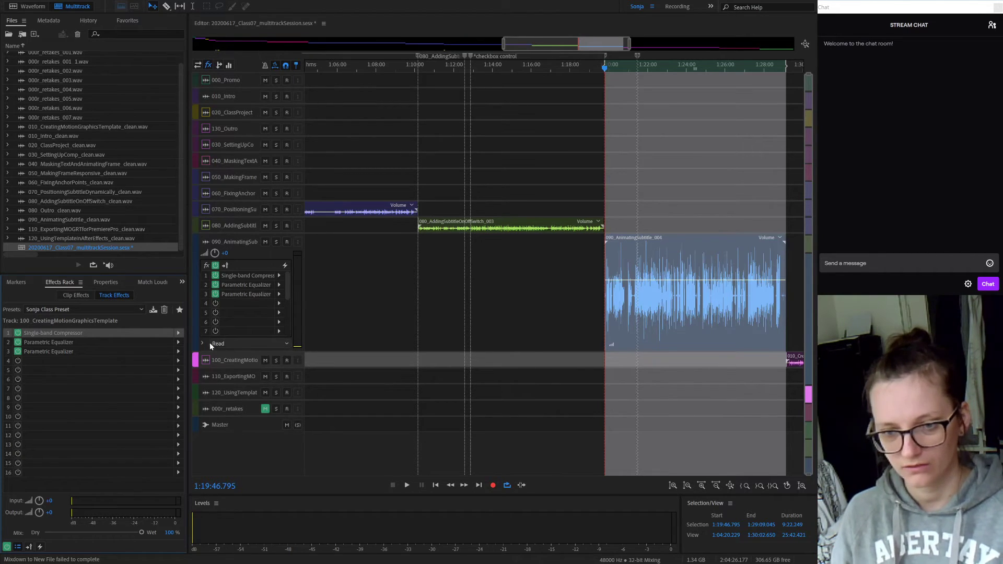
drag(218, 350, 227, 247)
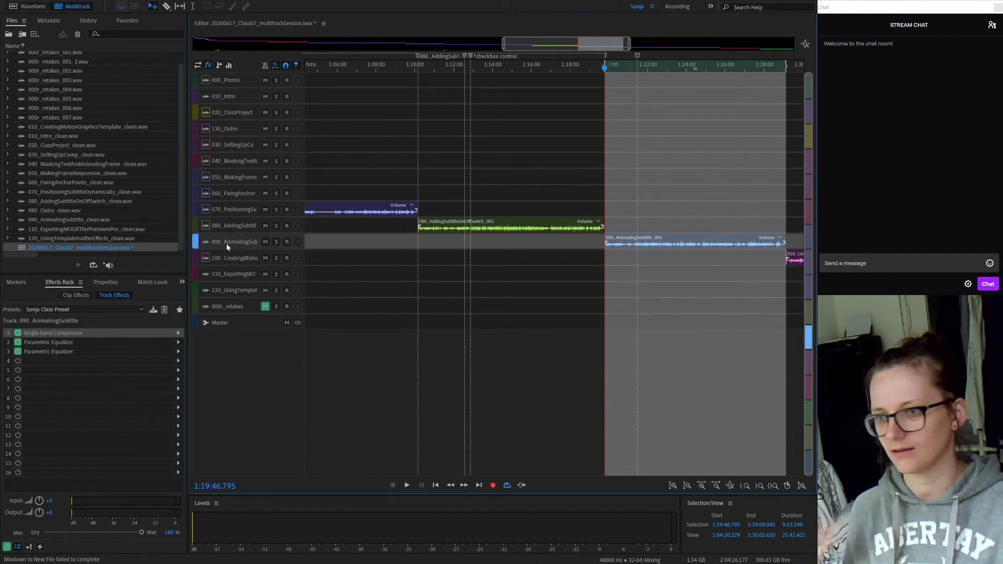
Step: Add a range marker over the selected time range and name it 090_AnimatingSubtitle after the matching track
click(723, 63)
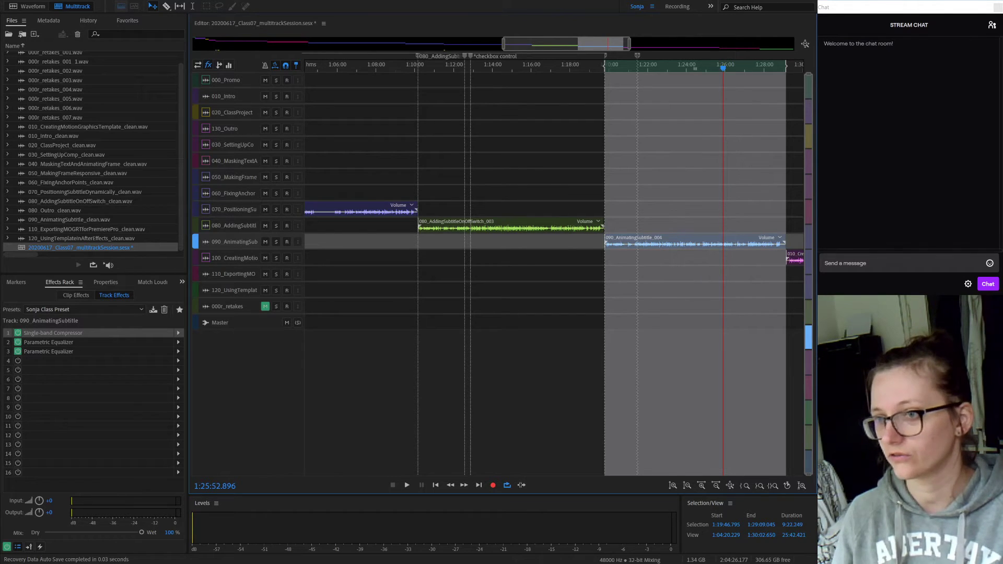
key(m)
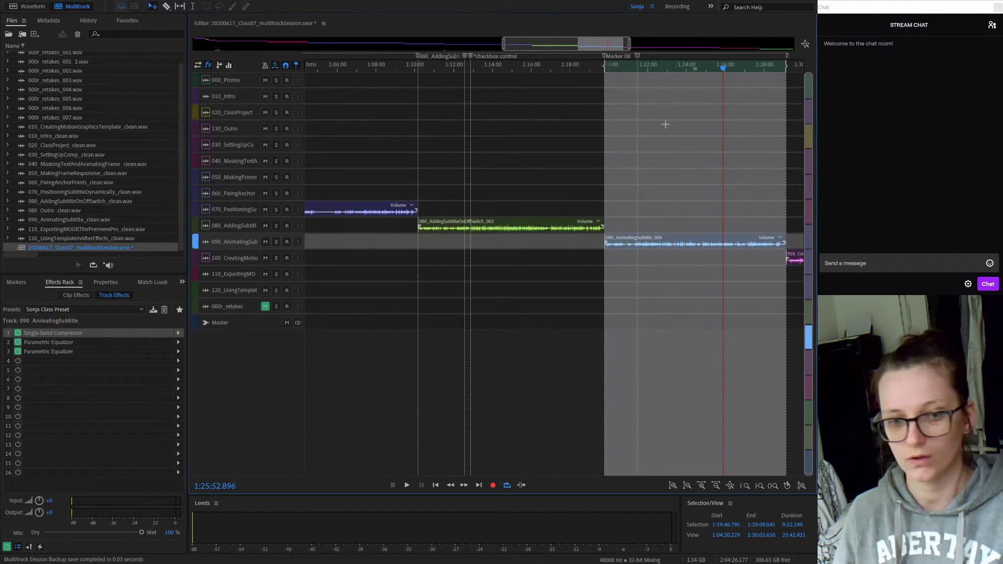
click(226, 243)
key(ctrl+c)
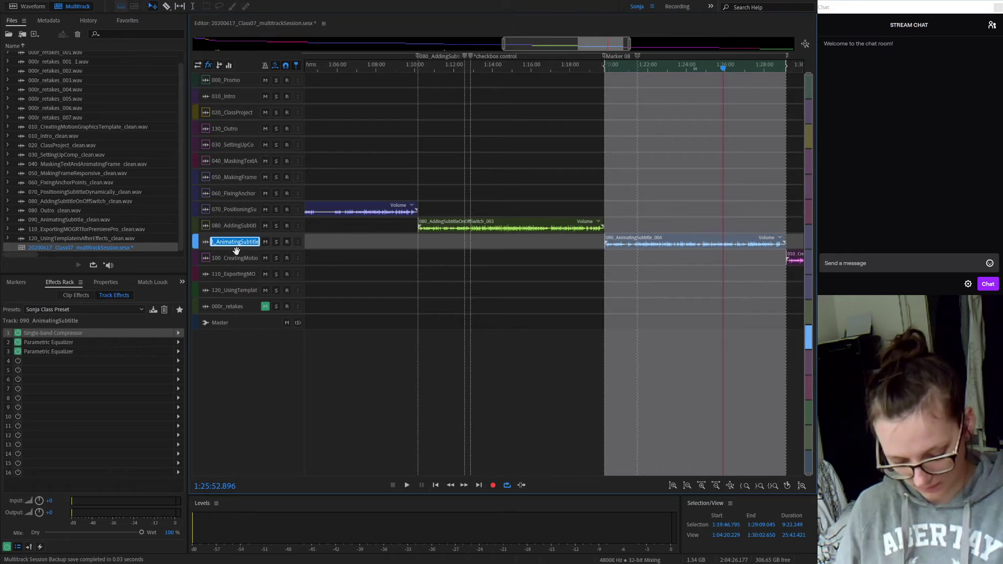
click(16, 283)
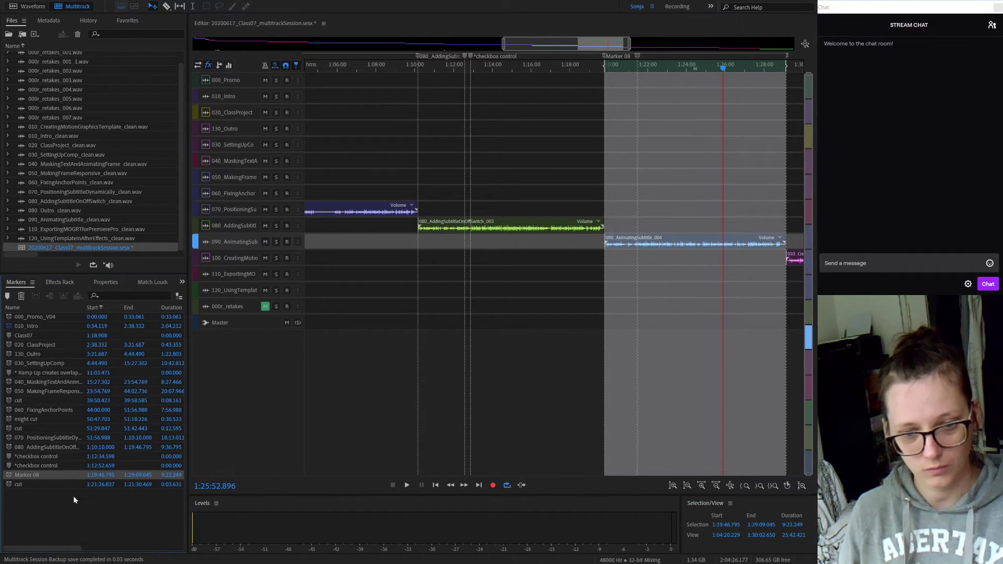
click(34, 476)
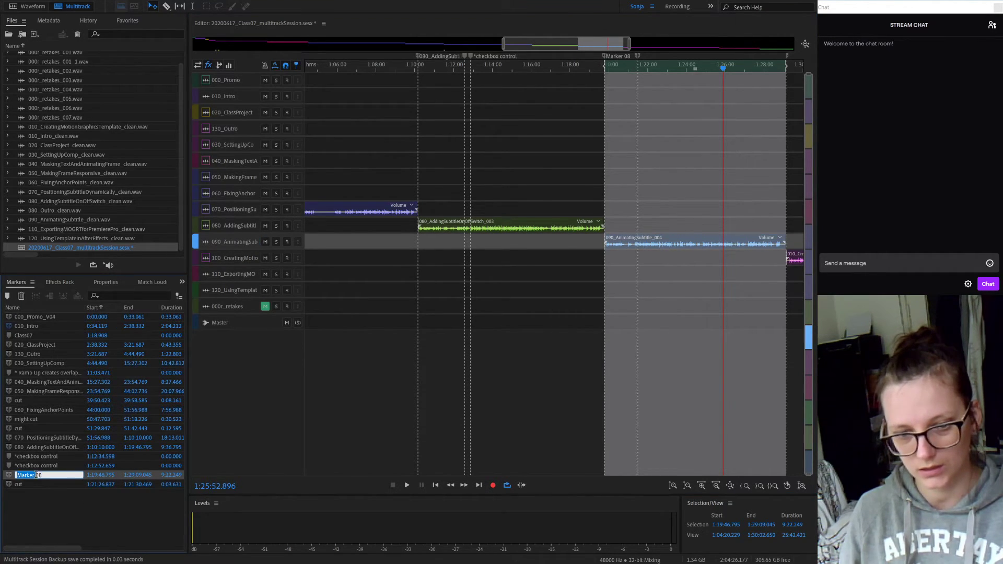
key(ctrl+v)
key(Return)
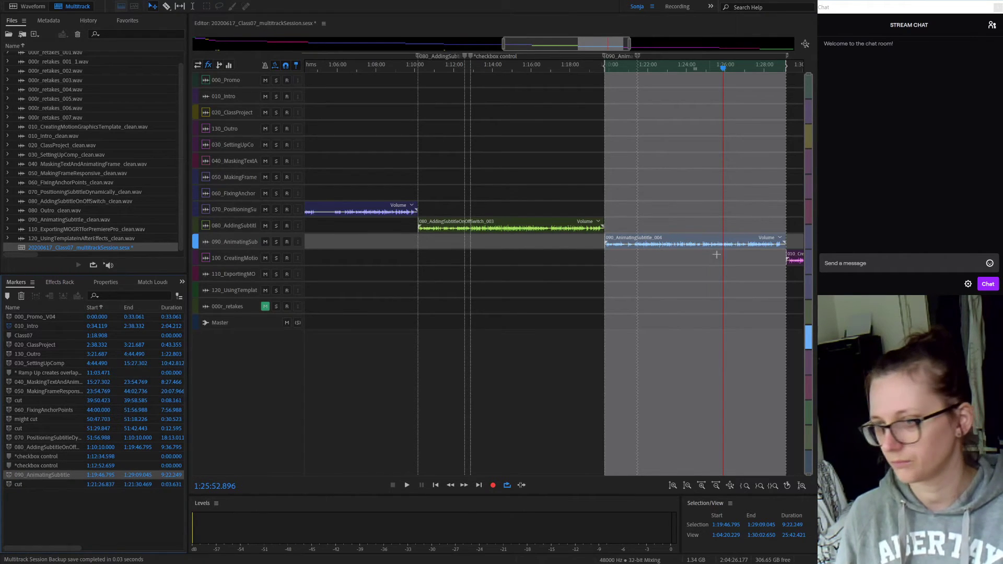
Step: Make the time selection run from 1:29:09.045 to 1:49:02.060, covering the clip on the 100_CreatingMotionGraphicsTemplate track
drag(549, 43, 635, 44)
click(452, 72)
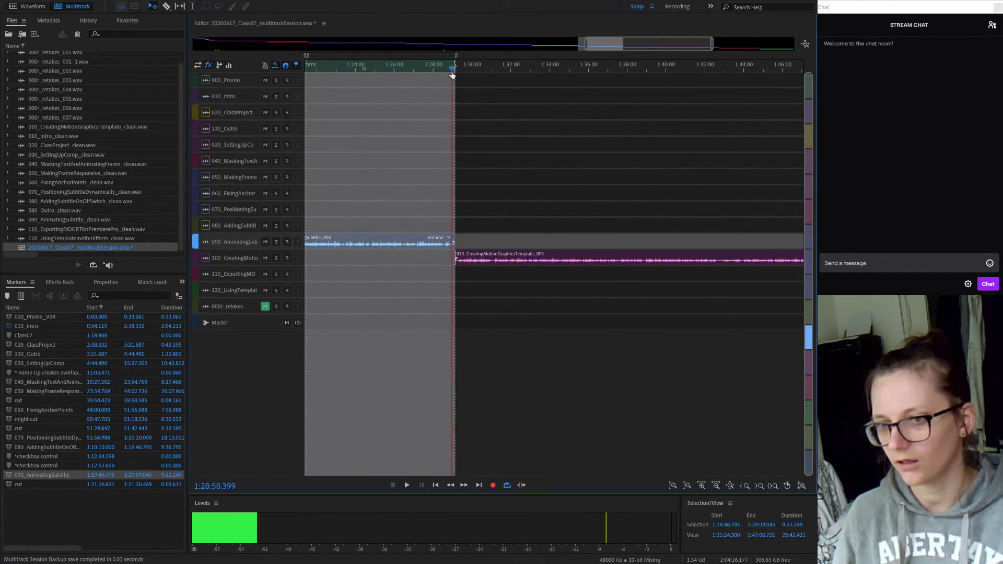
click(457, 68)
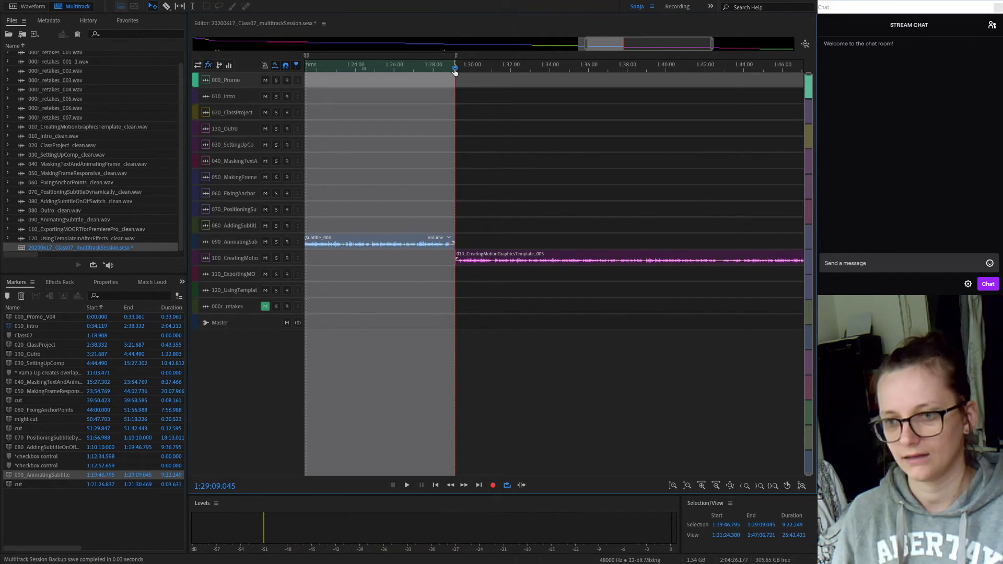
click(543, 372)
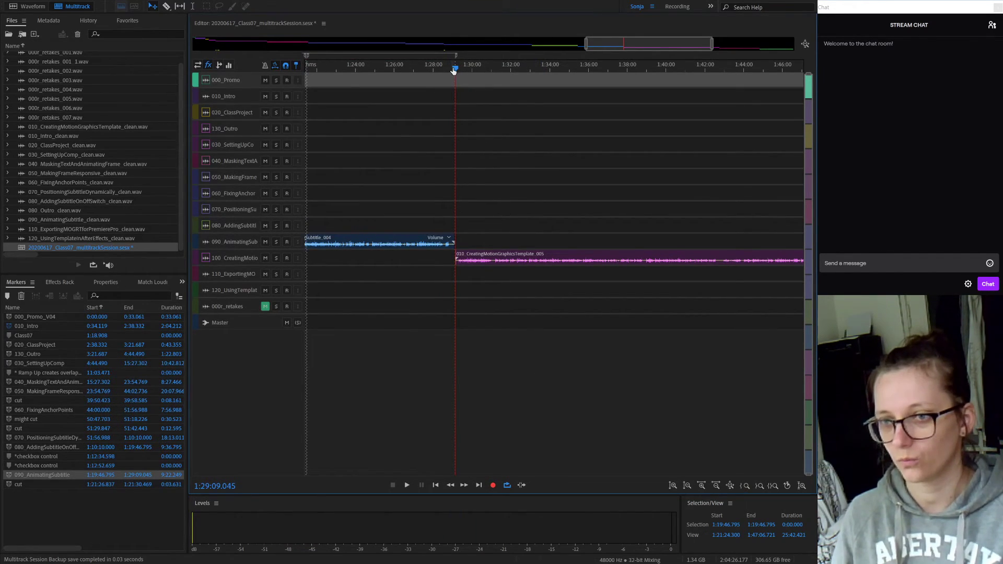
key(shift+End)
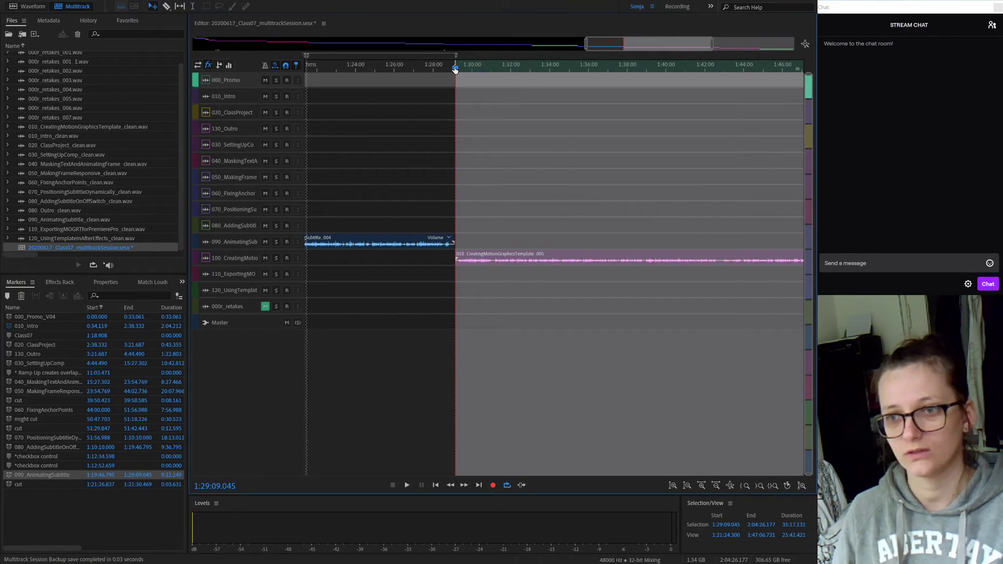
drag(455, 68, 763, 68)
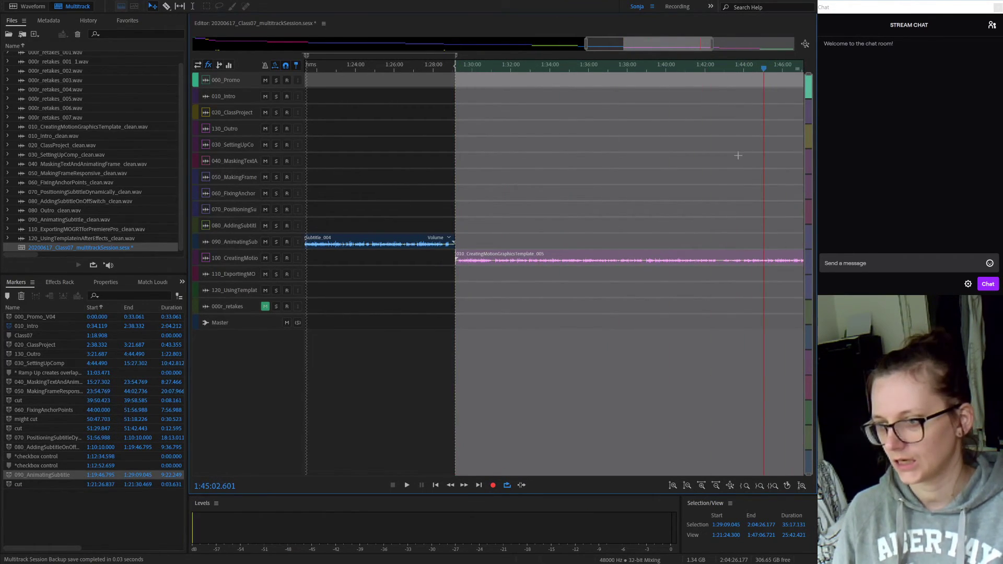
drag(667, 51, 707, 70)
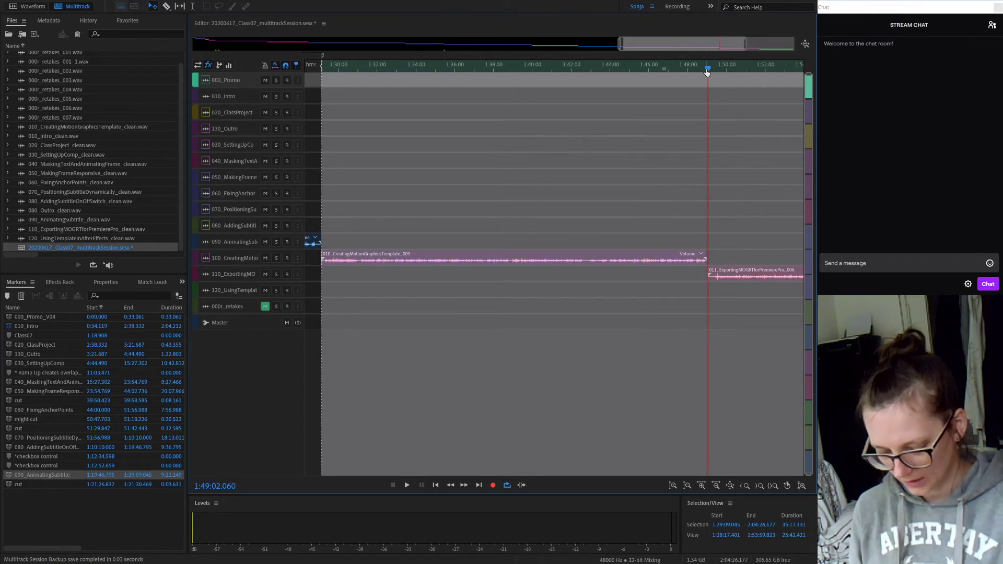
key(o)
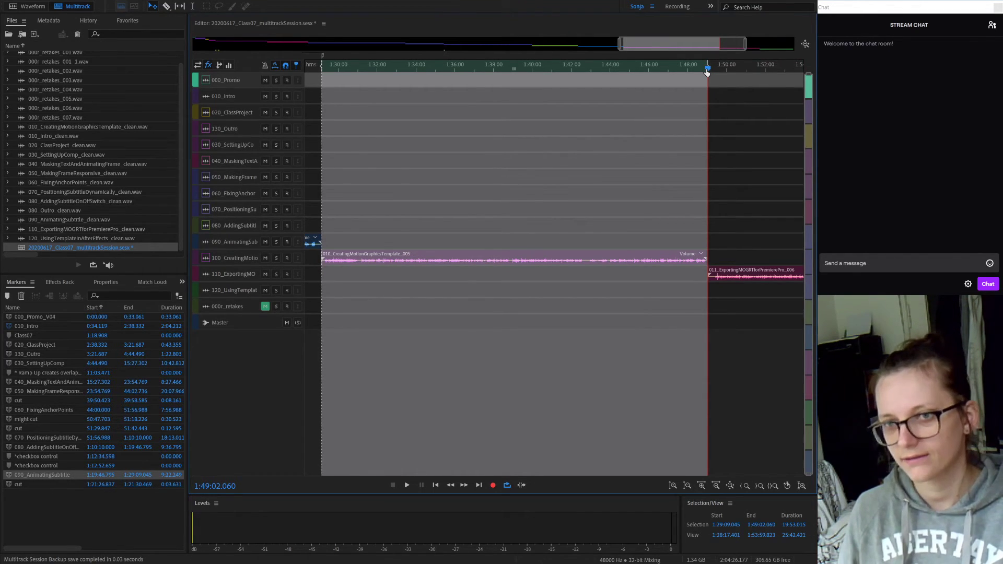
Step: Add a range marker over the selected time range and name it 100_CreatingMotionGraphicsTemplate after the matching track
key(m)
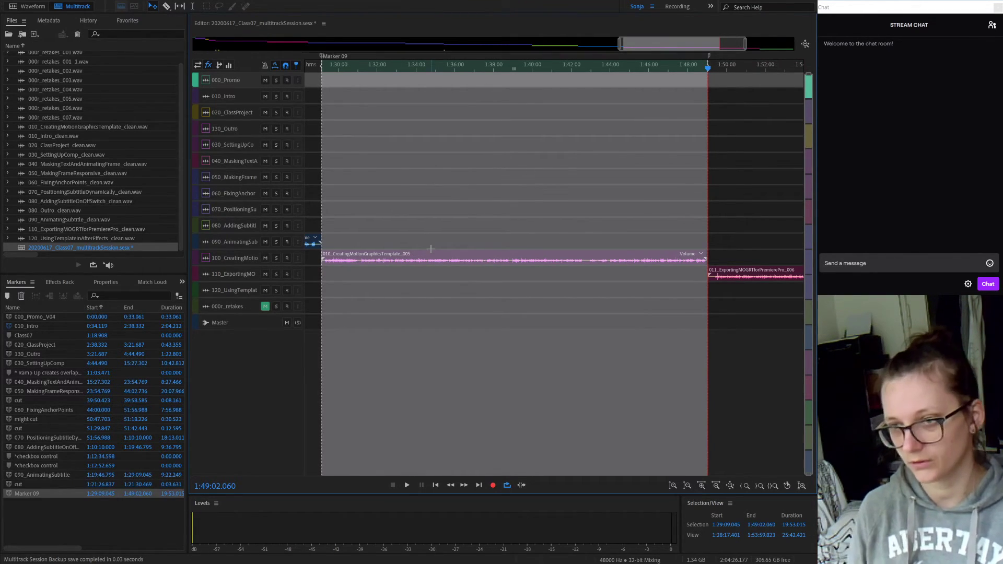
click(232, 258)
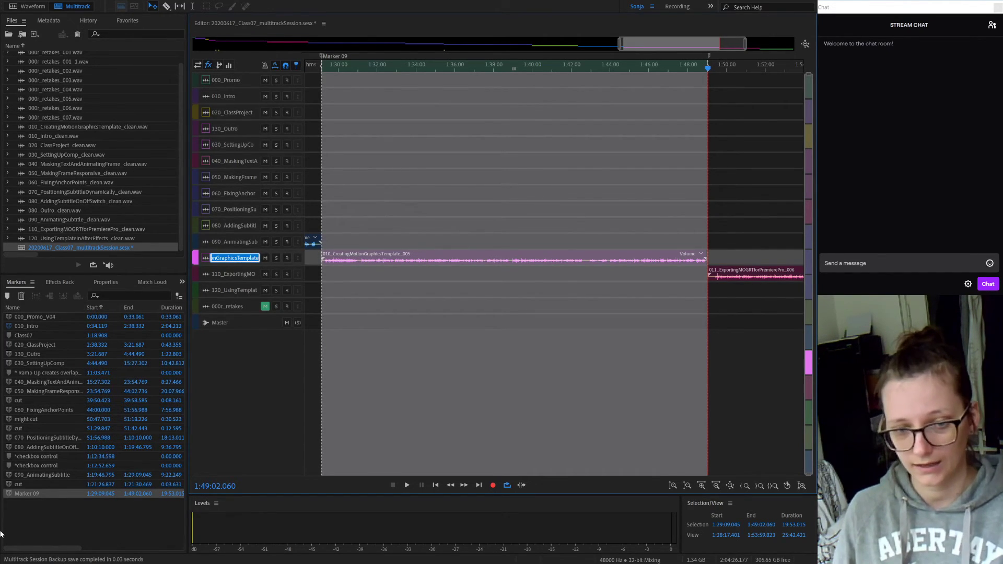
click(27, 495)
key(ctrl+a)
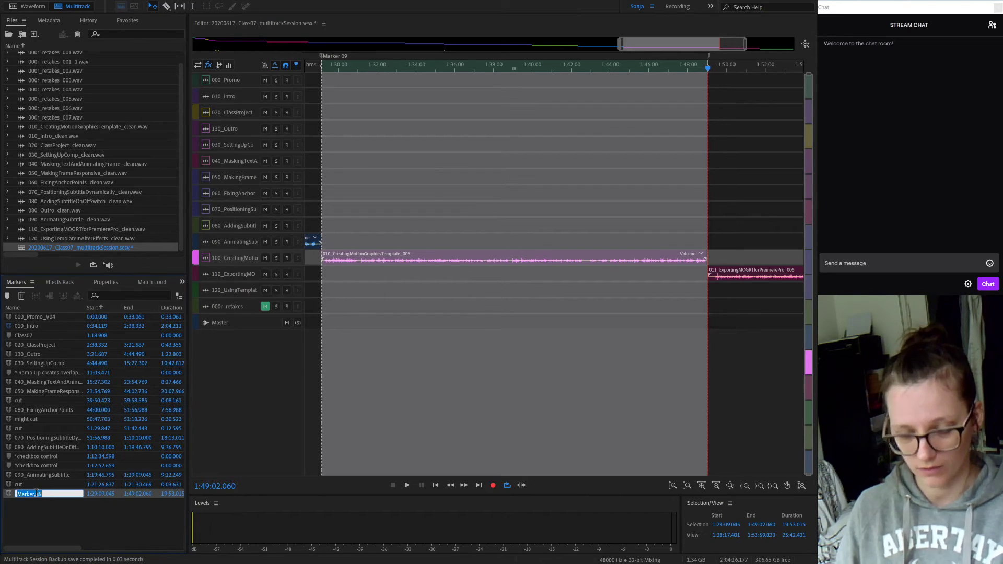
key(ctrl+v)
key(Return)
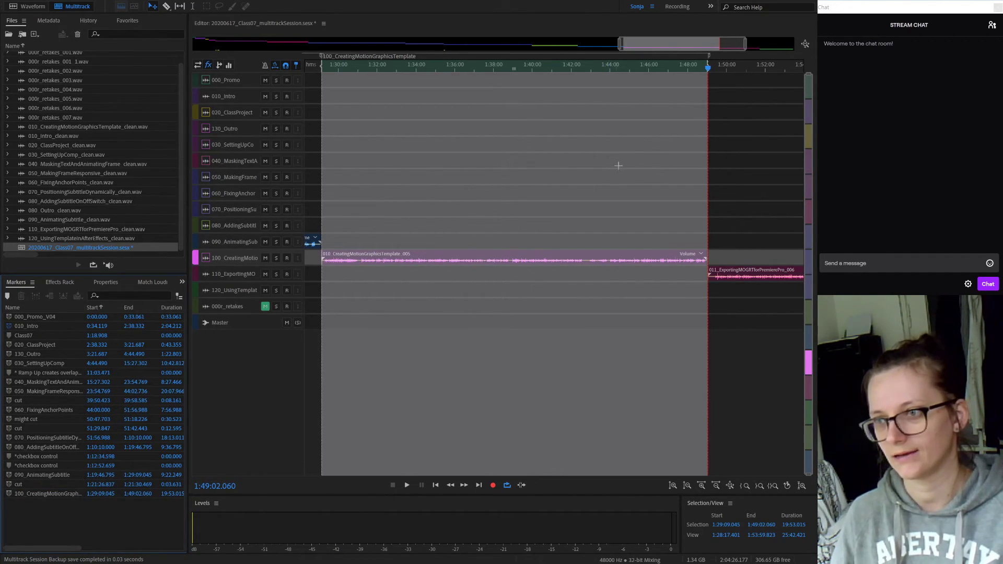
Step: Make the time selection run from 1:49:02.060 to 1:57:16.064, covering the clip on the 110_ExportingMOGRTforPremierePro track
drag(706, 40, 757, 30)
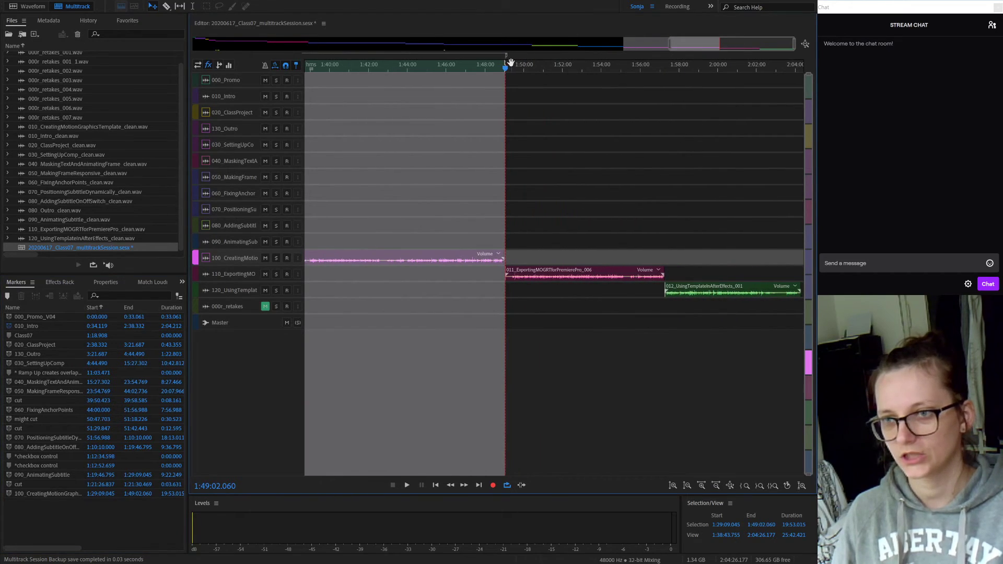
drag(506, 69, 505, 72)
key(i)
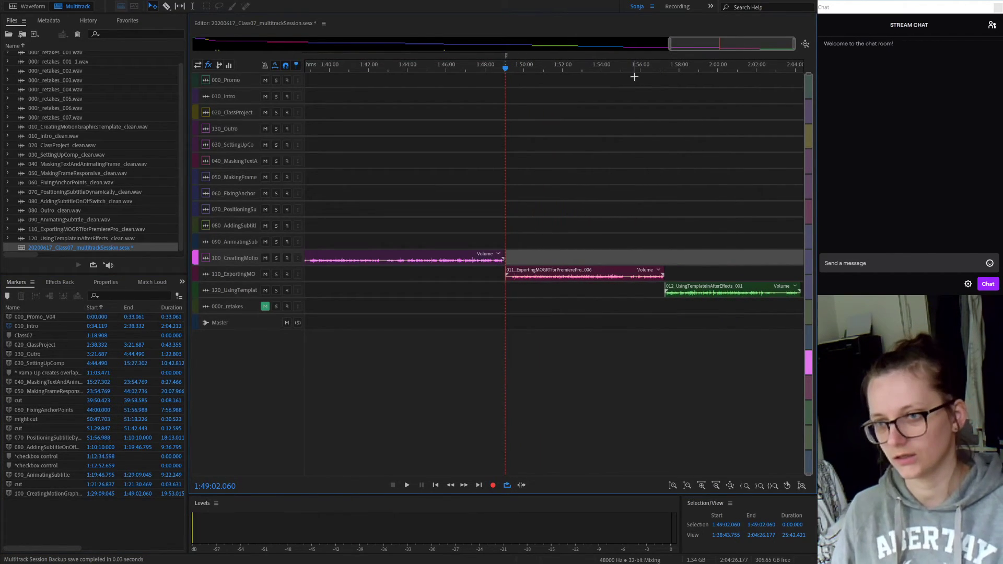
drag(640, 67, 506, 73)
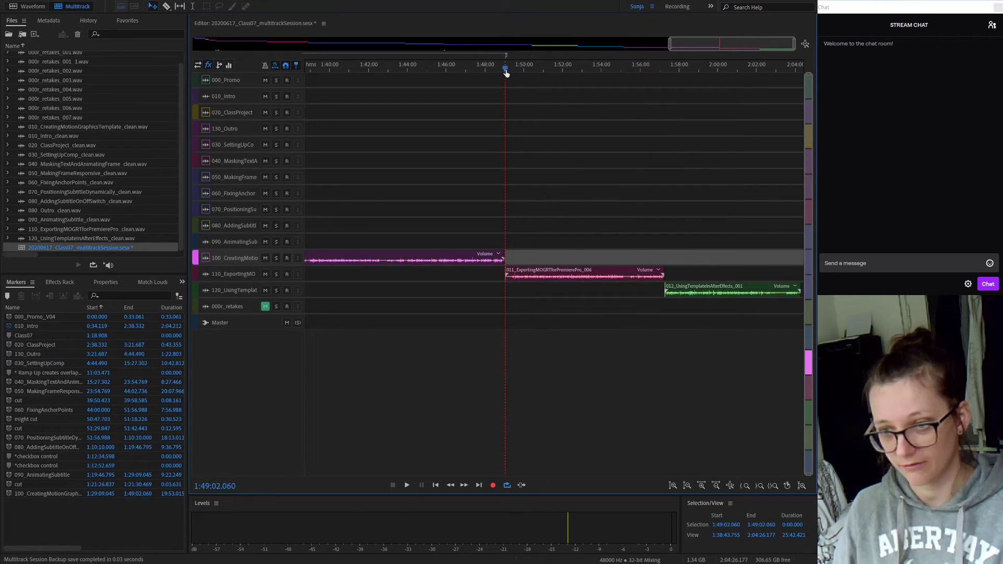
key(i)
drag(655, 68, 665, 69)
key(o)
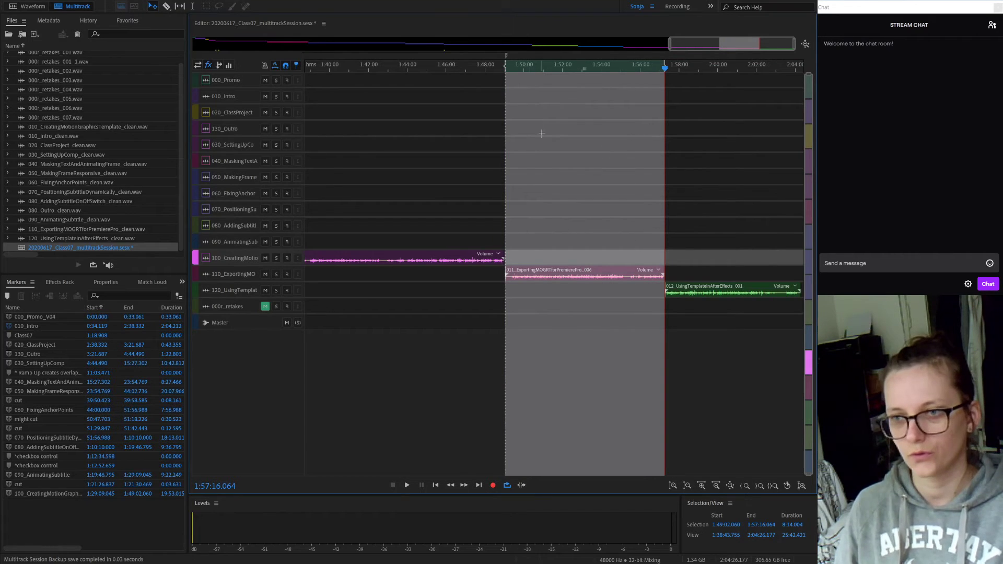
Step: Add a range marker over the selected time range and name it 110_ExportingMOGRTforPremierePro after the matching track
key(m)
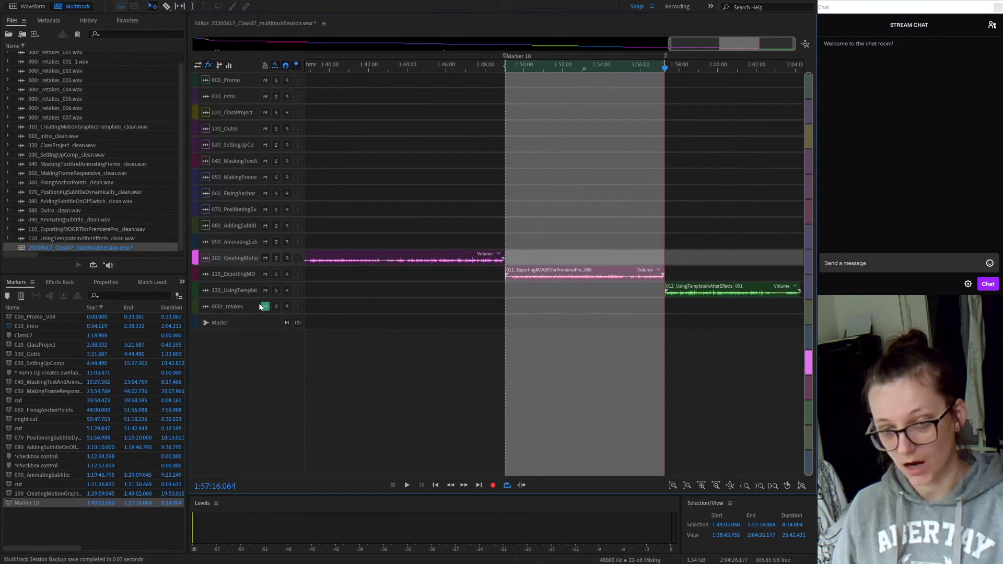
click(234, 274)
key(ctrl+c)
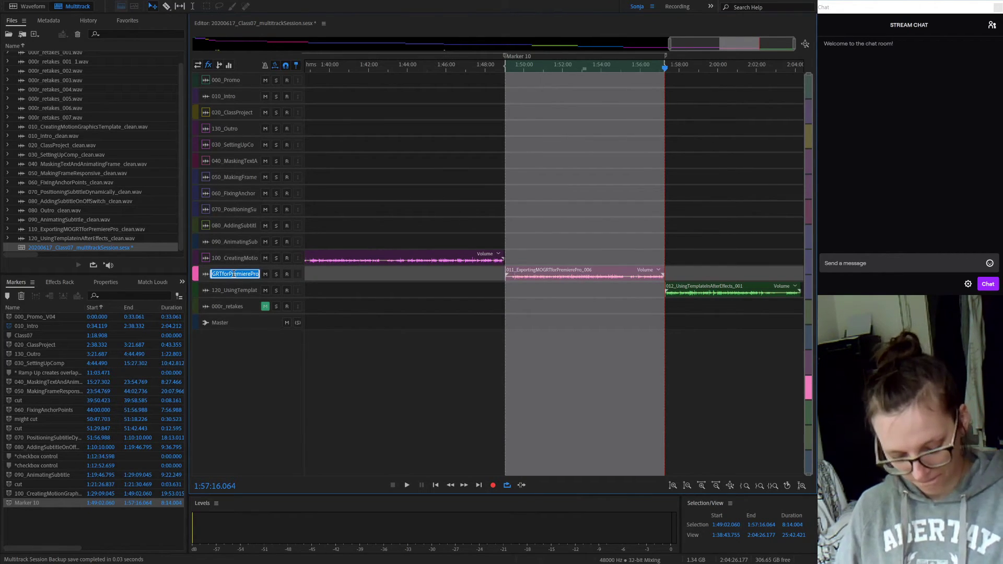
click(33, 502)
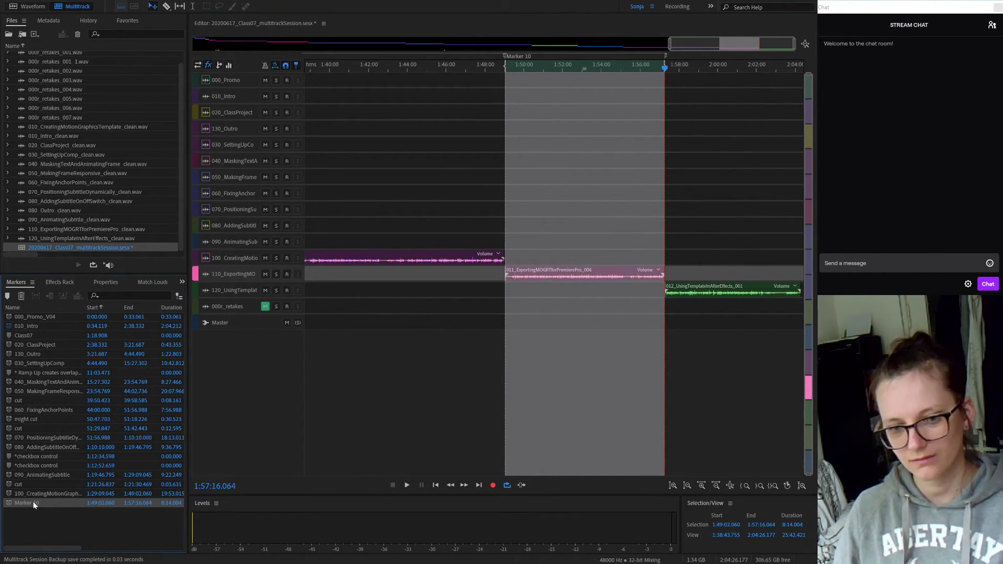
double_click(33, 501)
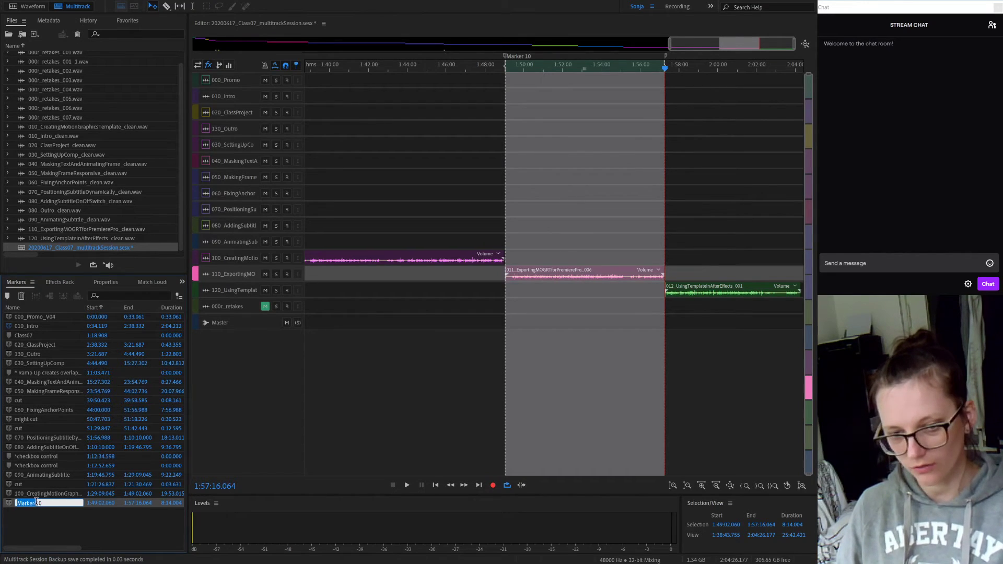
key(ctrl+a)
key(ctrl+v)
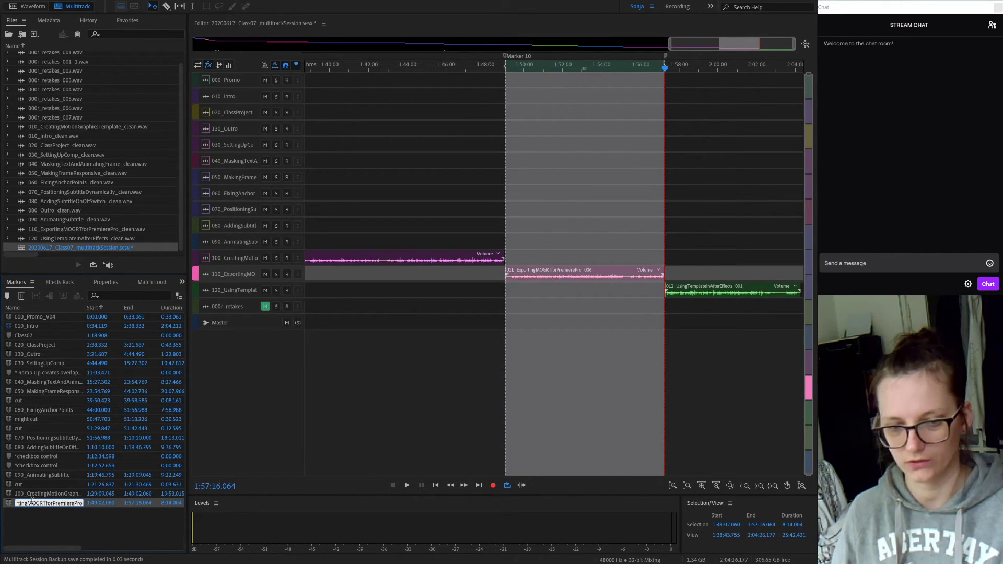
key(Return)
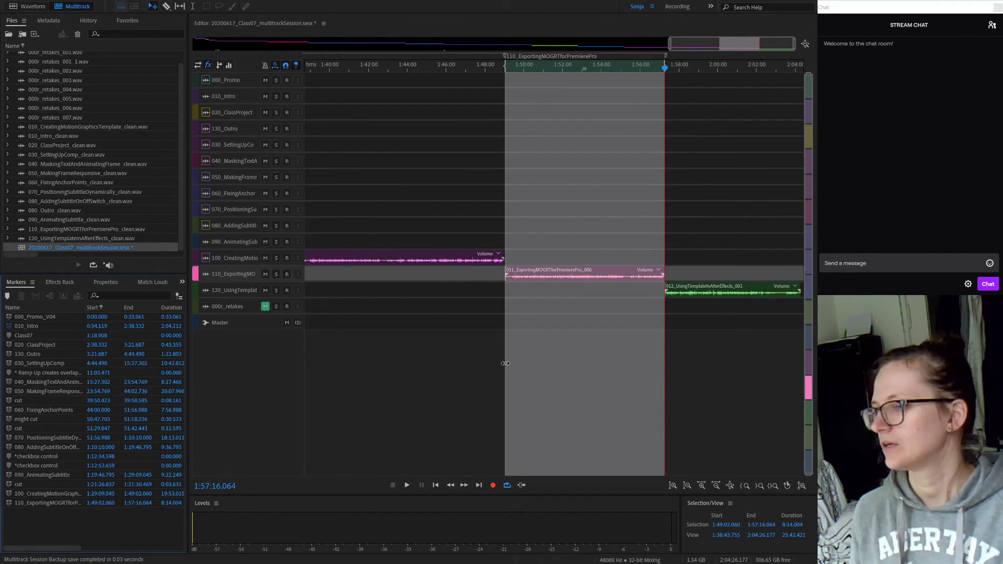
Step: Make the time selection run from 1:57:16.064 to 2:04:18.708, covering the clip on the 120_UsingTemplateInAfterEffects track
click(665, 69)
click(717, 450)
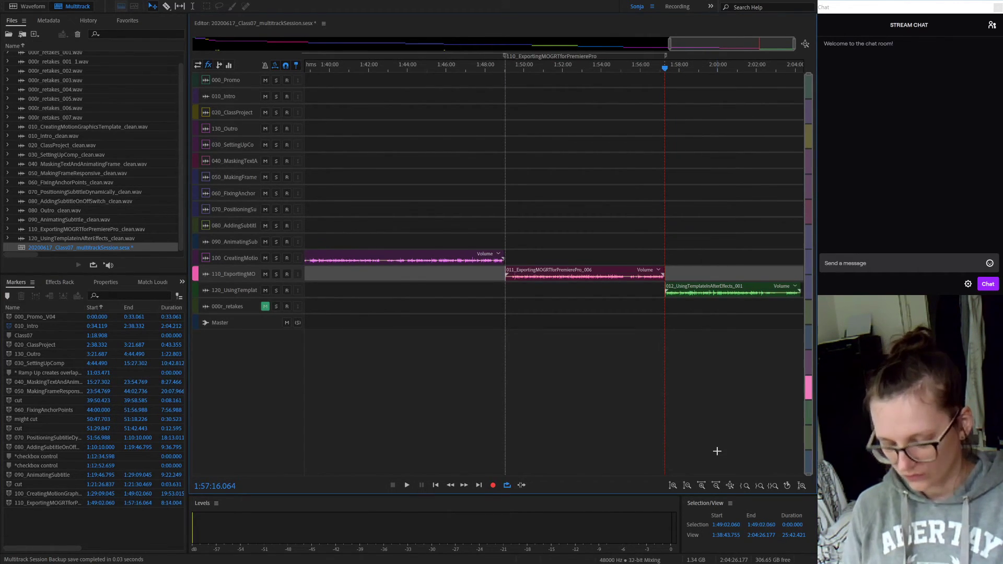
key(shift+End)
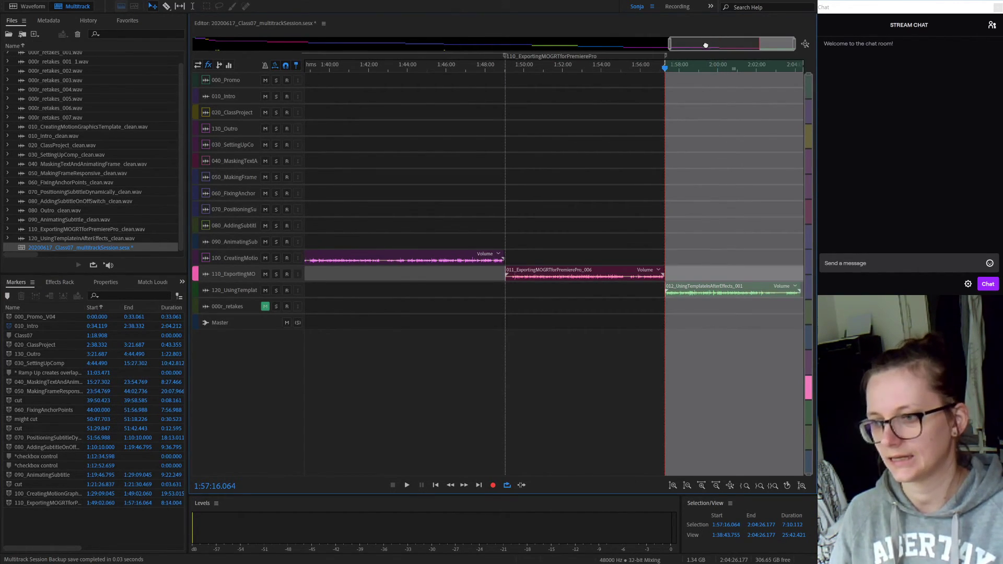
click(801, 69)
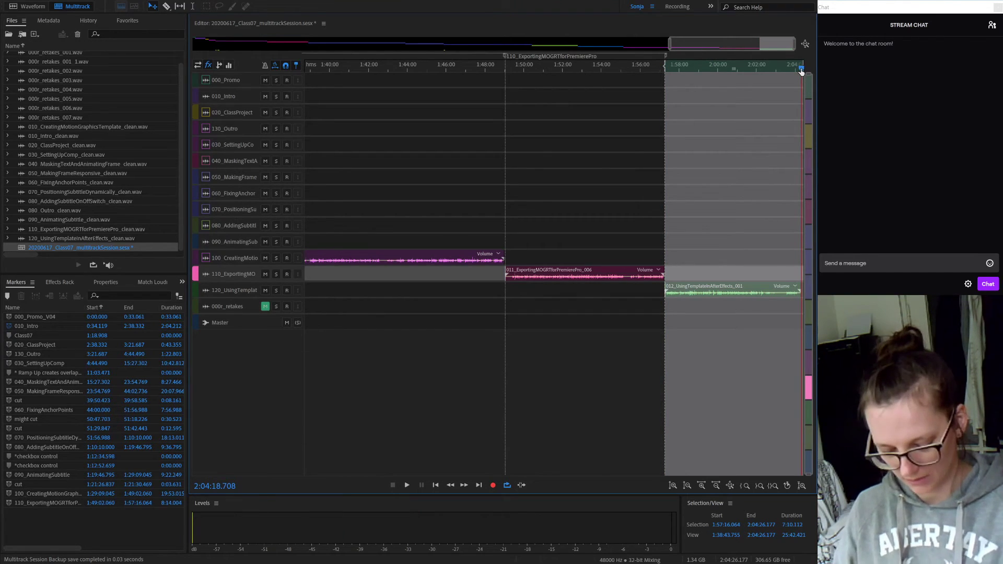
key(o)
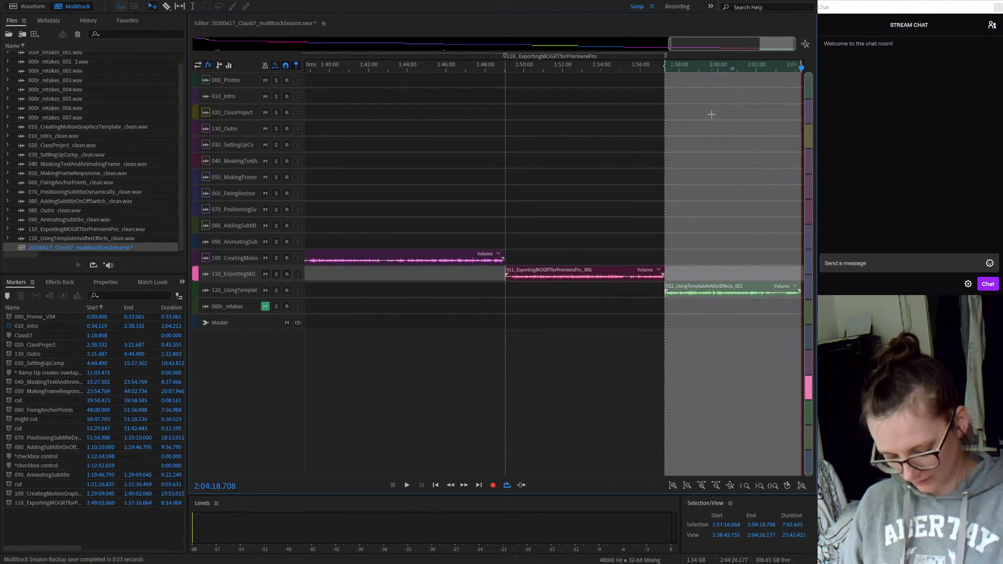
Step: Add a range marker over the selected time range and name it 120_UsingTemplateinAfterEffects after the matching track
key(m)
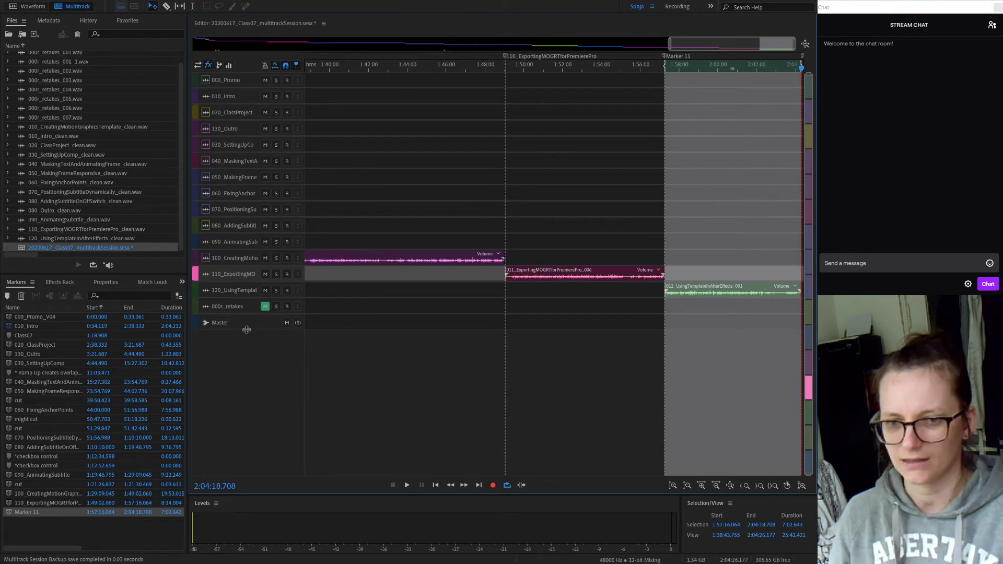
click(225, 289)
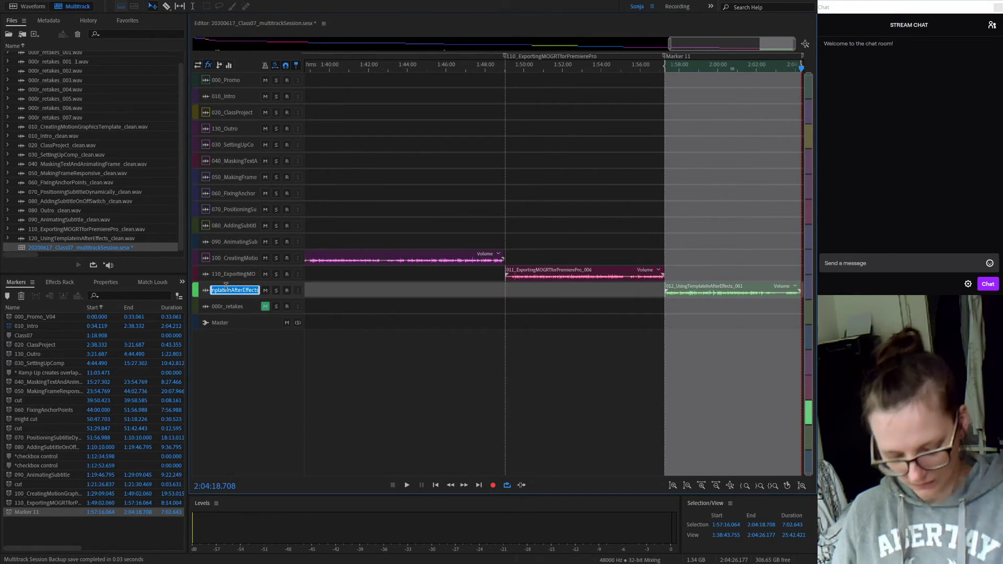
click(259, 354)
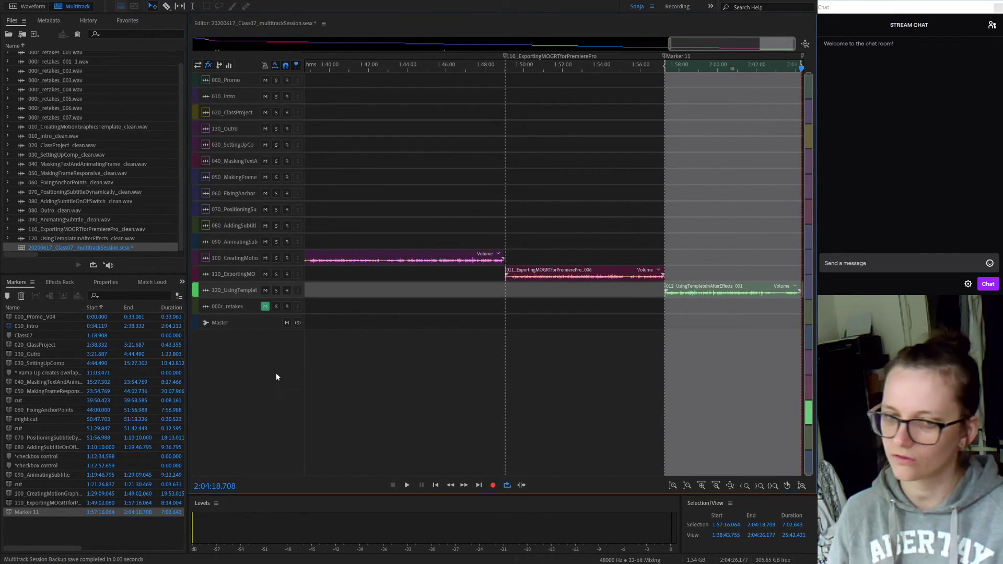
click(30, 512)
key(ctrl+v)
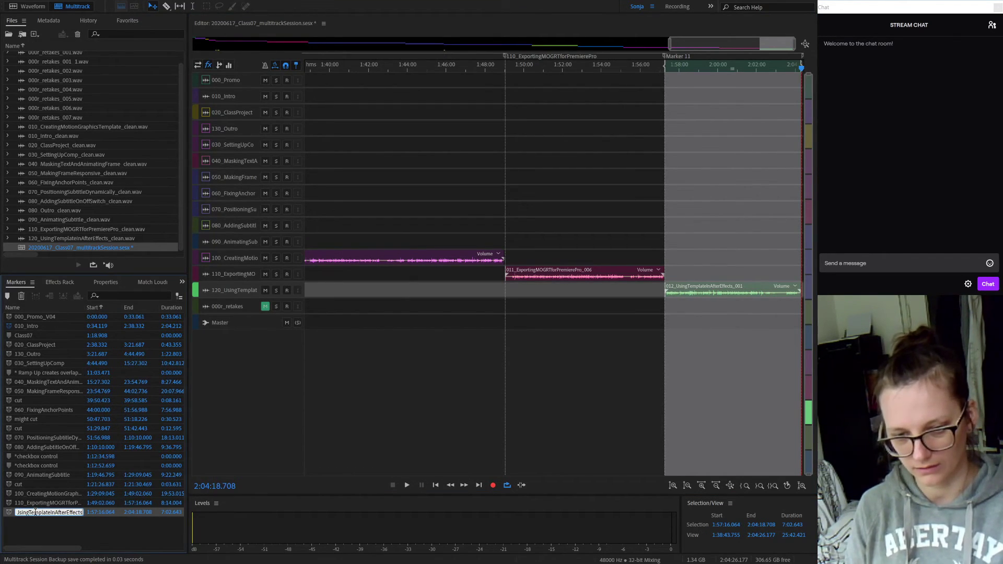
key(Return)
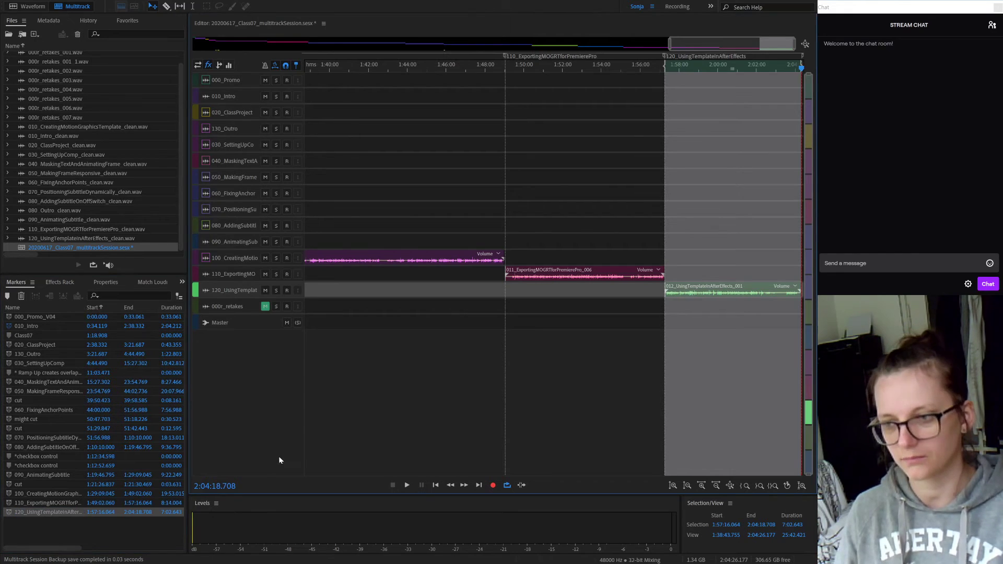
Step: Clear the time selection, show the full session timeline and save the multitrack session
click(721, 329)
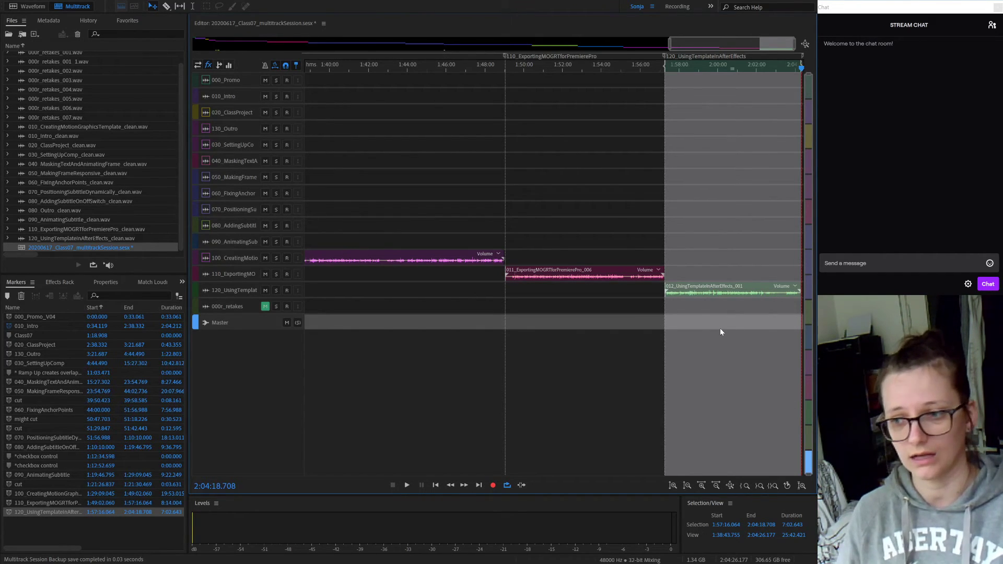
click(593, 340)
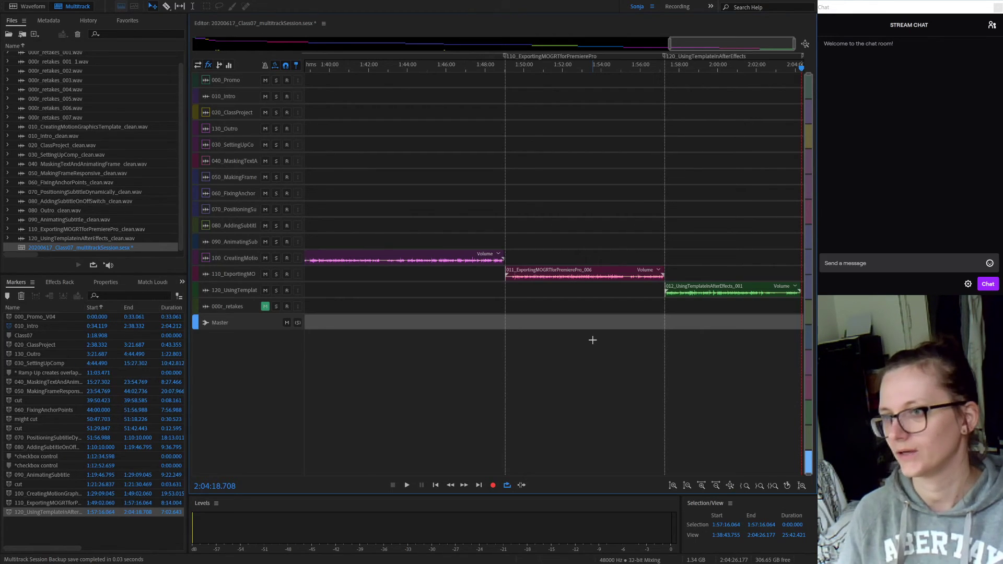
click(719, 157)
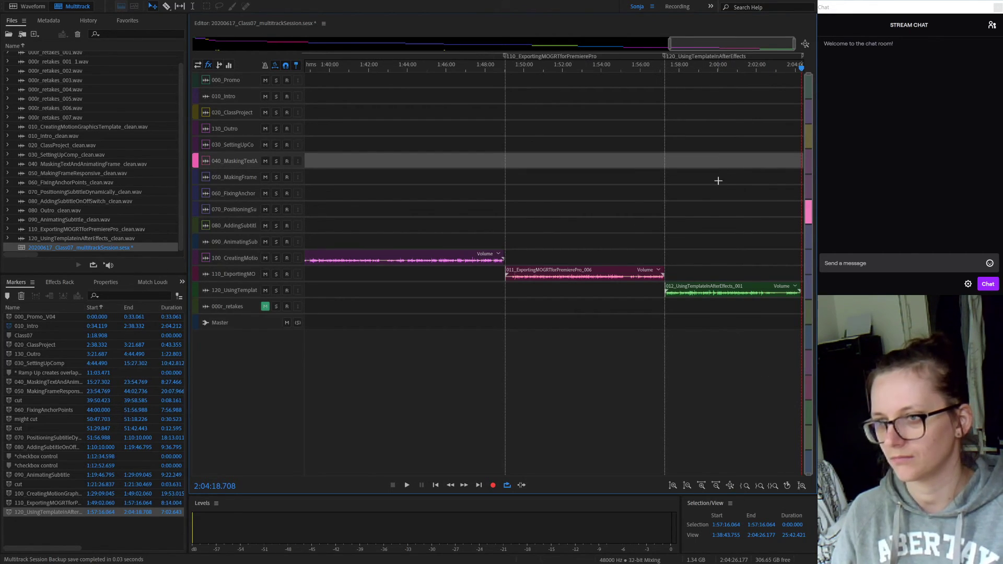
drag(671, 47, 123, 60)
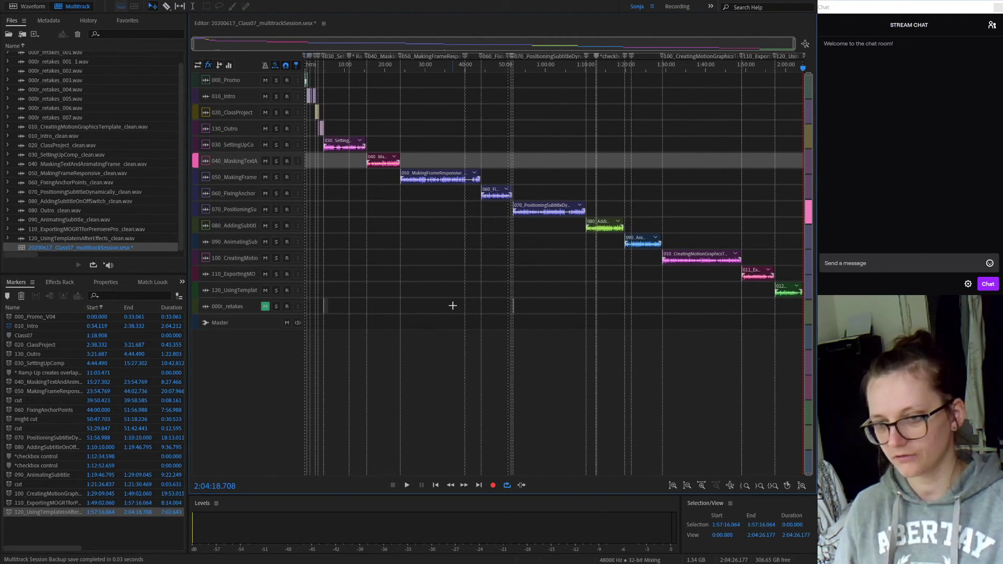
key(ctrl+s)
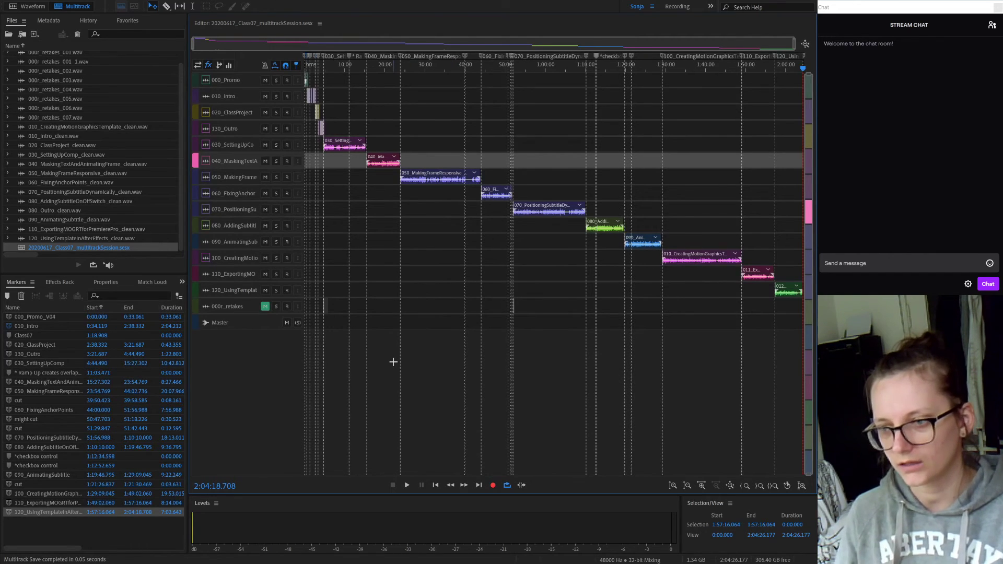